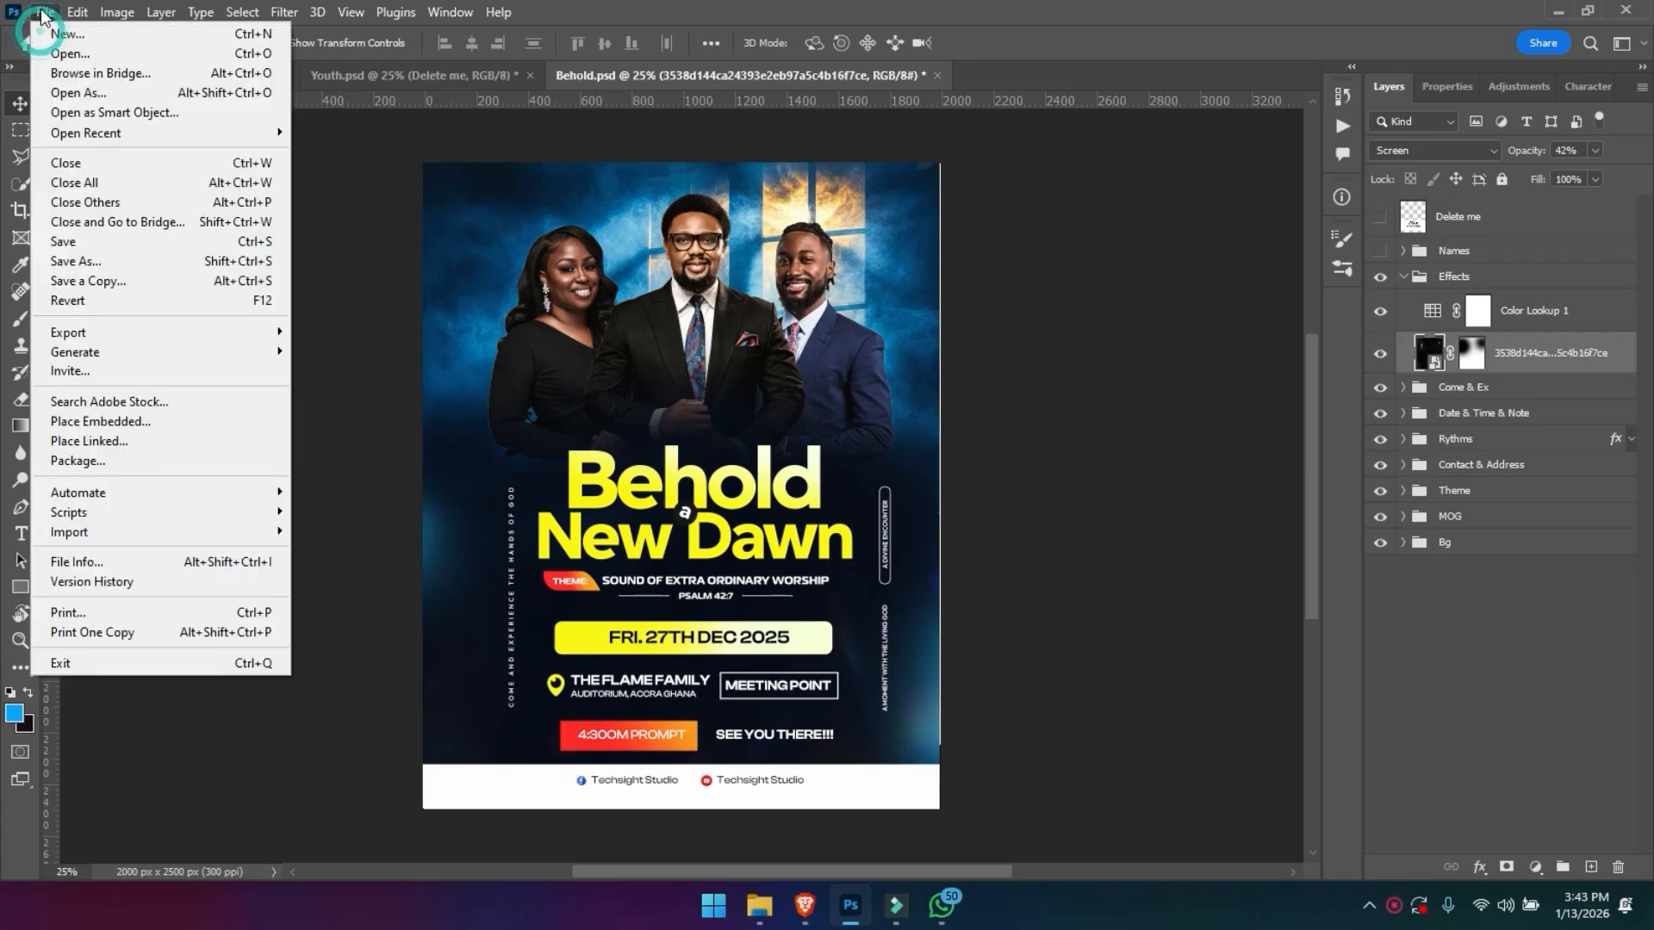
# - Create a new white RGB document 2000 px wide and 2500 px high at 300 pixels/inch
pyautogui.click(48, 37)
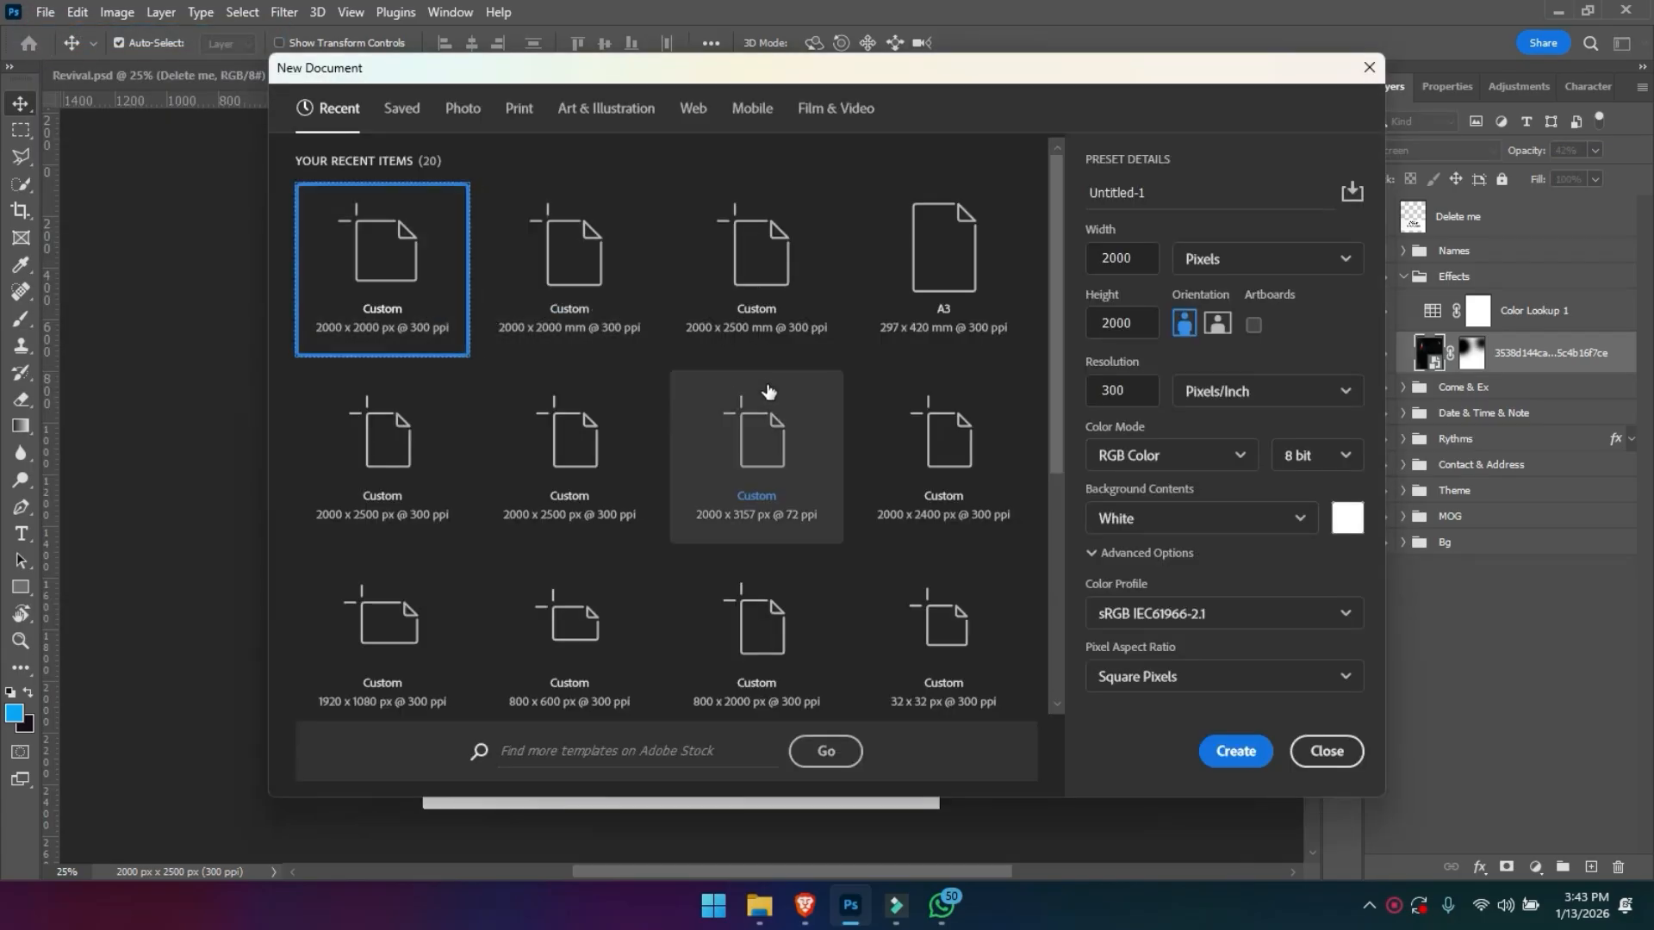
pyautogui.click(1136, 260)
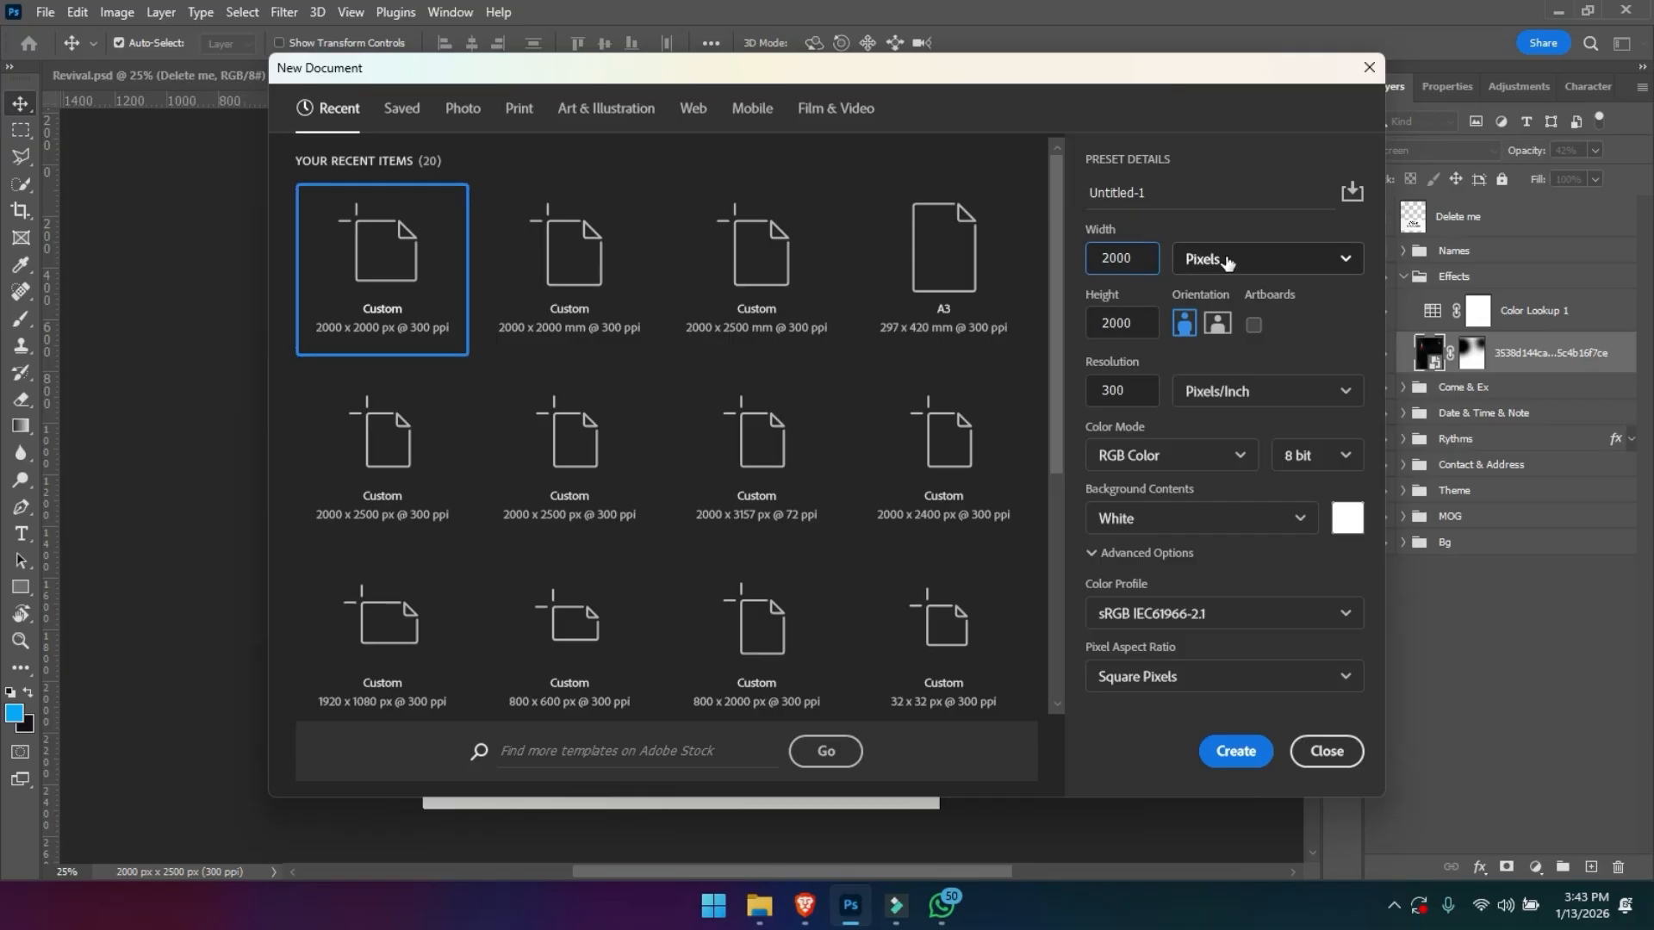
pyautogui.moveTo(1144, 318); pyautogui.dragTo(1090, 314)
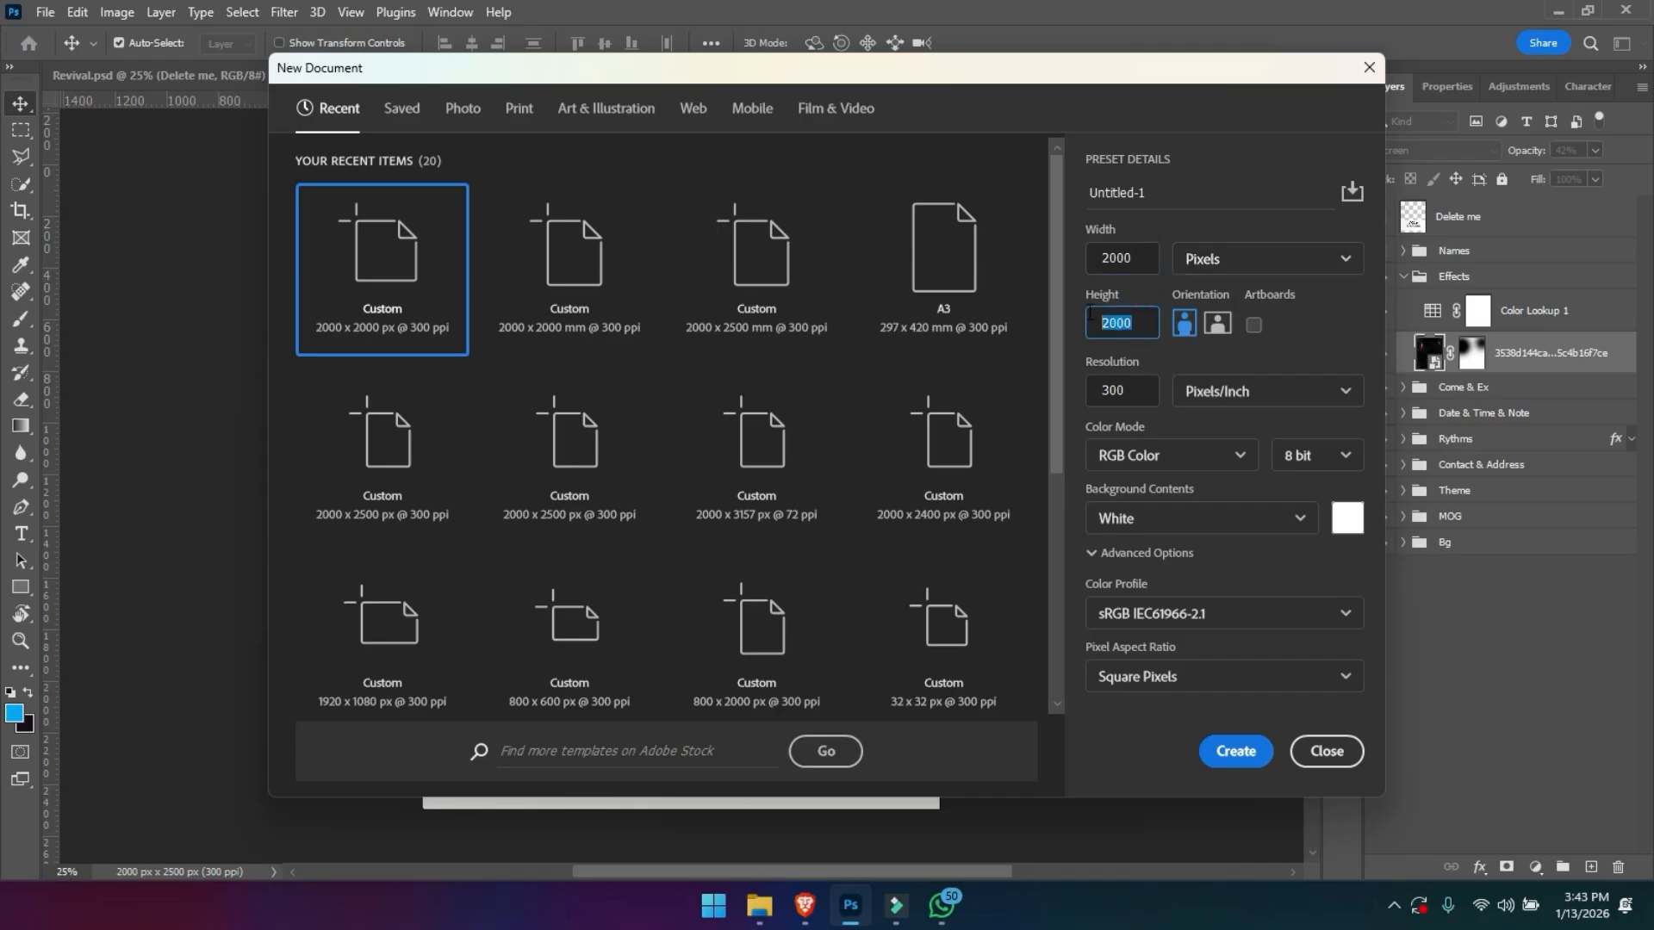
pyautogui.write('25')
pyautogui.click(1118, 385)
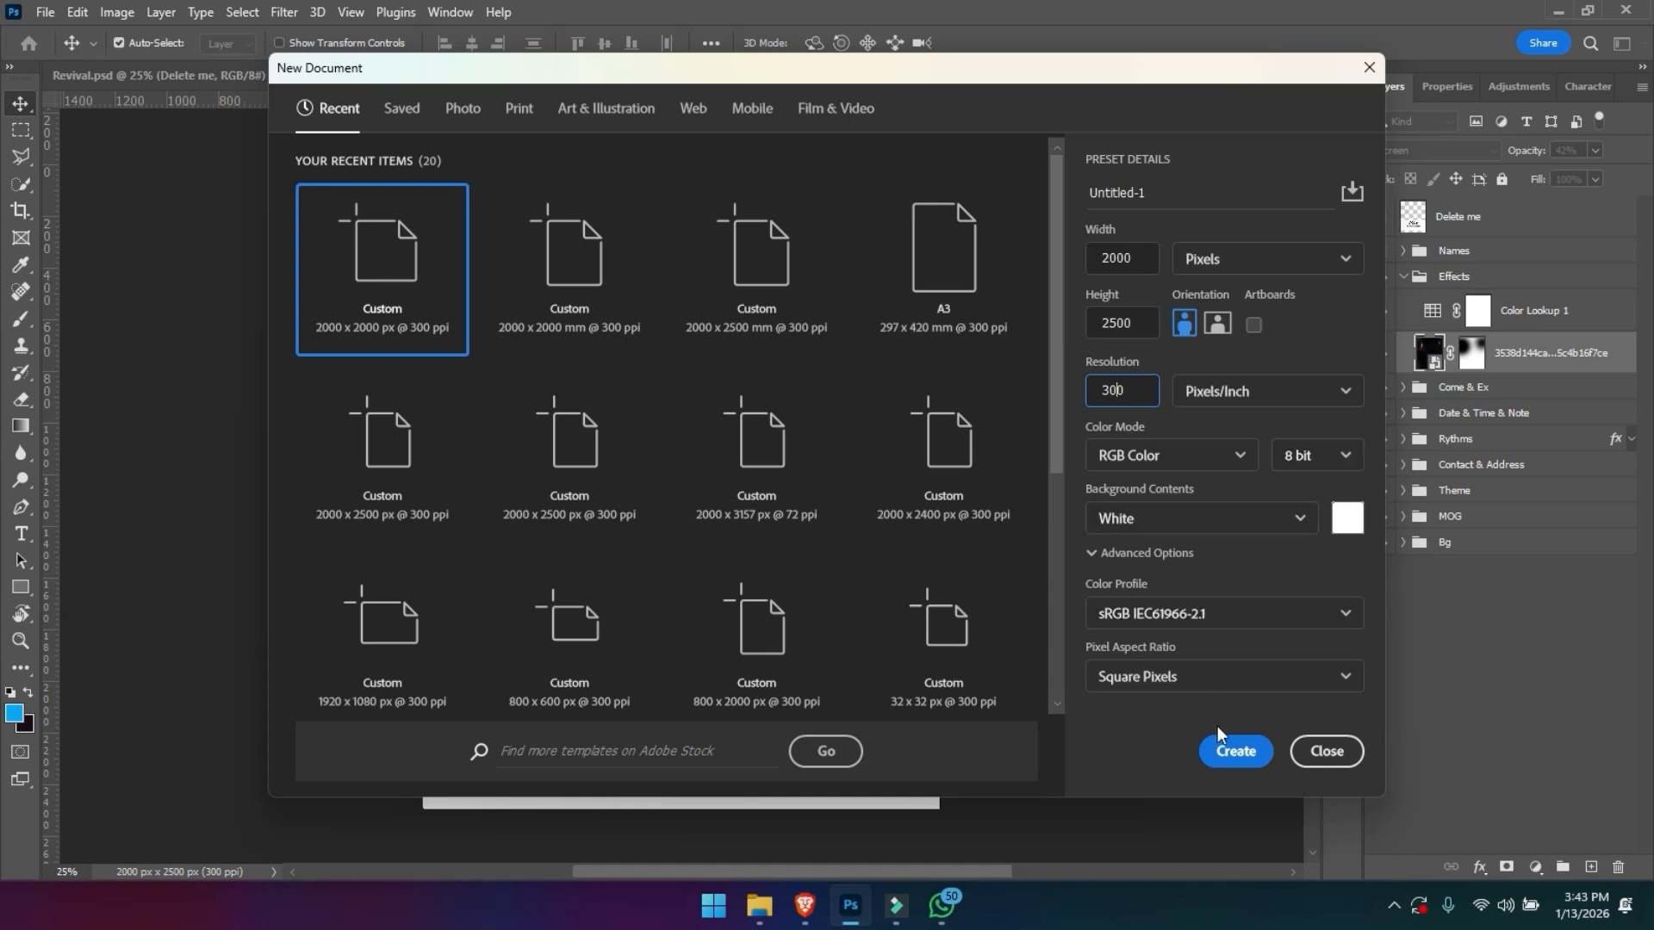
pyautogui.click(1233, 751)
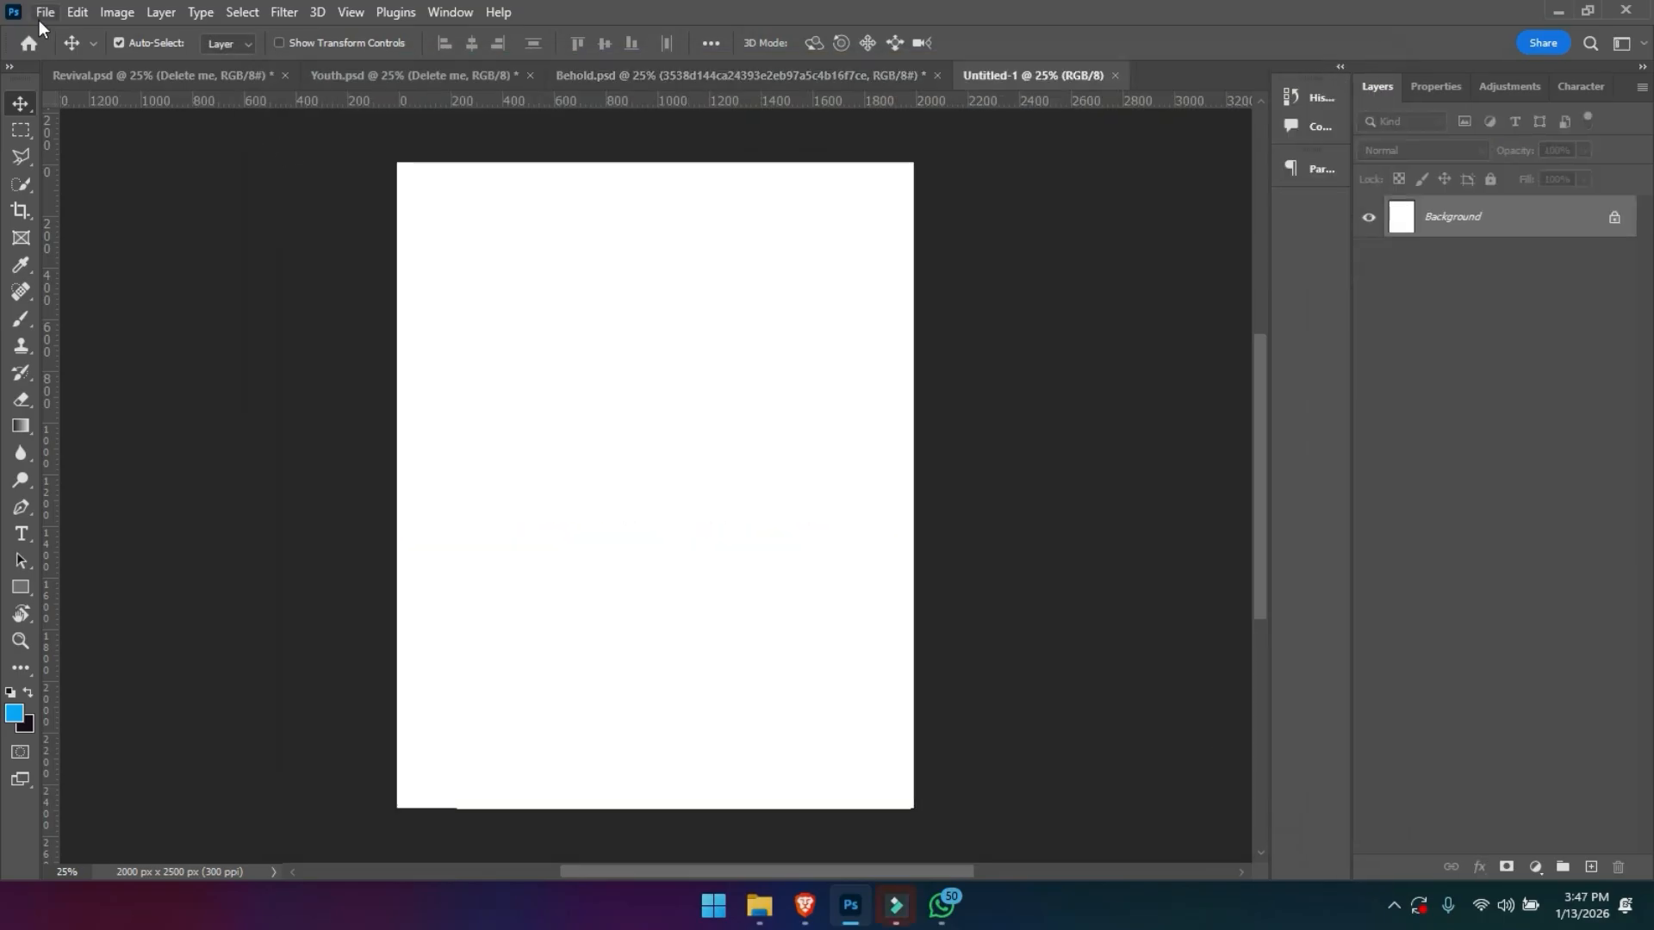
# - Place the BG image as an embedded layer, scaled to about 134% and covering the upper part of the canvas
pyautogui.click(44, 16)
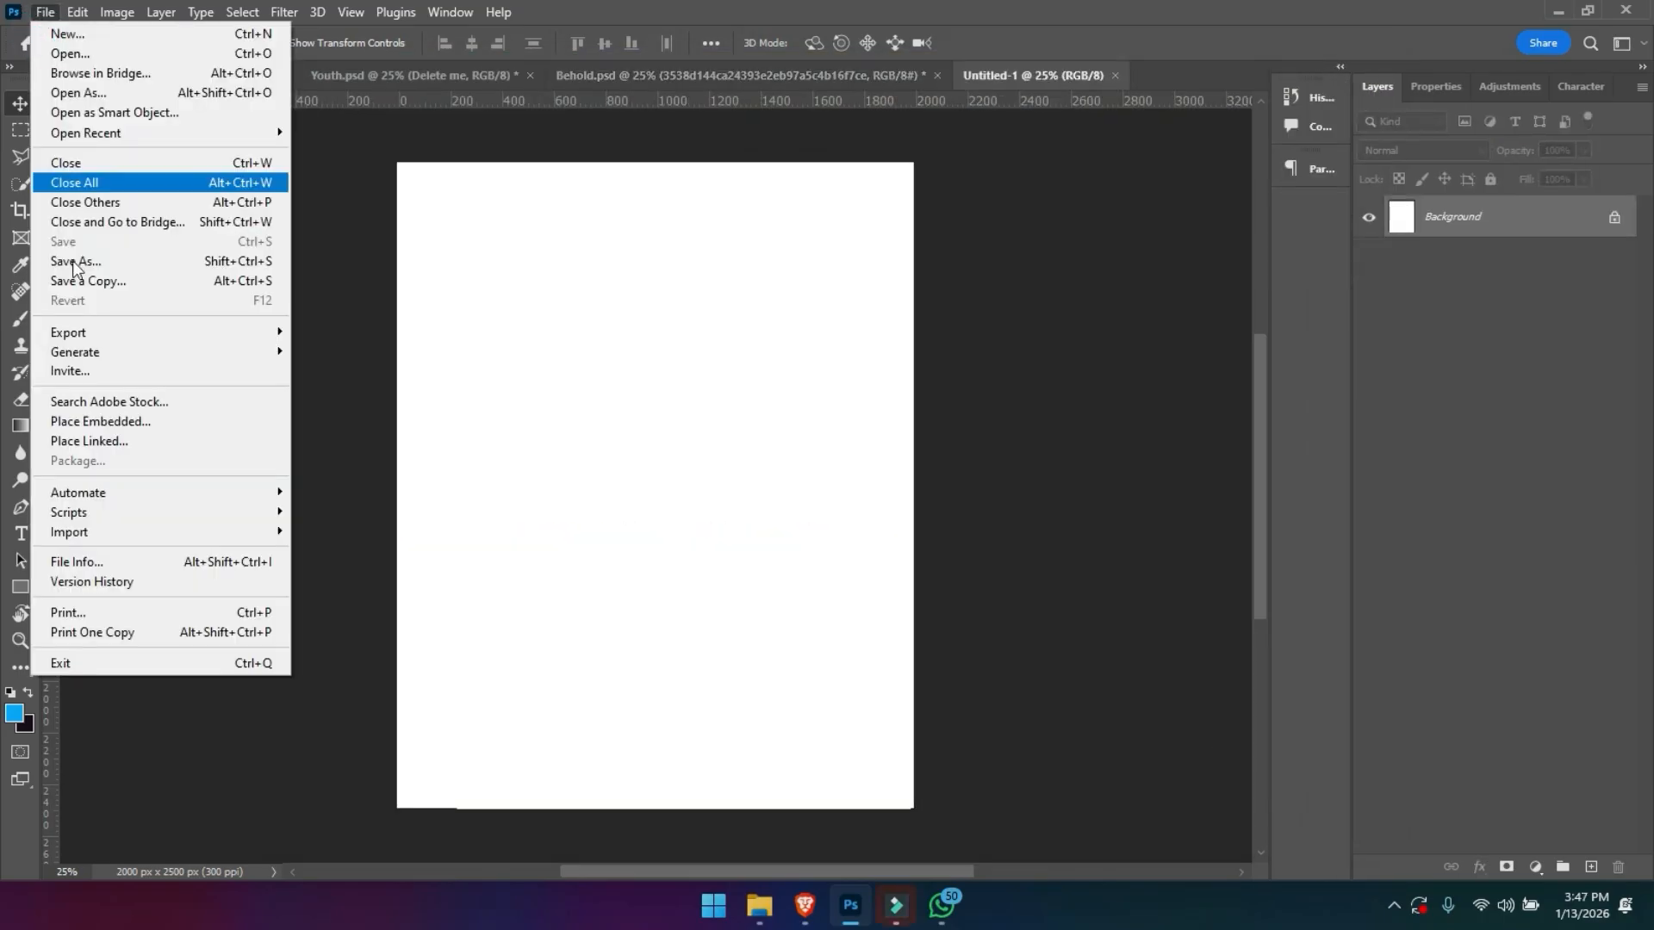
pyautogui.click(96, 431)
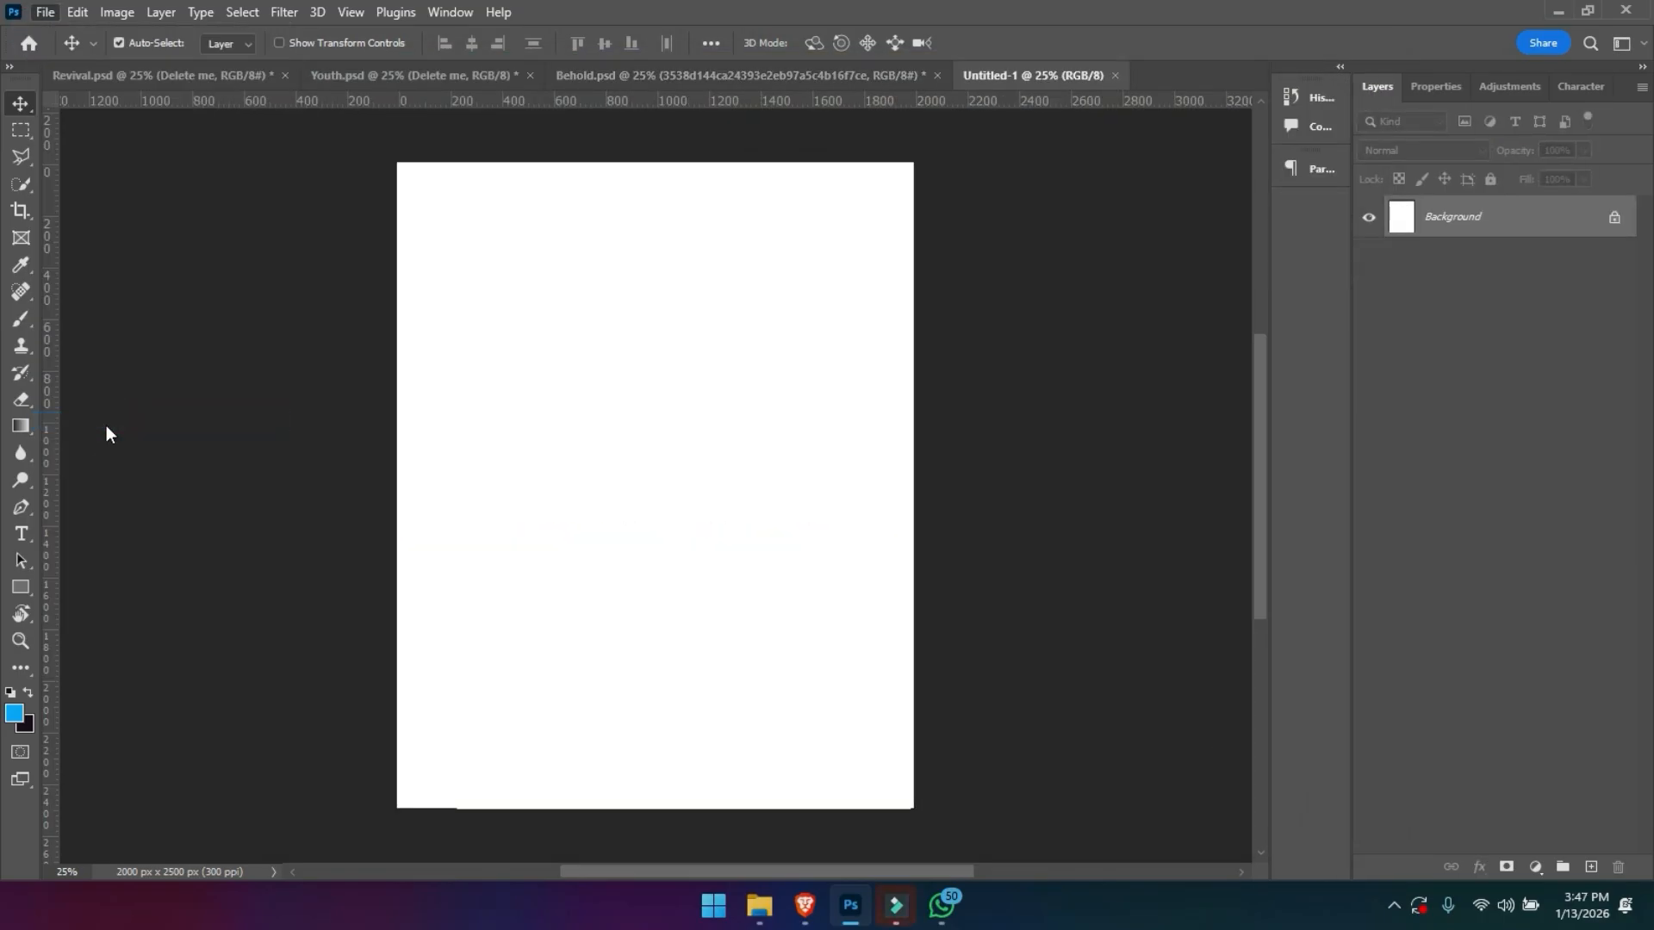
pyautogui.click(229, 200)
pyautogui.doubleClick(230, 200)
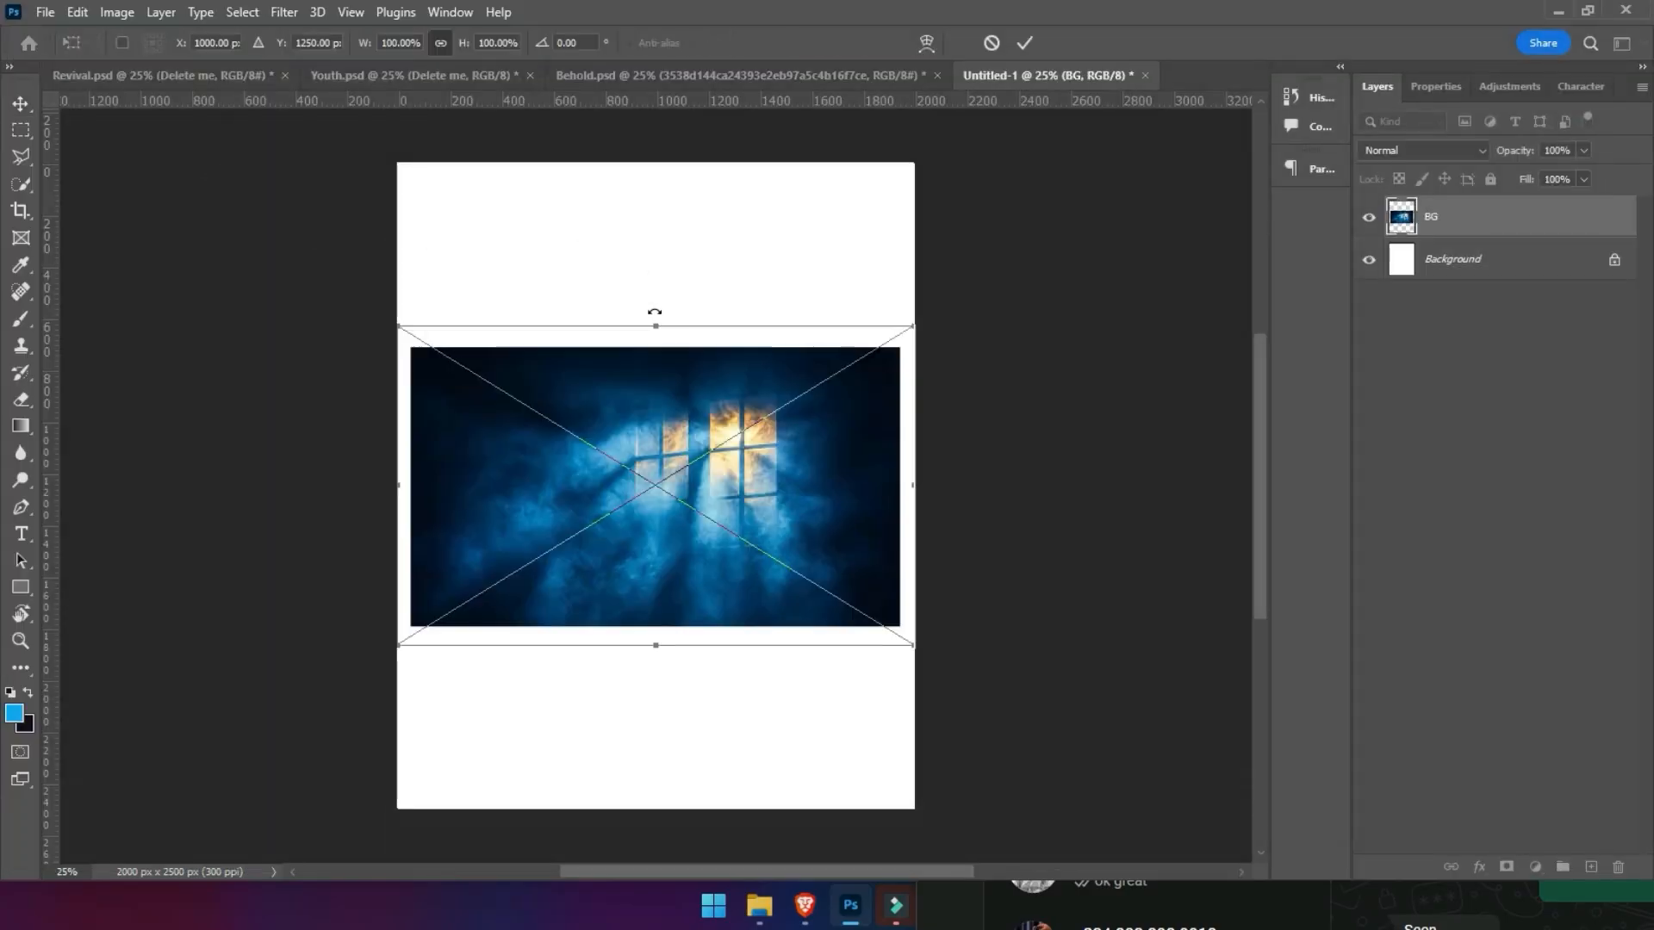
pyautogui.moveTo(654, 324); pyautogui.dragTo(649, 240)
pyautogui.moveTo(650, 365); pyautogui.dragTo(639, 232)
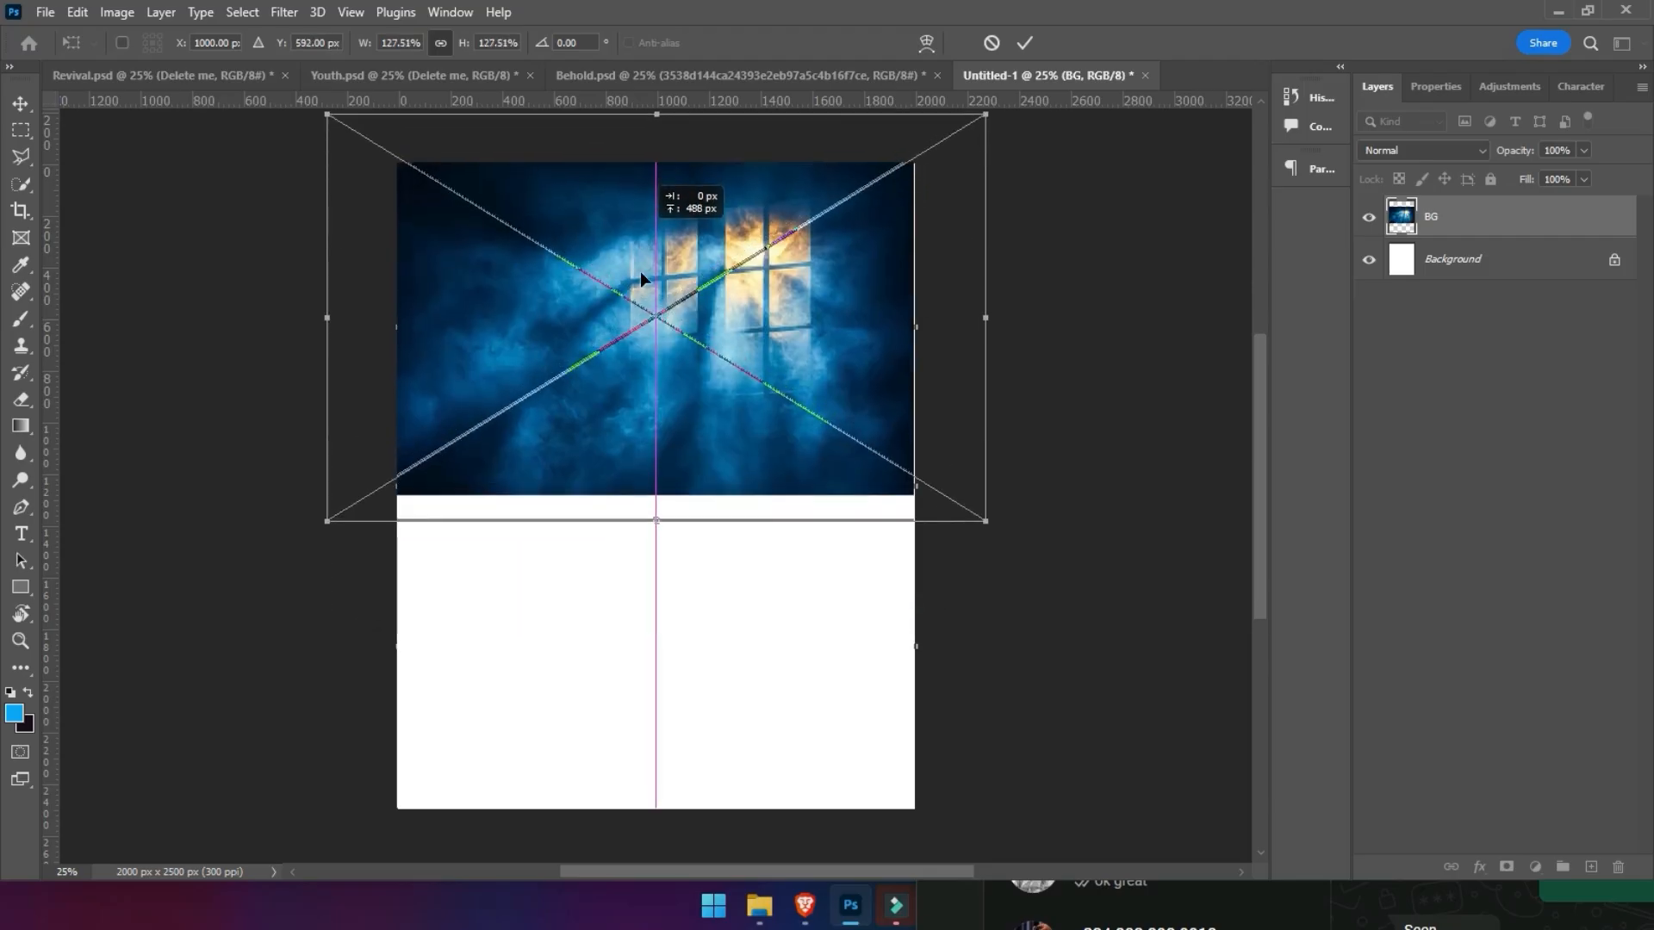
pyautogui.moveTo(647, 516); pyautogui.dragTo(655, 541)
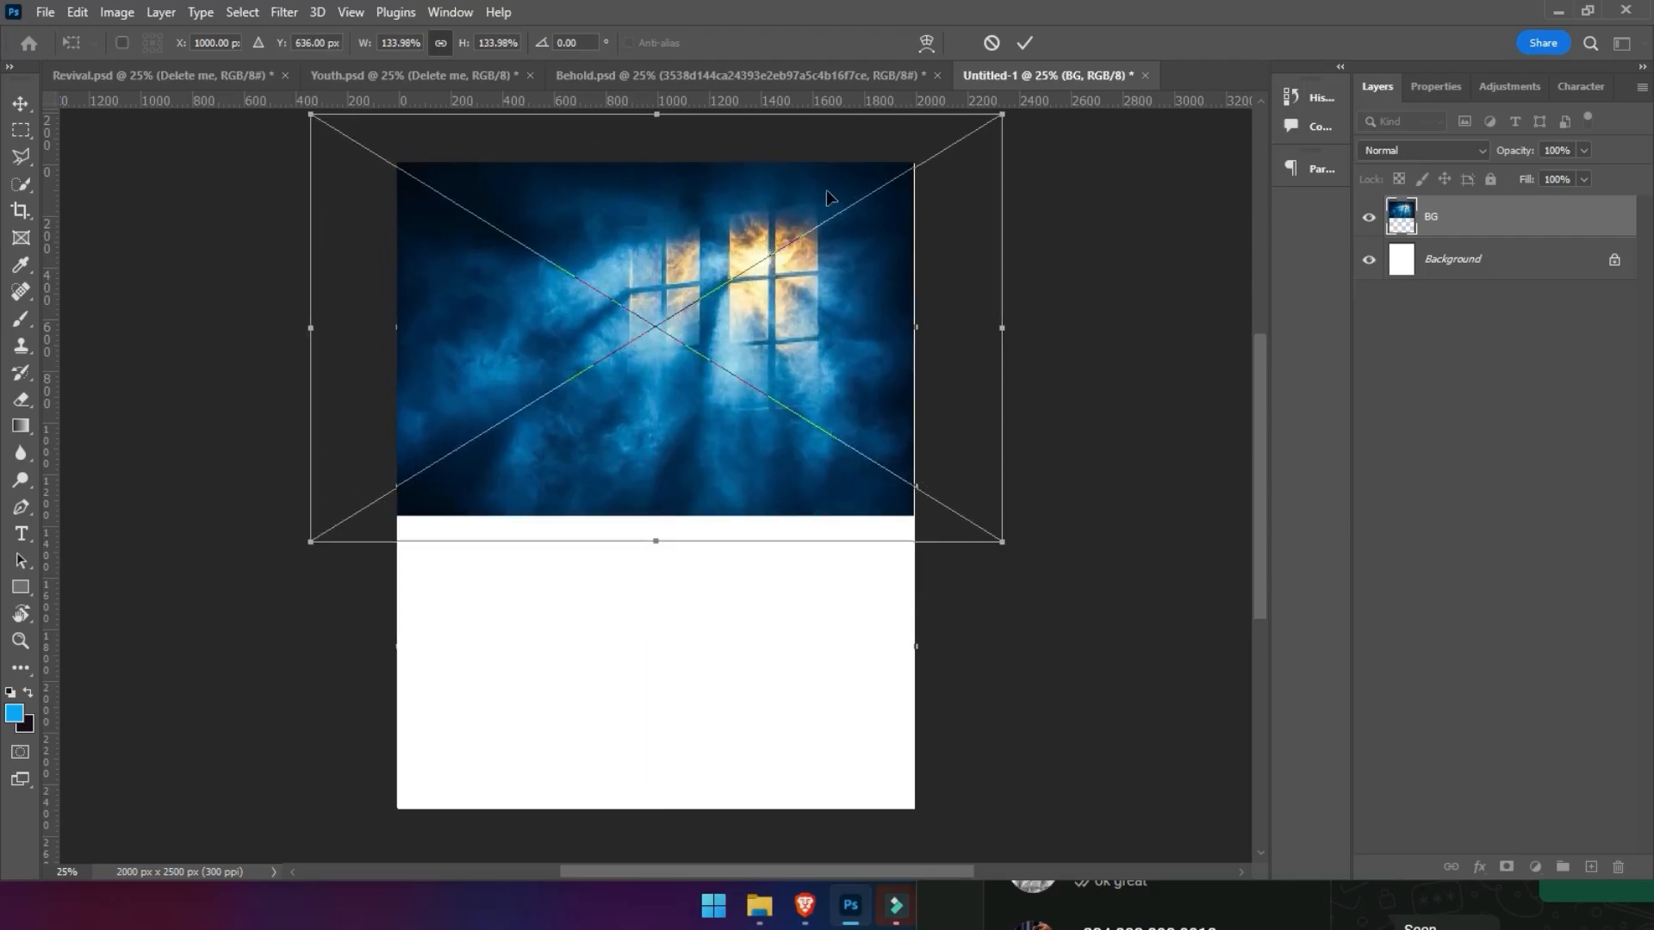
pyautogui.click(1025, 43)
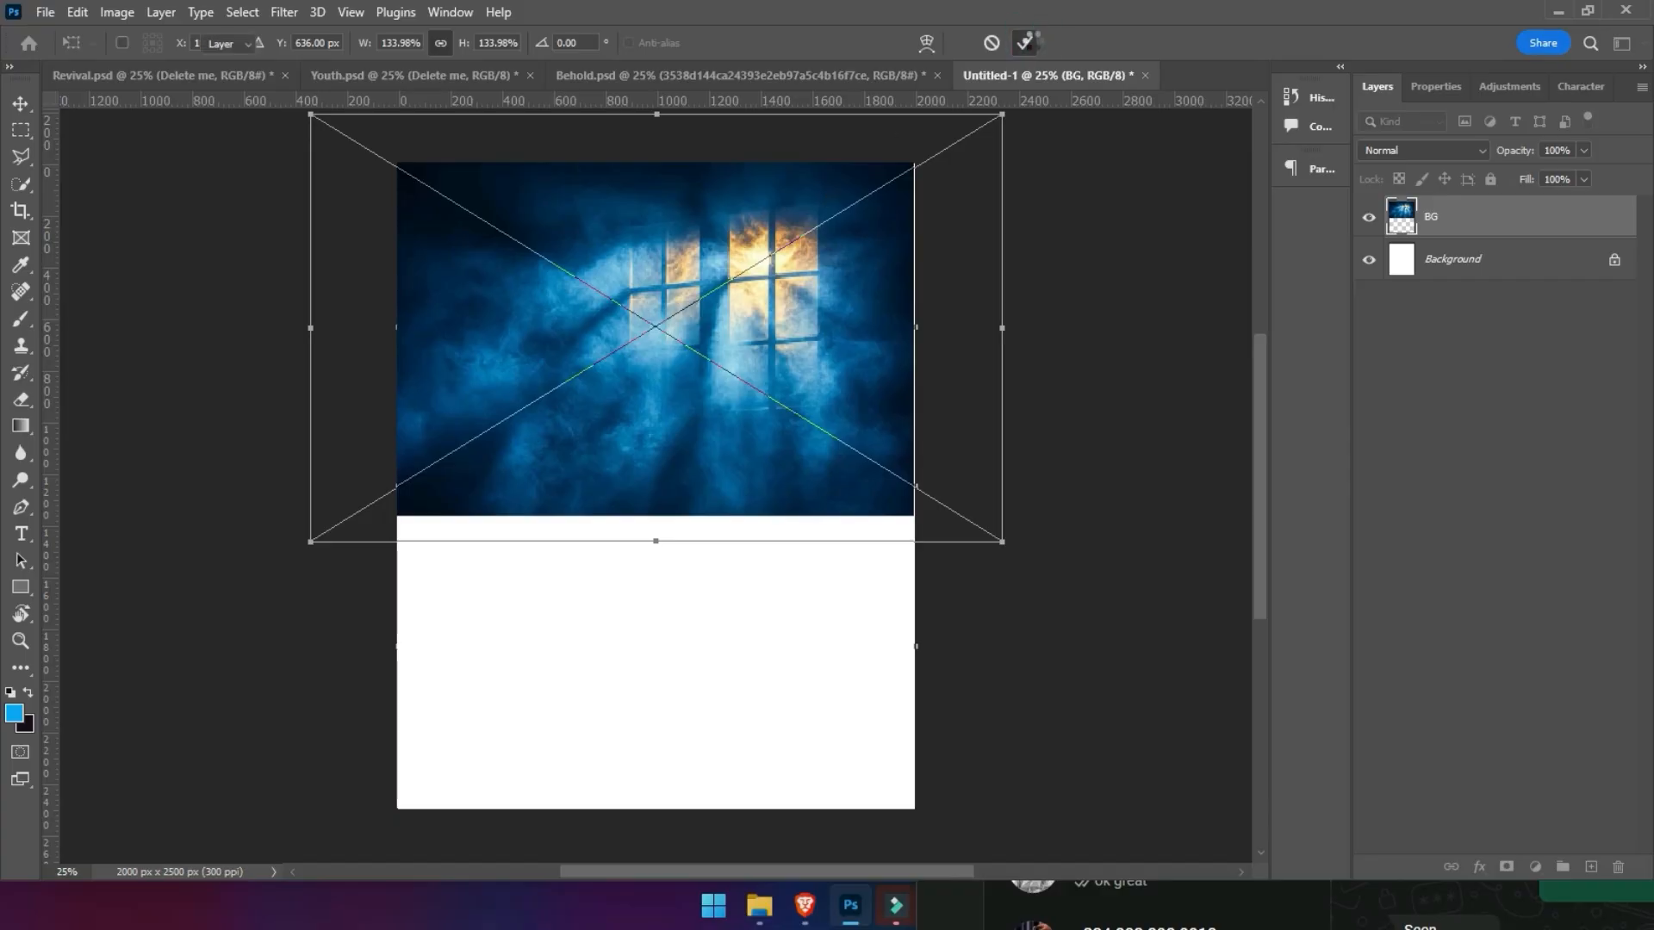
# - Add a Solid Color fill layer above Background in a very dark navy, sampled from the BG image and darkened slightly
pyautogui.click(1460, 261)
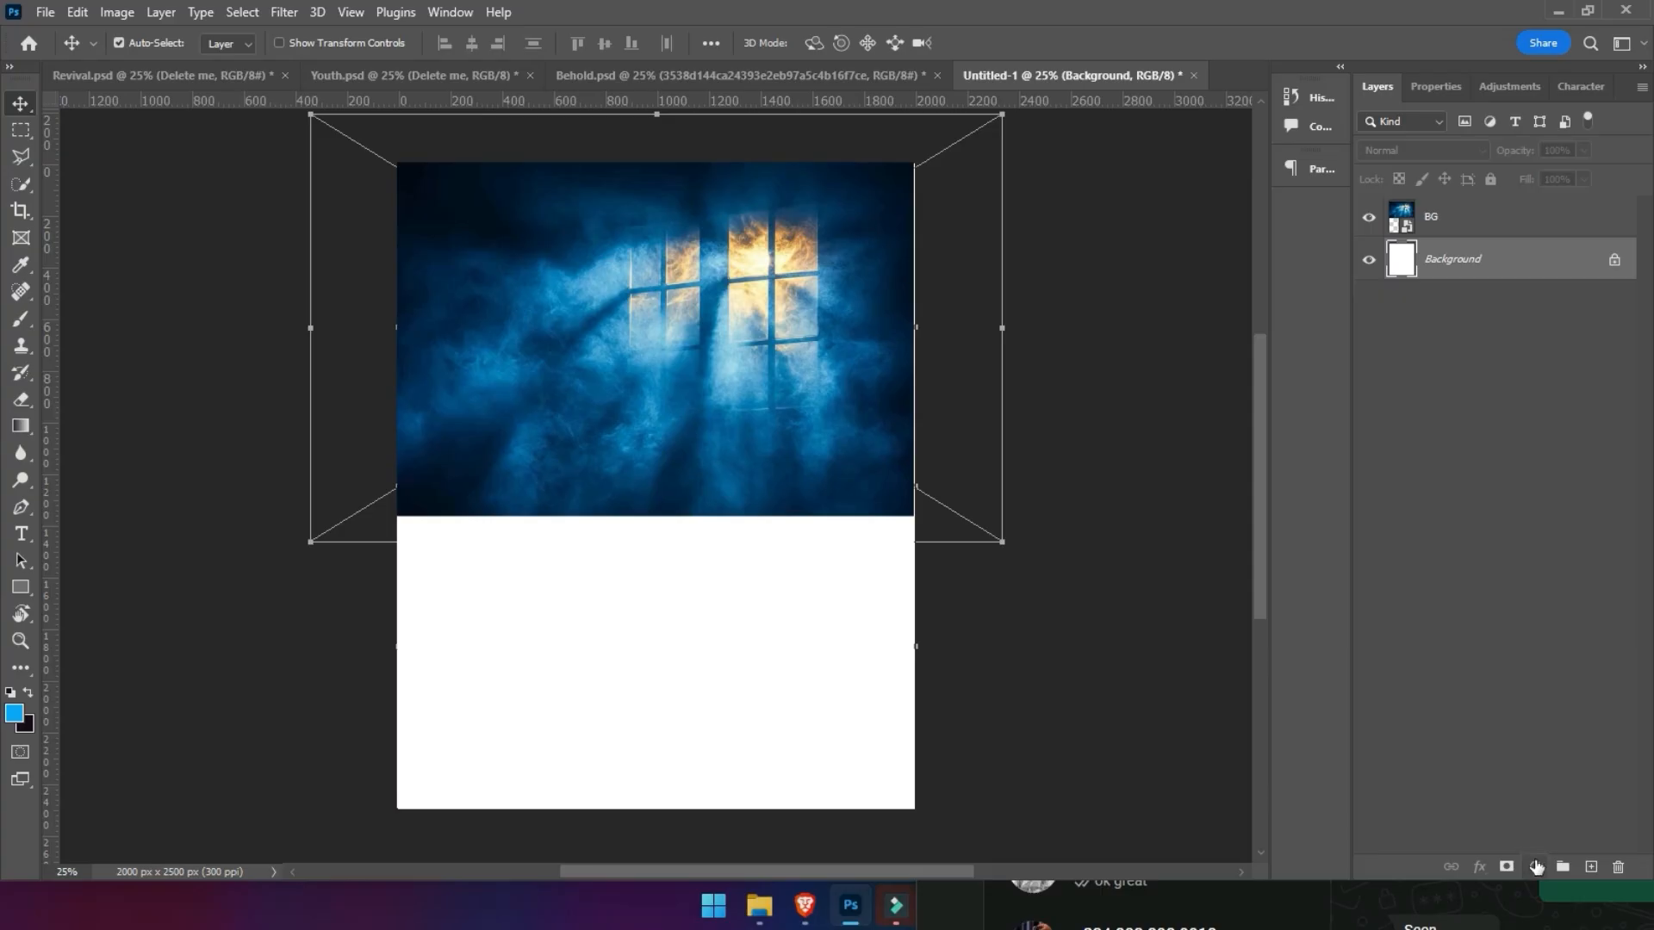
pyautogui.click(1536, 868)
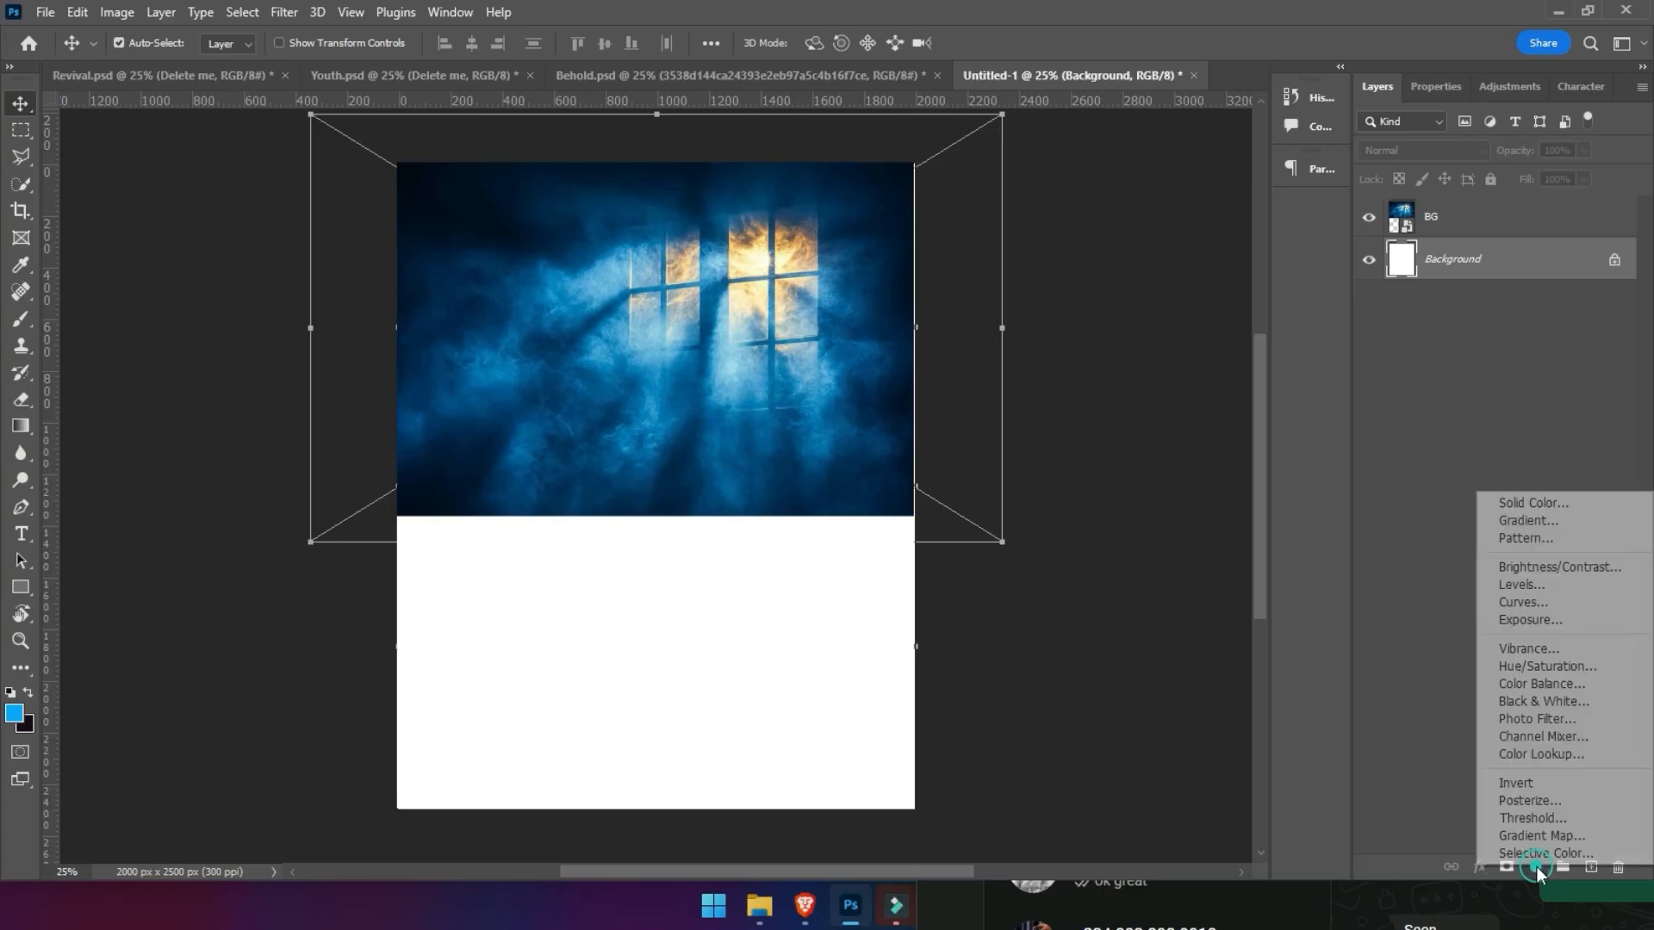
pyautogui.click(1548, 500)
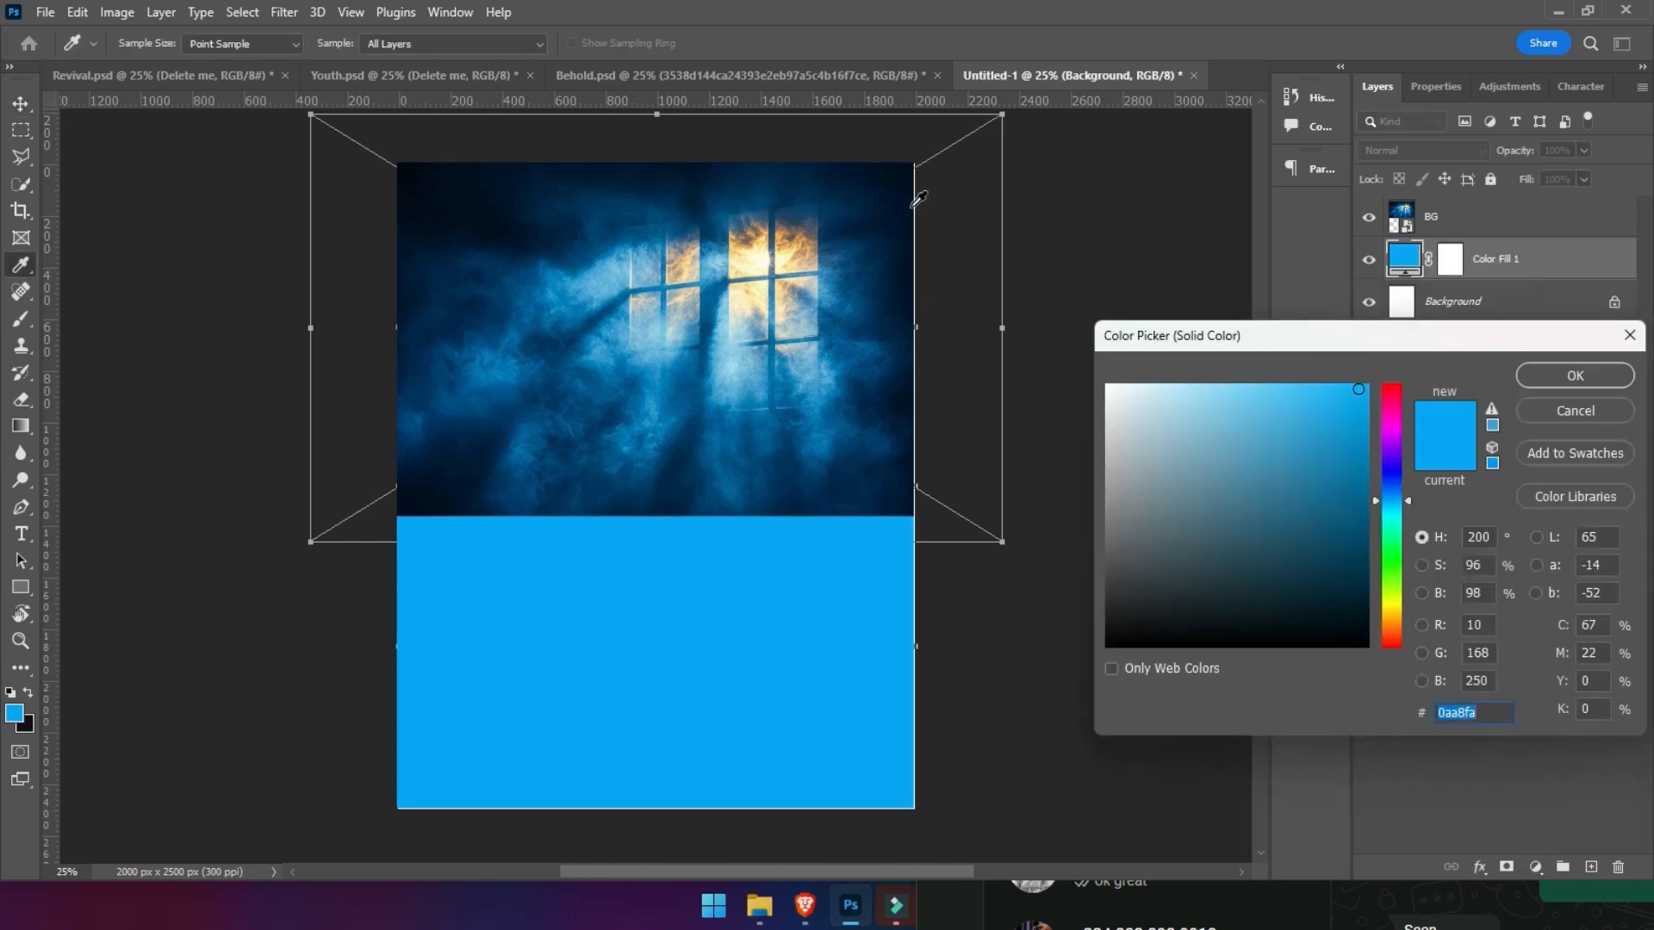
pyautogui.click(915, 201)
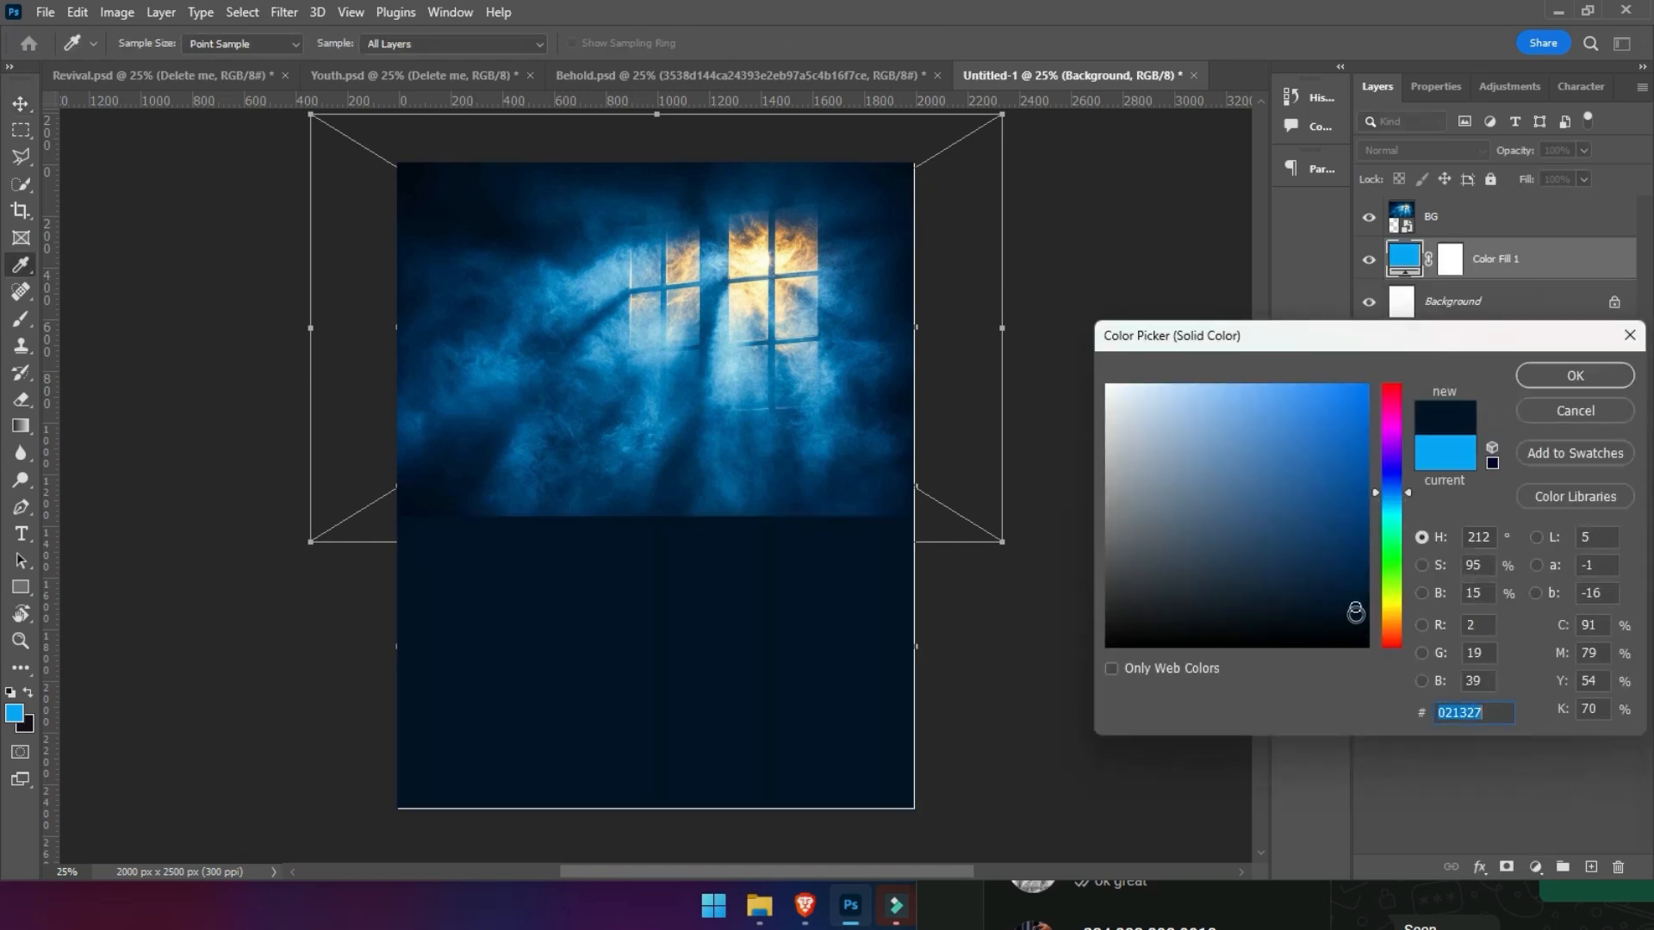
pyautogui.click(1359, 618)
pyautogui.moveTo(1360, 619); pyautogui.dragTo(1360, 614)
pyautogui.press('Return')
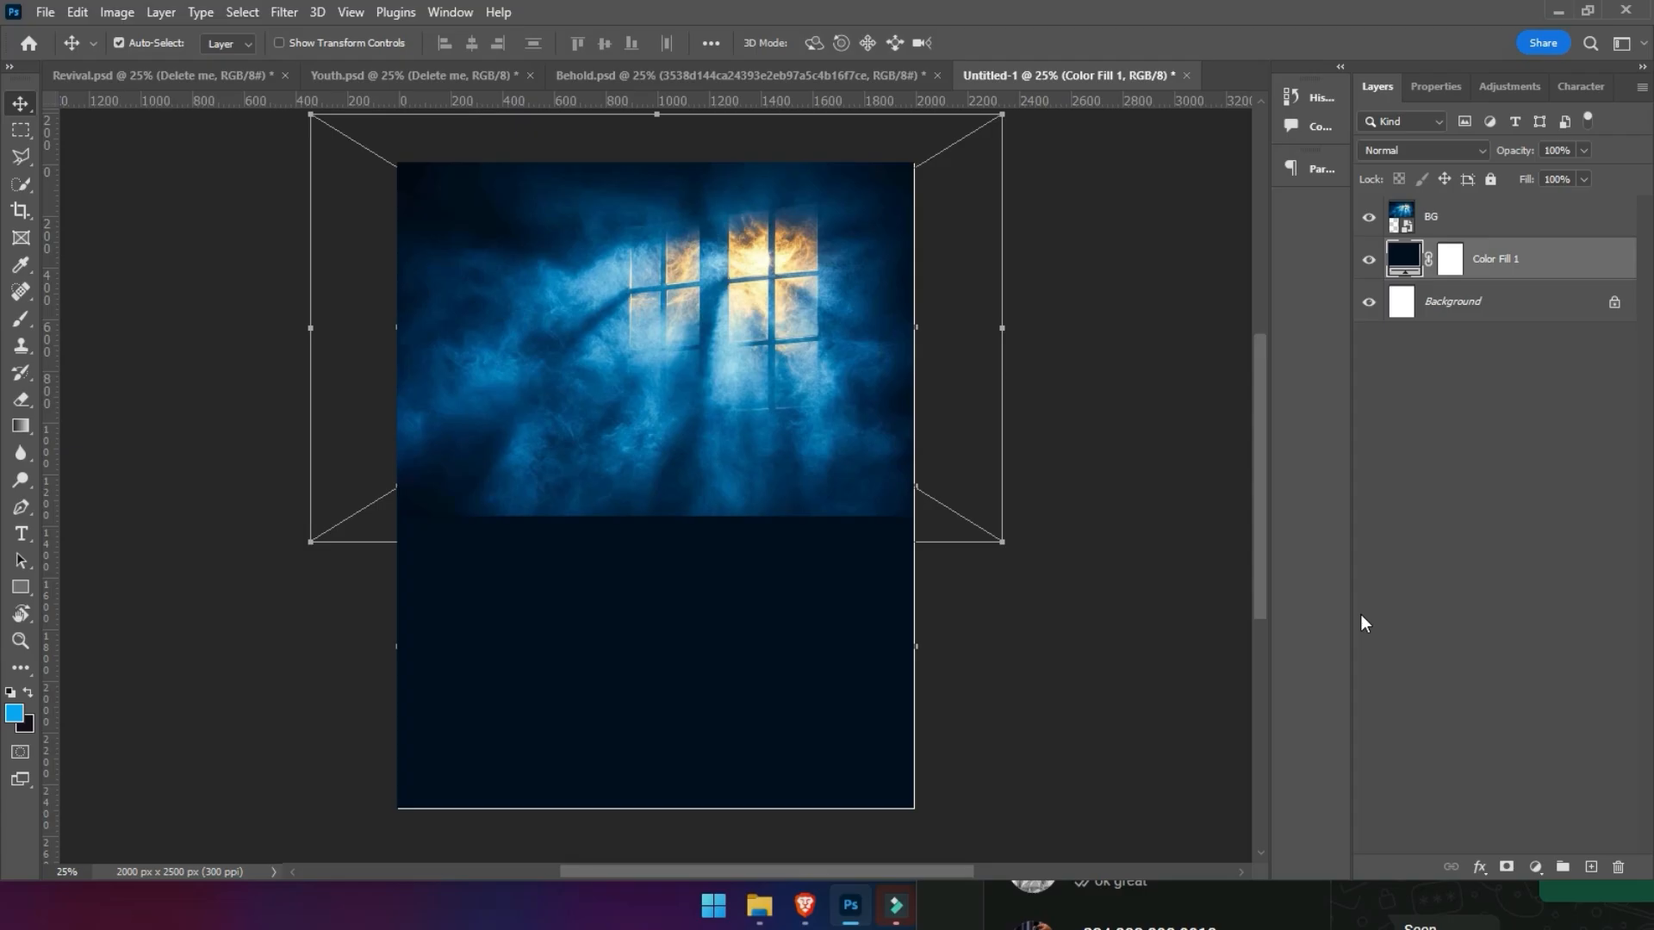
# - Copy the three portrait layers of the two men and the woman from Behold.psd into the Untitled-1 document
pyautogui.click(757, 81)
pyautogui.moveTo(666, 344); pyautogui.dragTo(664, 560)
pyautogui.click(662, 256)
pyautogui.moveTo(664, 261); pyautogui.dragTo(694, 254)
pyautogui.hotkey('ctrl', 'z')
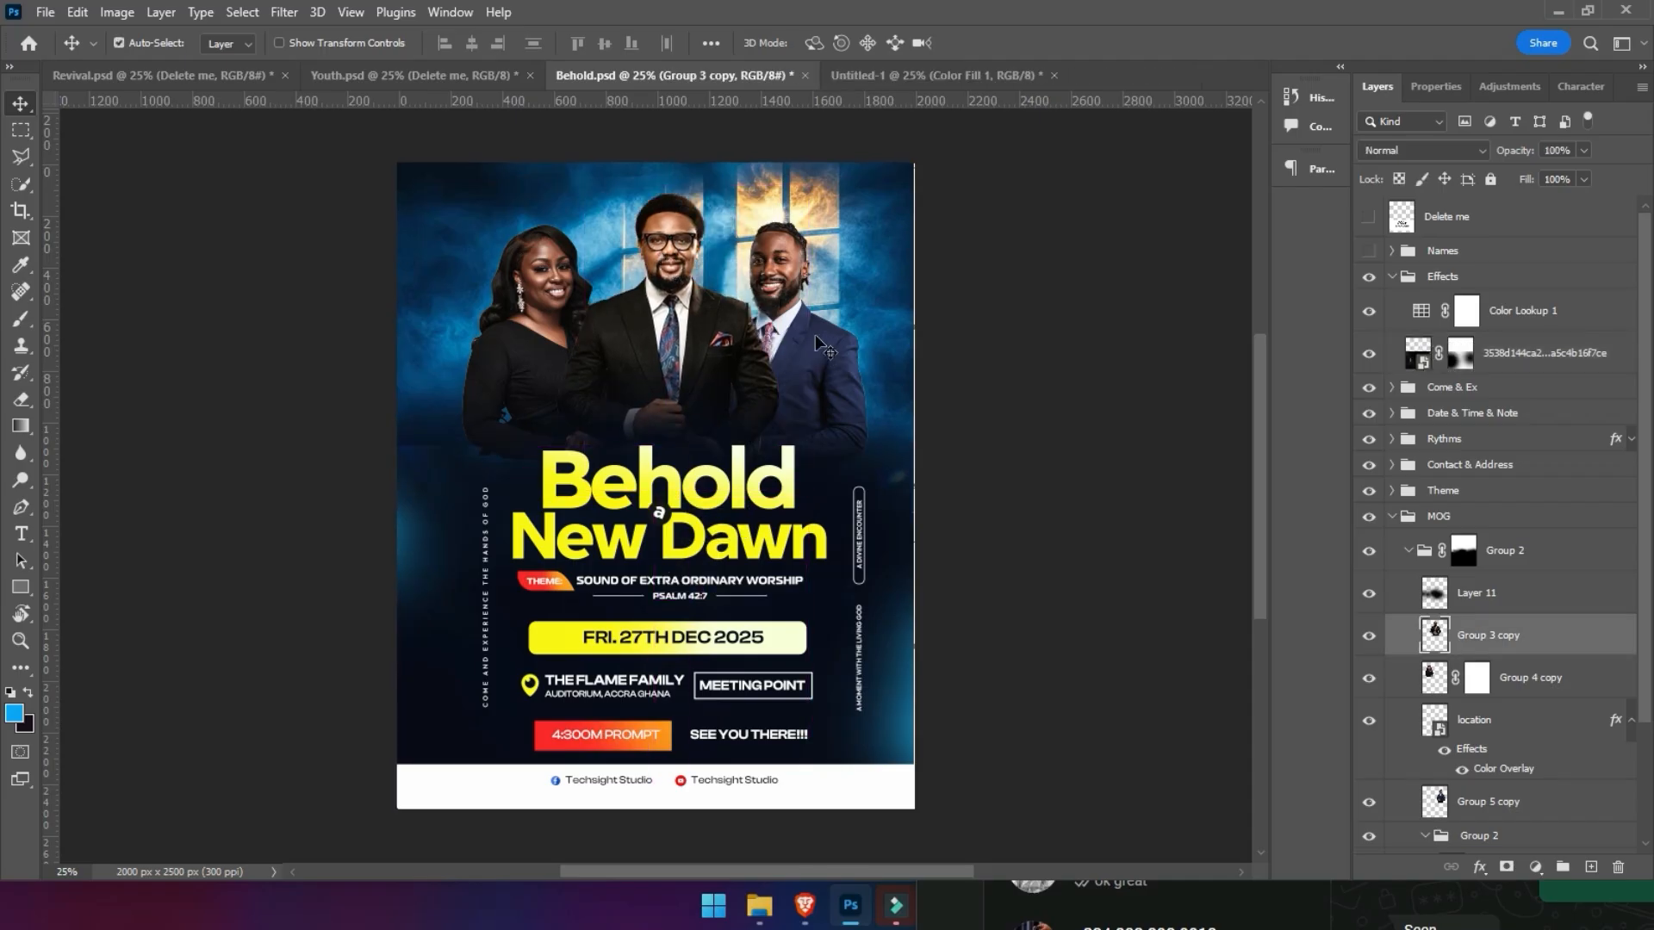
pyautogui.keyDown('shift'); pyautogui.click(786, 287); pyautogui.keyUp('shift')
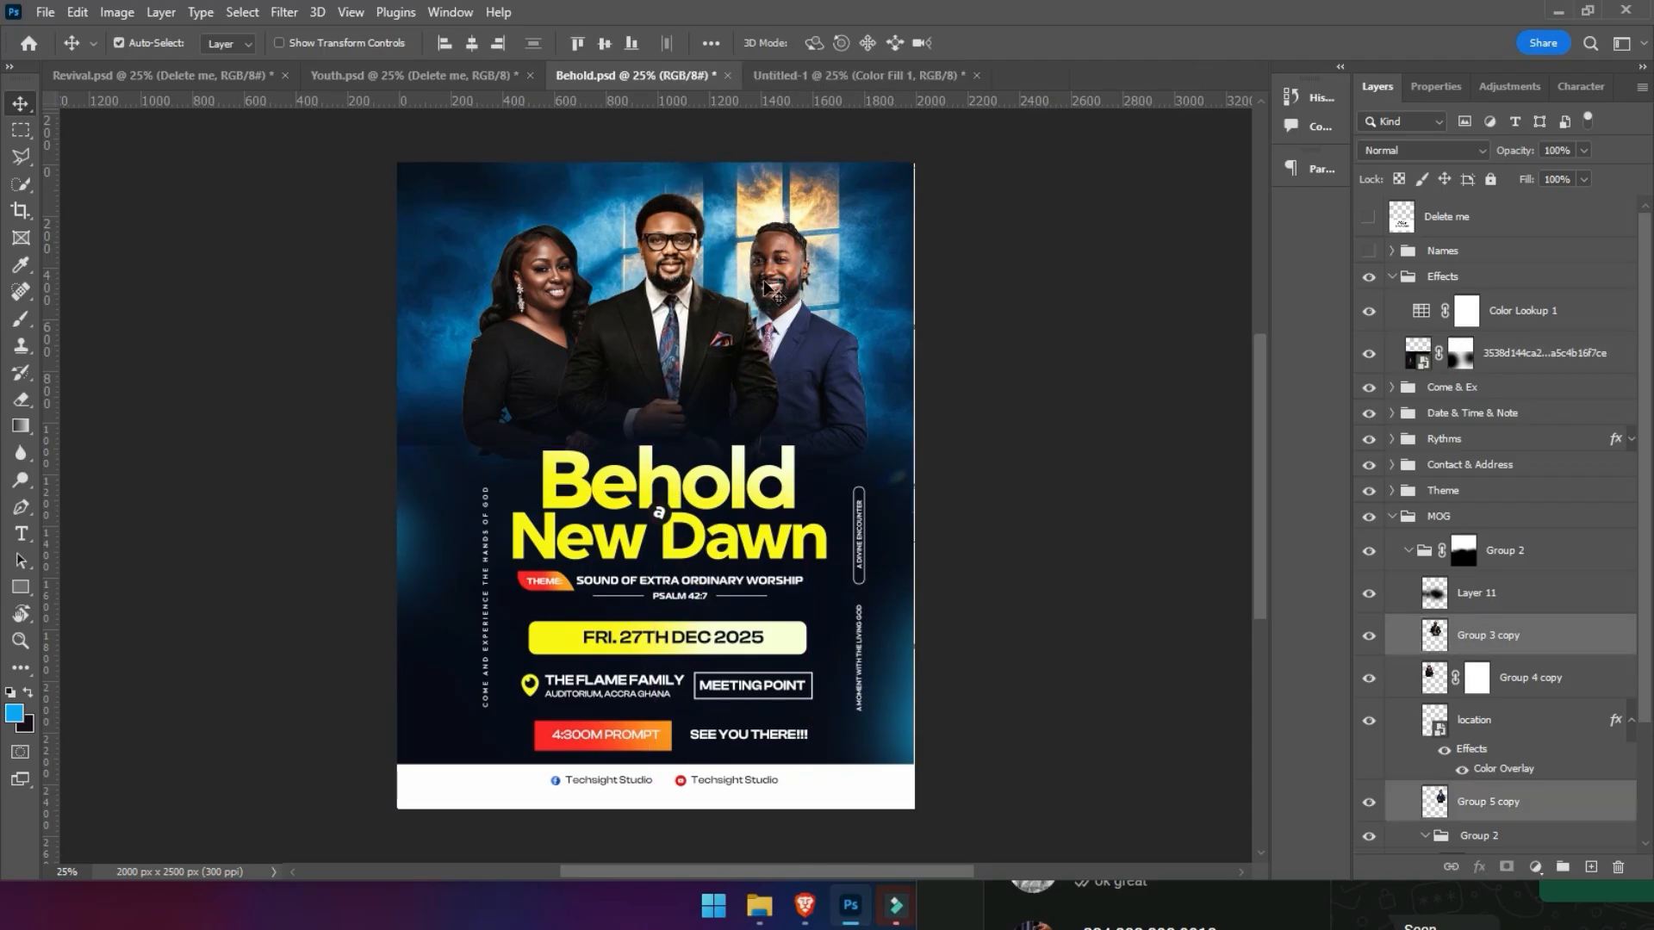
pyautogui.keyDown('shift'); pyautogui.click(543, 291); pyautogui.keyUp('shift')
pyautogui.moveTo(543, 291); pyautogui.dragTo(633, 337)
pyautogui.moveTo(590, 398); pyautogui.dragTo(590, 398)
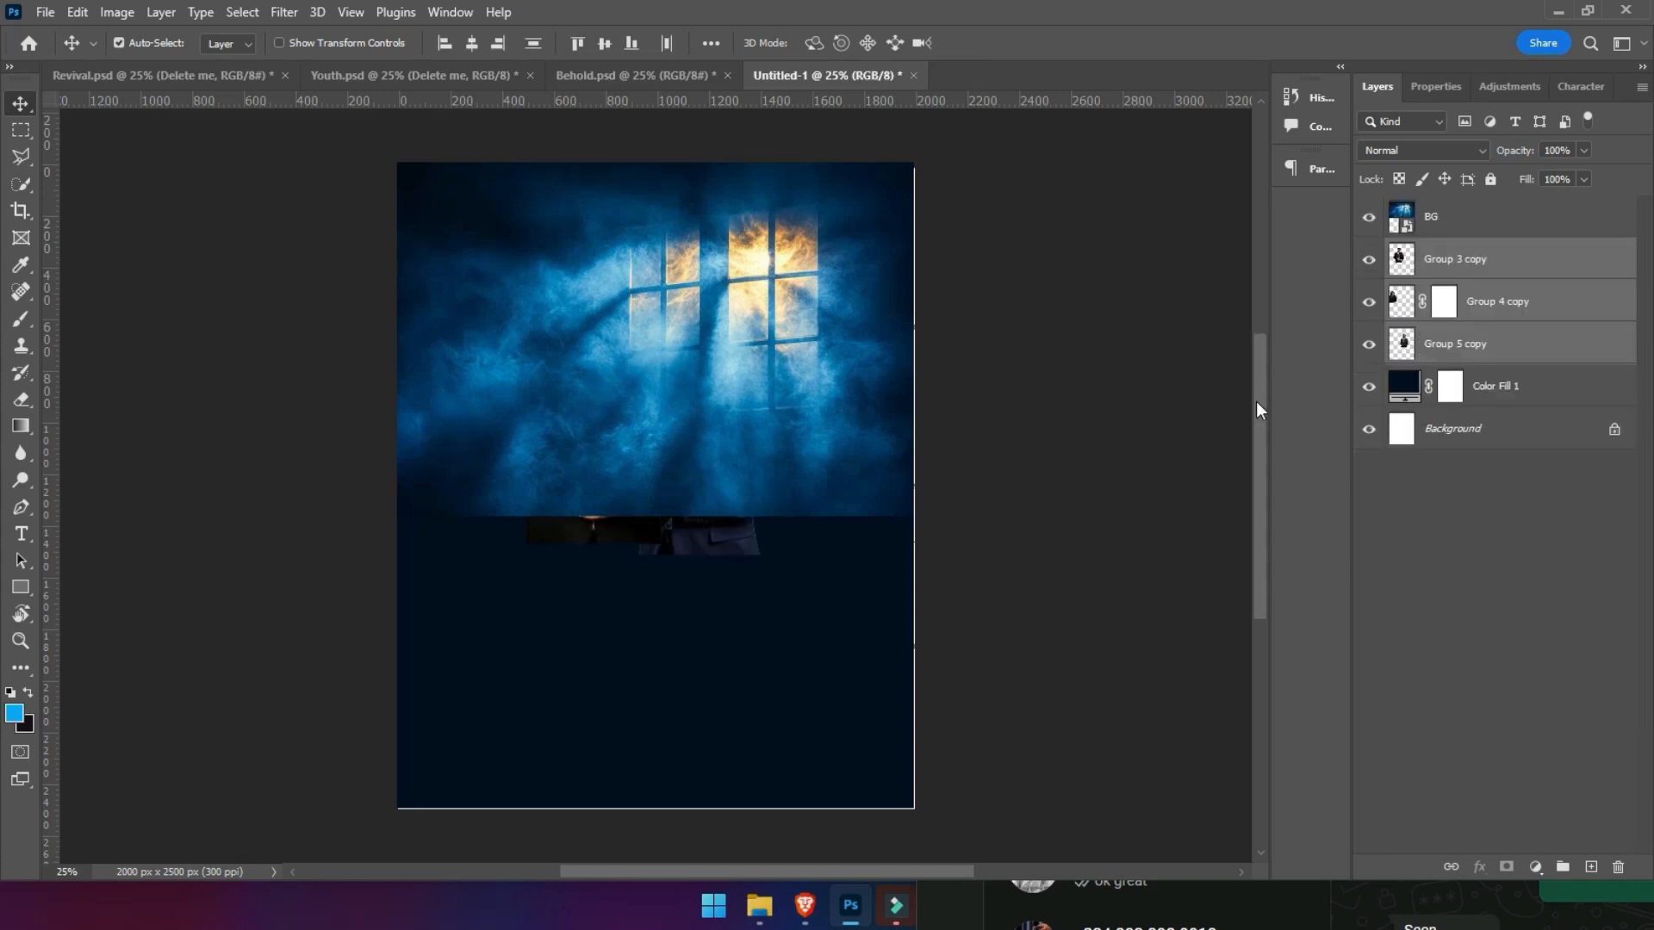
# - Move the three portrait layers above BG, centre them horizontally on the canvas and enlarge them slightly together
pyautogui.moveTo(1450, 263); pyautogui.dragTo(1452, 204)
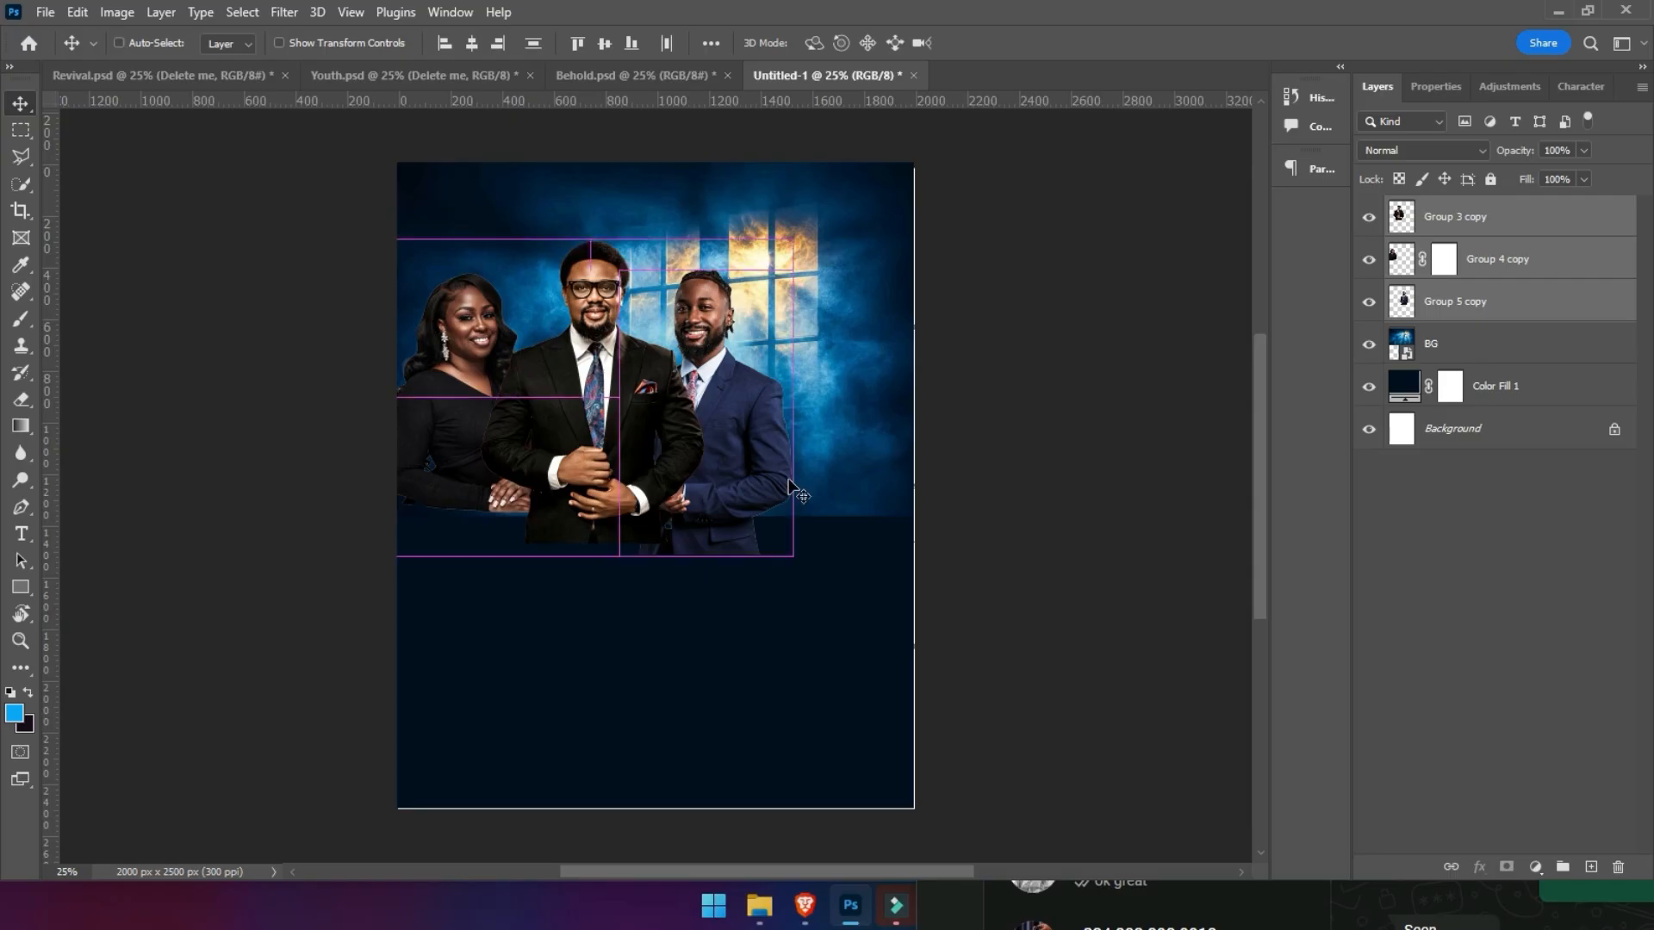
pyautogui.hotkey('ctrl', 't')
pyautogui.moveTo(695, 468); pyautogui.dragTo(762, 472)
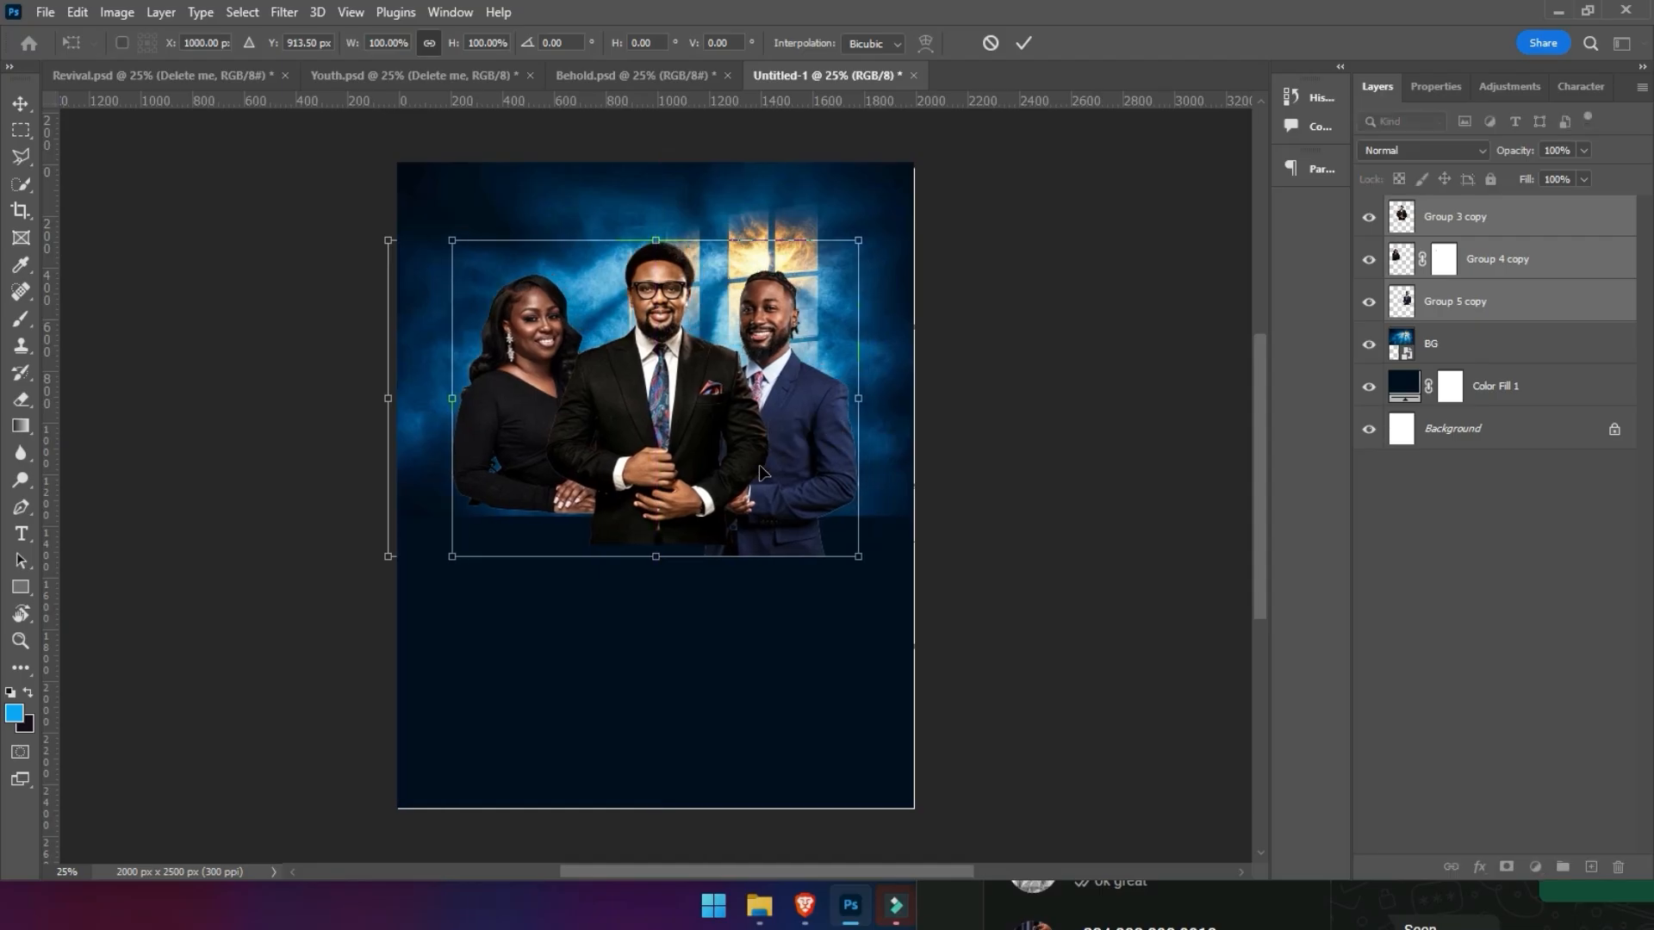
pyautogui.moveTo(664, 559); pyautogui.dragTo(668, 570)
pyautogui.press('Return')
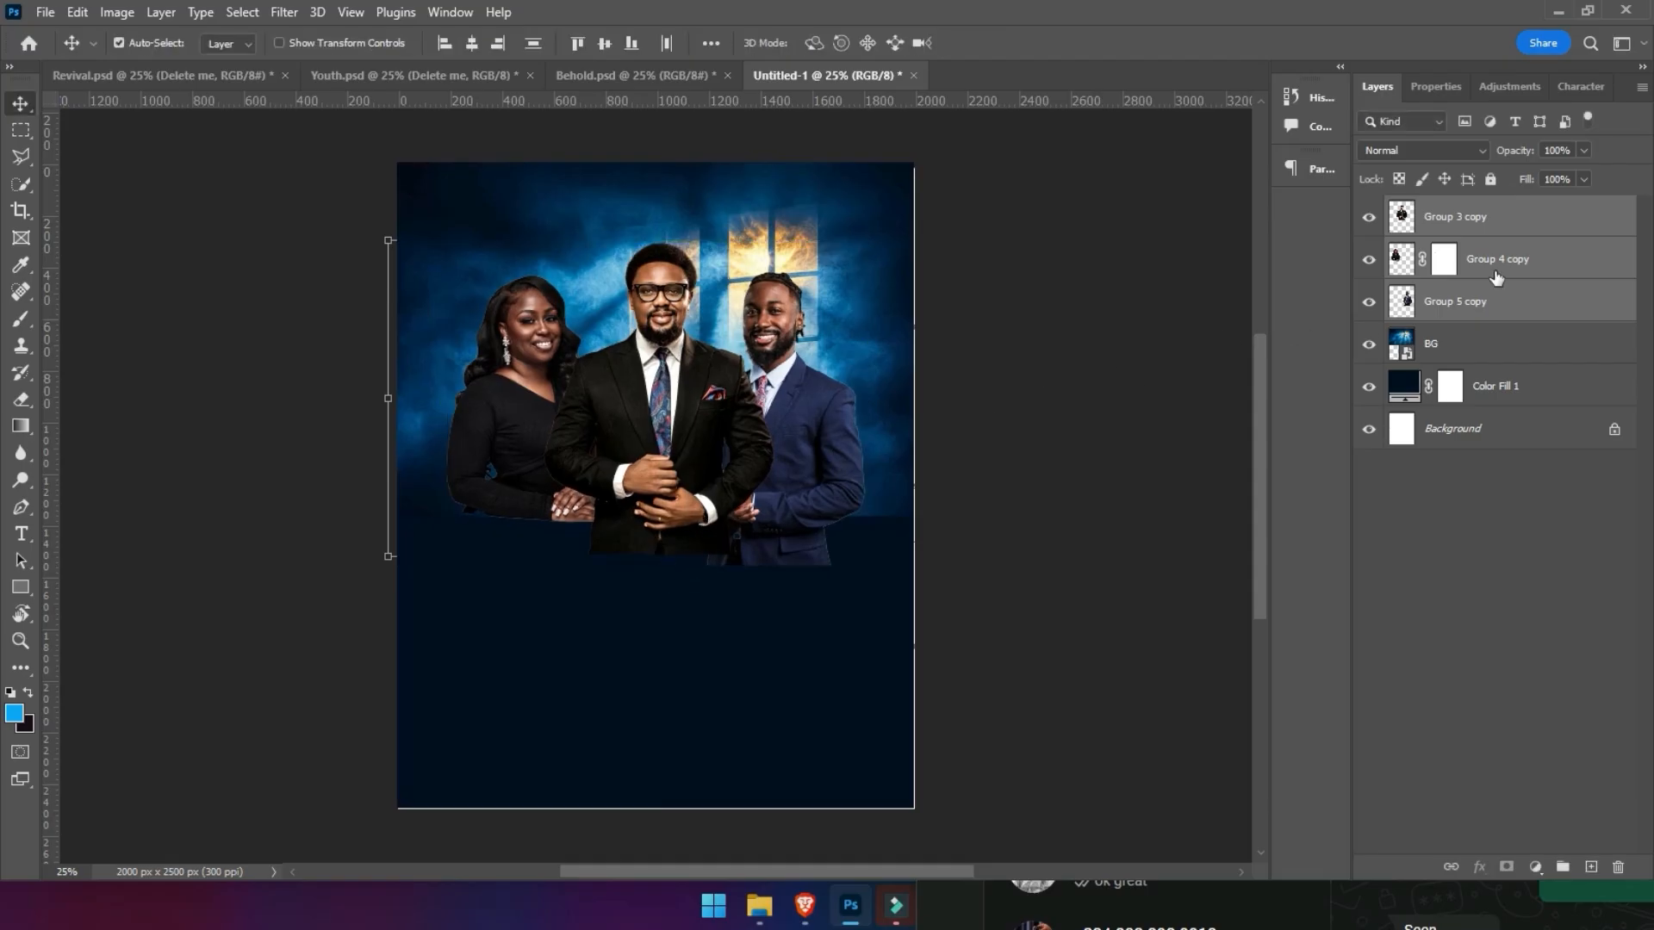
# - Group the three portrait layers and add a layer mask to the group
pyautogui.hotkey('ctrl', 'g')
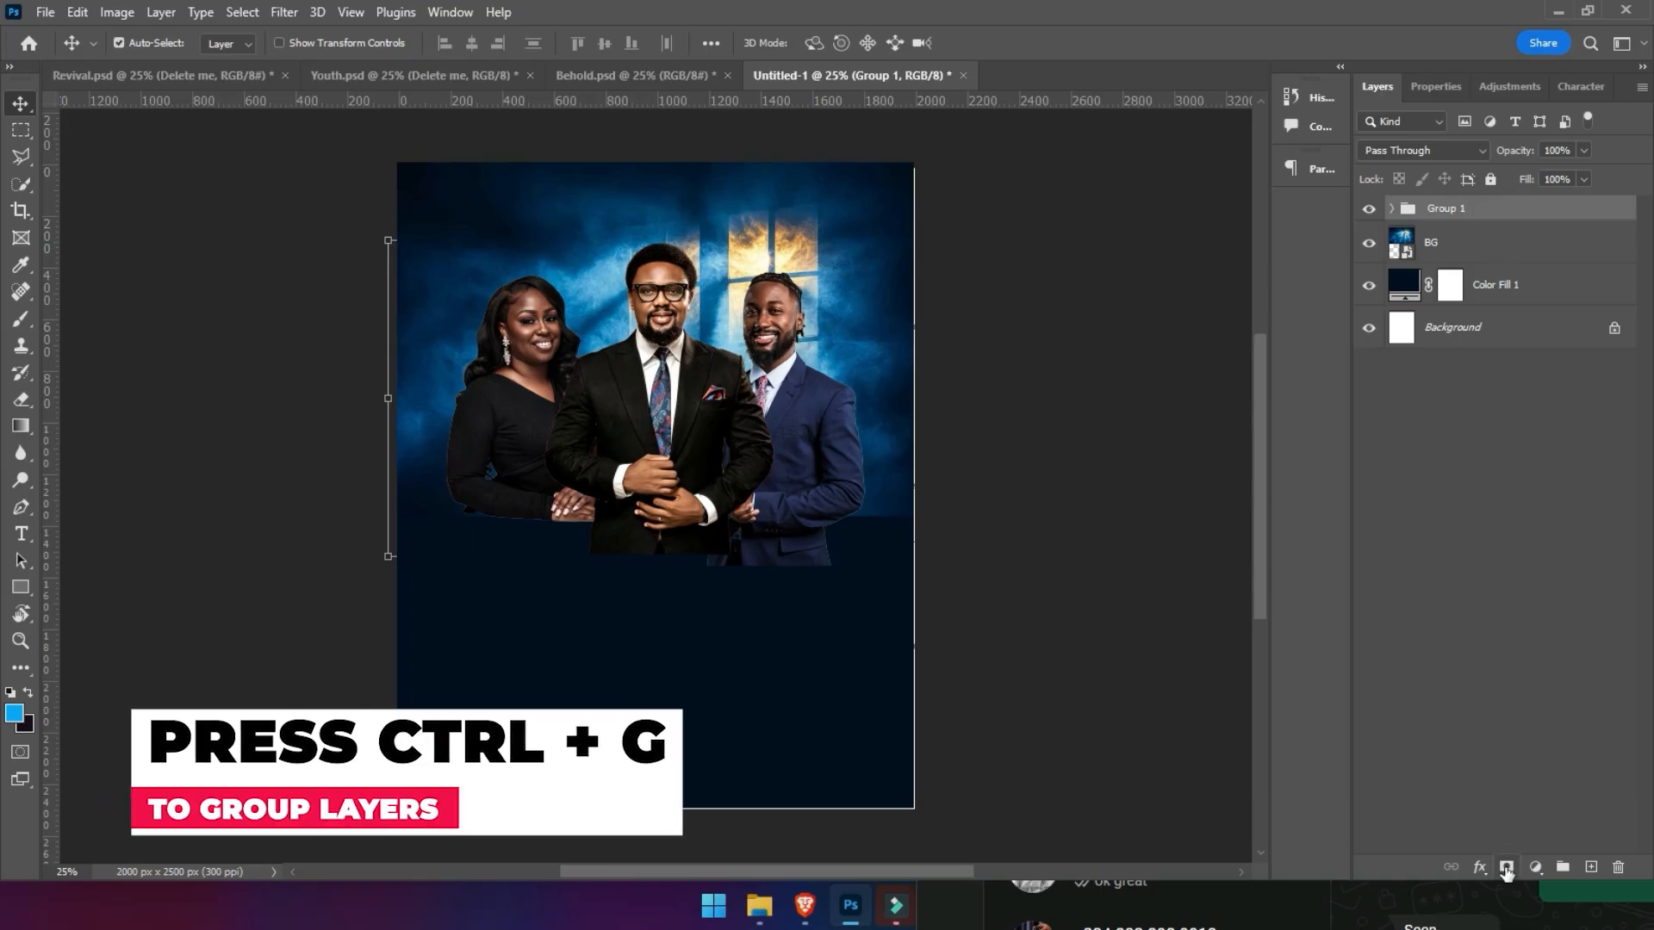
pyautogui.click(1437, 911)
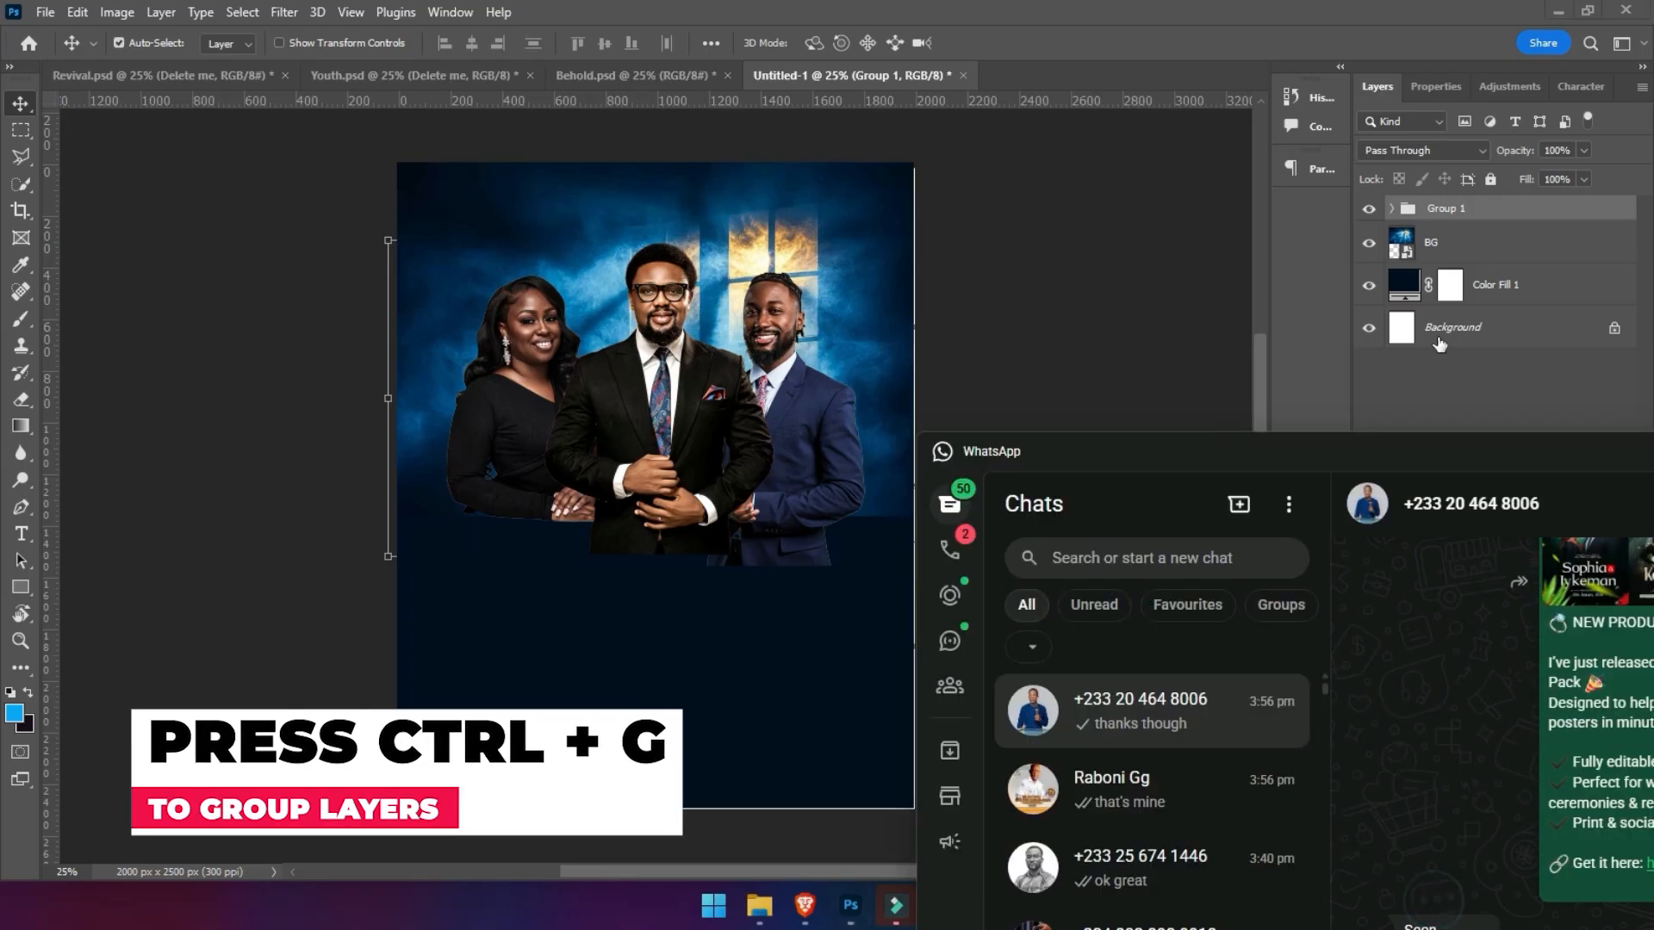
pyautogui.moveTo(1455, 455); pyautogui.dragTo(1653, 514)
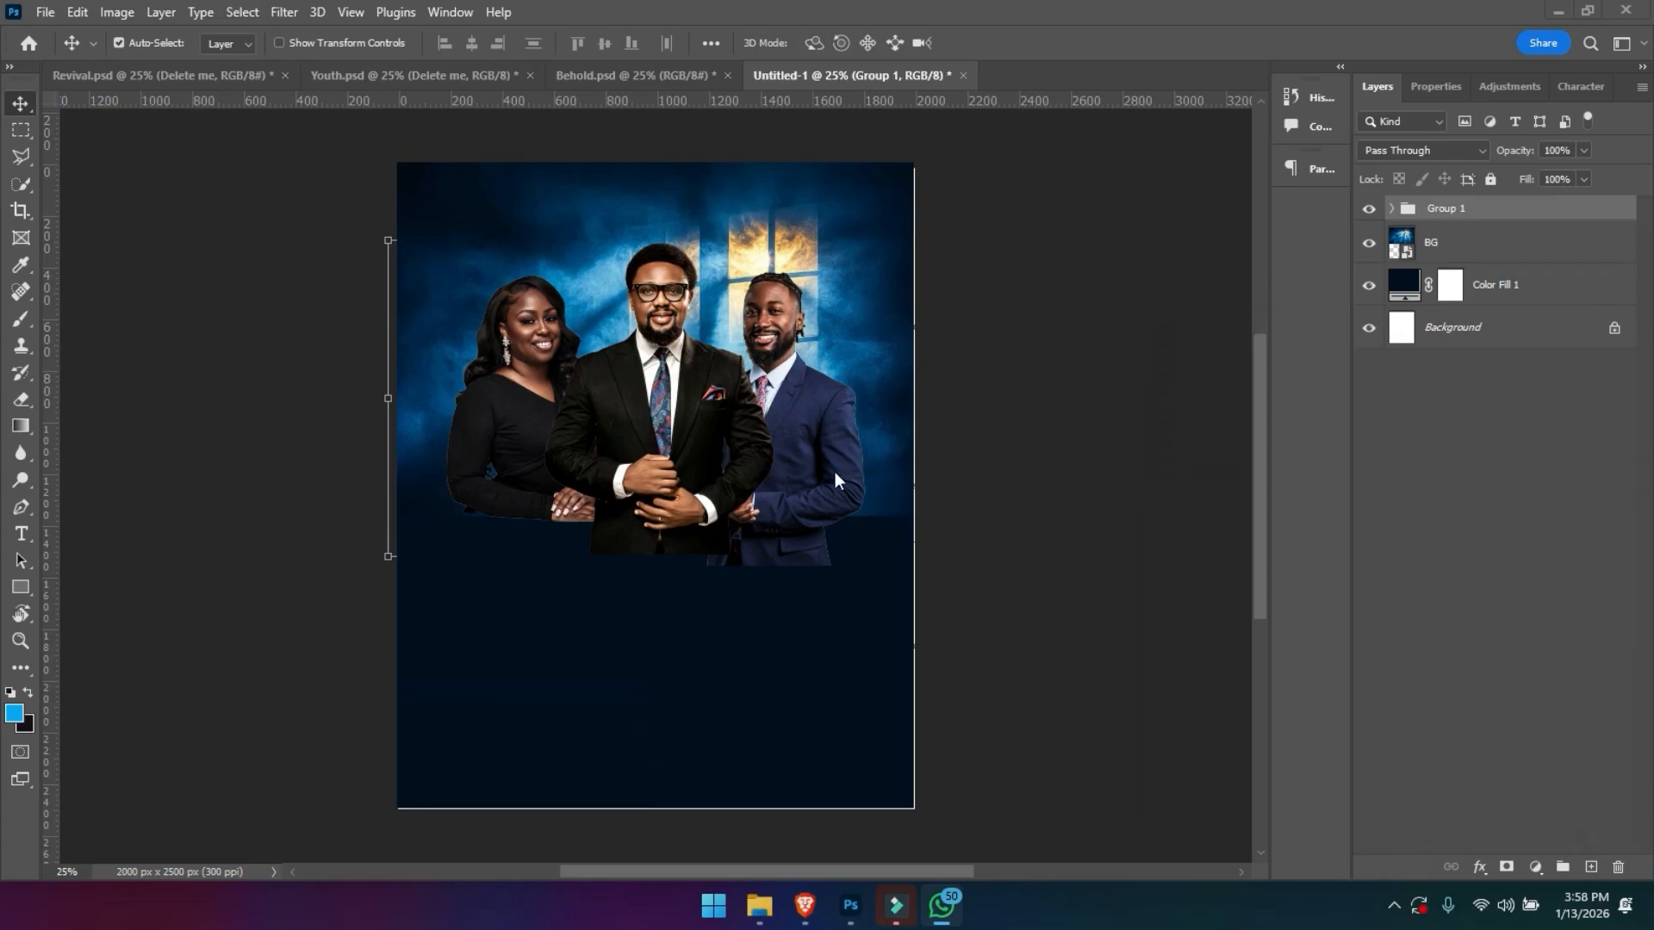
pyautogui.click(1451, 215)
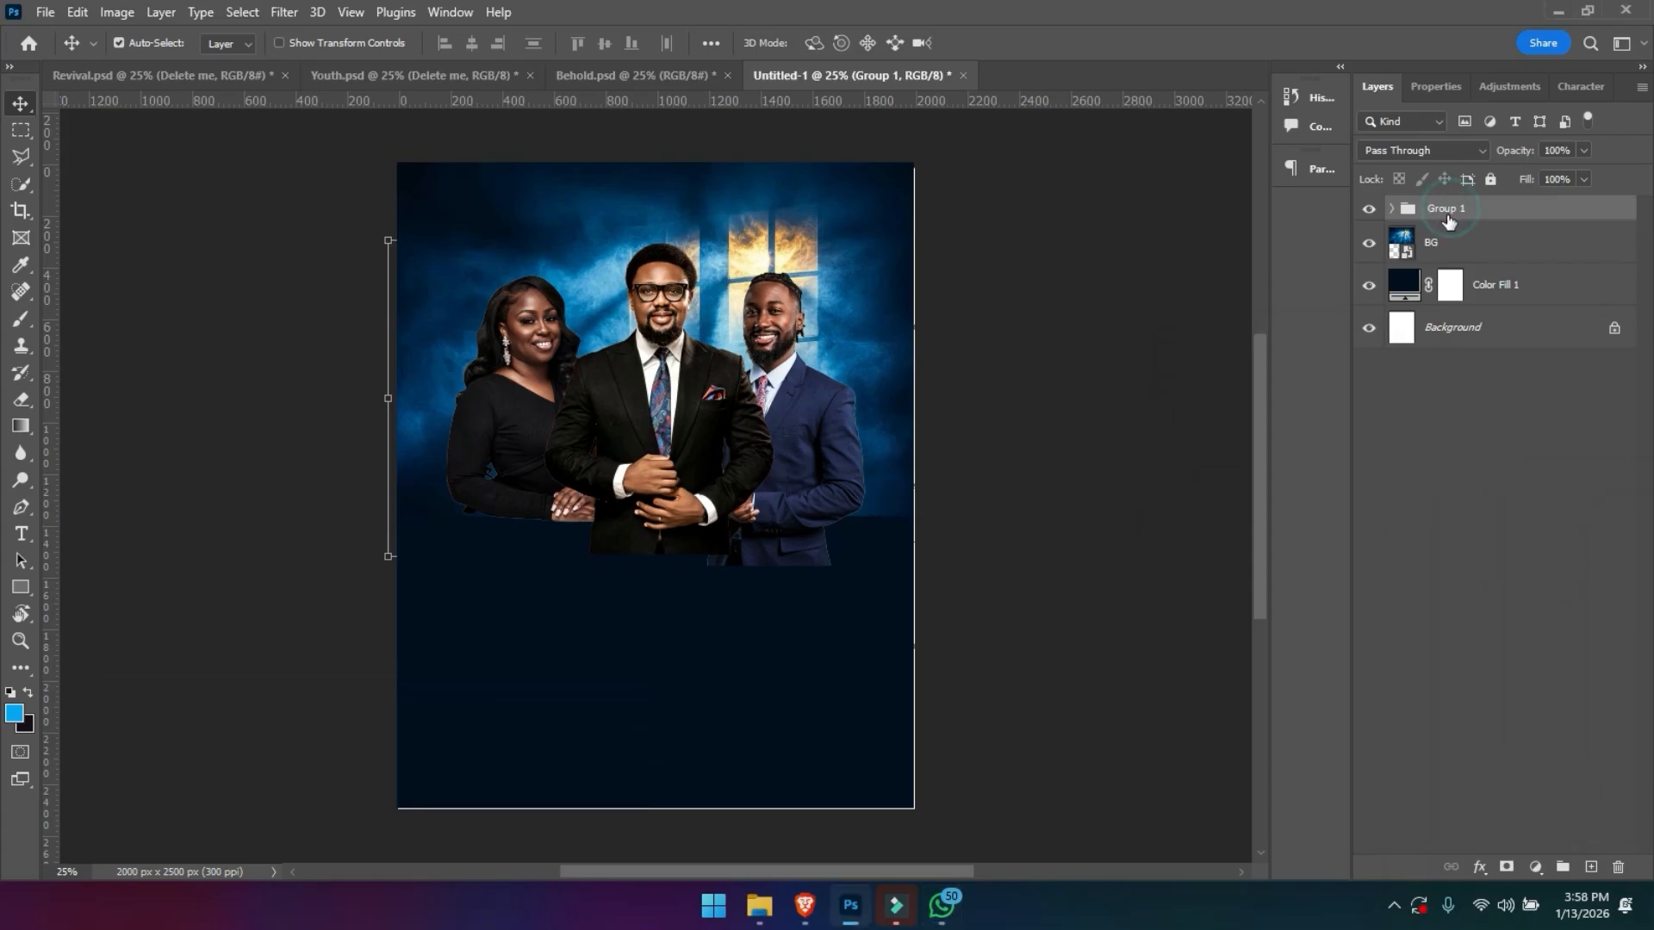
pyautogui.click(1505, 869)
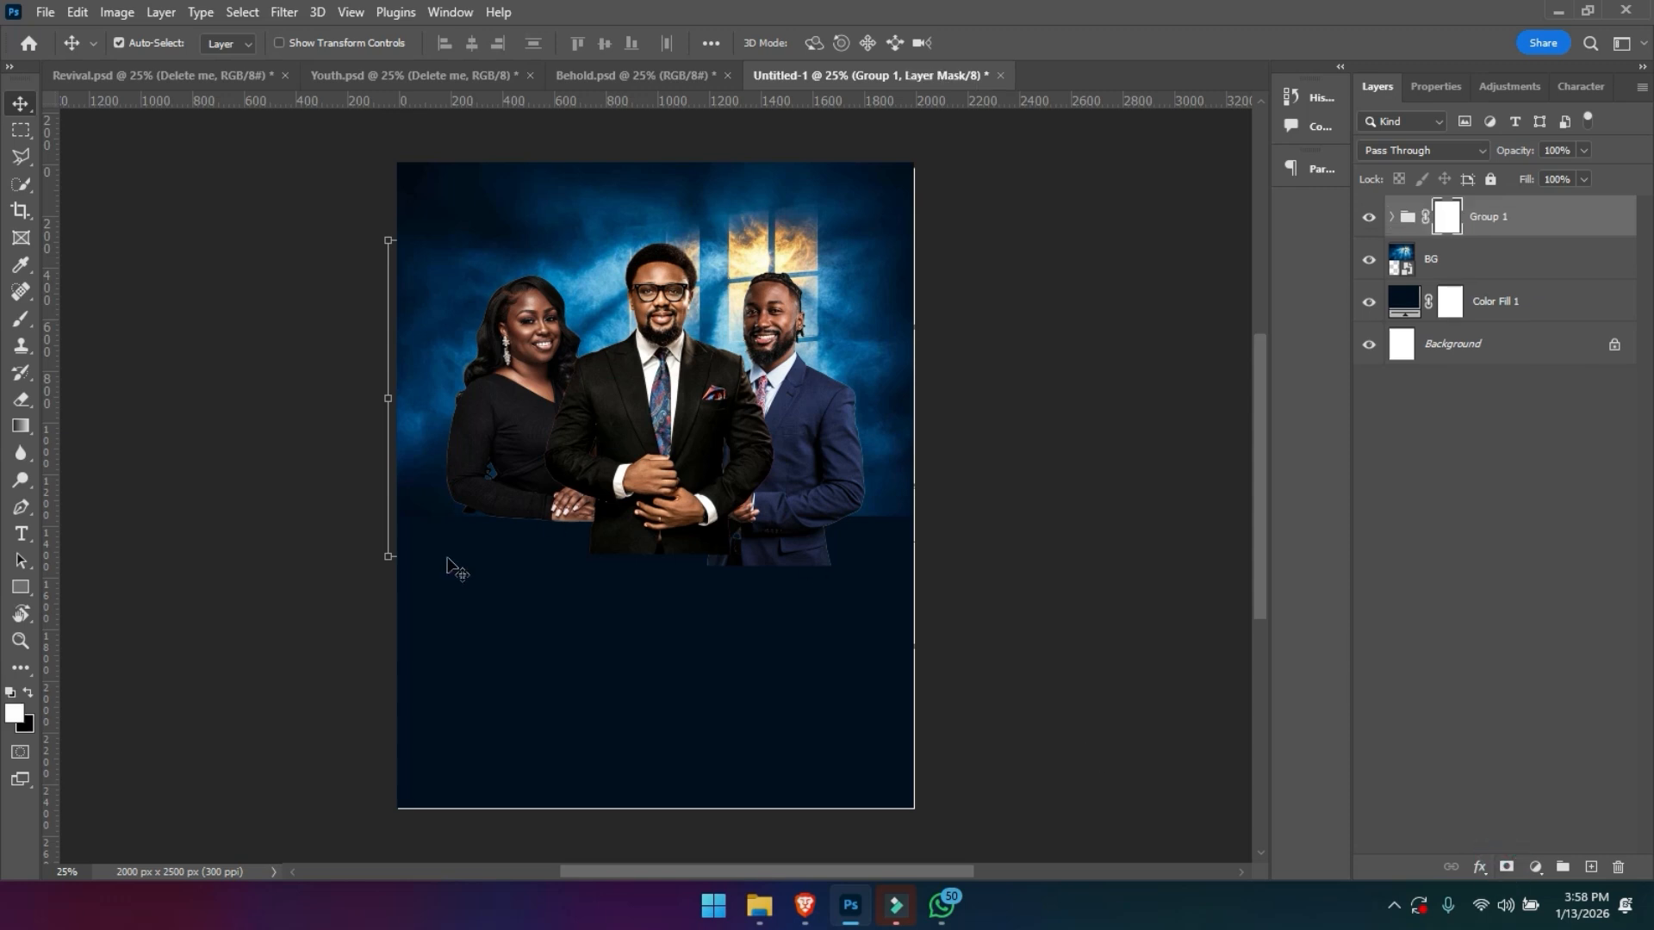
# - Activate the Gradient tool and choose the Foreground to Transparent preset from the Basics set
pyautogui.click(20, 426)
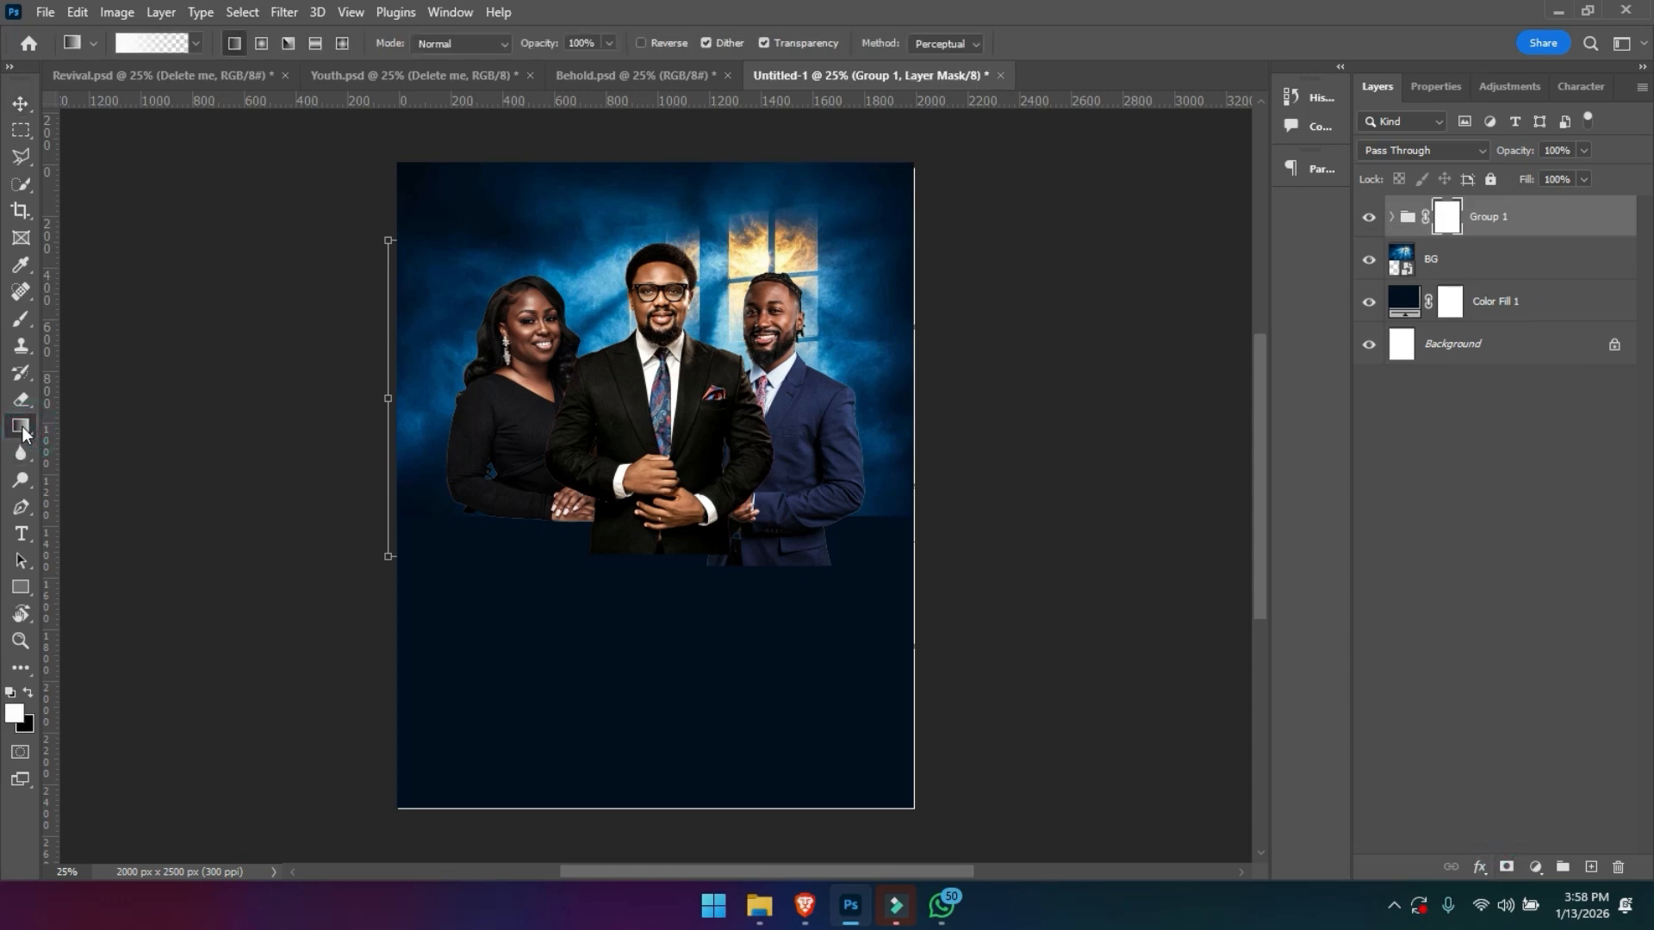
pyautogui.click(192, 47)
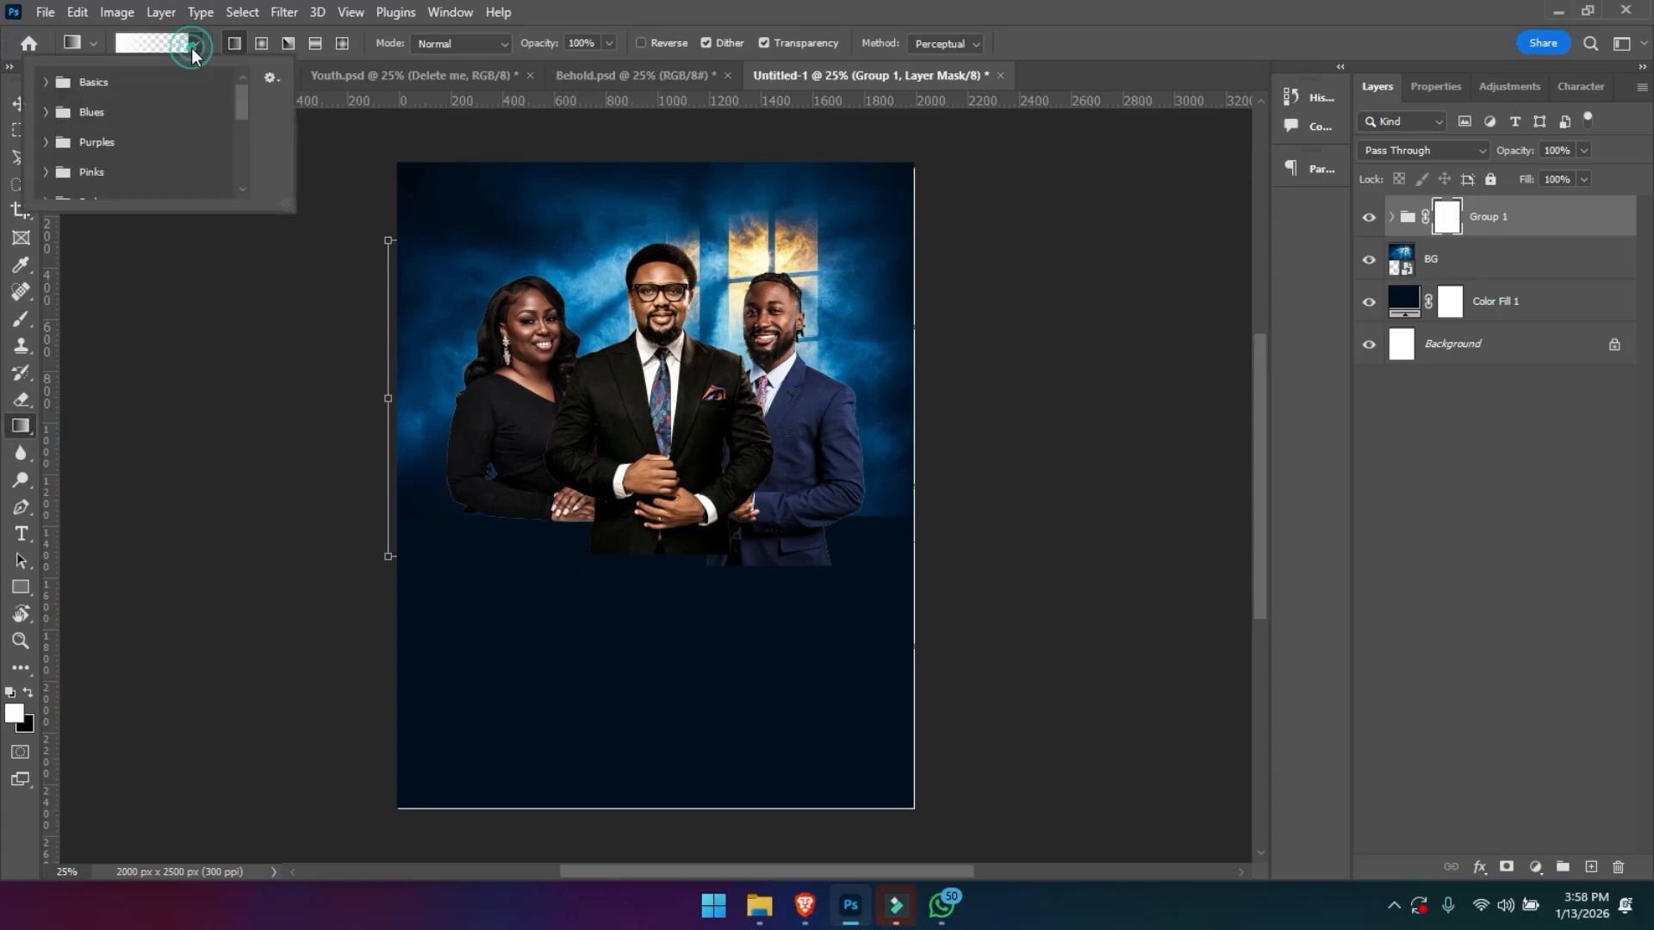
pyautogui.click(46, 85)
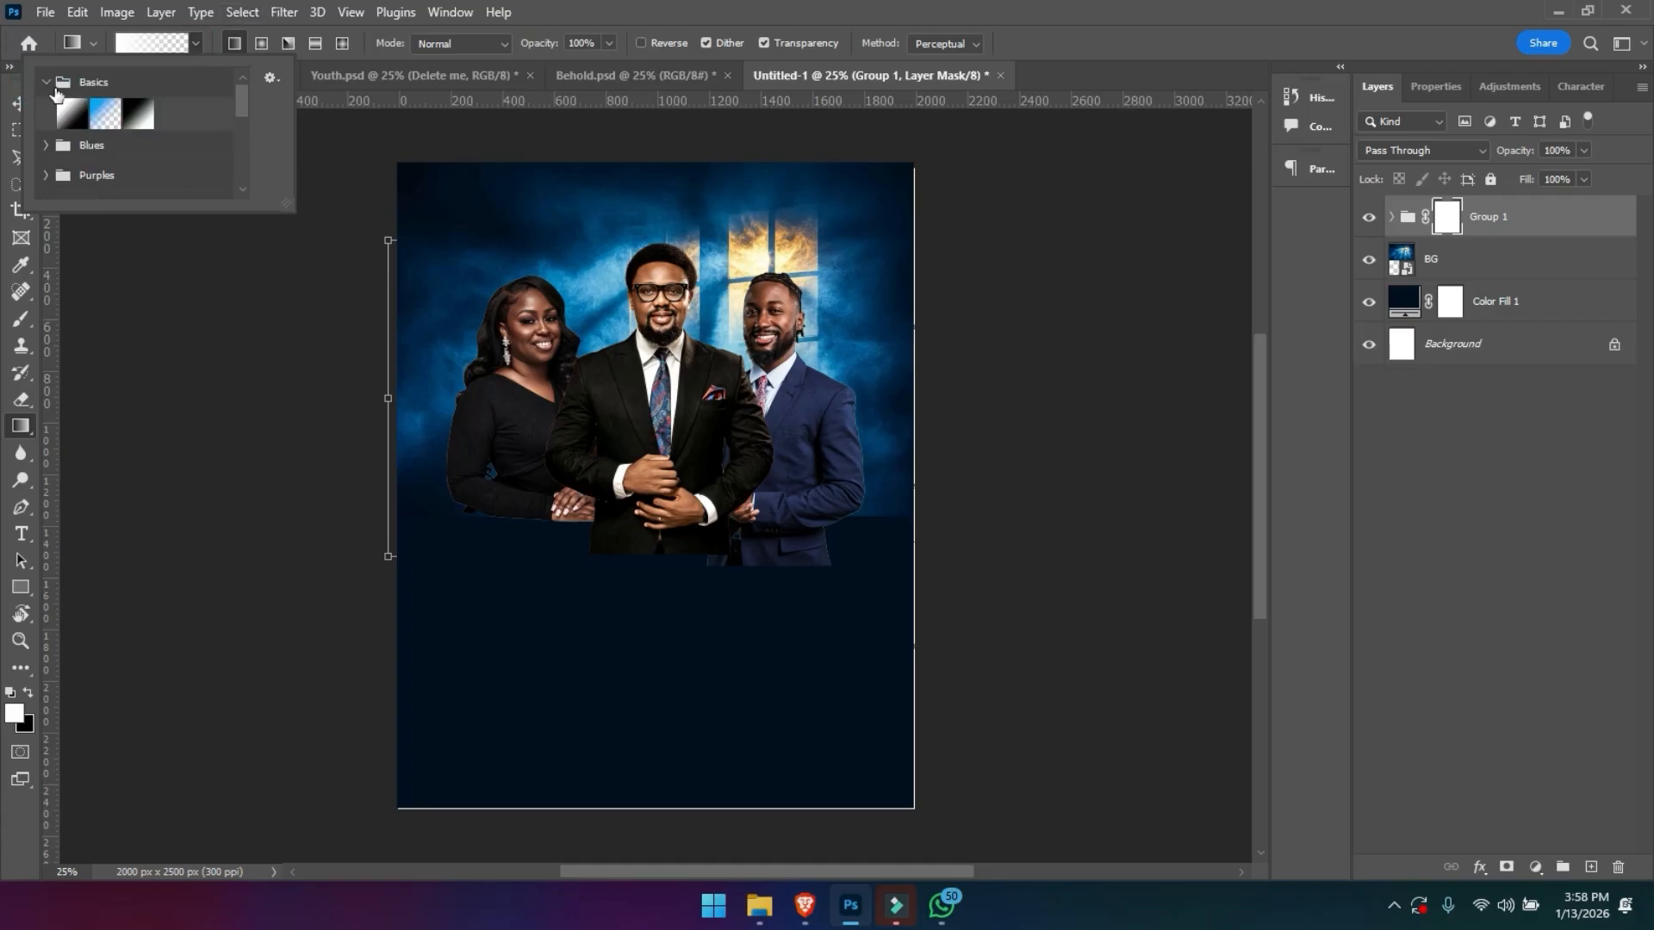
pyautogui.click(112, 110)
pyautogui.doubleClick(105, 112)
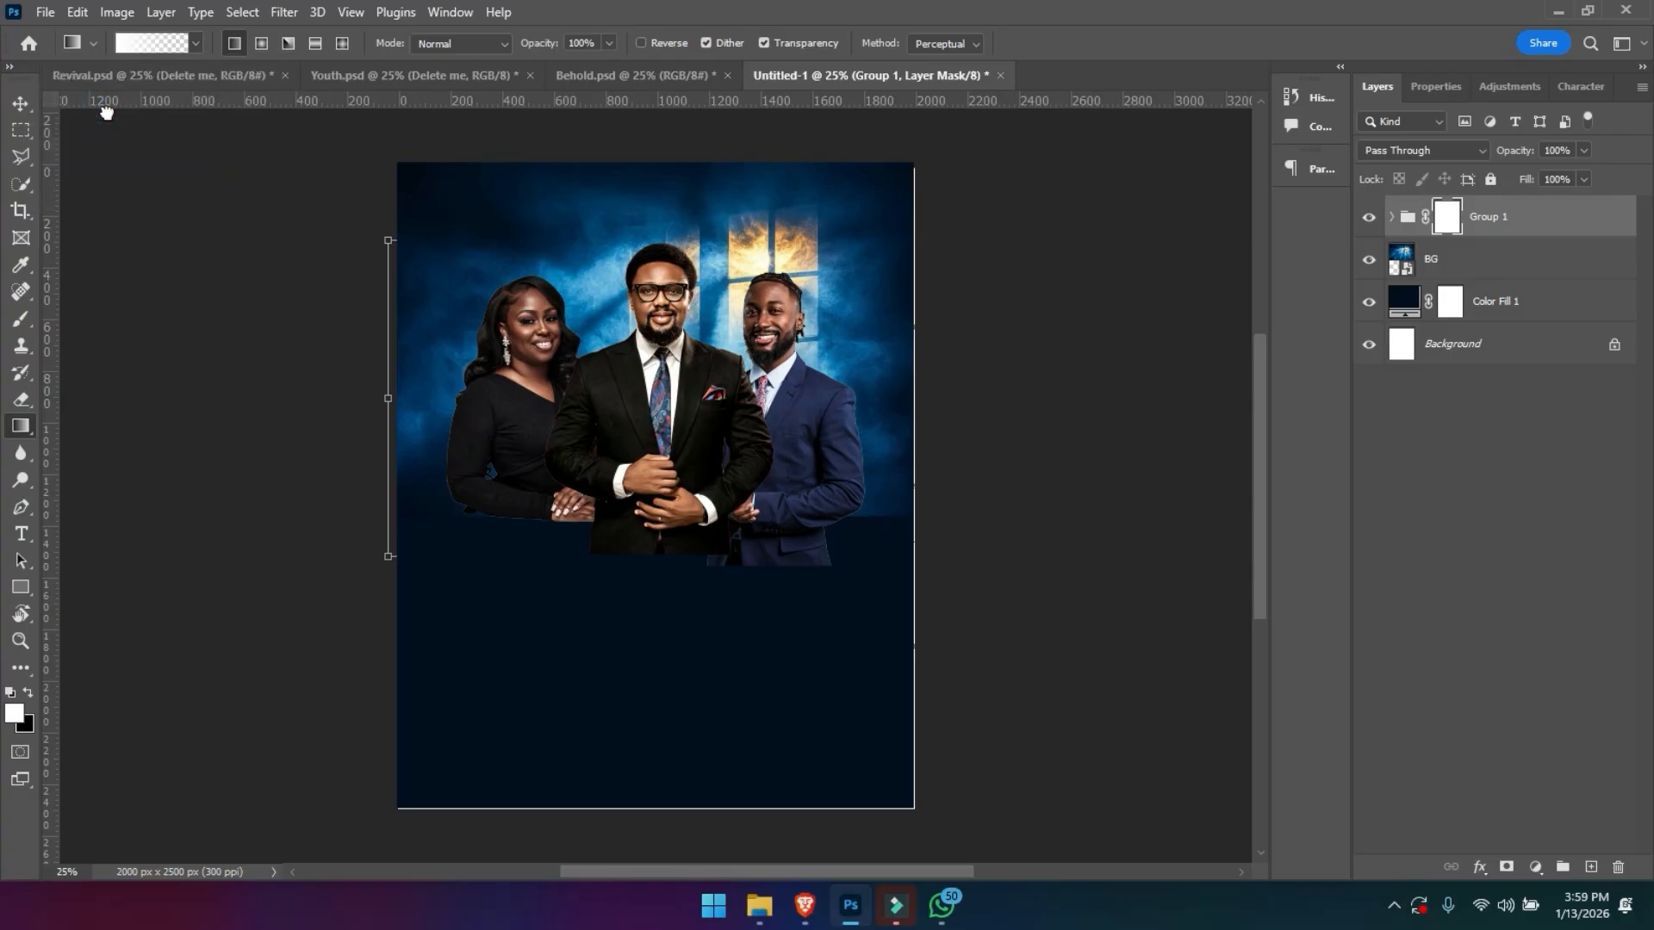
# - Edit the gradient so that its starting colour stop is black and its ending colour stop is white
pyautogui.click(131, 50)
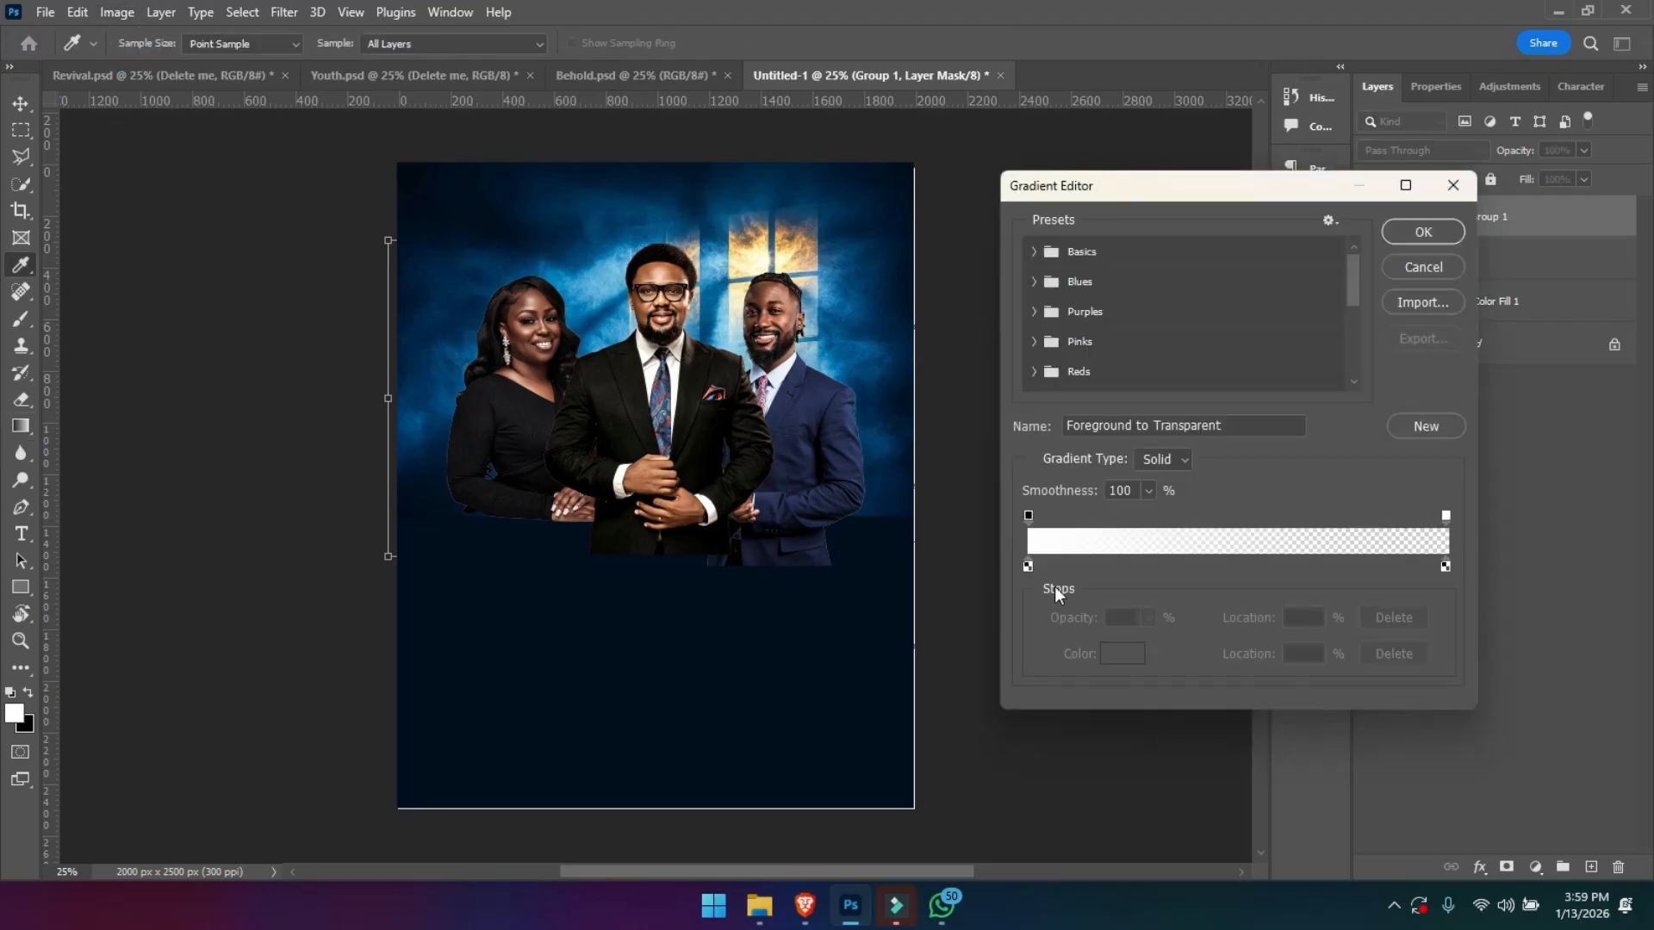
pyautogui.click(1028, 565)
pyautogui.click(1122, 653)
pyautogui.click(1207, 561)
pyautogui.moveTo(1206, 560); pyautogui.dragTo(1090, 699)
pyautogui.press('Return')
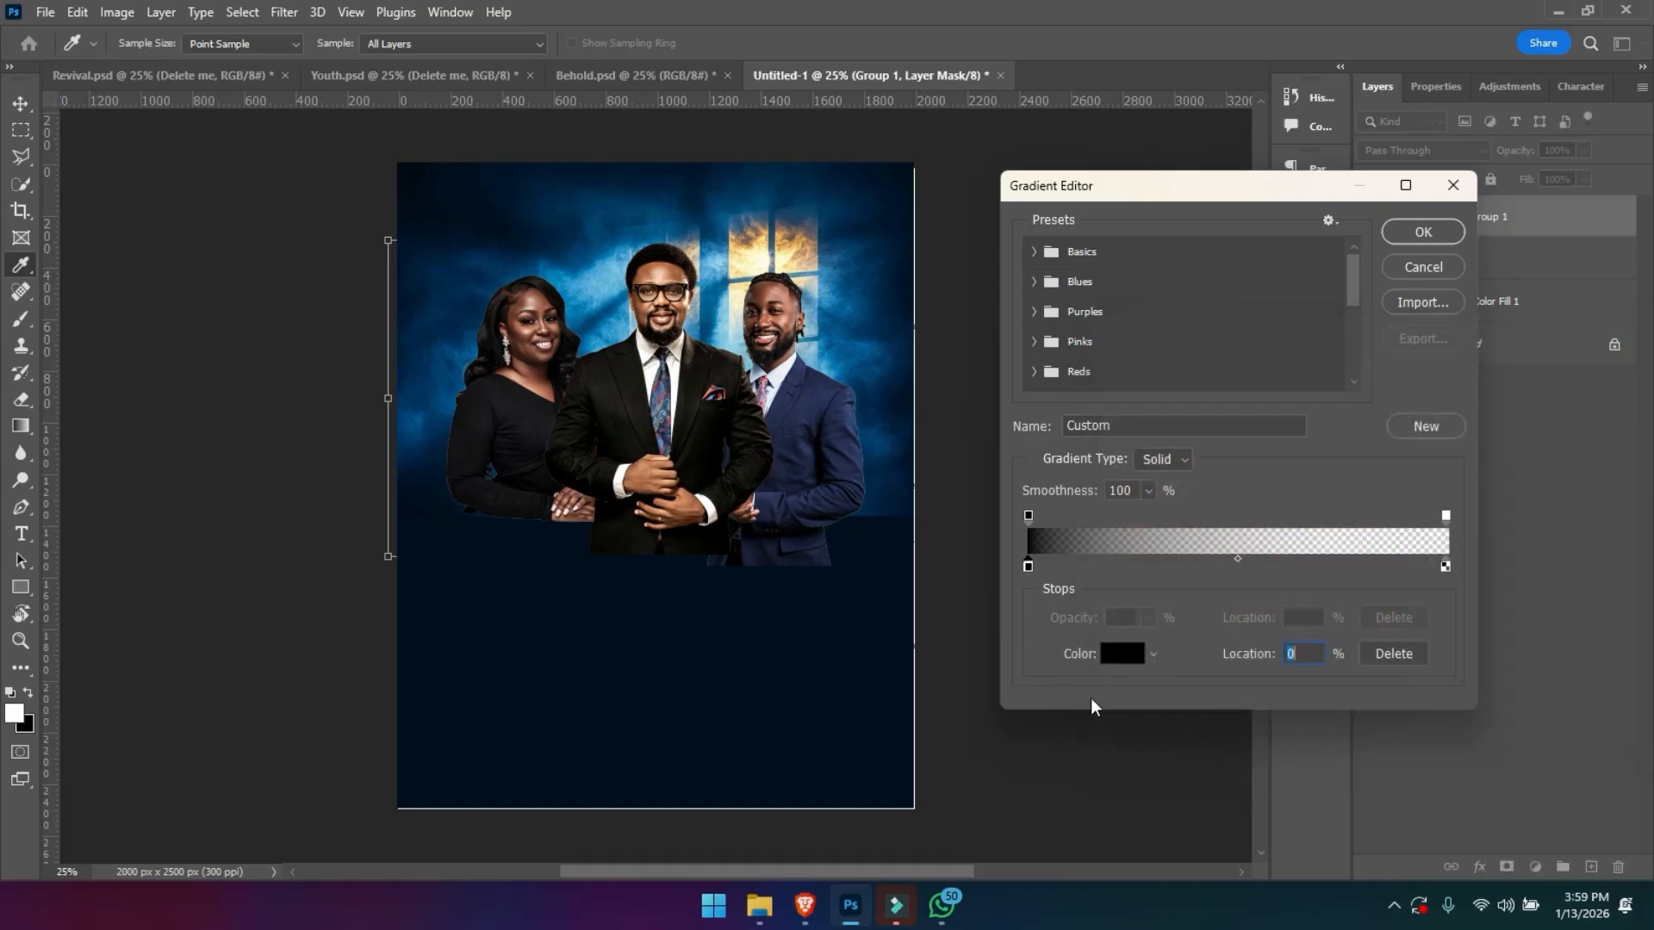
pyautogui.click(1445, 566)
pyautogui.doubleClick(1445, 566)
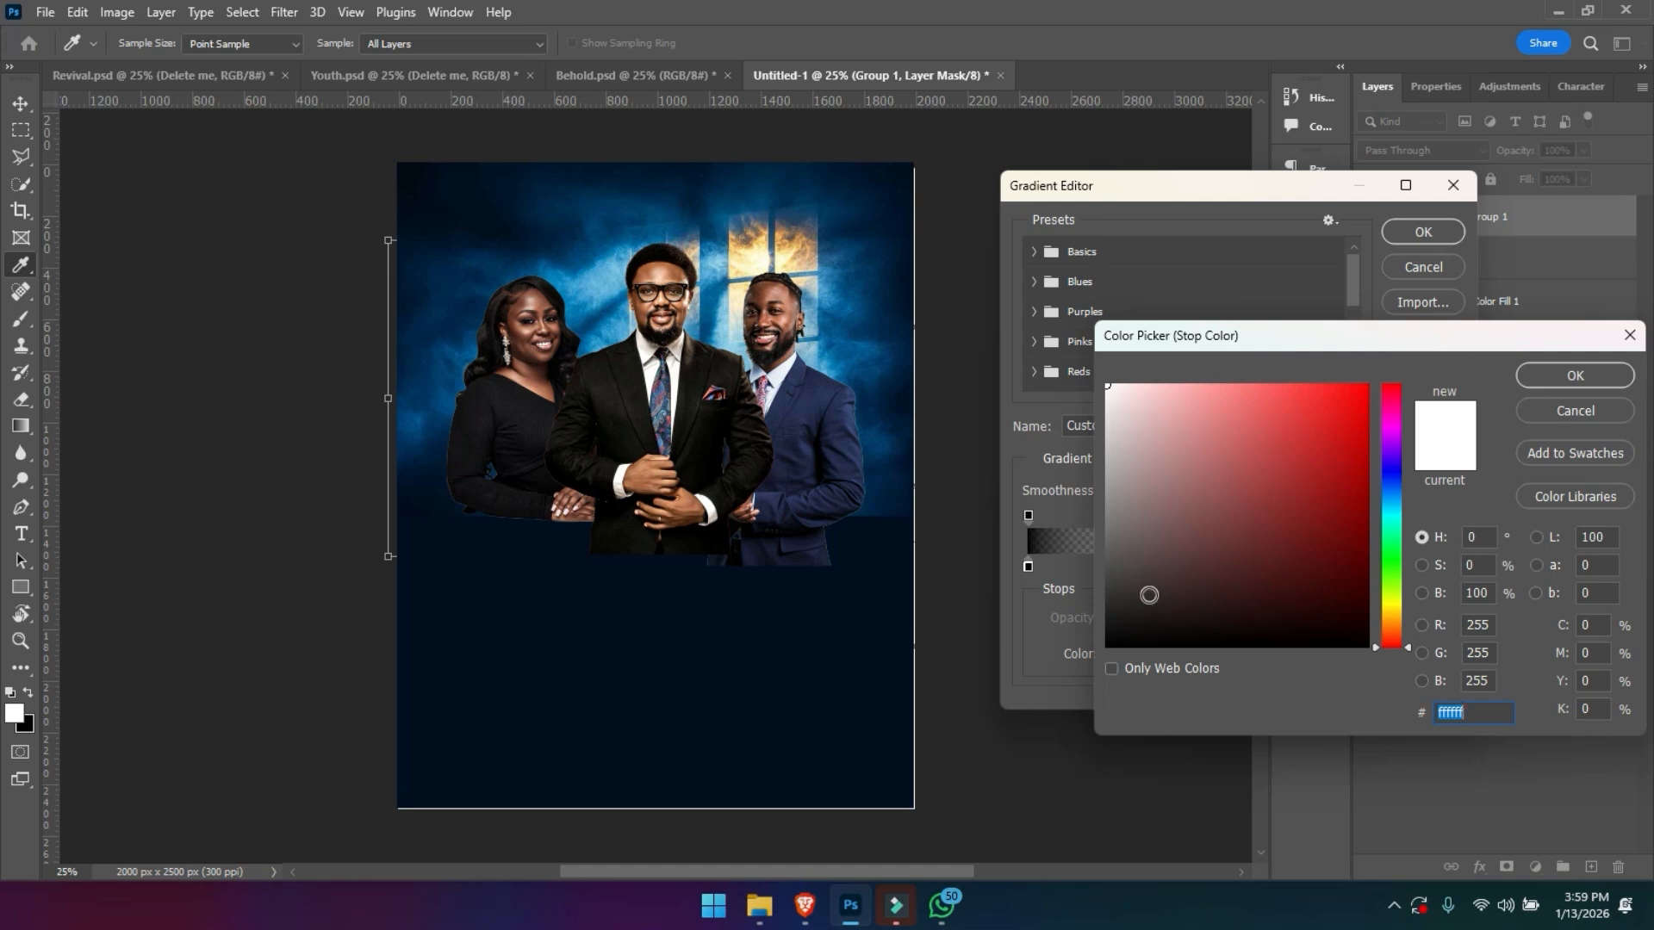
pyautogui.press('Return')
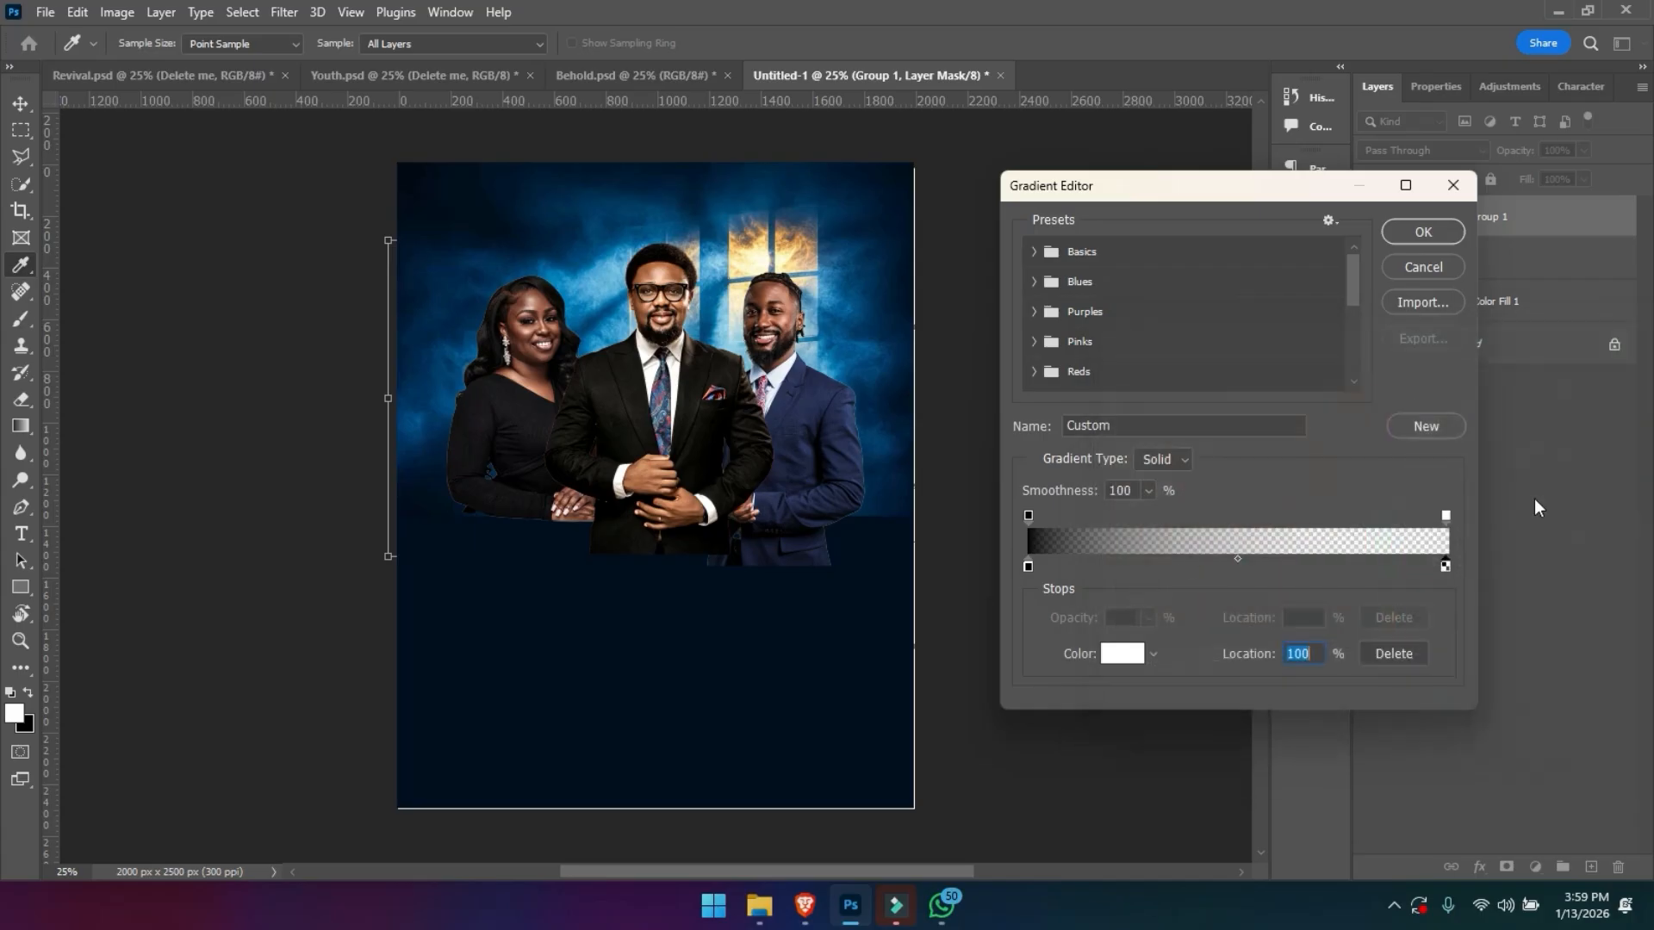
# - Set the gradient's ending opacity stop to 0% and accept the edited gradient
pyautogui.click(1445, 515)
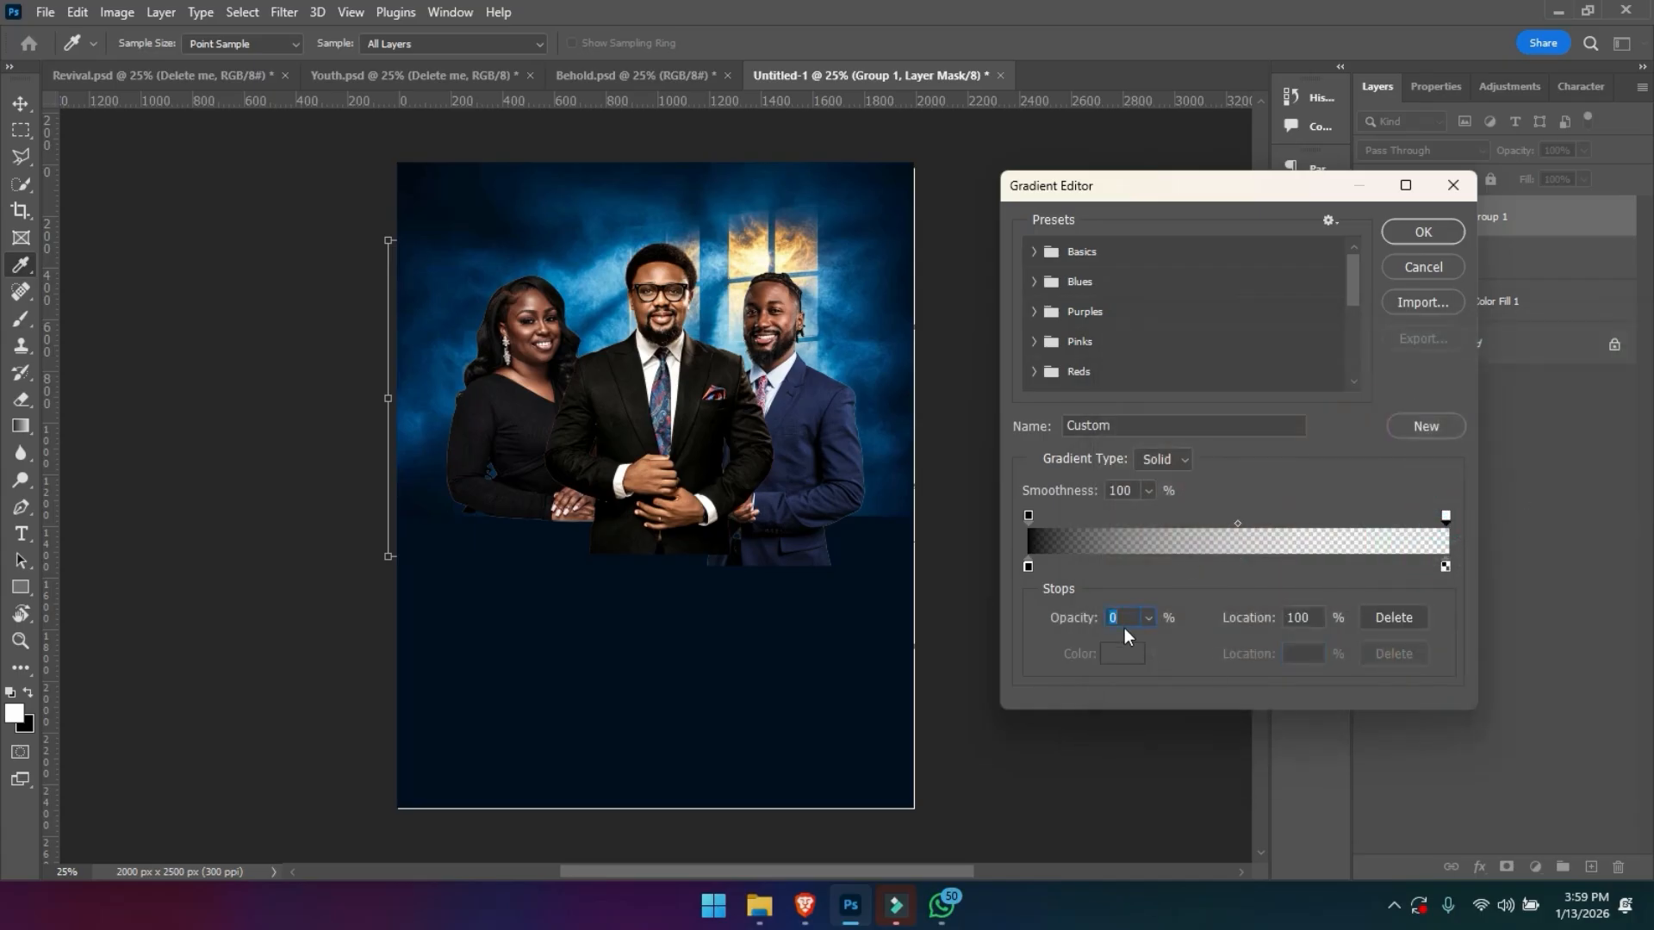
pyautogui.write('00')
pyautogui.press('Return')
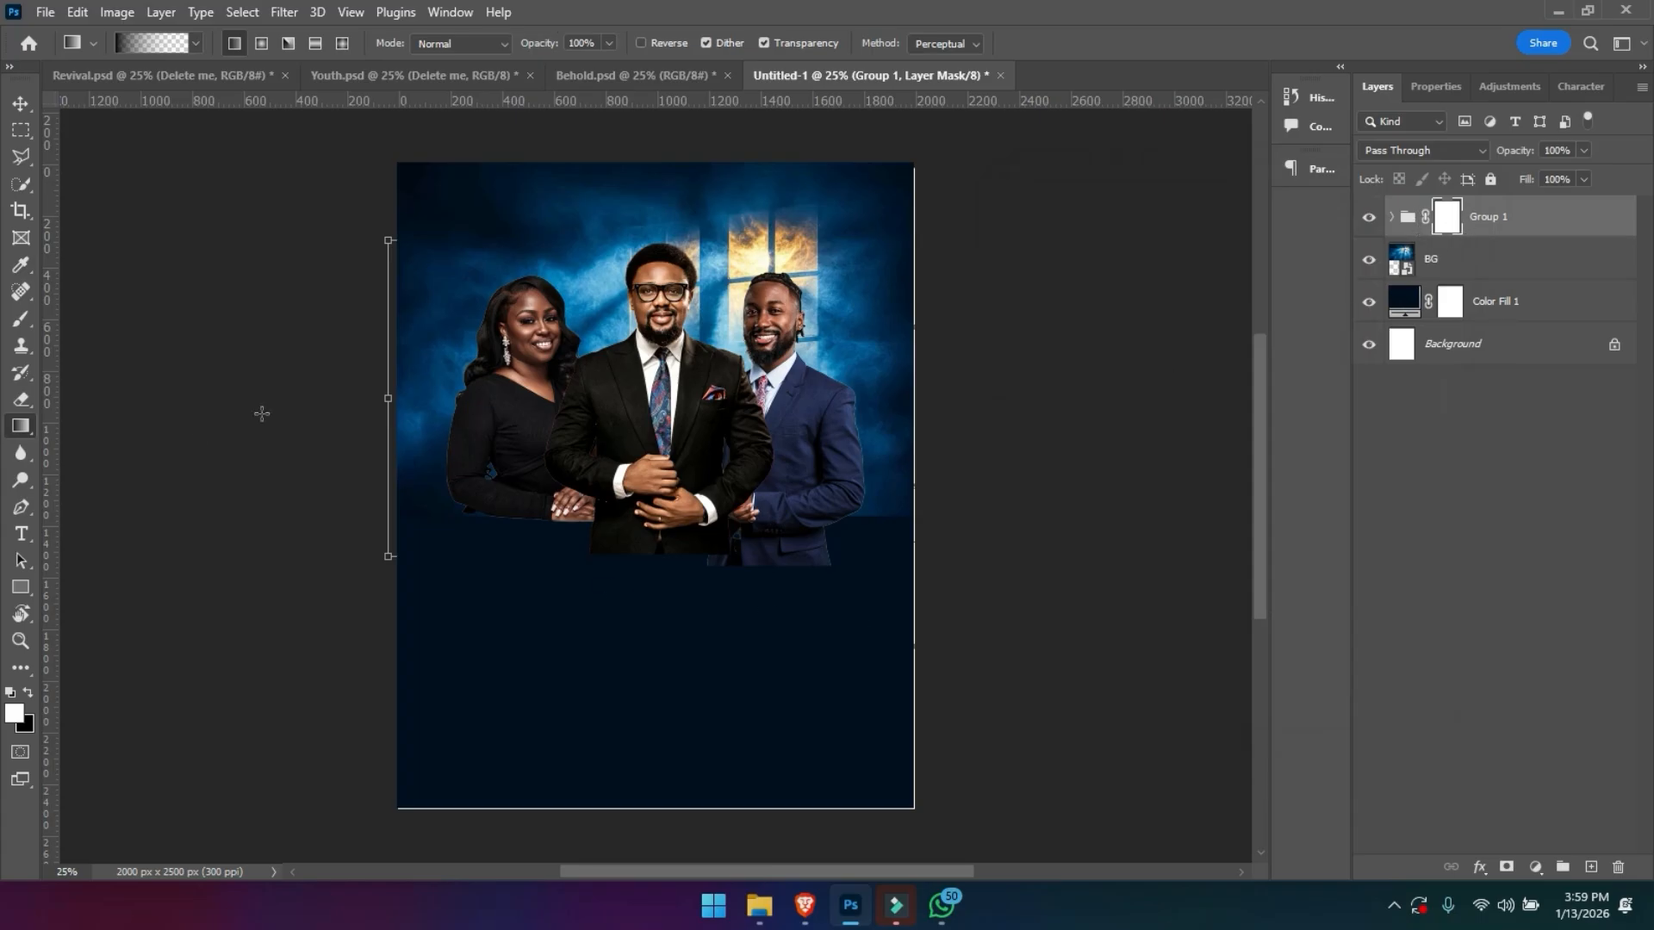
# - Make black the foreground colour and draw upward gradients on the Group 1 mask to fade out the lower part of the portraits
pyautogui.click(28, 697)
pyautogui.moveTo(650, 625); pyautogui.dragTo(653, 397)
pyautogui.moveTo(658, 567); pyautogui.dragTo(647, 406)
pyautogui.moveTo(656, 525); pyautogui.dragTo(656, 430)
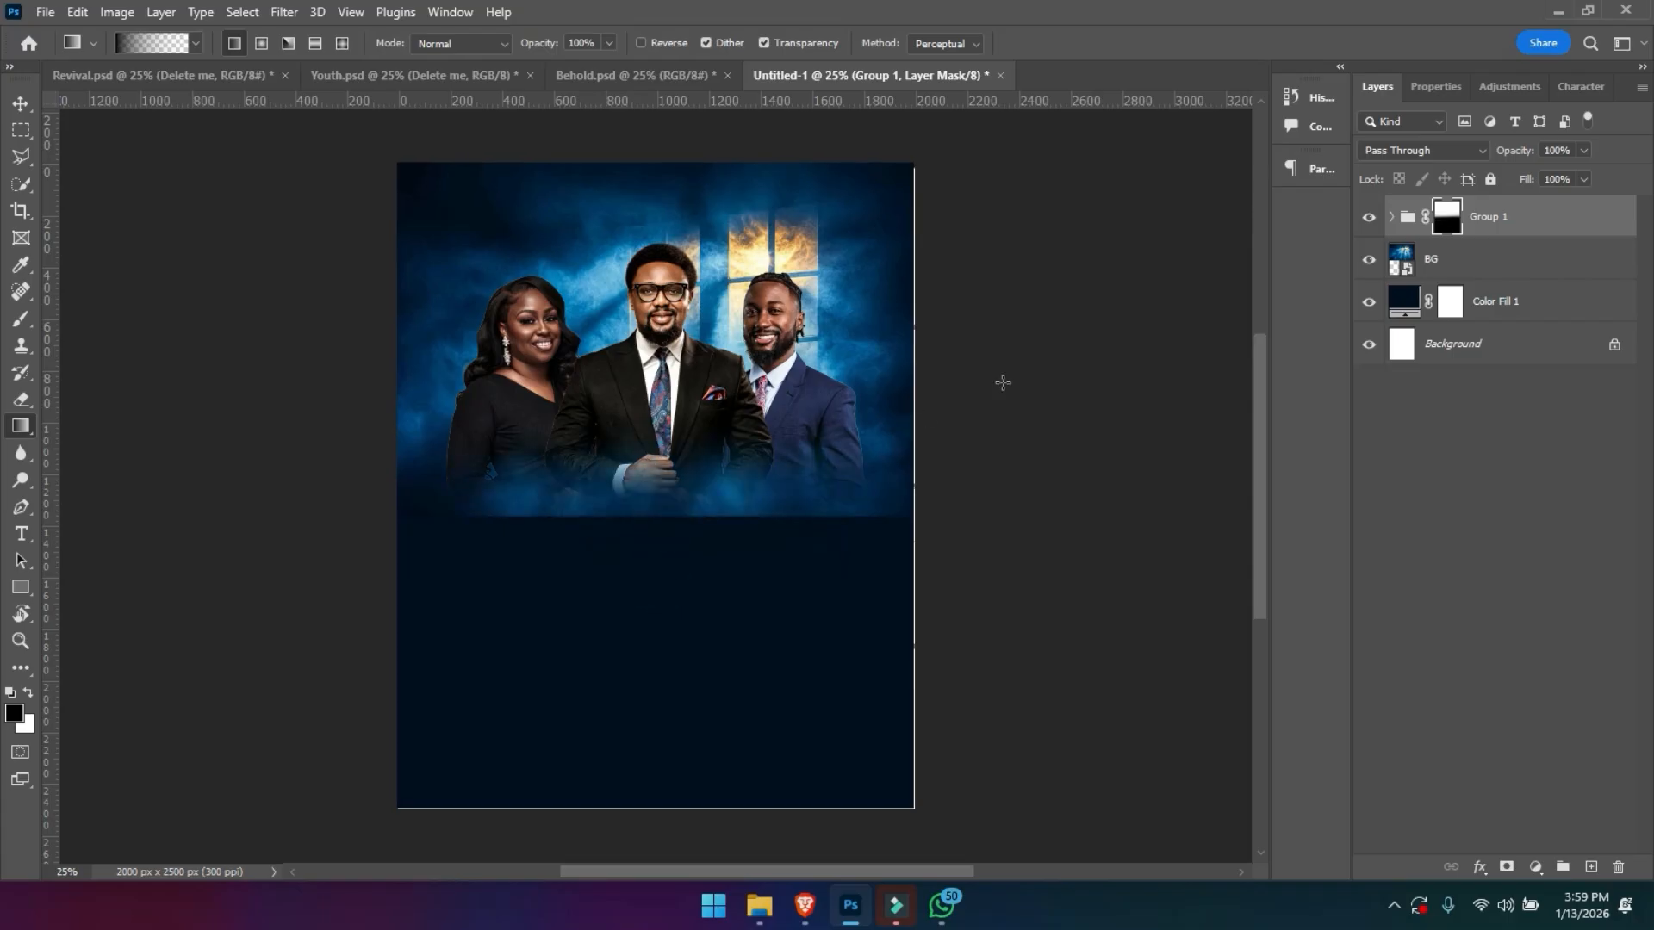
# - Hide Group 1 and enlarge the BG image slightly so it extends further down the canvas
pyautogui.click(1368, 219)
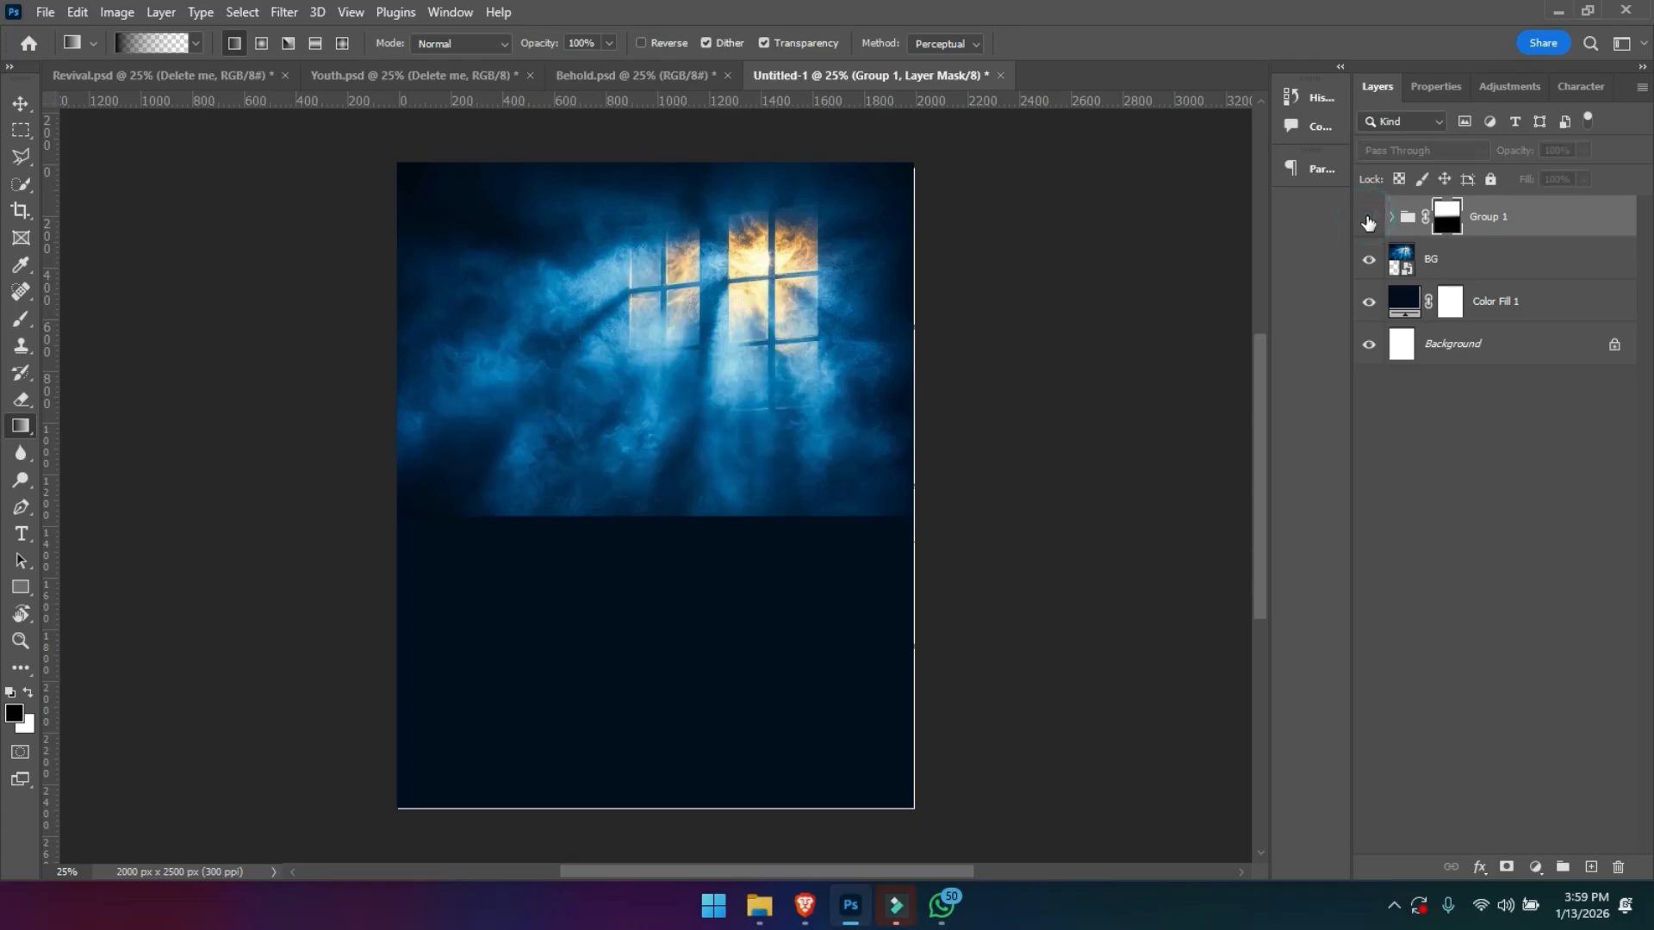
pyautogui.click(1432, 261)
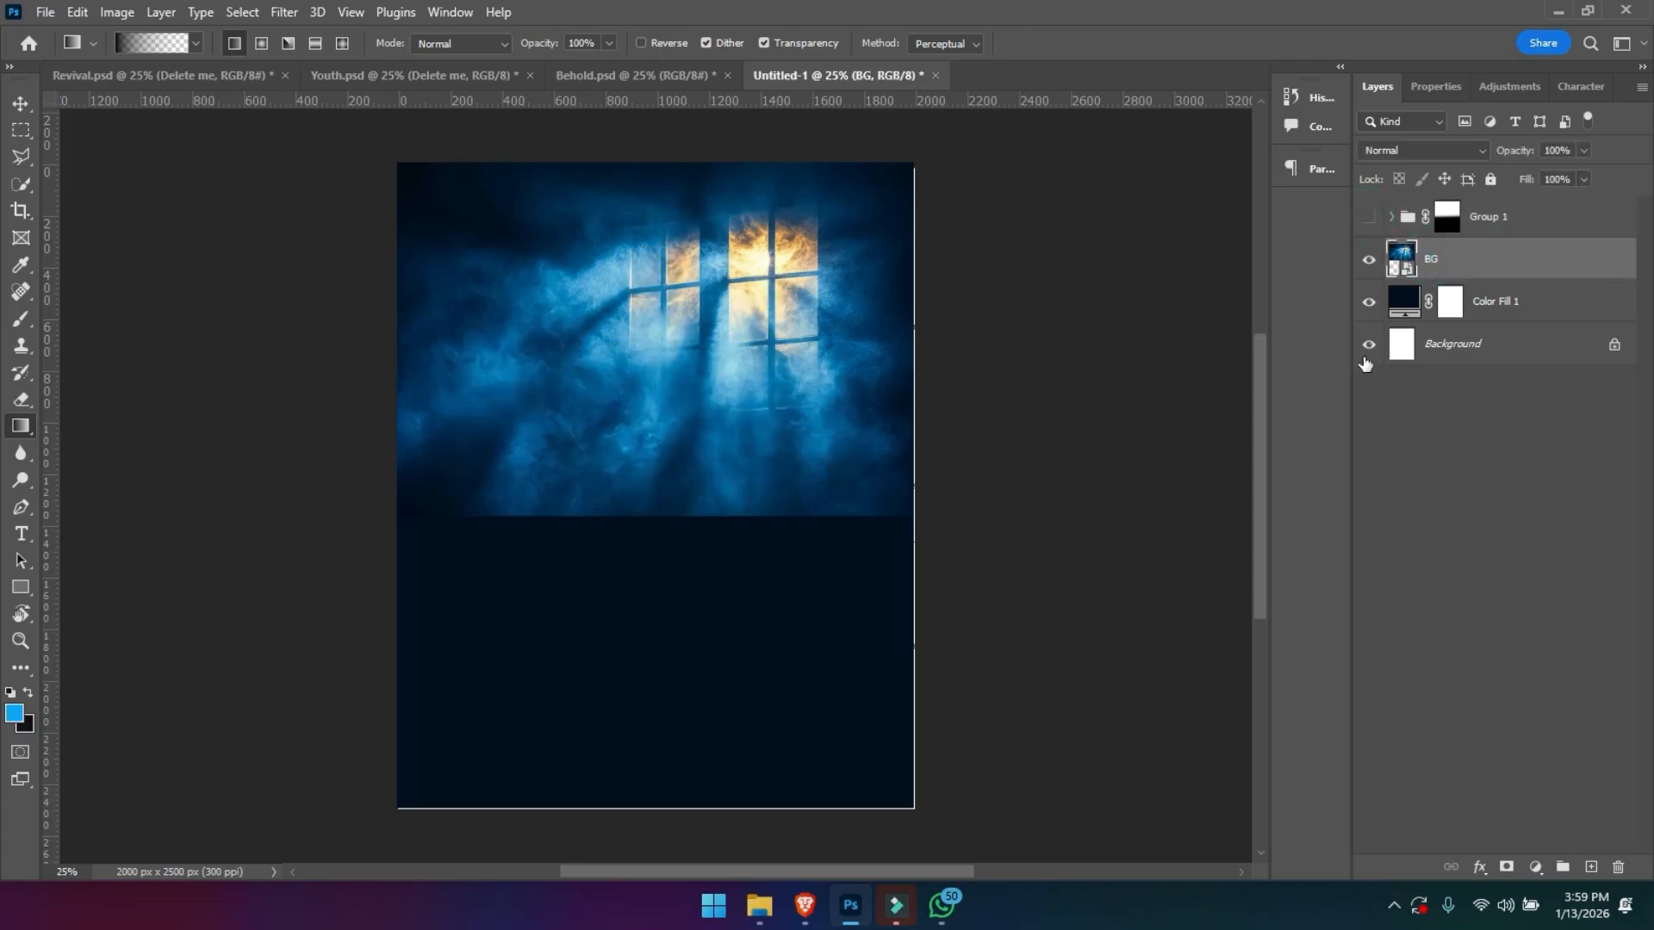
pyautogui.hotkey('ctrl', 't')
pyautogui.moveTo(648, 545); pyautogui.dragTo(652, 571)
pyautogui.press('Return')
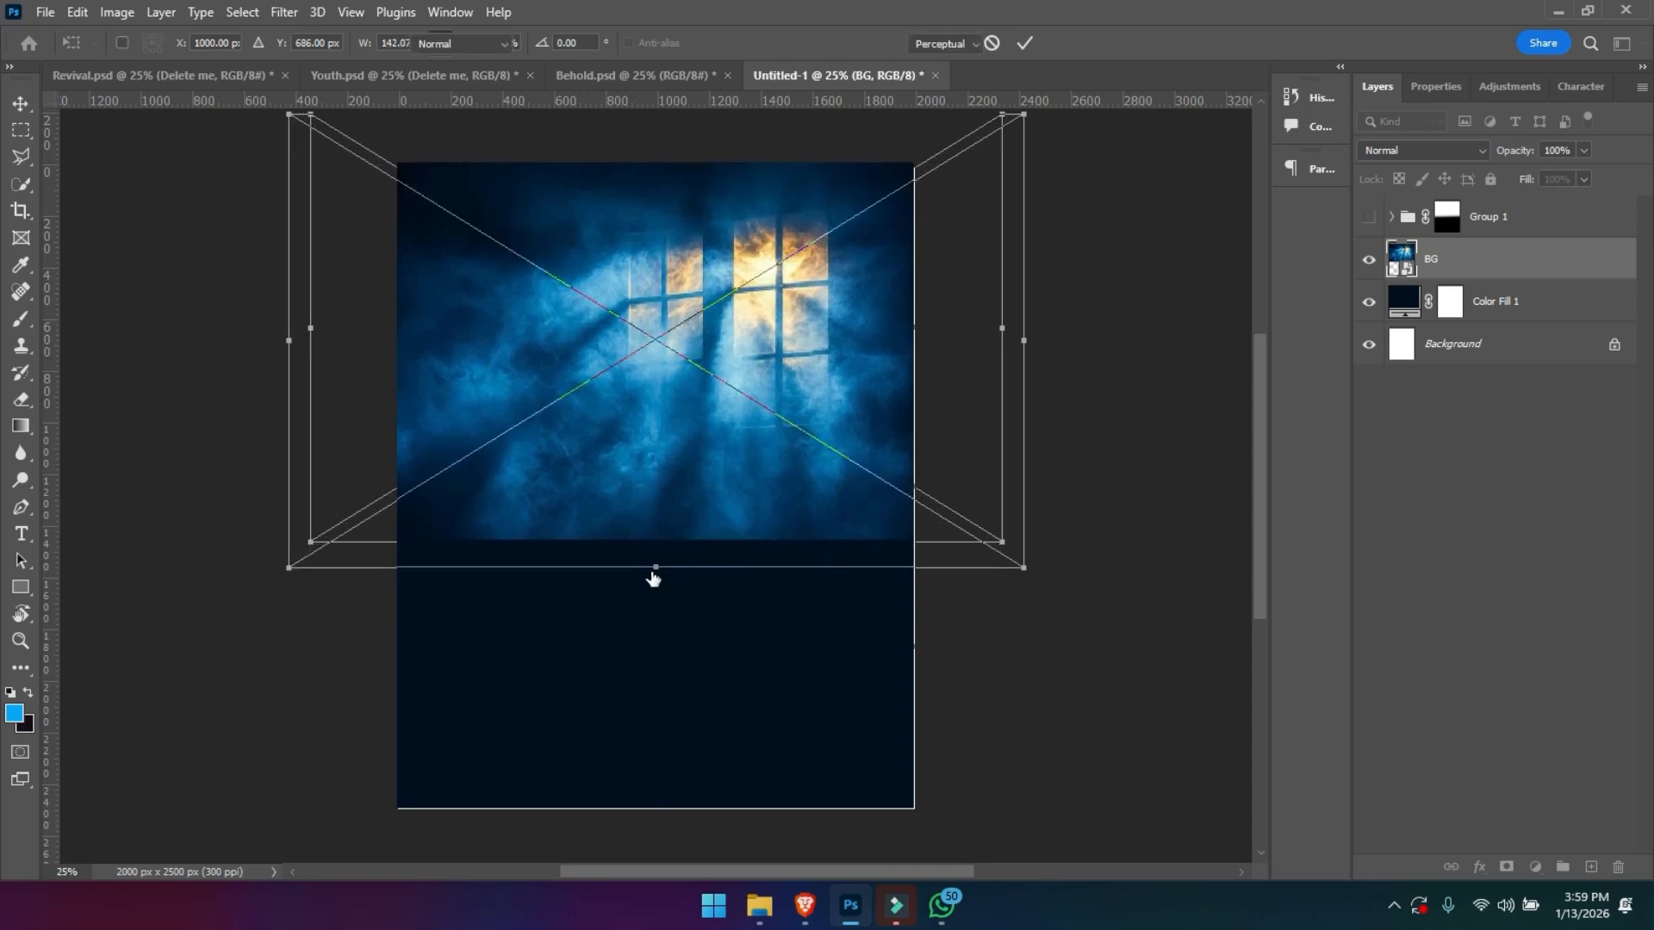
# - Add a layer mask to BG and fade its lower edge into the dark blue with upward black gradients
pyautogui.press('g')
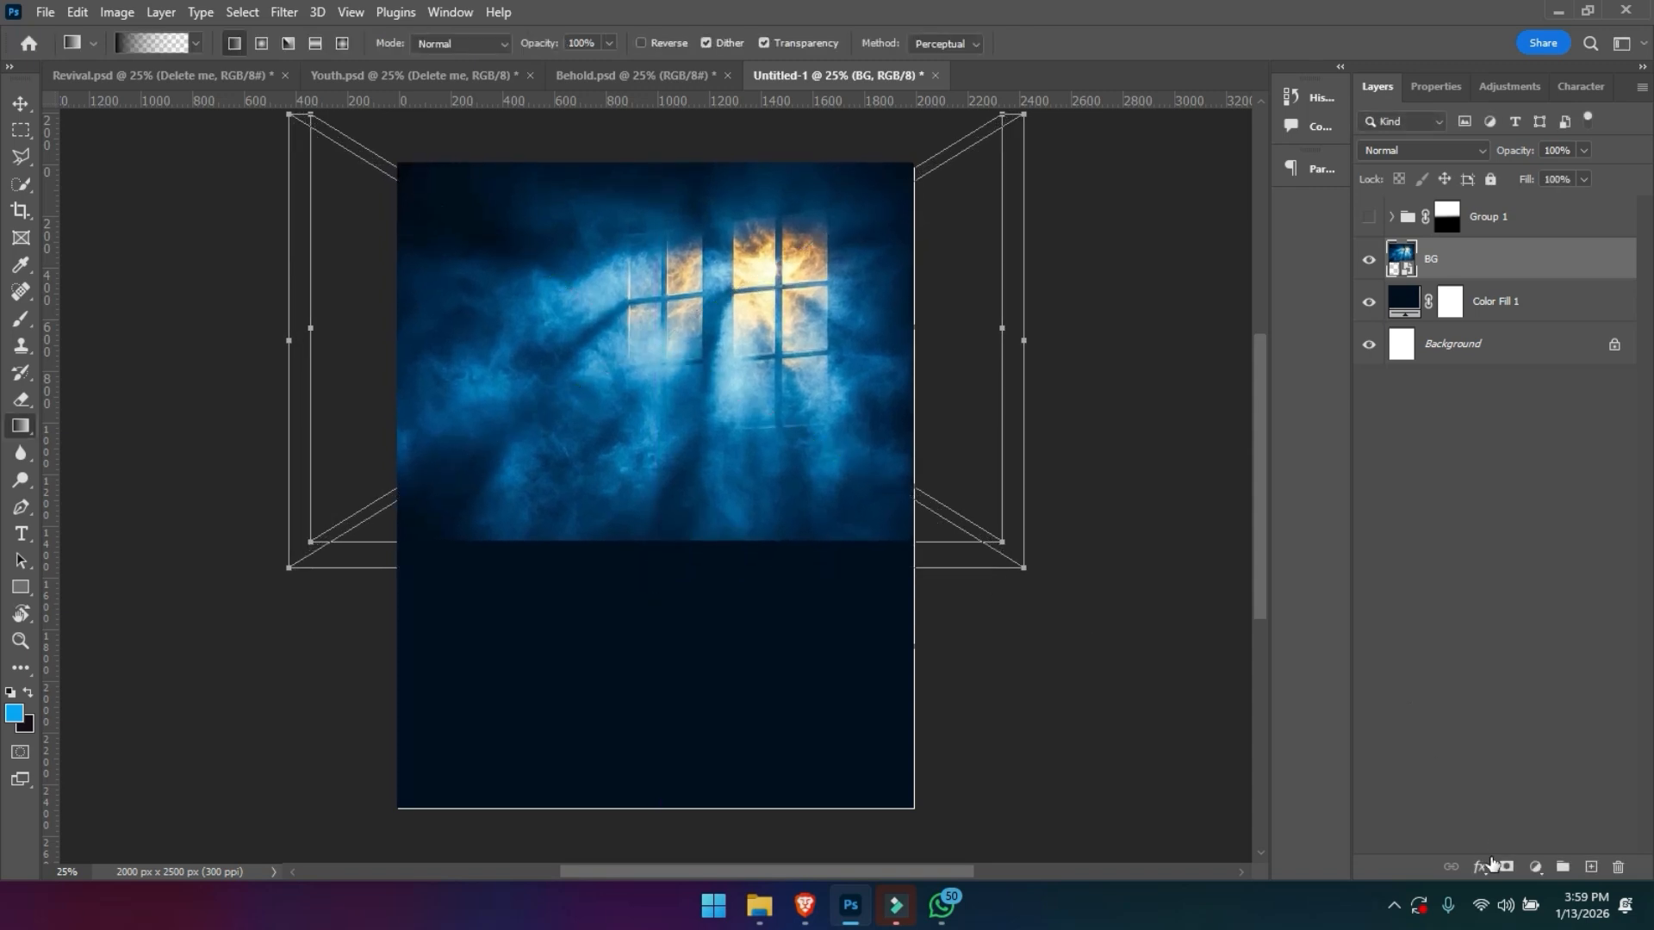
pyautogui.click(1506, 867)
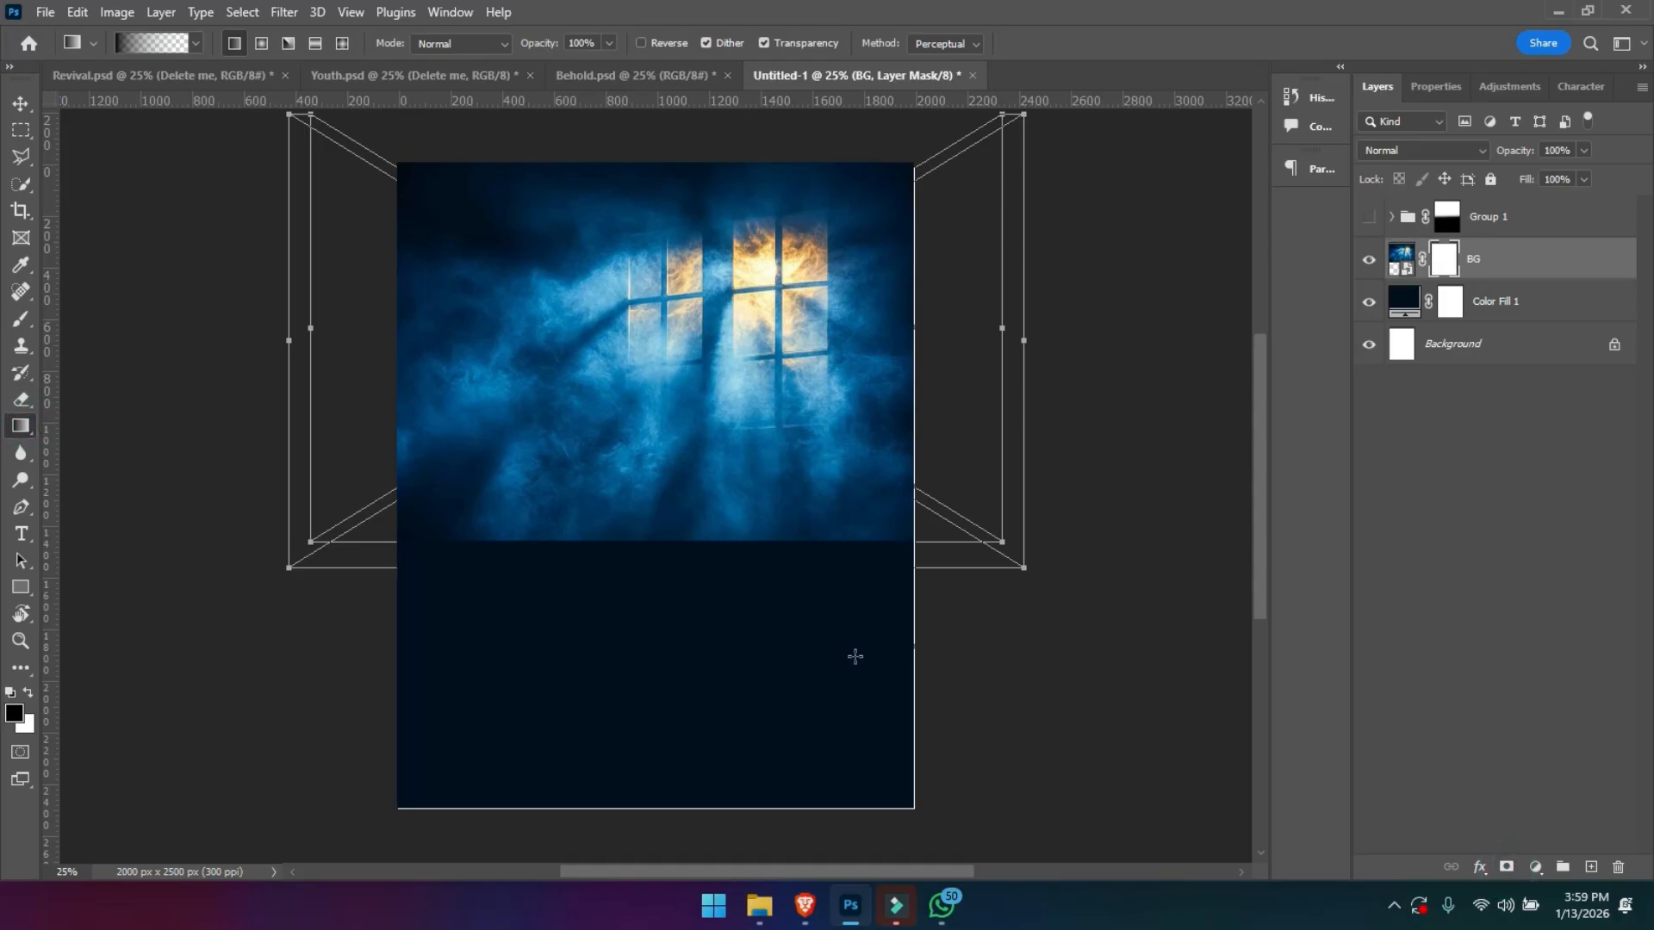
pyautogui.moveTo(656, 564); pyautogui.dragTo(653, 435)
pyautogui.moveTo(650, 572); pyautogui.dragTo(648, 357)
pyautogui.moveTo(643, 517); pyautogui.dragTo(643, 336)
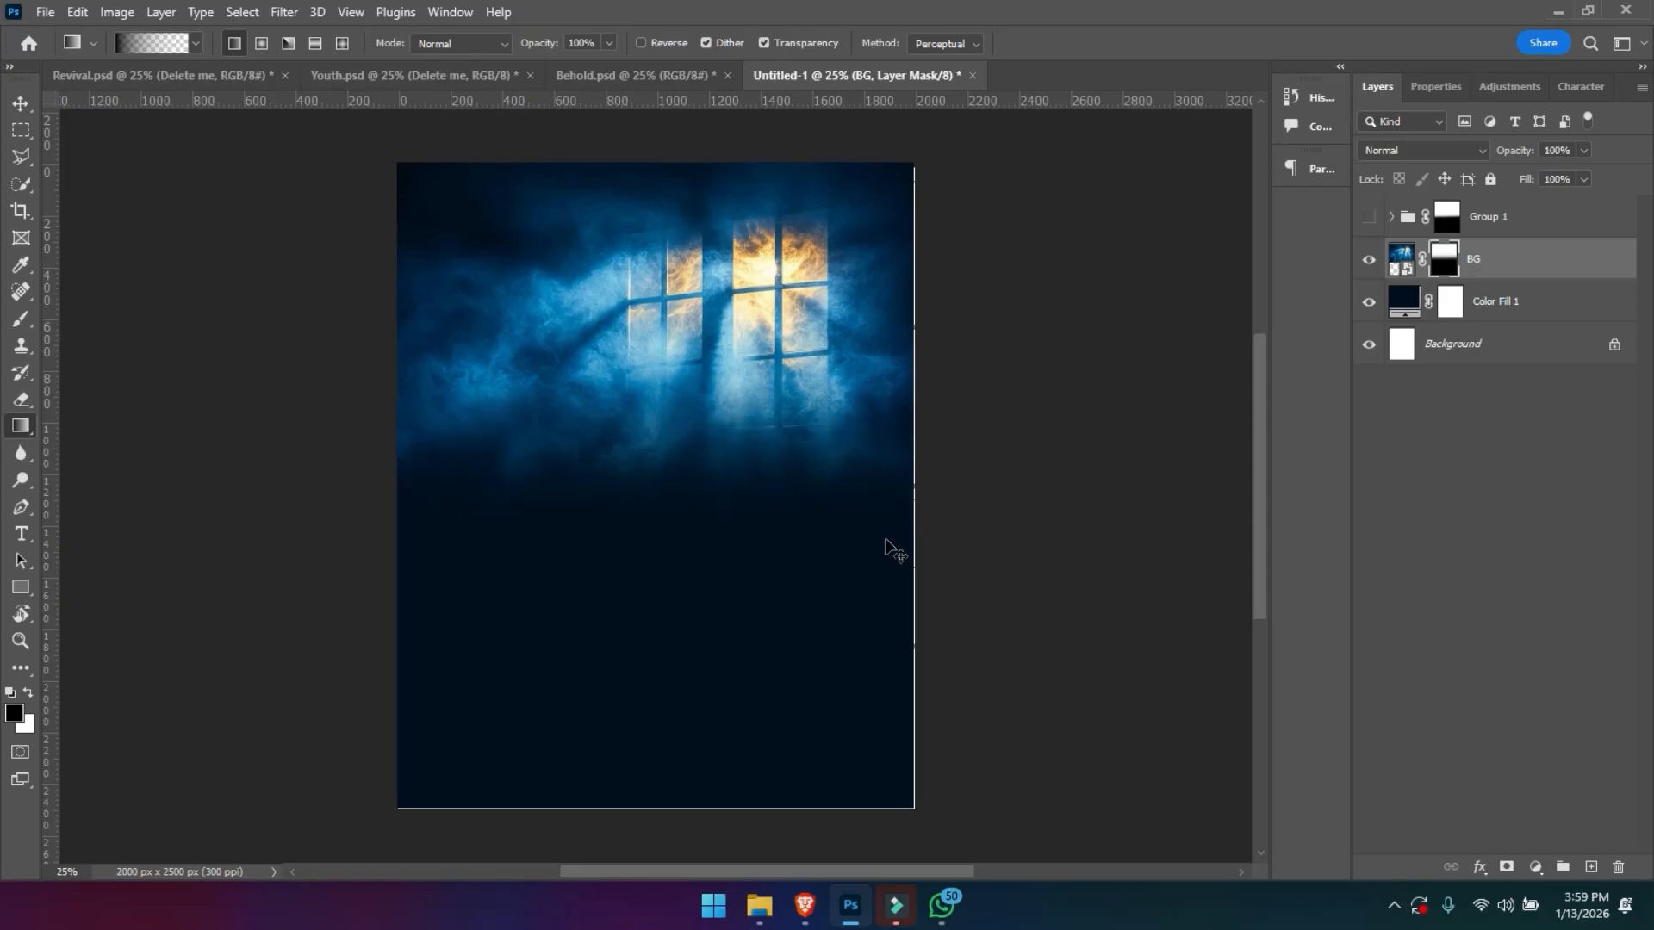
pyautogui.hotkey('ctrl', 'z')
pyautogui.moveTo(669, 561); pyautogui.dragTo(670, 445)
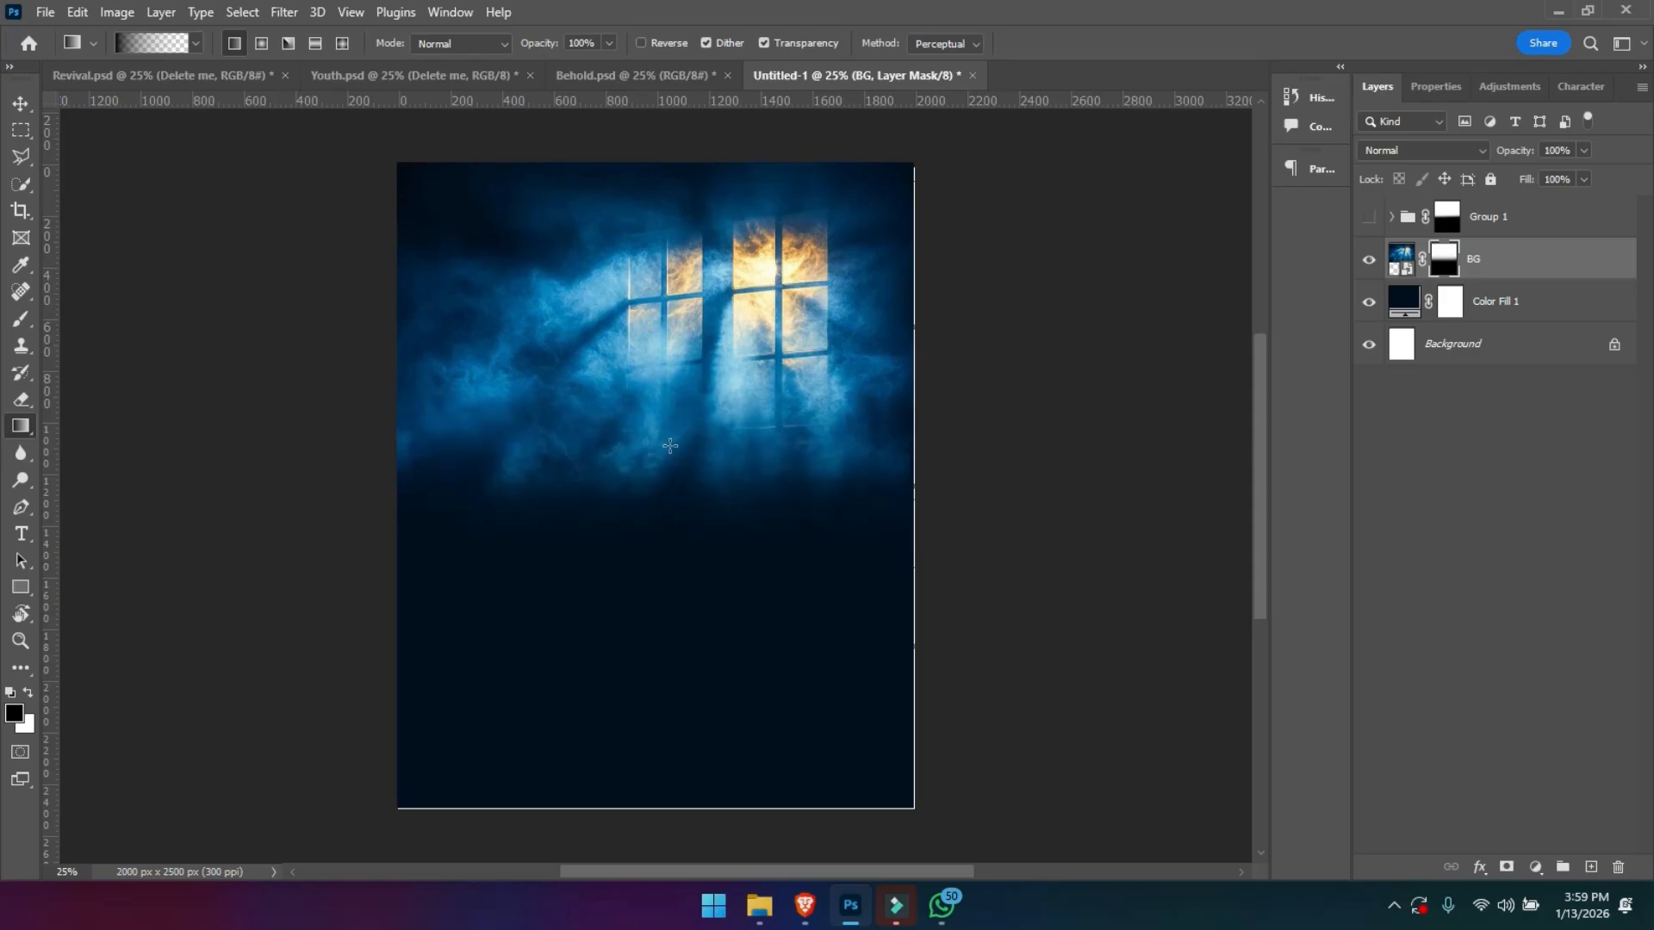
# - Show Group 1 again, enlarge it slightly and shift it down, and move the BG image up behind the portraits
pyautogui.click(1371, 214)
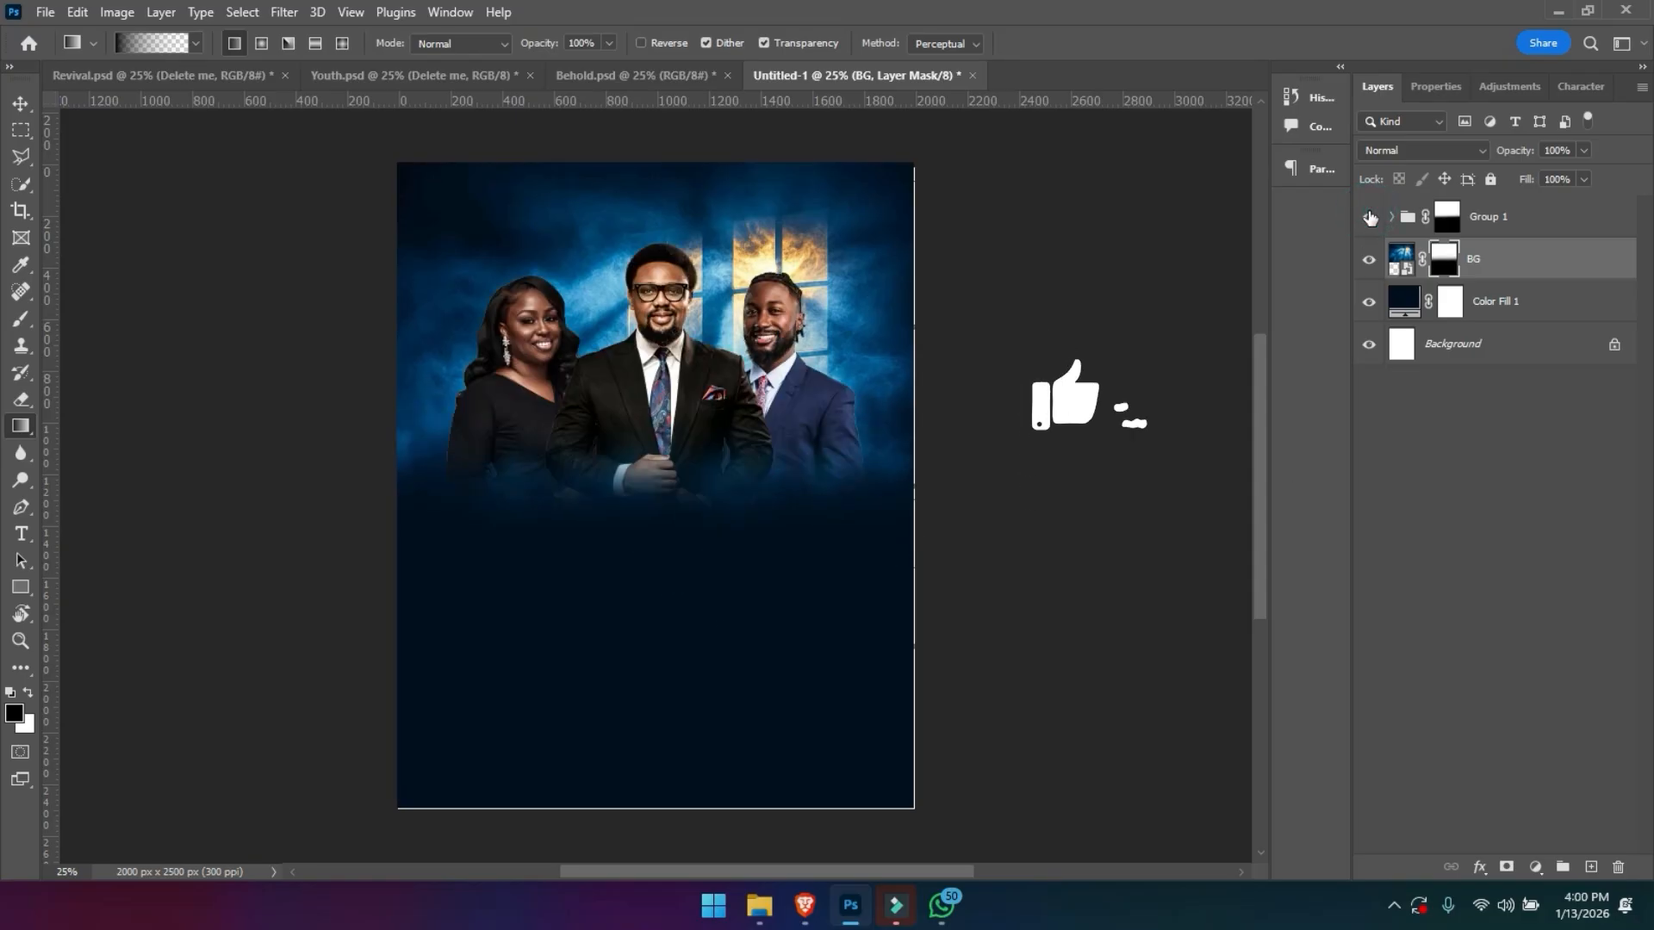
pyautogui.press('v')
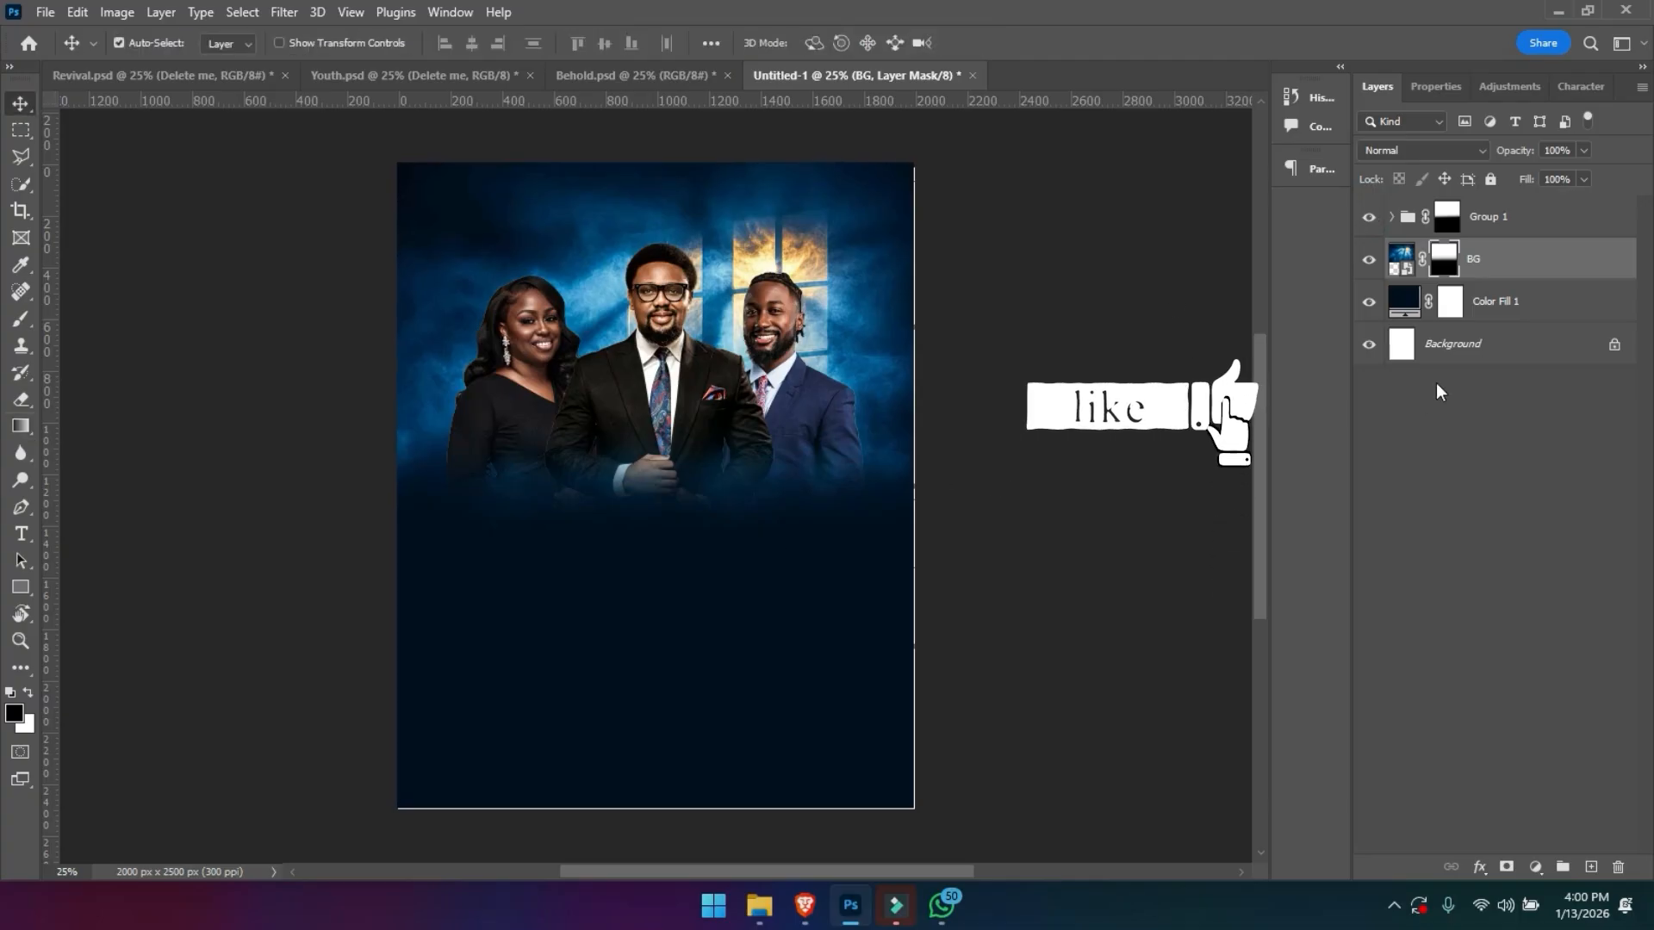
pyautogui.click(1494, 216)
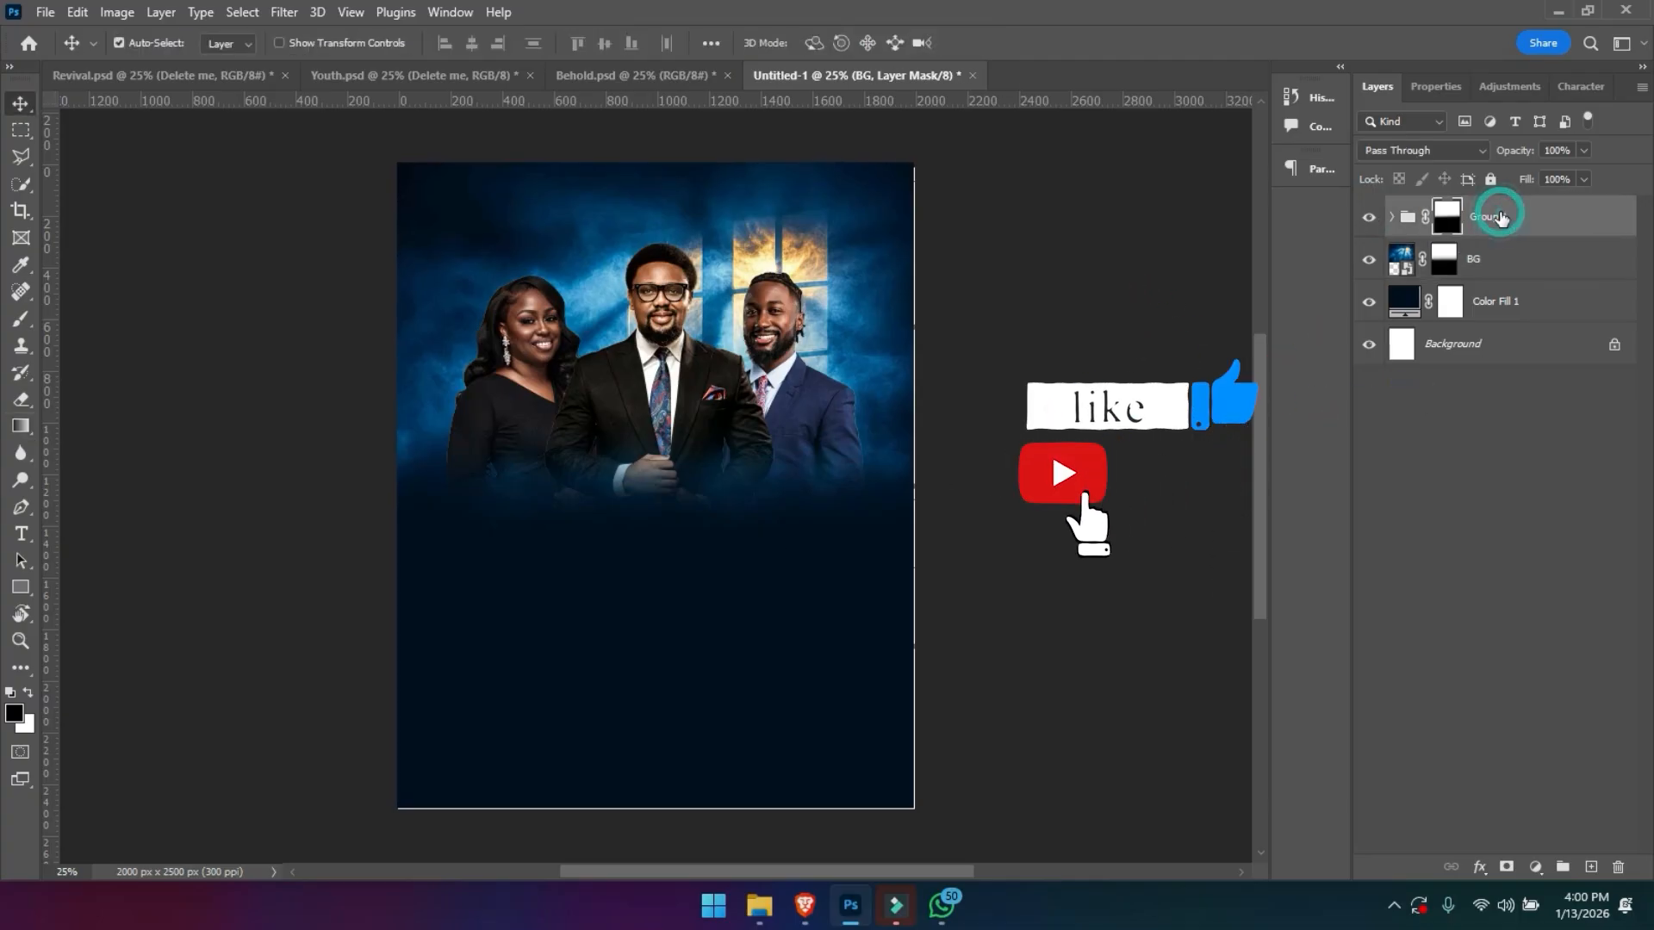
pyautogui.hotkey('ctrl', 't')
pyautogui.moveTo(675, 468); pyautogui.dragTo(676, 494)
pyautogui.moveTo(662, 278); pyautogui.dragTo(656, 241)
pyautogui.moveTo(655, 243); pyautogui.dragTo(700, 191)
pyautogui.press('Return')
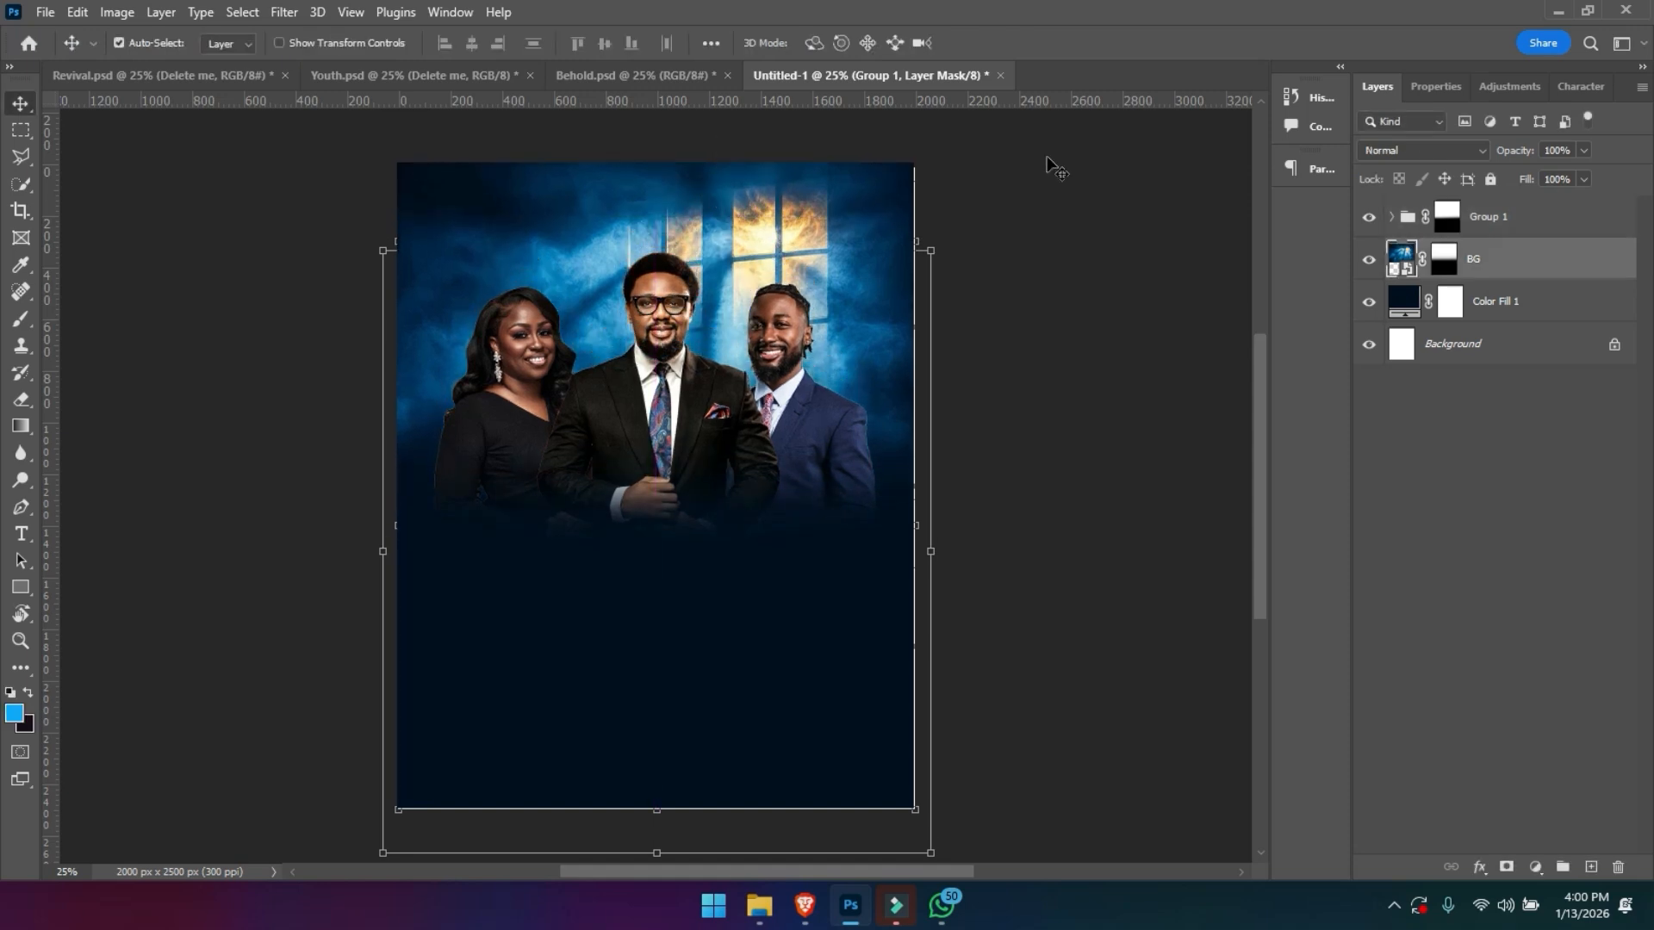
# - Open the centre portrait, Group 3 copy, in the Camera Raw Filter and set contrast to +7, shadows to -21 and whites to +16
pyautogui.click(1487, 213)
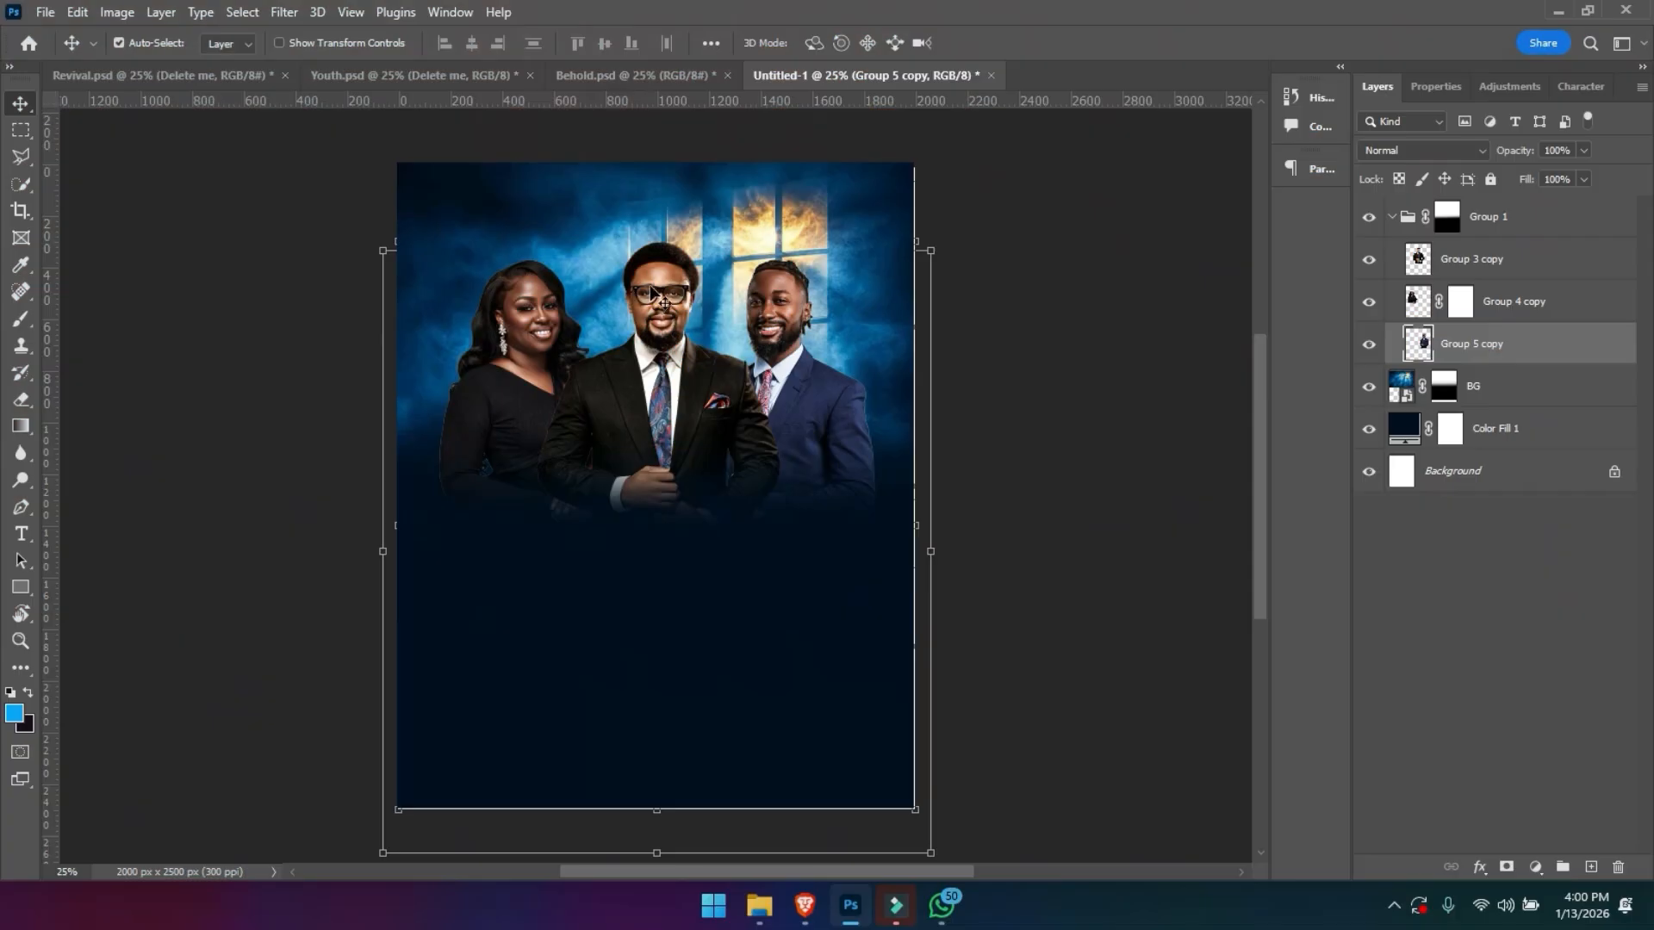
pyautogui.click(651, 287)
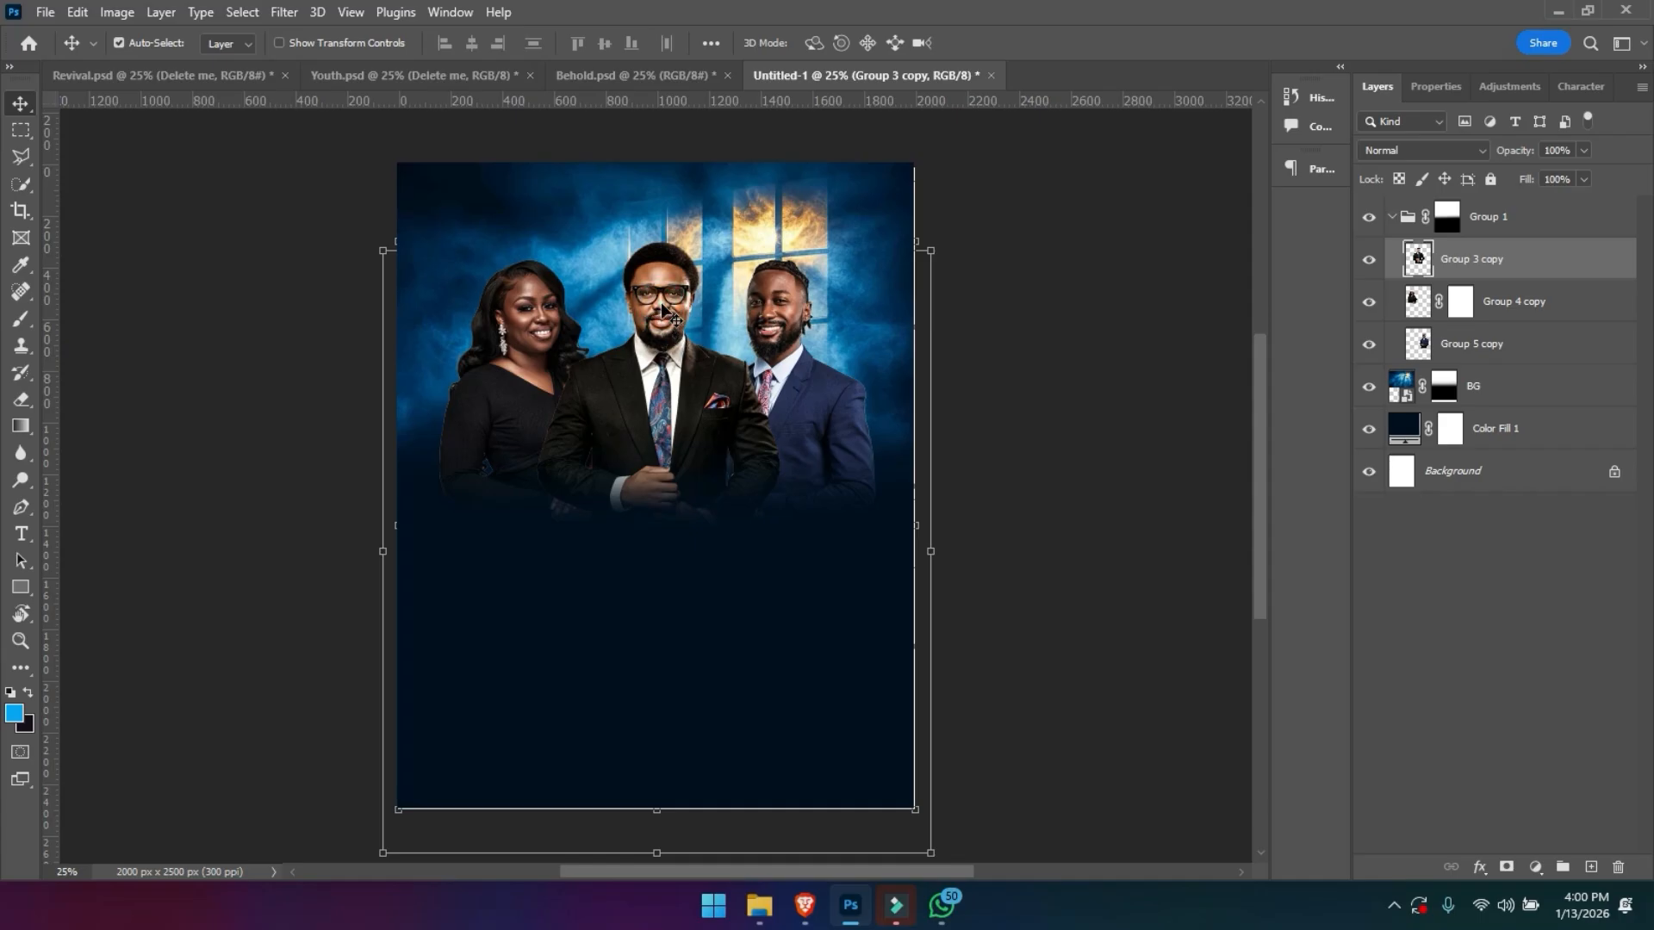
pyautogui.click(274, 17)
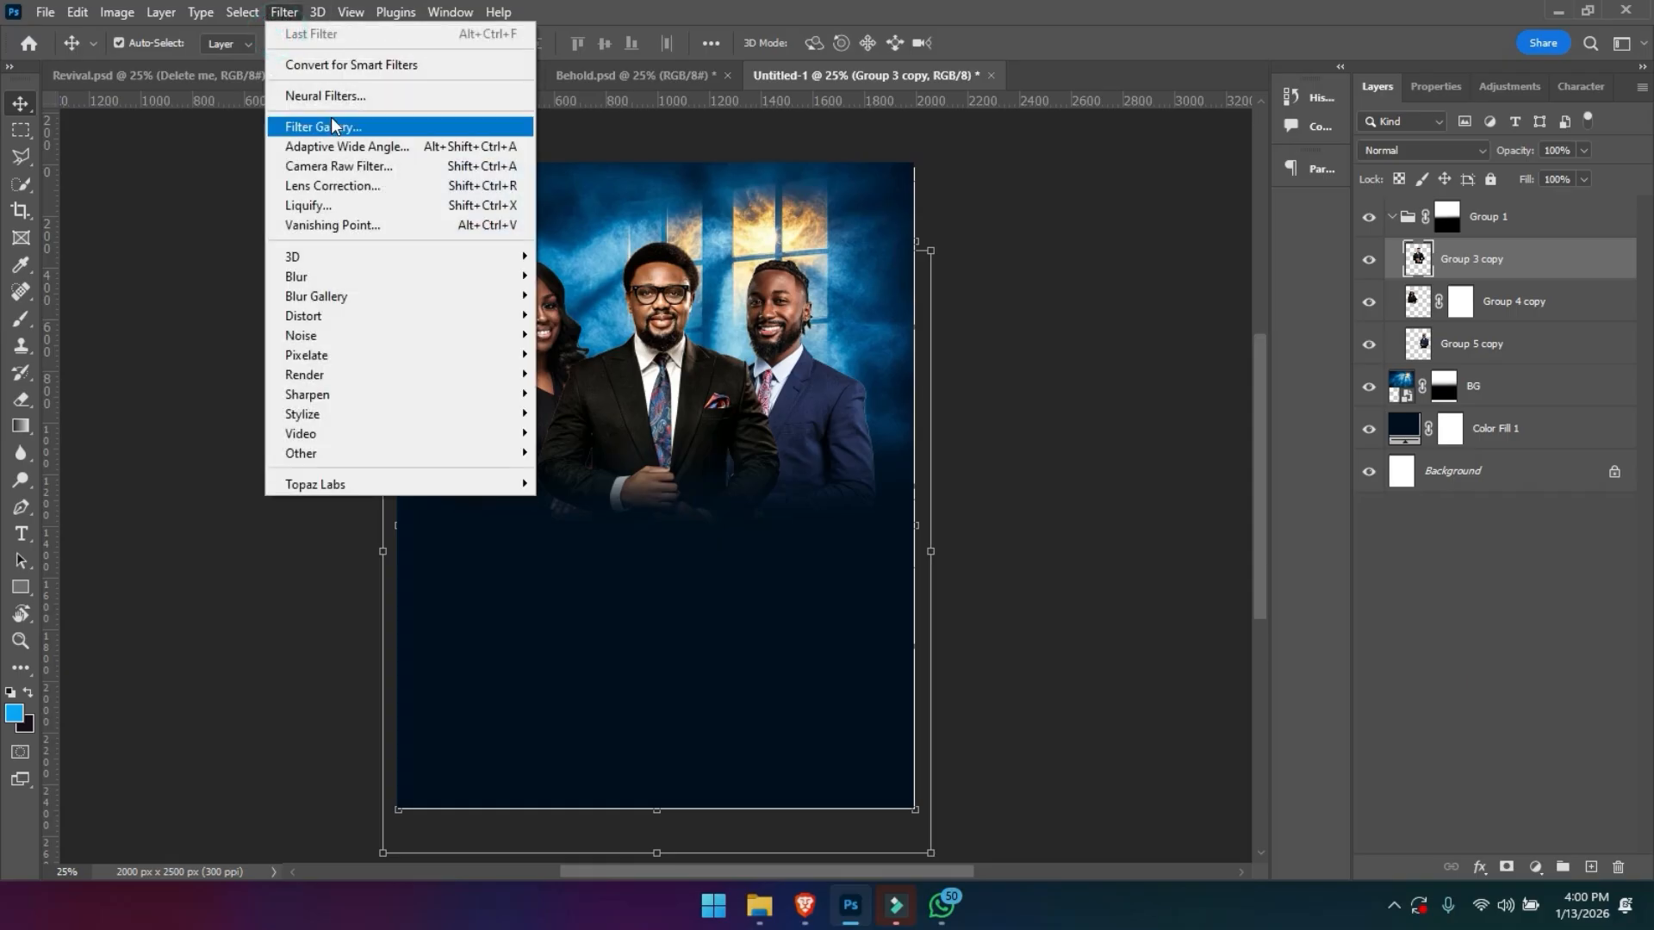
pyautogui.click(343, 167)
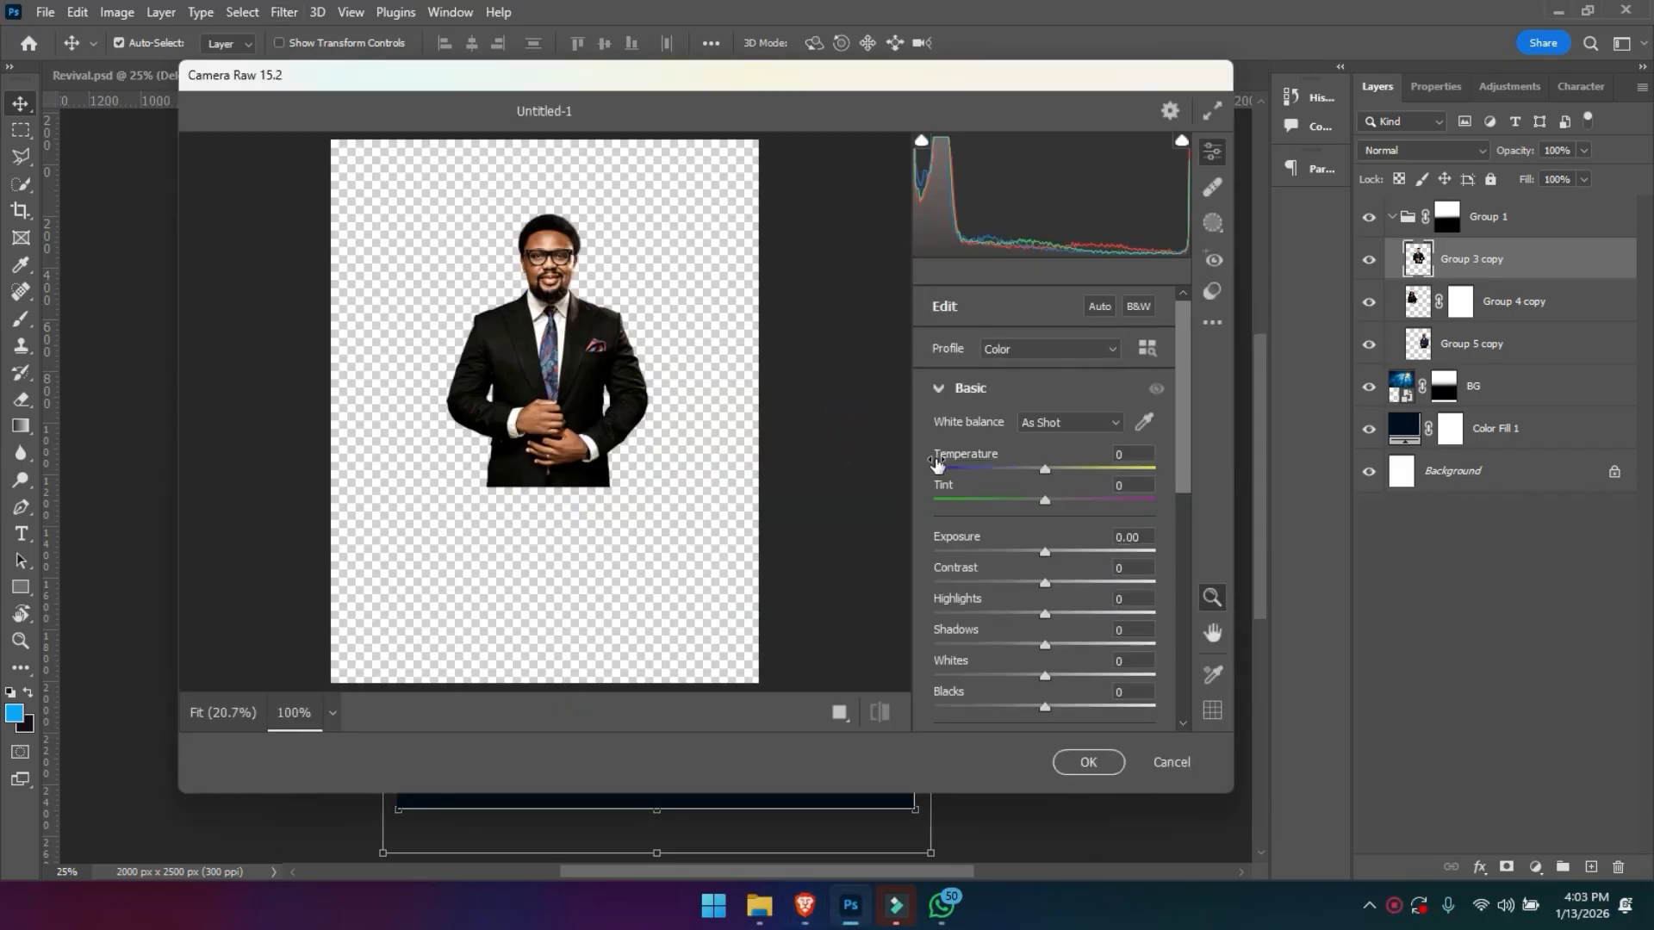
pyautogui.click(786, 503)
pyautogui.click(534, 236)
pyautogui.click(534, 237)
pyautogui.click(534, 236)
pyautogui.press('space')
pyautogui.moveTo(534, 237); pyautogui.dragTo(573, 482)
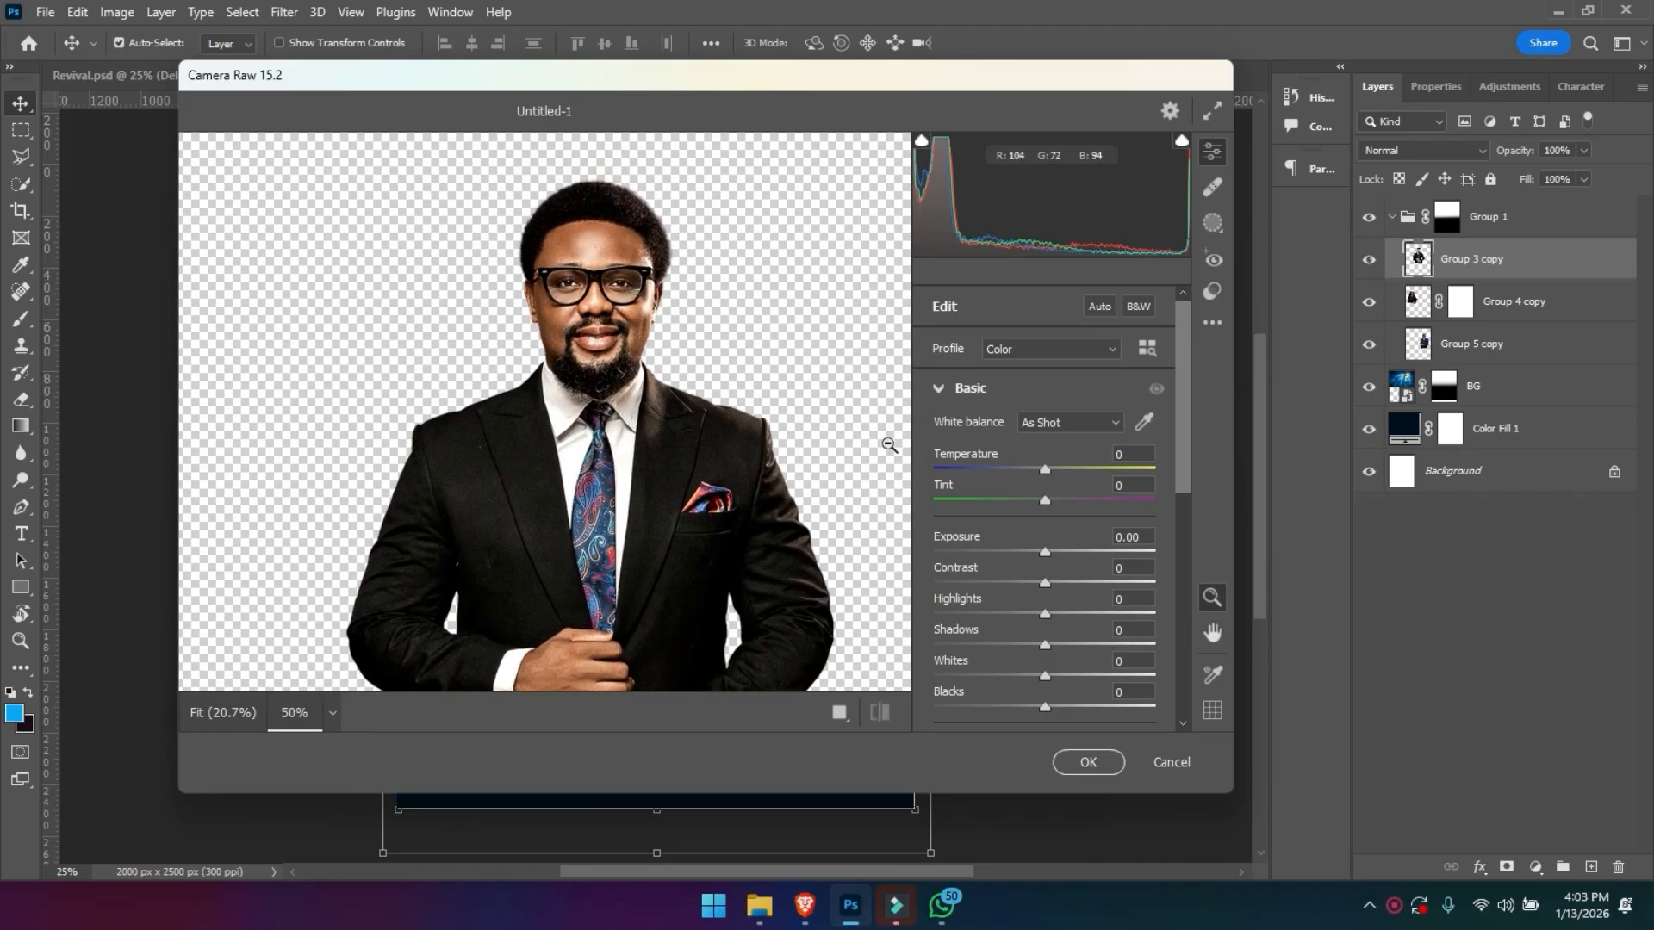
pyautogui.moveTo(1046, 587); pyautogui.dragTo(1053, 588)
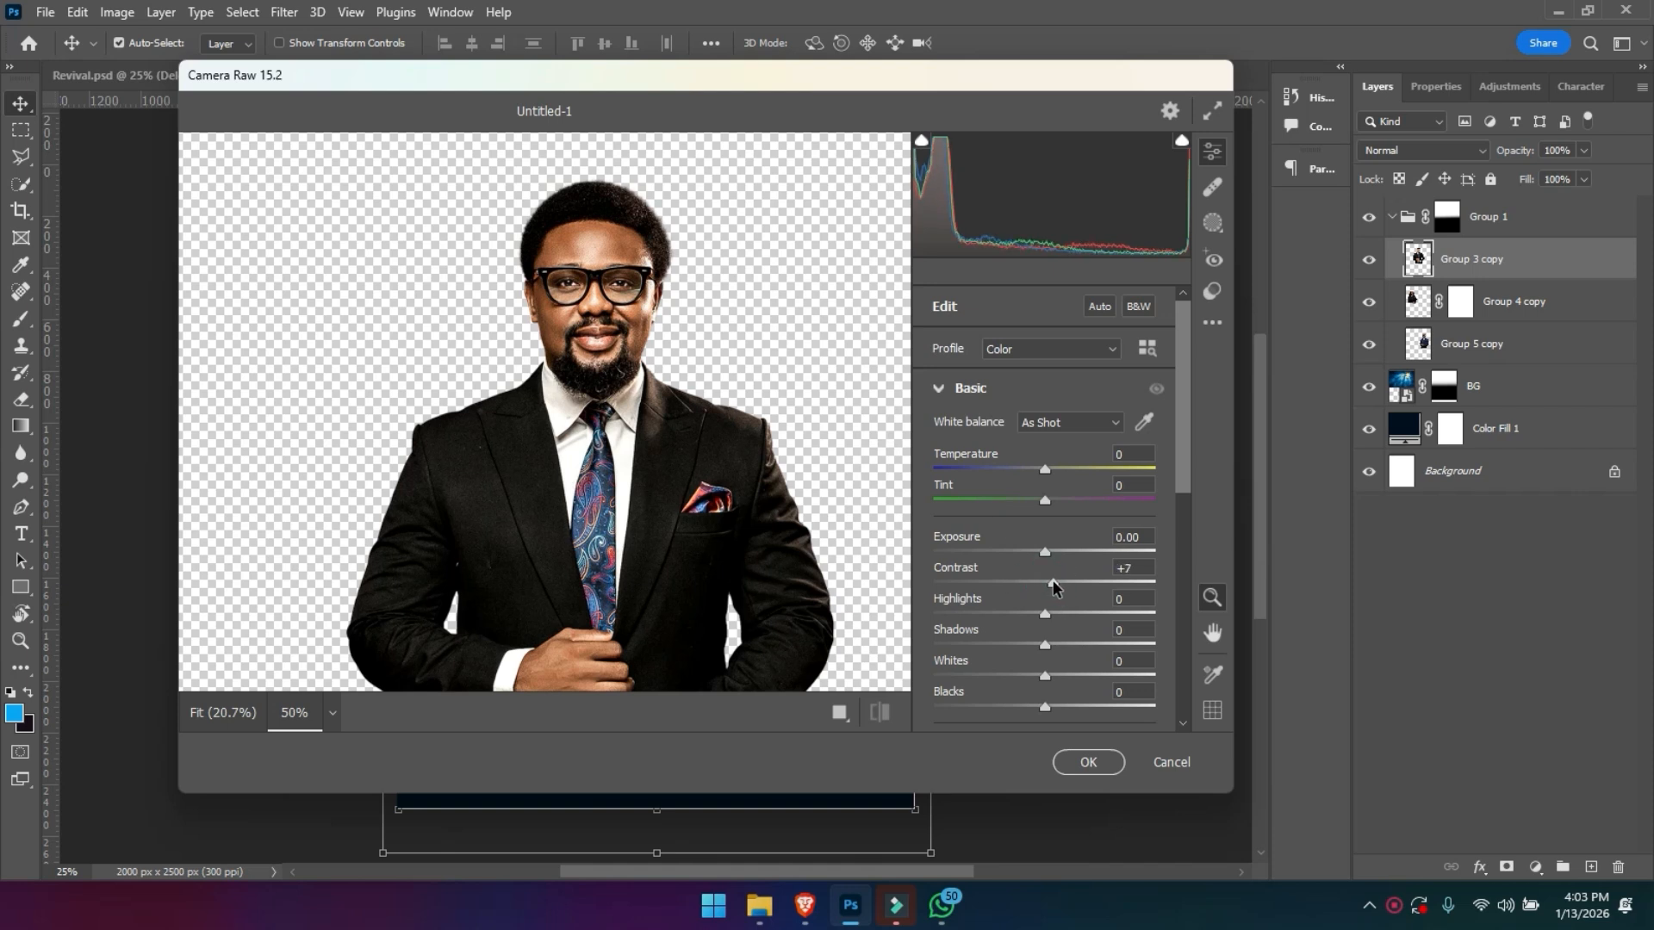
pyautogui.click(1043, 646)
pyautogui.moveTo(1042, 647); pyautogui.dragTo(1069, 678)
pyautogui.scroll(-3, 1194, 465)
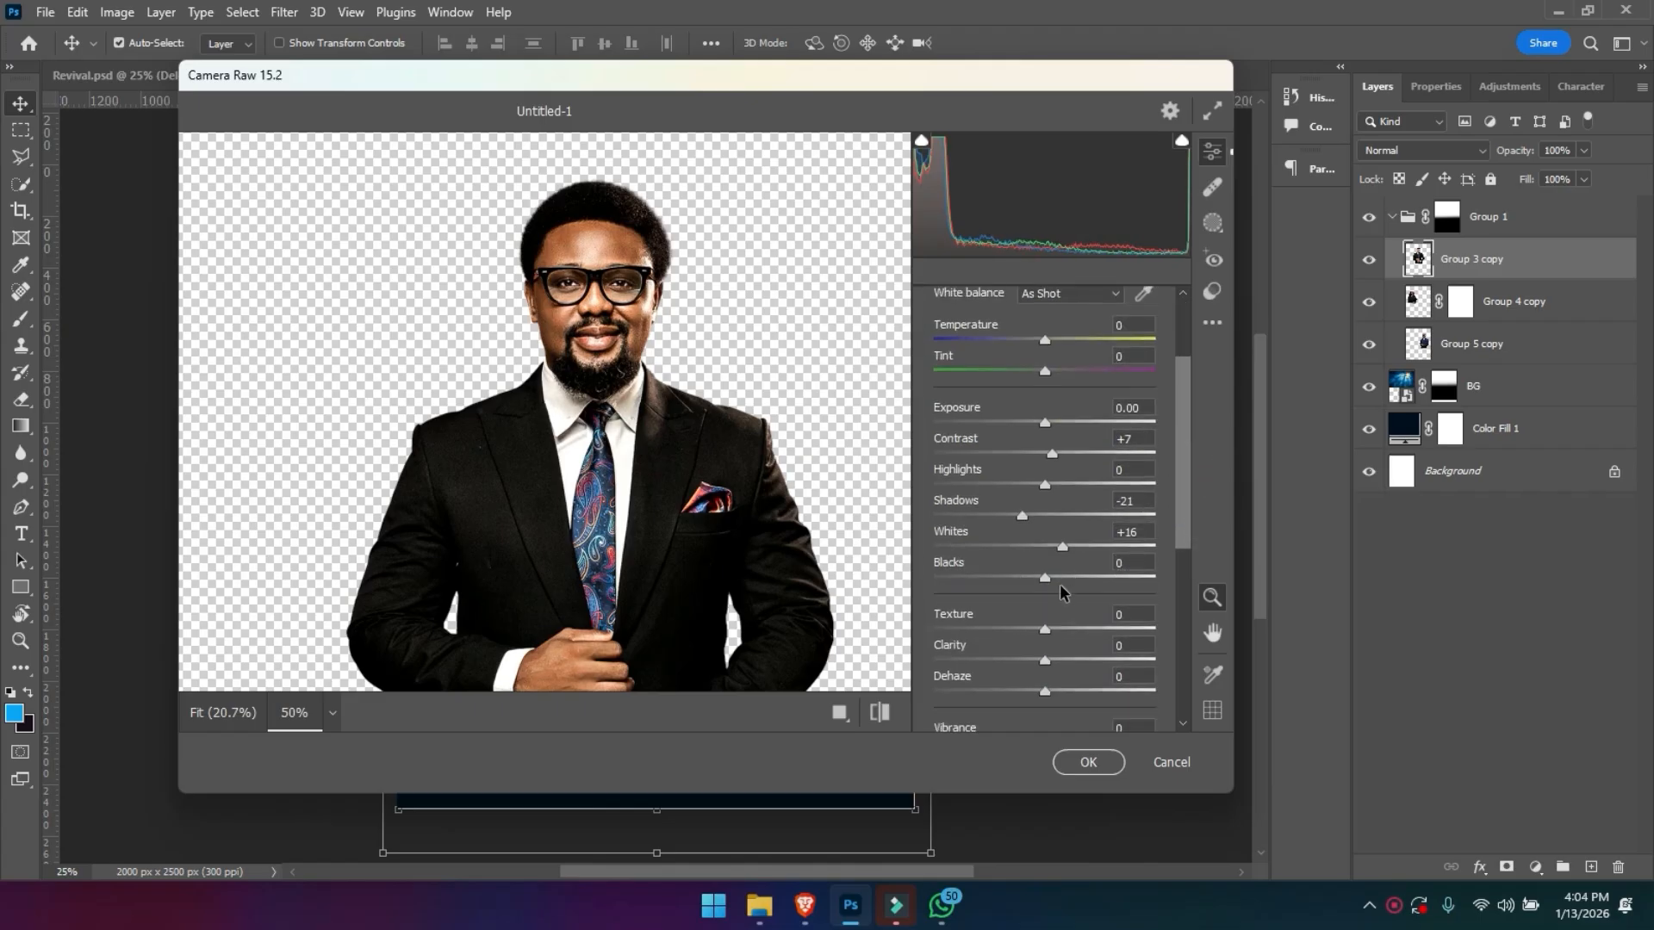
# - Set blacks to -12, texture to +11 and clarity to +6, and apply the Camera Raw adjustments
pyautogui.moveTo(1043, 586); pyautogui.dragTo(1051, 664)
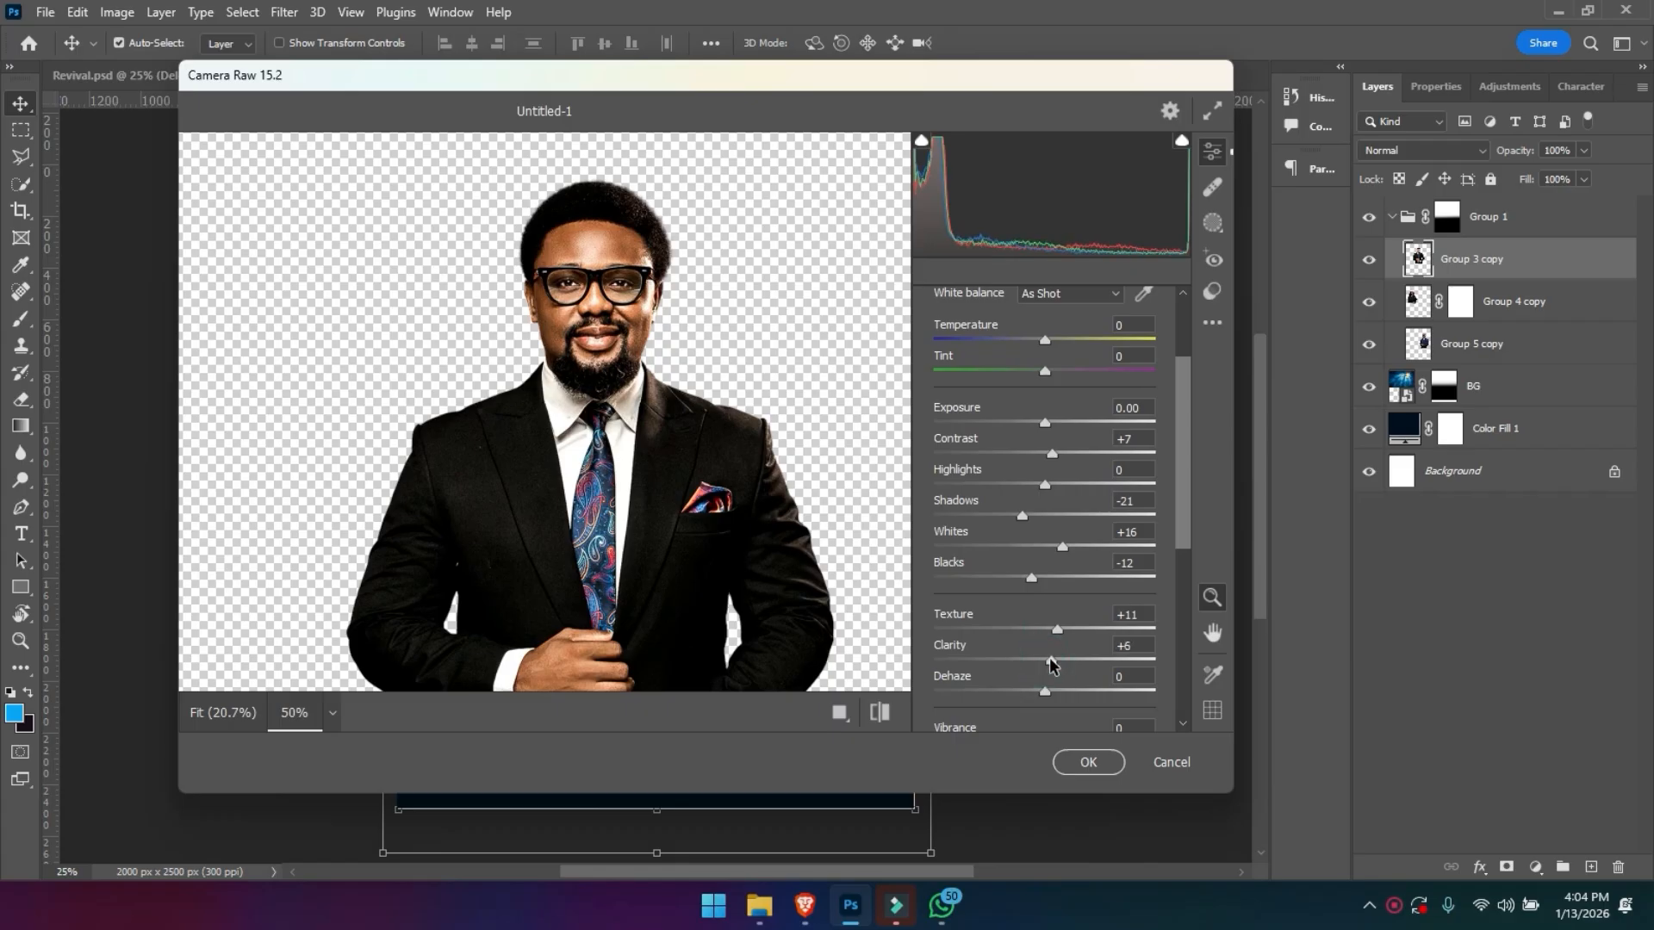
pyautogui.moveTo(1179, 514); pyautogui.dragTo(1182, 562)
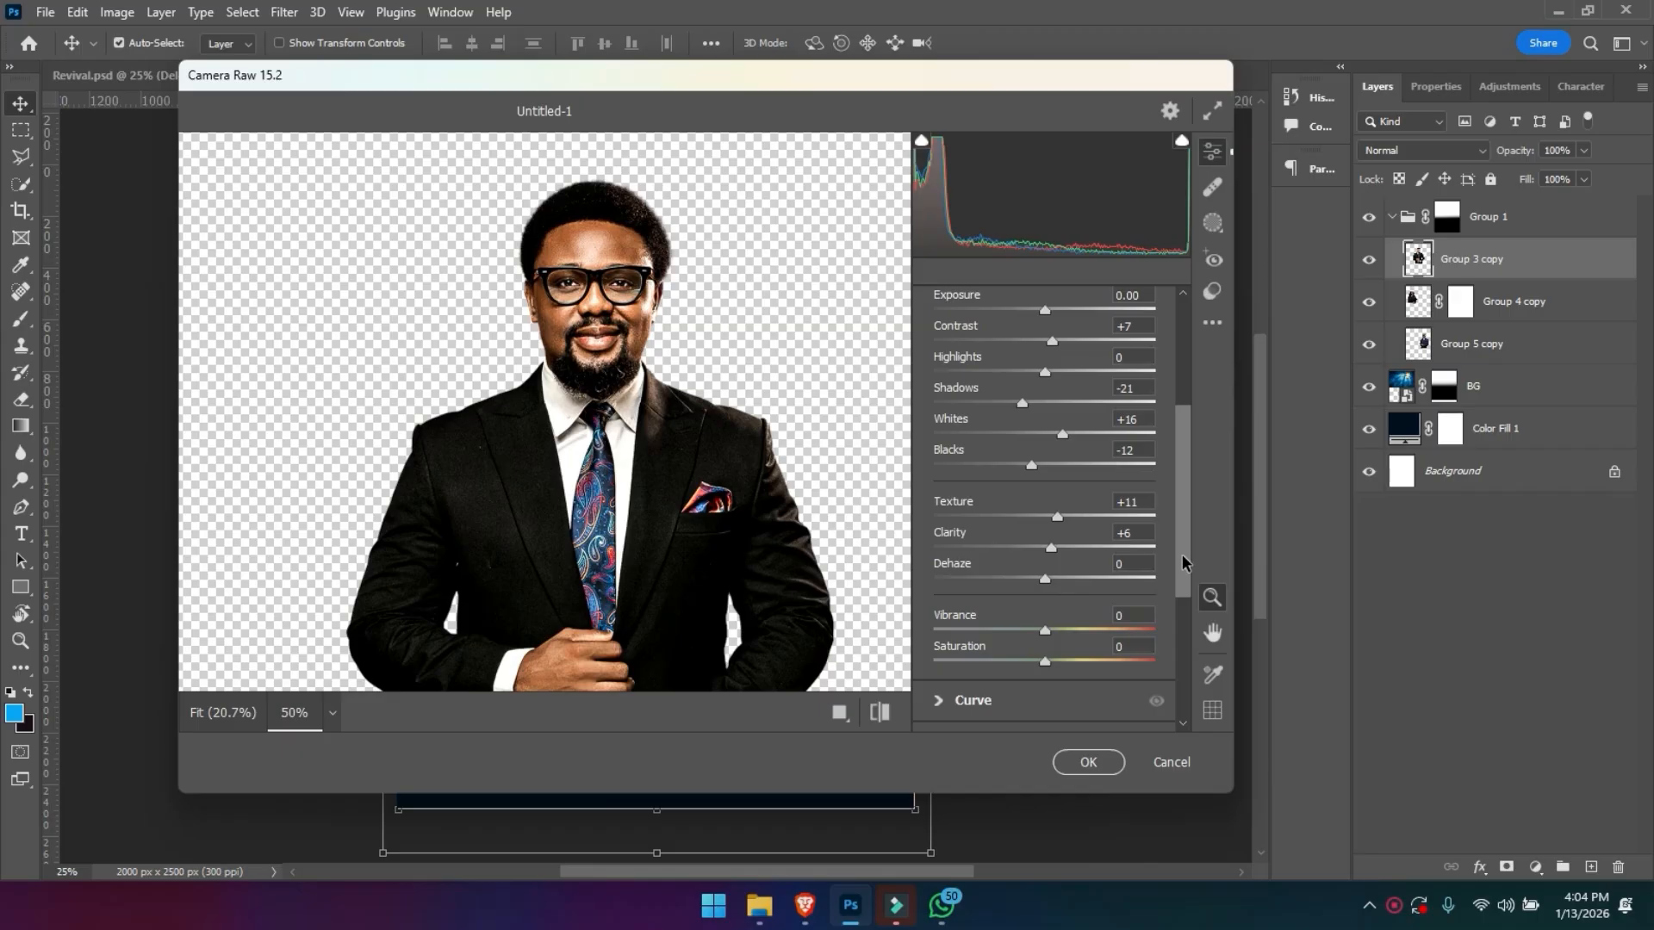
pyautogui.click(1086, 762)
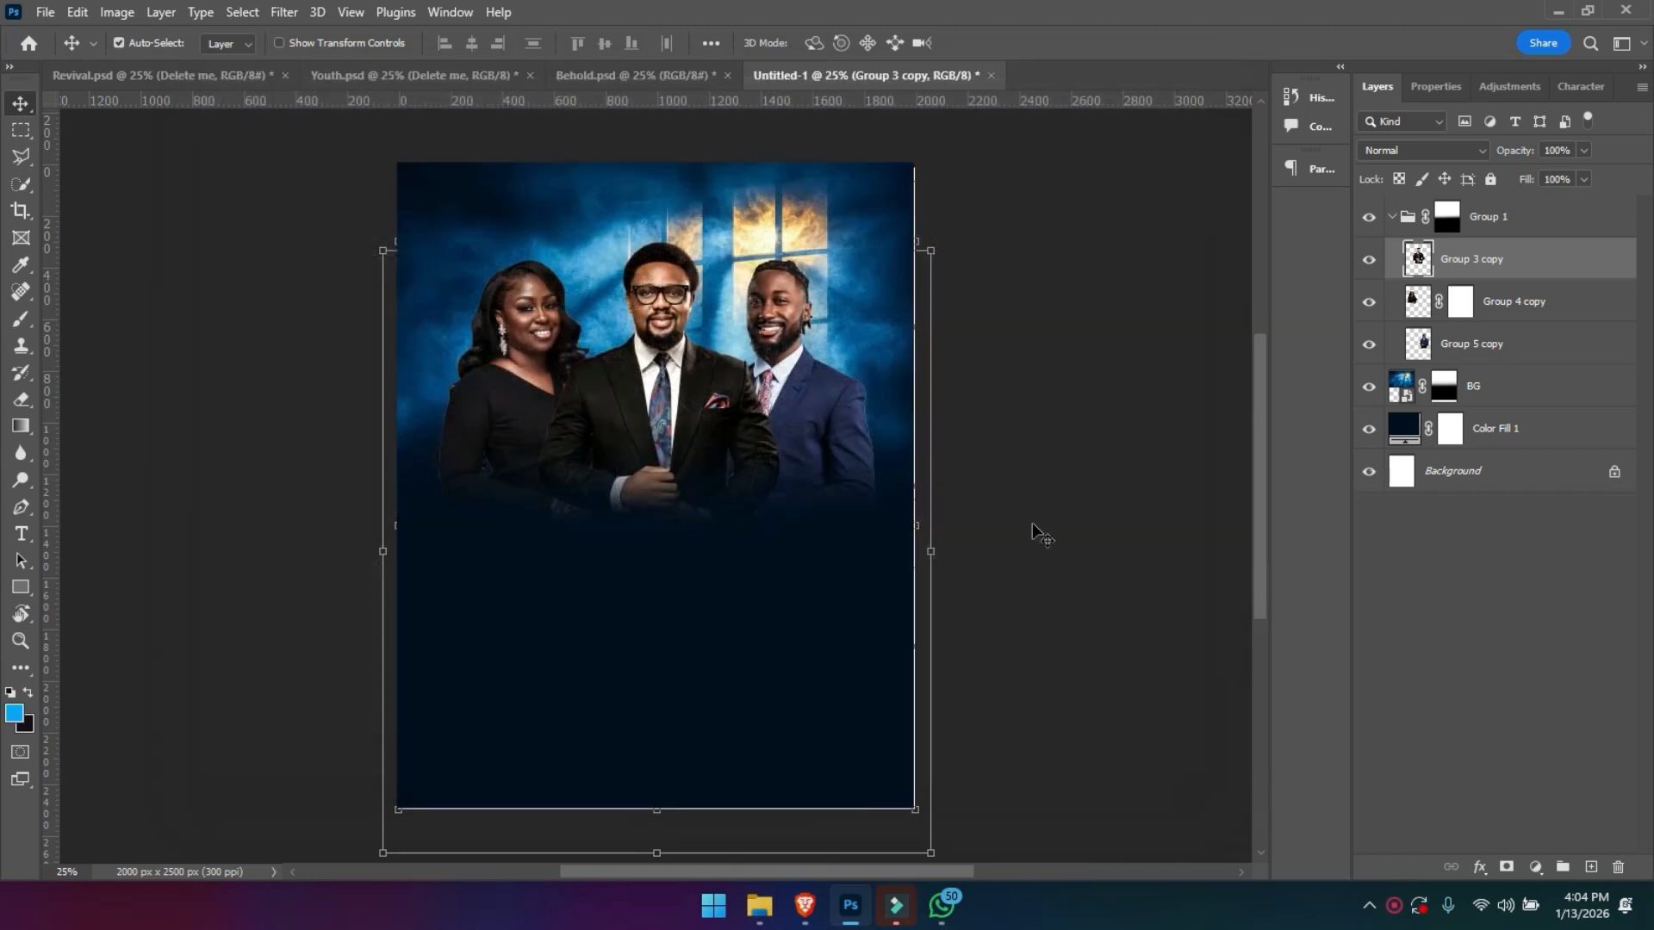
# - Delete the layer mask from Group 4 copy without applying it
pyautogui.click(1475, 299)
pyautogui.moveTo(1468, 297); pyautogui.dragTo(1619, 878)
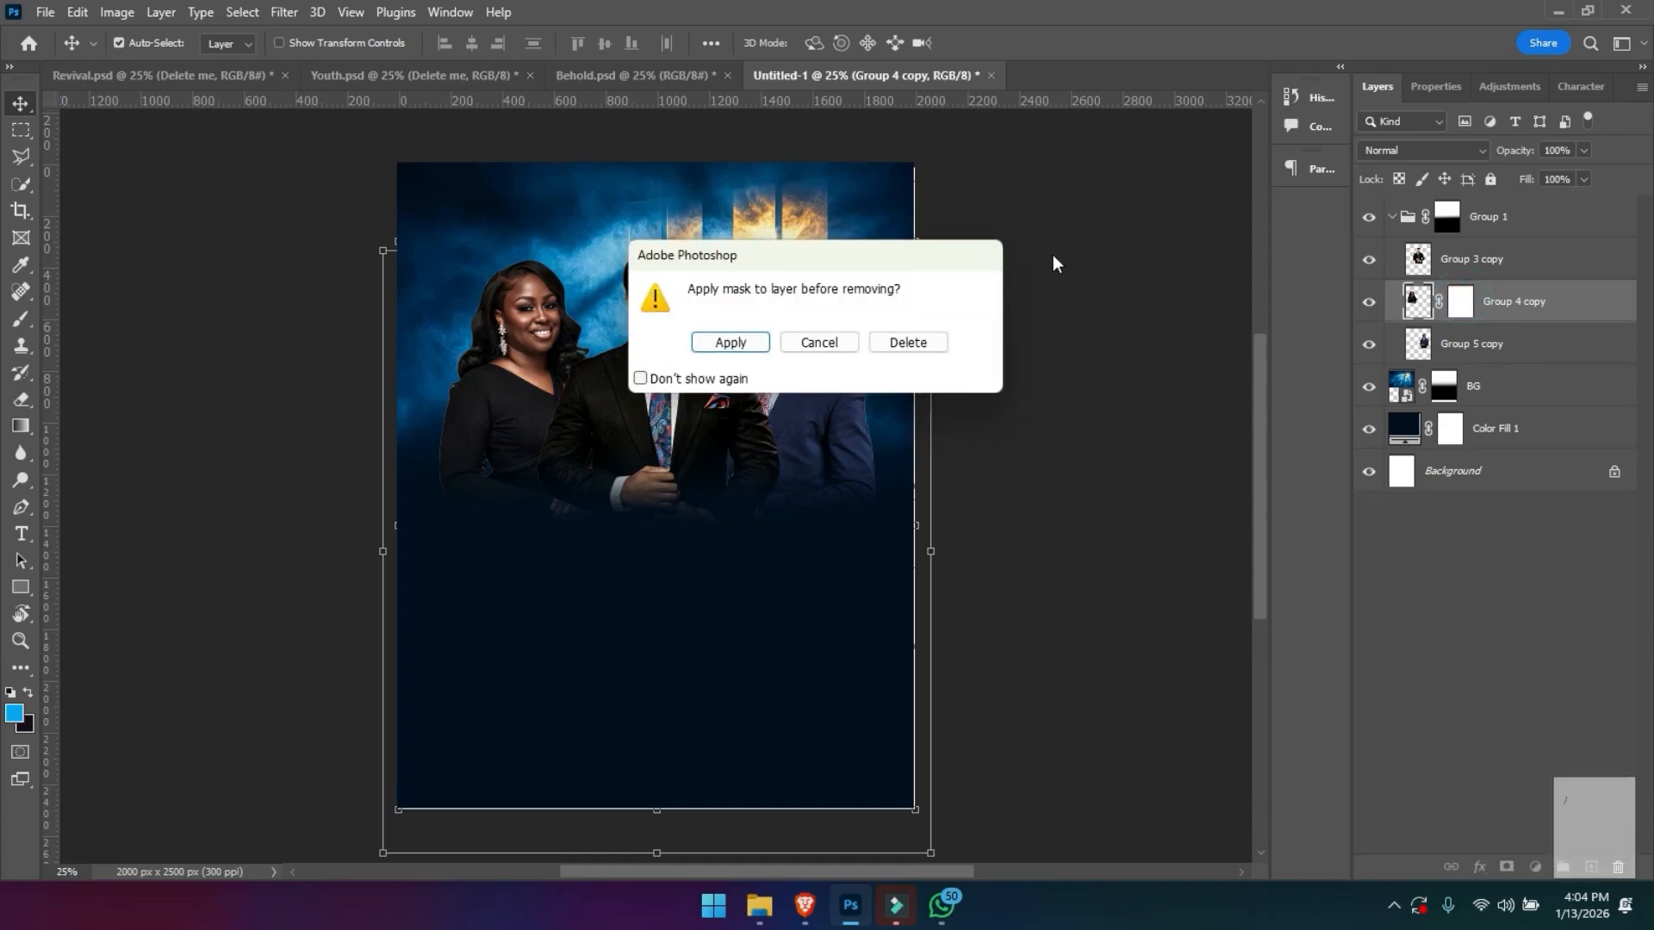
pyautogui.click(938, 344)
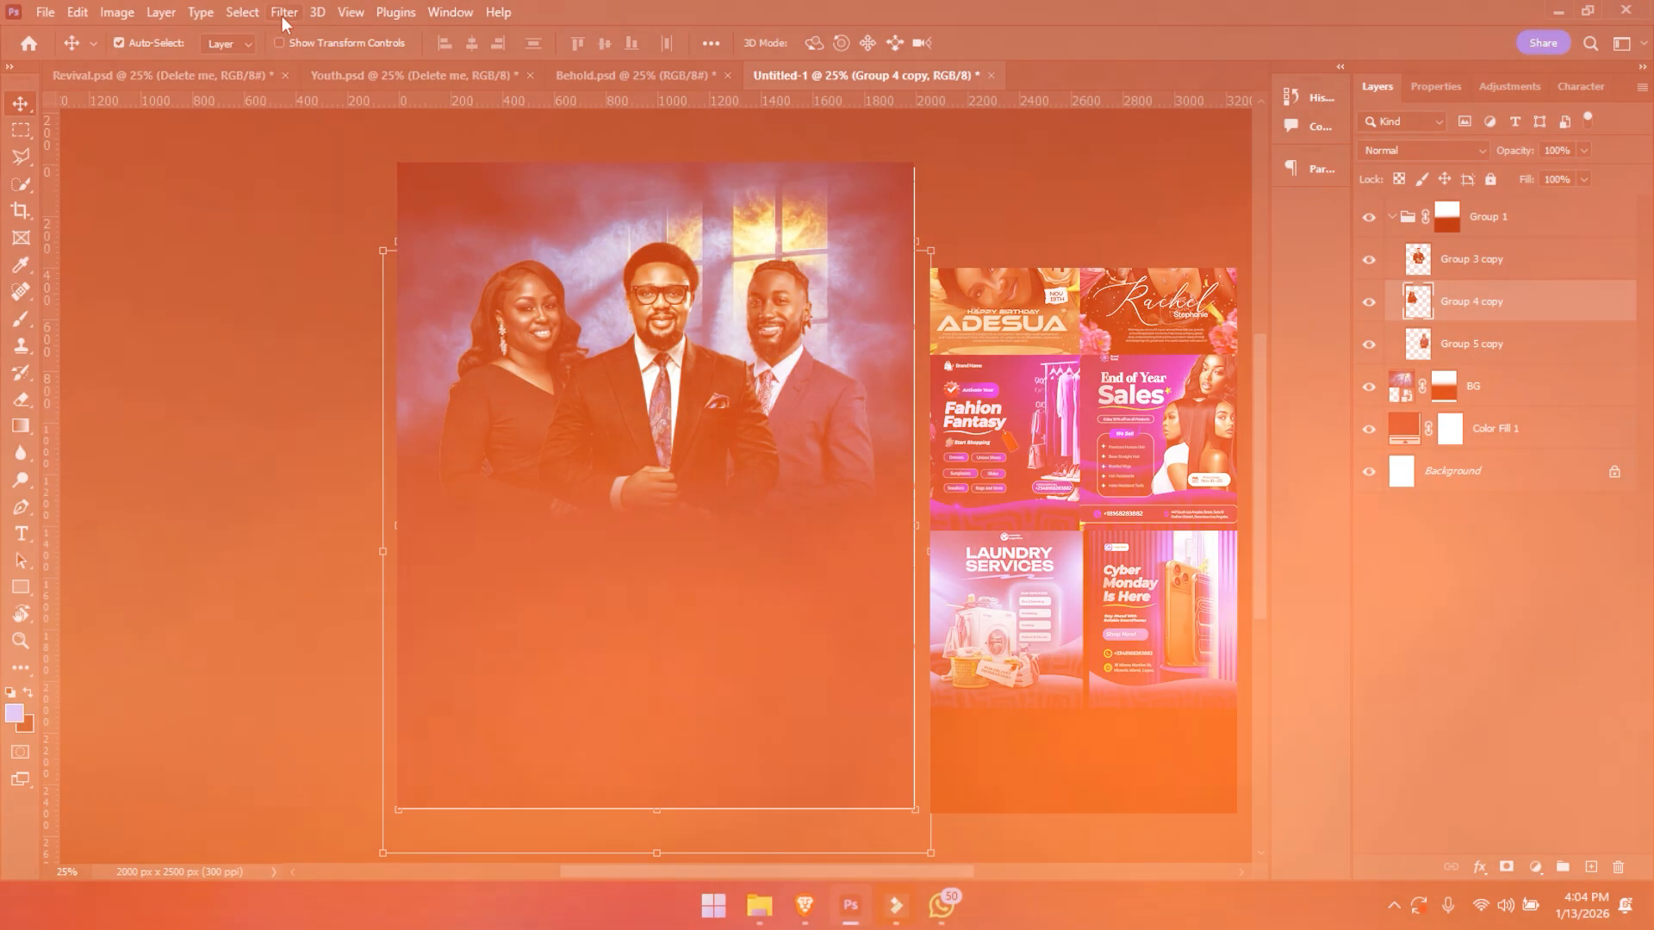
# - Reapply the last Camera Raw Filter to the woman's portrait, Group 4 copy, and the blue-suited man's portrait, Group 5 copy
pyautogui.click(284, 12)
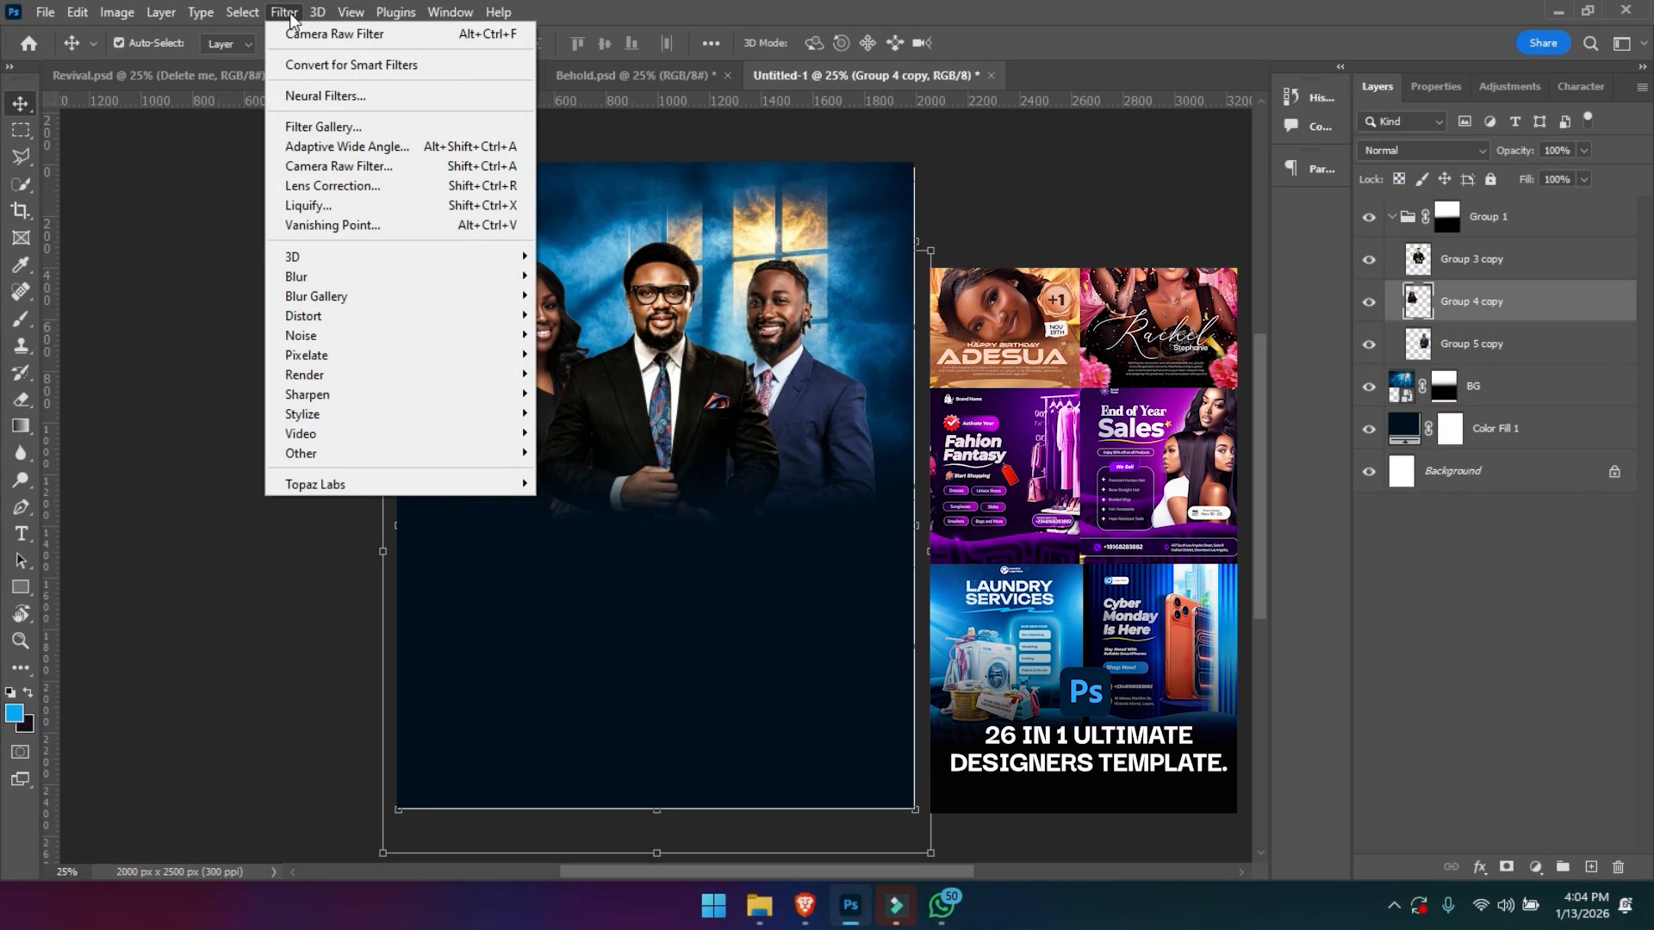
pyautogui.click(289, 34)
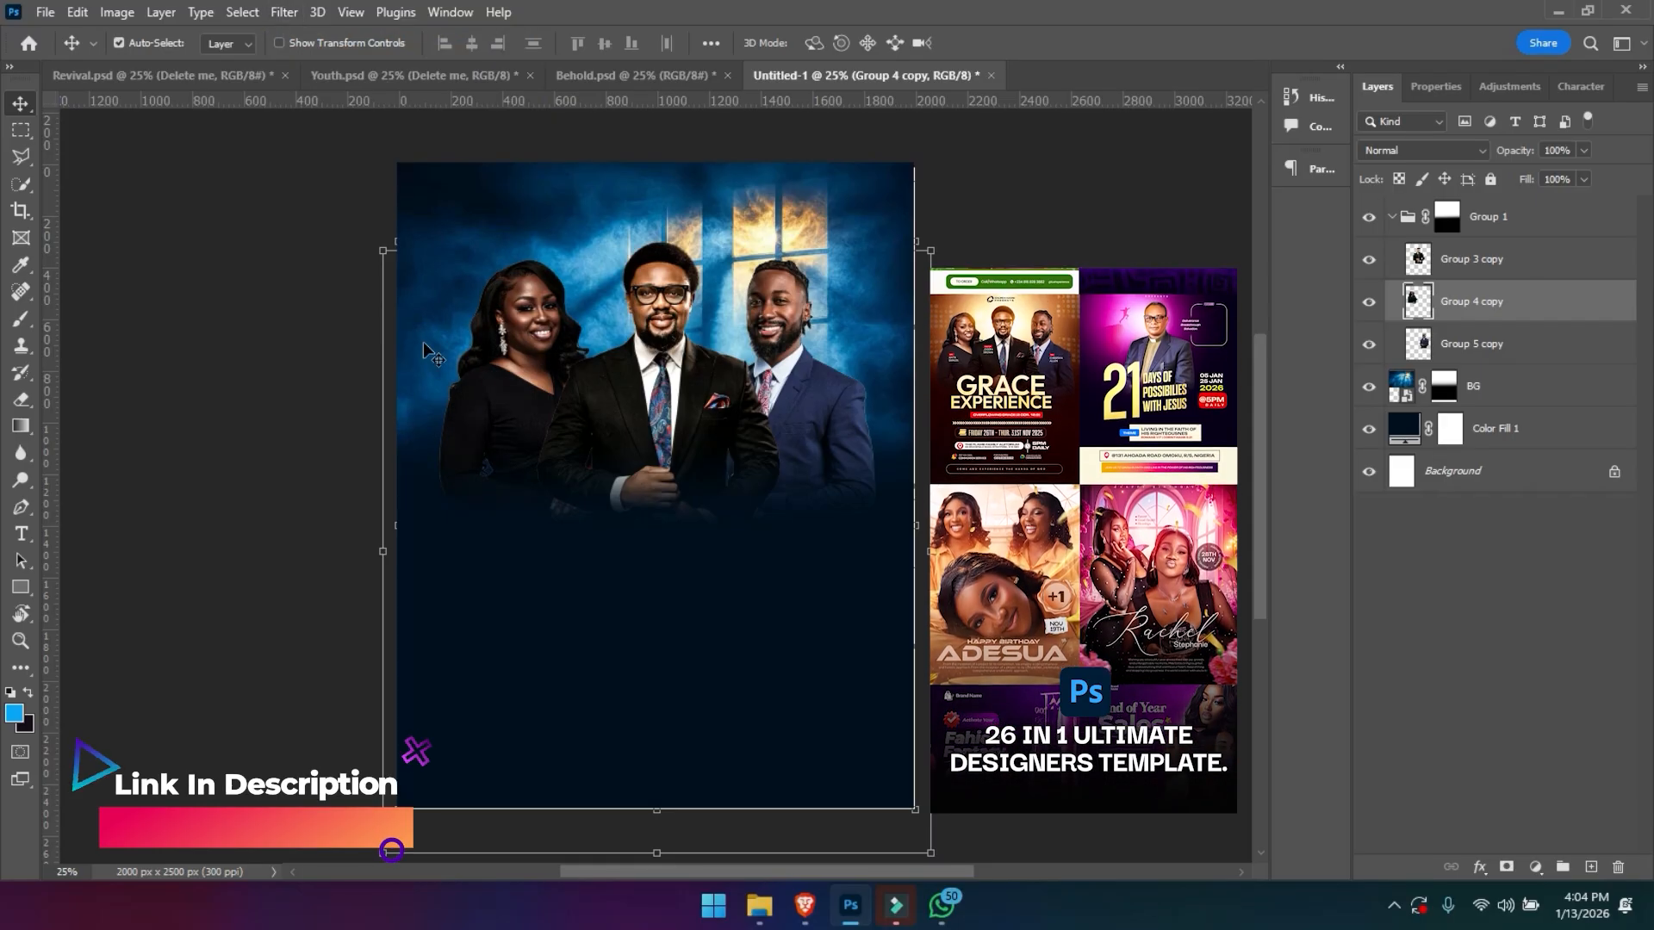
pyautogui.click(781, 308)
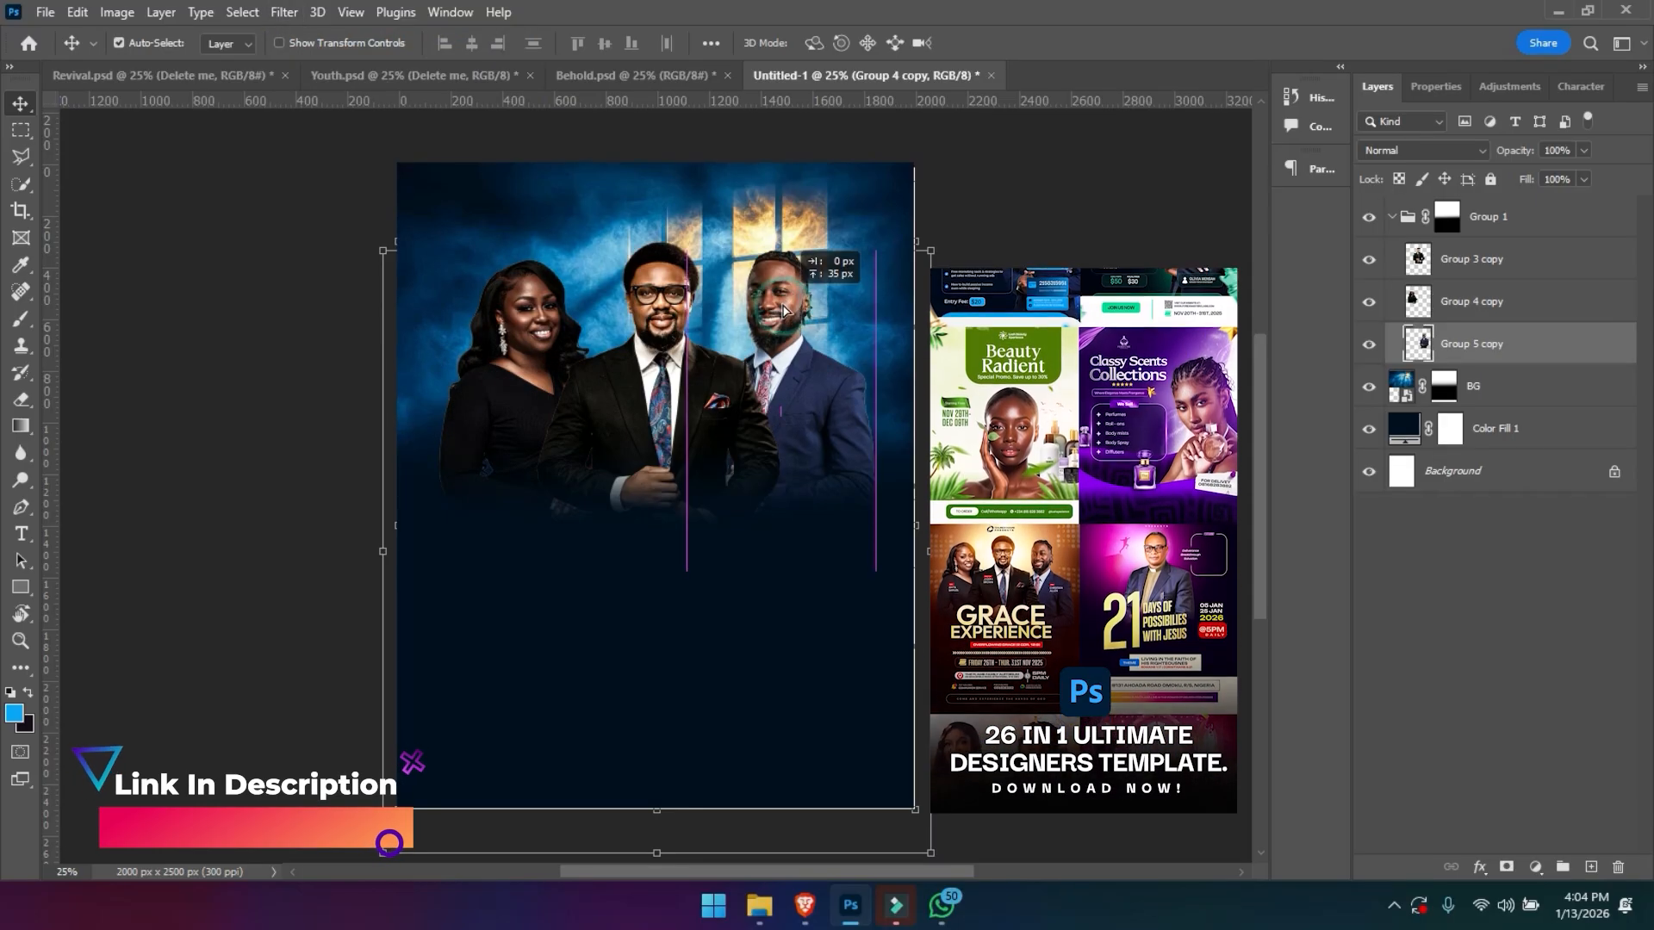
pyautogui.click(284, 14)
pyautogui.click(291, 32)
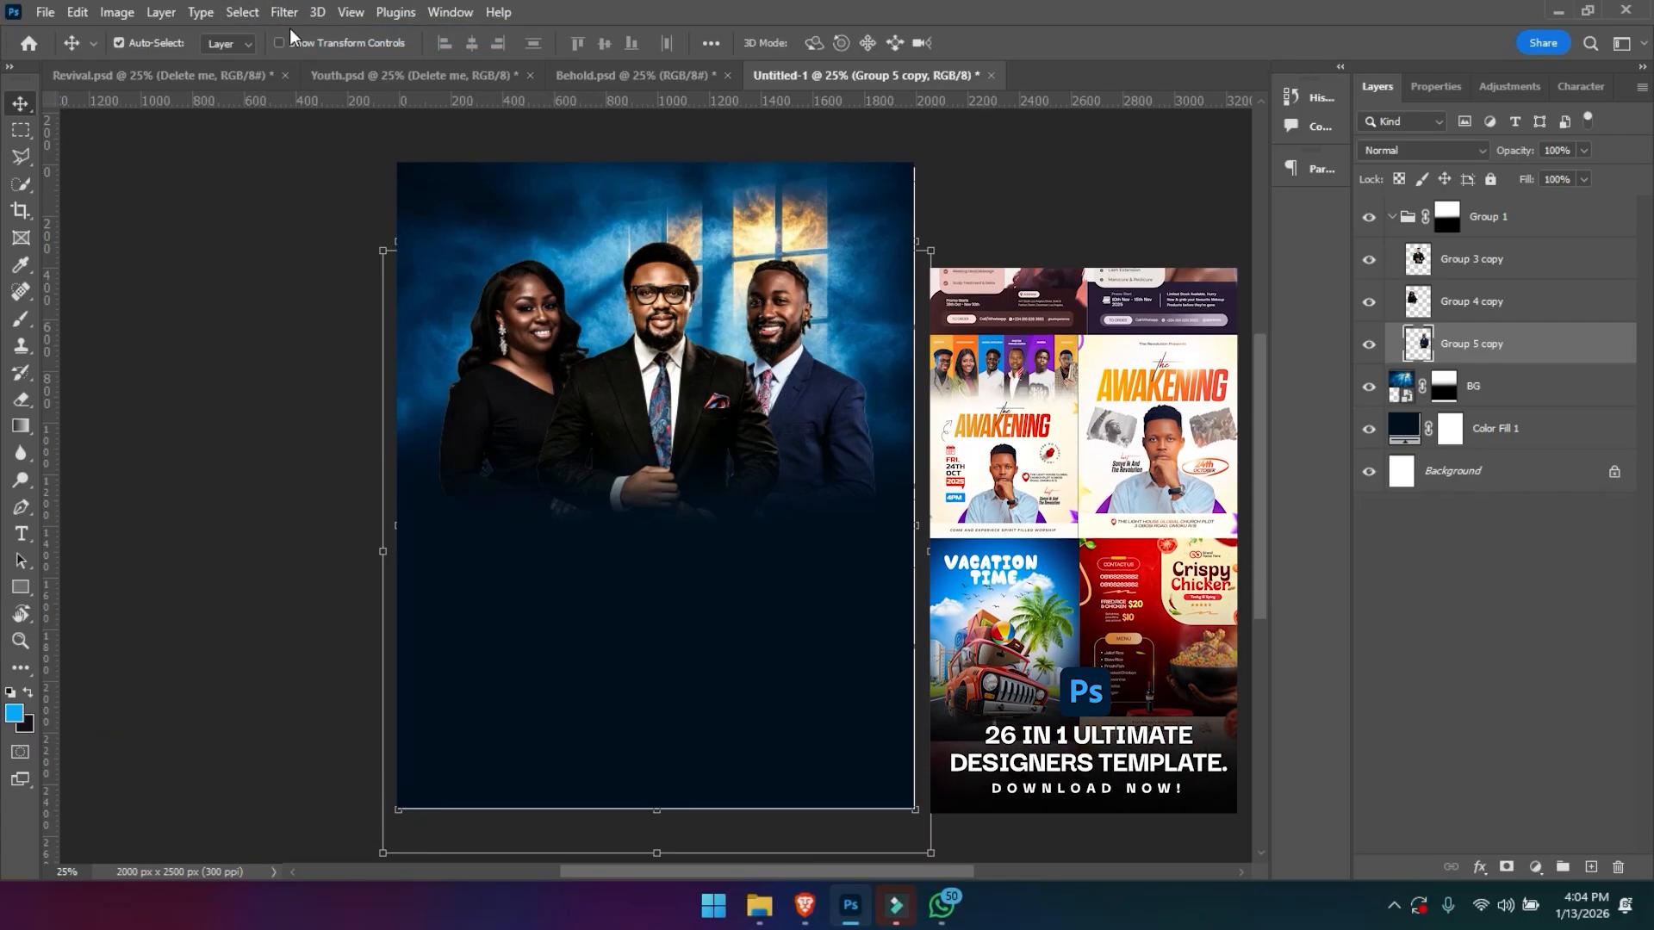
# - Detach the Behold.psd document into its own window, keeping the new flyer open at 50% zoom
pyautogui.hotkey('ctrl', '+')
pyautogui.hotkey('ctrl', '+')
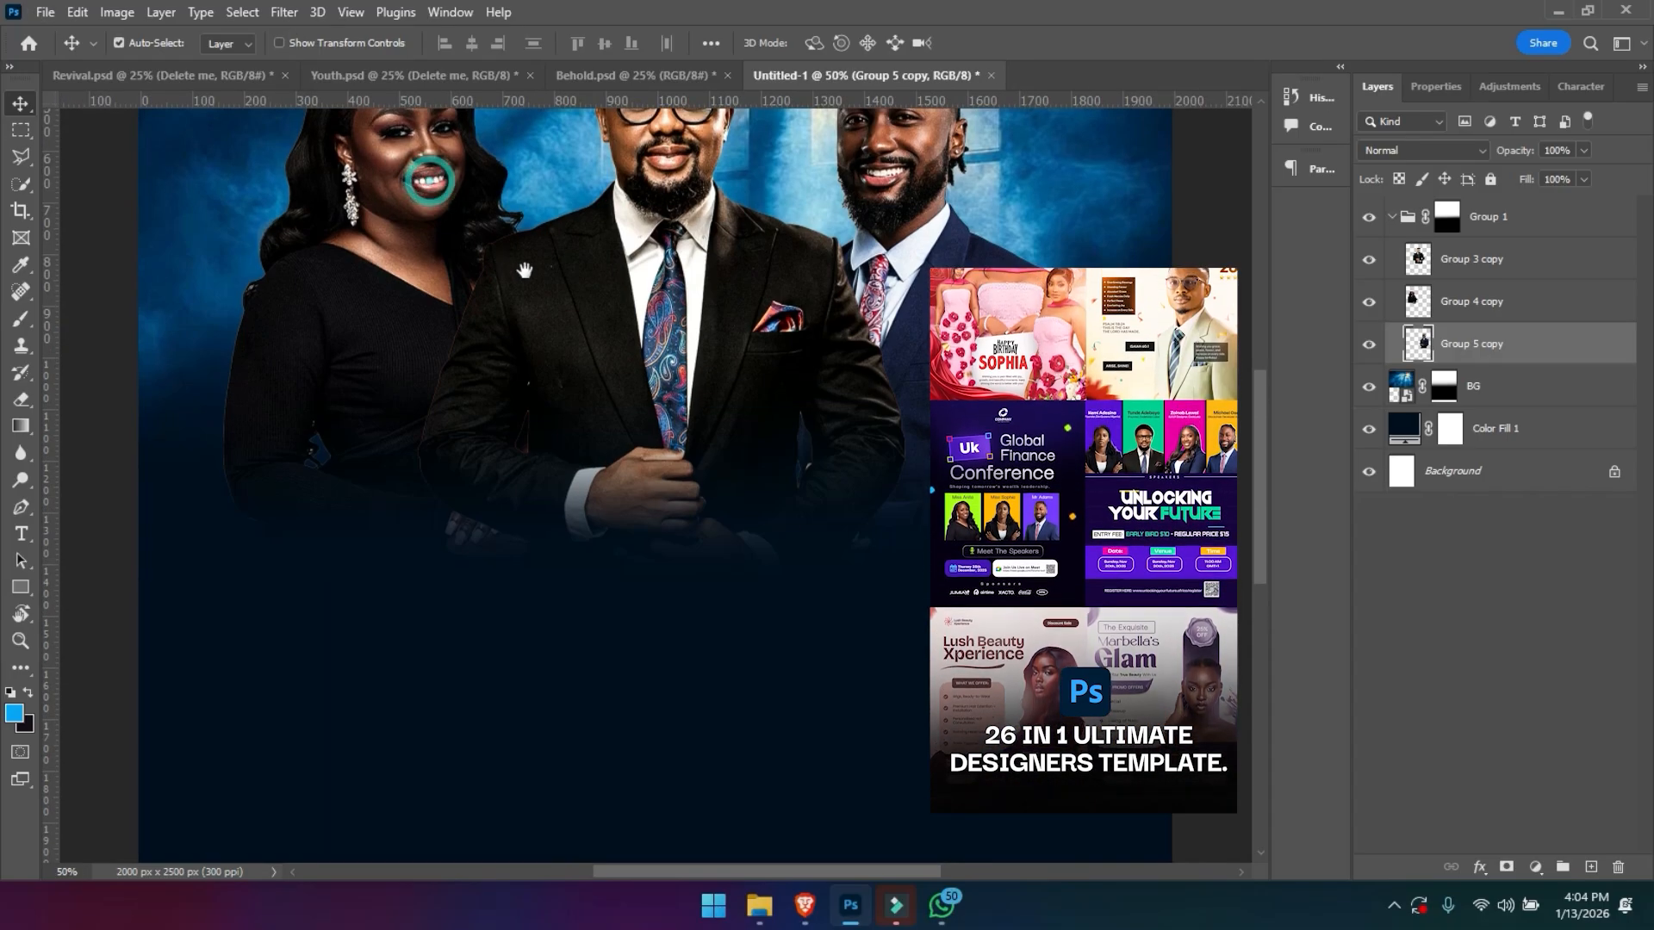
pyautogui.moveTo(435, 177); pyautogui.dragTo(544, 335)
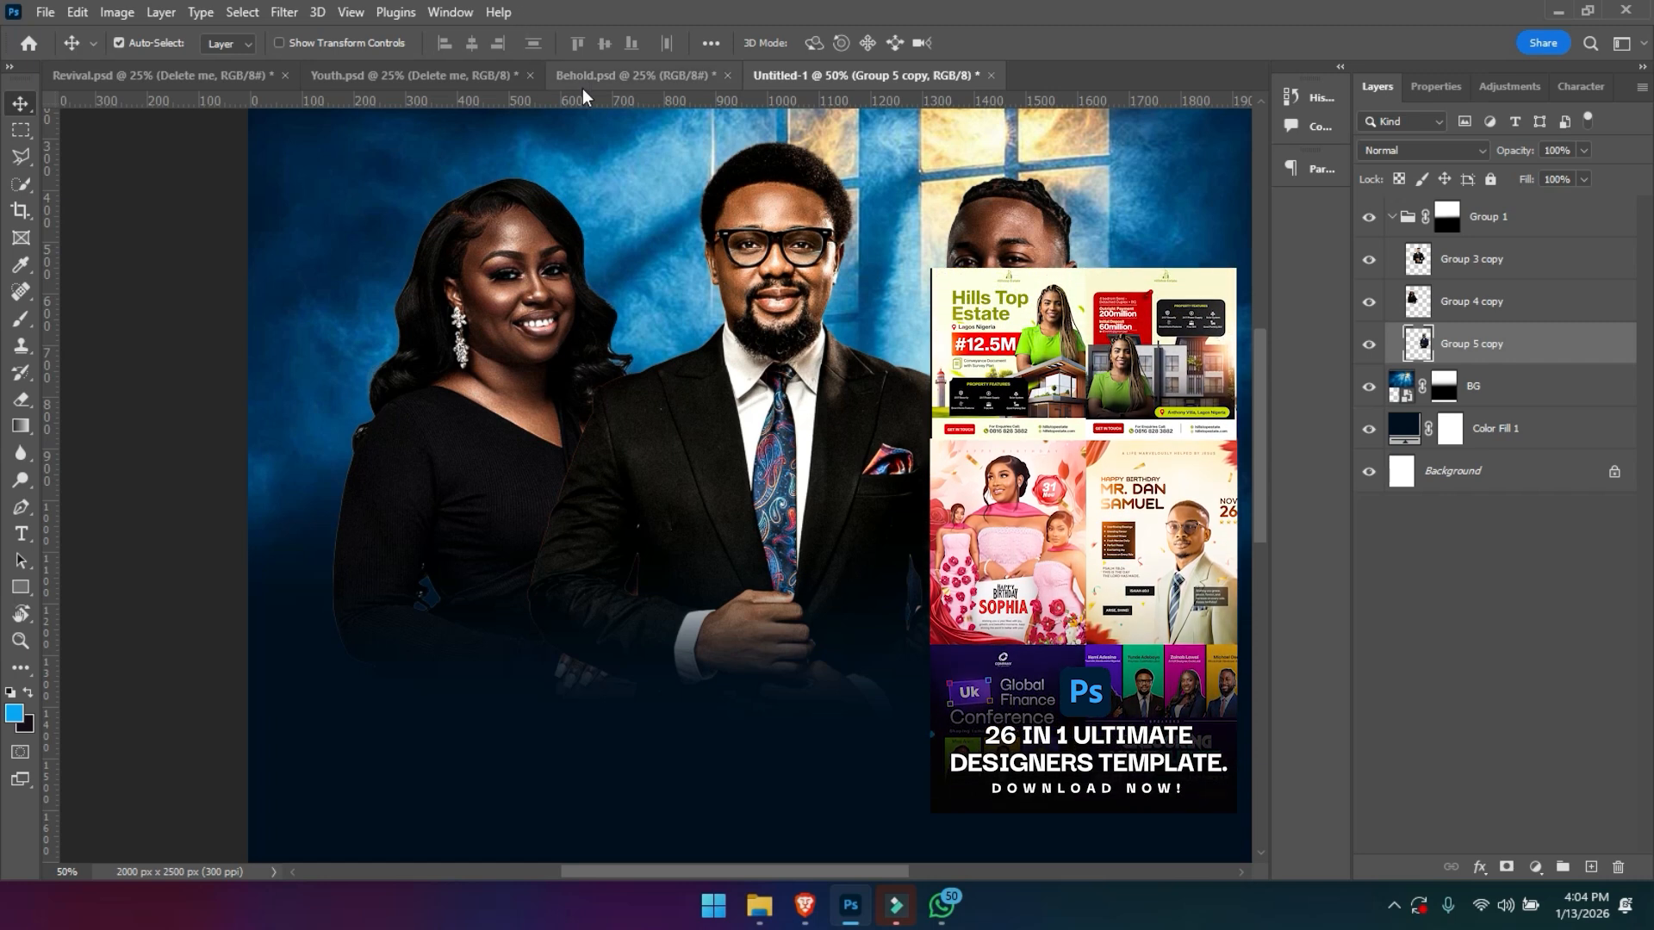
pyautogui.moveTo(628, 75); pyautogui.dragTo(1490, 524)
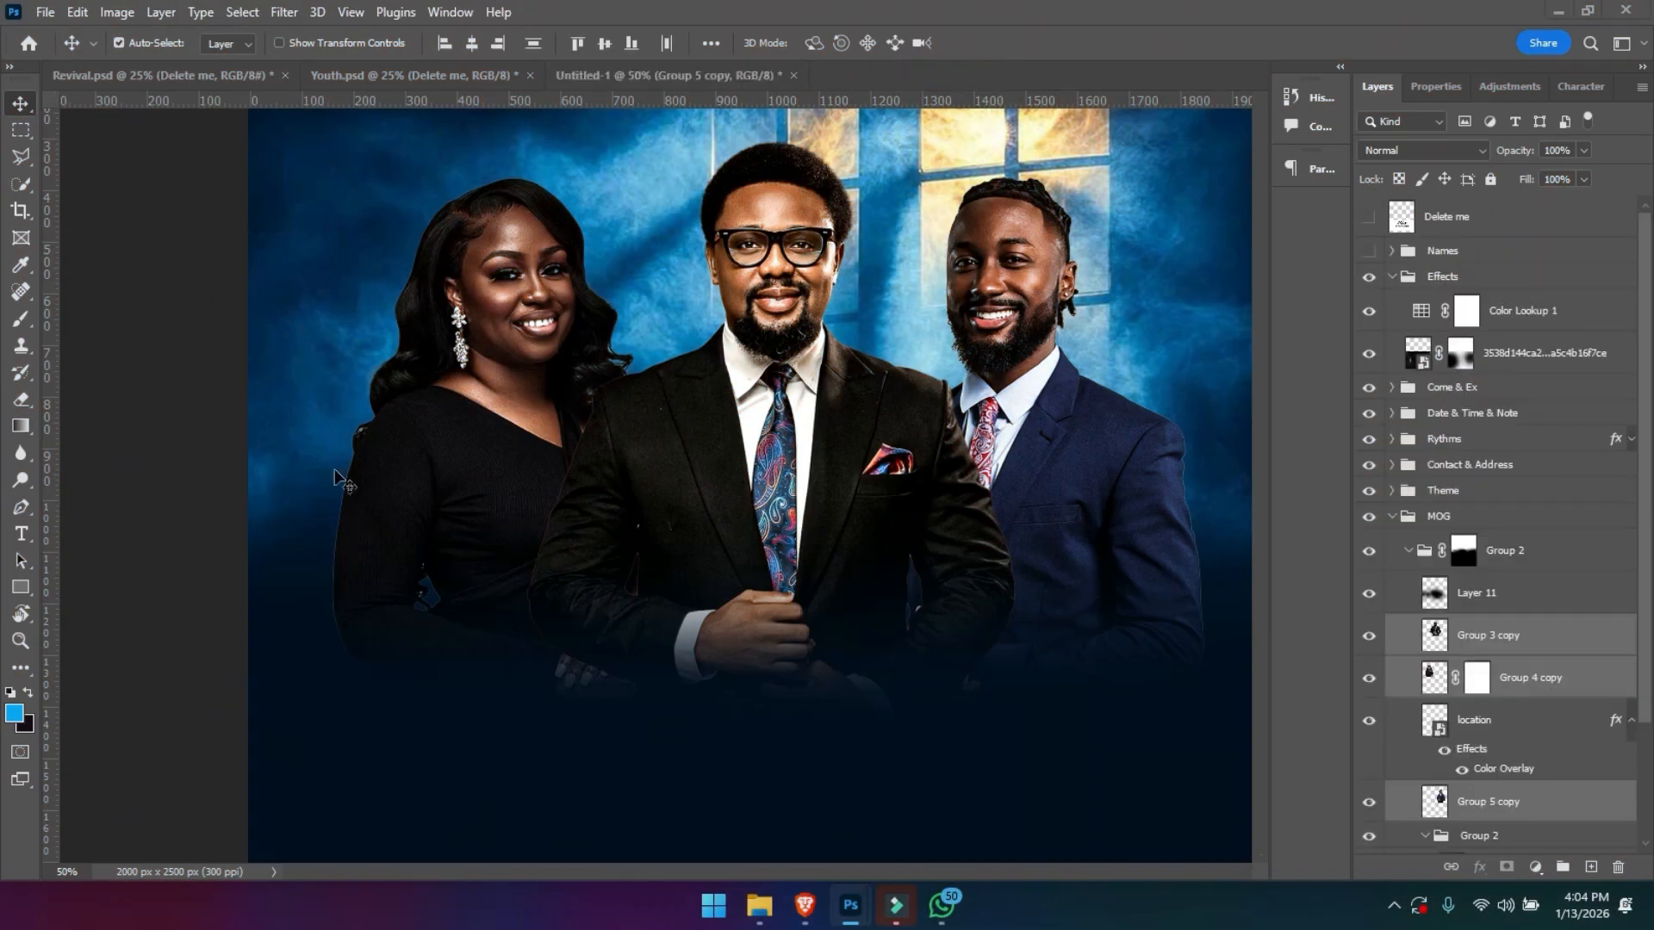
# - Examine the type settings of the Behold title text in Behold.psd and leave the text unedited
pyautogui.press('t')
pyautogui.click(356, 363)
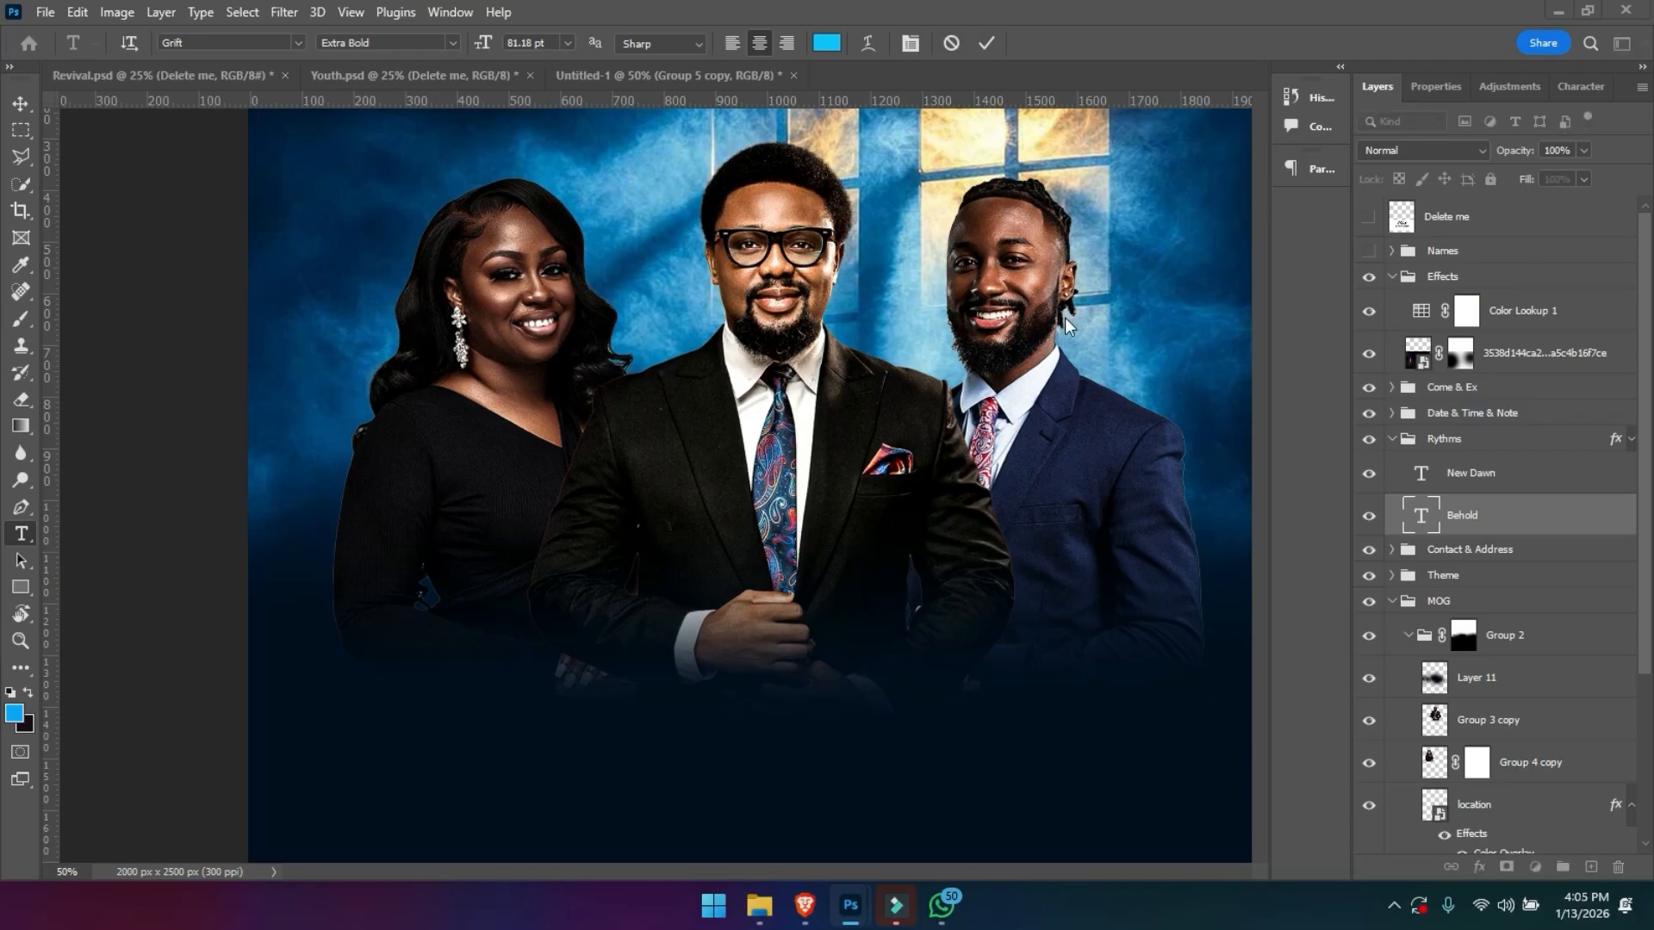
pyautogui.click(950, 43)
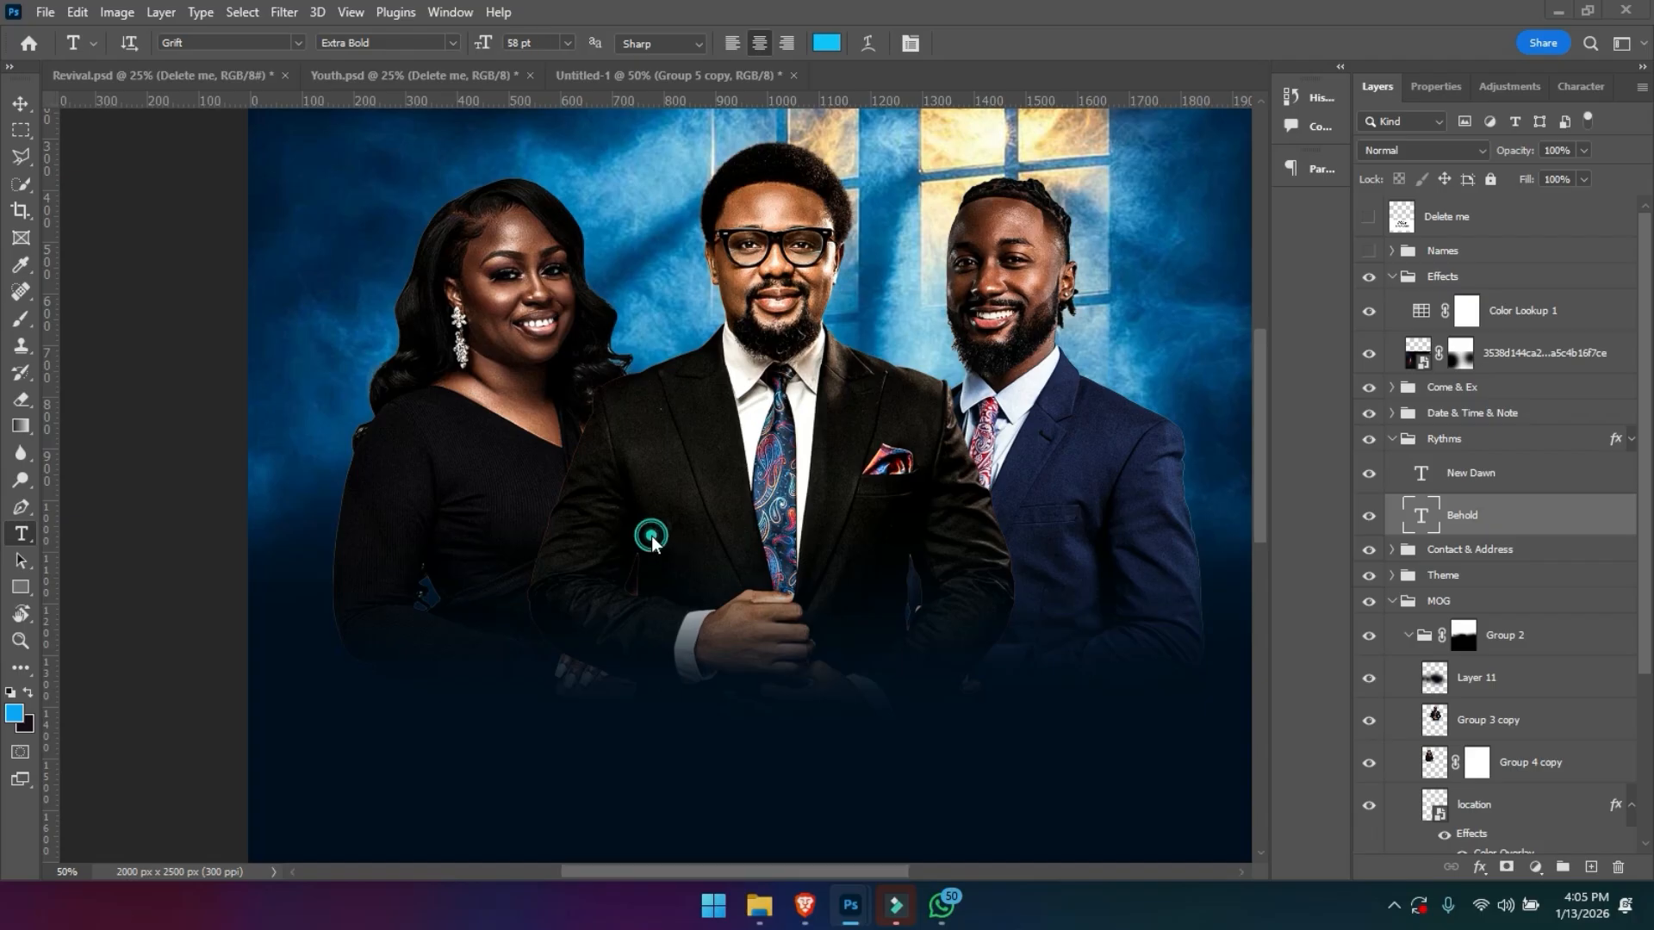
# - Return to the new flyer document, place Group 1 inside a new group and name that group Model
pyautogui.hotkey('ctrl', 'Tab')
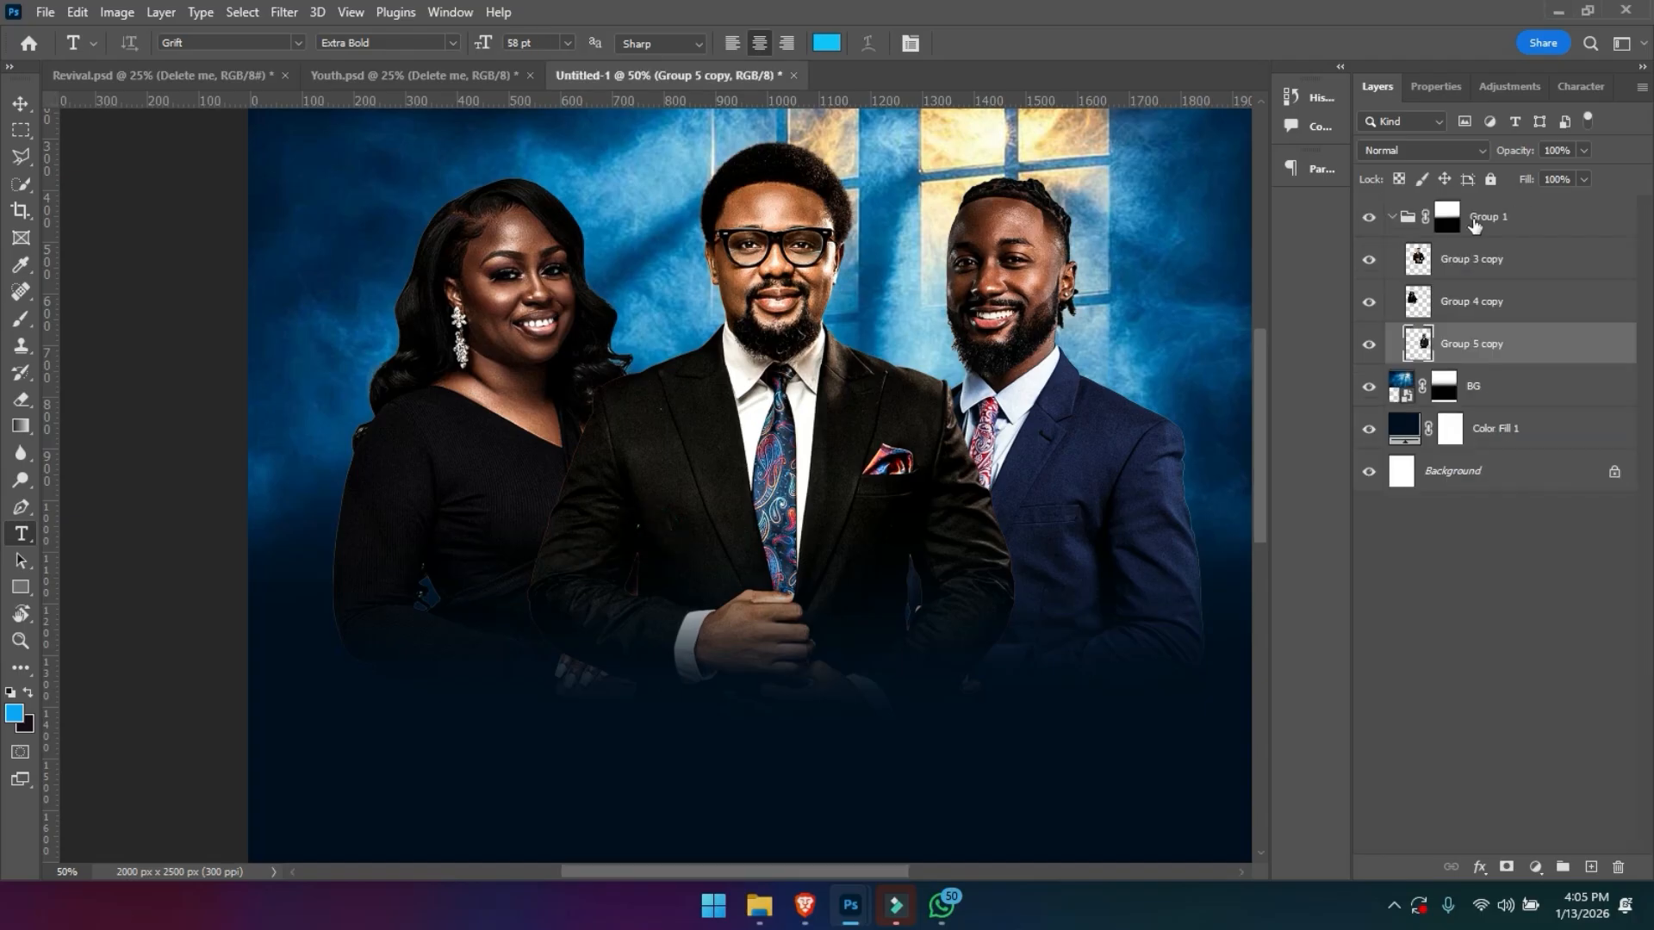
pyautogui.click(1393, 217)
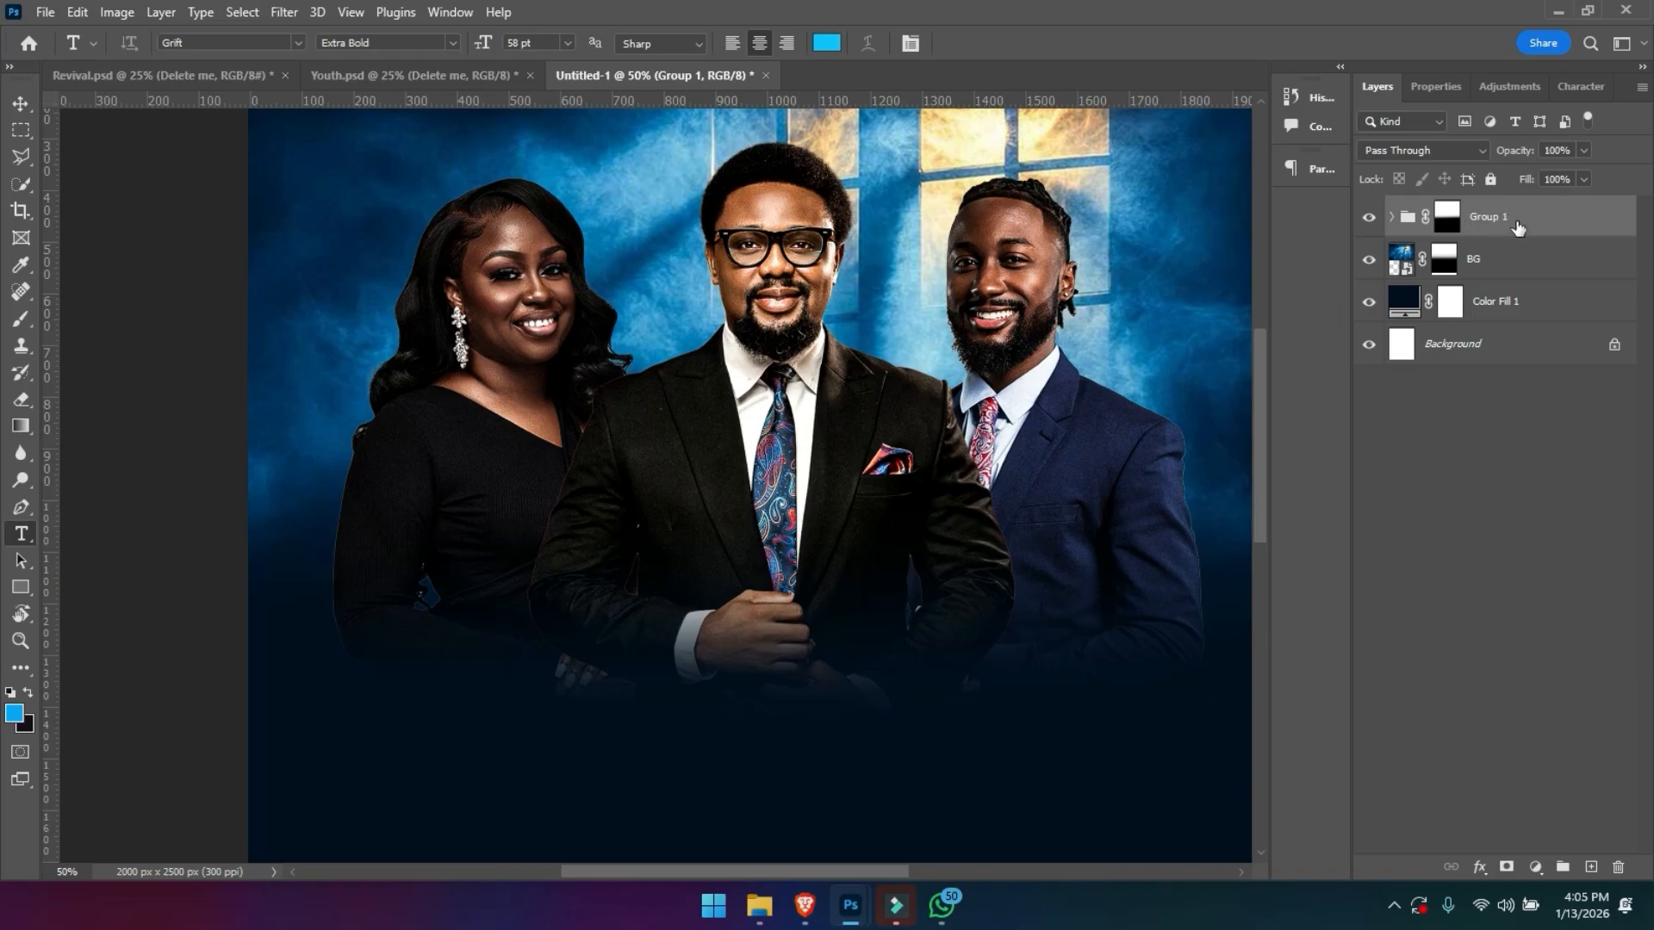
pyautogui.hotkey('ctrl', 'g')
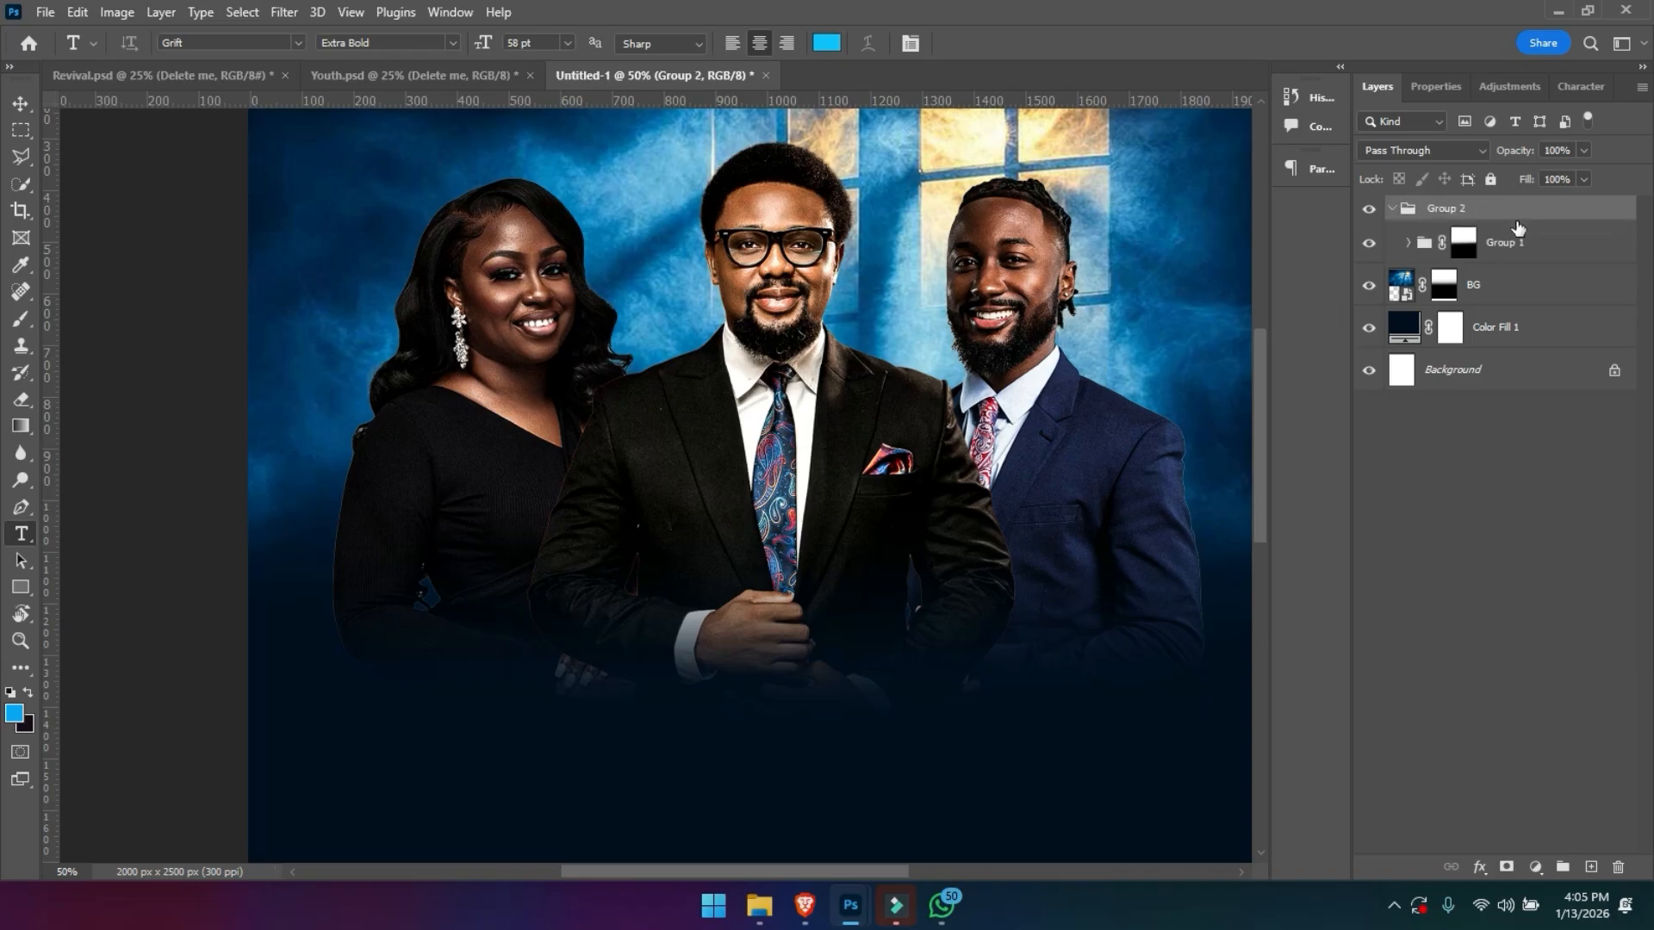
pyautogui.click(1392, 209)
pyautogui.doubleClick(1444, 208)
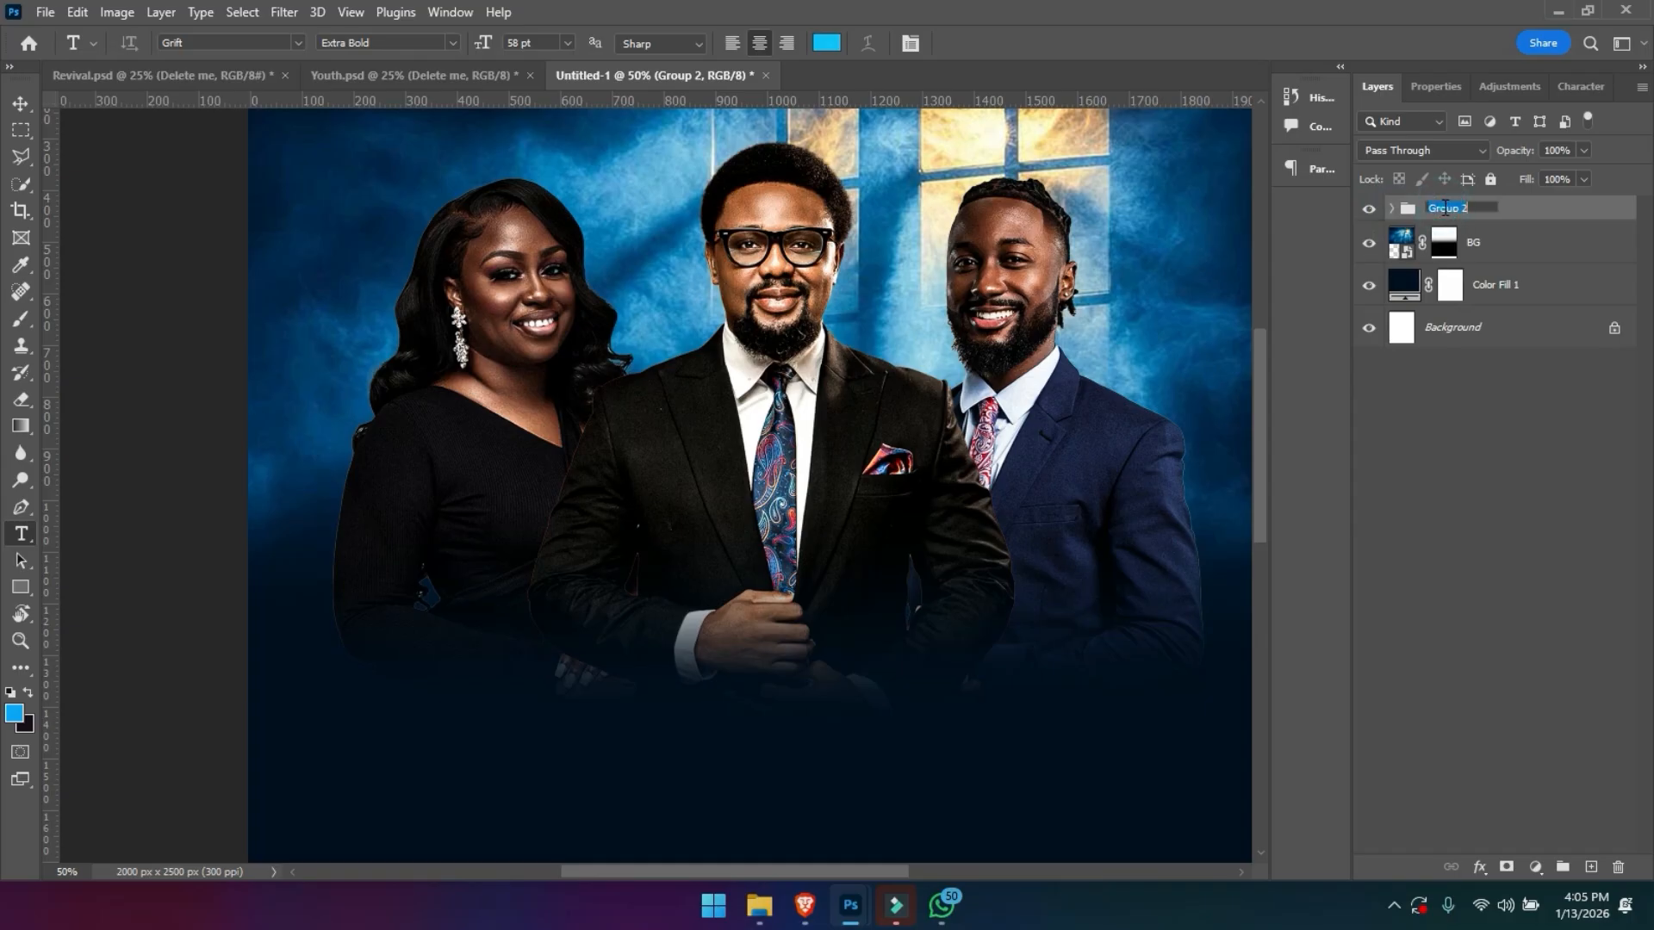
pyautogui.press('Return')
# - Group the BG and Color Fill 1 layers together and name the group BG
pyautogui.click(1481, 282)
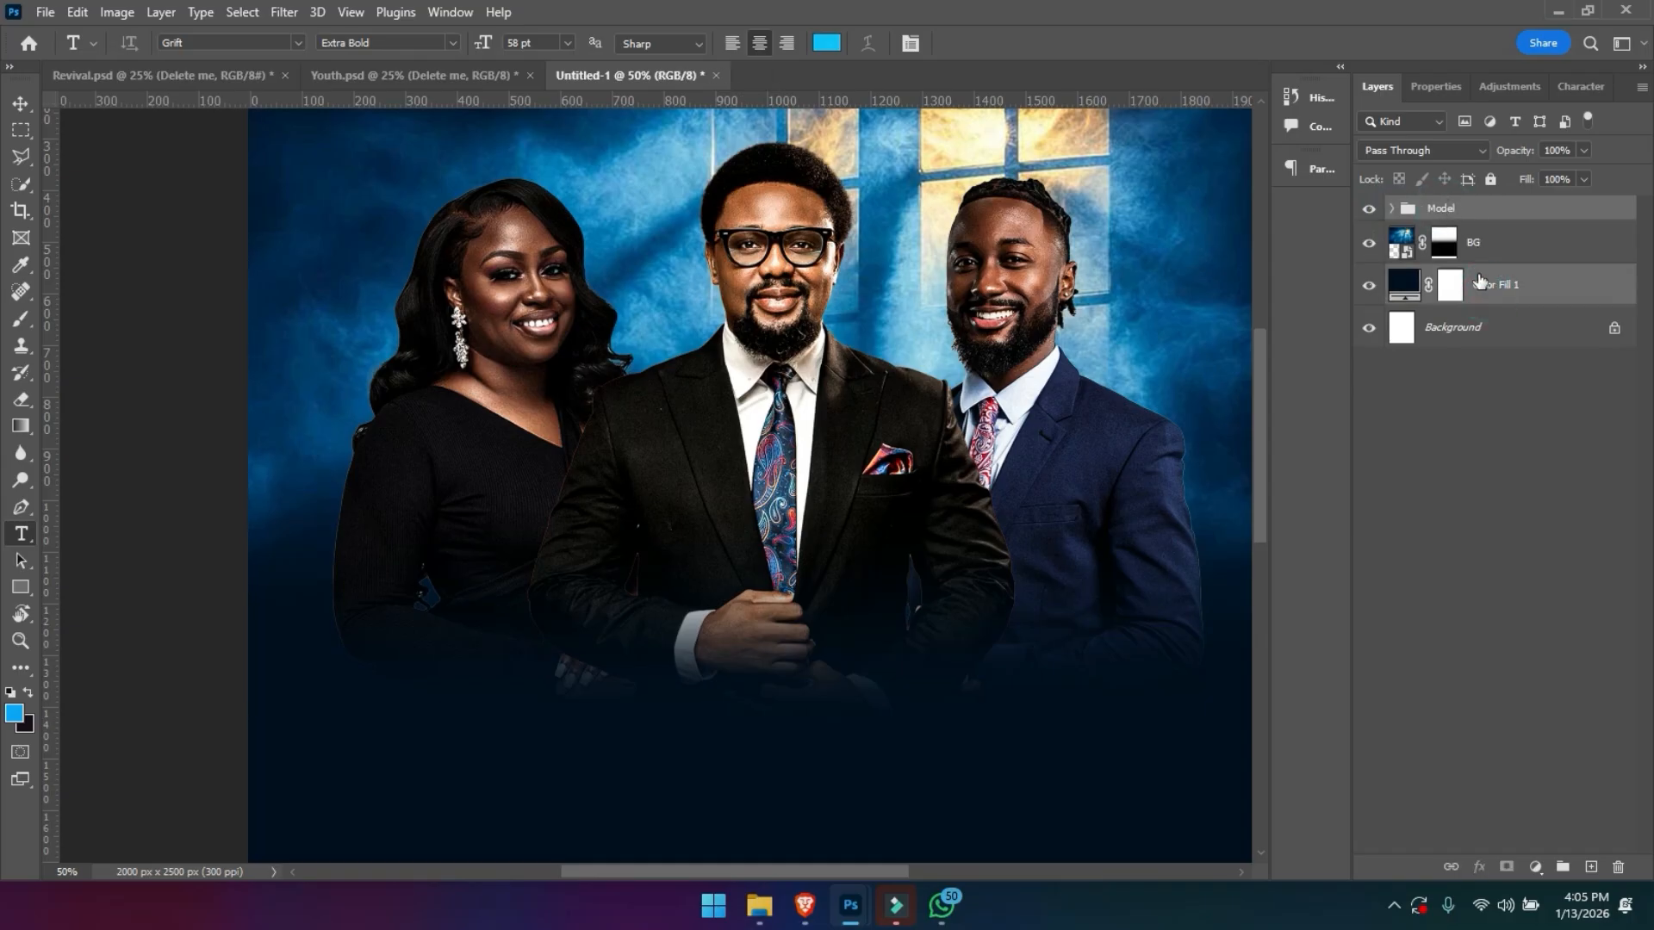
pyautogui.click(1481, 243)
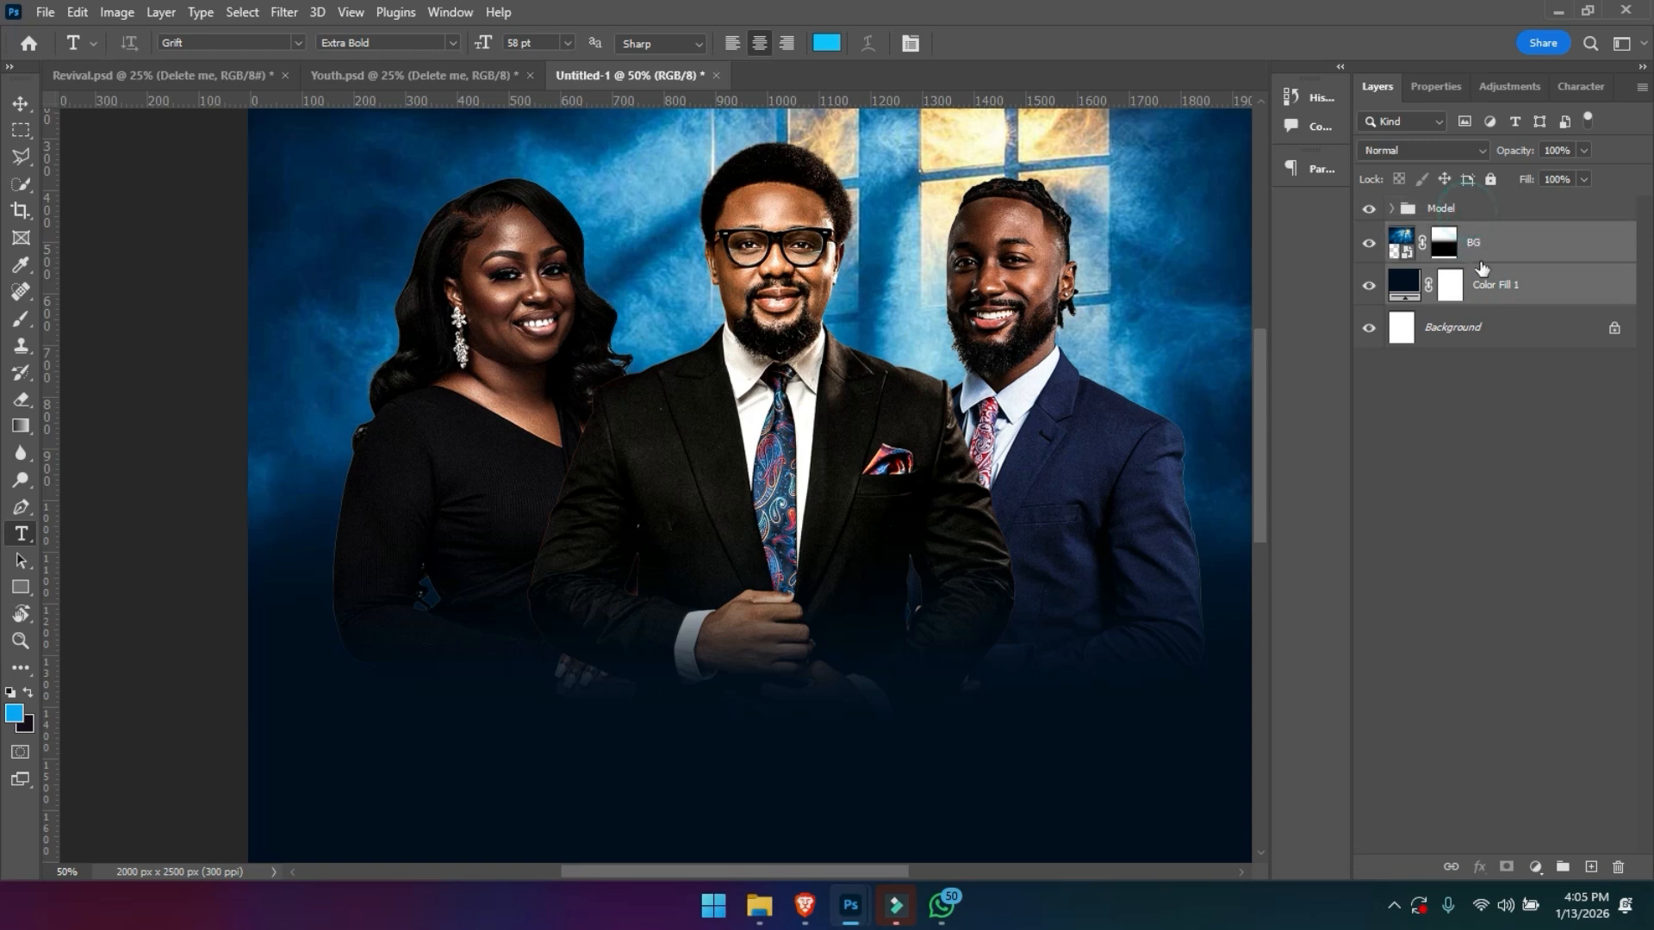
pyautogui.hotkey('ctrl', 'g')
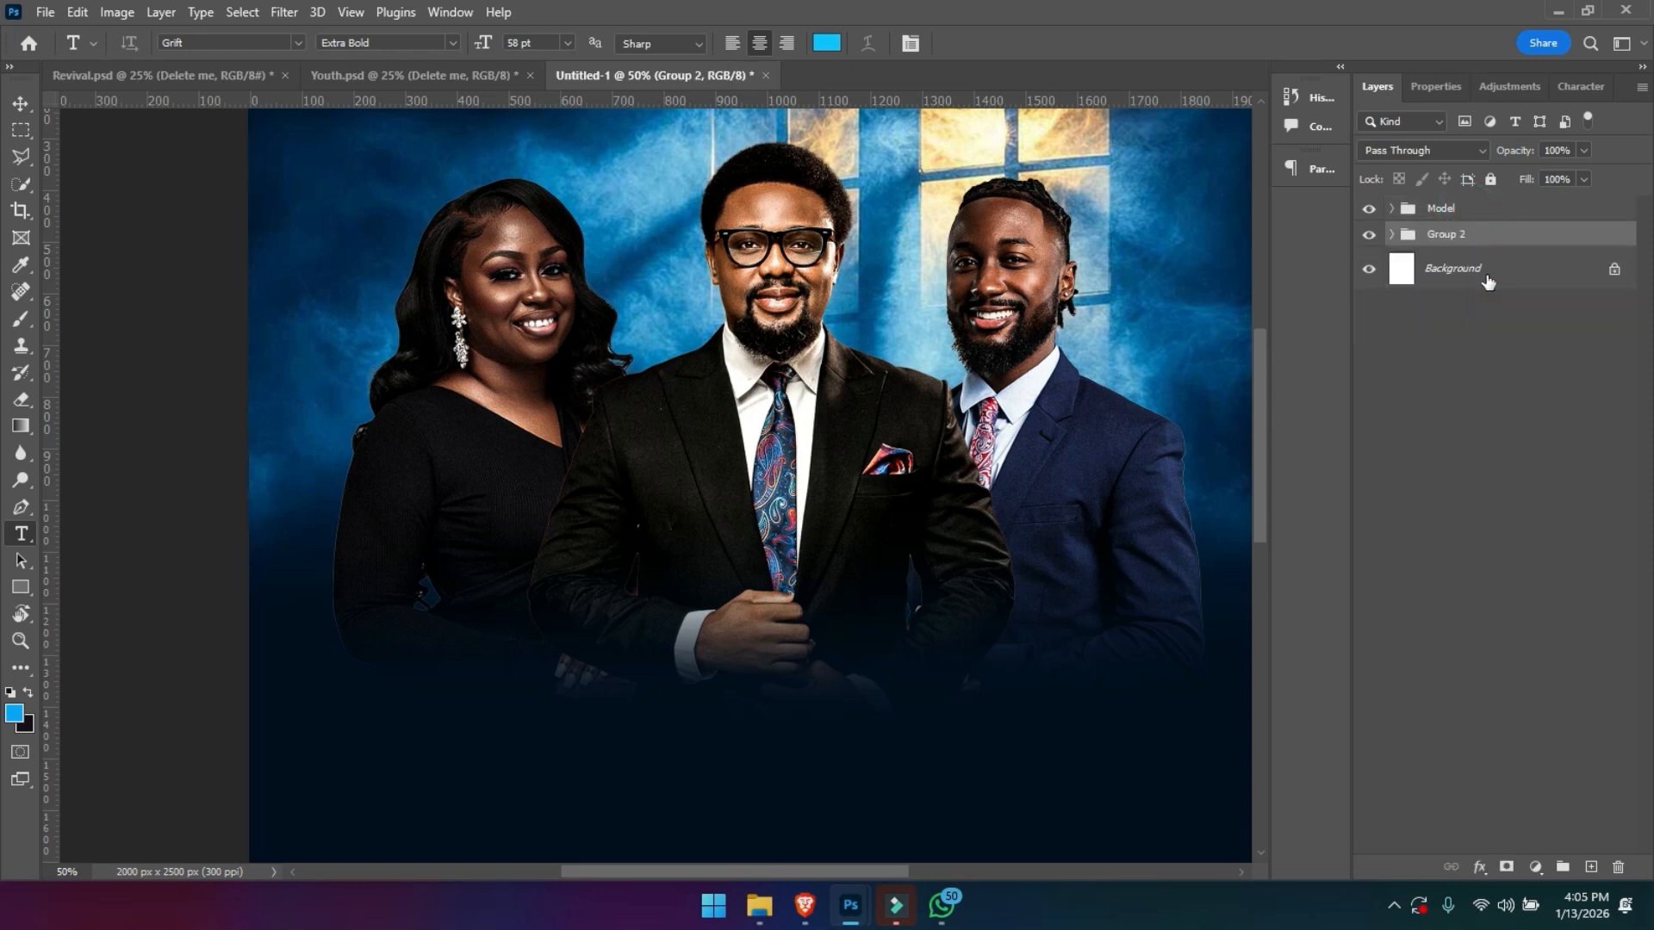
pyautogui.doubleClick(1447, 236)
pyautogui.press('Return')
# - Fully lock the BG and Model groups
pyautogui.click(1488, 180)
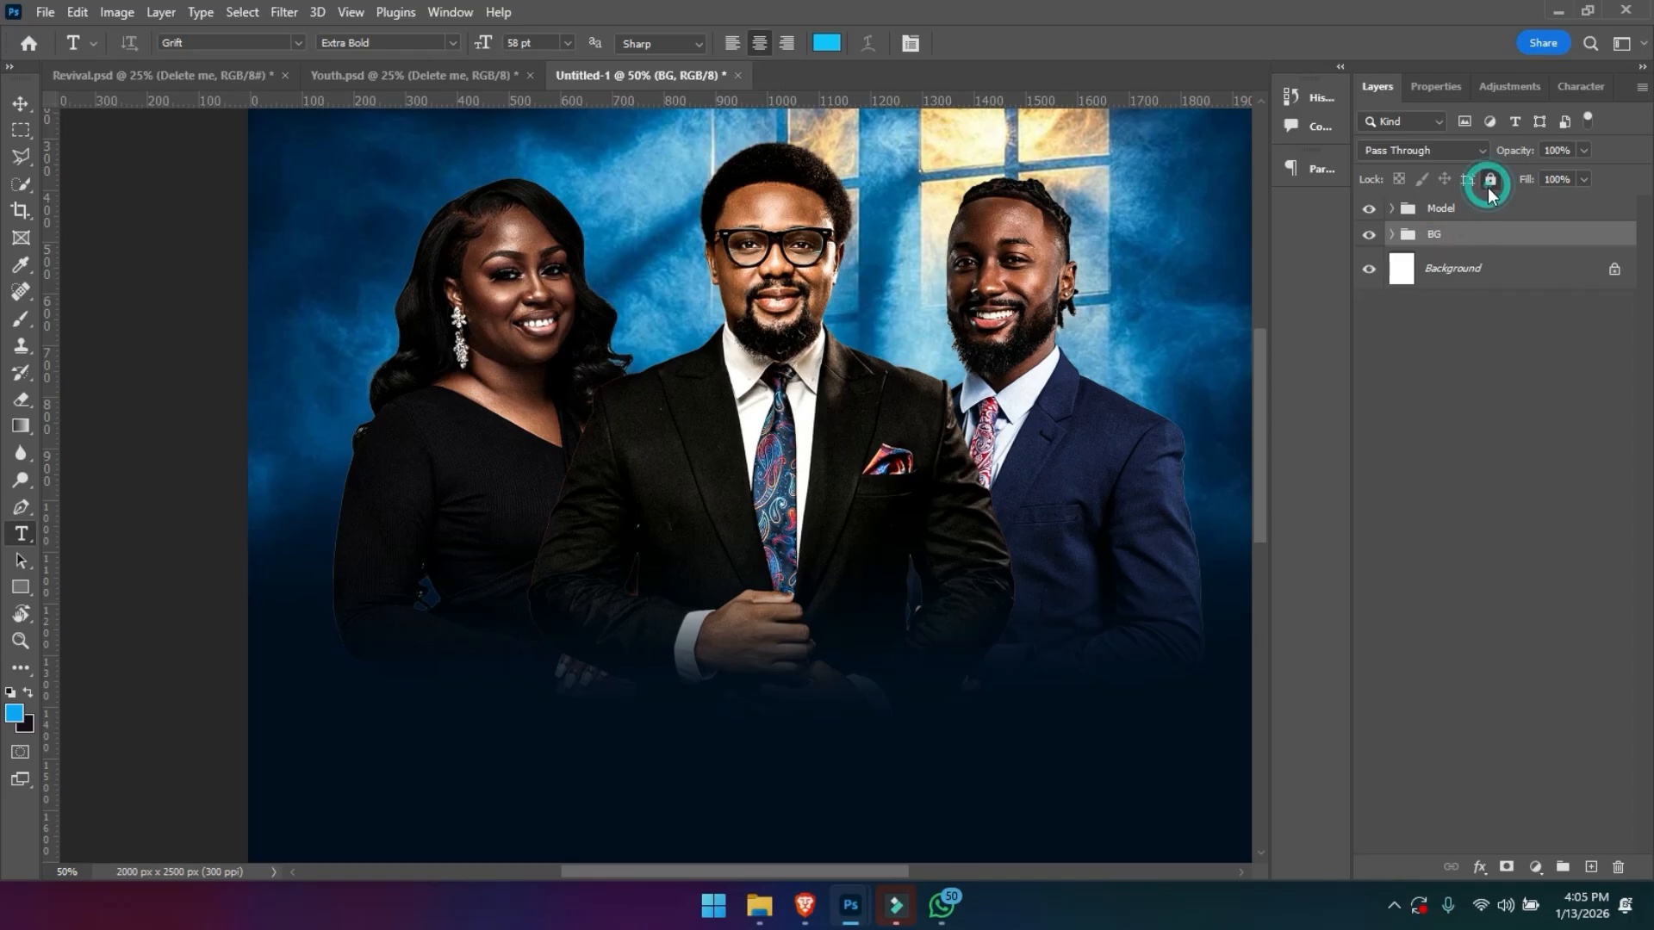
pyautogui.click(1456, 211)
pyautogui.click(1491, 180)
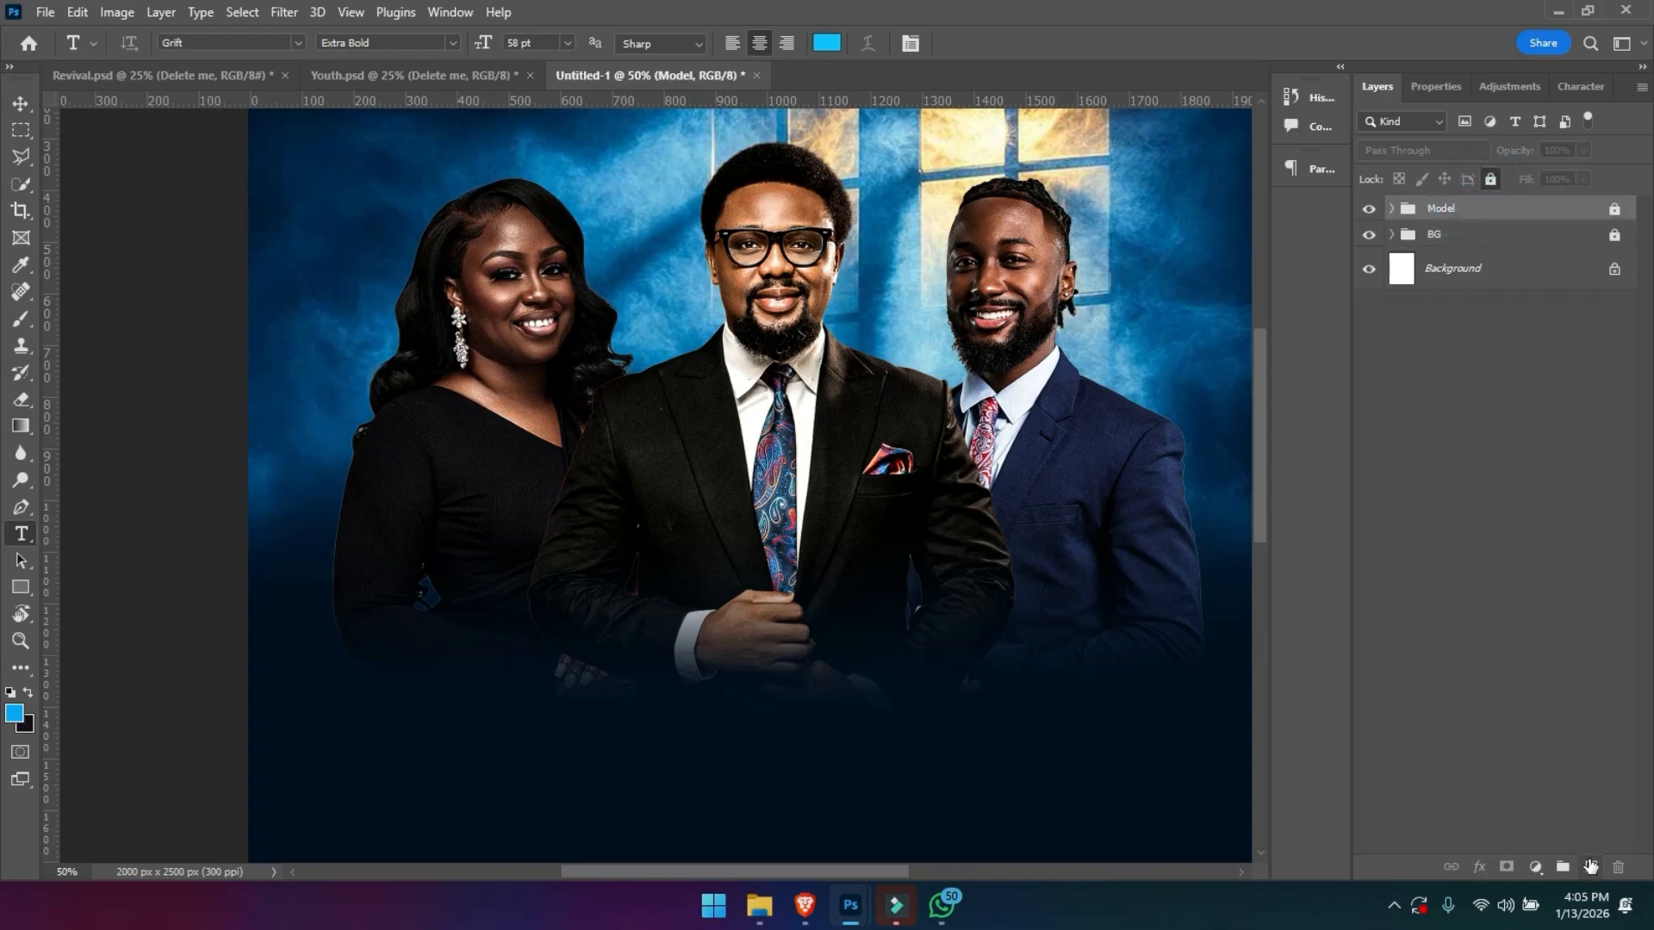
# - Add the title text "Behold" on a new layer above the Model group and colour it white, ffffff
pyautogui.click(1591, 867)
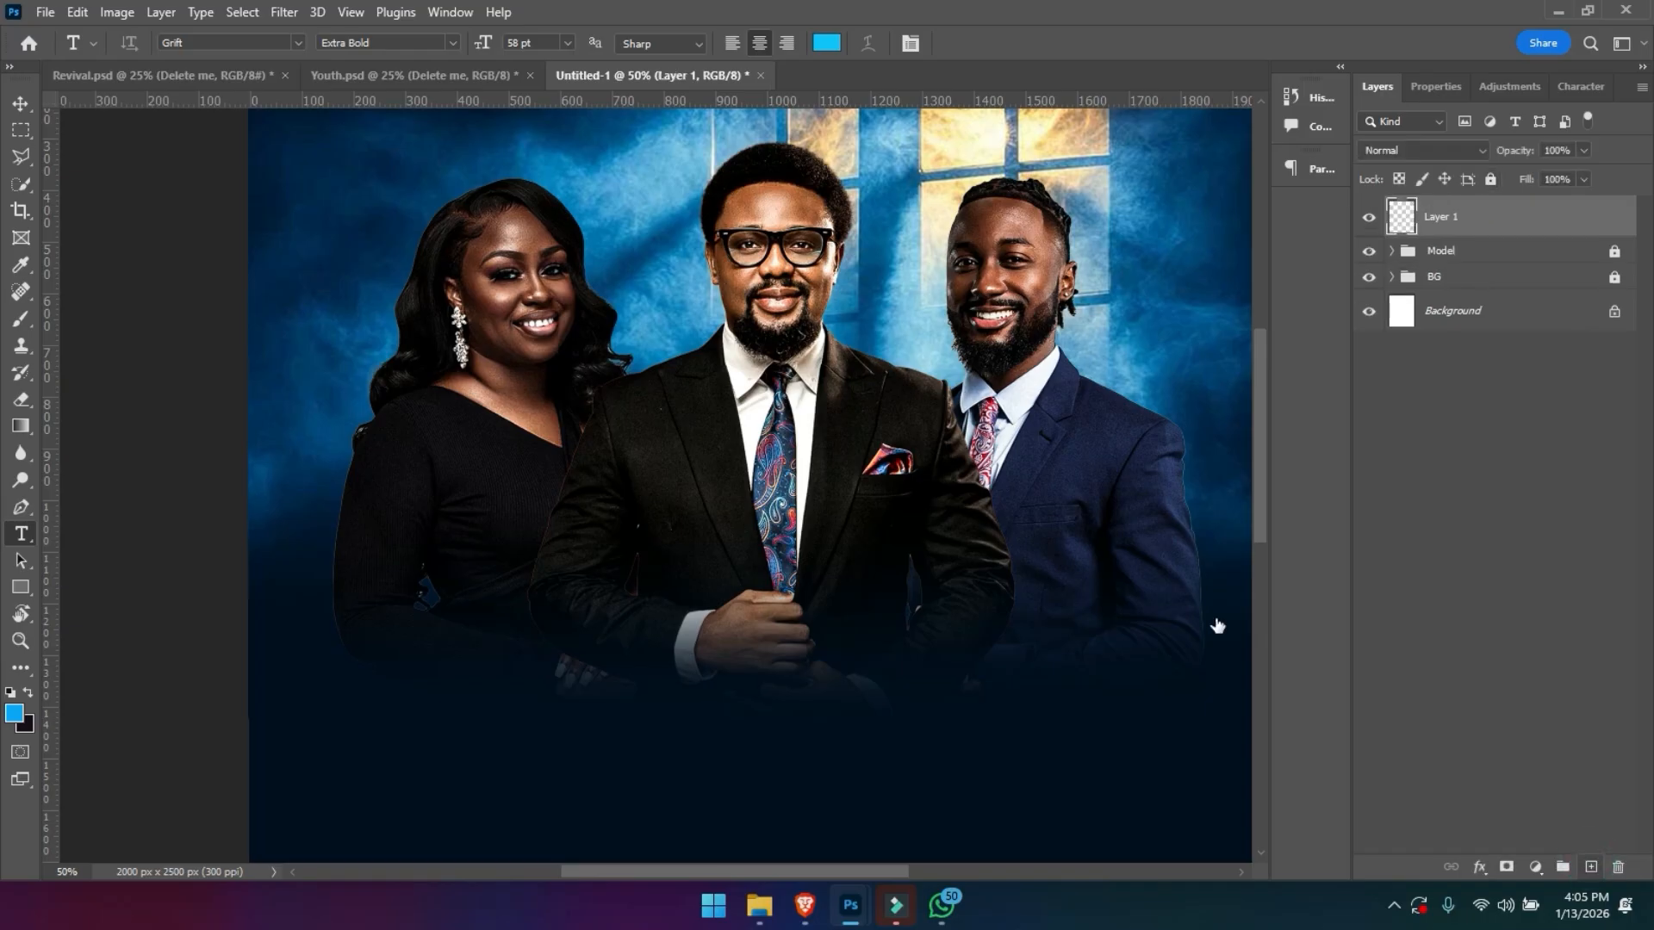
pyautogui.click(637, 633)
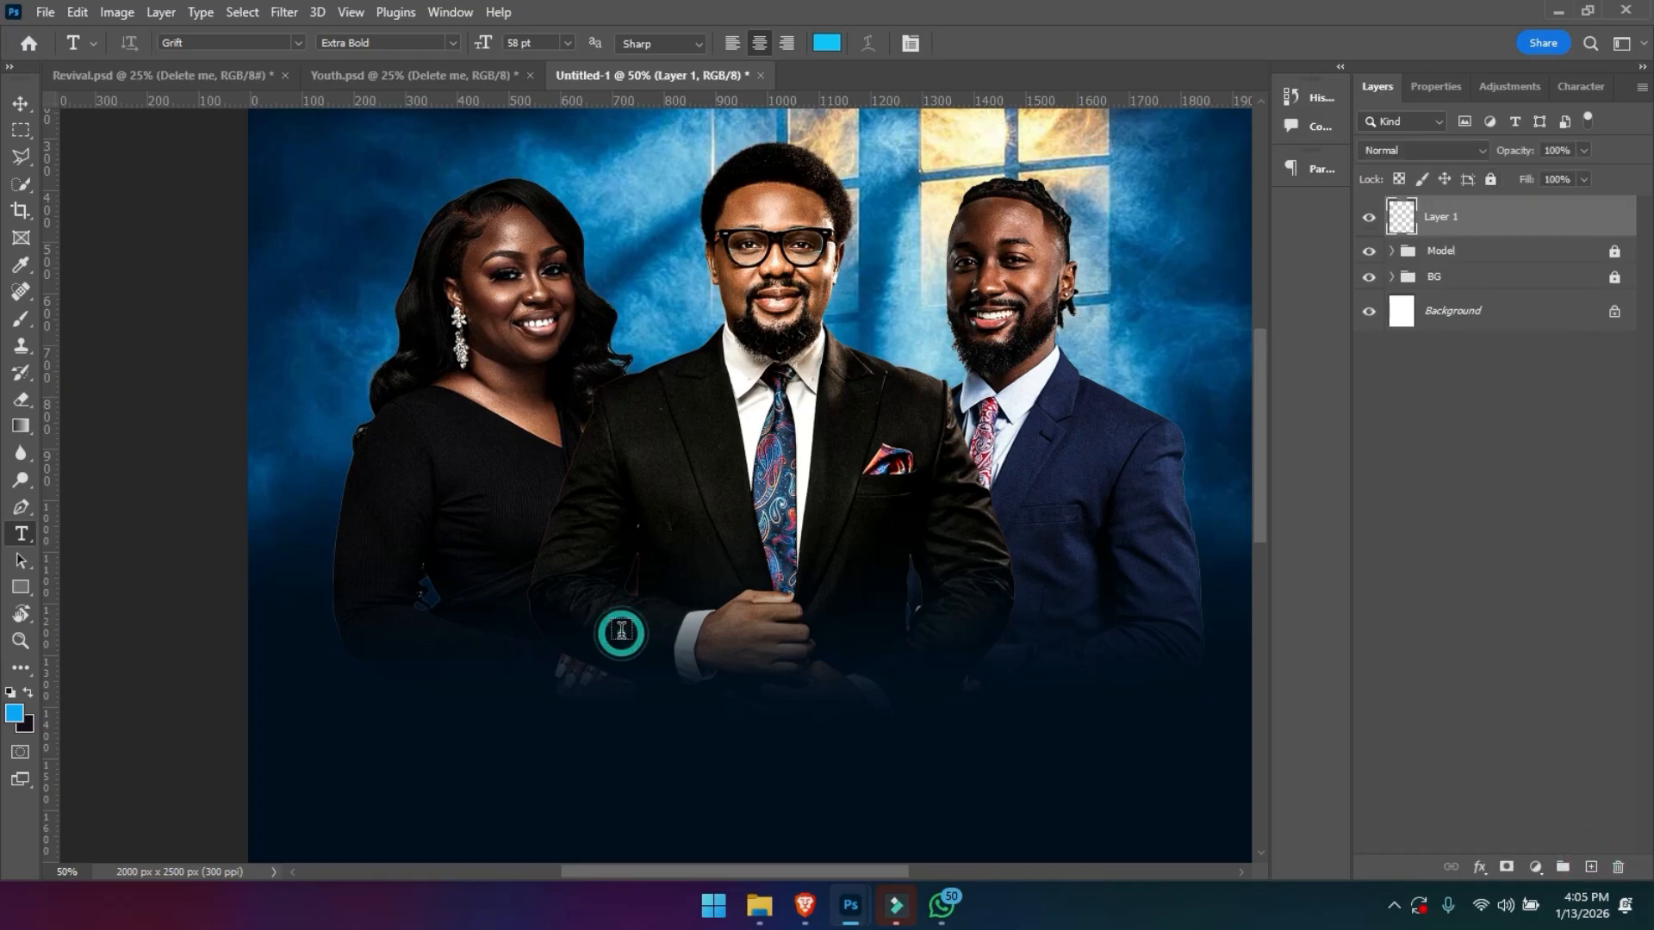
pyautogui.write('Behold')
pyautogui.hotkey('ctrl', 'a')
pyautogui.click(825, 45)
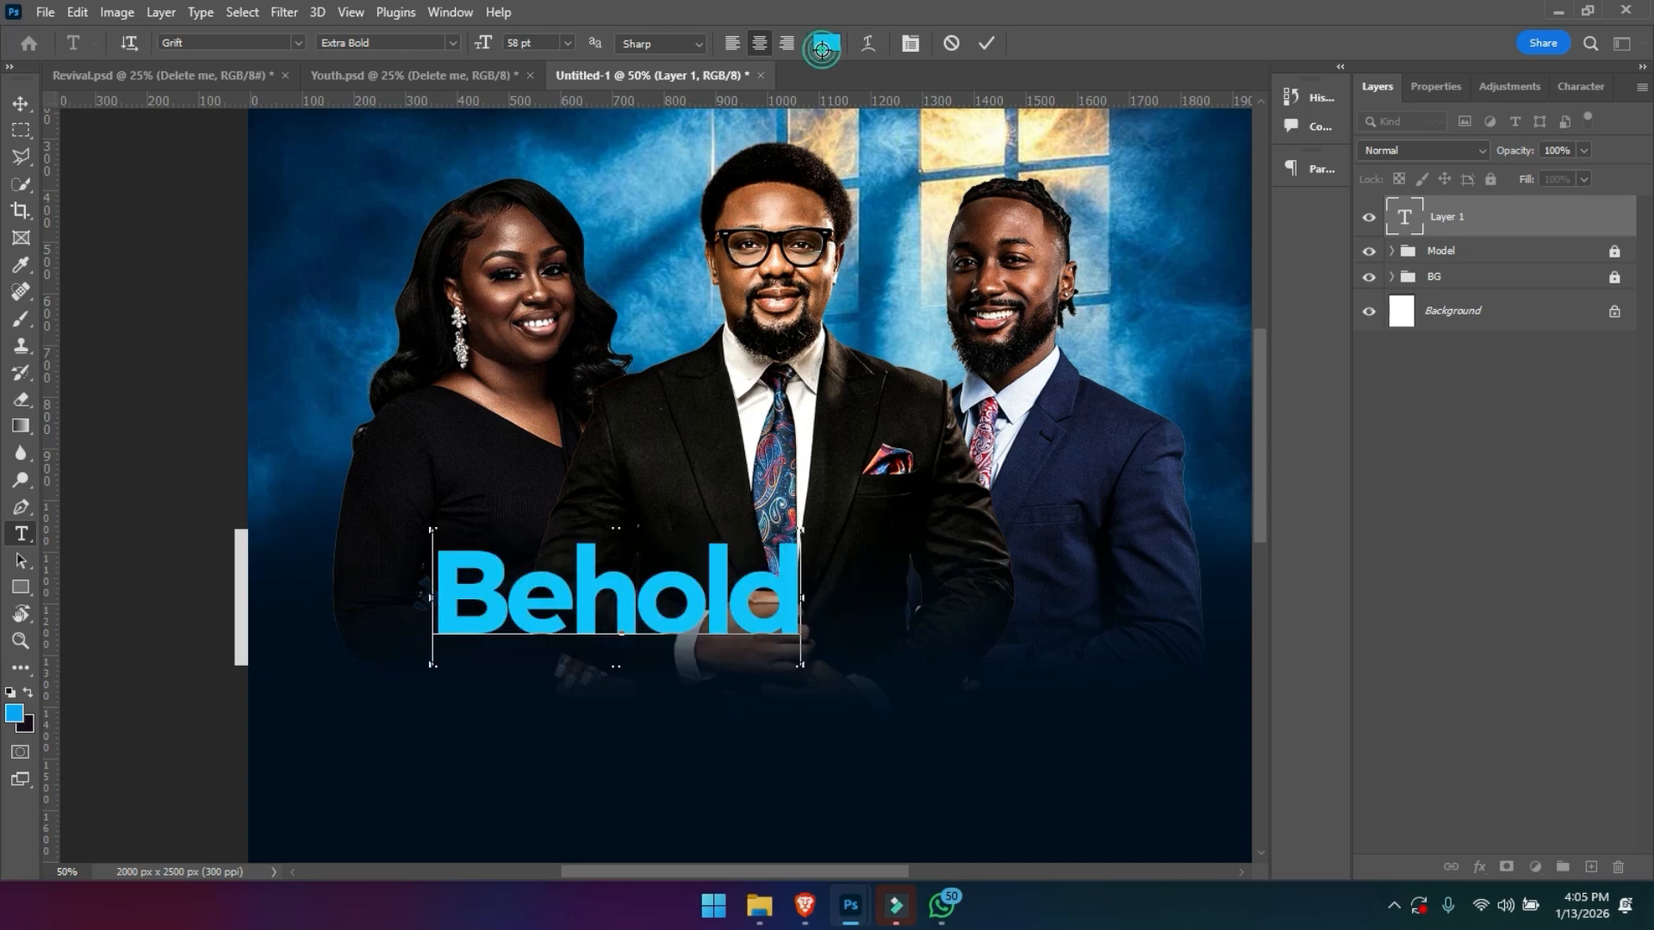
pyautogui.write('ffffff')
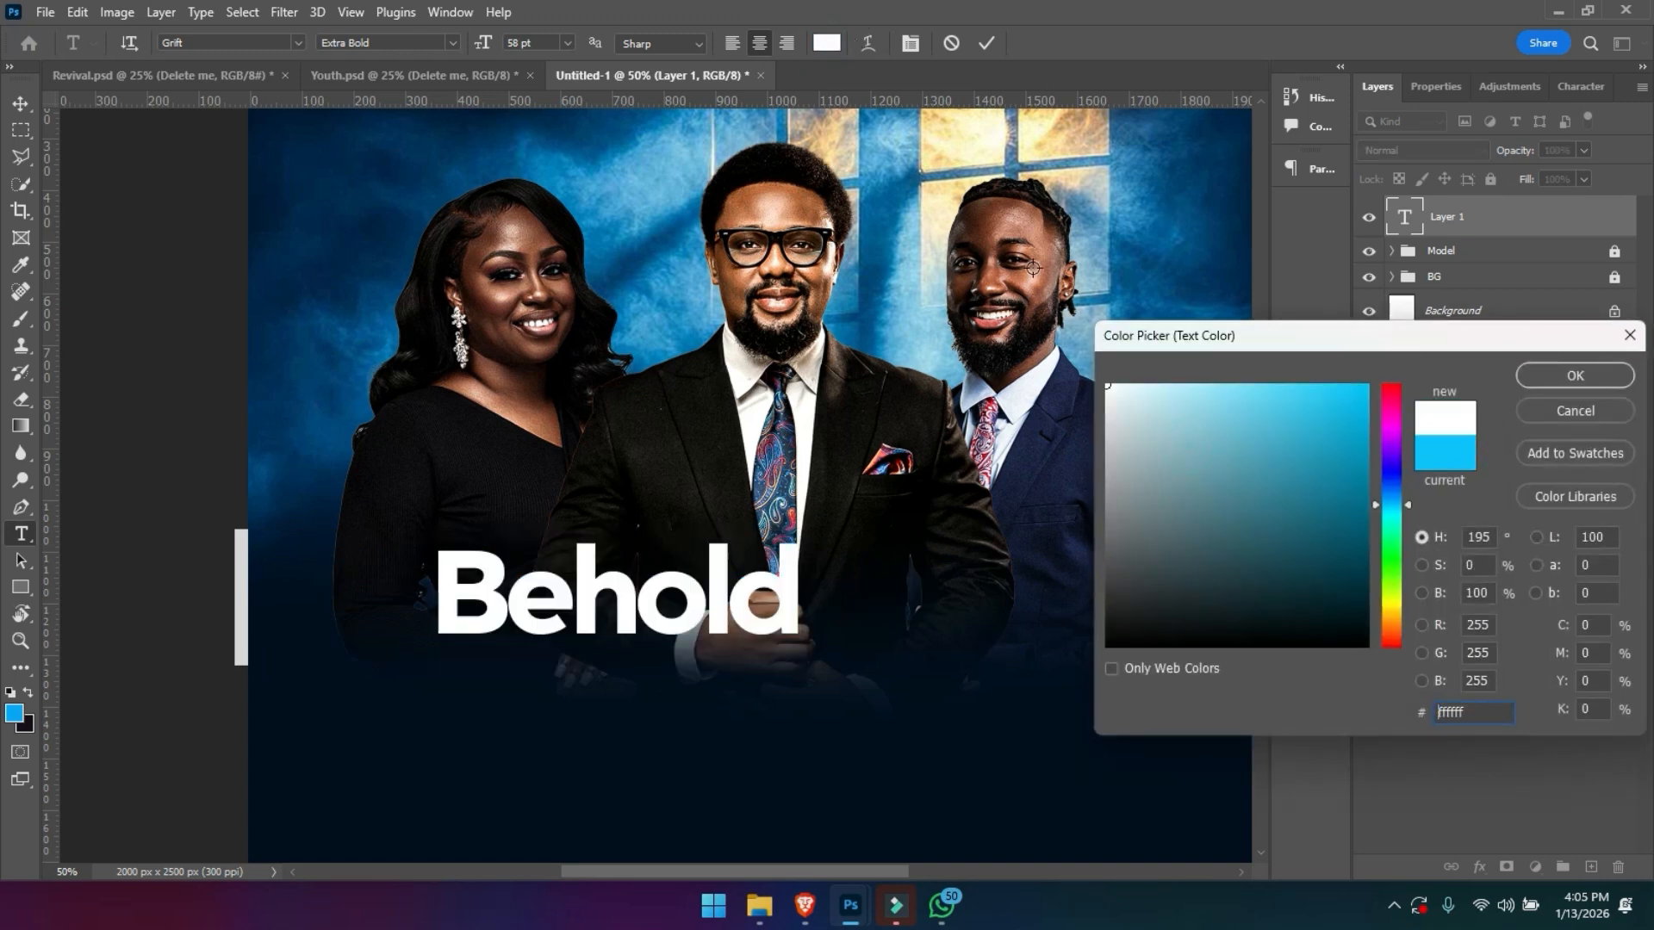
pyautogui.press('Return')
# - Set the Behold title to 82 pt, centre it across the flyer and place a duplicate directly below it
pyautogui.moveTo(482, 44); pyautogui.dragTo(509, 50)
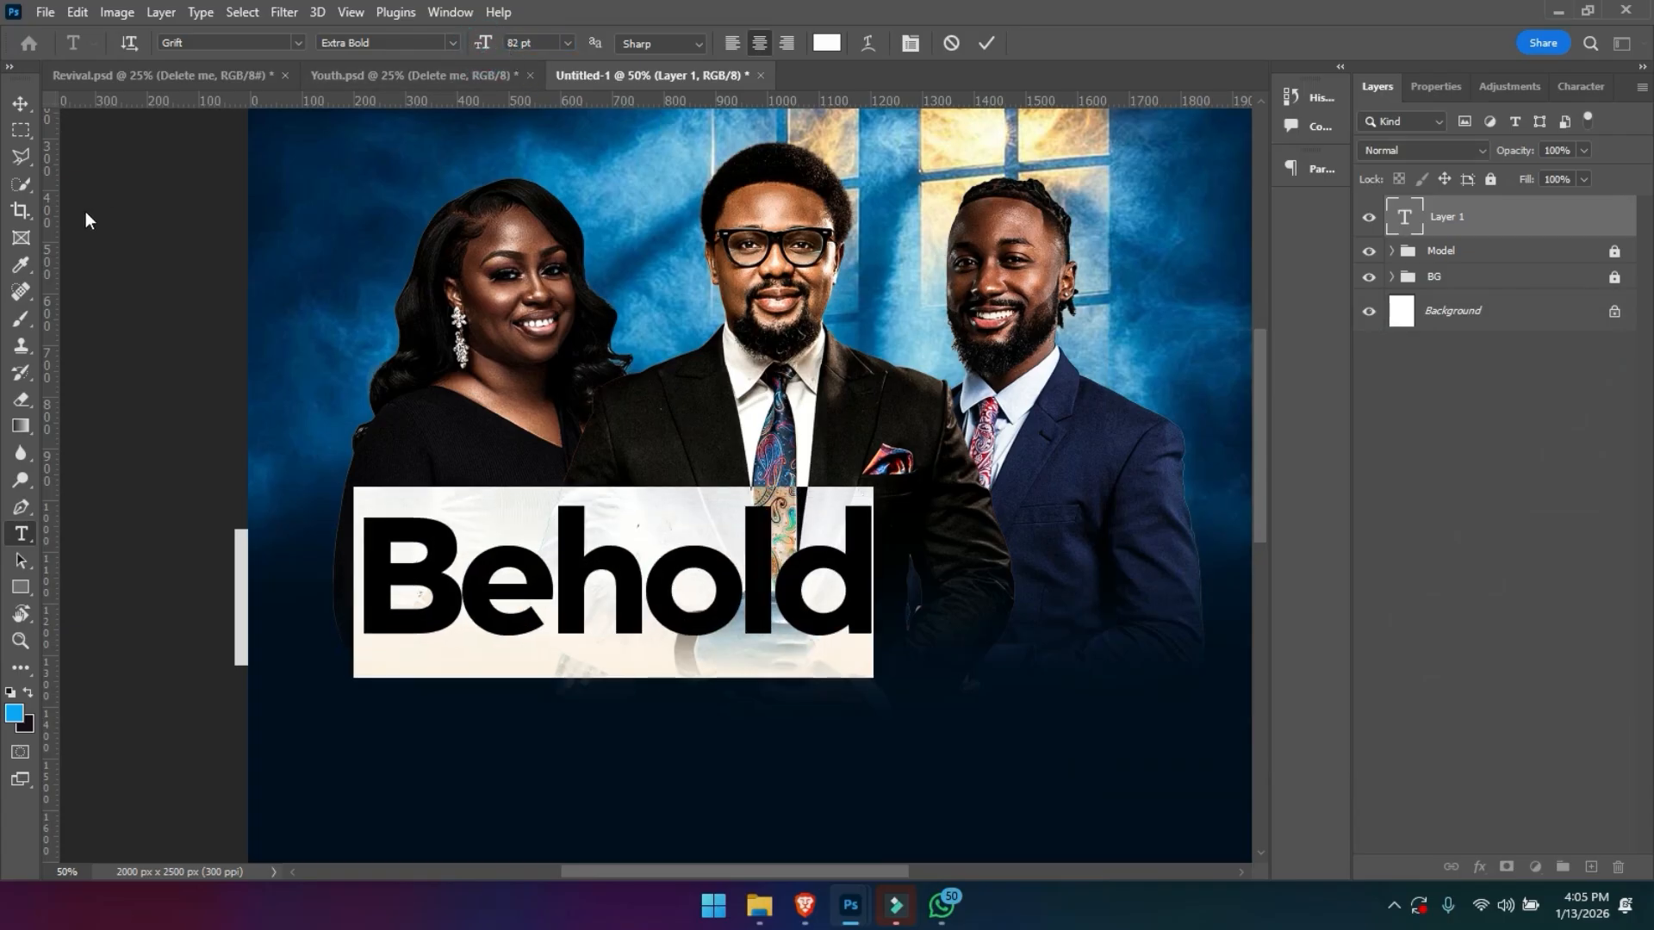
pyautogui.click(19, 102)
pyautogui.moveTo(569, 597); pyautogui.dragTo(686, 614)
pyautogui.hotkey('ctrl', '-')
# - Replace the wording of the lower Behold copy with "New Dawn", turning off All Caps for the letters after the N
pyautogui.doubleClick(686, 605)
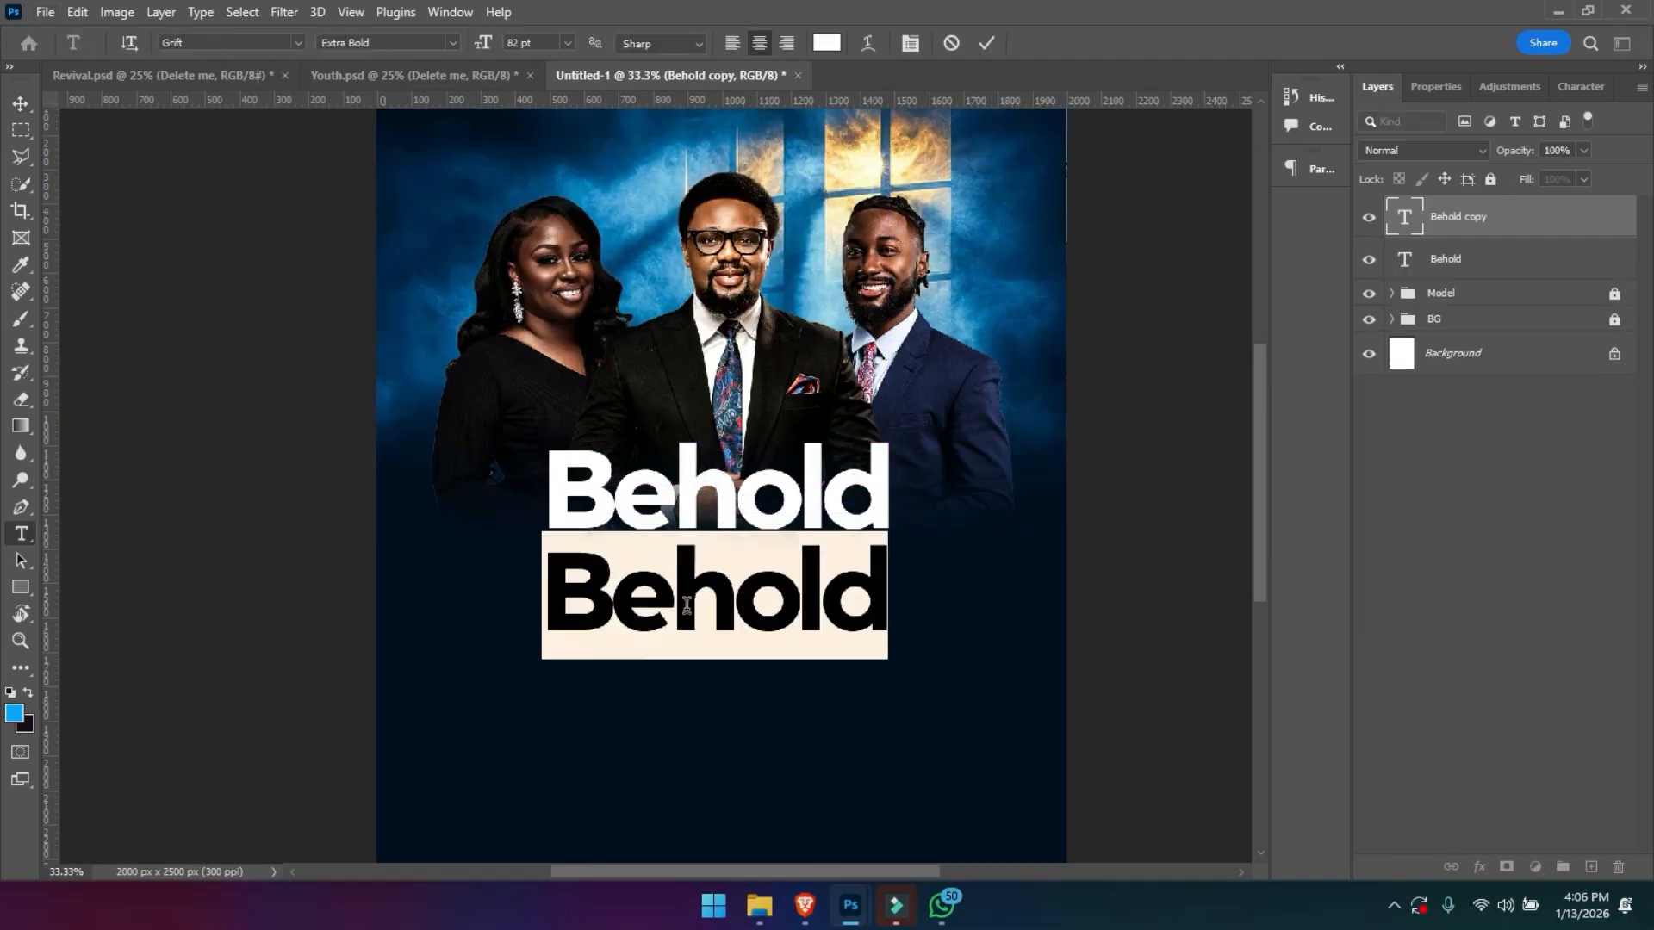
pyautogui.write('NEW')
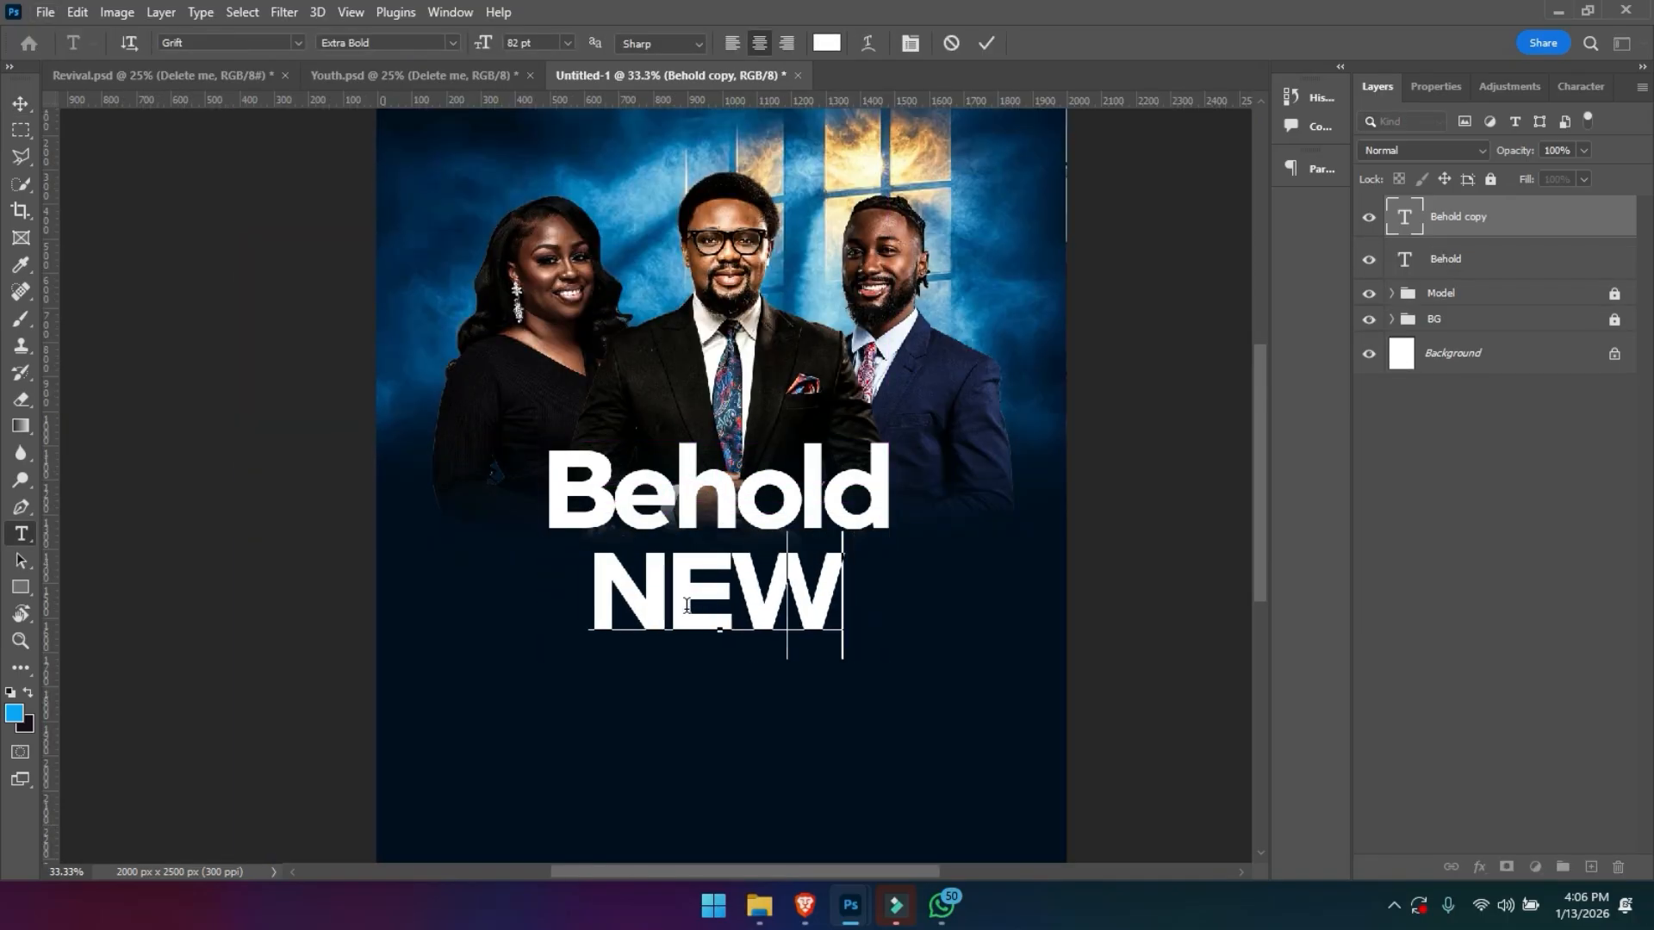
pyautogui.press('BackSpace')
pyautogui.press('BackSpace')
pyautogui.write('EW')
pyautogui.press('BackSpace')
pyautogui.press('BackSpace')
pyautogui.write('E')
pyautogui.press('BackSpace')
pyautogui.click(1435, 86)
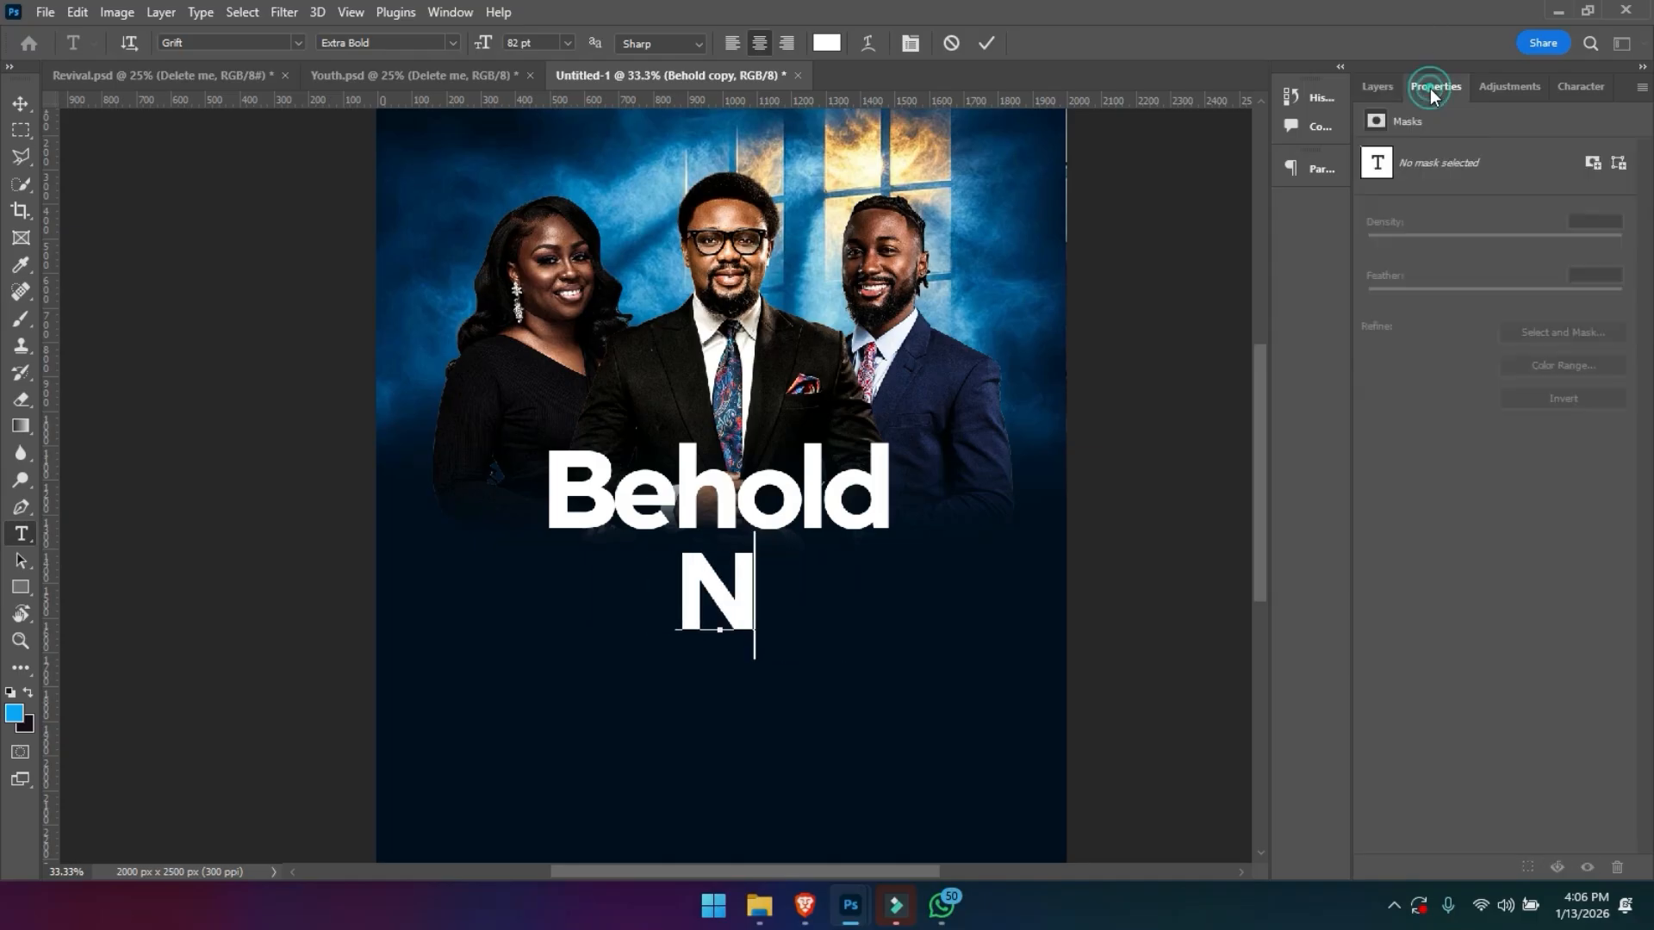
pyautogui.click(1375, 504)
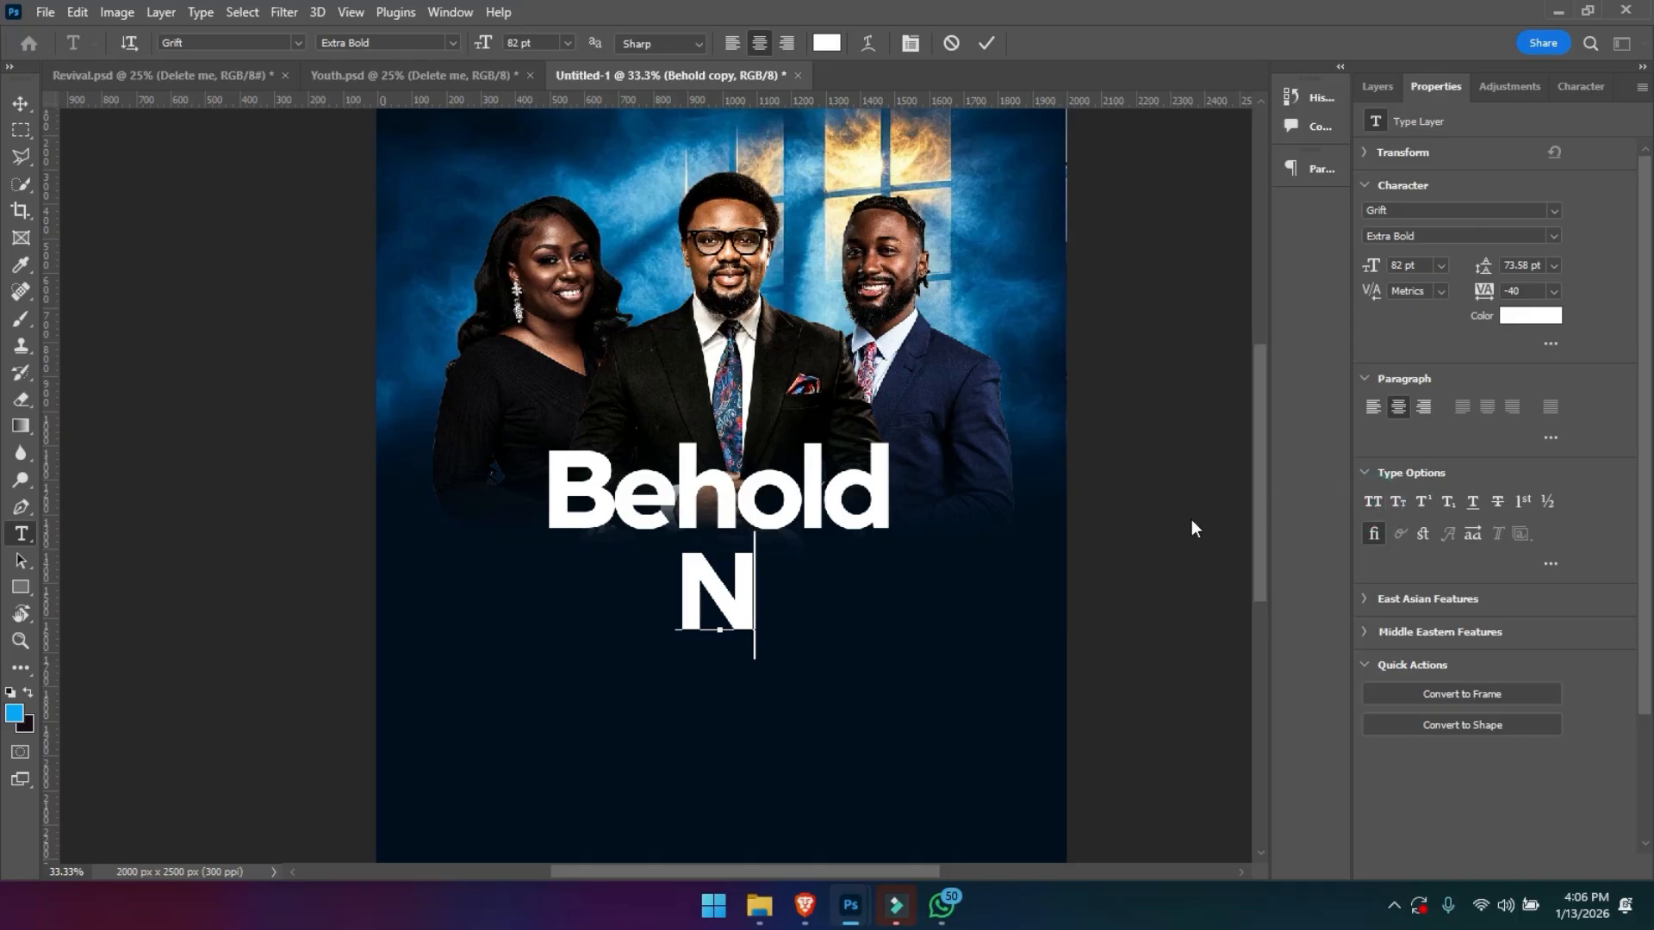
pyautogui.write('ew Dawn')
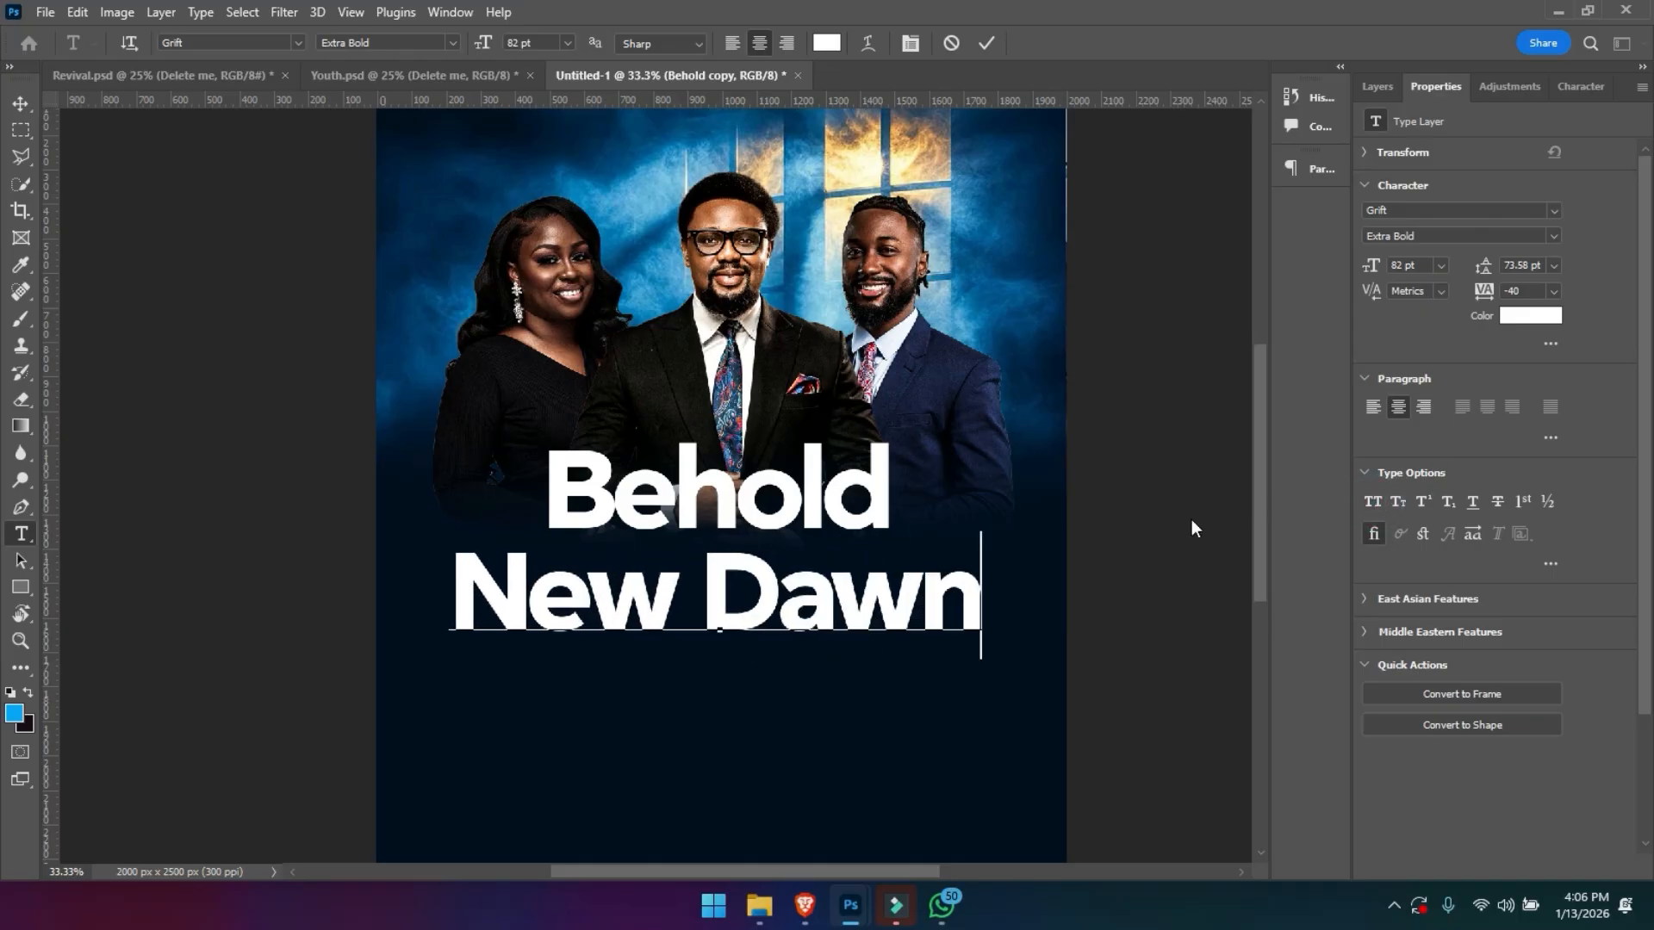
# - Reduce the New Dawn text to 67 pt and move it up closer beneath Behold
pyautogui.hotkey('ctrl', 'a')
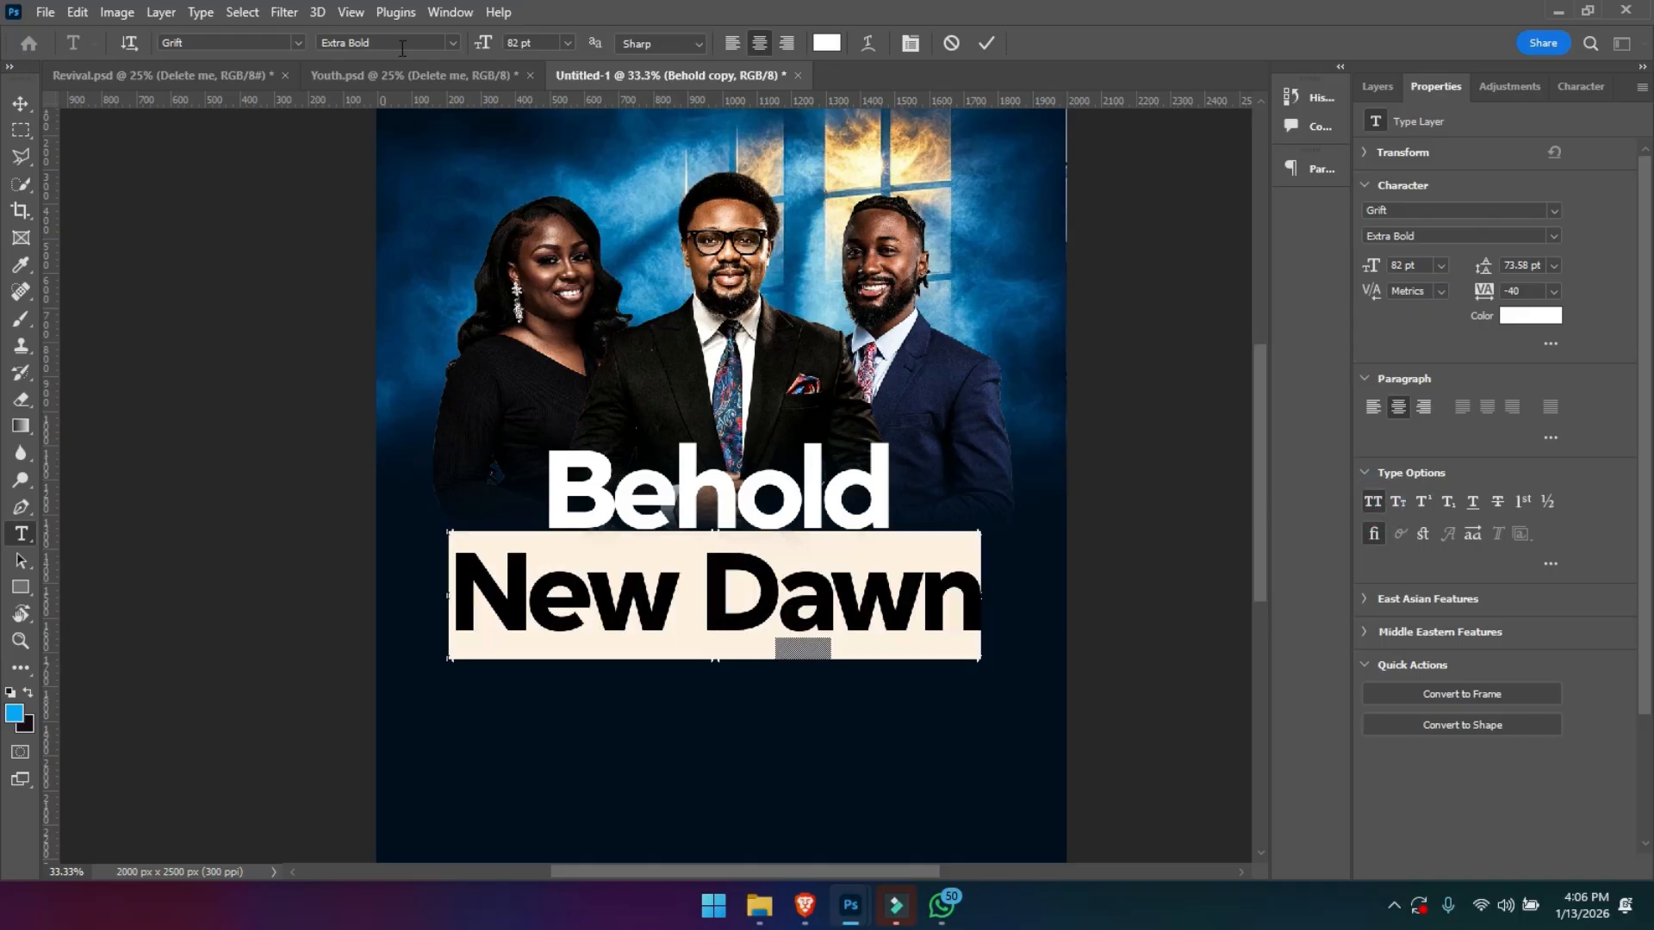
pyautogui.moveTo(479, 52); pyautogui.dragTo(464, 71)
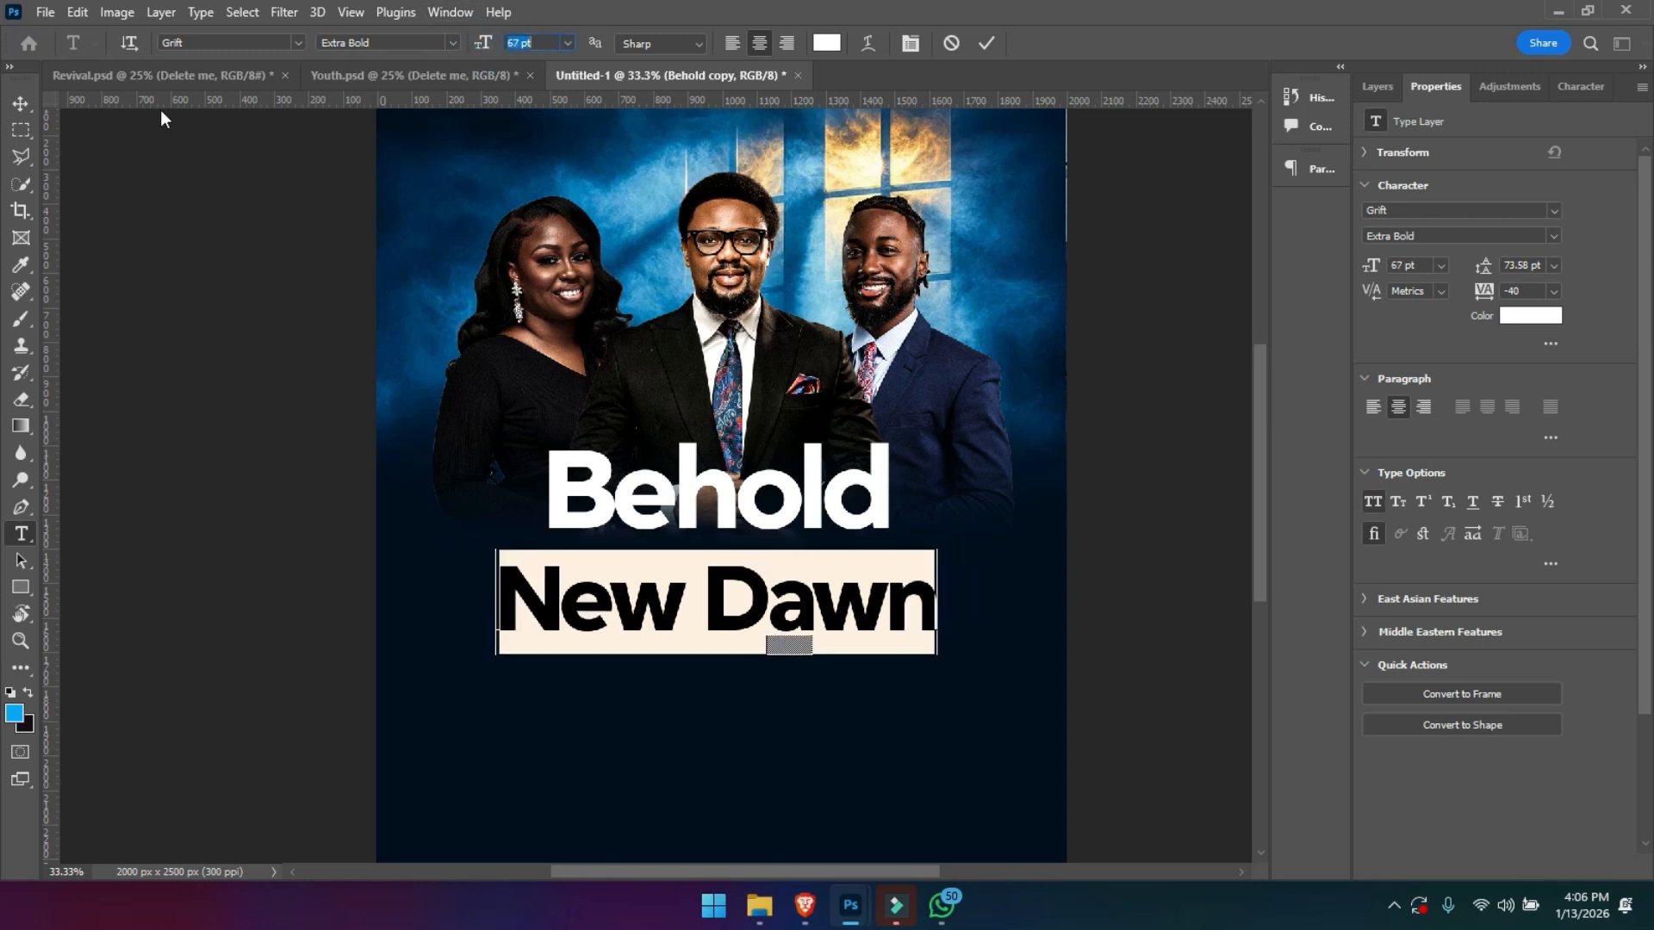
pyautogui.click(20, 104)
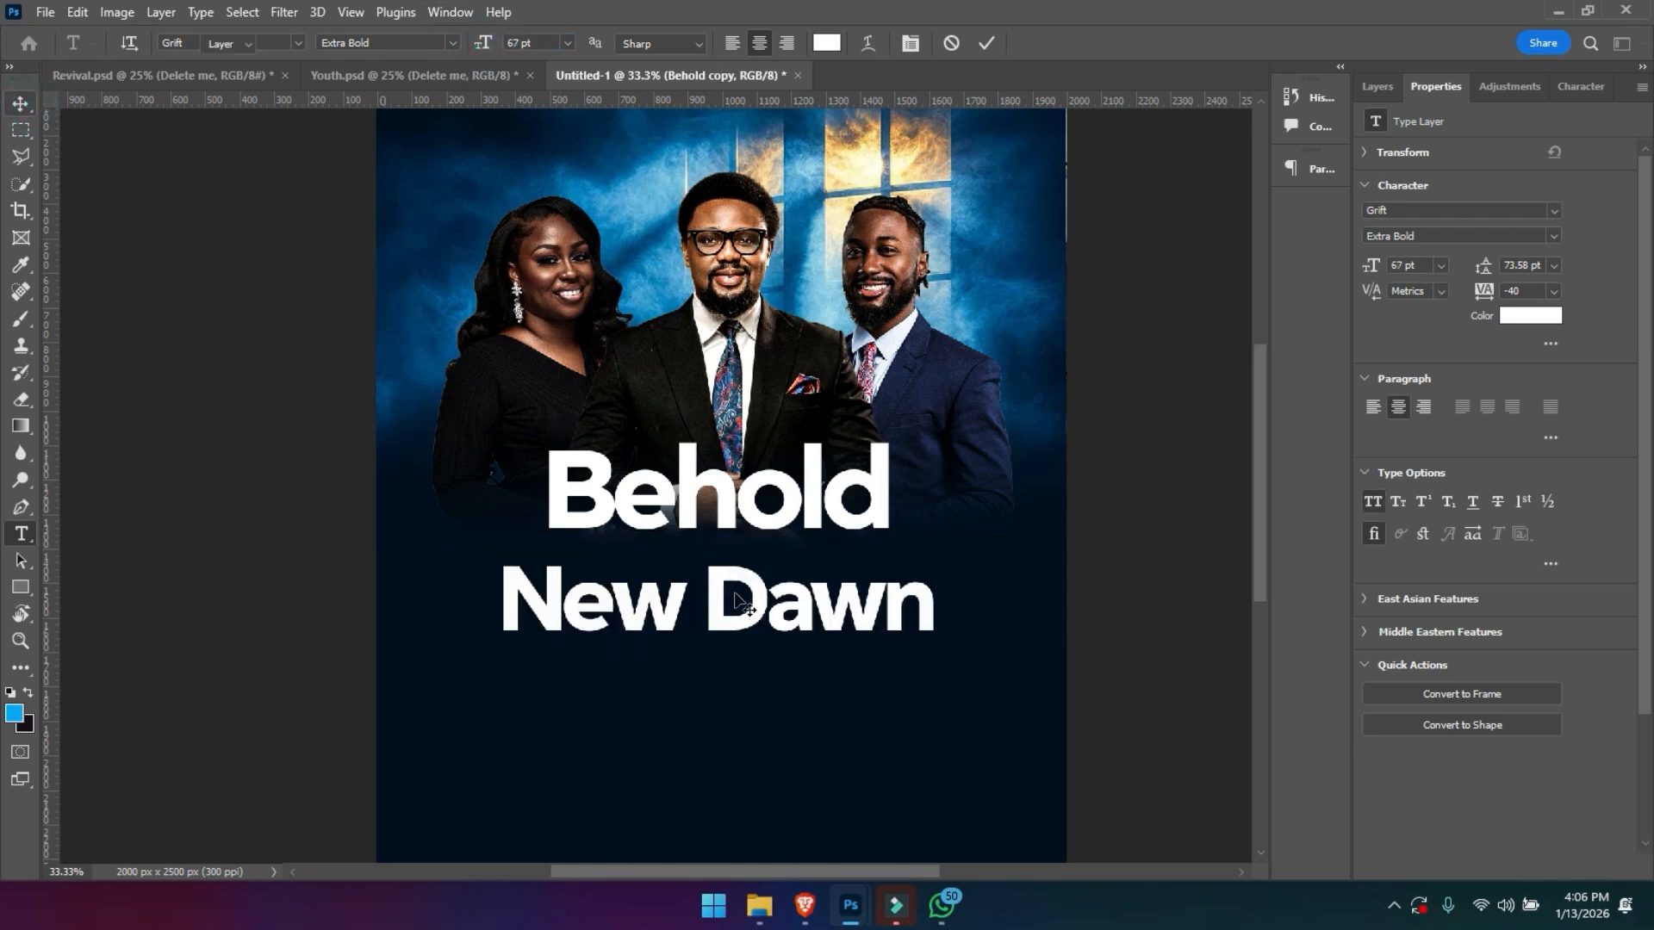
pyautogui.moveTo(770, 626); pyautogui.dragTo(767, 607)
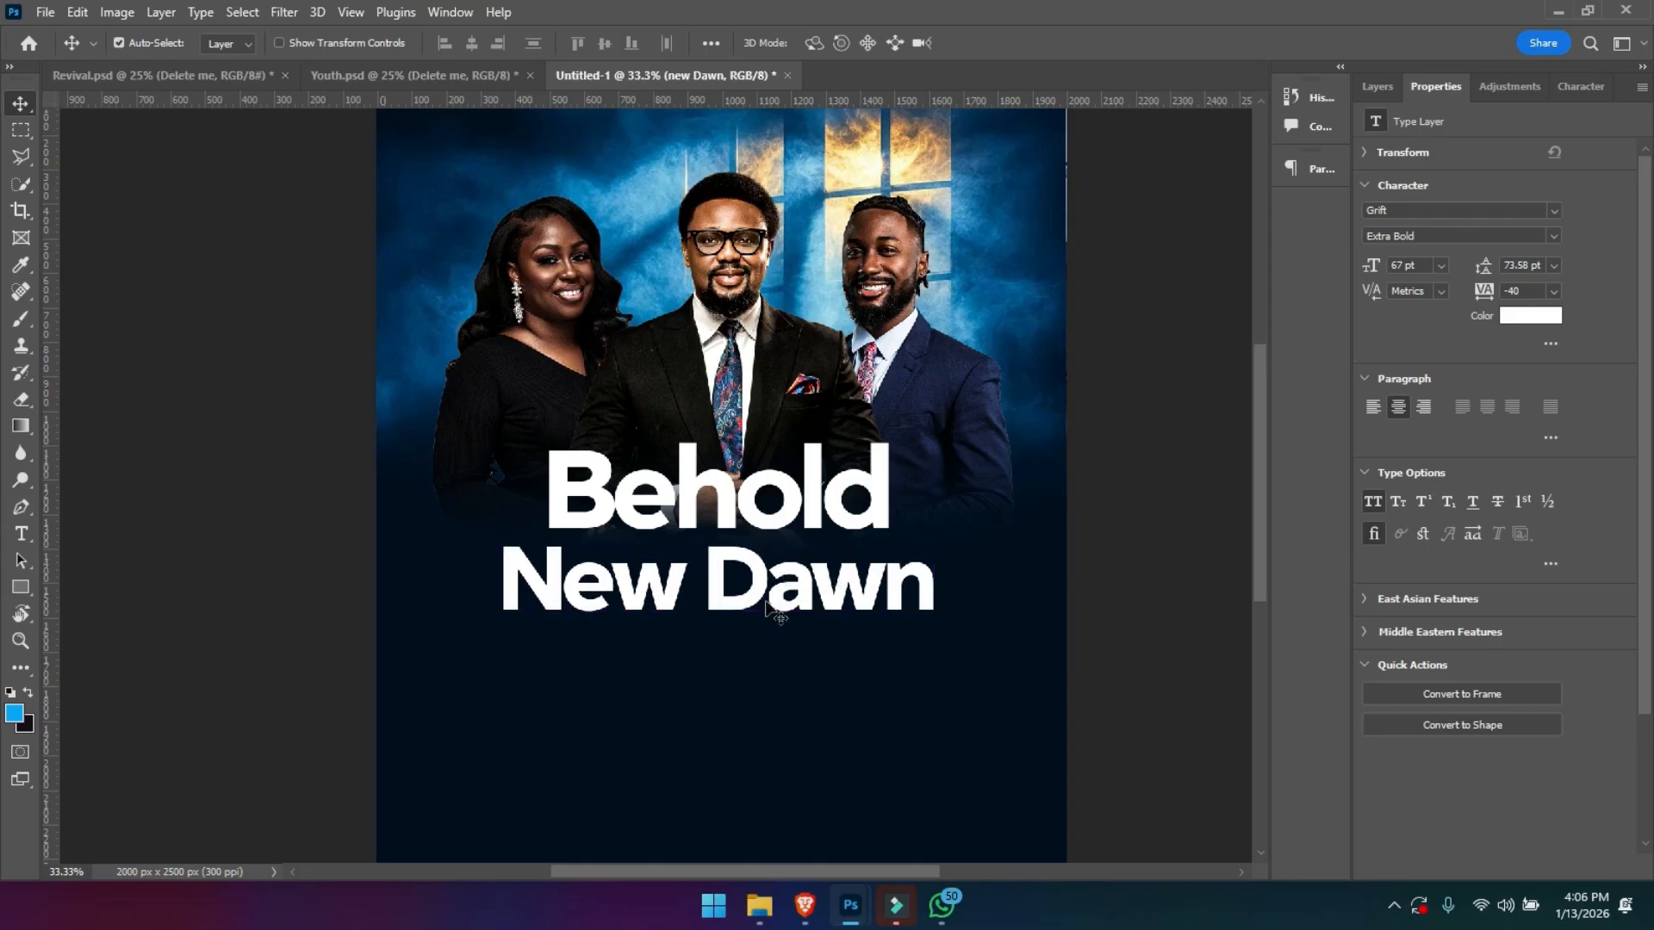
# - Group the new Dawn and Behold text layers together
pyautogui.press('z')
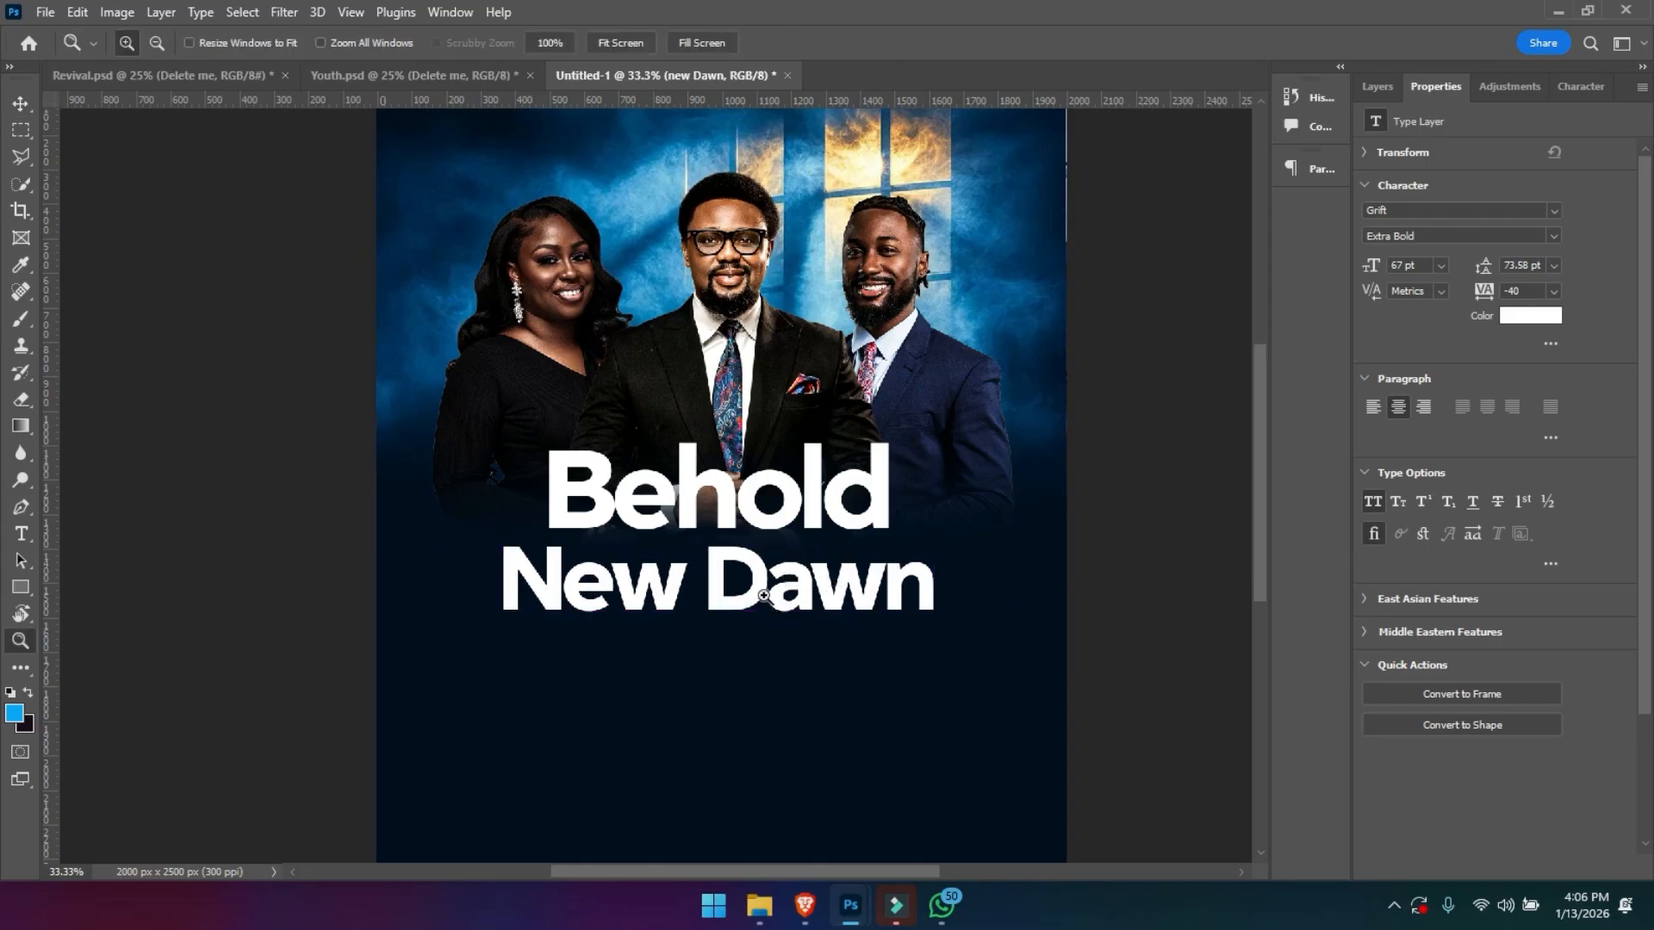
pyautogui.click(673, 535)
pyautogui.click(672, 535)
pyautogui.click(672, 535)
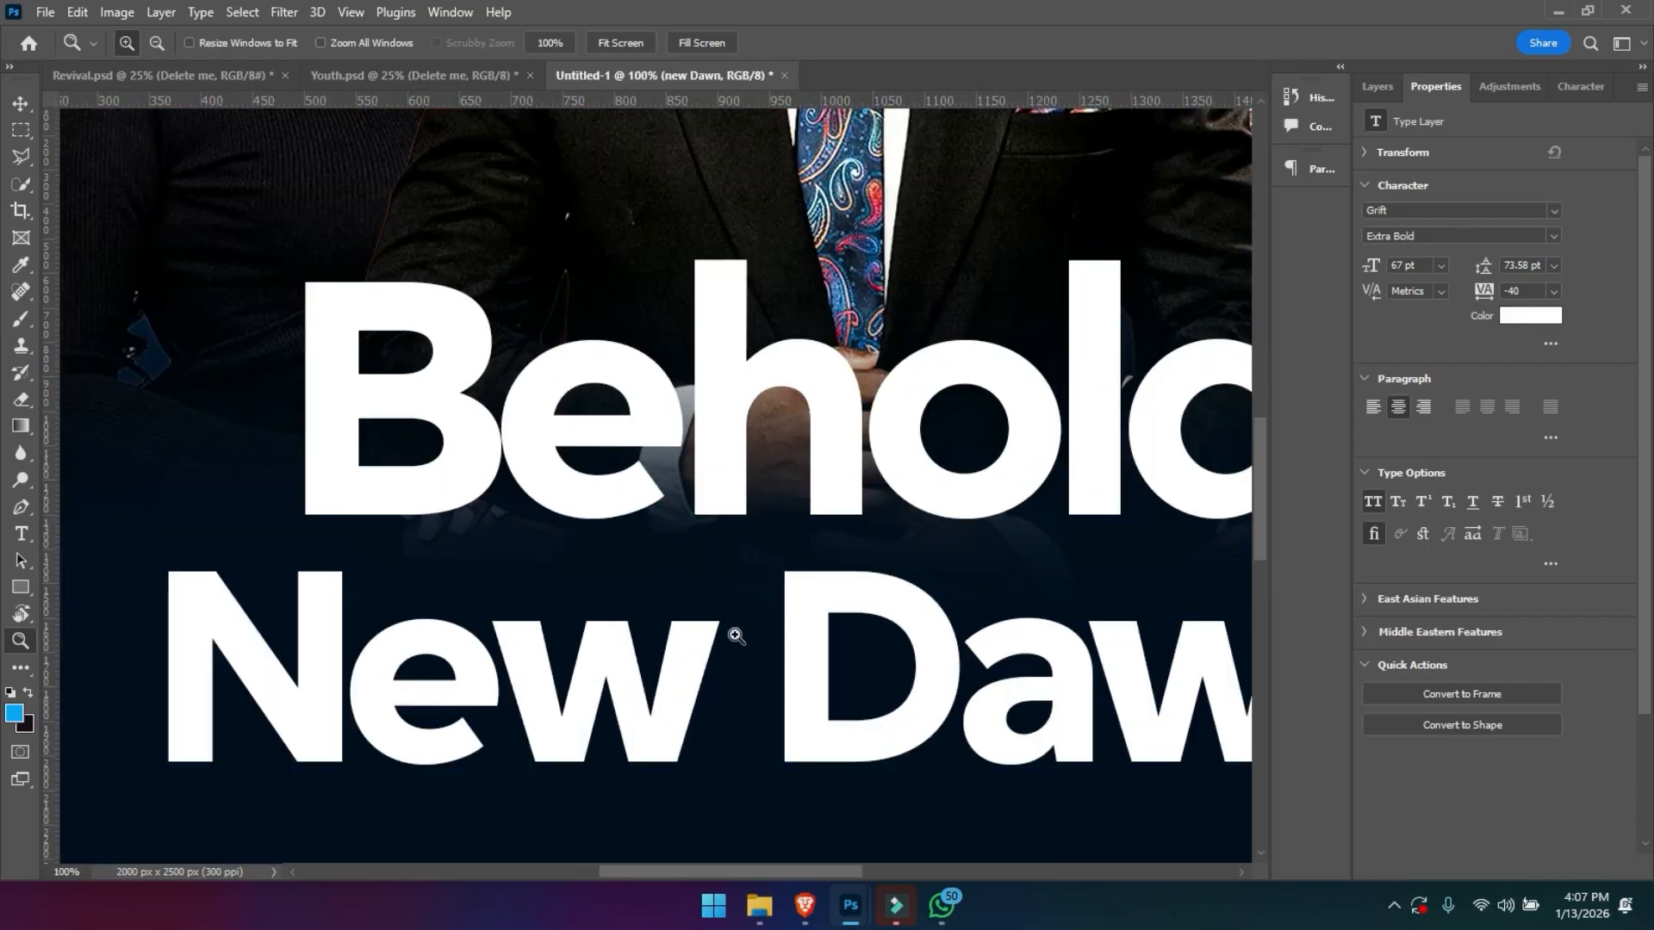
pyautogui.press('v')
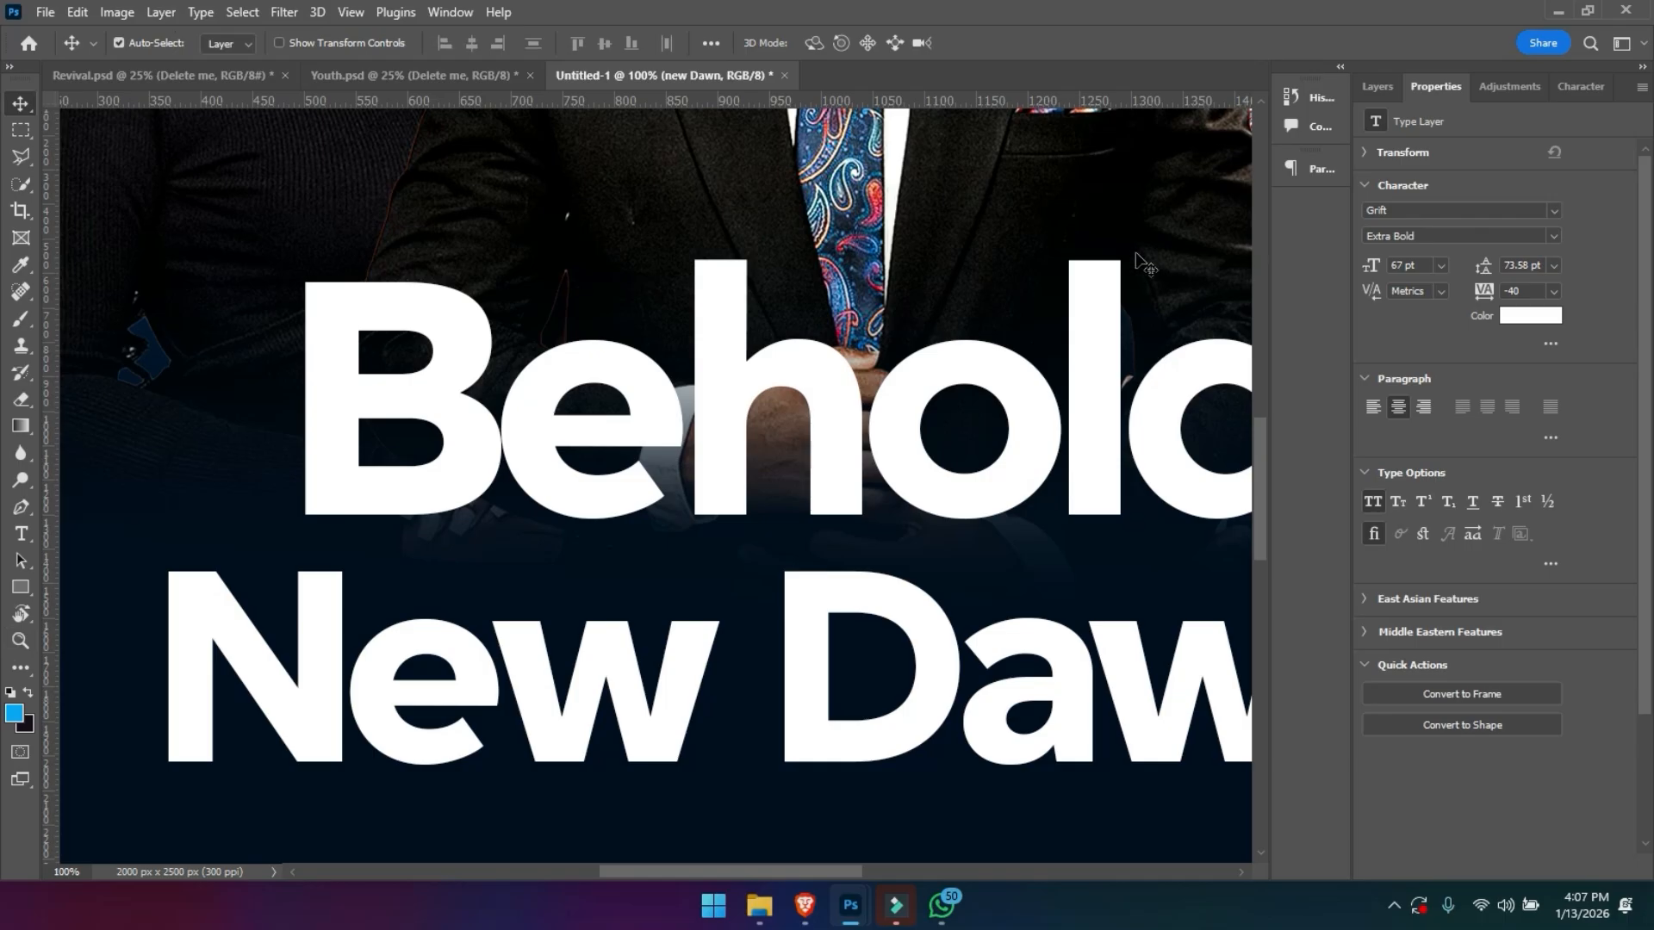
pyautogui.click(1377, 86)
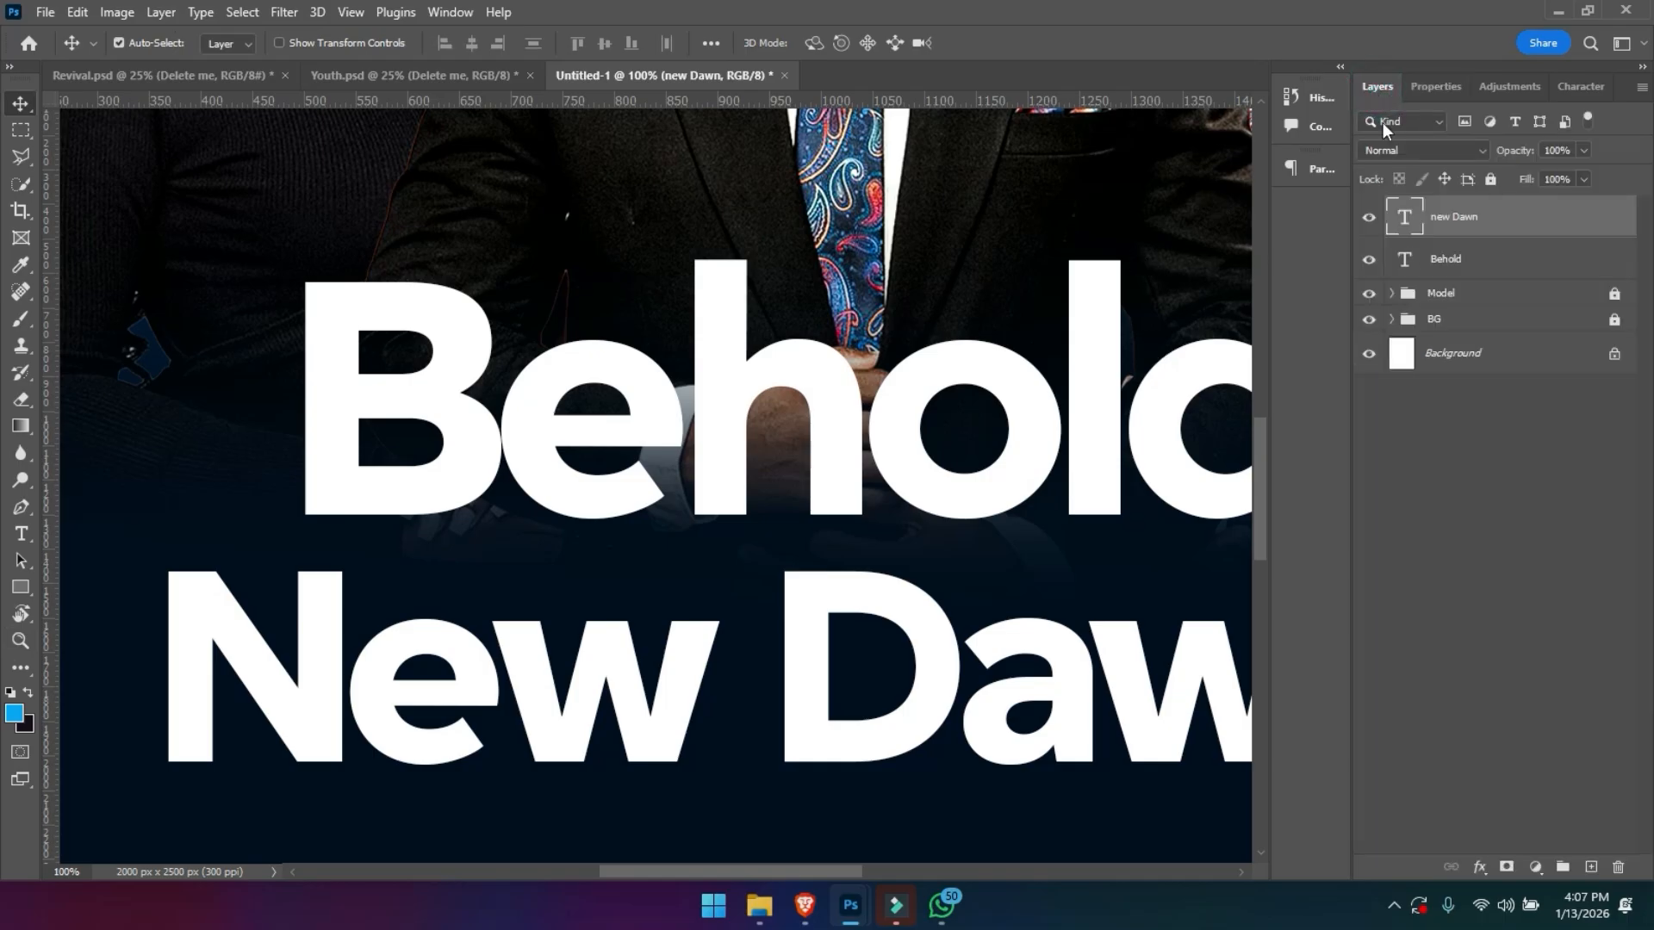
pyautogui.keyDown('ctrl'); pyautogui.click(1446, 262); pyautogui.keyUp('ctrl')
pyautogui.hotkey('ctrl', 'g')
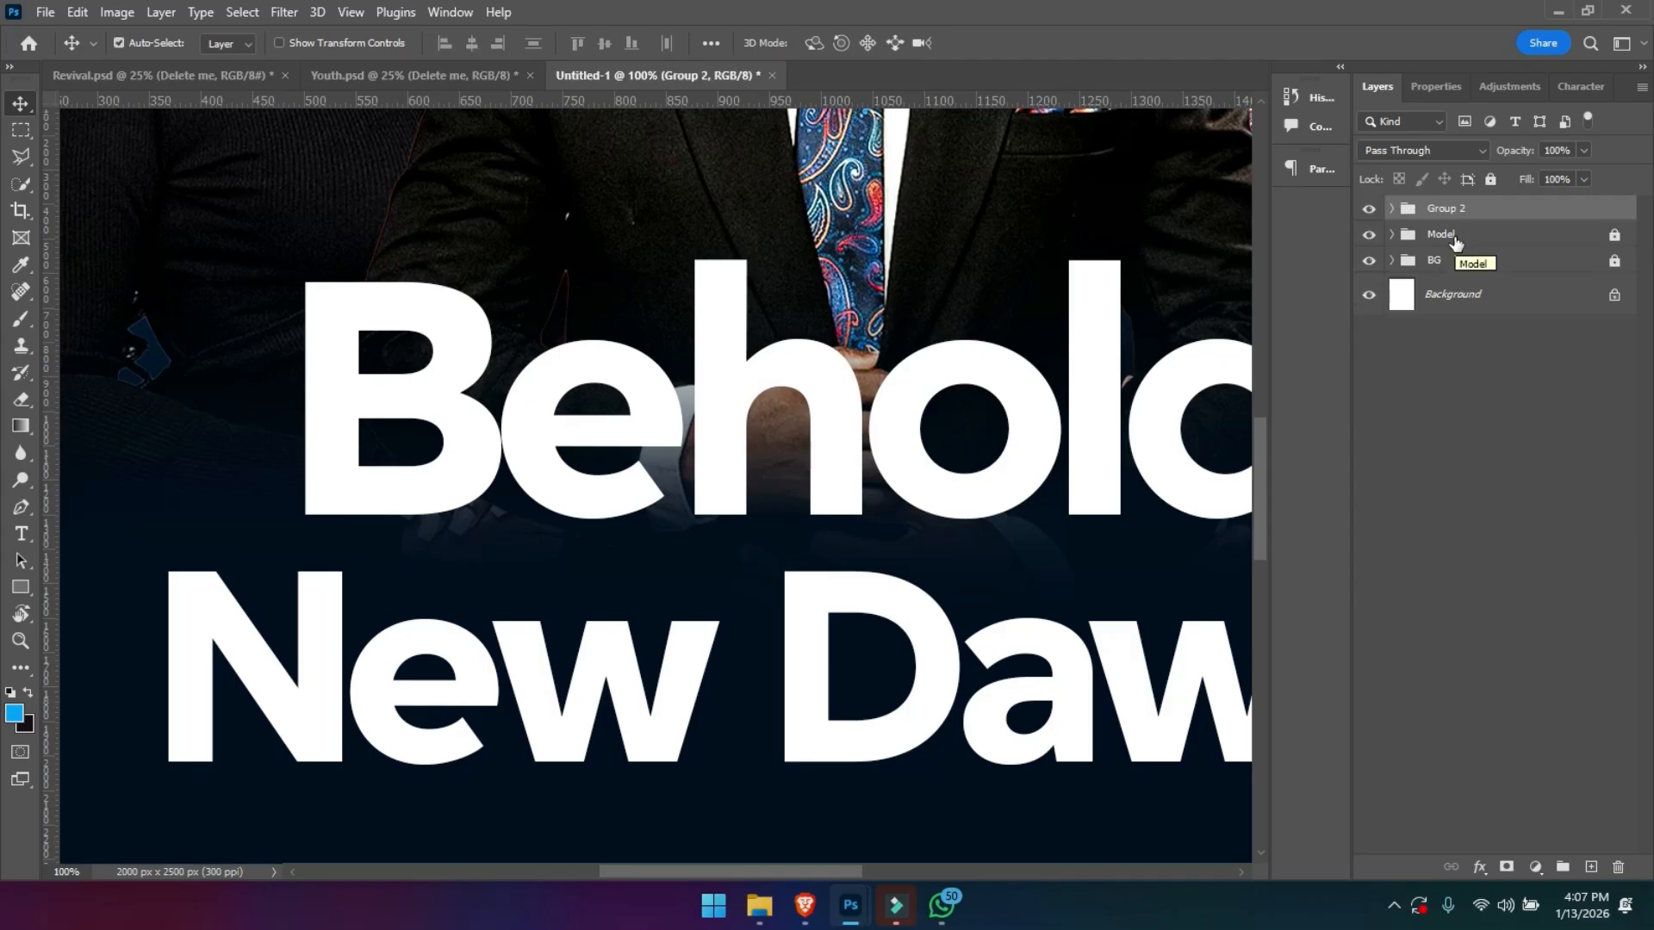
# - Create a new layer above the title group, Group 2, and clip it to that group
pyautogui.click(1591, 869)
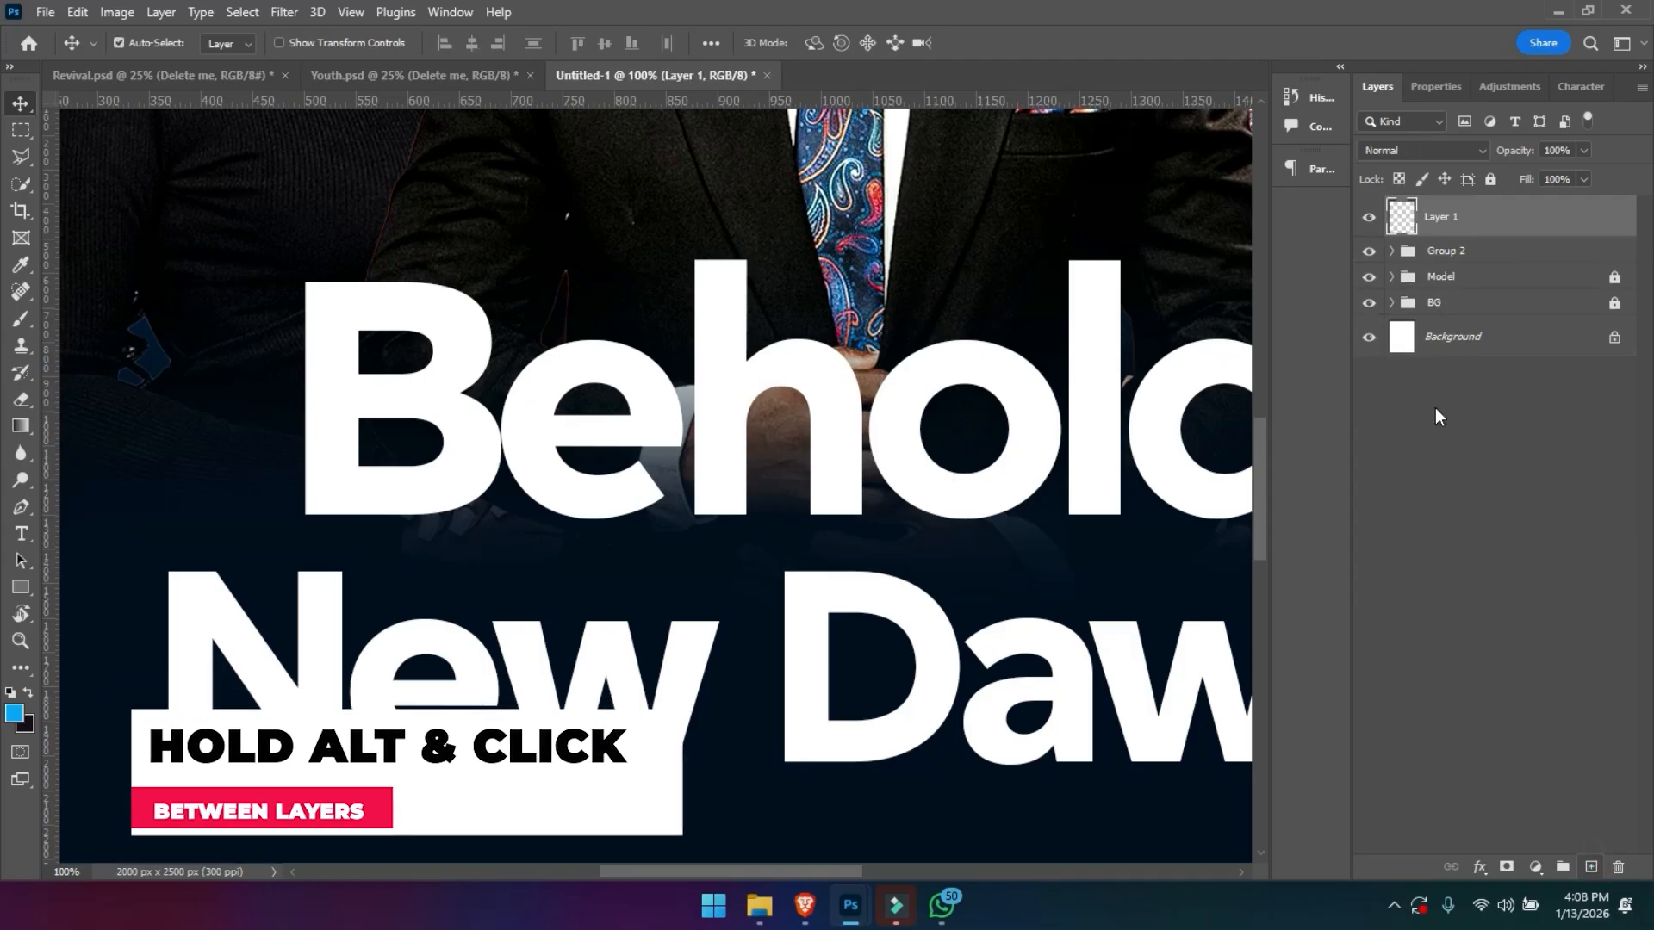
pyautogui.keyDown('alt'); pyautogui.click(1464, 234); pyautogui.keyUp('alt')
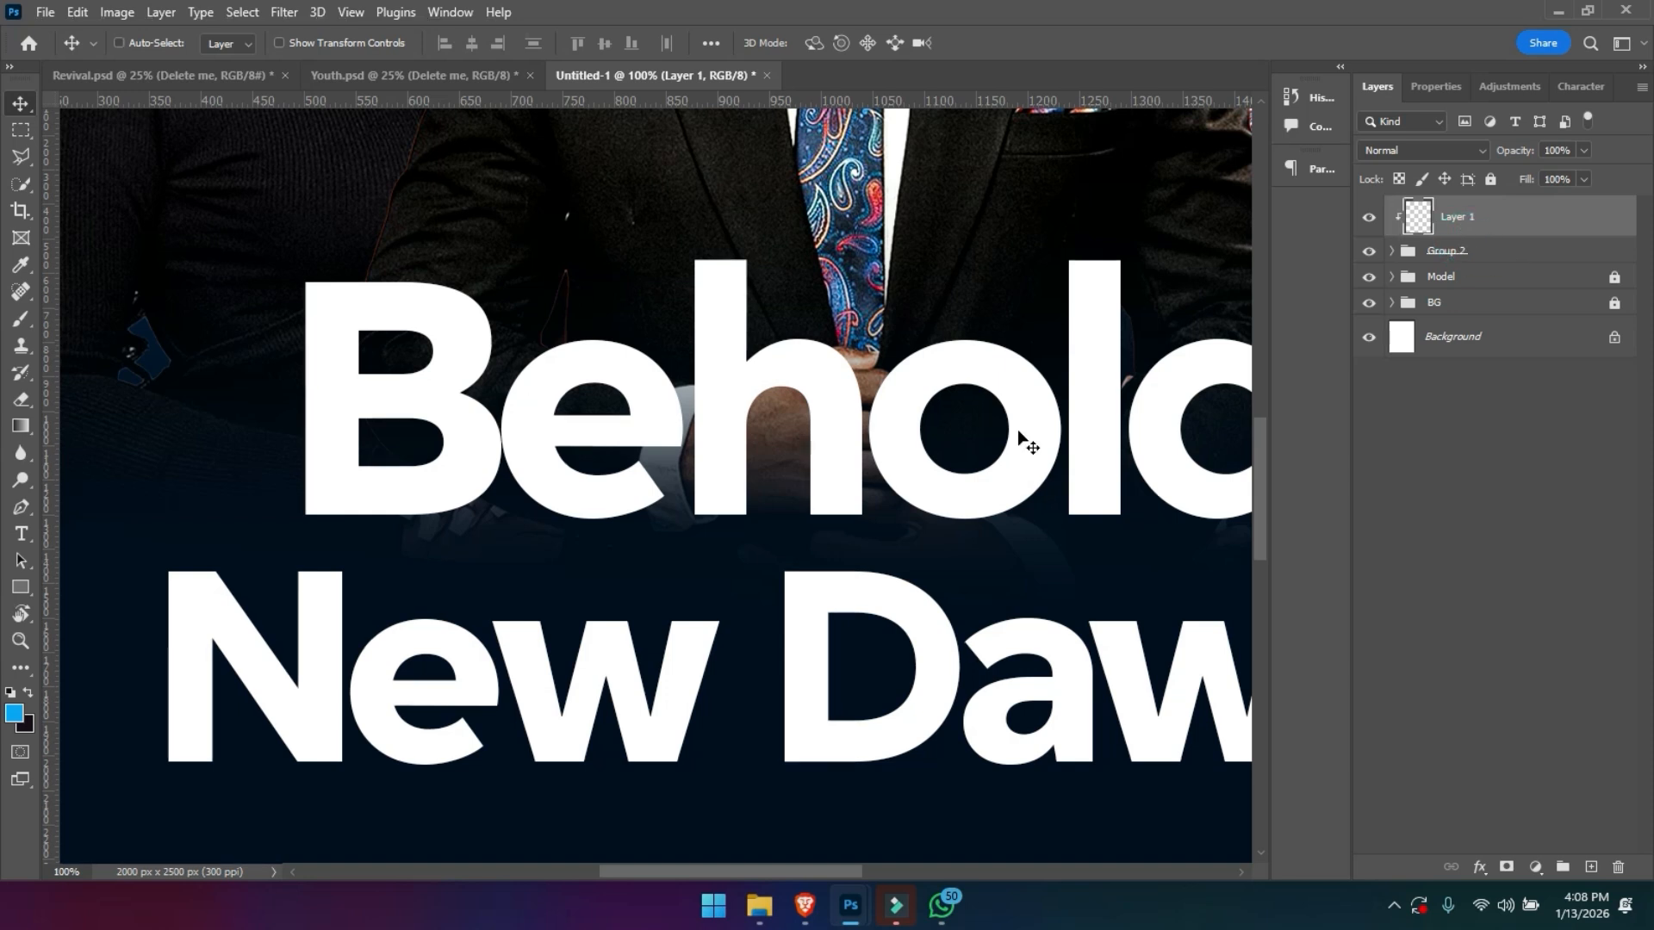
pyautogui.hotkey('ctrl', '-')
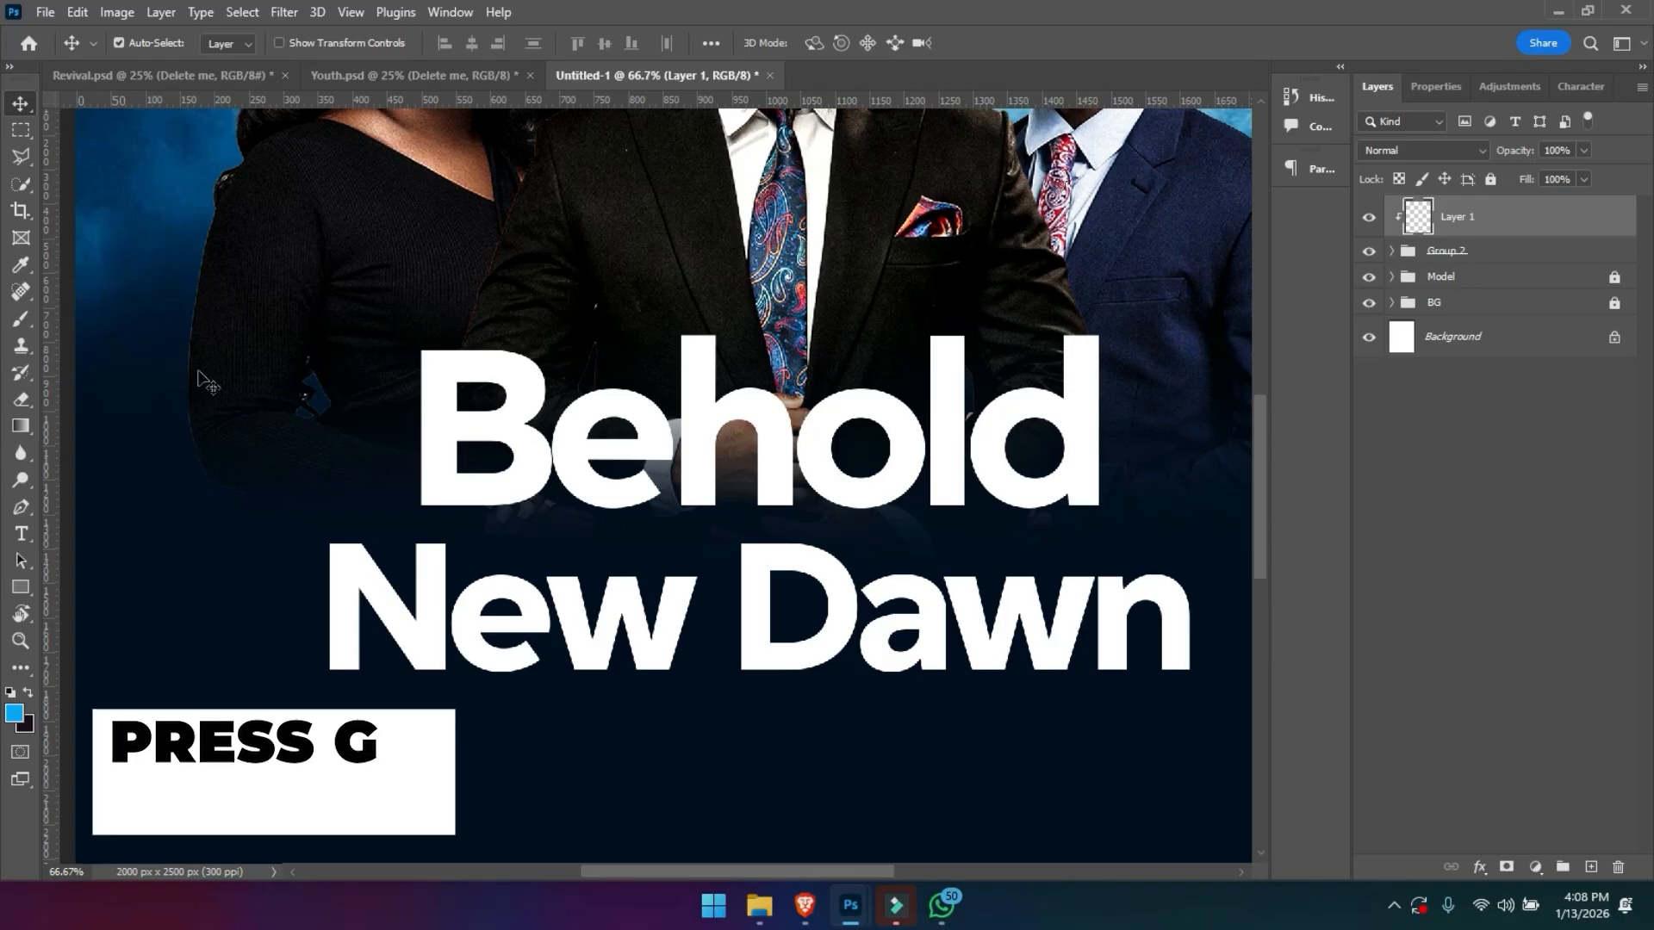
# - Set the foreground colour to yellow, fbf608, for use with the Gradient tool
pyautogui.press('g')
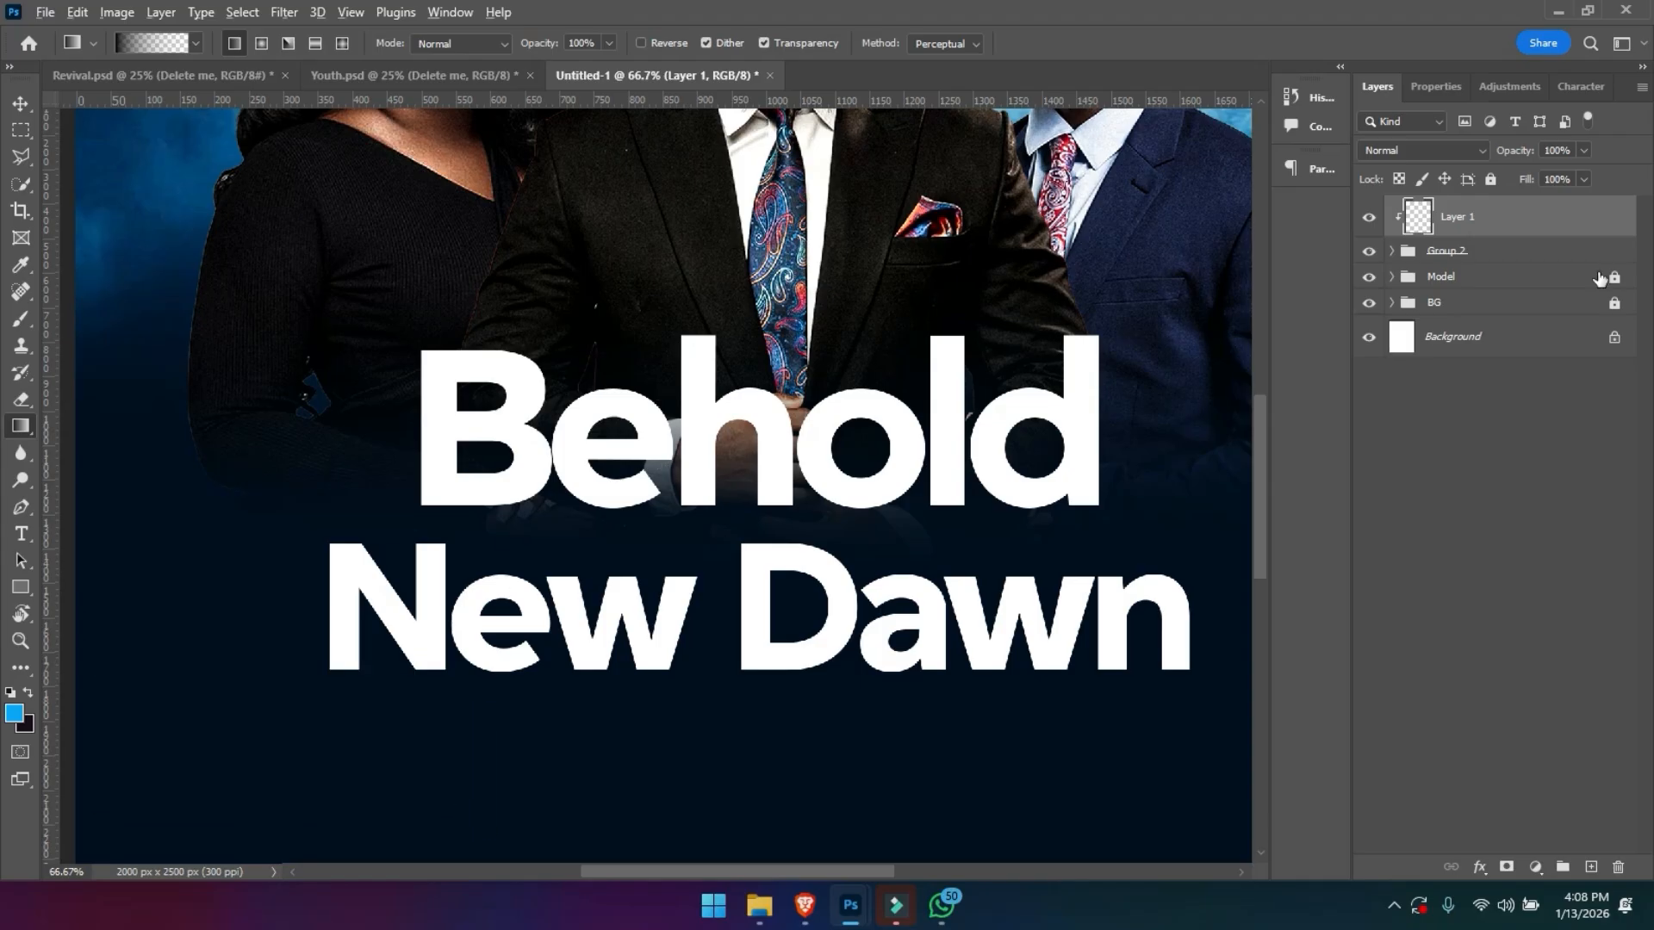
pyautogui.press('Return')
pyautogui.click(14, 714)
pyautogui.doubleClick(1464, 712)
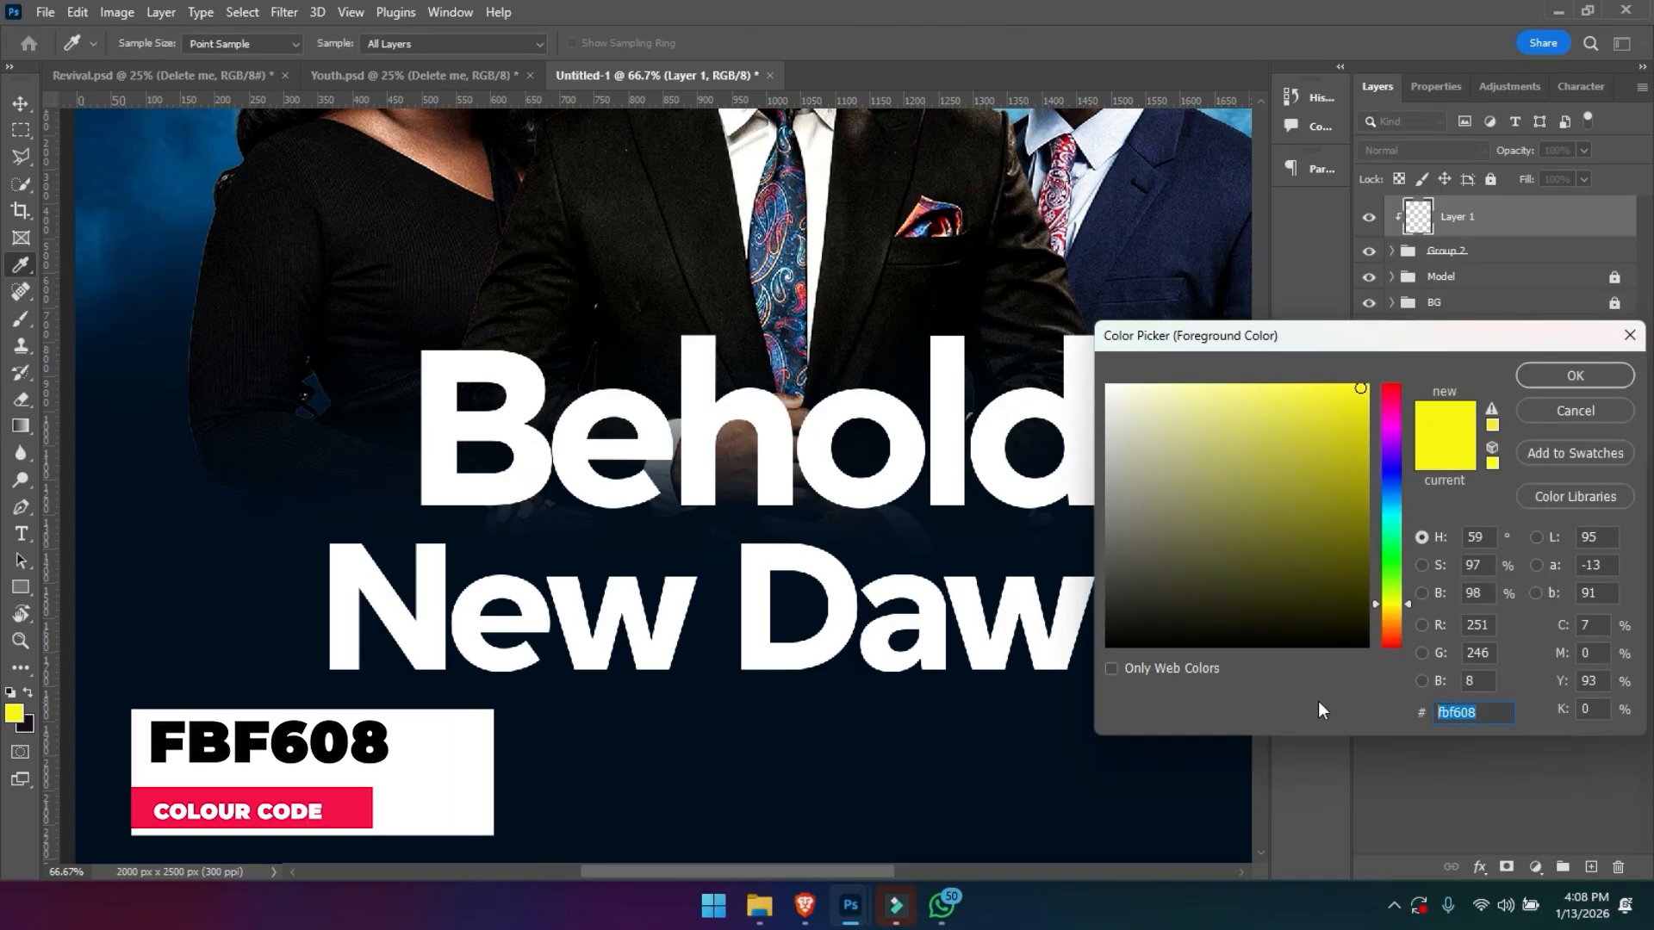
pyautogui.press('Return')
pyautogui.press('g')
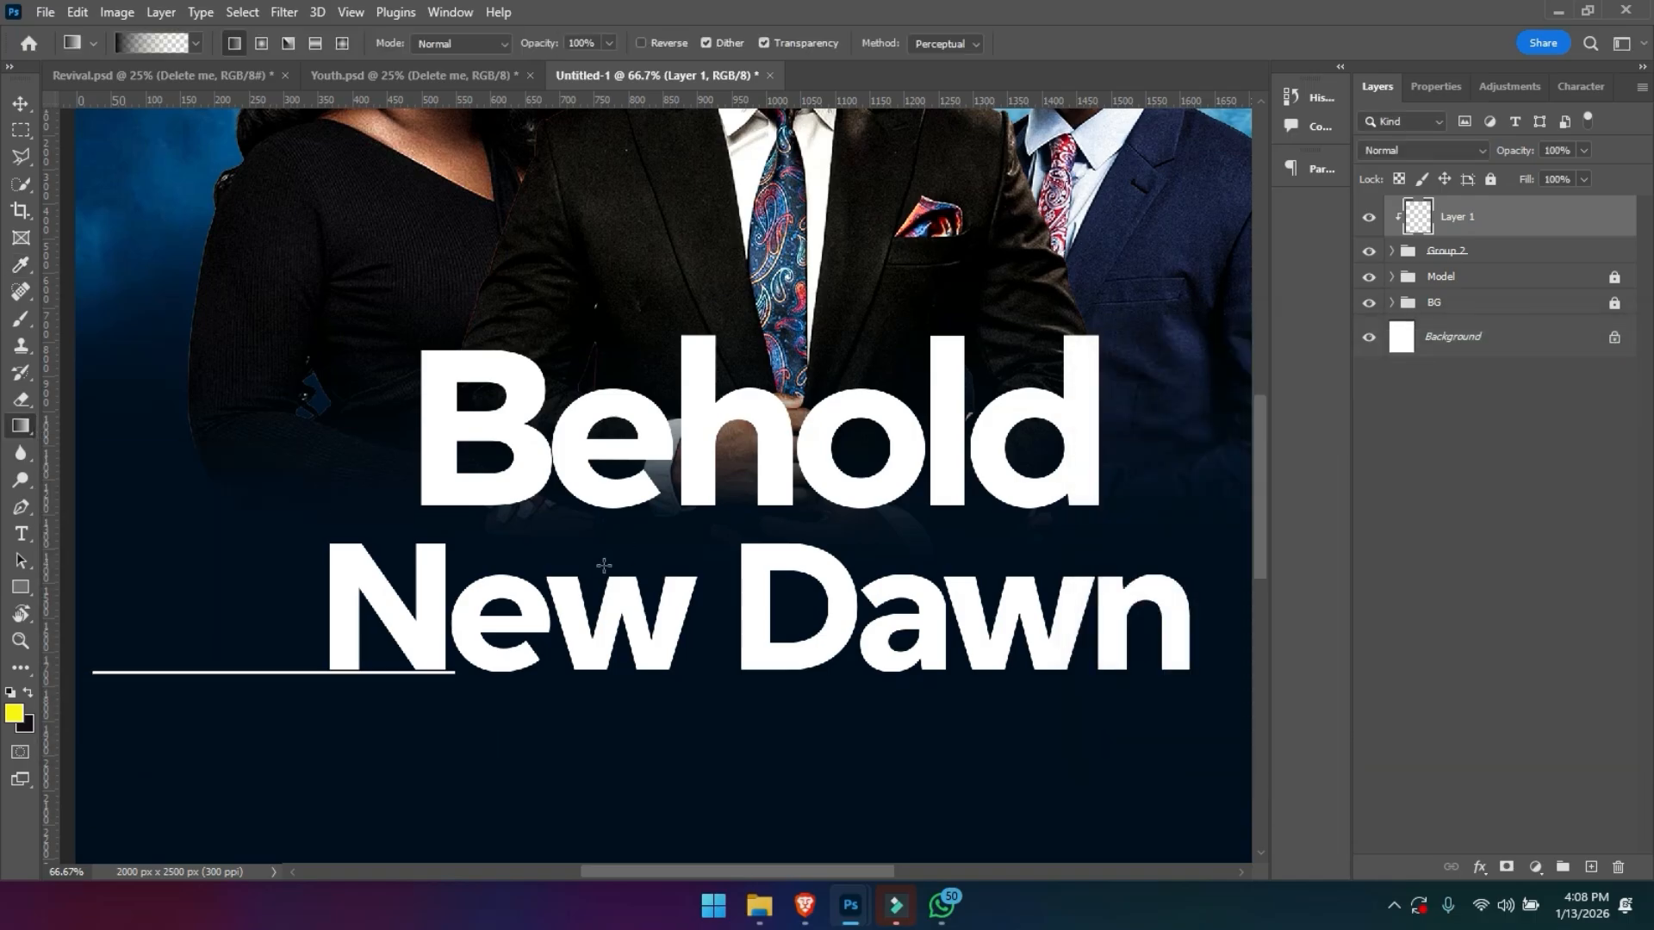
# - Try a vertical linear gradient from below New Dawn up to the top of Behold on the clipped layer, and undo it
pyautogui.moveTo(716, 699); pyautogui.dragTo(716, 353)
pyautogui.hotkey('ctrl', 'z')
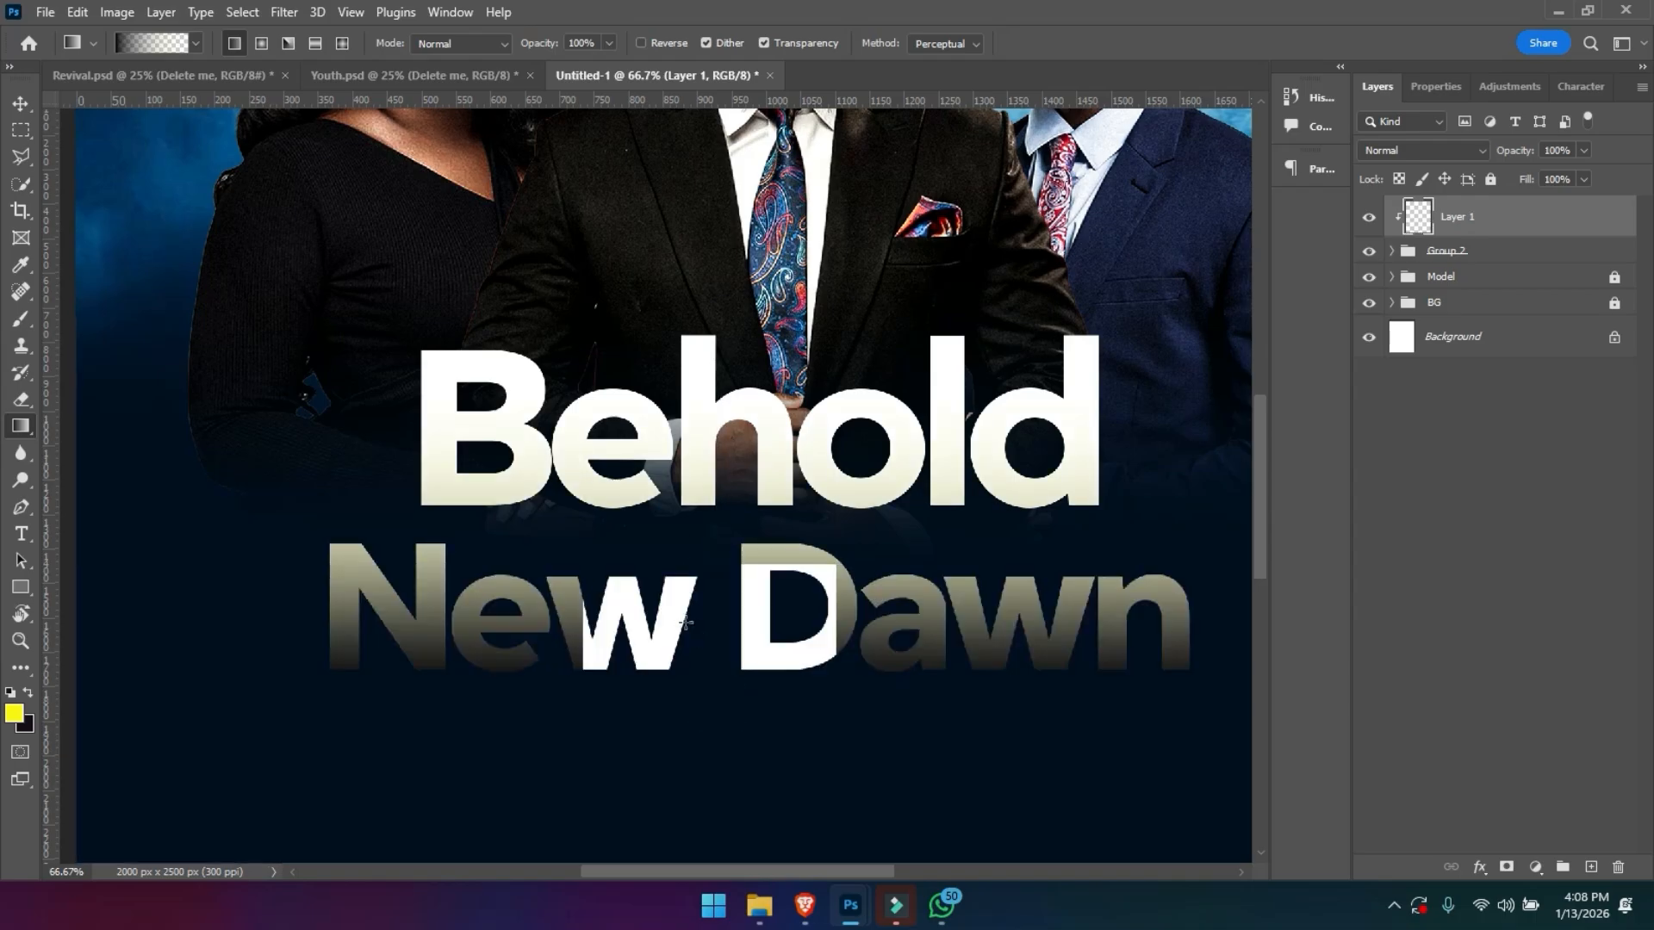
# - Set the starting colour stop of the foreground-to-transparent gradient to yellow, fbf608
pyautogui.click(139, 43)
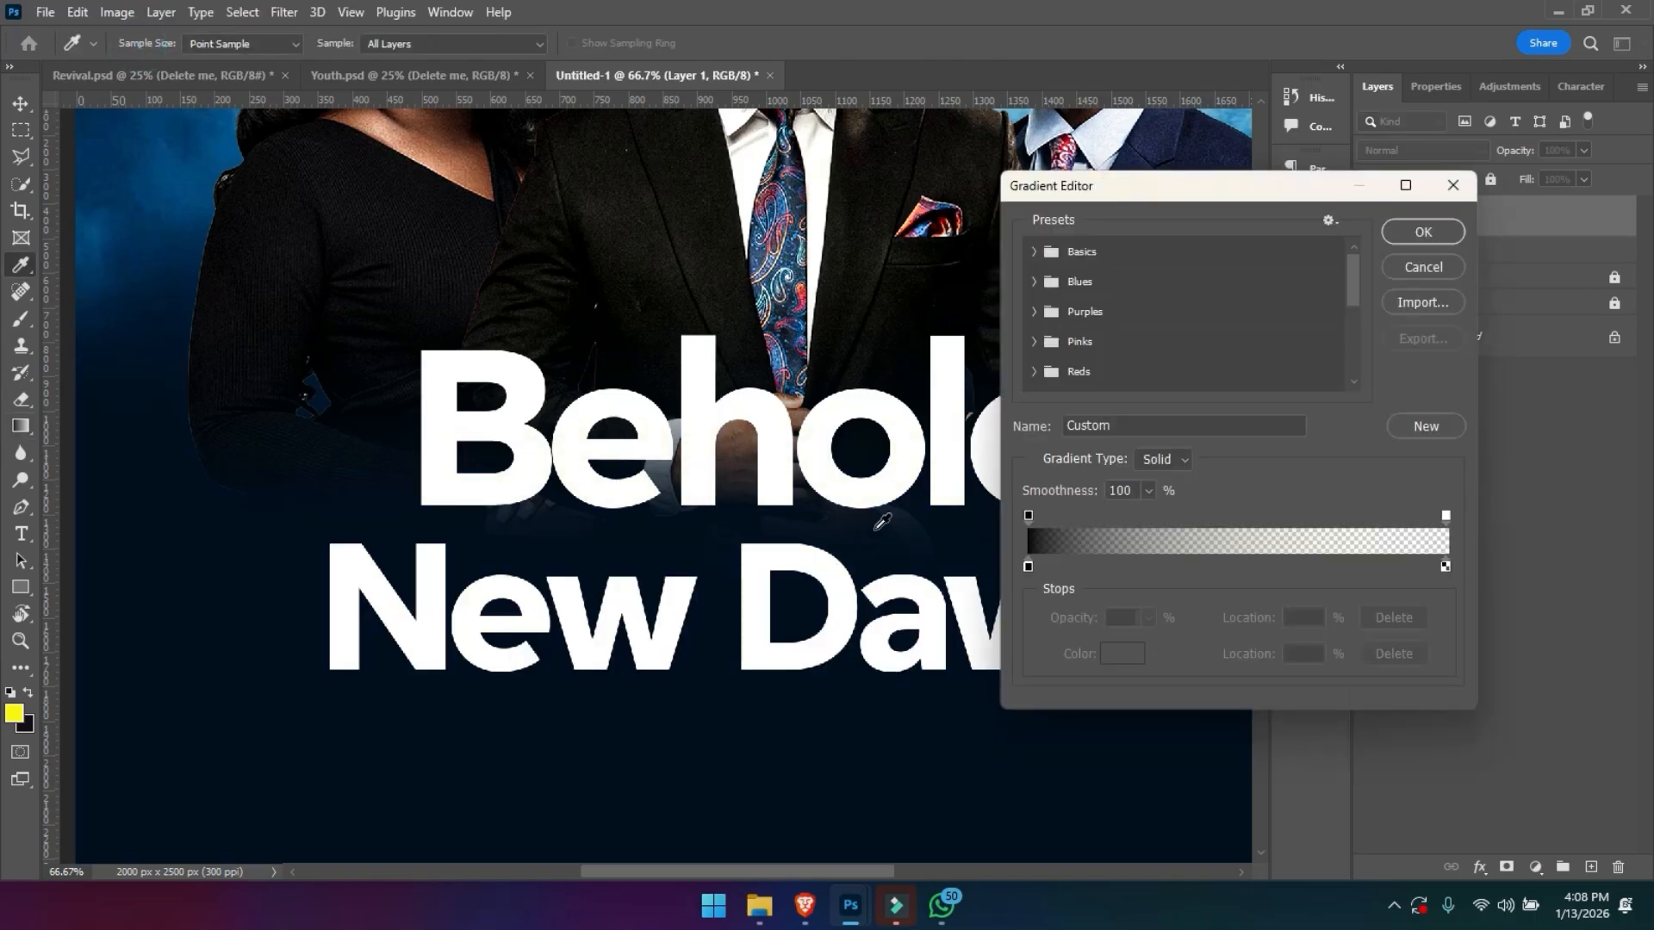
pyautogui.click(1027, 566)
pyautogui.doubleClick(1027, 566)
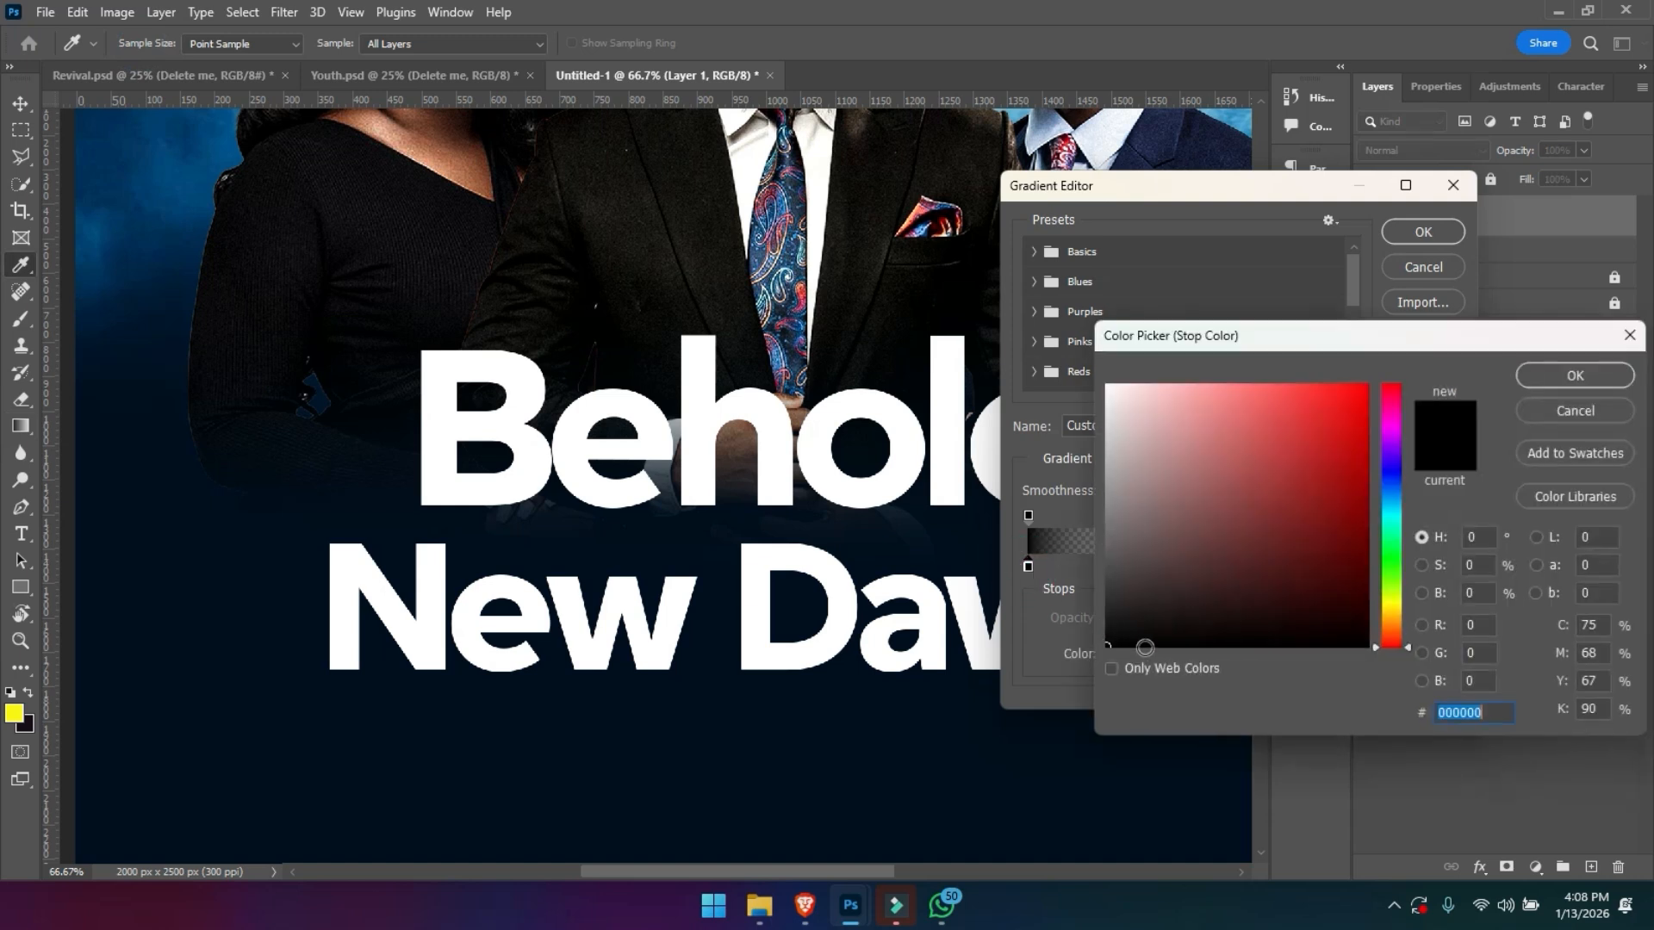
pyautogui.write('fbf608')
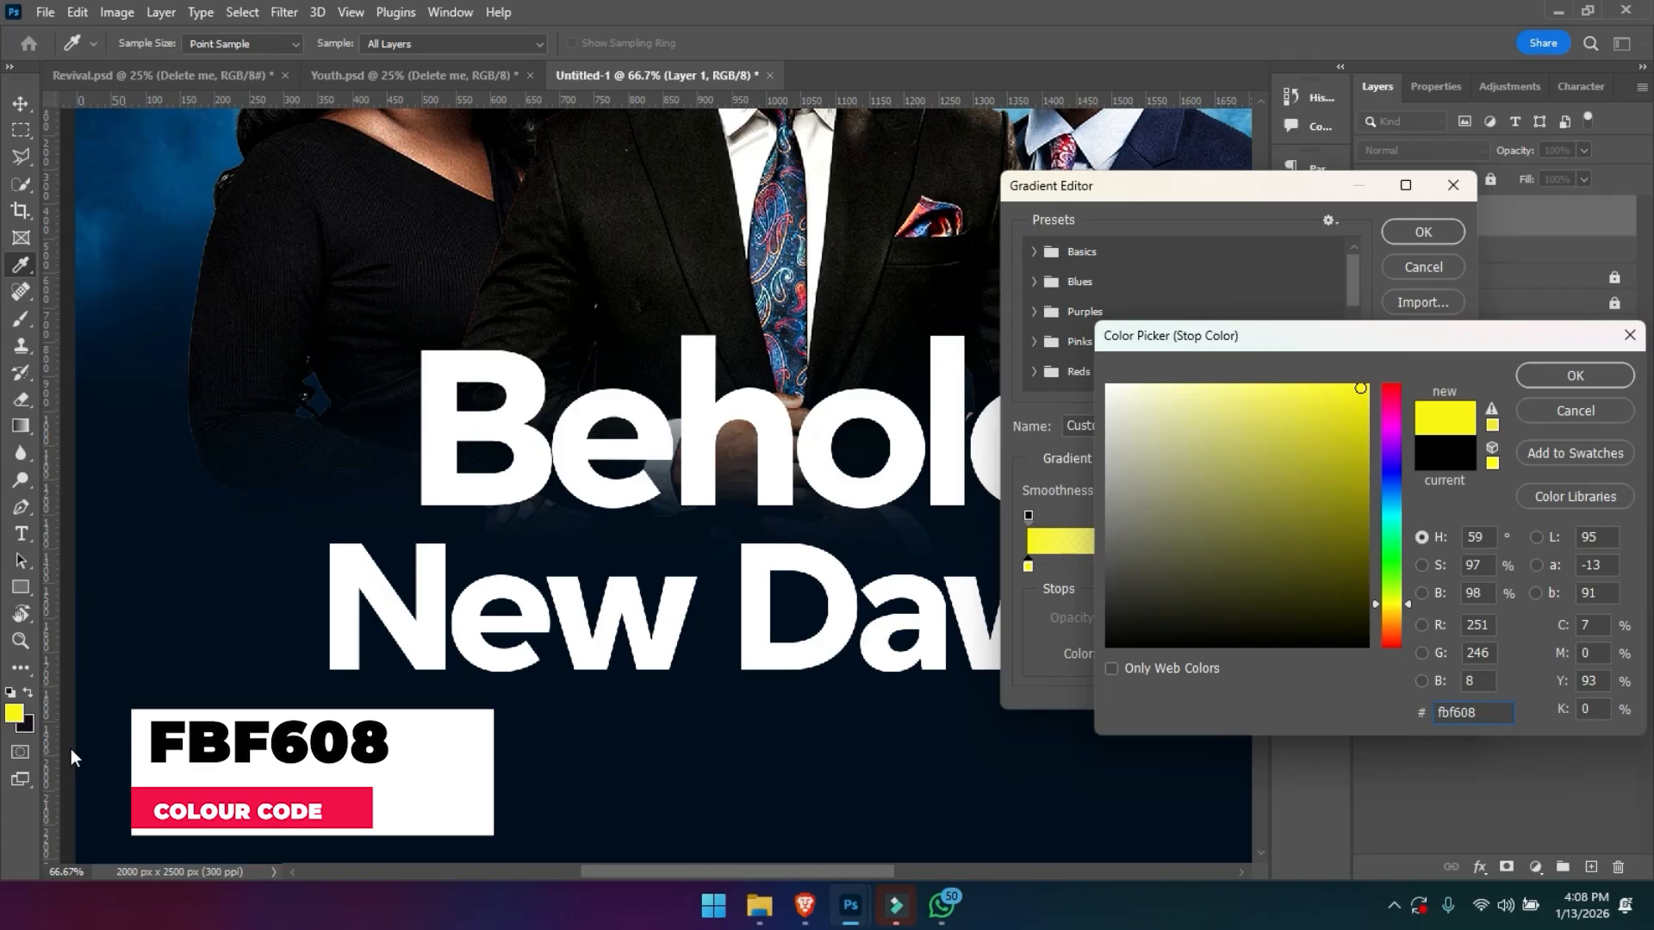
pyautogui.press('Return')
pyautogui.press('Return')
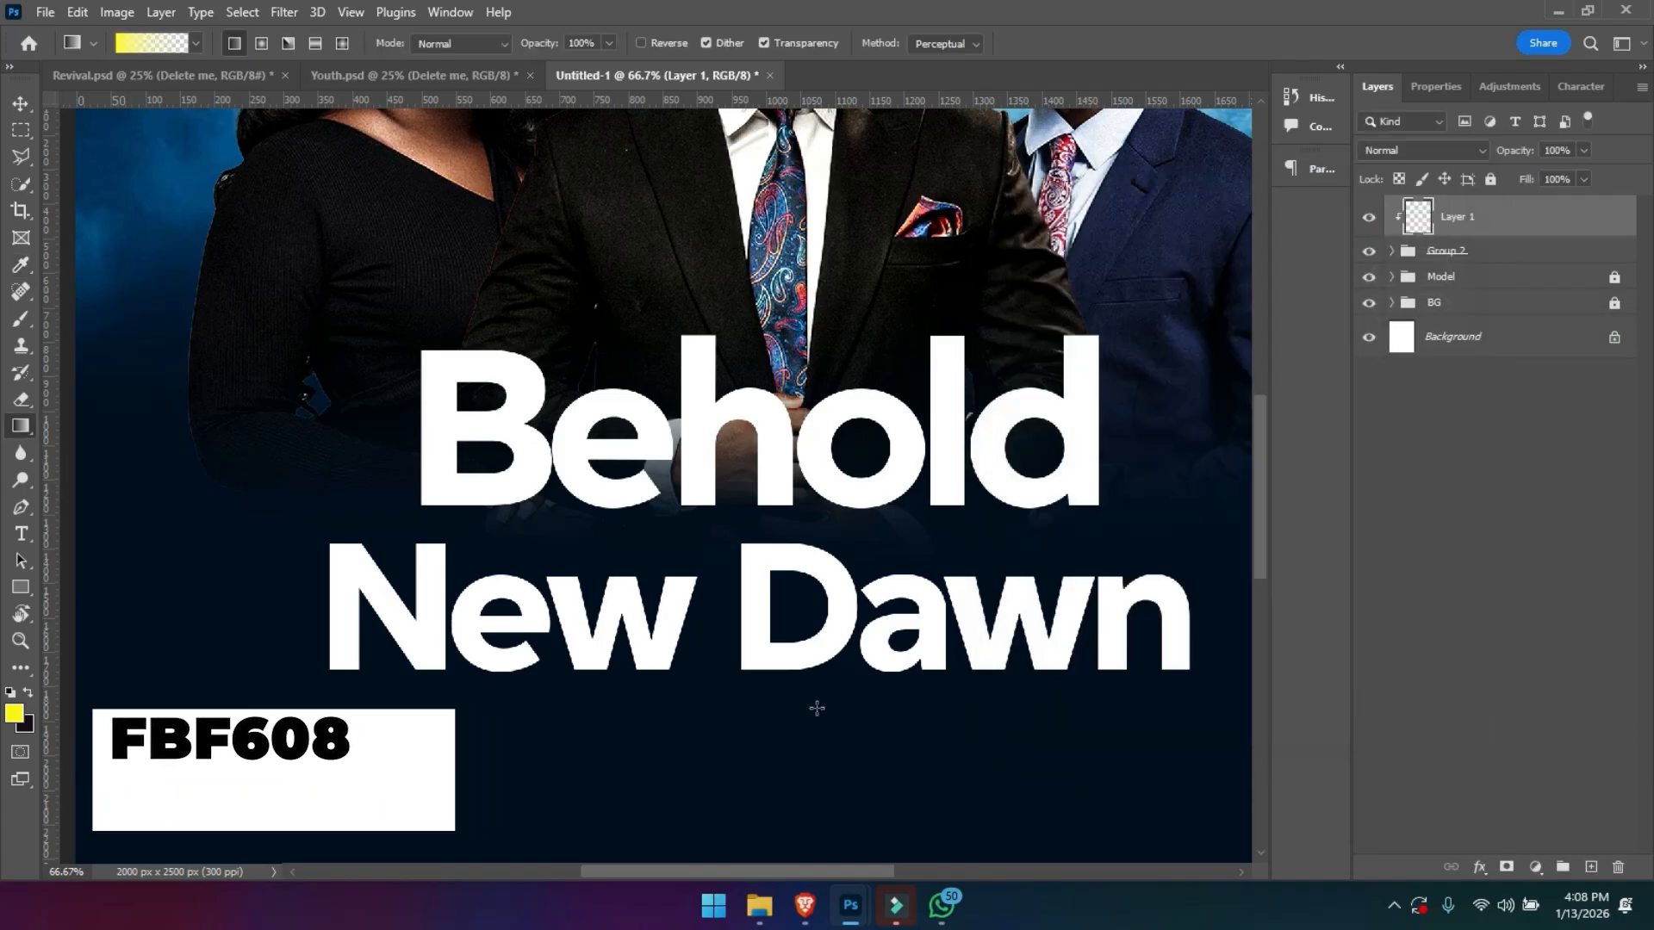
# - Build up upward yellow-to-transparent linear gradients over the title on the clipped layer, fading only near the top of Behold
pyautogui.moveTo(723, 720); pyautogui.dragTo(737, 418)
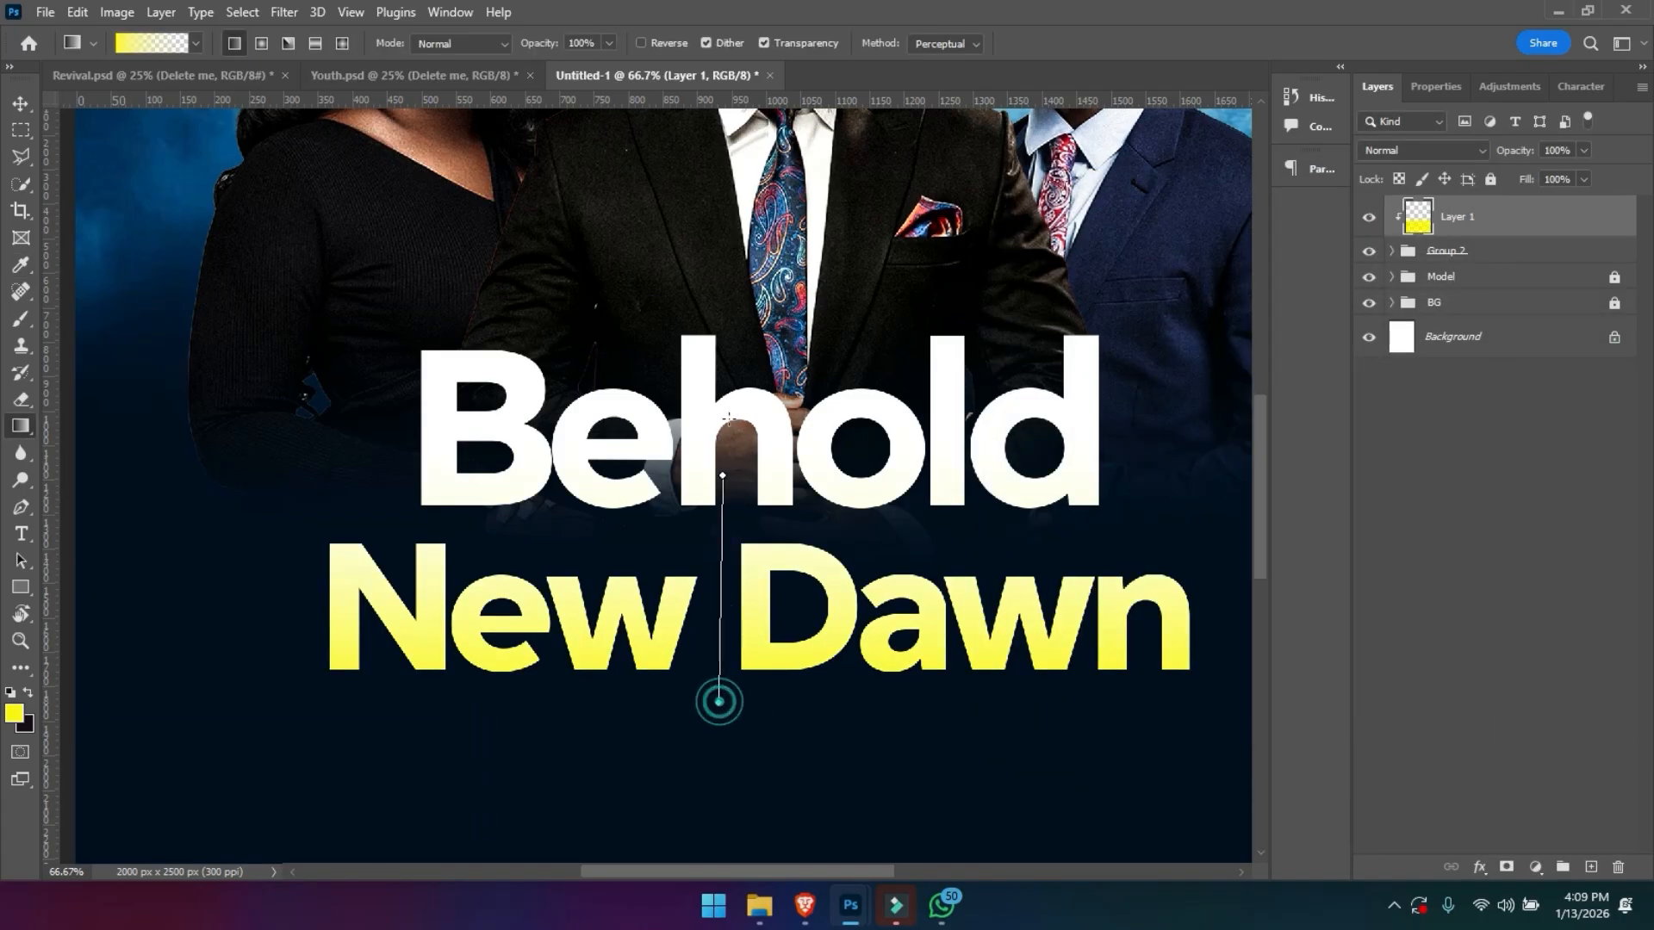
pyautogui.moveTo(715, 590); pyautogui.dragTo(725, 360)
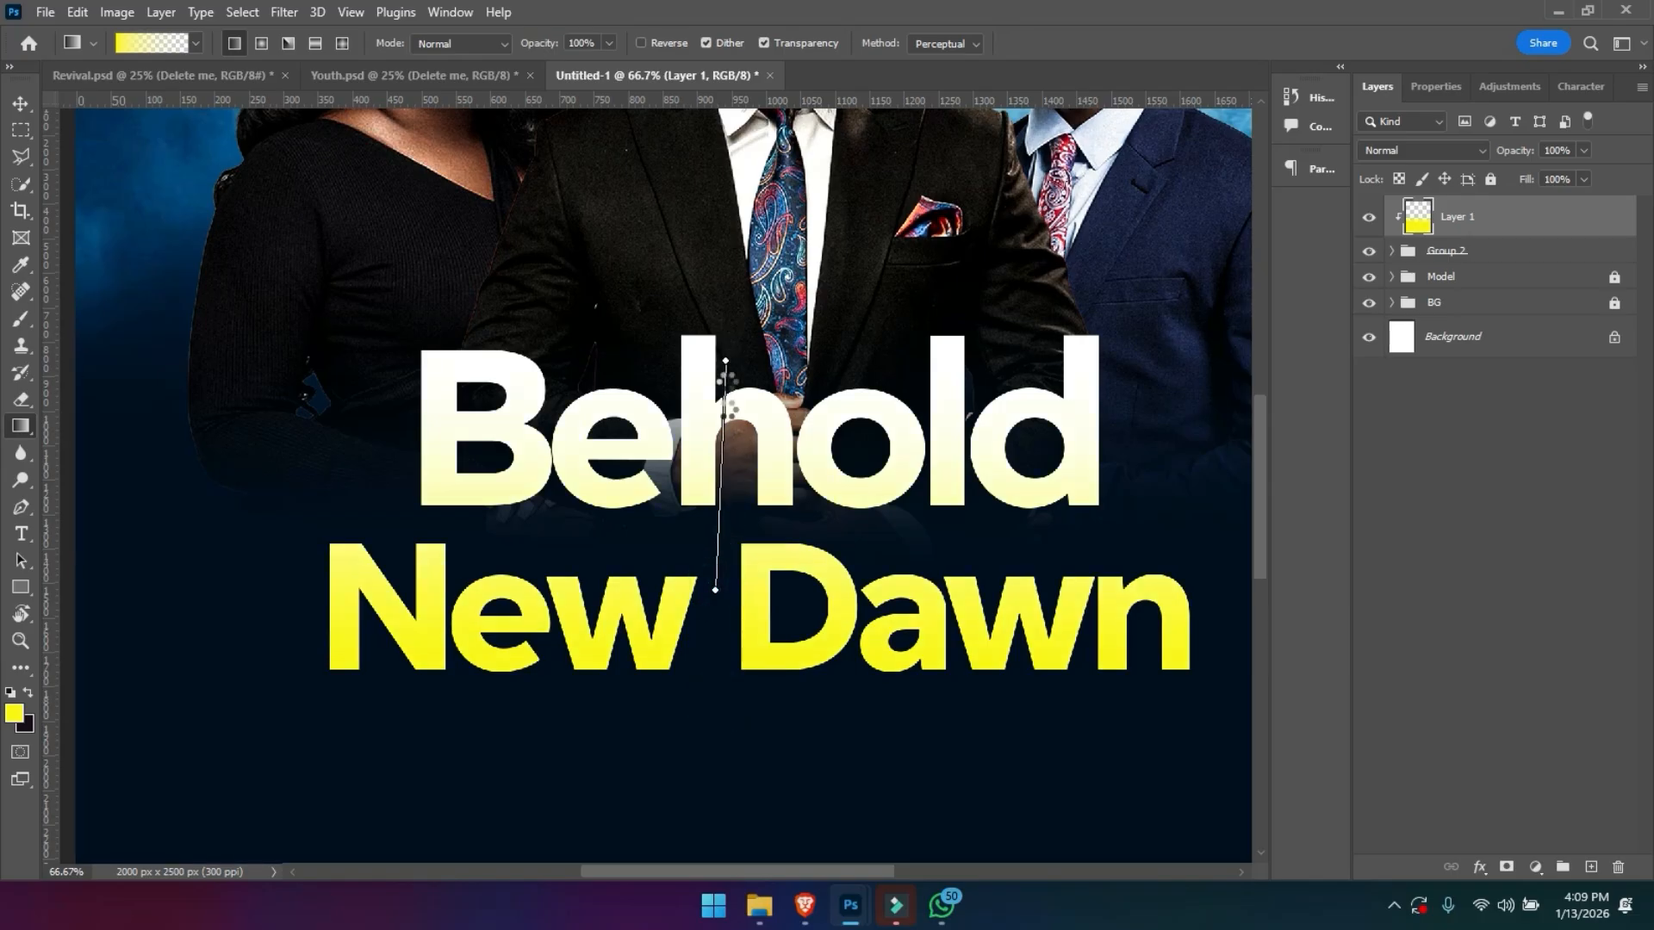
pyautogui.moveTo(709, 514); pyautogui.dragTo(731, 209)
pyautogui.moveTo(689, 517); pyautogui.dragTo(769, 207)
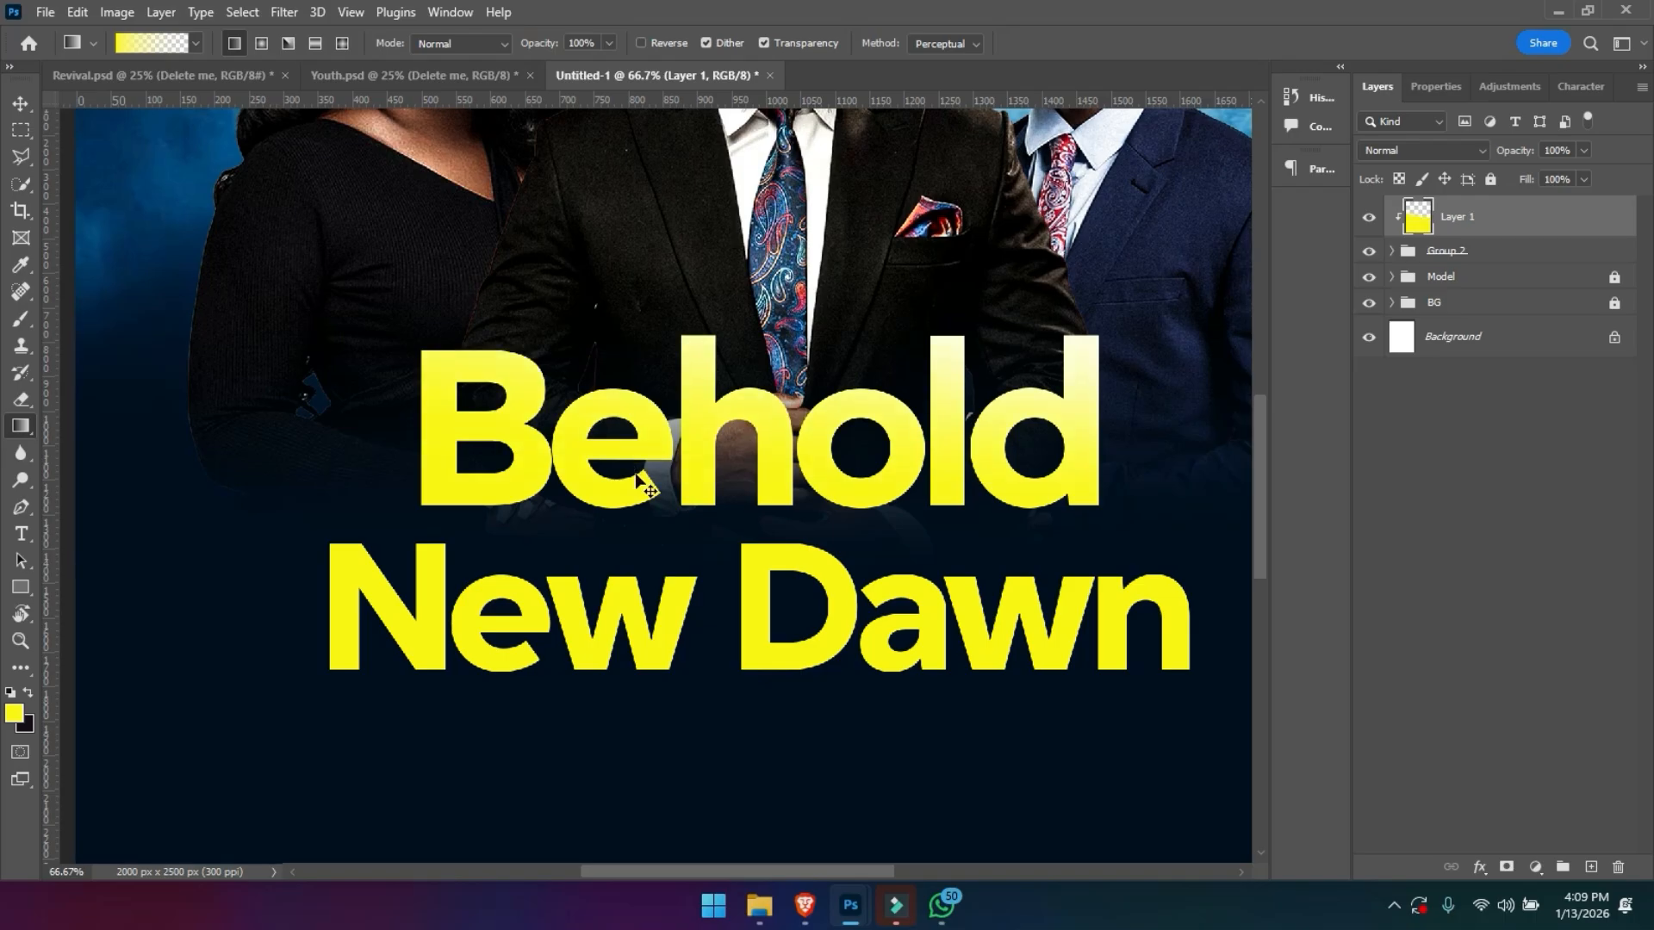
pyautogui.hotkey('ctrl', '-')
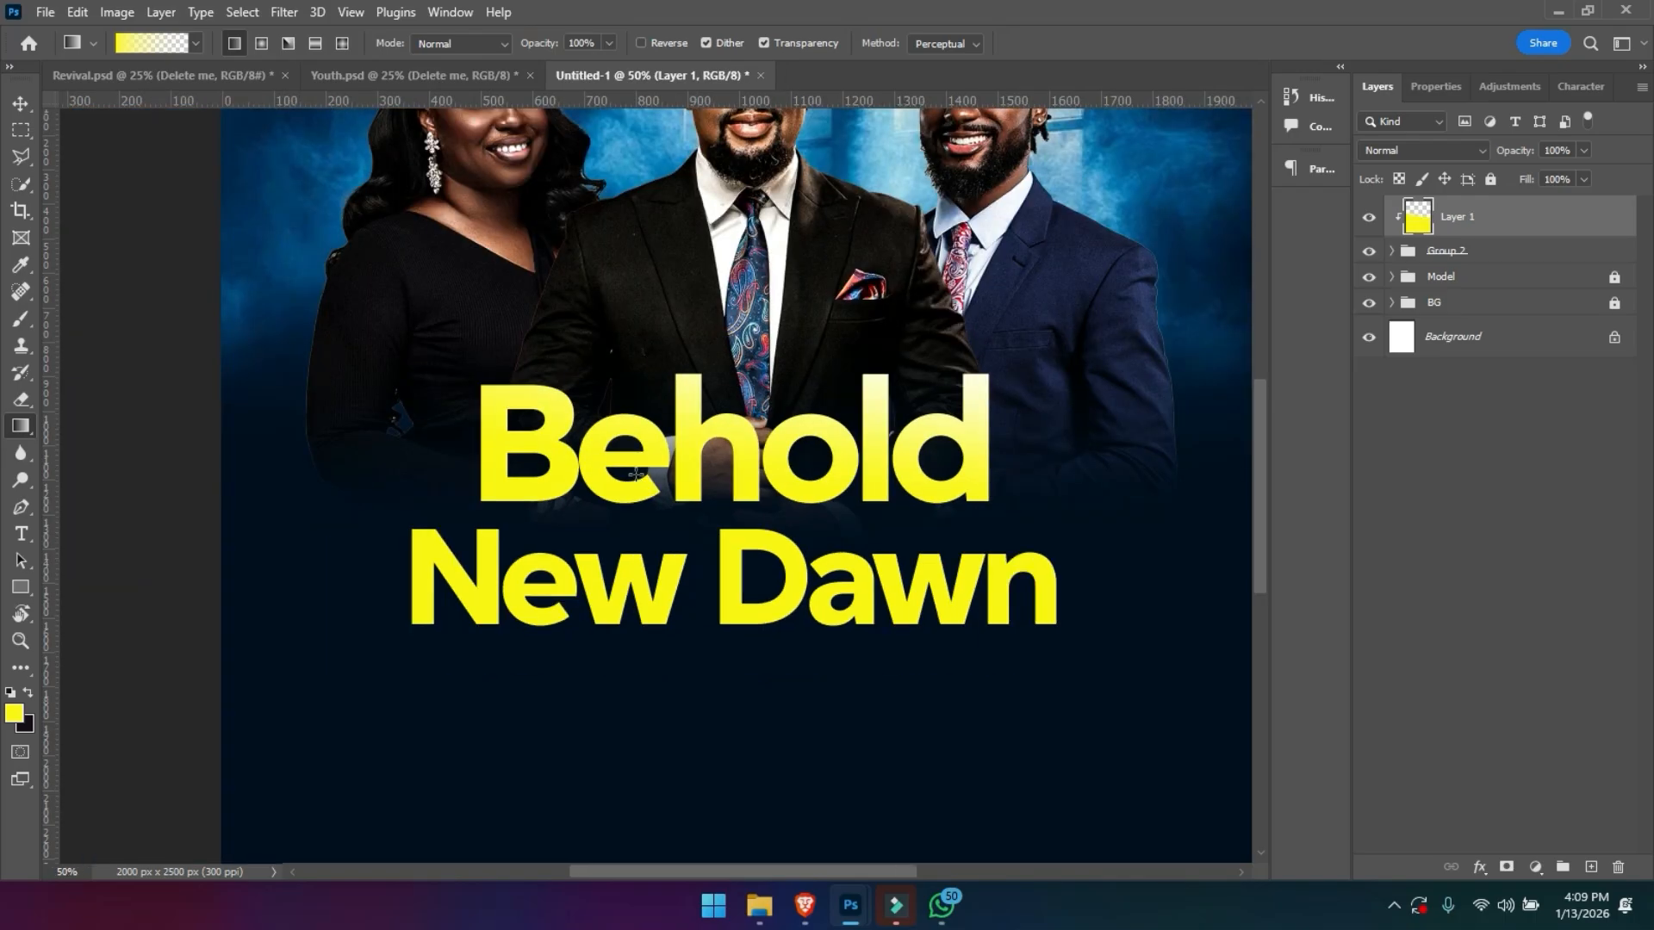
pyautogui.press('v')
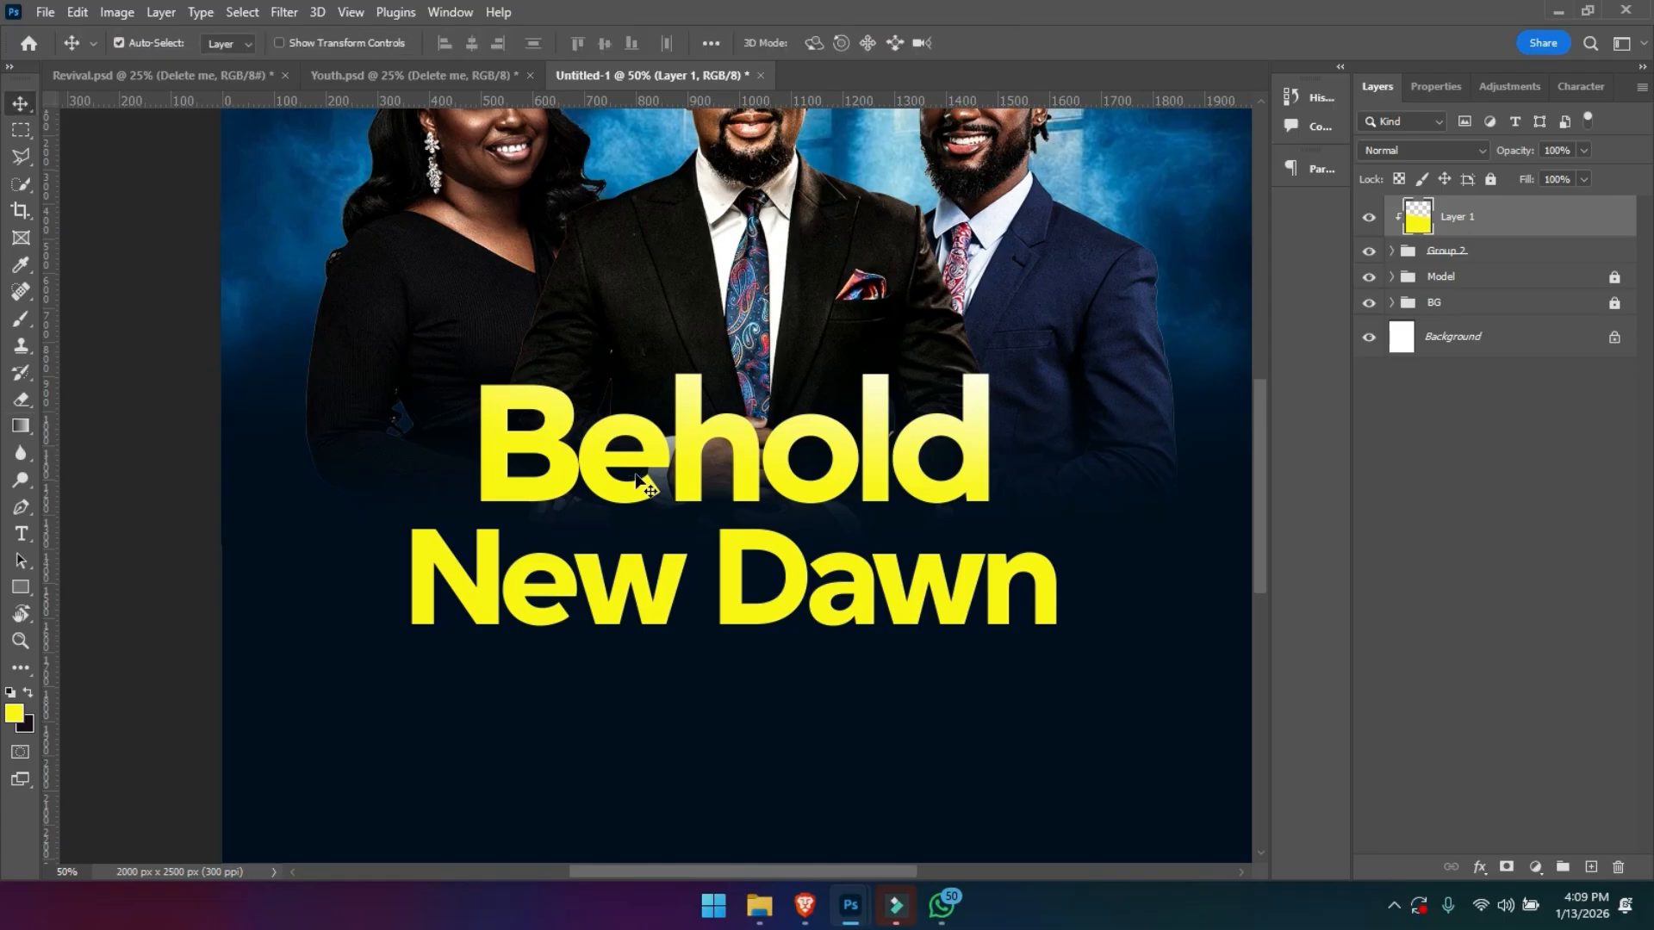
pyautogui.press('ctrl')
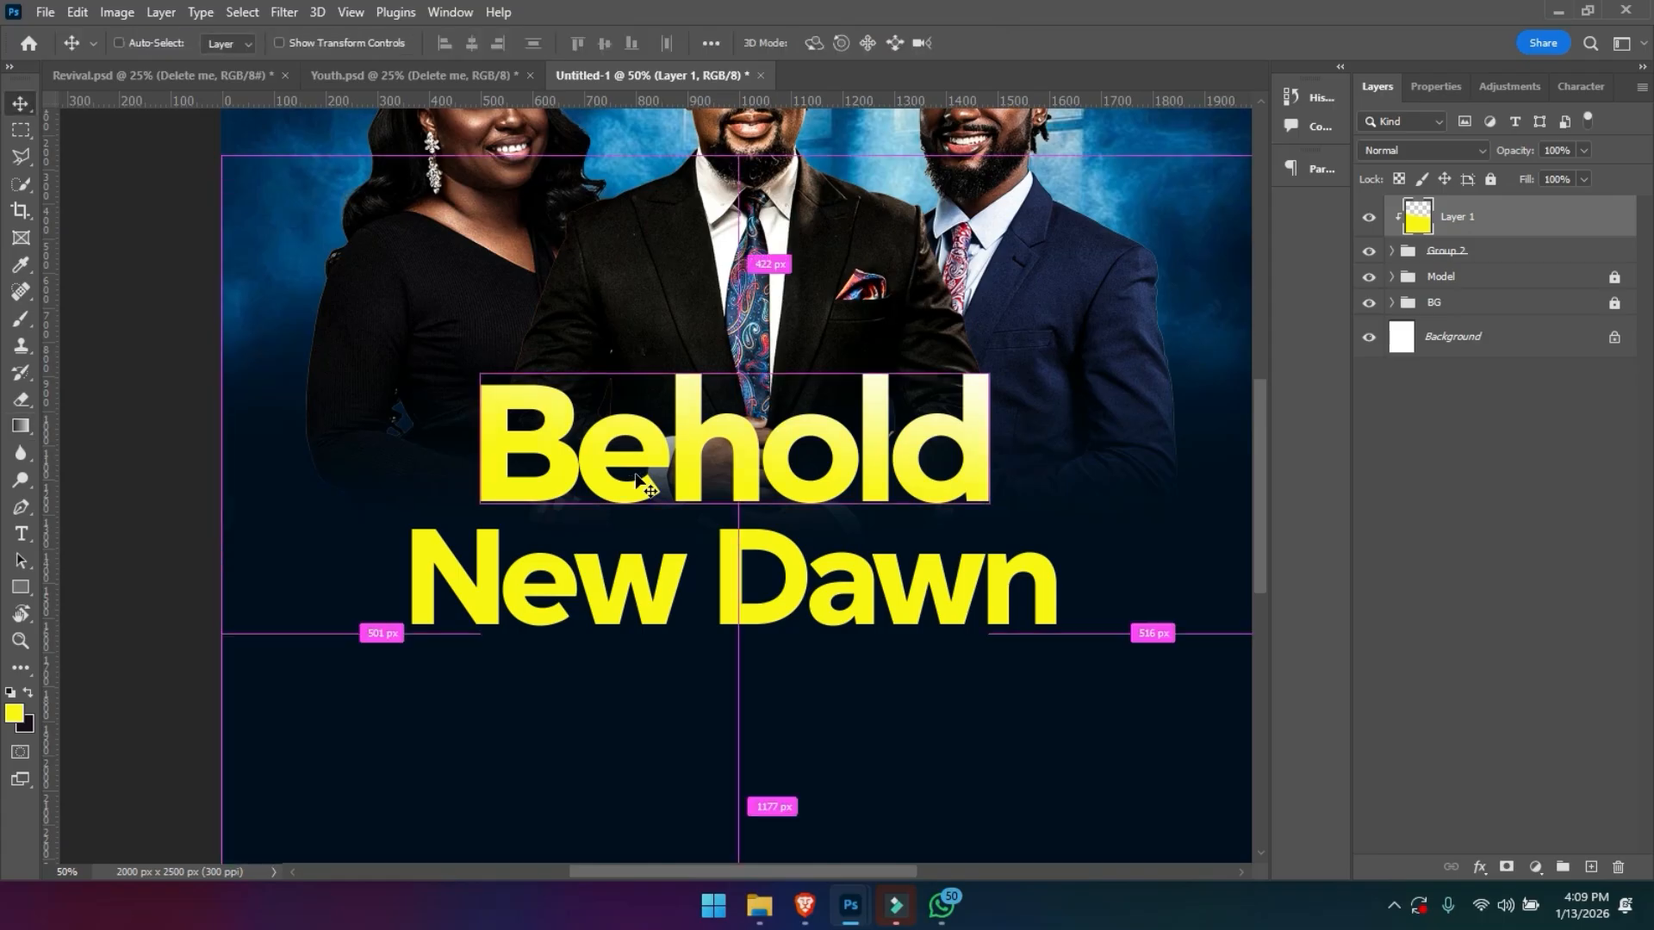
pyautogui.hotkey('ctrl', '-')
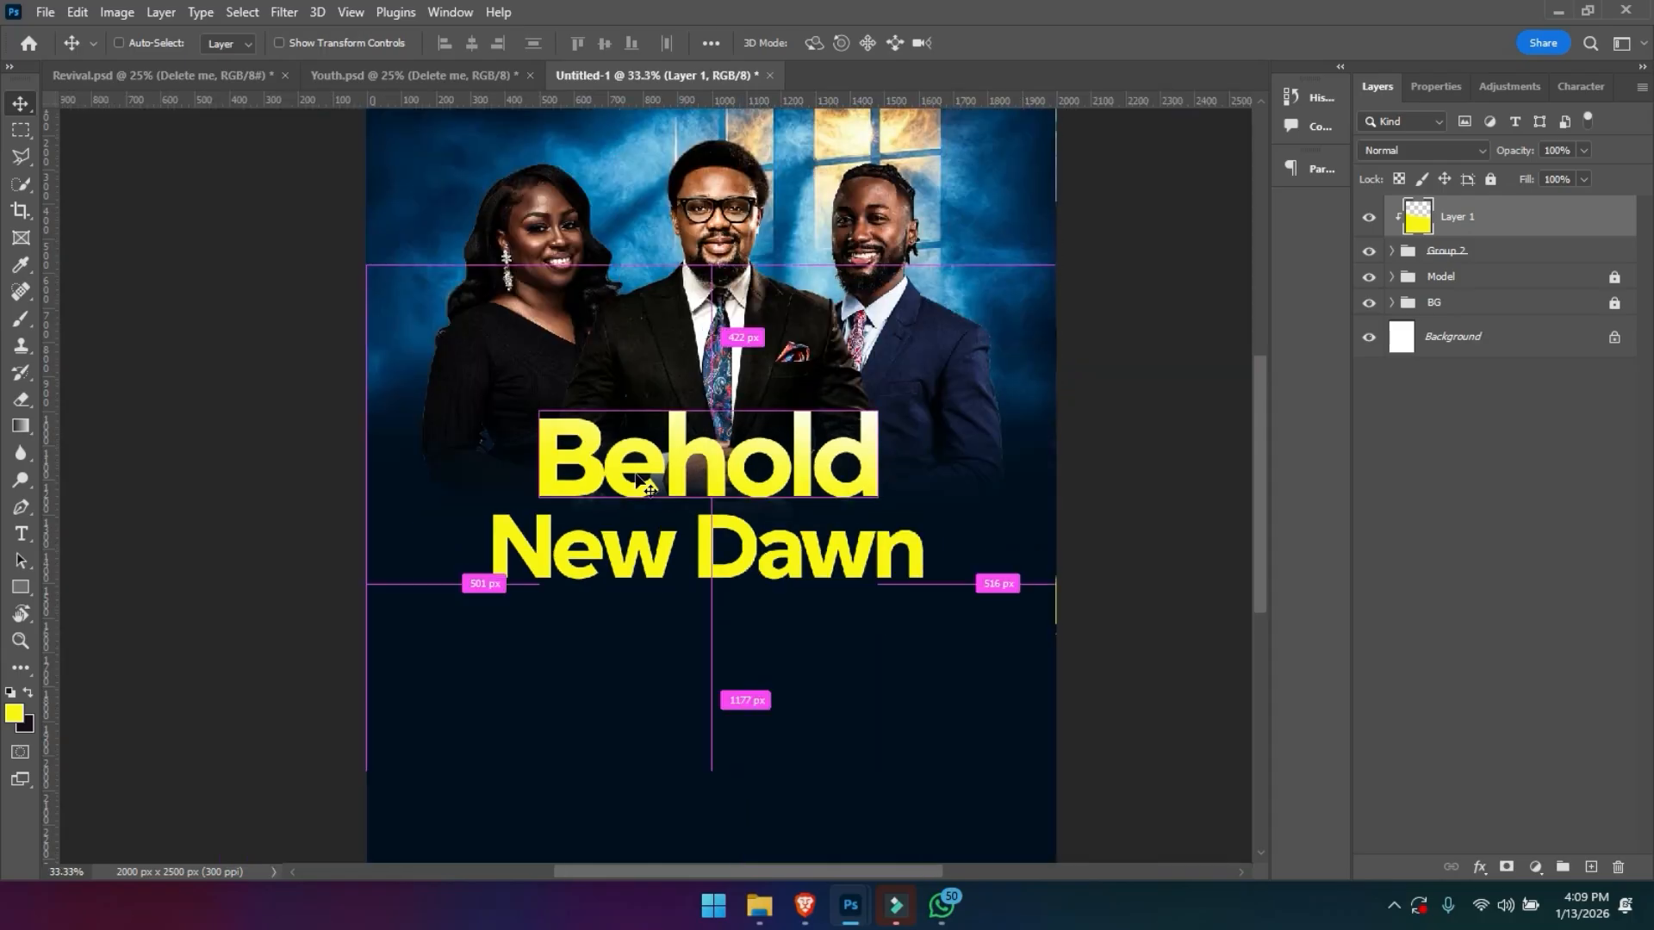
pyautogui.hotkey('ctrl', '+')
pyautogui.hotkey('ctrl', '+')
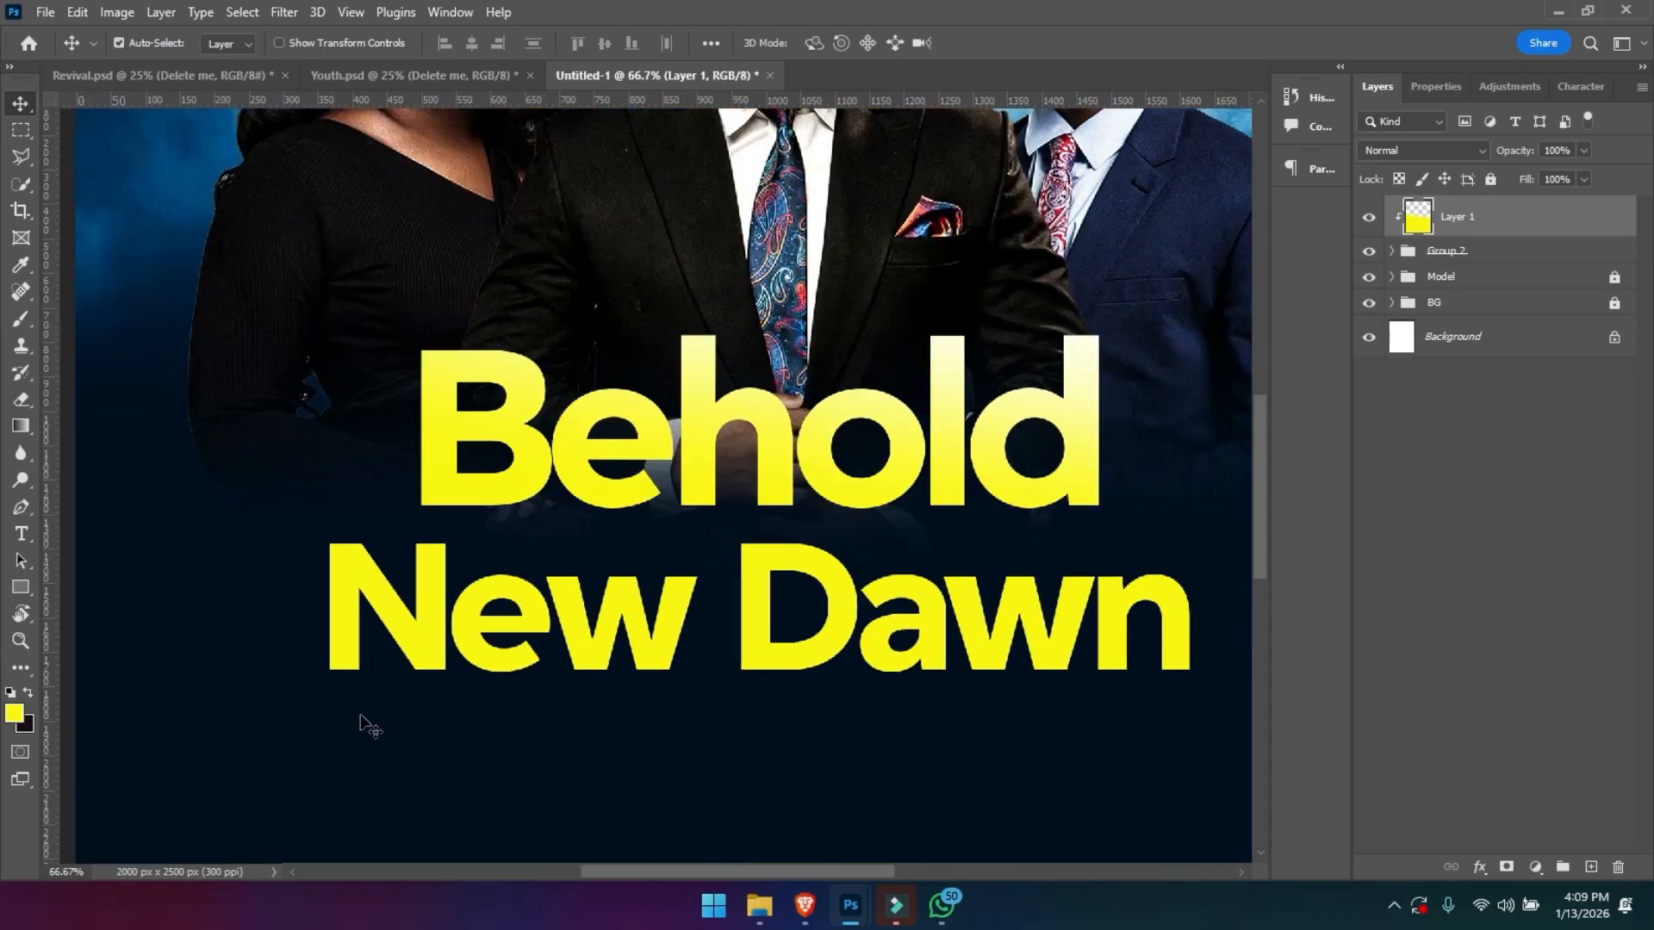
# - Draw a circle about 118 px across between Behold and New Dawn and fill it with black
pyautogui.click(18, 592)
pyautogui.click(76, 617)
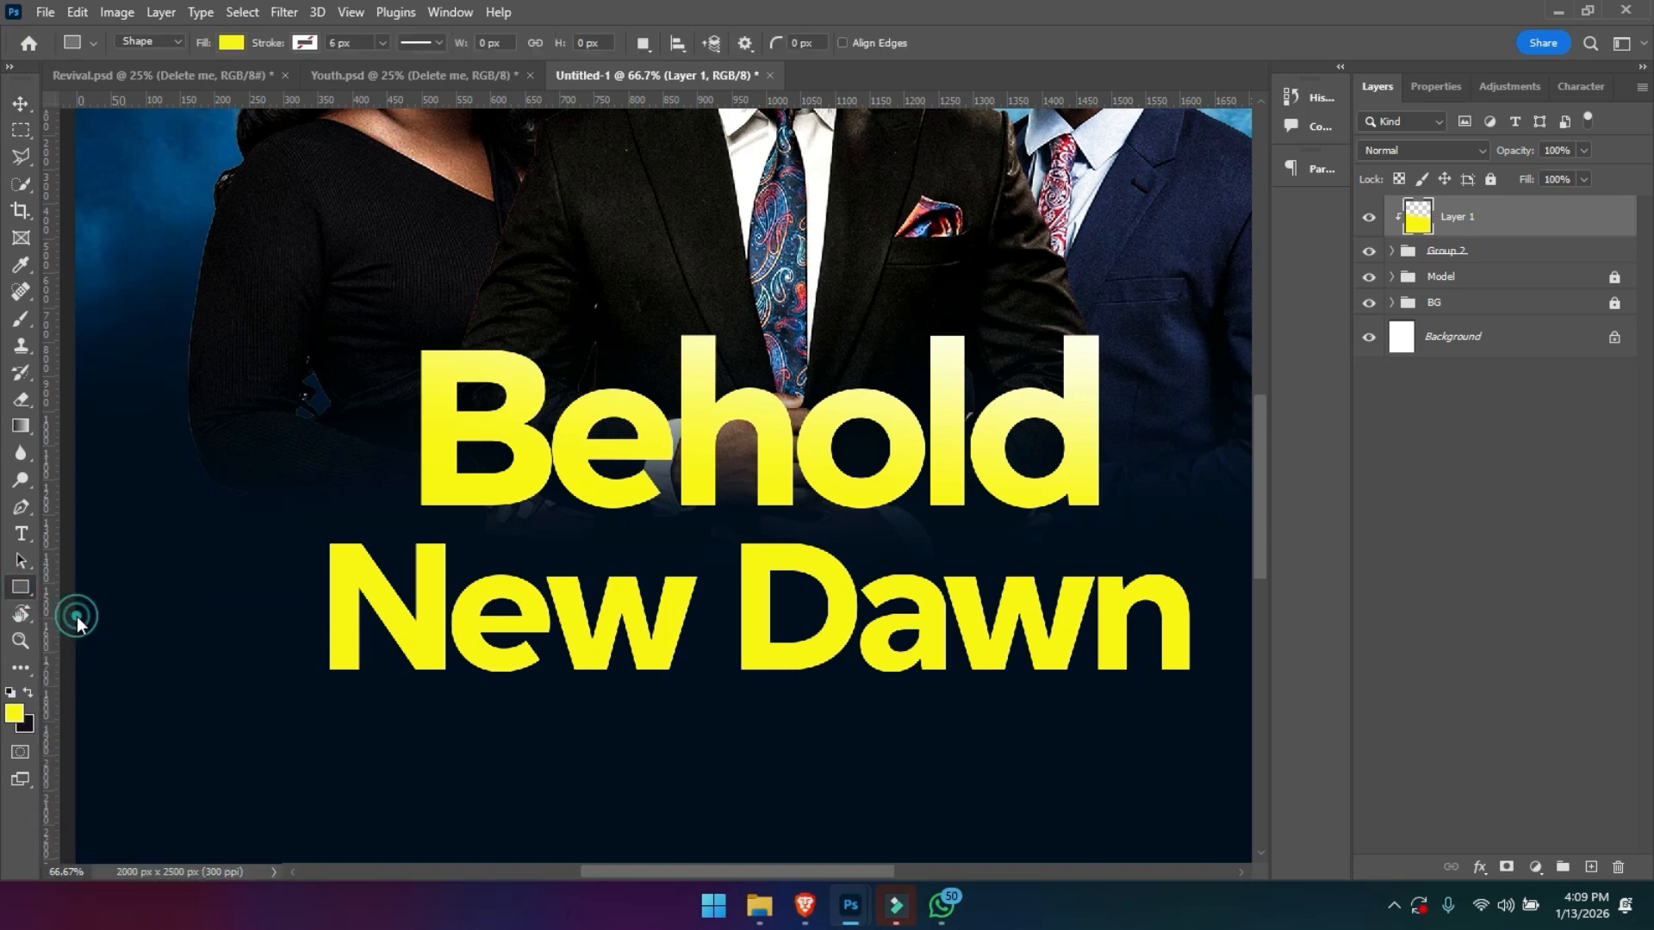
pyautogui.hotkey('shift', 'u')
pyautogui.moveTo(772, 482); pyautogui.dragTo(683, 568)
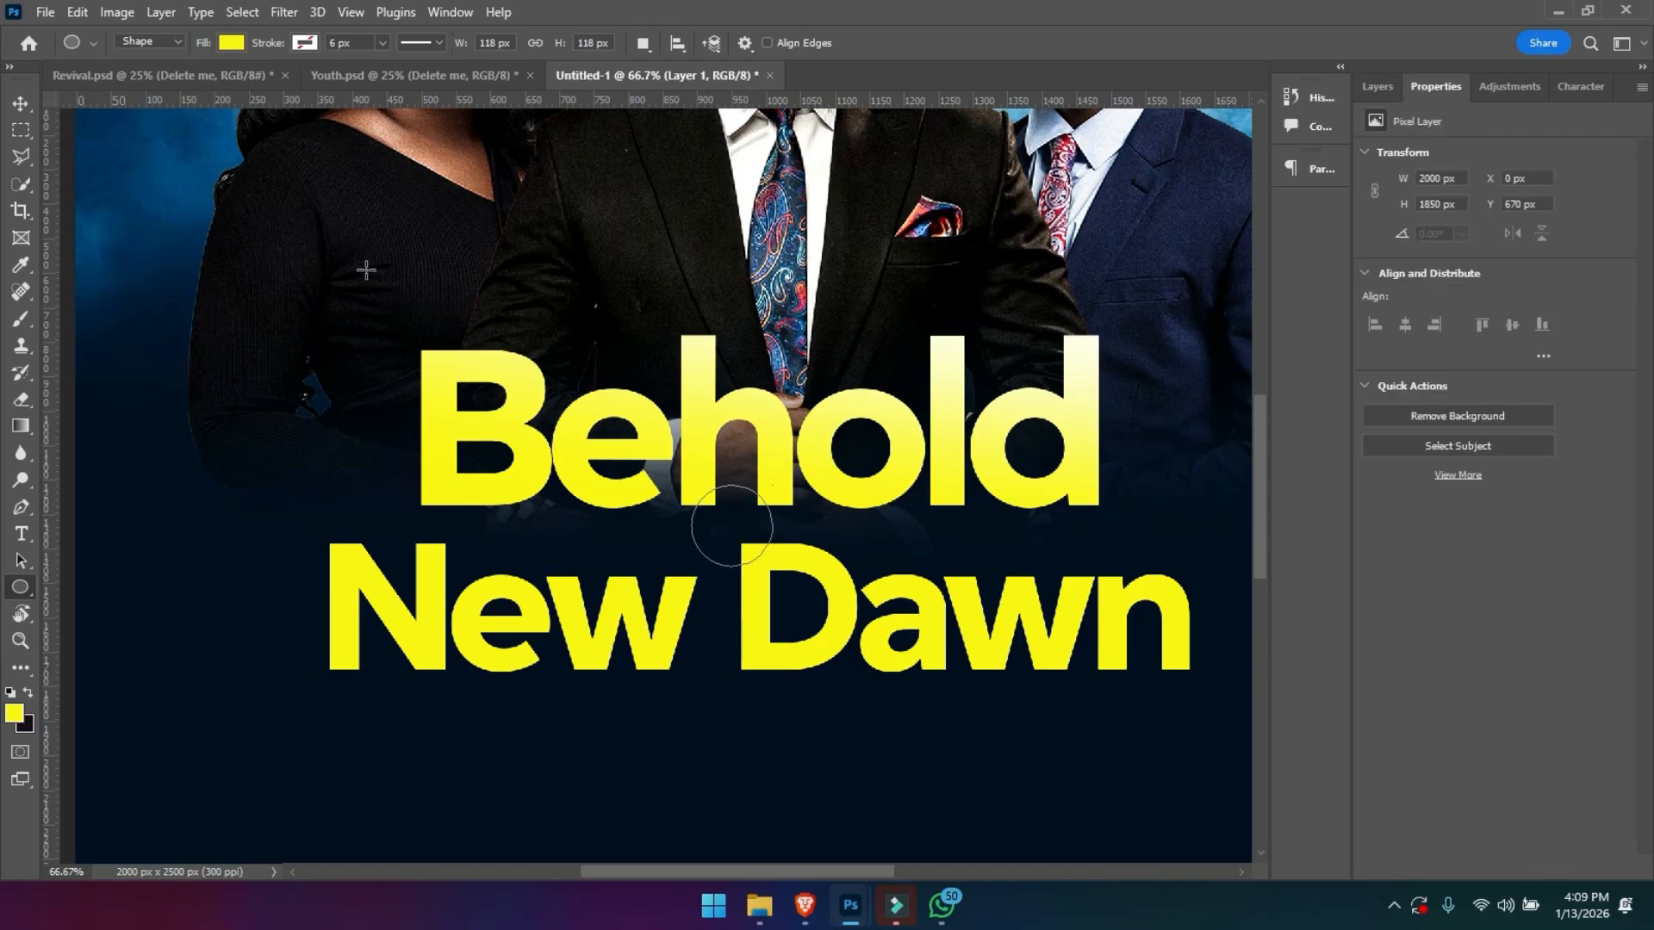
pyautogui.click(224, 48)
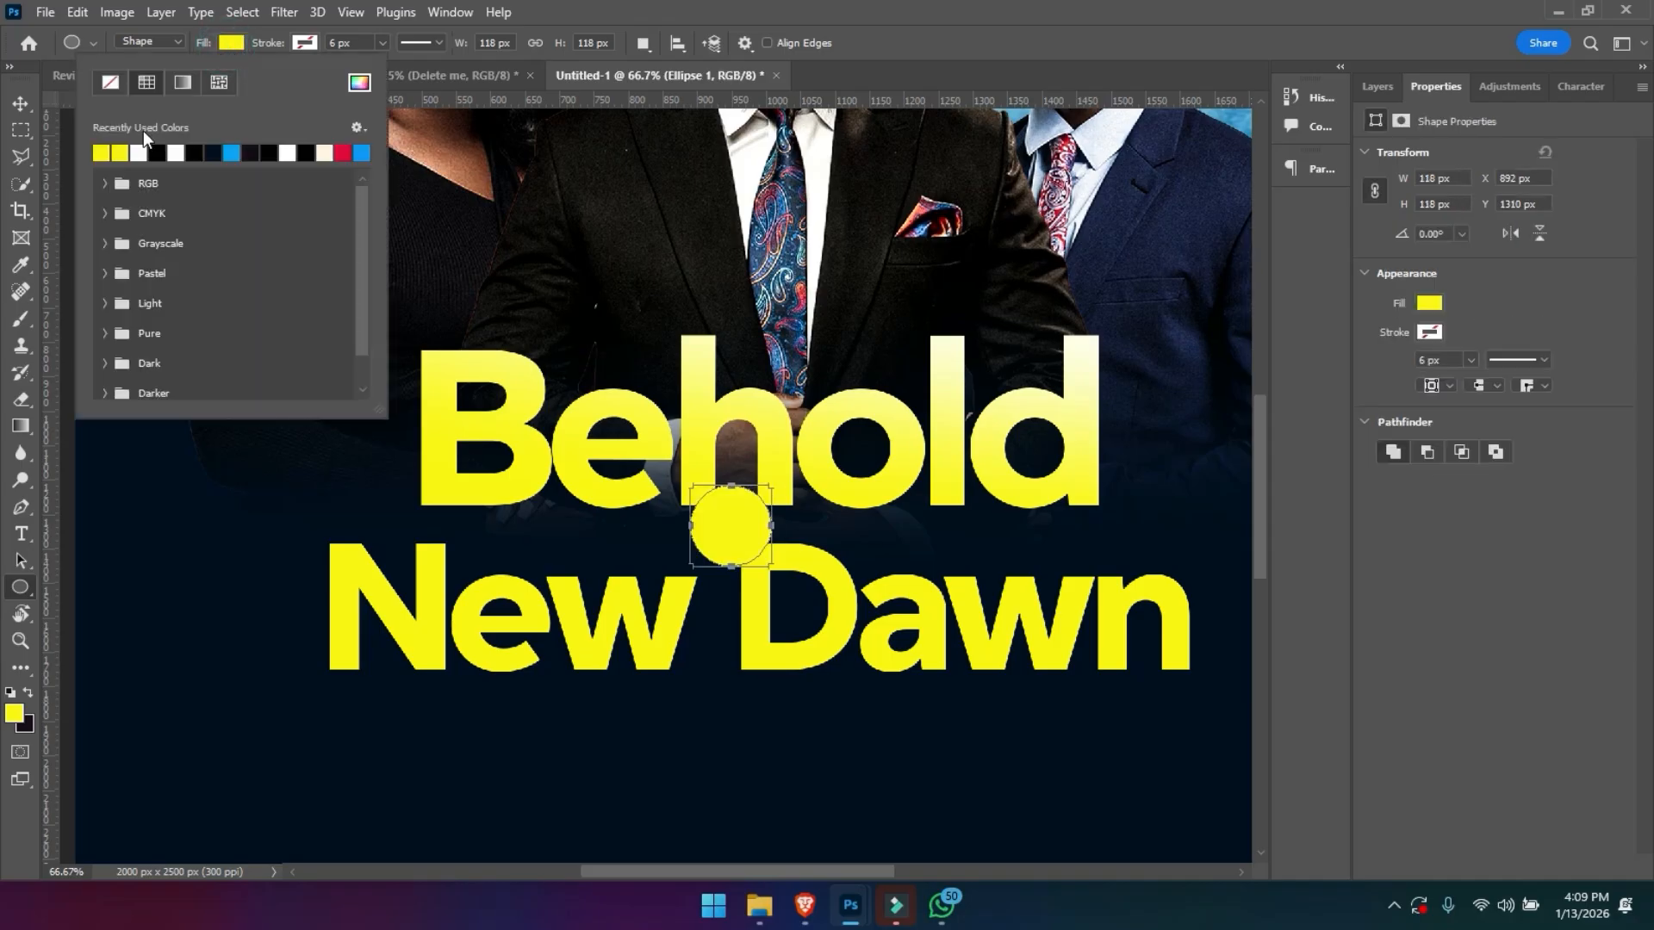
pyautogui.click(161, 154)
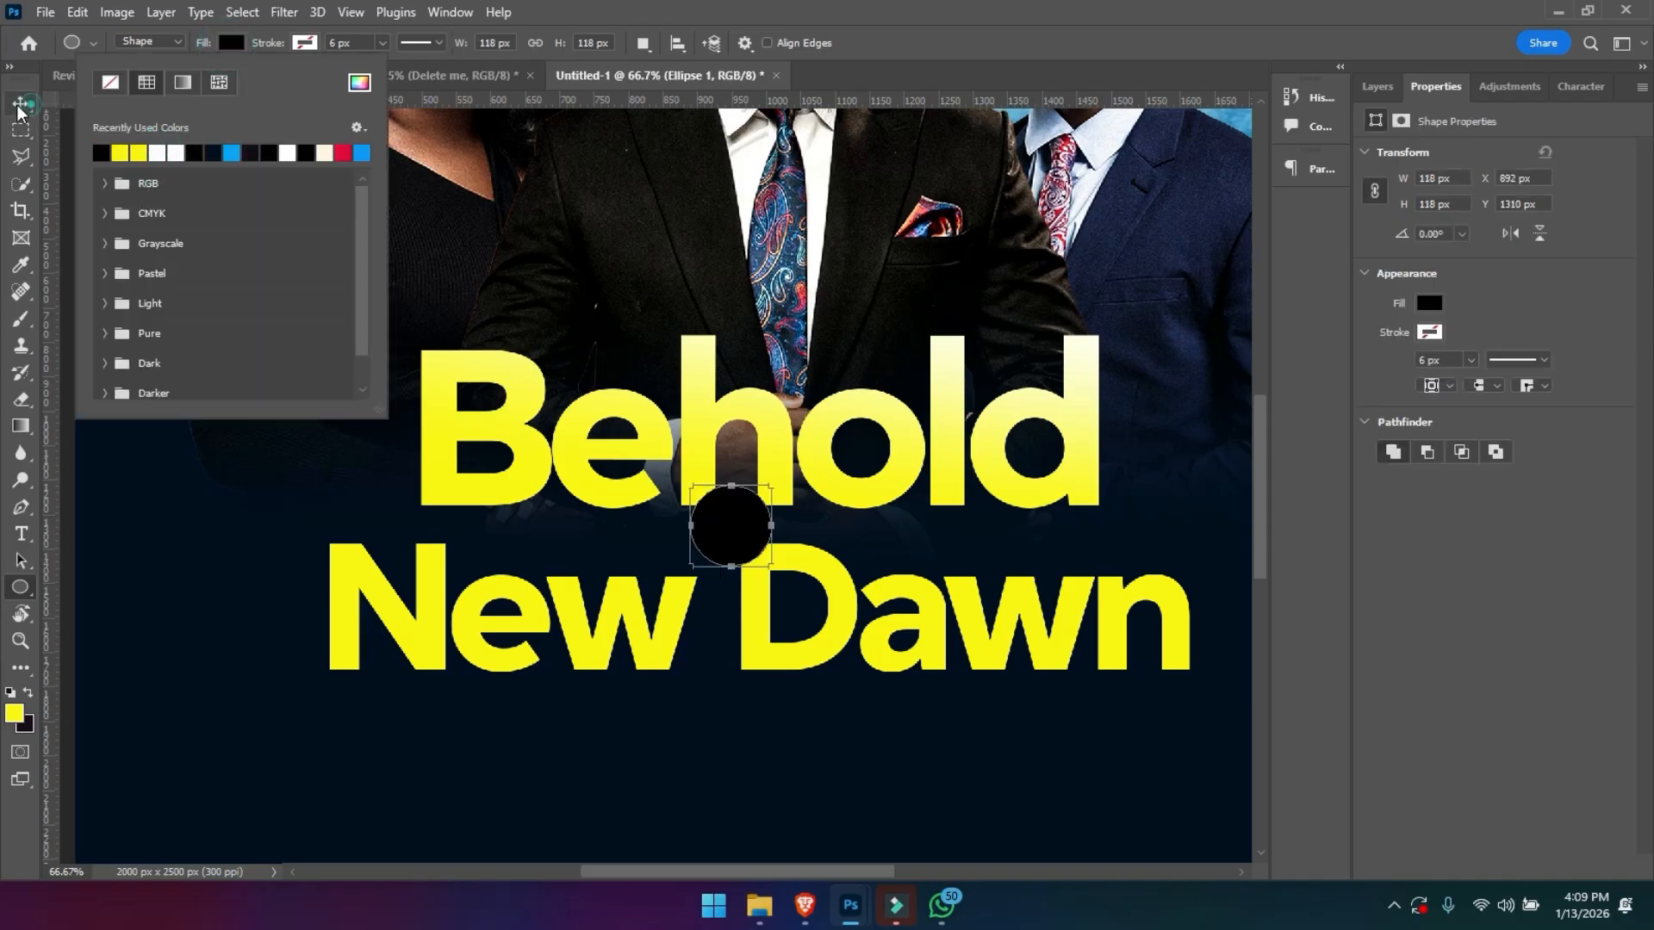
pyautogui.click(21, 103)
# - Add a separate text layer with the letter A over the black circle and colour it white
pyautogui.press('t')
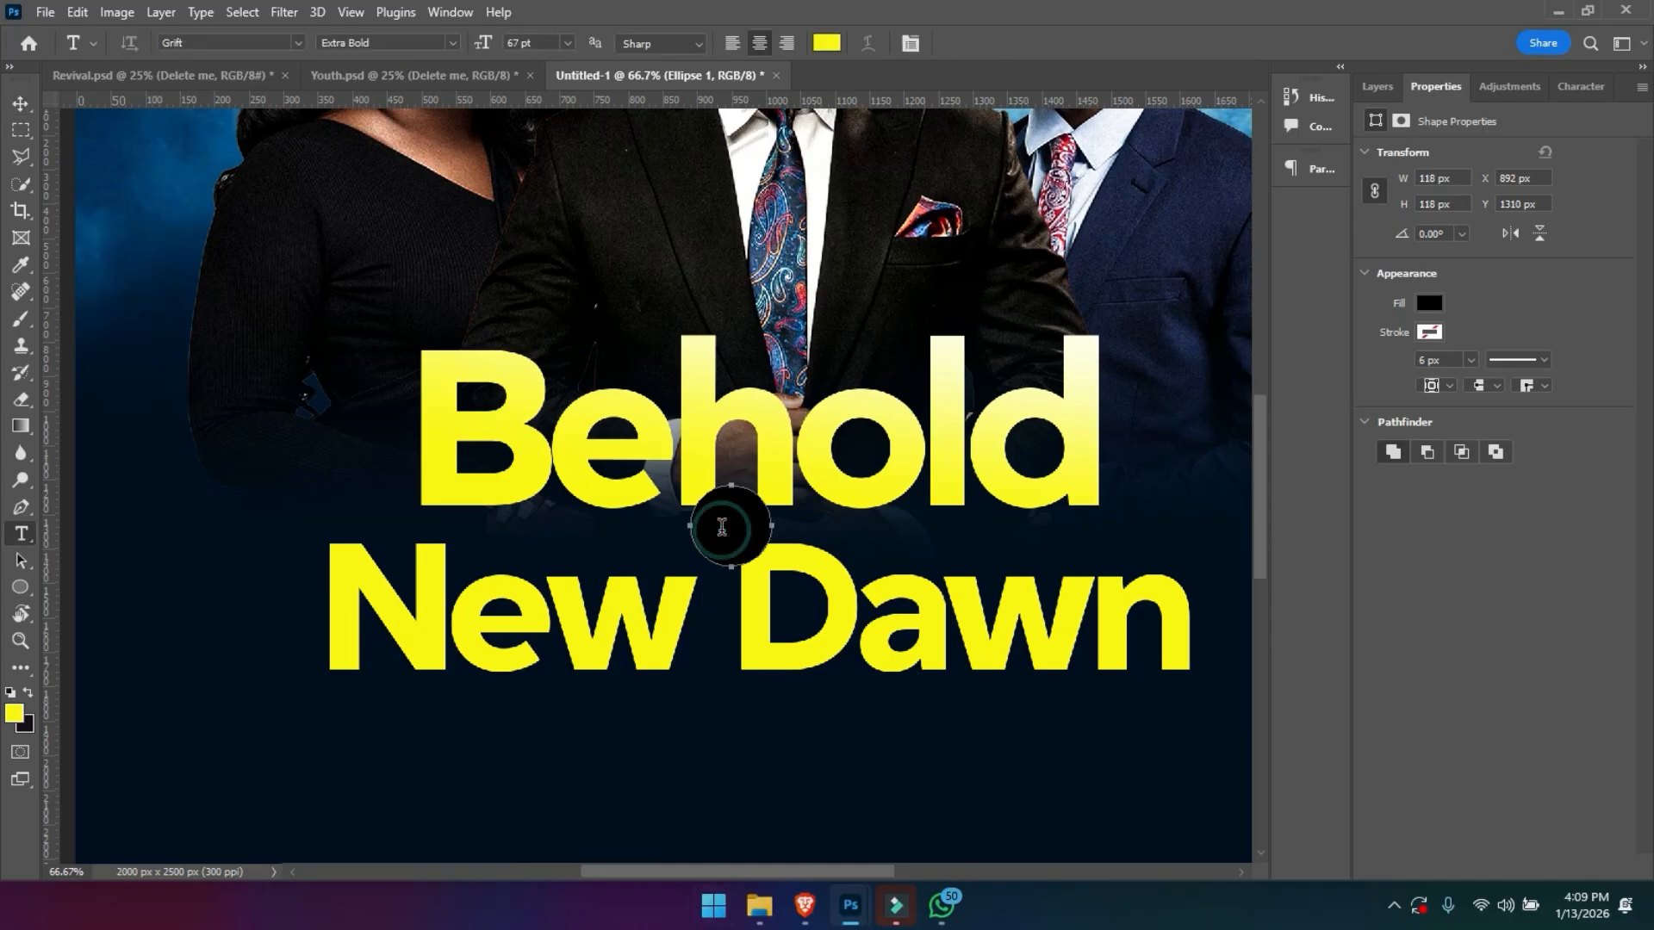
pyautogui.click(722, 528)
pyautogui.write('A')
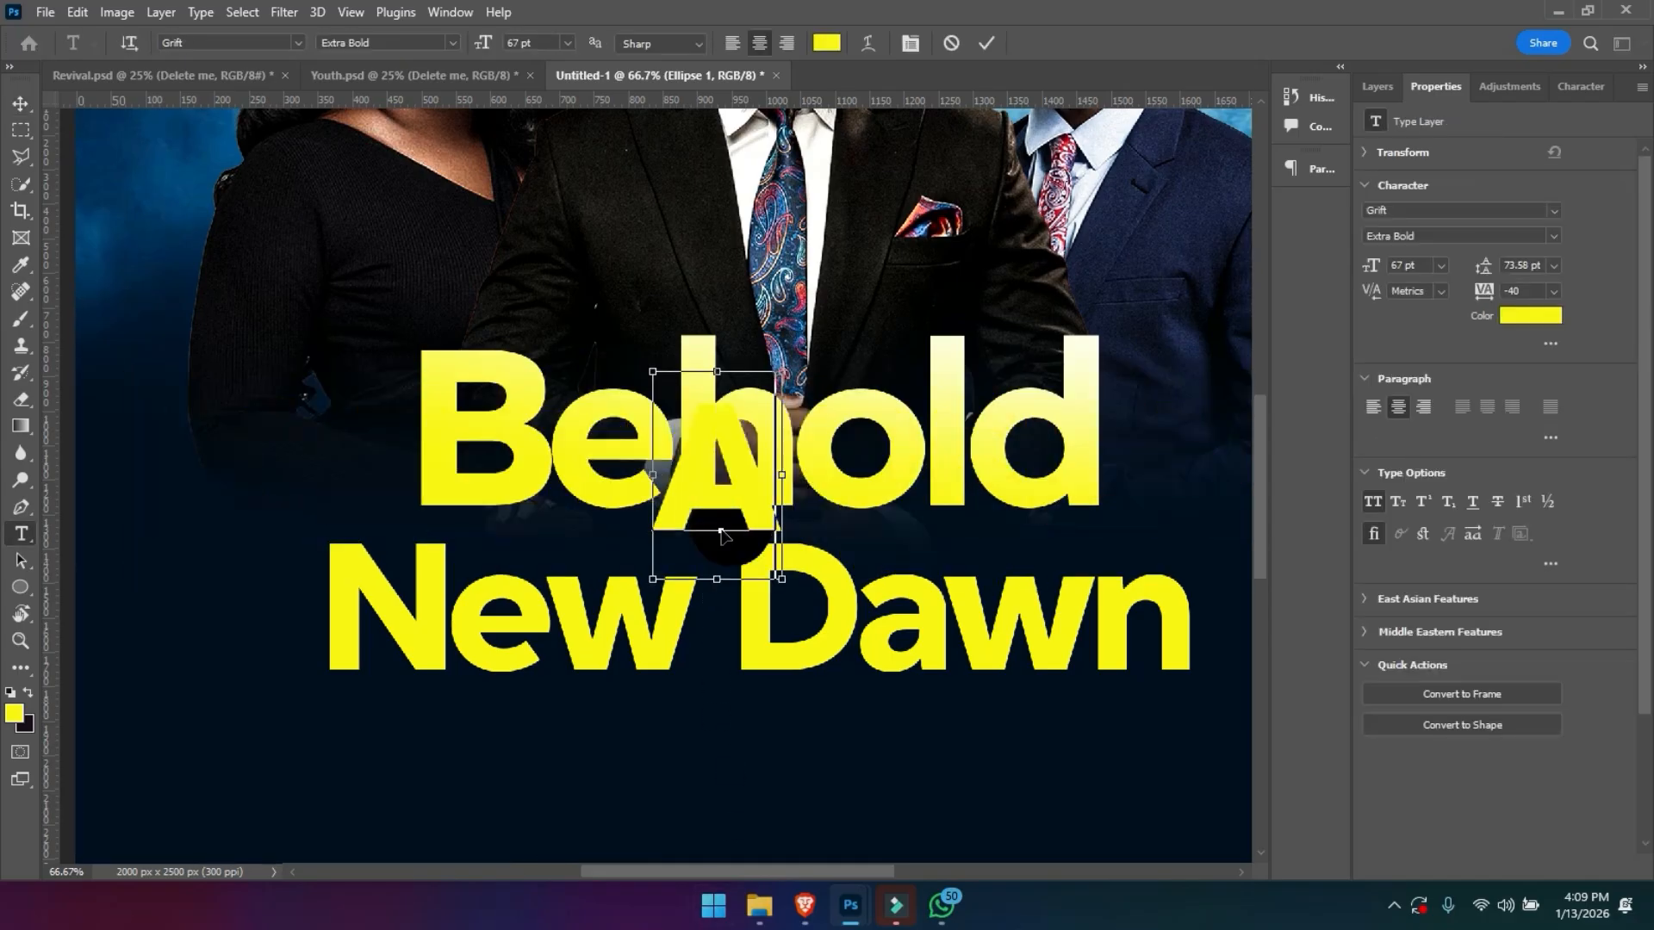
pyautogui.hotkey('ctrl', 'a')
pyautogui.click(828, 47)
pyautogui.moveTo(1174, 565); pyautogui.dragTo(1097, 366)
pyautogui.press('Return')
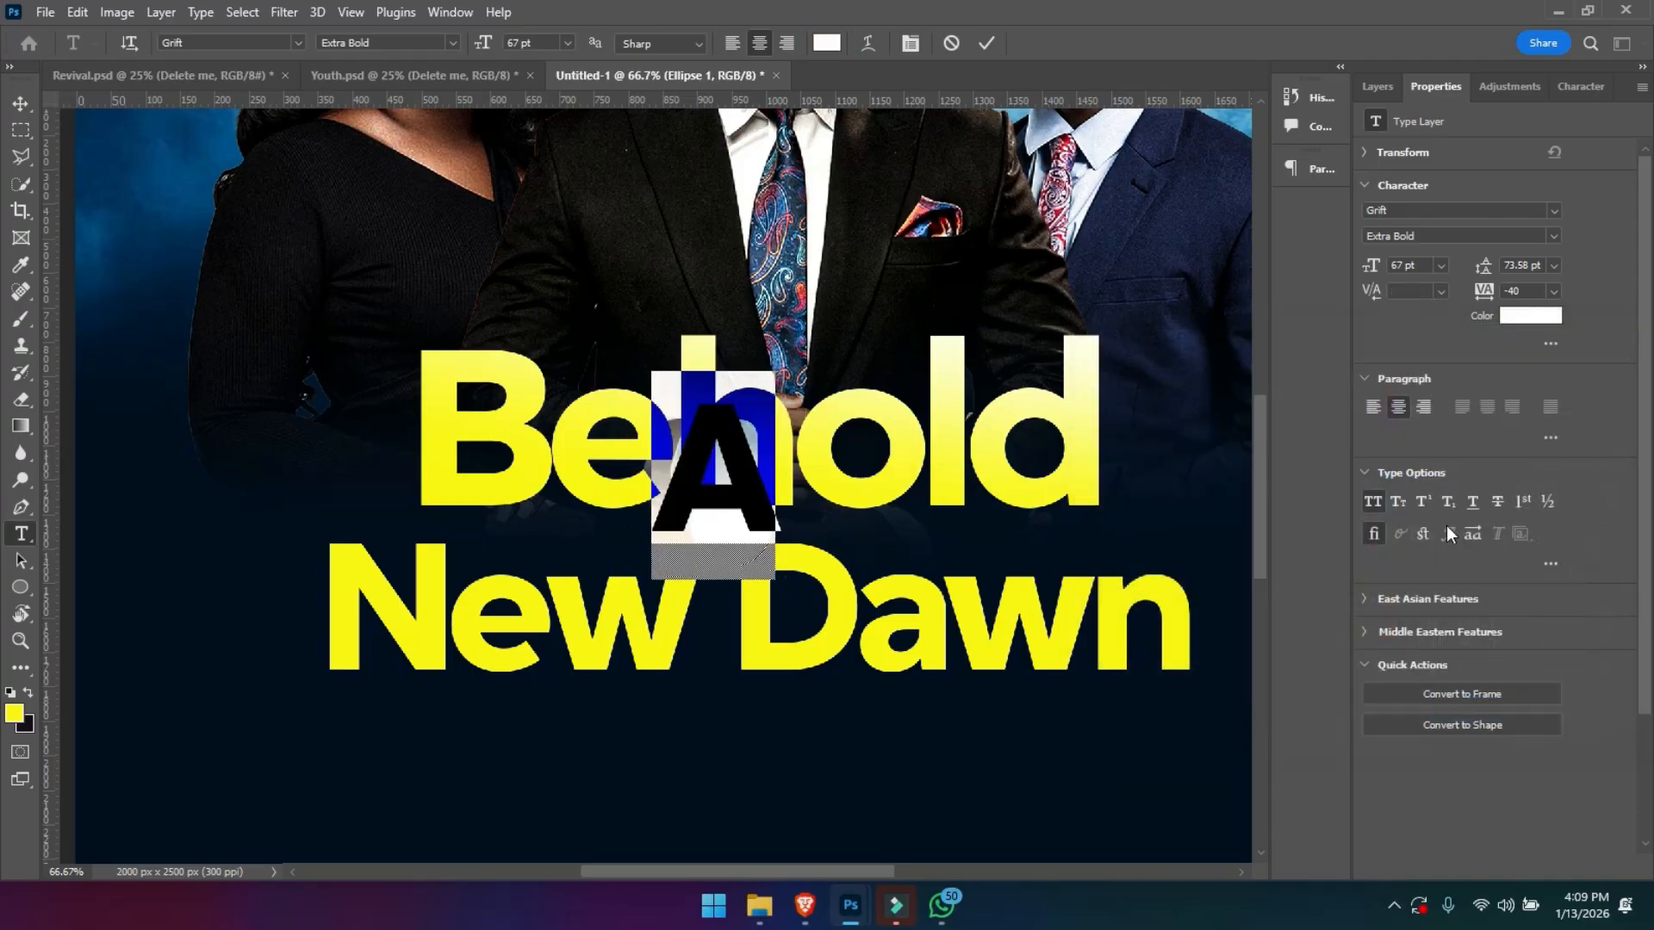
# - Turn off All Caps for the letter, set its size to 41 pt and move it onto the circle
pyautogui.click(1373, 502)
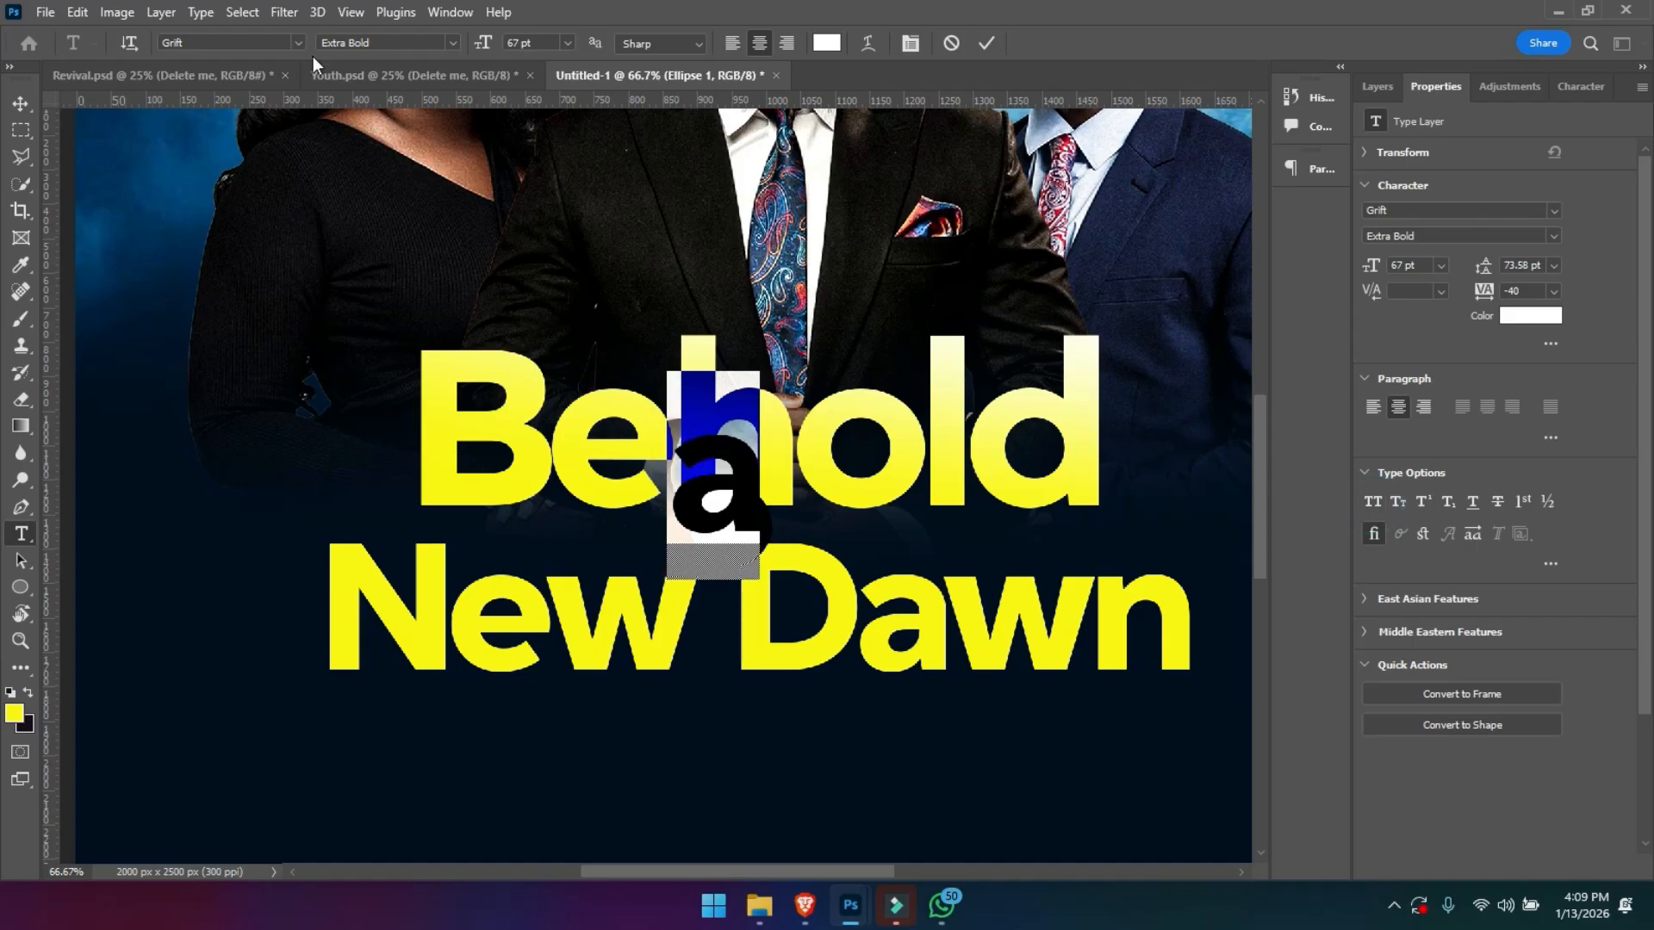
pyautogui.moveTo(484, 43); pyautogui.dragTo(459, 50)
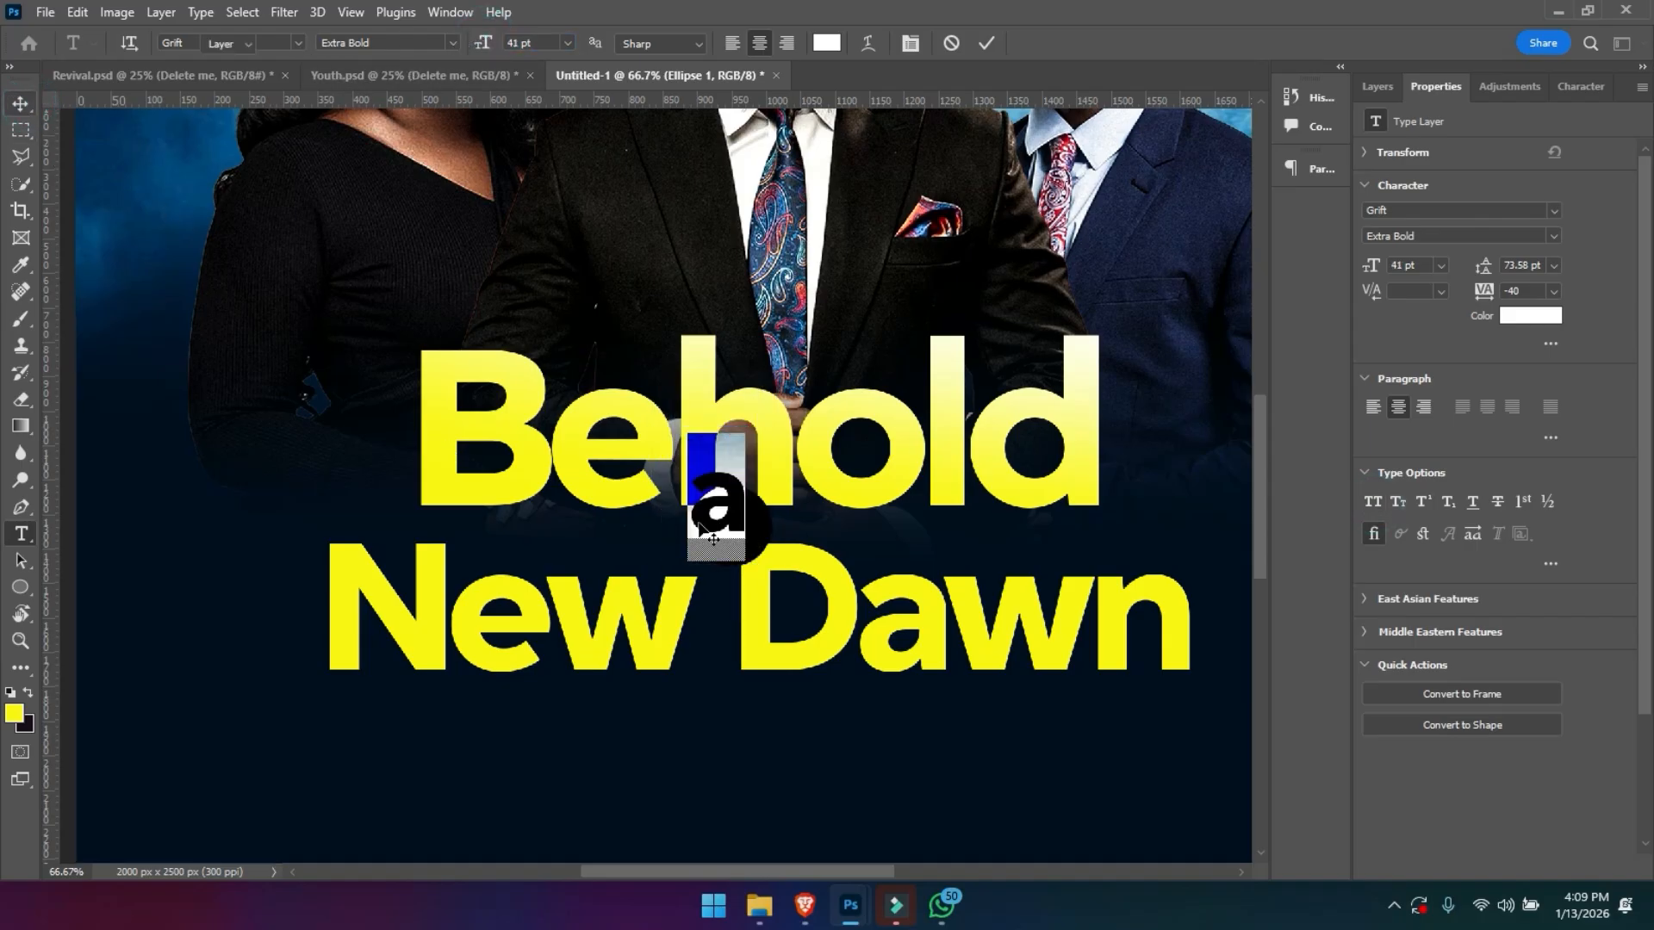
pyautogui.click(20, 104)
pyautogui.moveTo(714, 530)
pyautogui.mouseDown()
pyautogui.moveTo(687, 539)
pyautogui.moveTo(727, 552)
pyautogui.mouseUp()
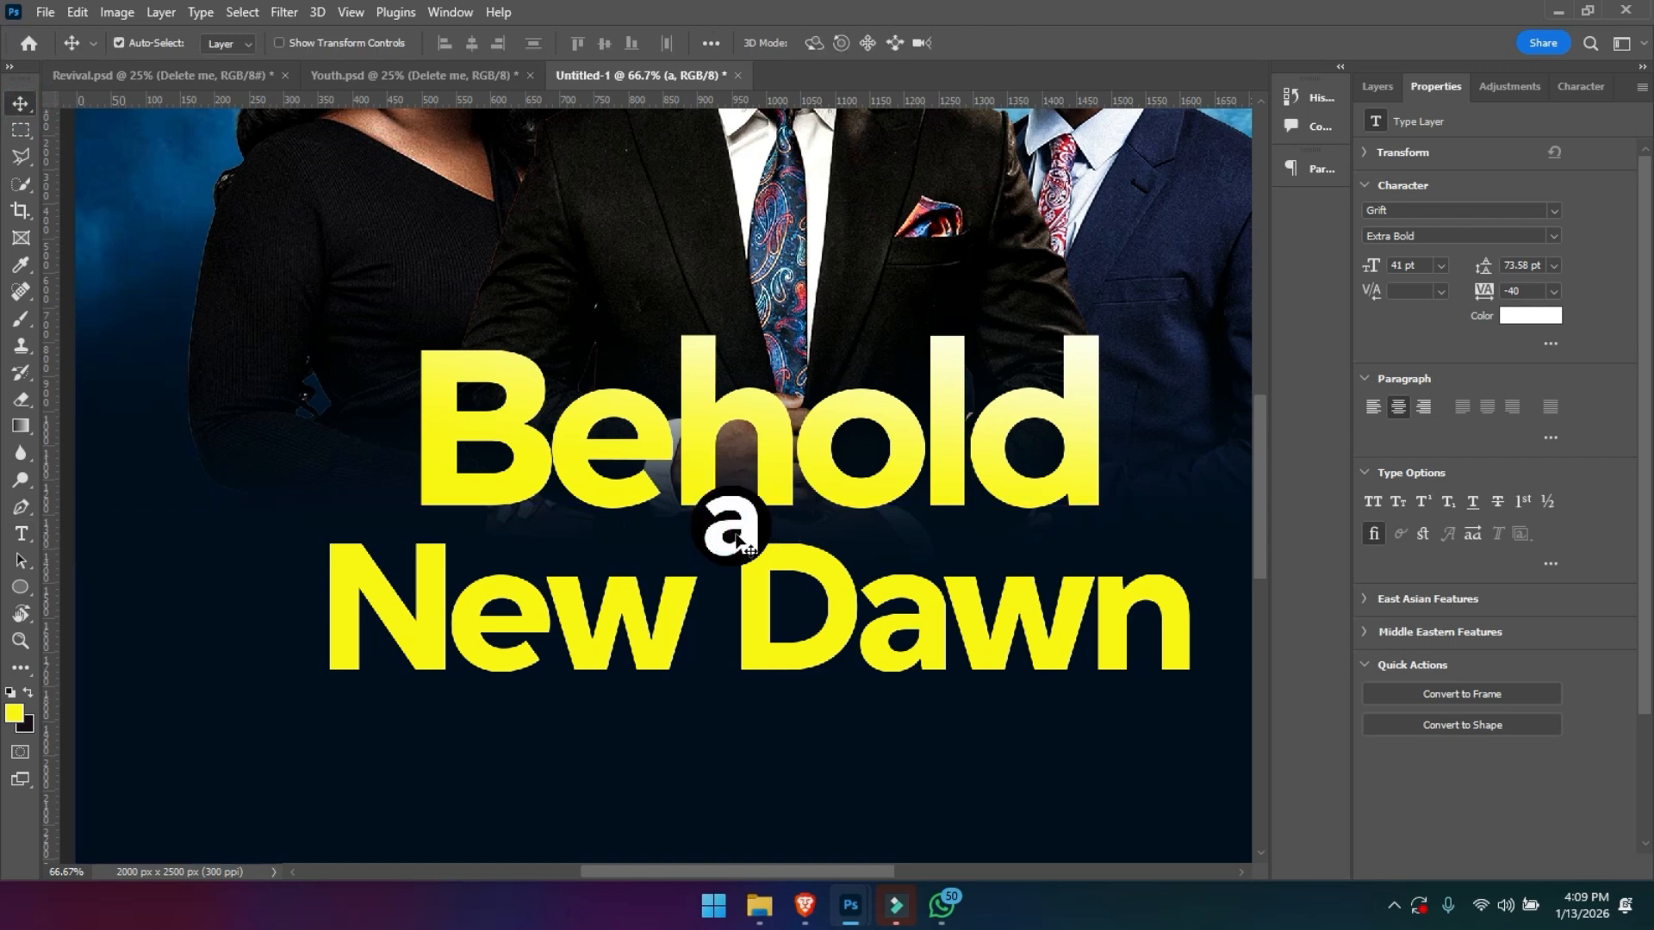
# - Scale the letter a to about 69%, rotate it about 41° and centre it in the black circle
pyautogui.hotkey('ctrl', 't')
pyautogui.moveTo(726, 459); pyautogui.dragTo(731, 534)
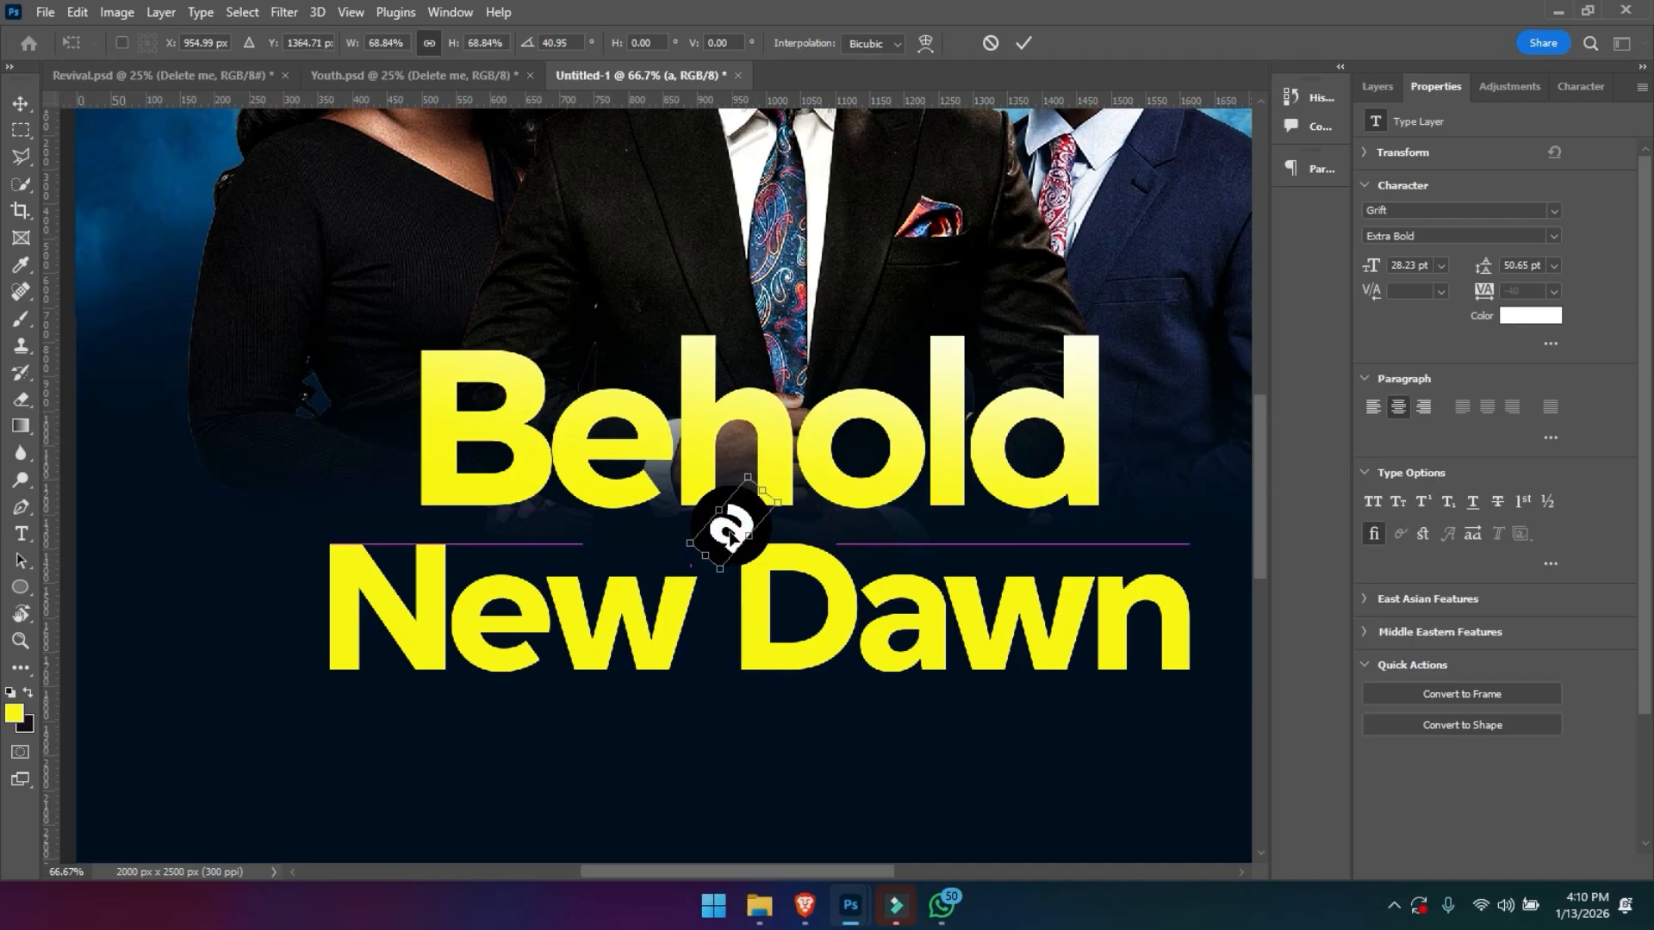
pyautogui.press('Return')
# - Expand the BG group in the layer stack and unlock it
pyautogui.hotkey('ctrl', '-')
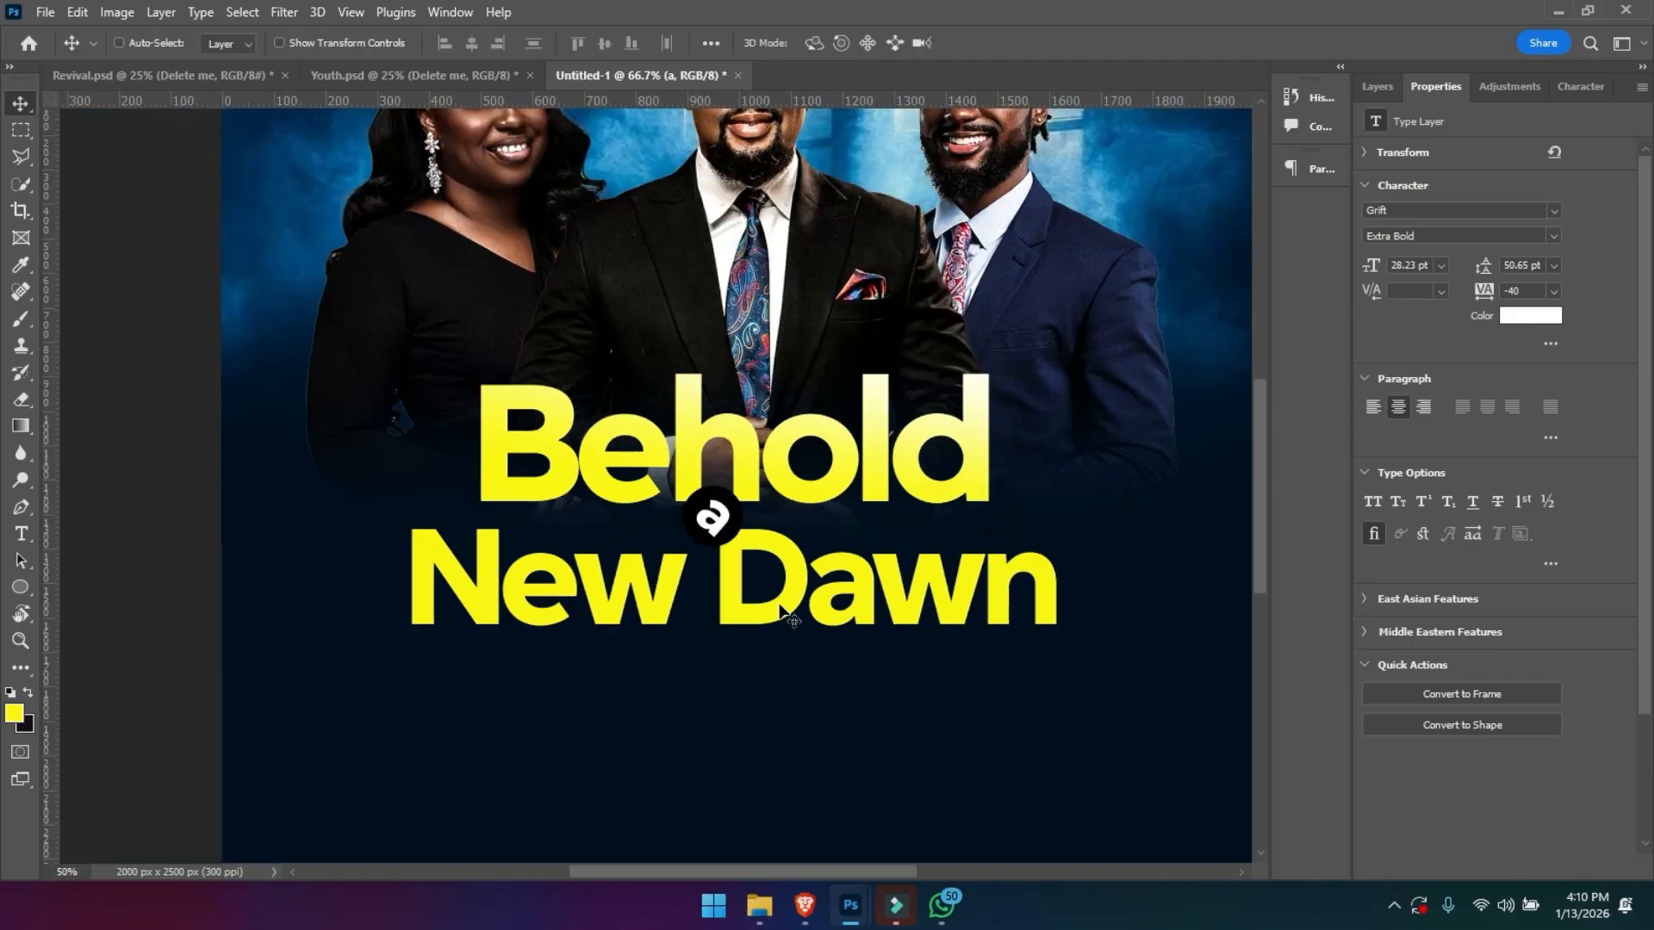
pyautogui.moveTo(778, 603); pyautogui.dragTo(780, 463)
pyautogui.moveTo(765, 562); pyautogui.dragTo(763, 515)
pyautogui.click(820, 518)
pyautogui.click(1376, 86)
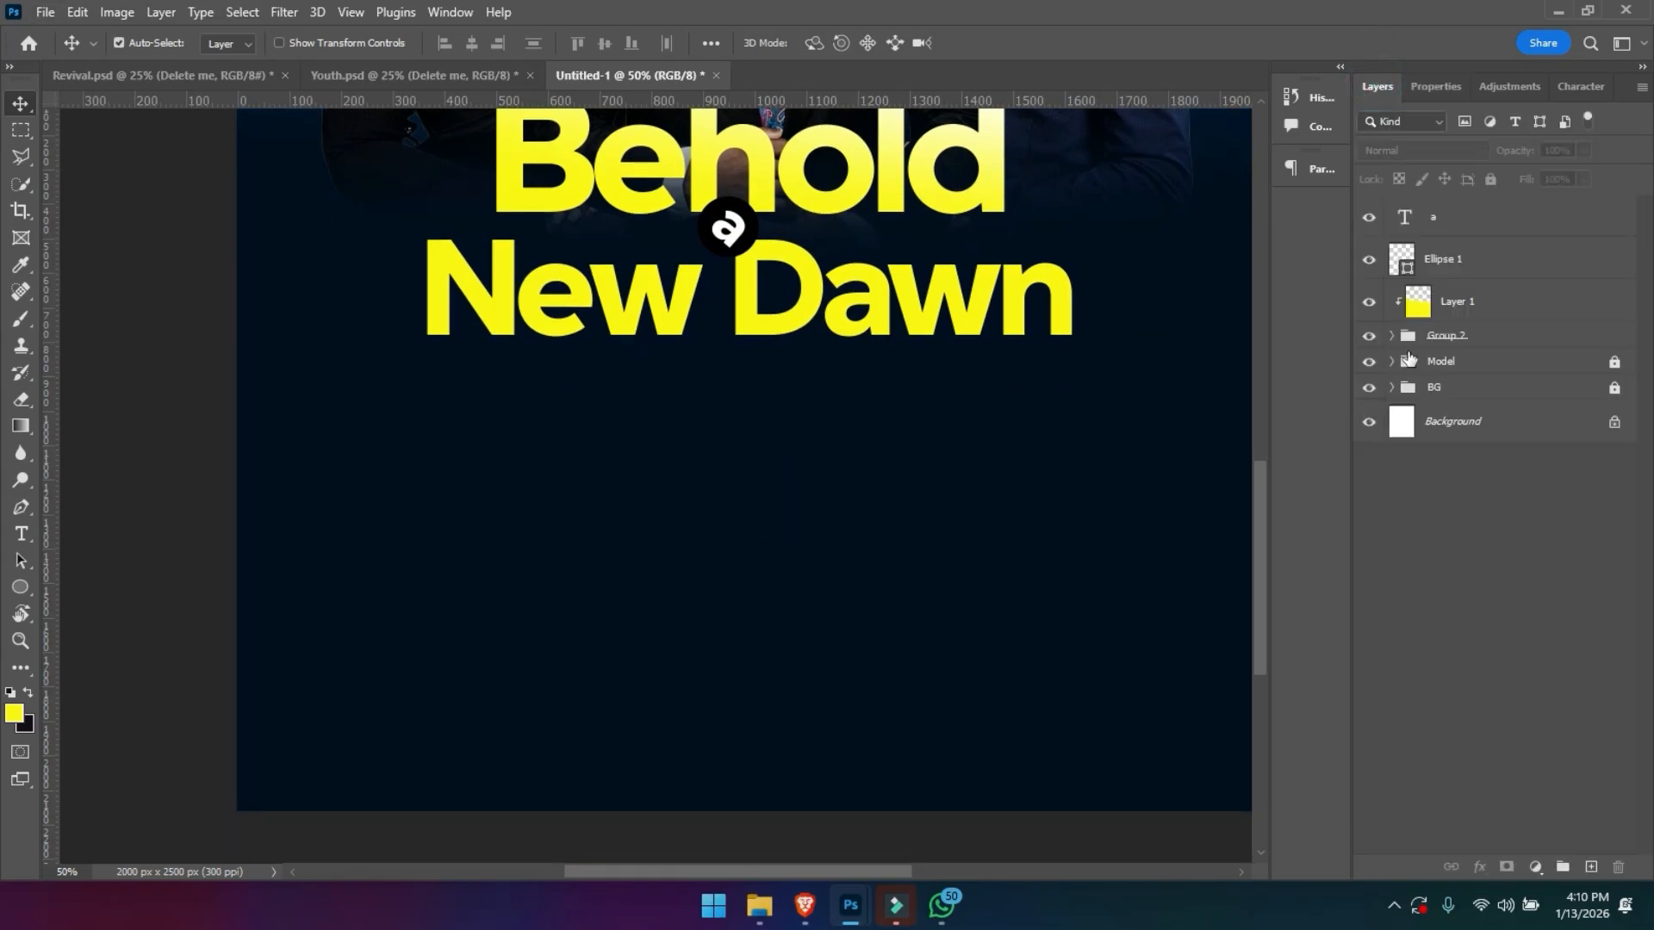
pyautogui.click(1392, 387)
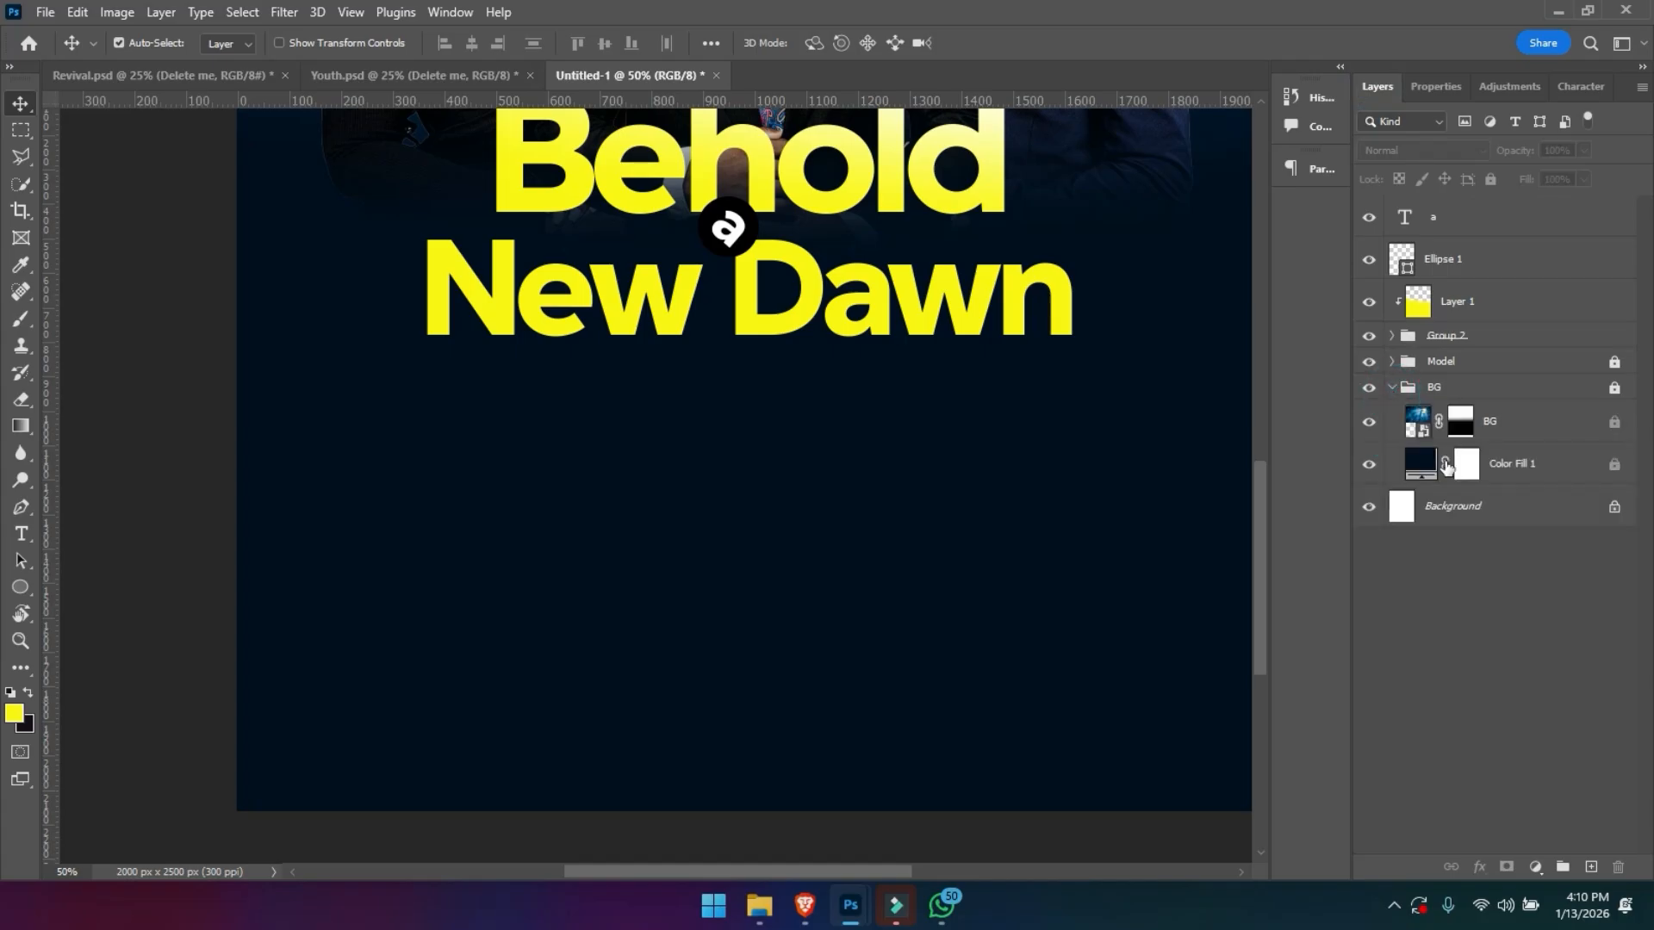
pyautogui.click(1615, 390)
# - Change the Color Fill 1 background to a slightly bluer hue and a darker, near-black navy
pyautogui.doubleClick(1421, 465)
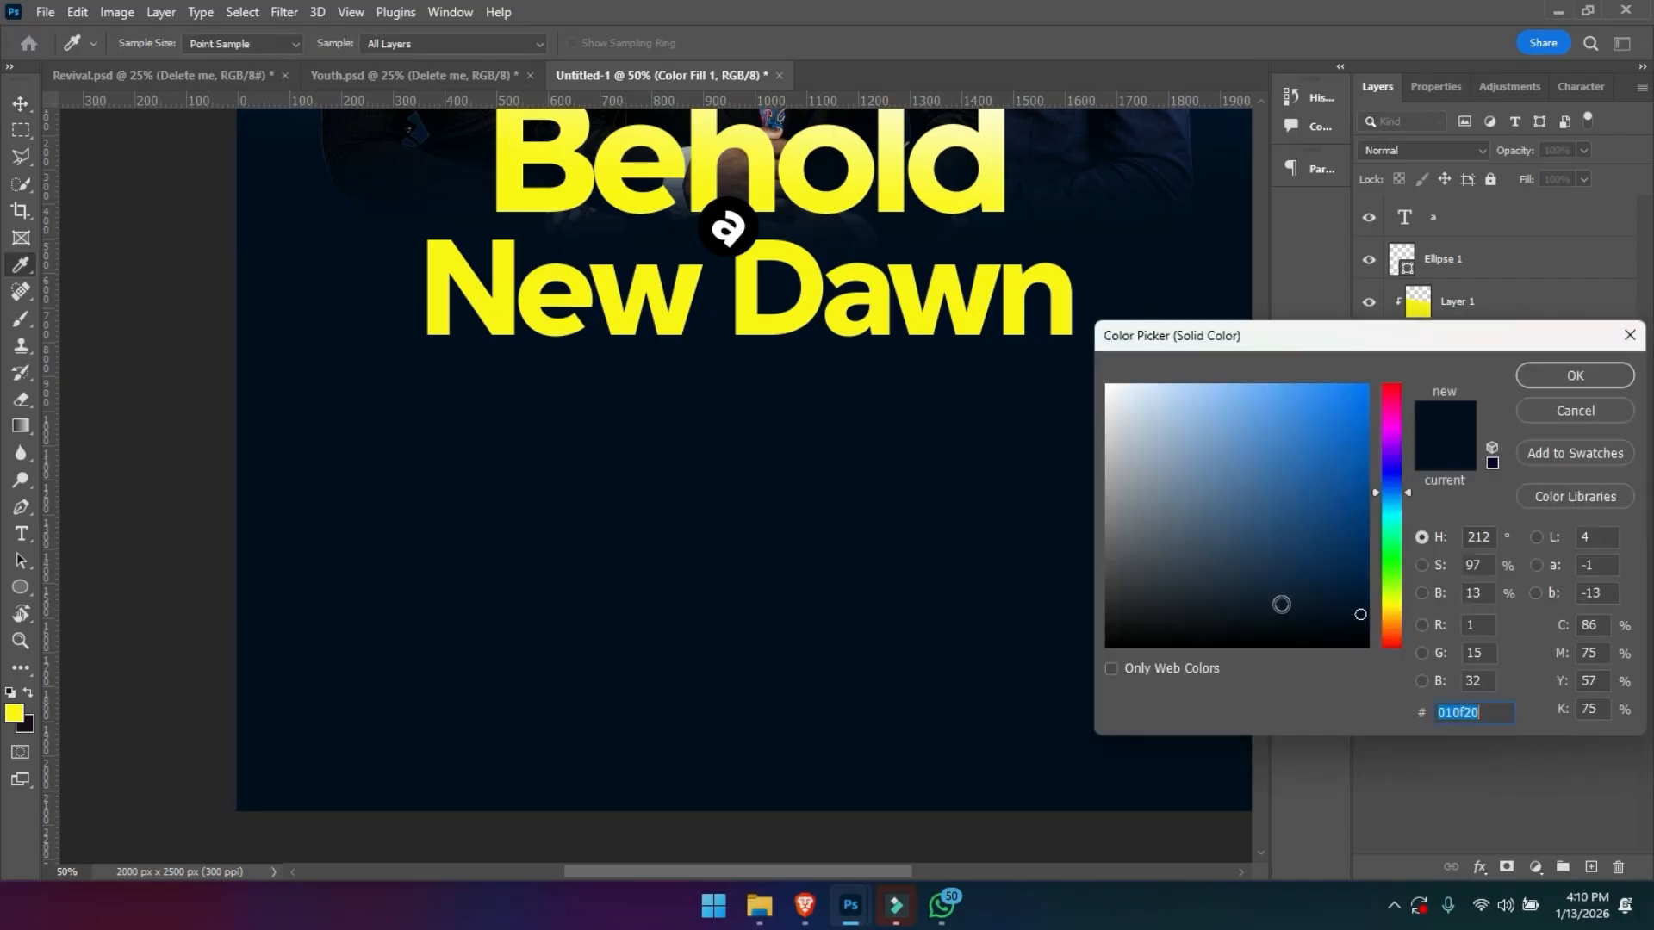
pyautogui.click(1391, 487)
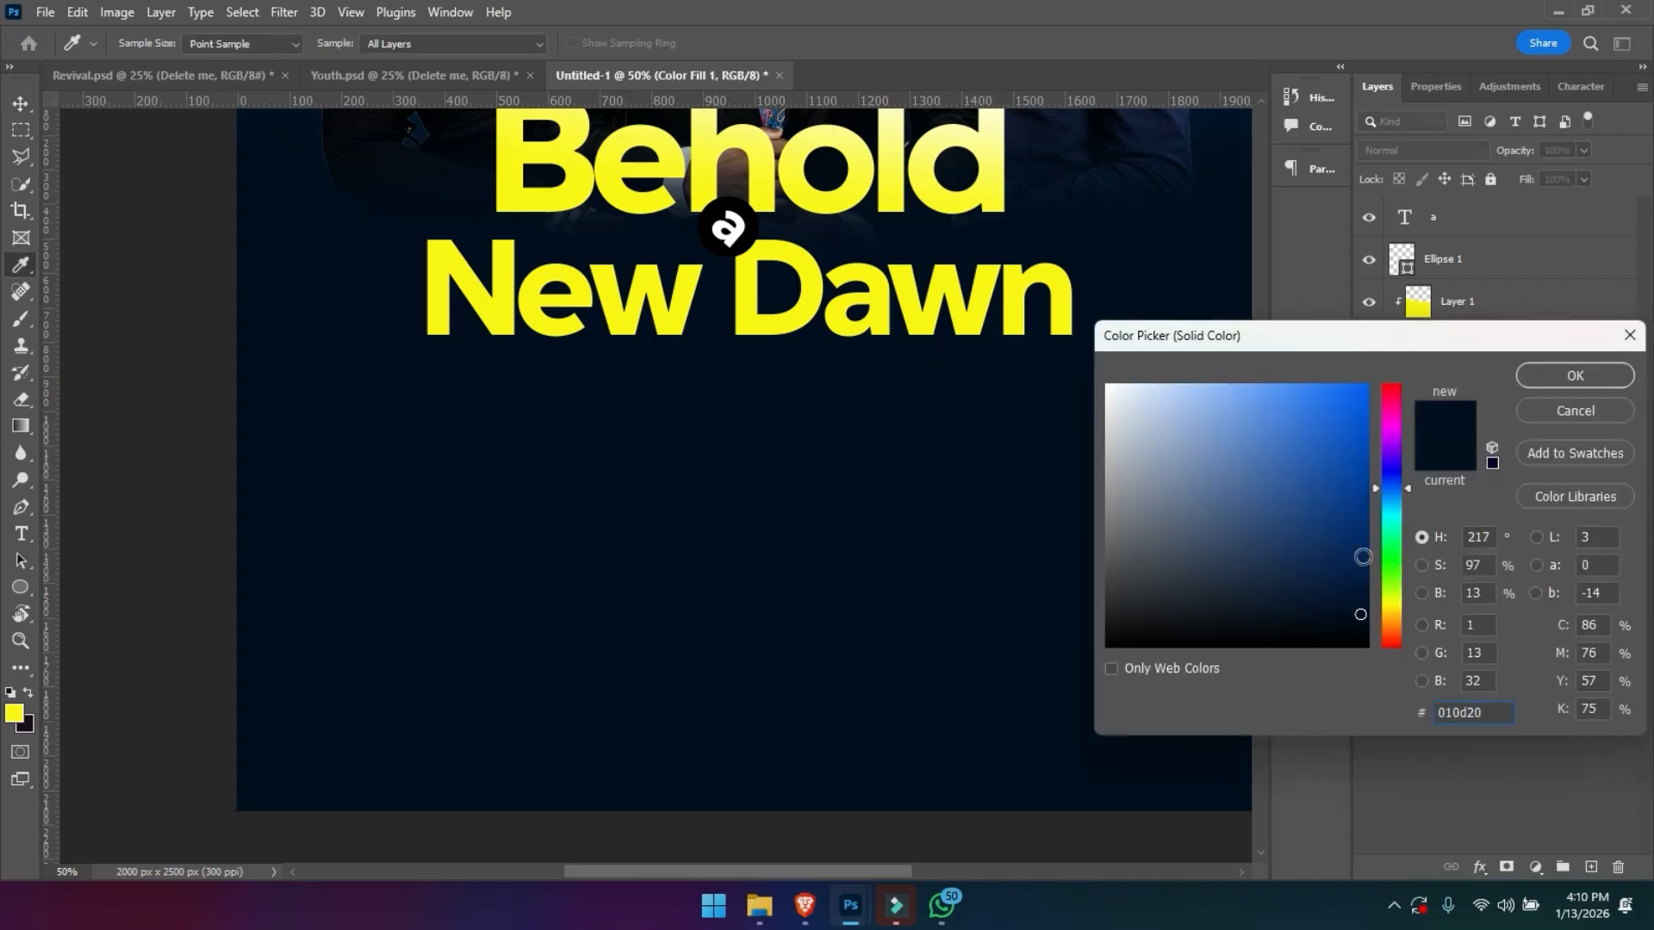
pyautogui.click(1351, 625)
pyautogui.press('Return')
pyautogui.hotkey('ctrl', '-')
pyautogui.hotkey('ctrl', '-')
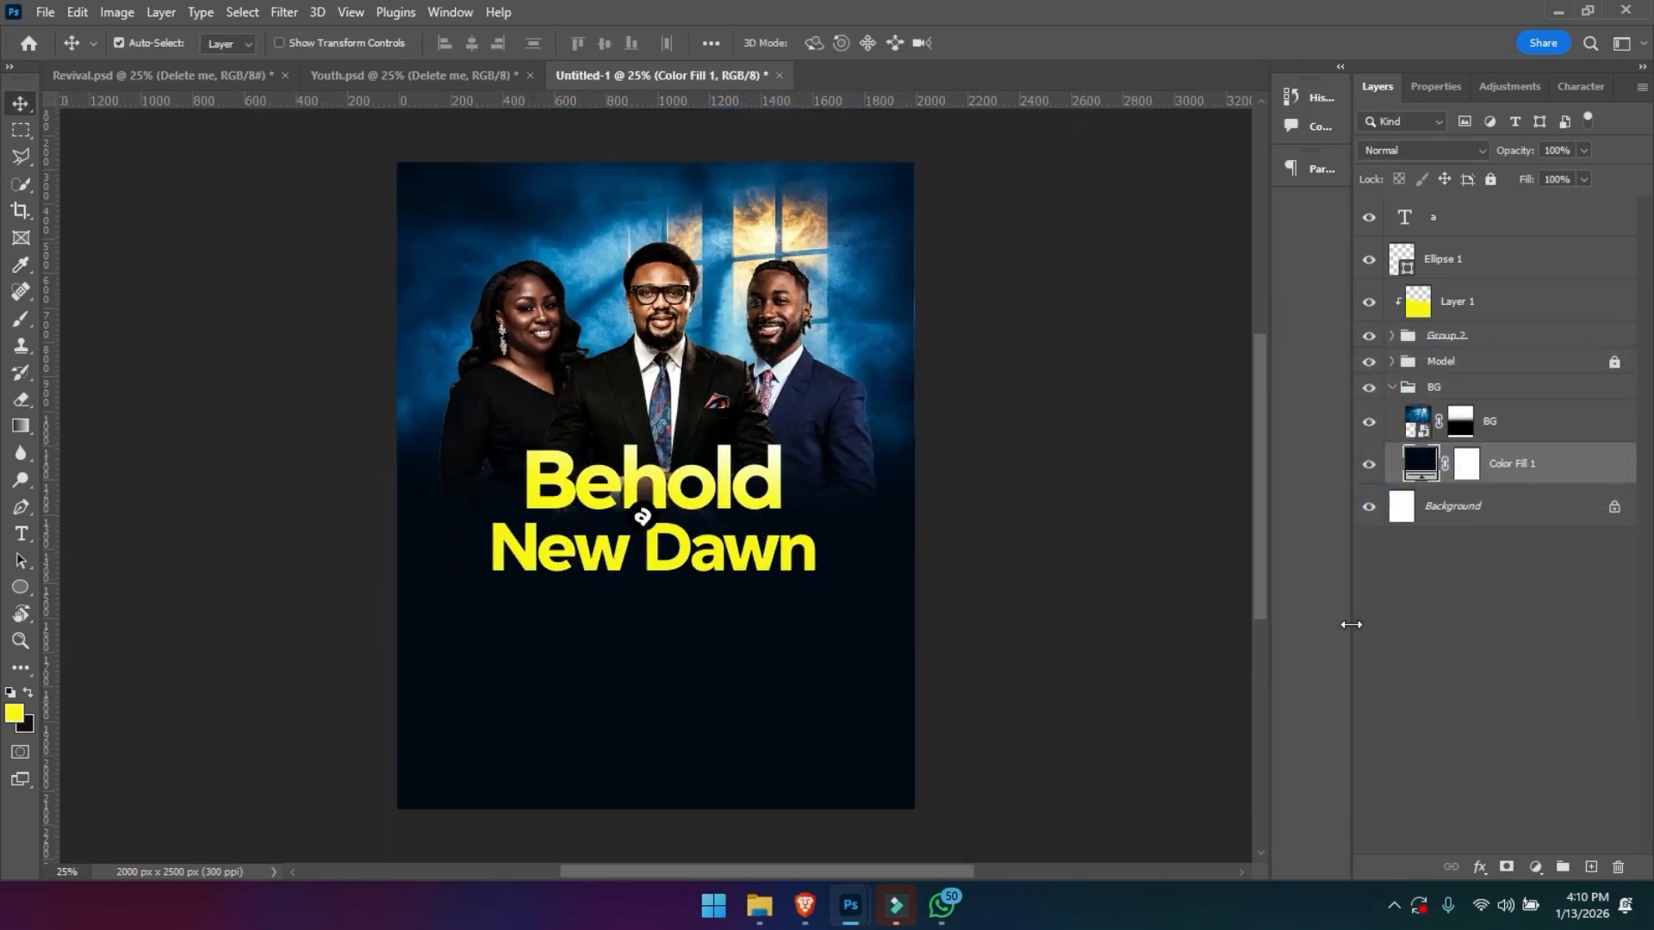
# - Collapse and relock the BG group, and select the title group, Group 2
pyautogui.press('z')
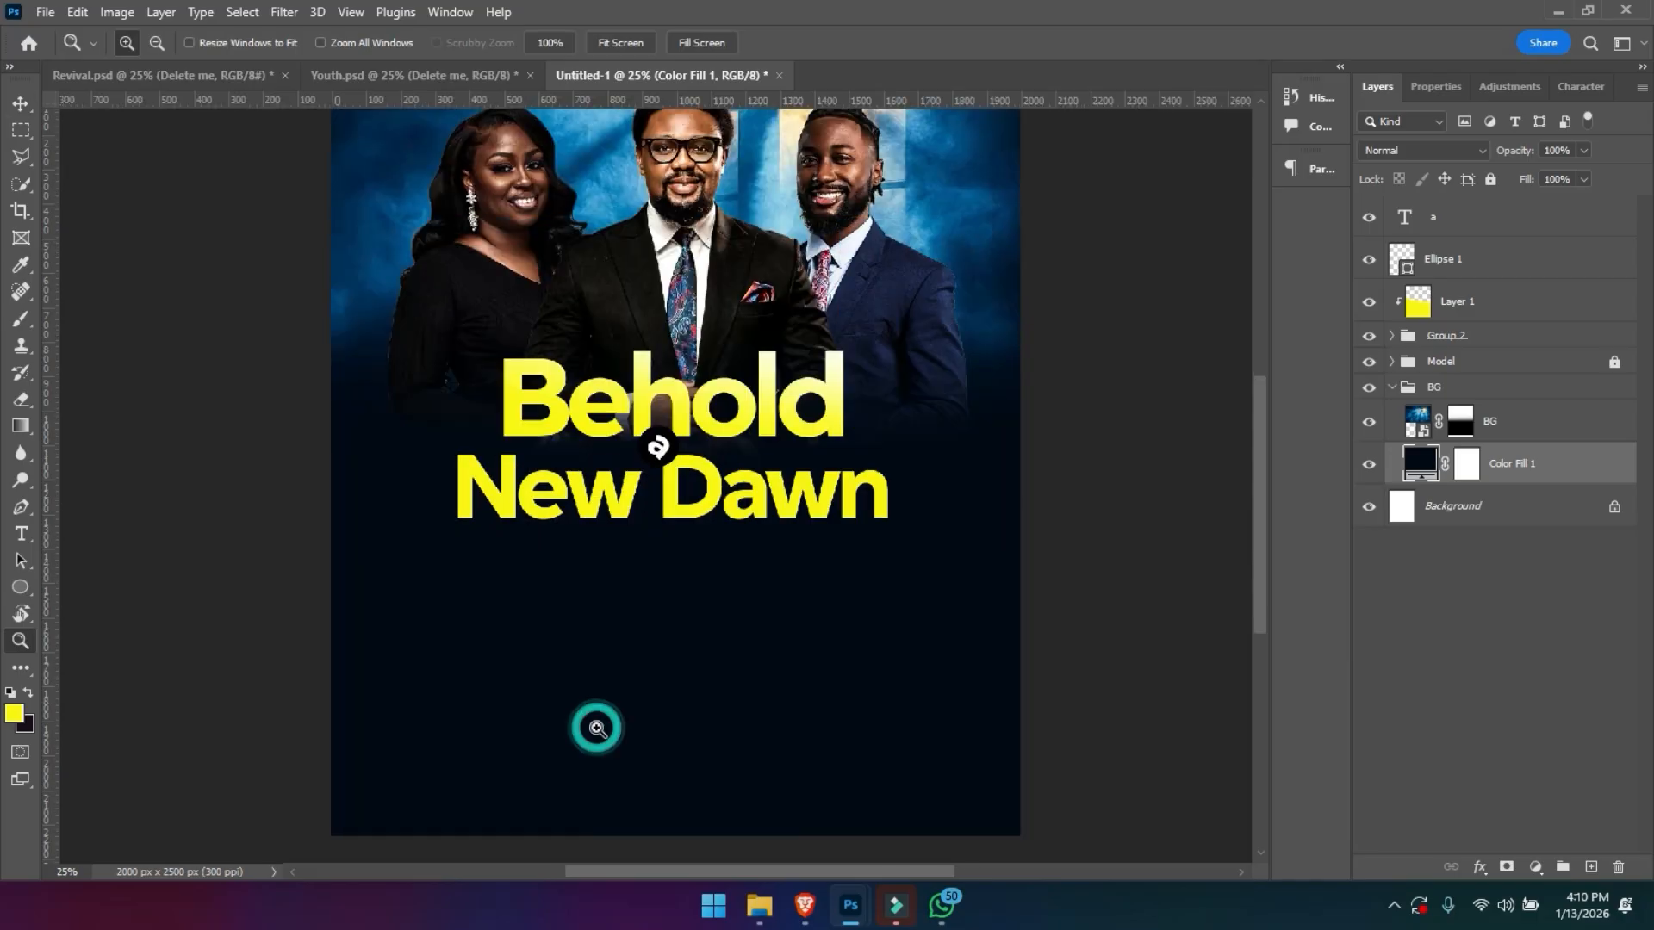
pyautogui.click(597, 728)
pyautogui.click(597, 728)
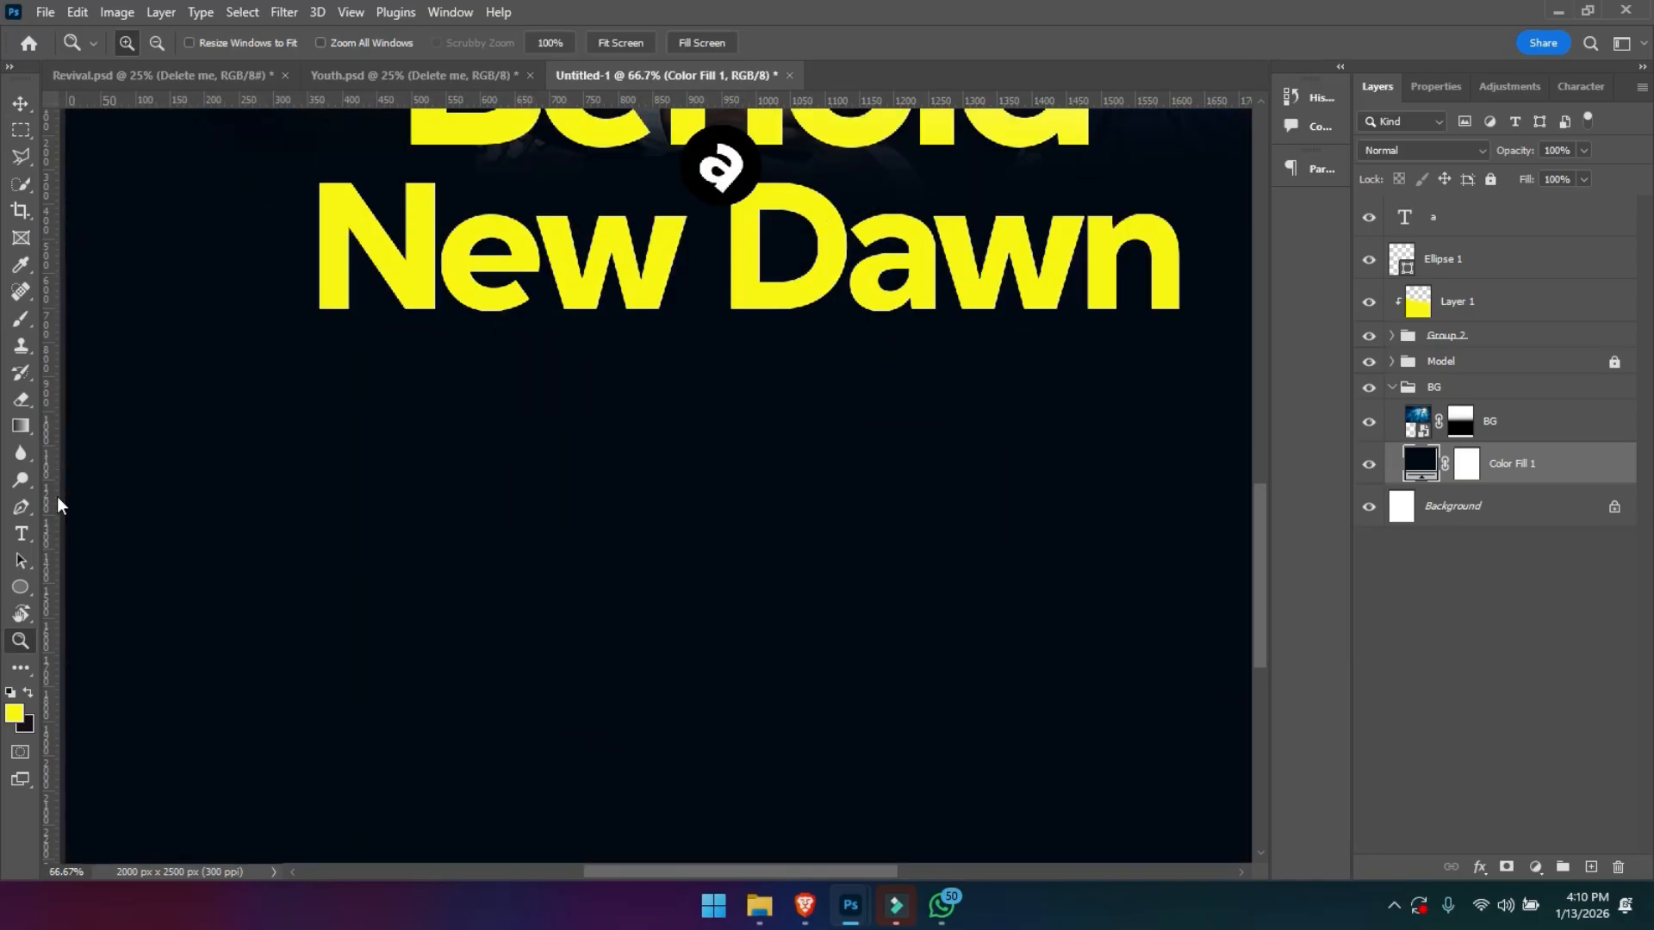
pyautogui.click(23, 593)
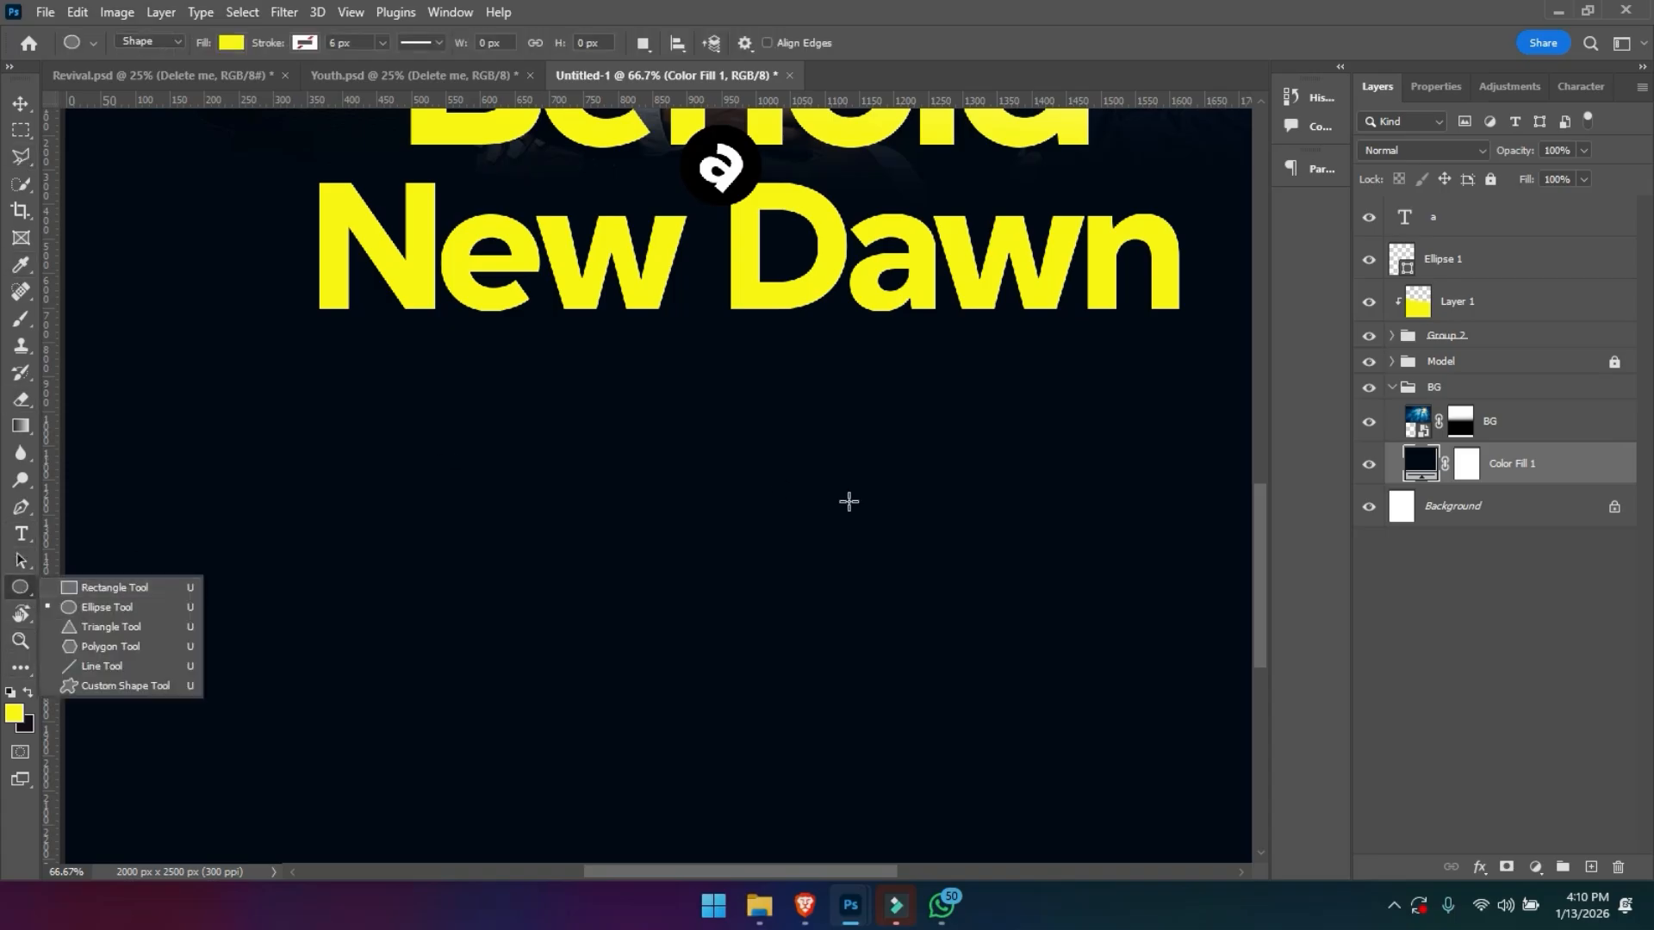
pyautogui.click(1388, 393)
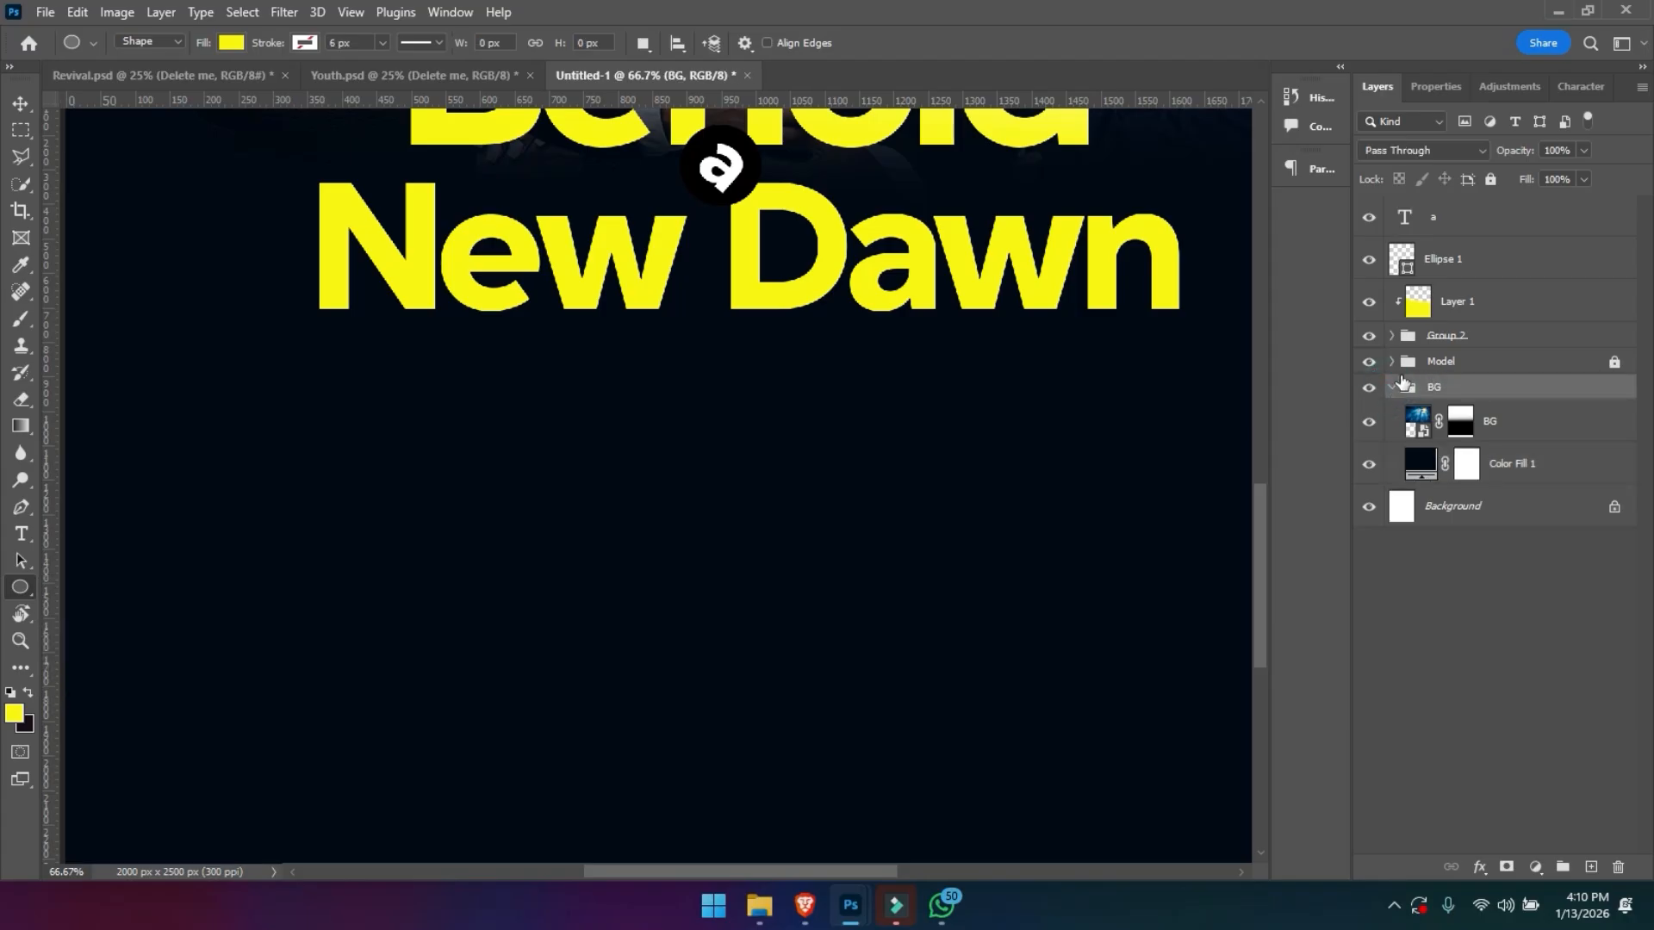
pyautogui.click(1390, 386)
pyautogui.click(1490, 179)
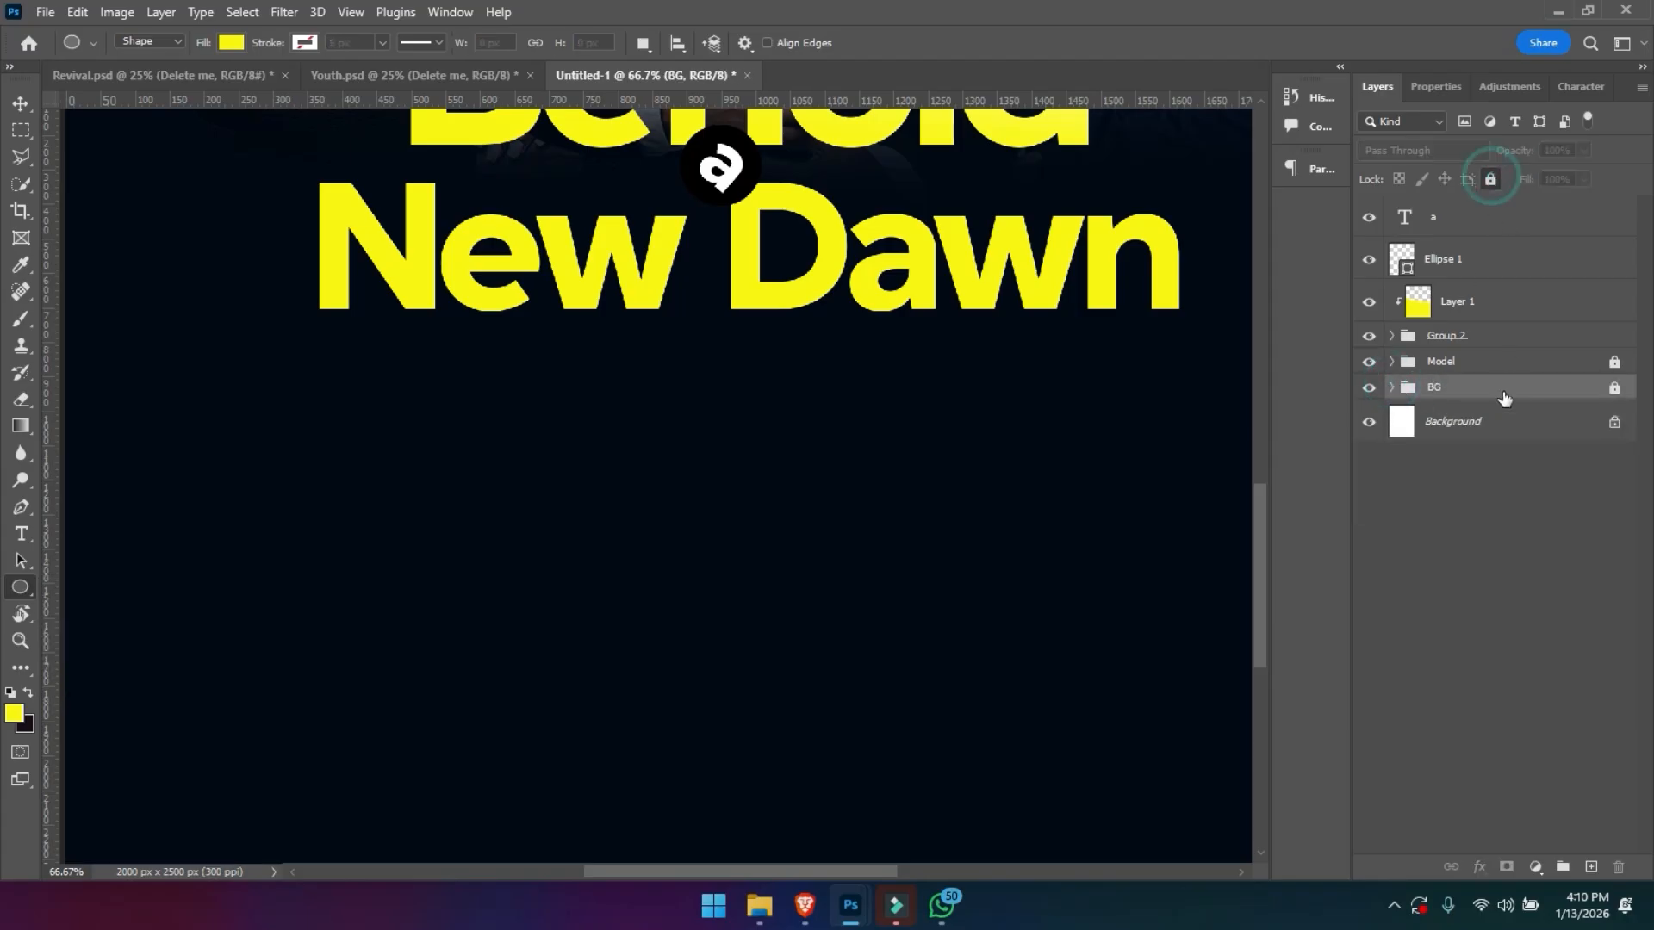
pyautogui.click(1395, 337)
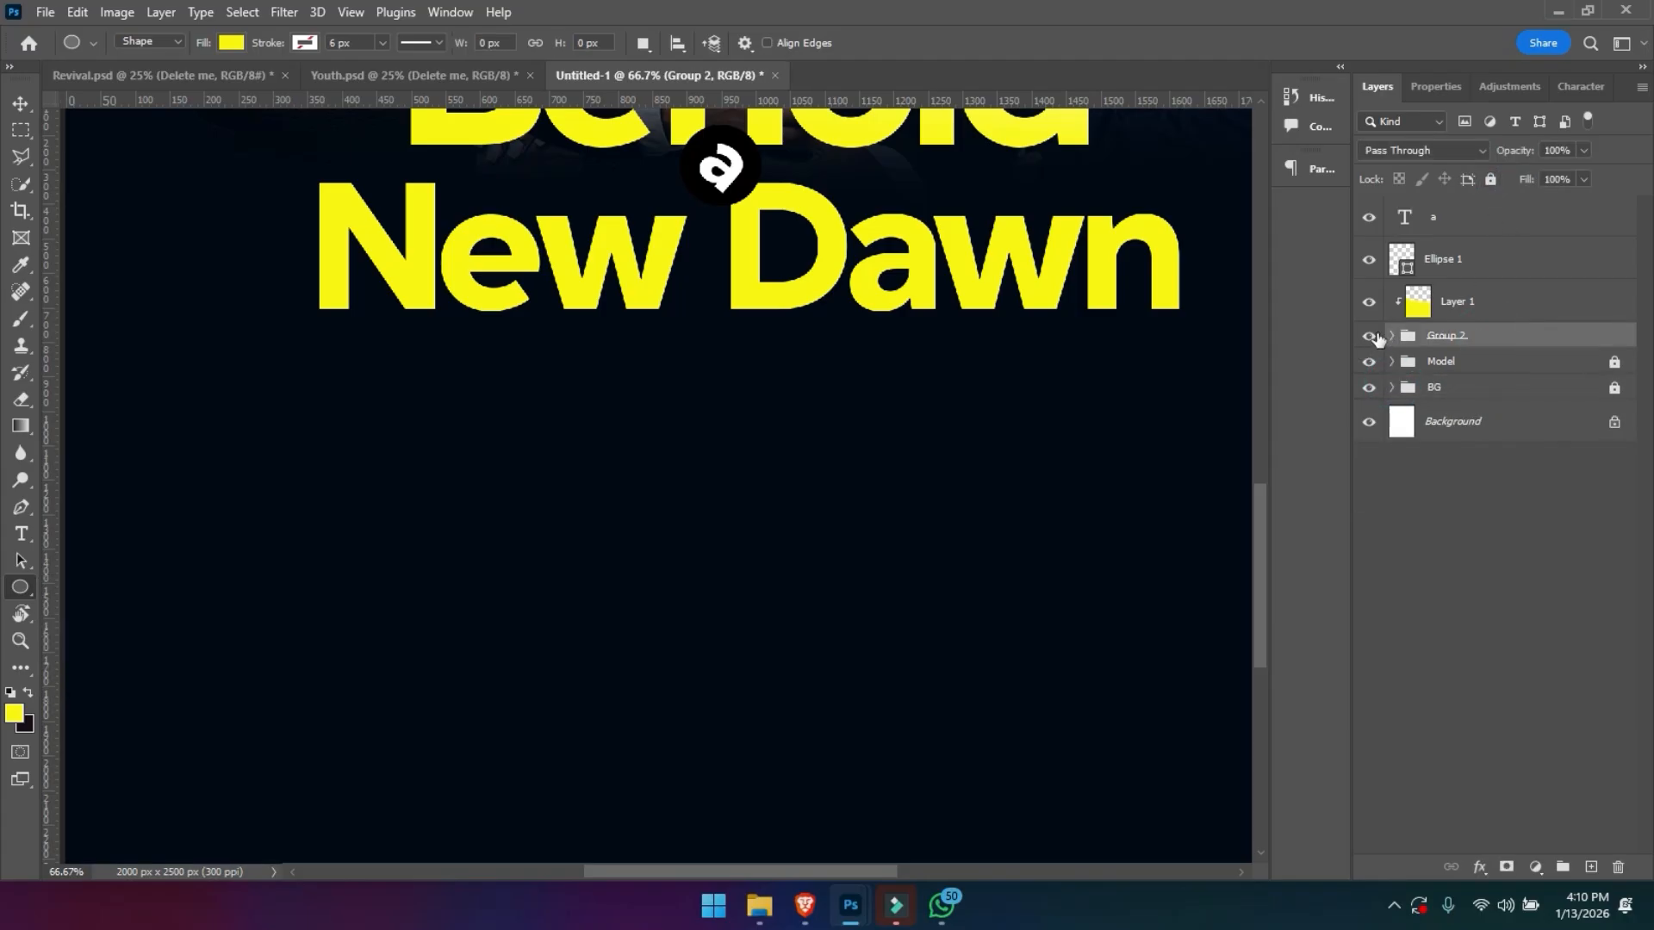
# - Group the a letter, Ellipse 1, Layer 1 and Group 2, and rename the new group Text
pyautogui.click(1369, 336)
pyautogui.click(1369, 336)
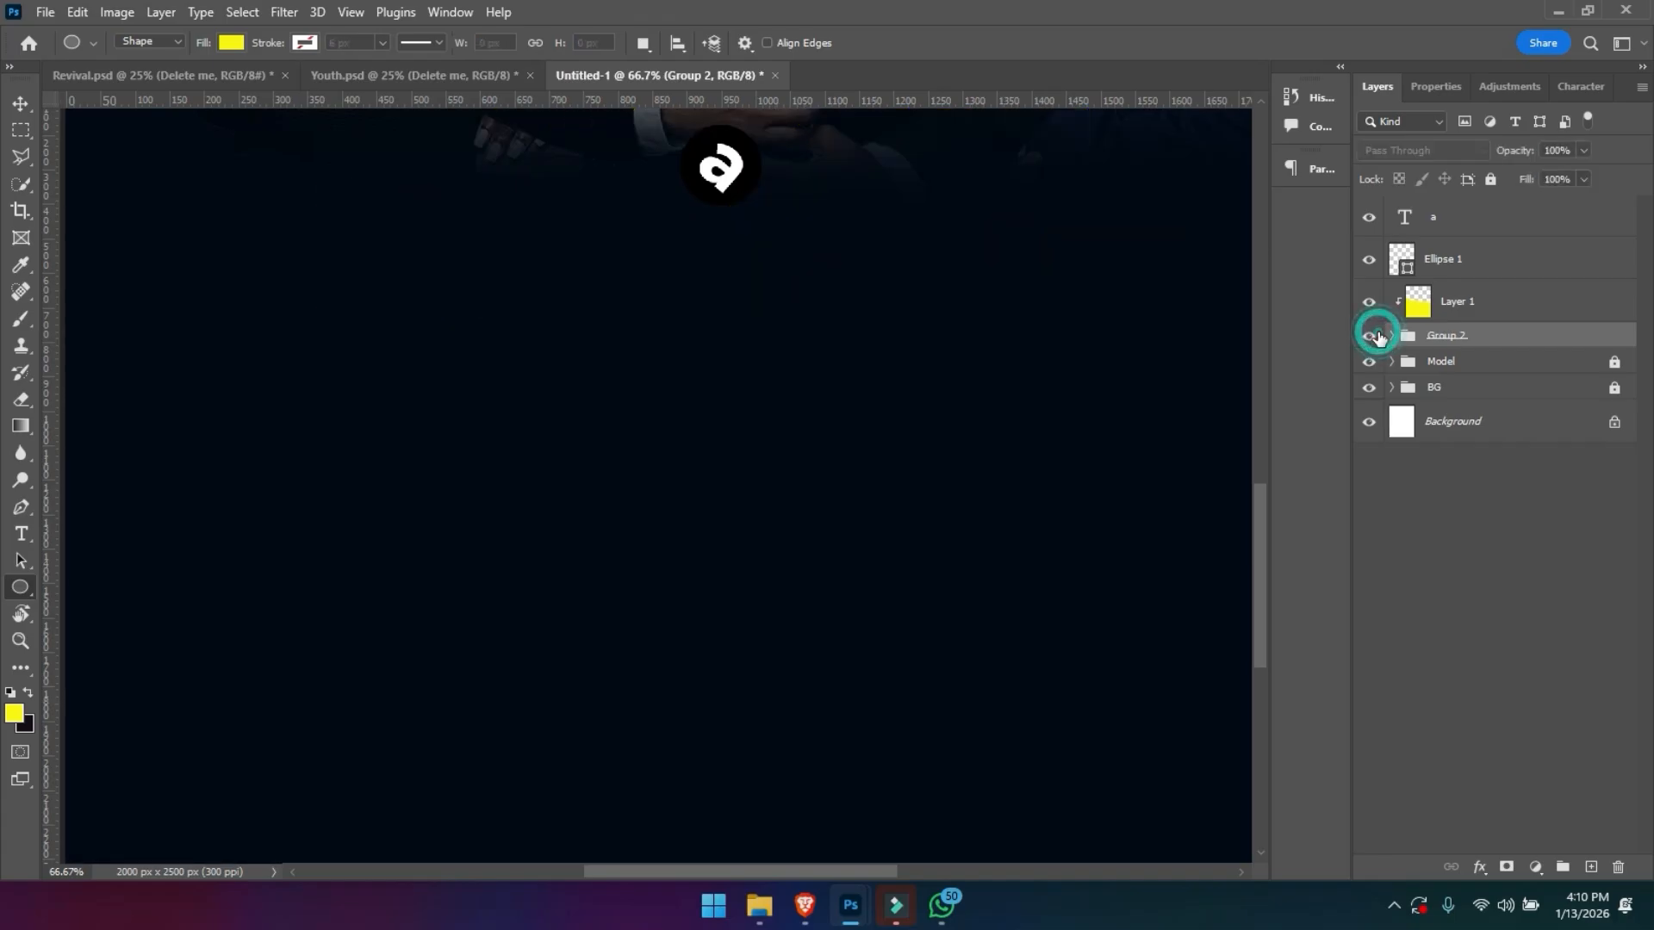
pyautogui.keyDown('shift'); pyautogui.click(1439, 222); pyautogui.keyUp('shift')
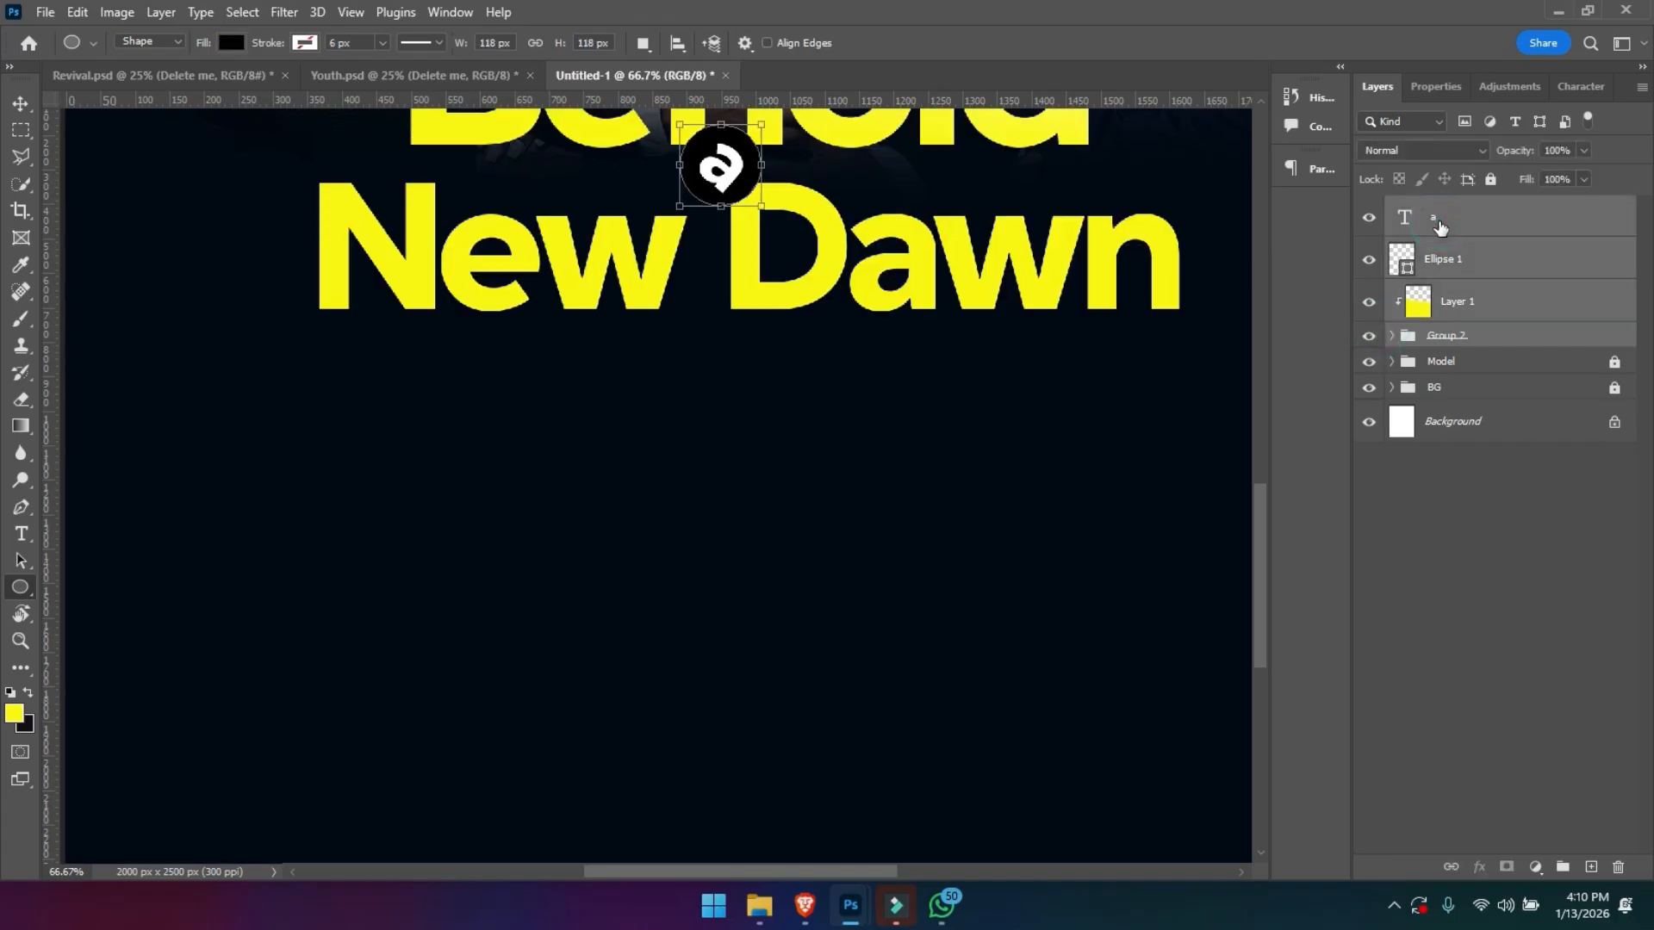
pyautogui.hotkey('ctrl', 'g')
pyautogui.doubleClick(1439, 211)
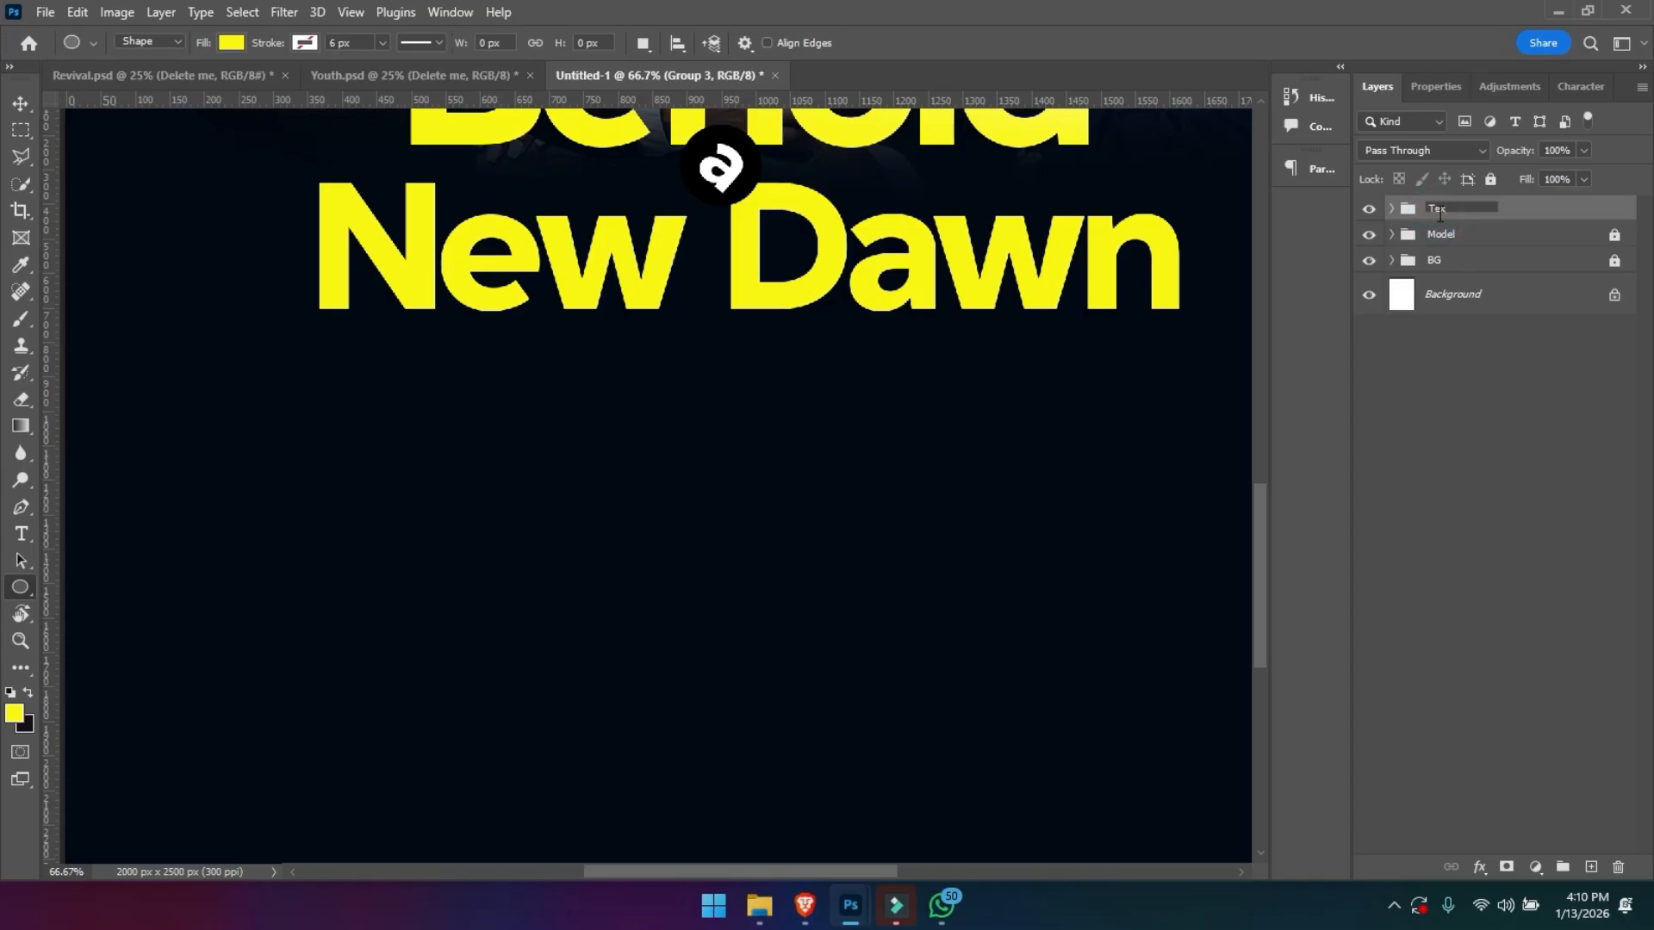
pyautogui.write('Text')
pyautogui.press('Return')
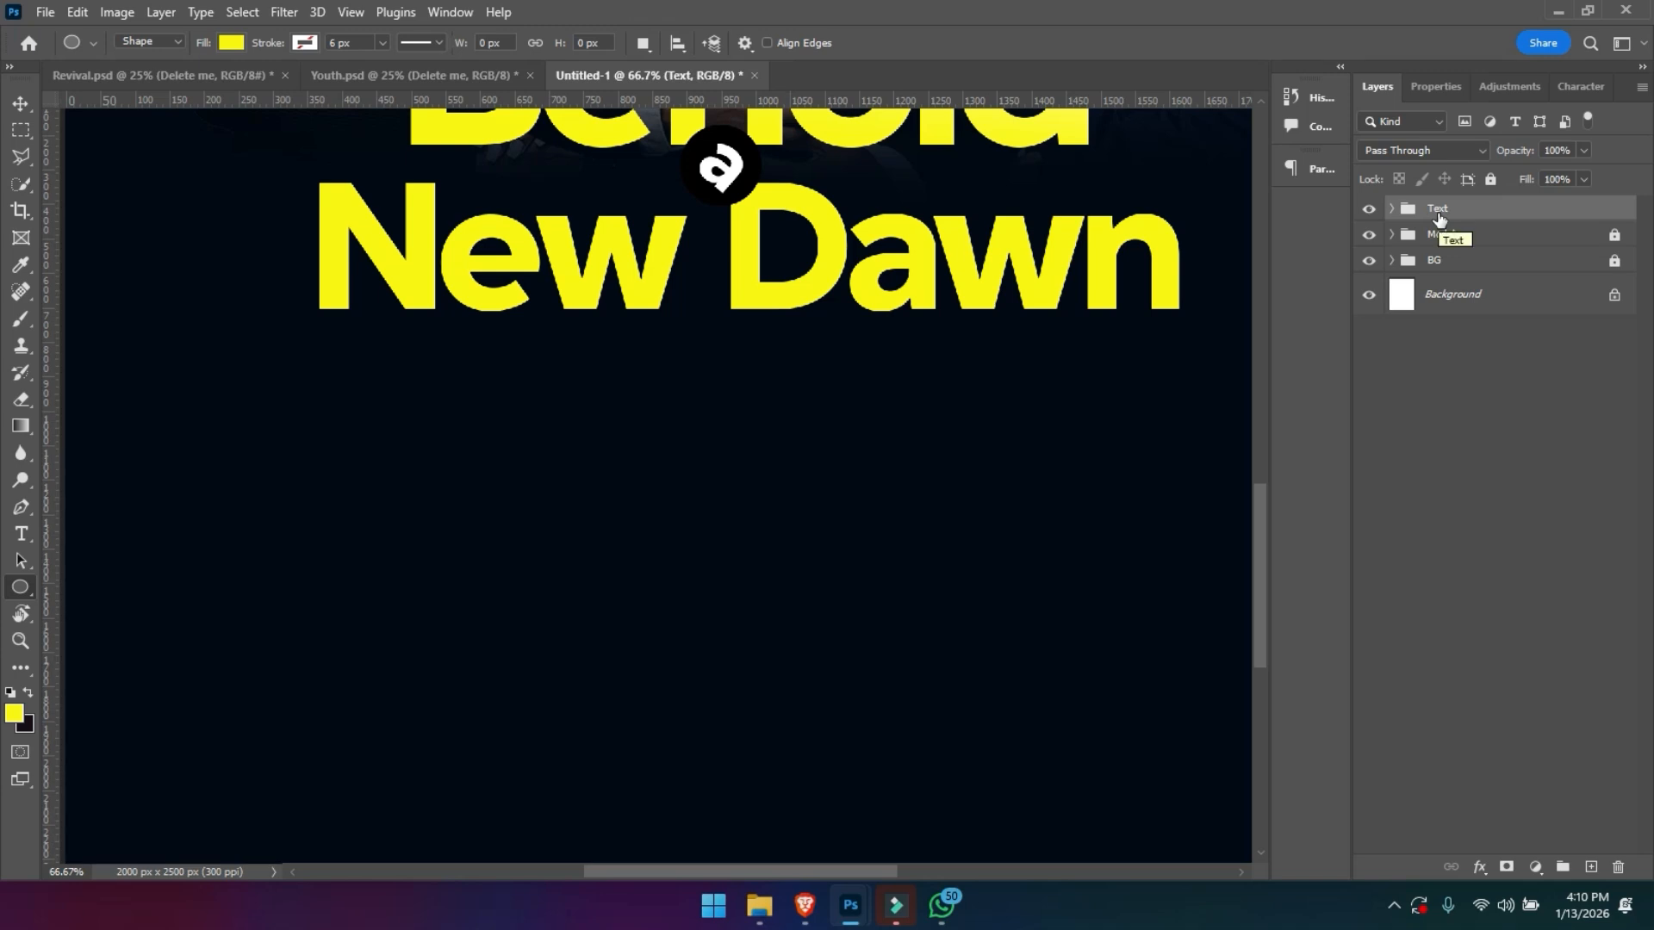
# - Draw a yellow, strokeless rectangle about 285 × 91 px beneath the start of New Dawn
pyautogui.hotkey('ctrl', '-')
pyautogui.hotkey('ctrl', '-')
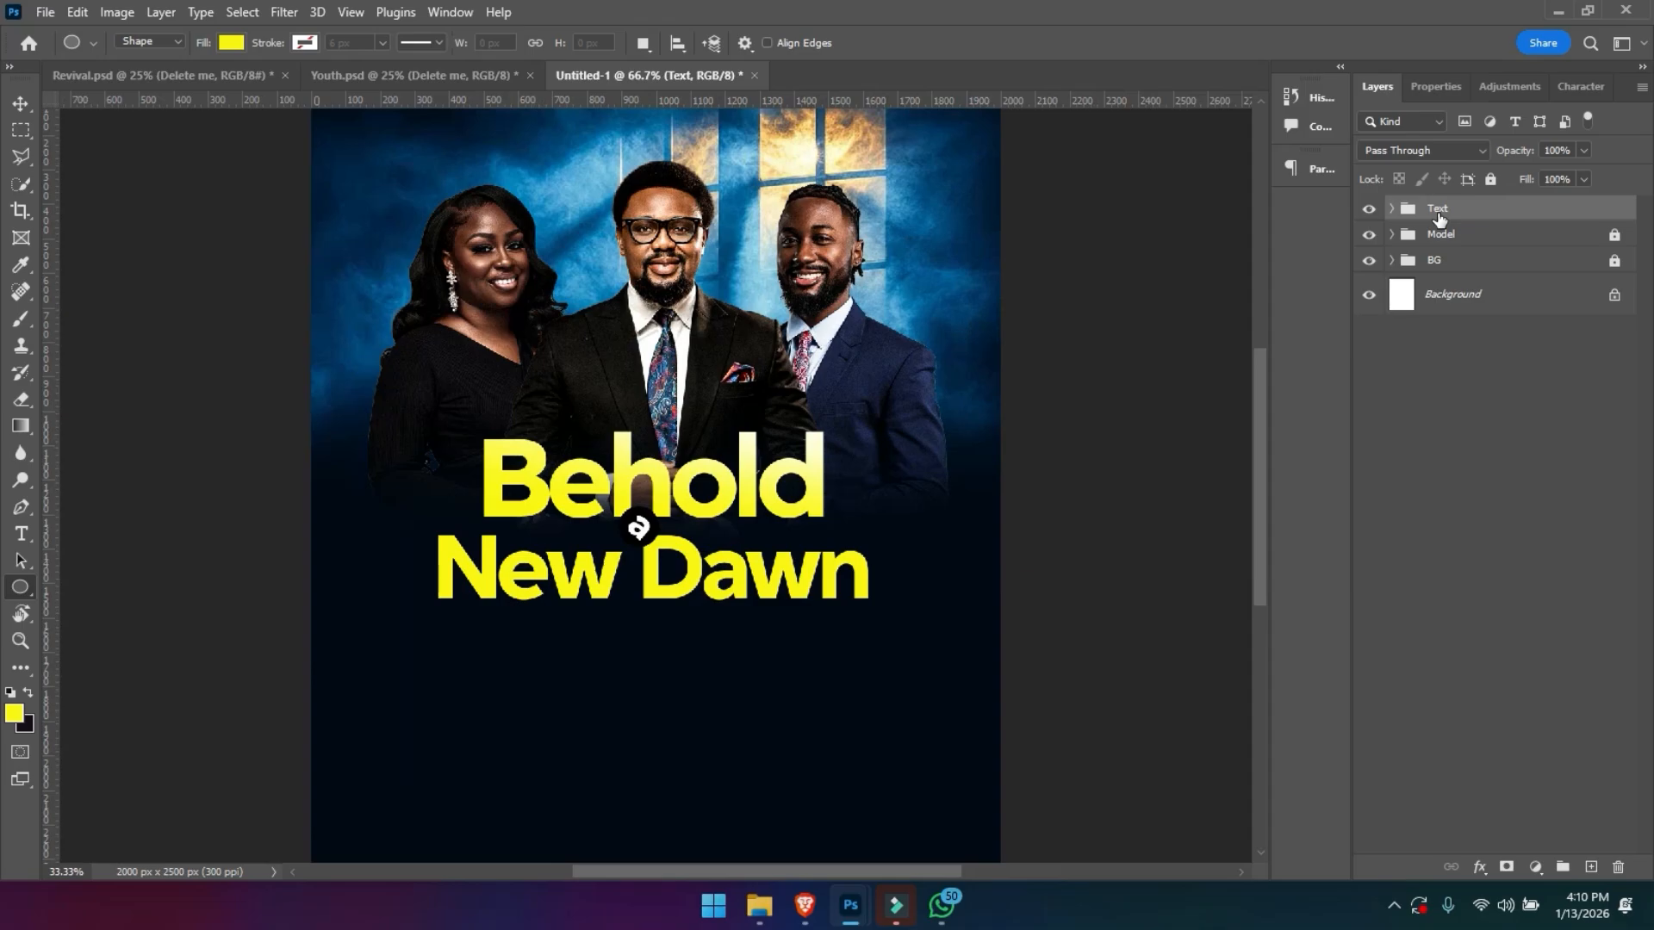
pyautogui.hotkey('ctrl', '+')
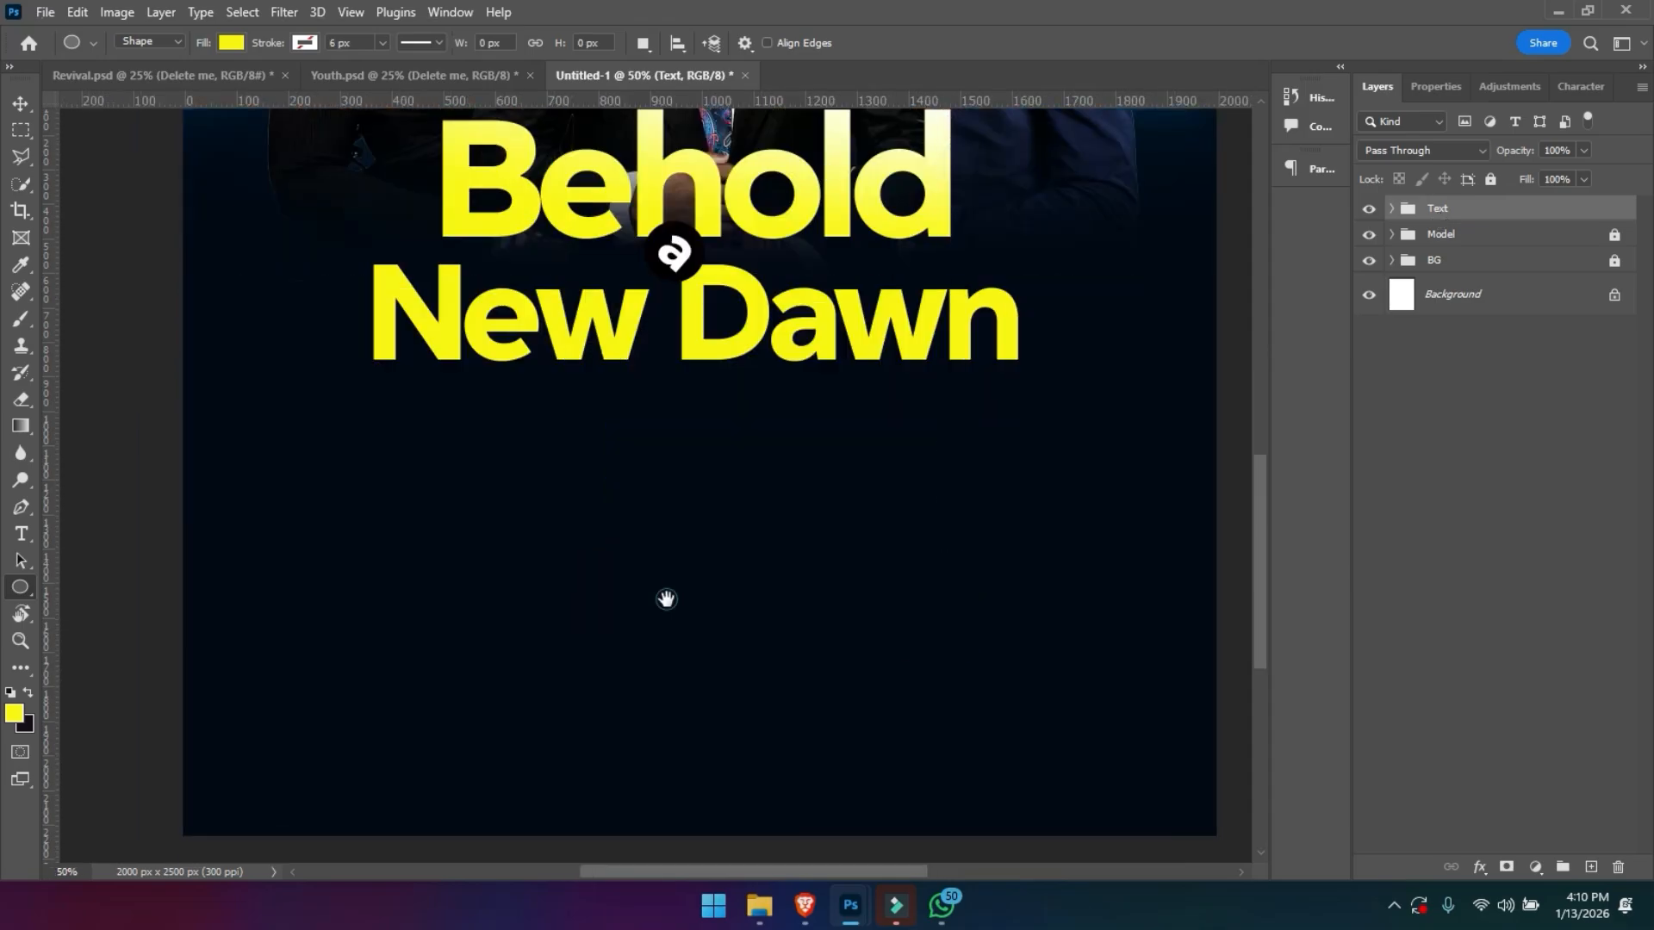
pyautogui.moveTo(667, 599); pyautogui.dragTo(771, 559)
pyautogui.hotkey('ctrl', '+')
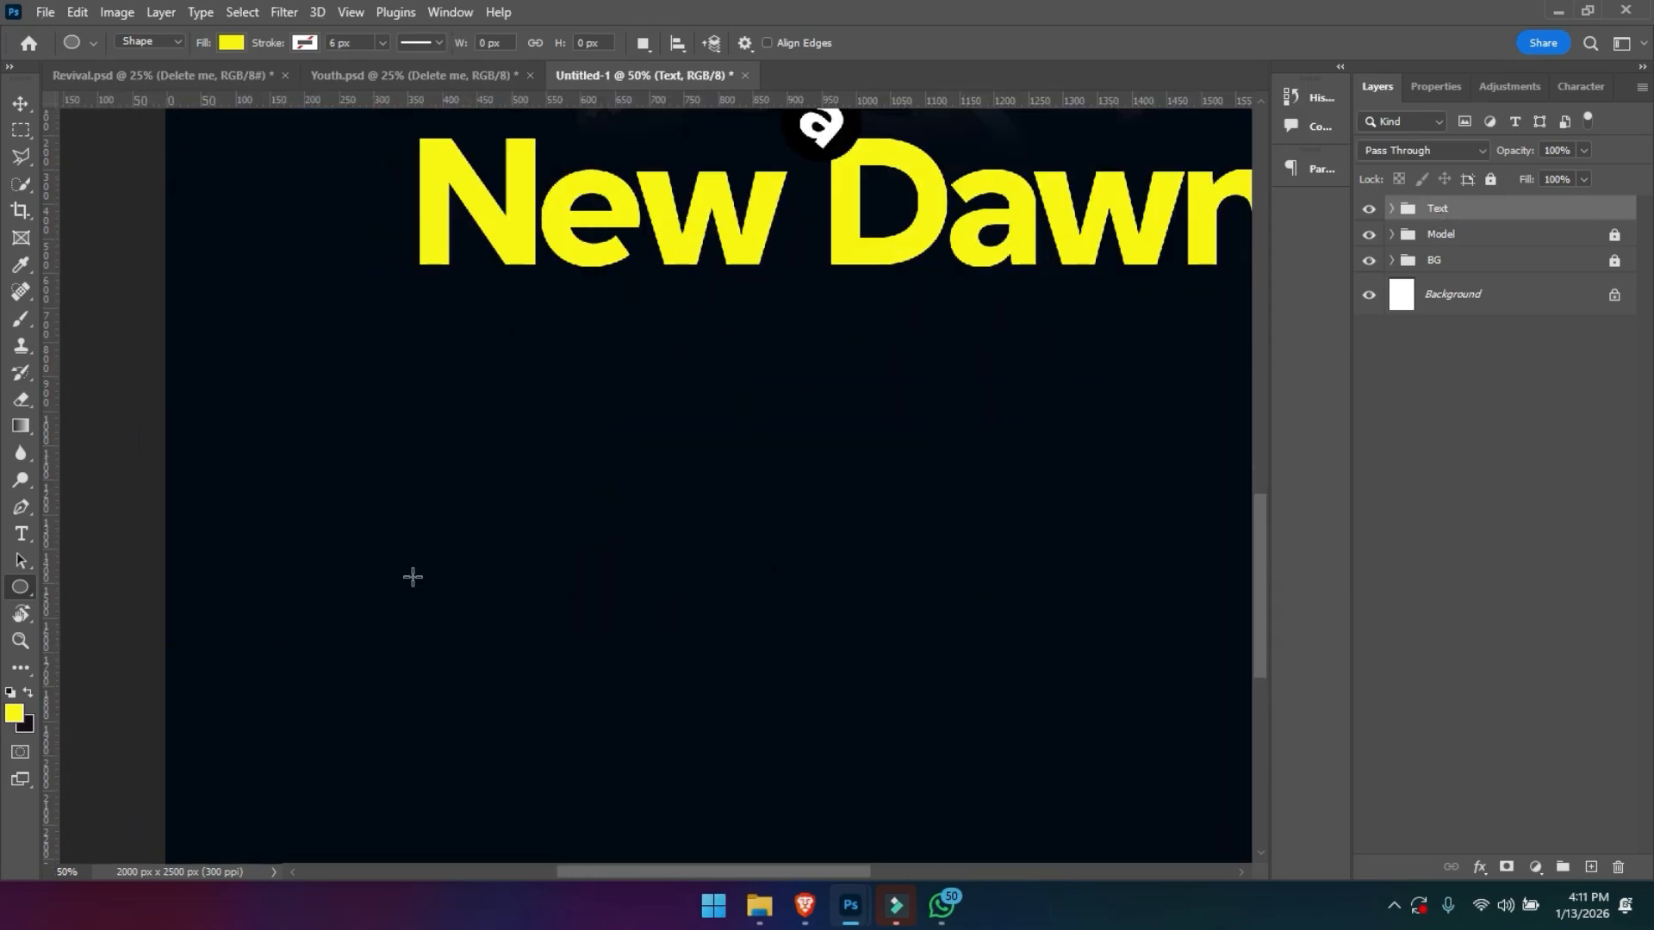
pyautogui.rightClick(18, 587)
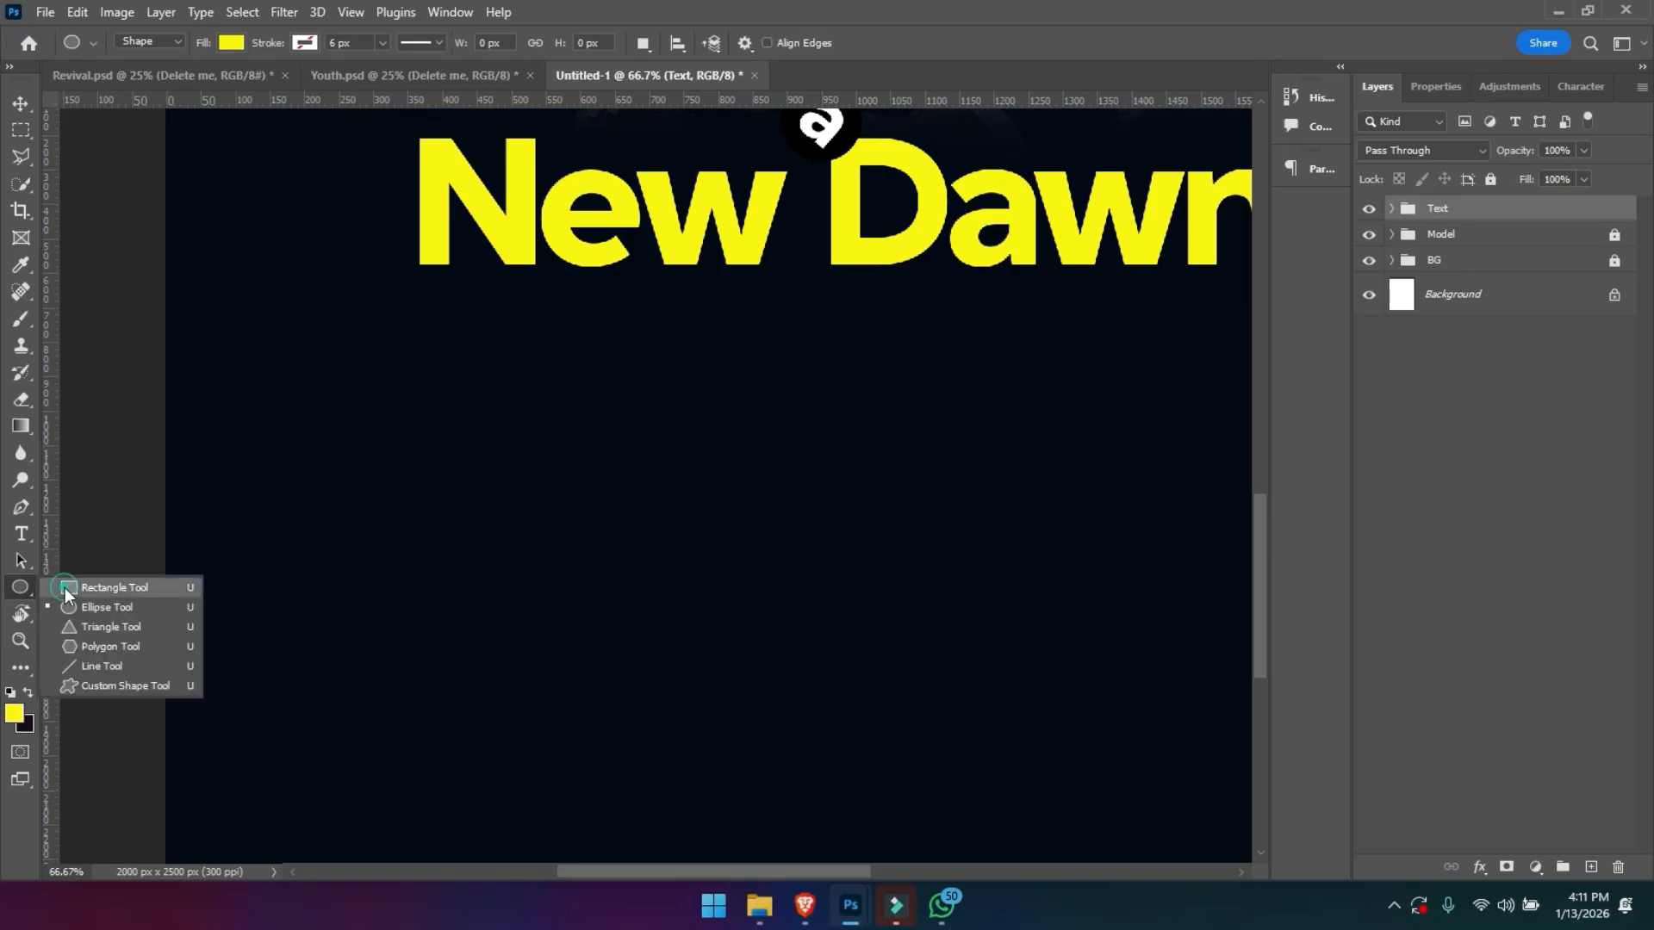
pyautogui.click(65, 587)
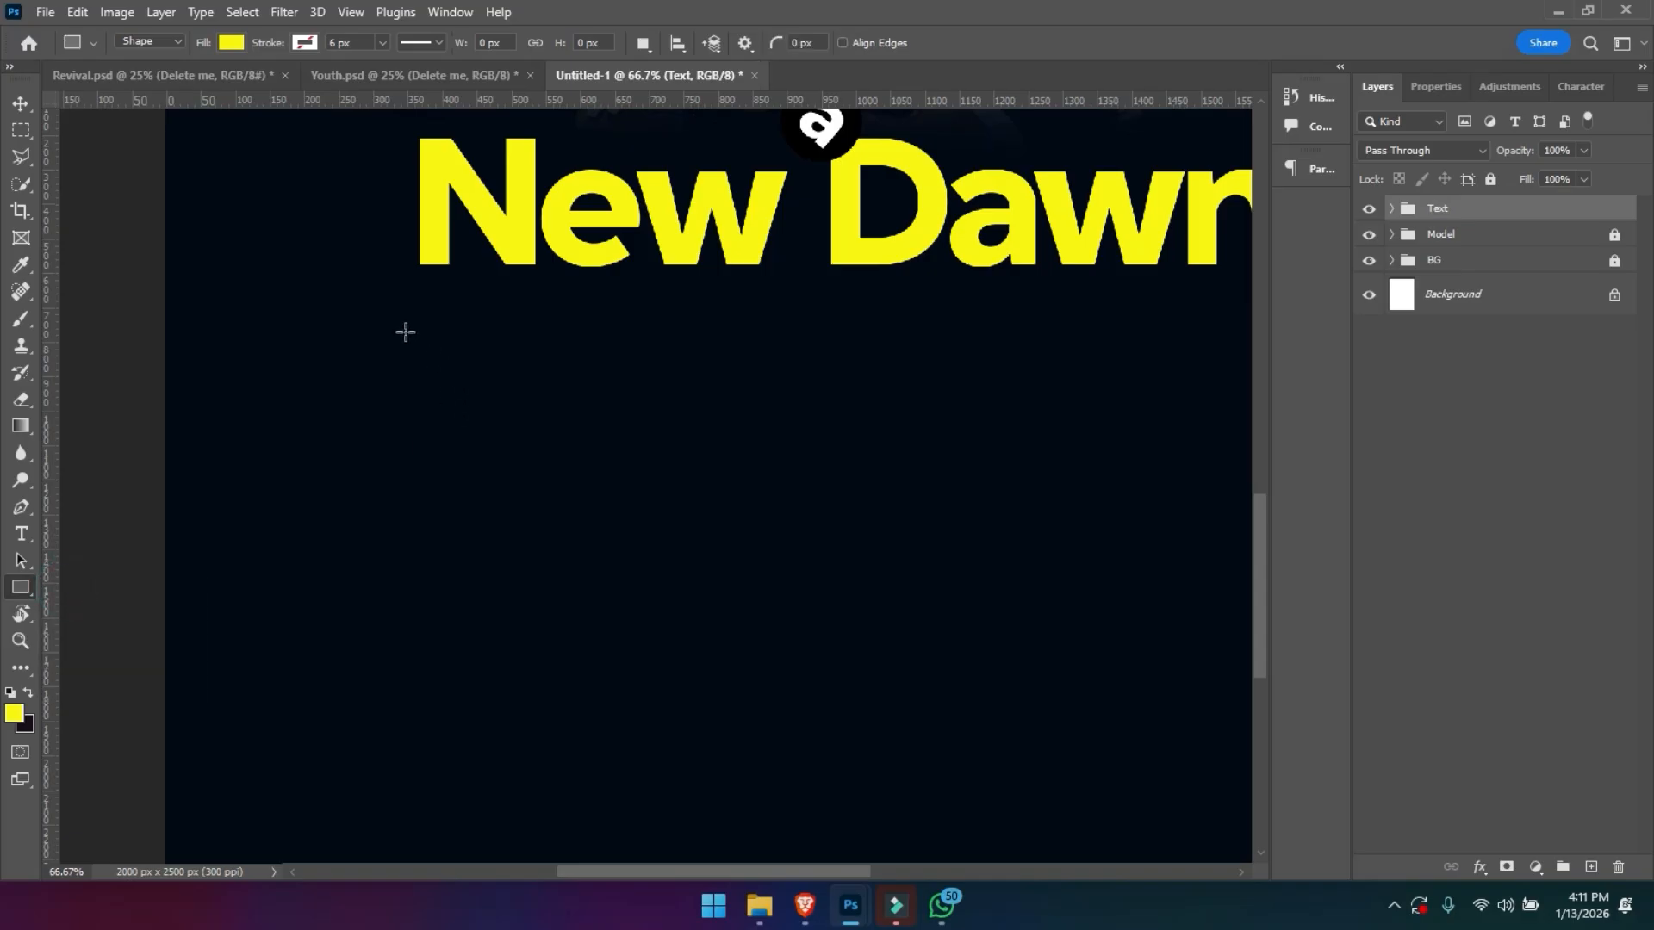
pyautogui.moveTo(419, 334); pyautogui.dragTo(589, 397)
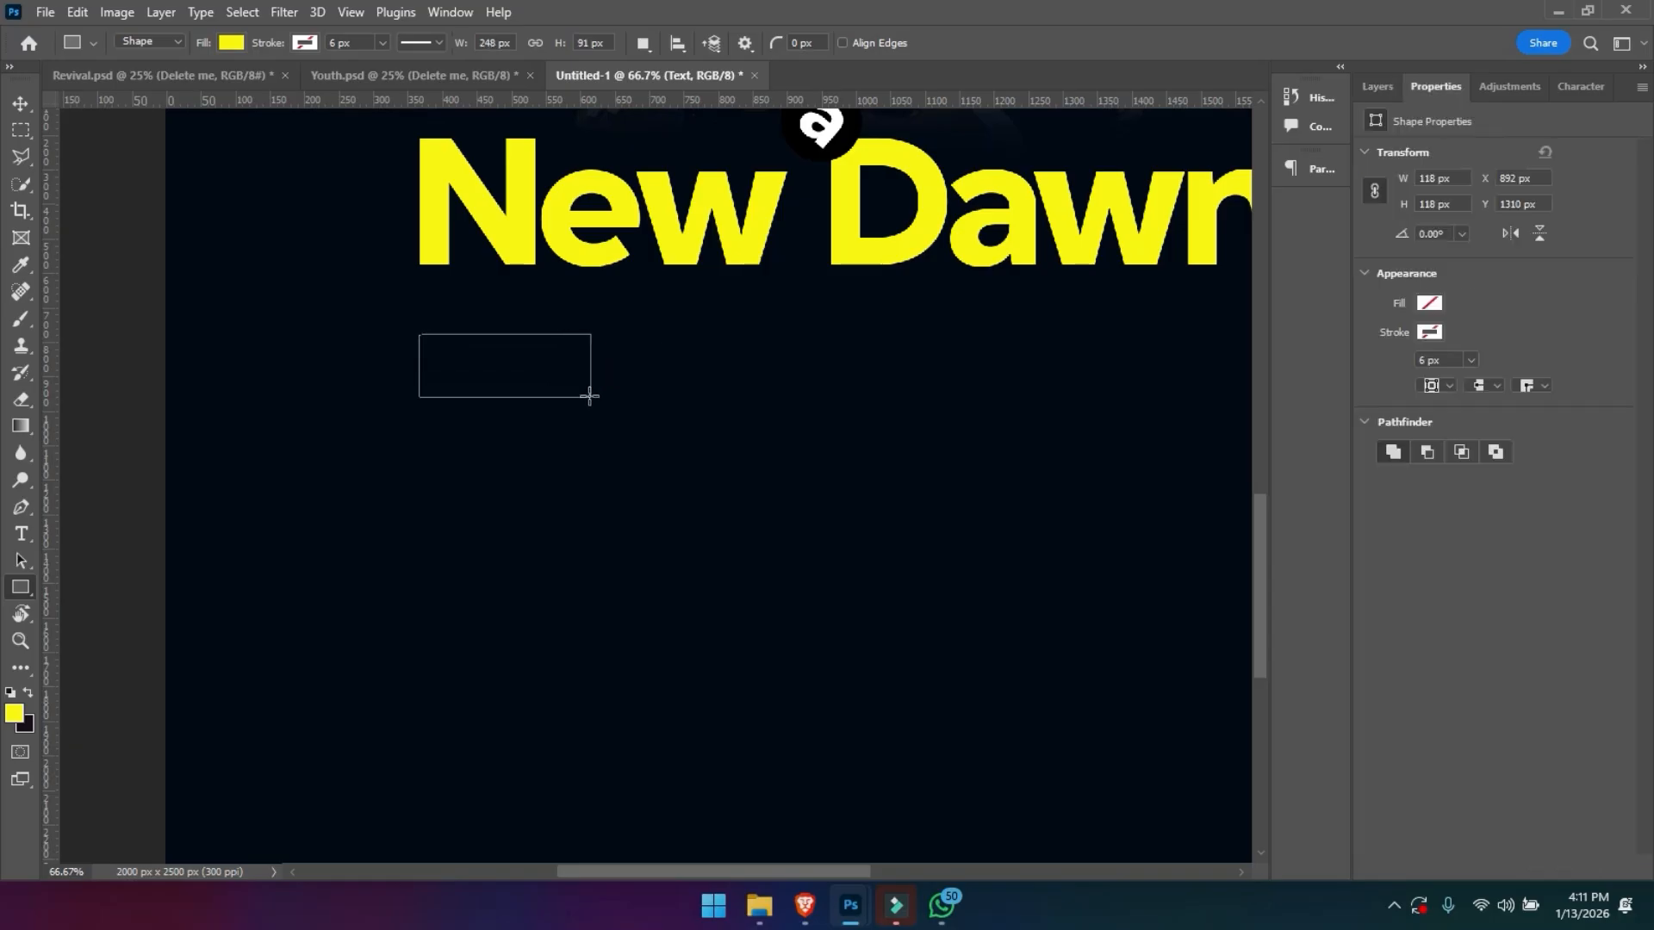
pyautogui.moveTo(594, 364); pyautogui.dragTo(615, 363)
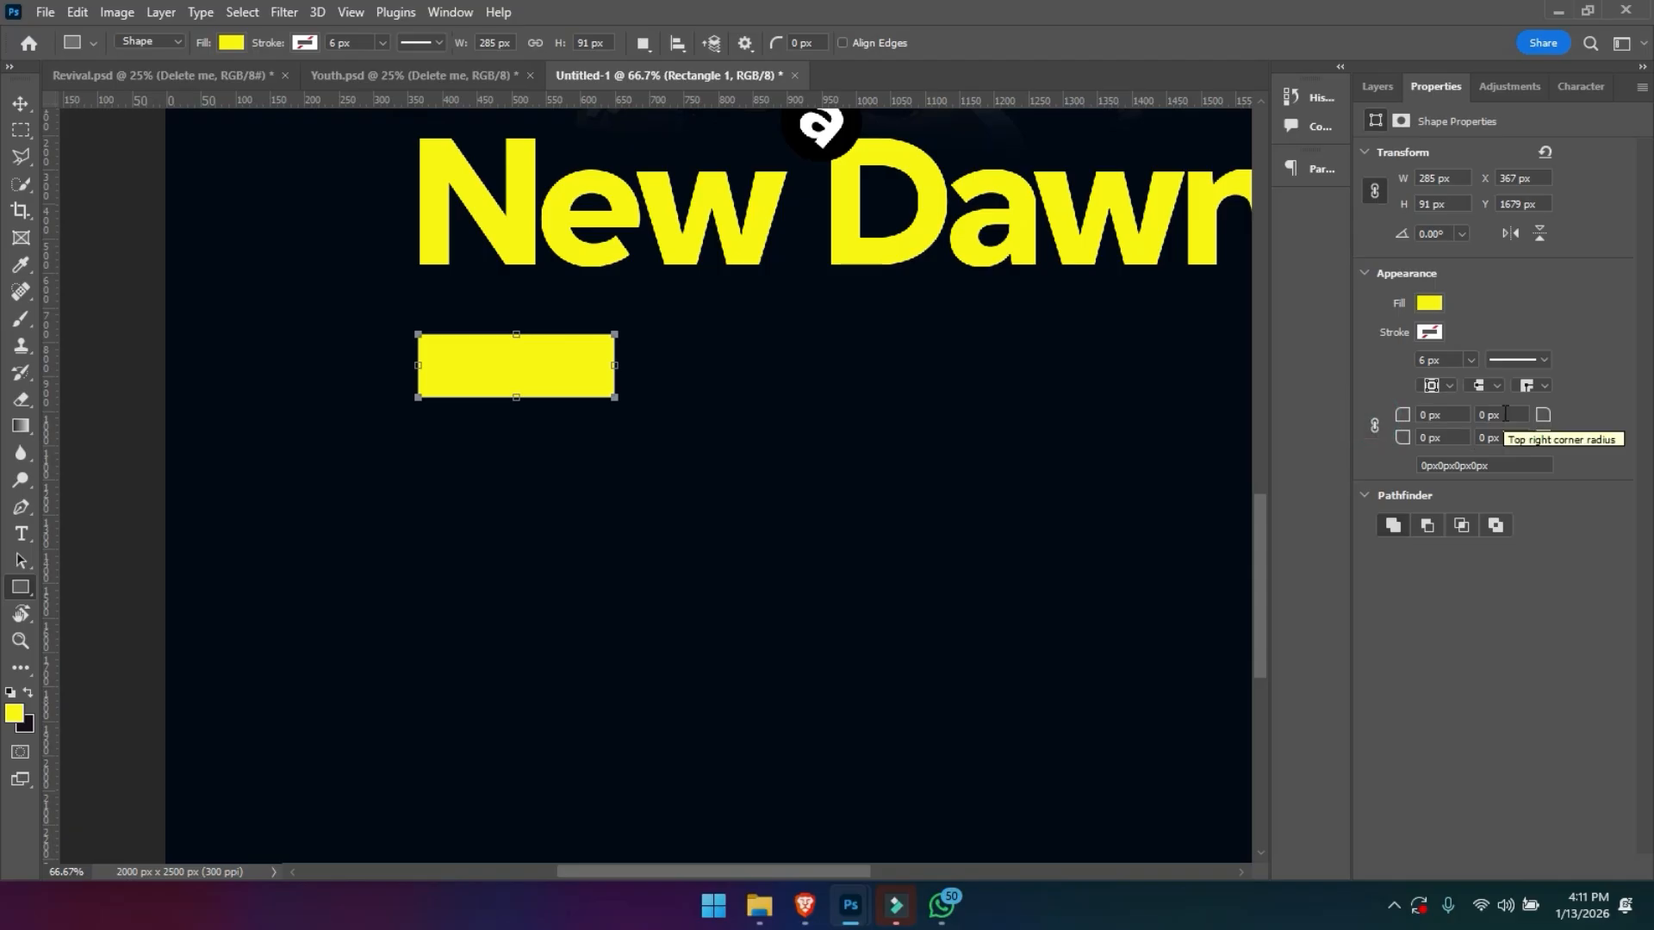
# - Round the yellow rectangle's bottom-left and top-right corners to a 73 px radius
pyautogui.moveTo(1402, 439); pyautogui.dragTo(1477, 429)
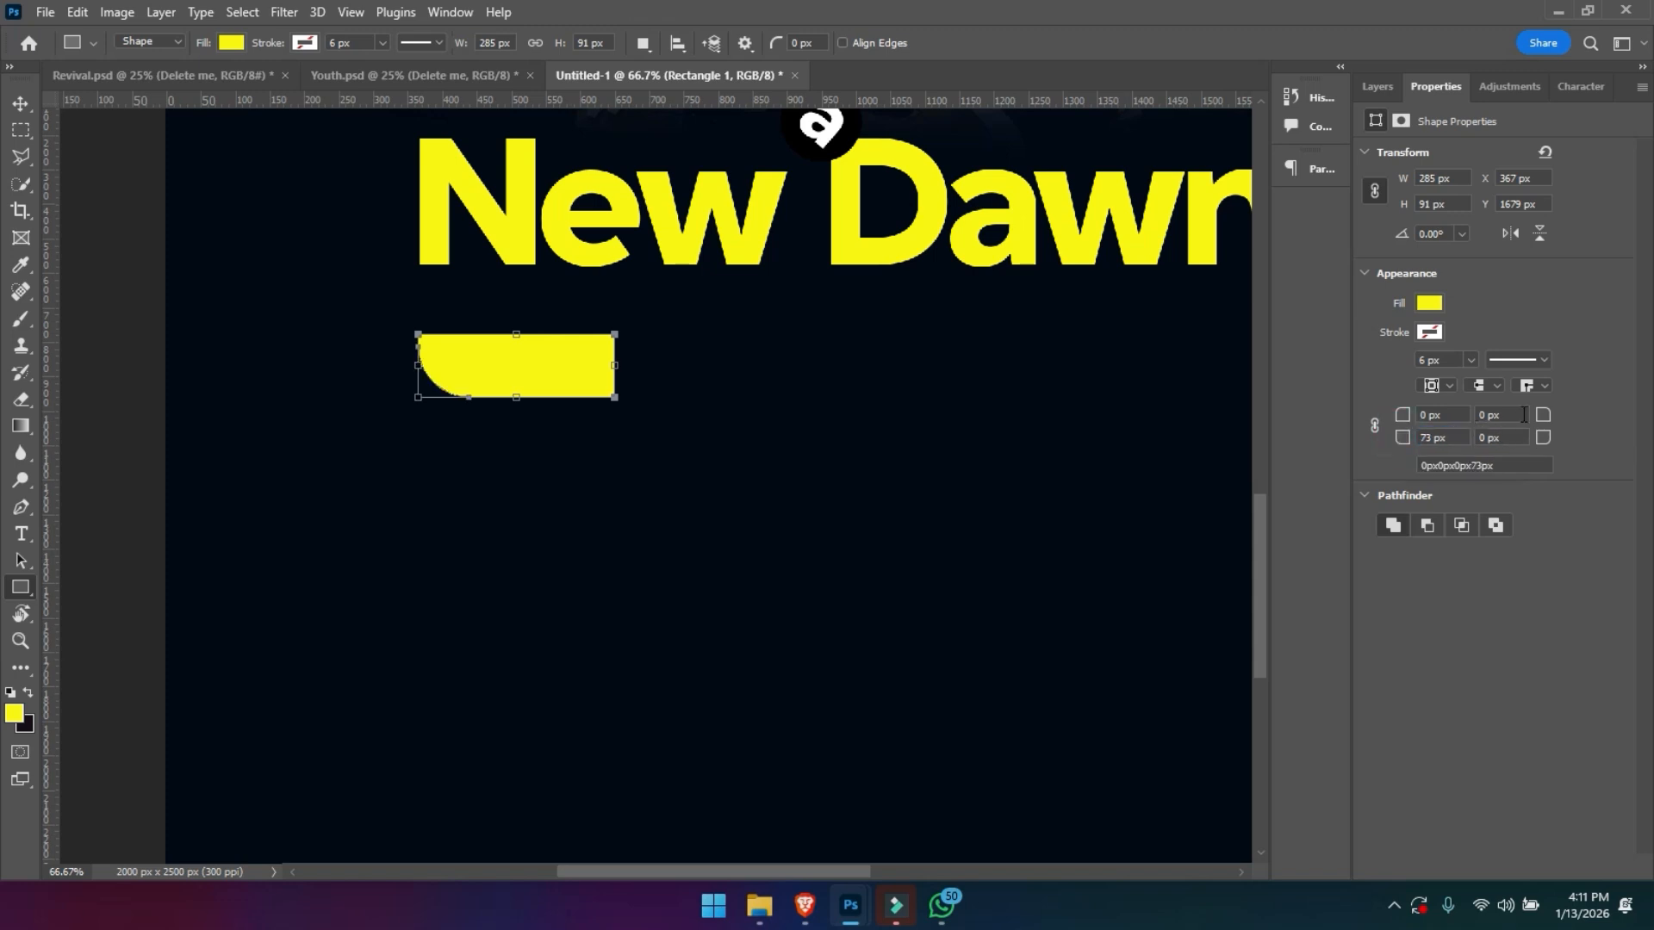
pyautogui.click(1502, 415)
pyautogui.write('73')
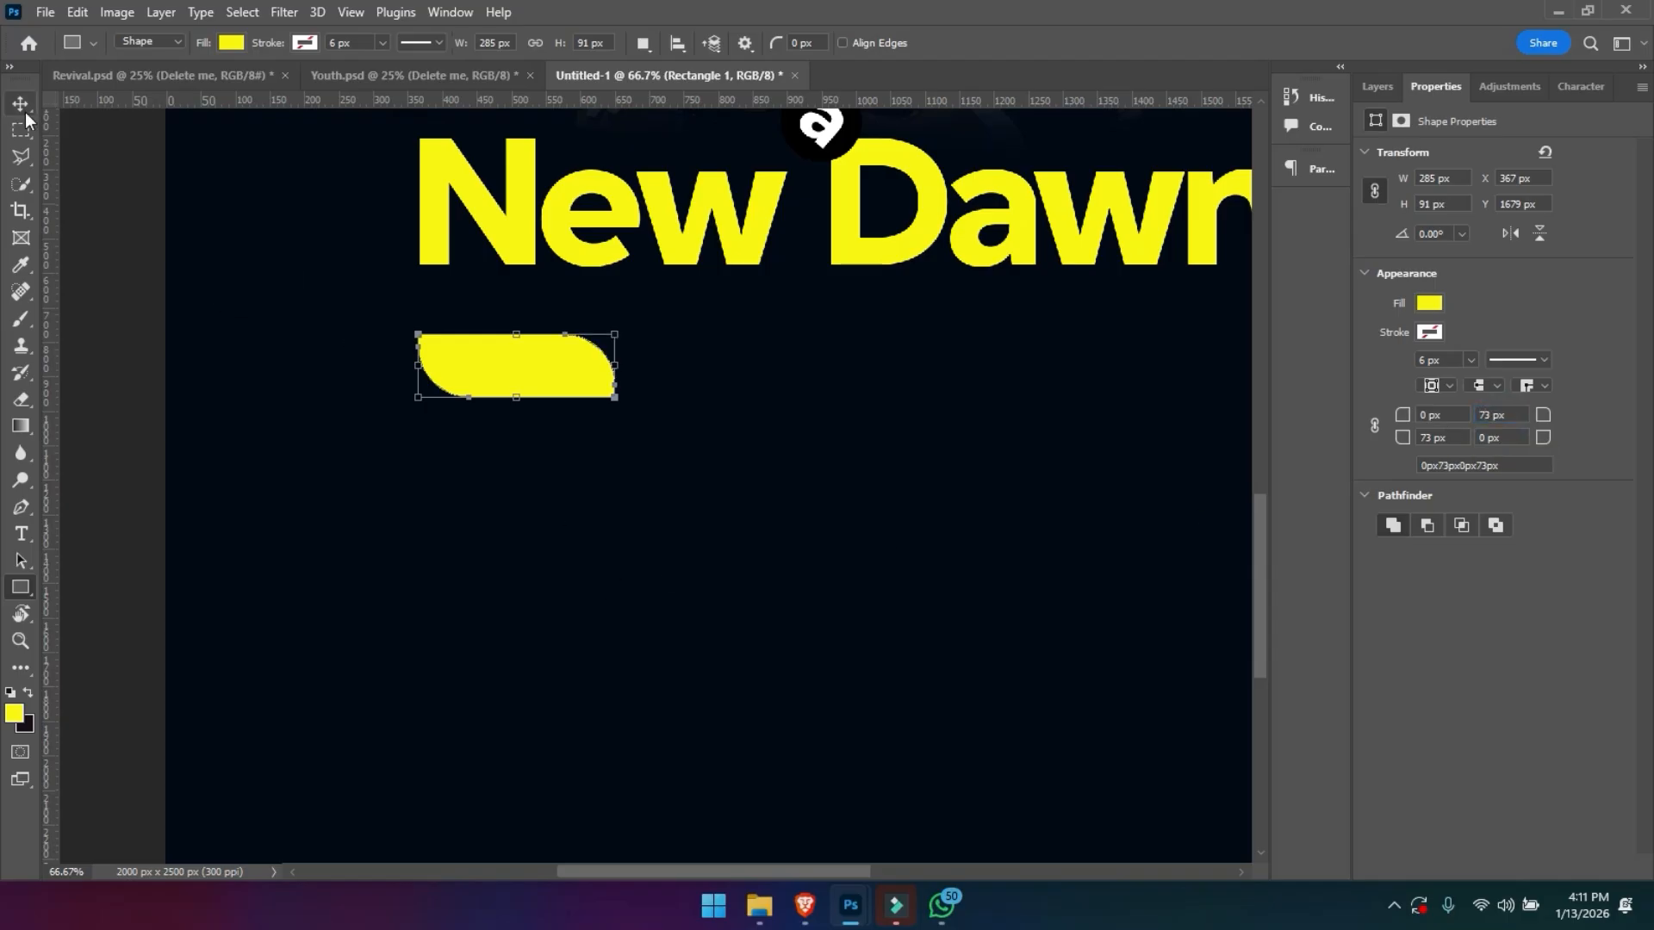
# - Add a Gradient Overlay to Rectangle 1 and remove the gradient's middle yellow stop
pyautogui.click(1381, 86)
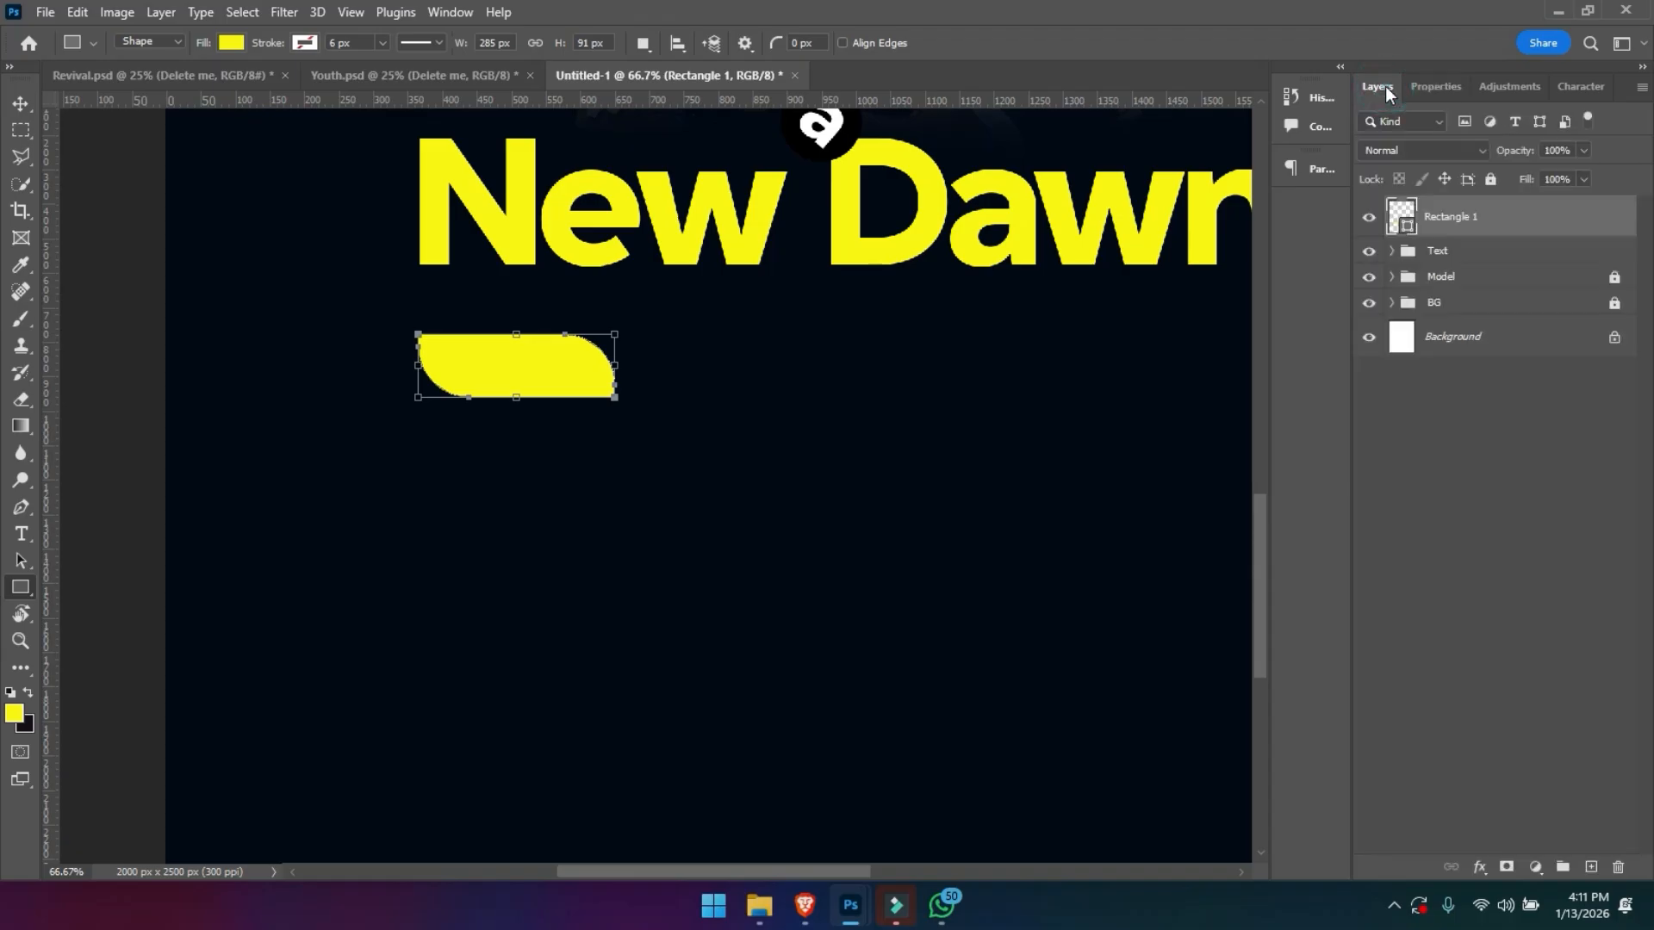
pyautogui.rightClick(1429, 217)
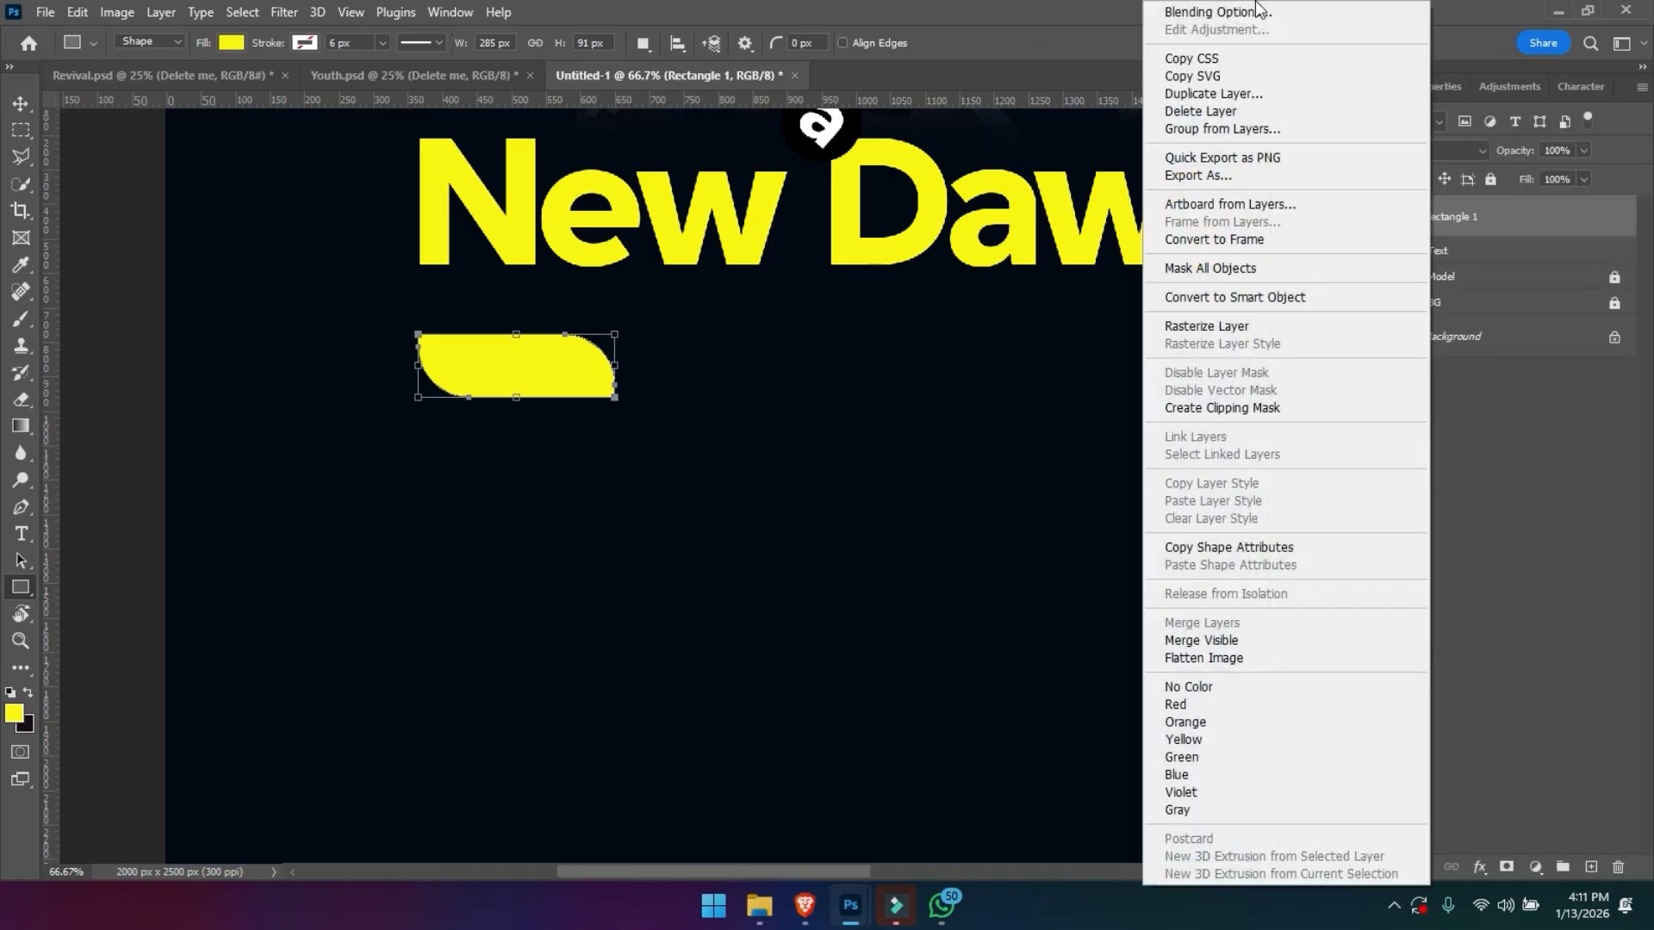
pyautogui.click(1249, 12)
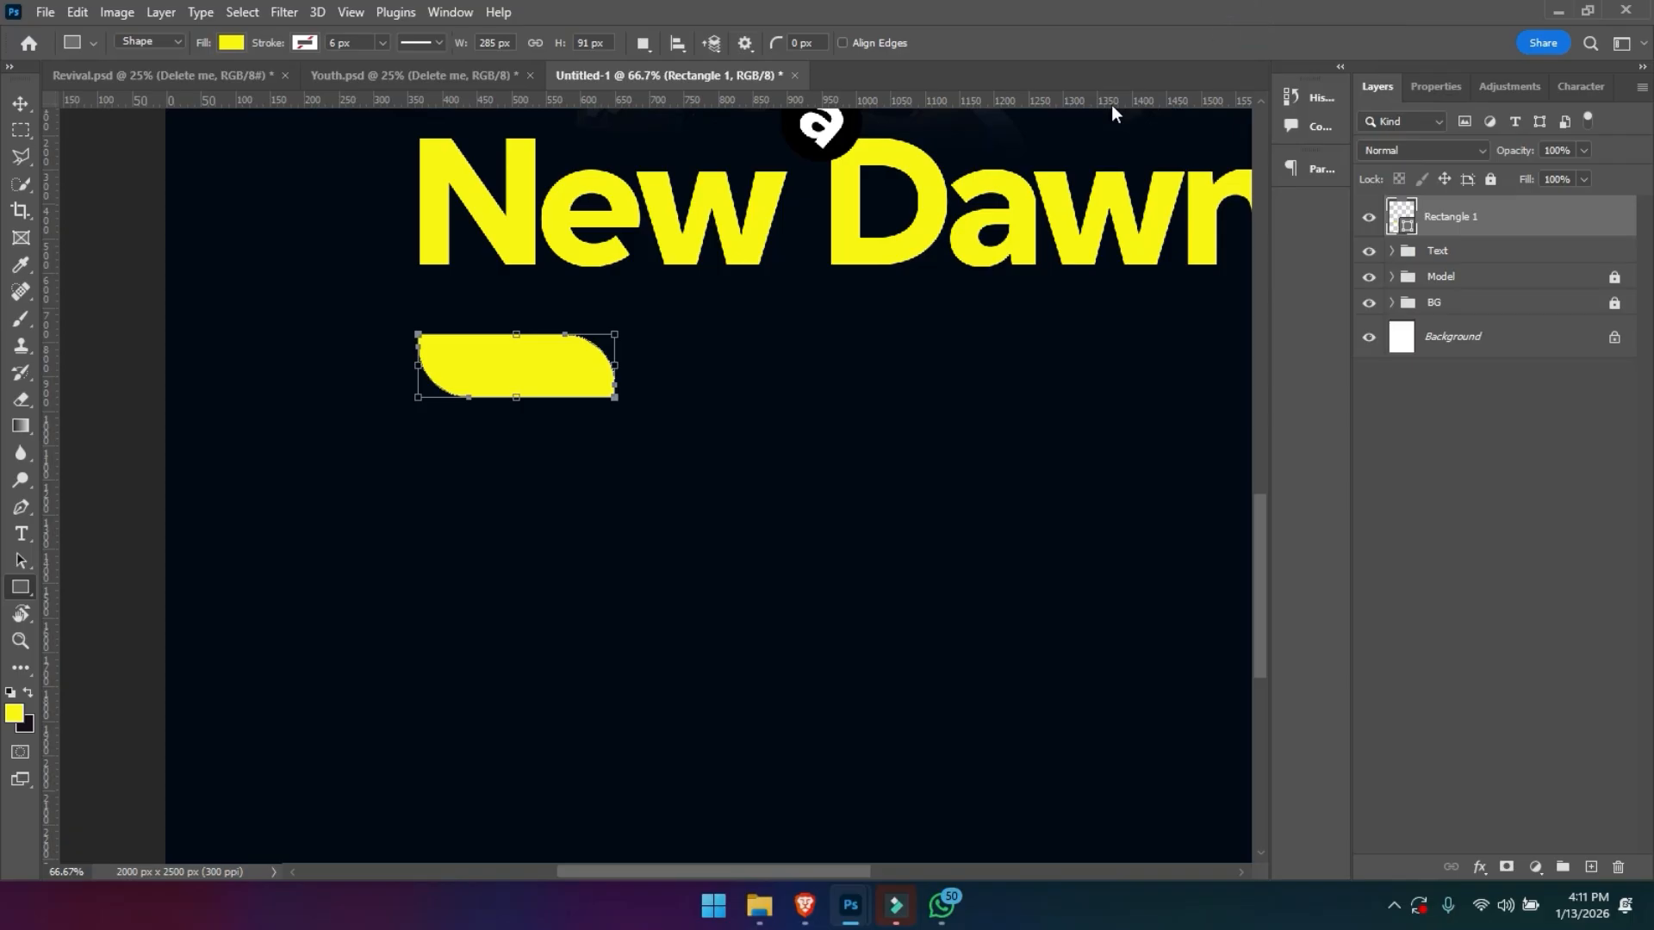
pyautogui.click(903, 564)
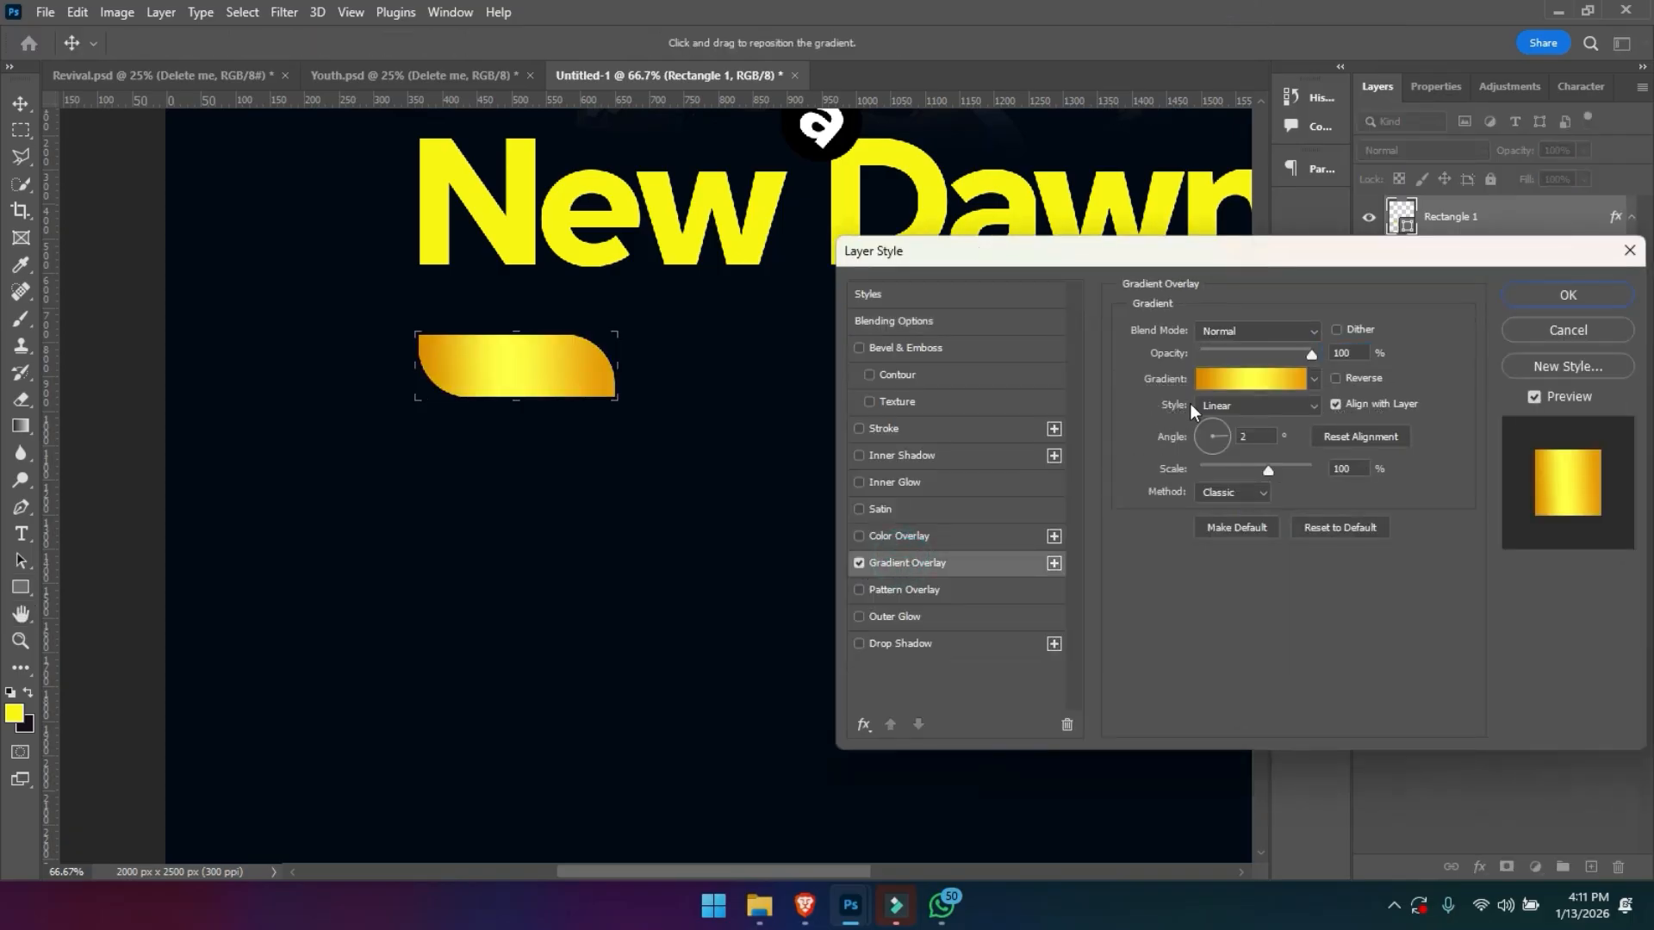
pyautogui.click(1208, 381)
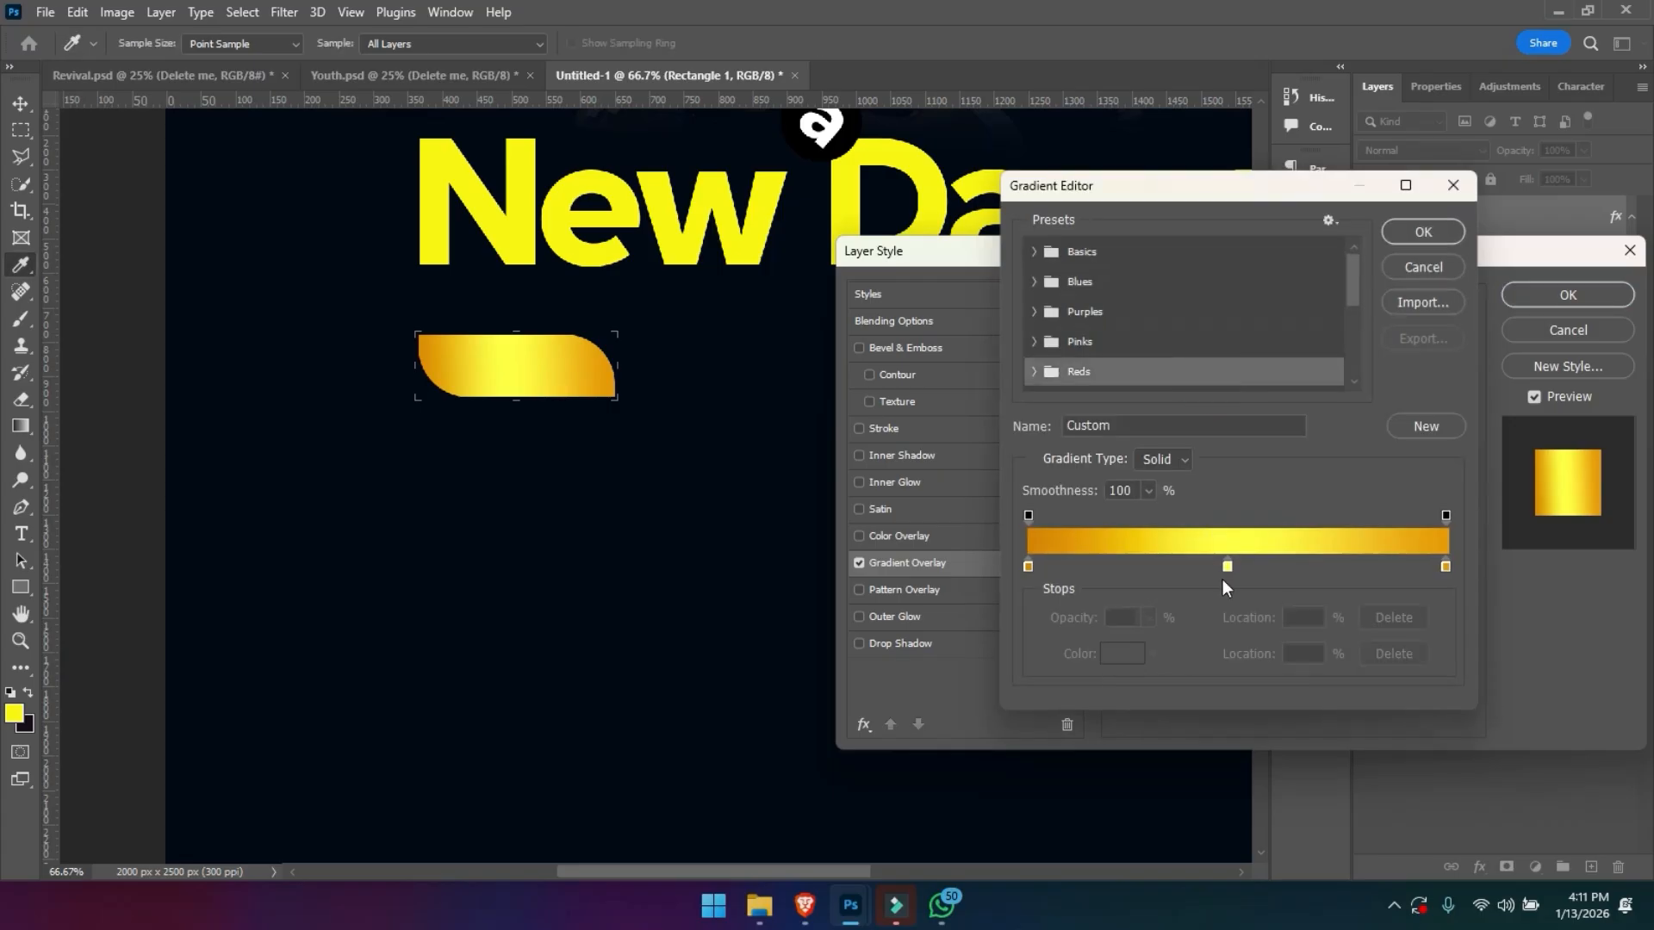
pyautogui.moveTo(1226, 567); pyautogui.dragTo(1228, 763)
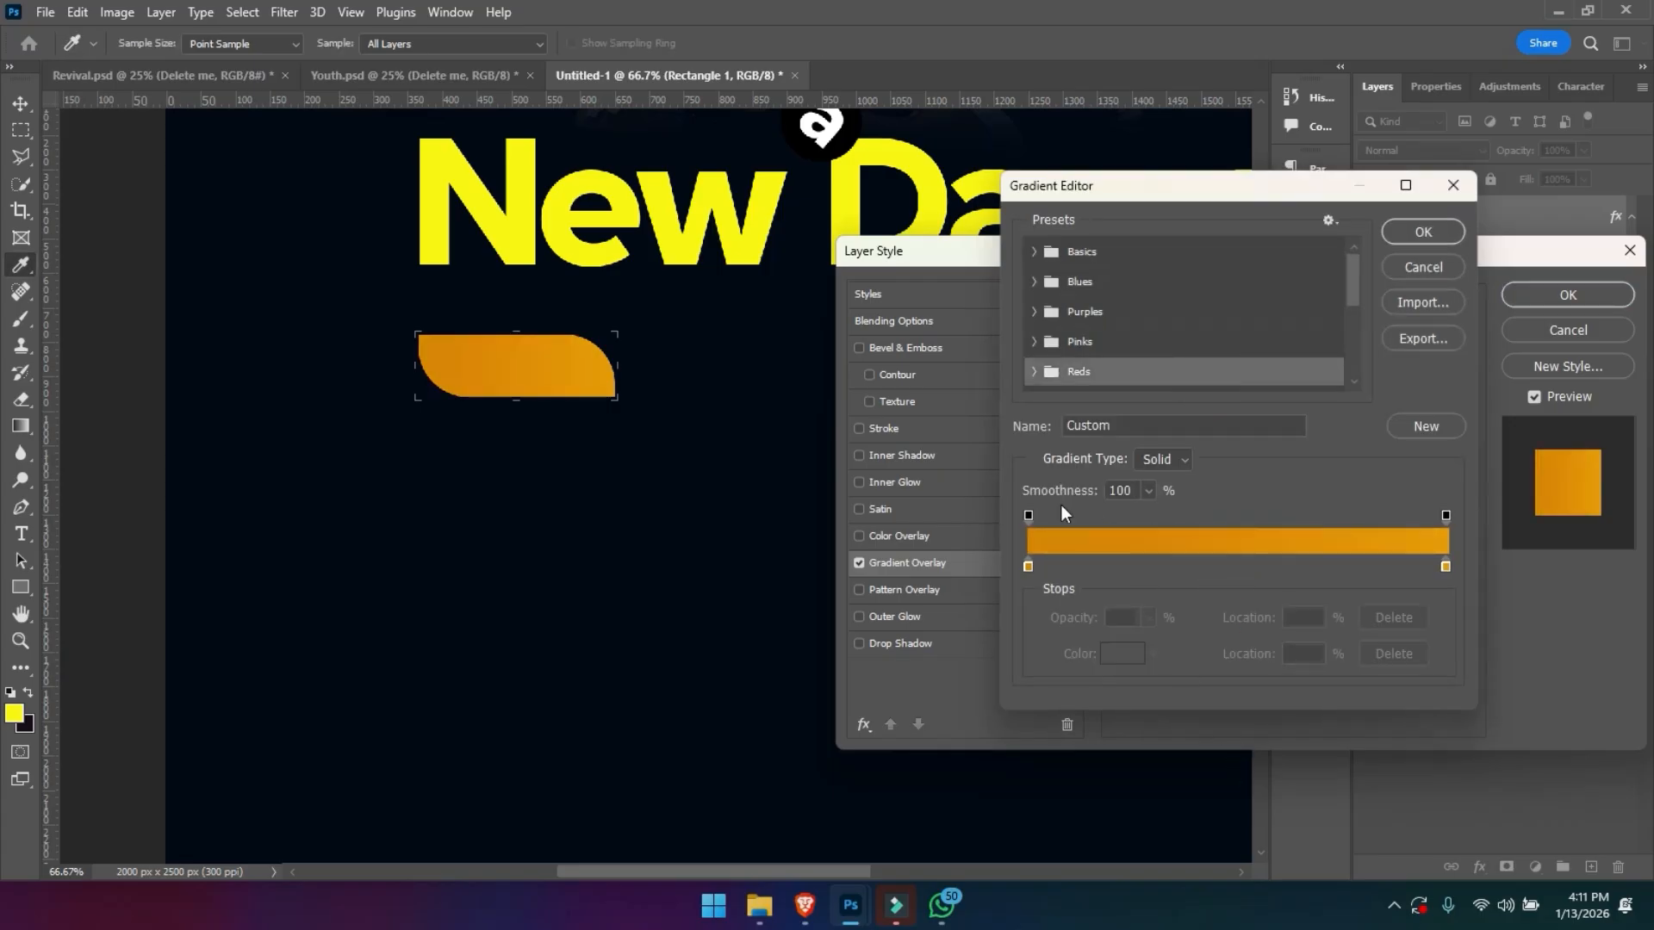
# - Set the starting colour stop of Rectangle 1's gradient to red fb2825
pyautogui.doubleClick(1027, 565)
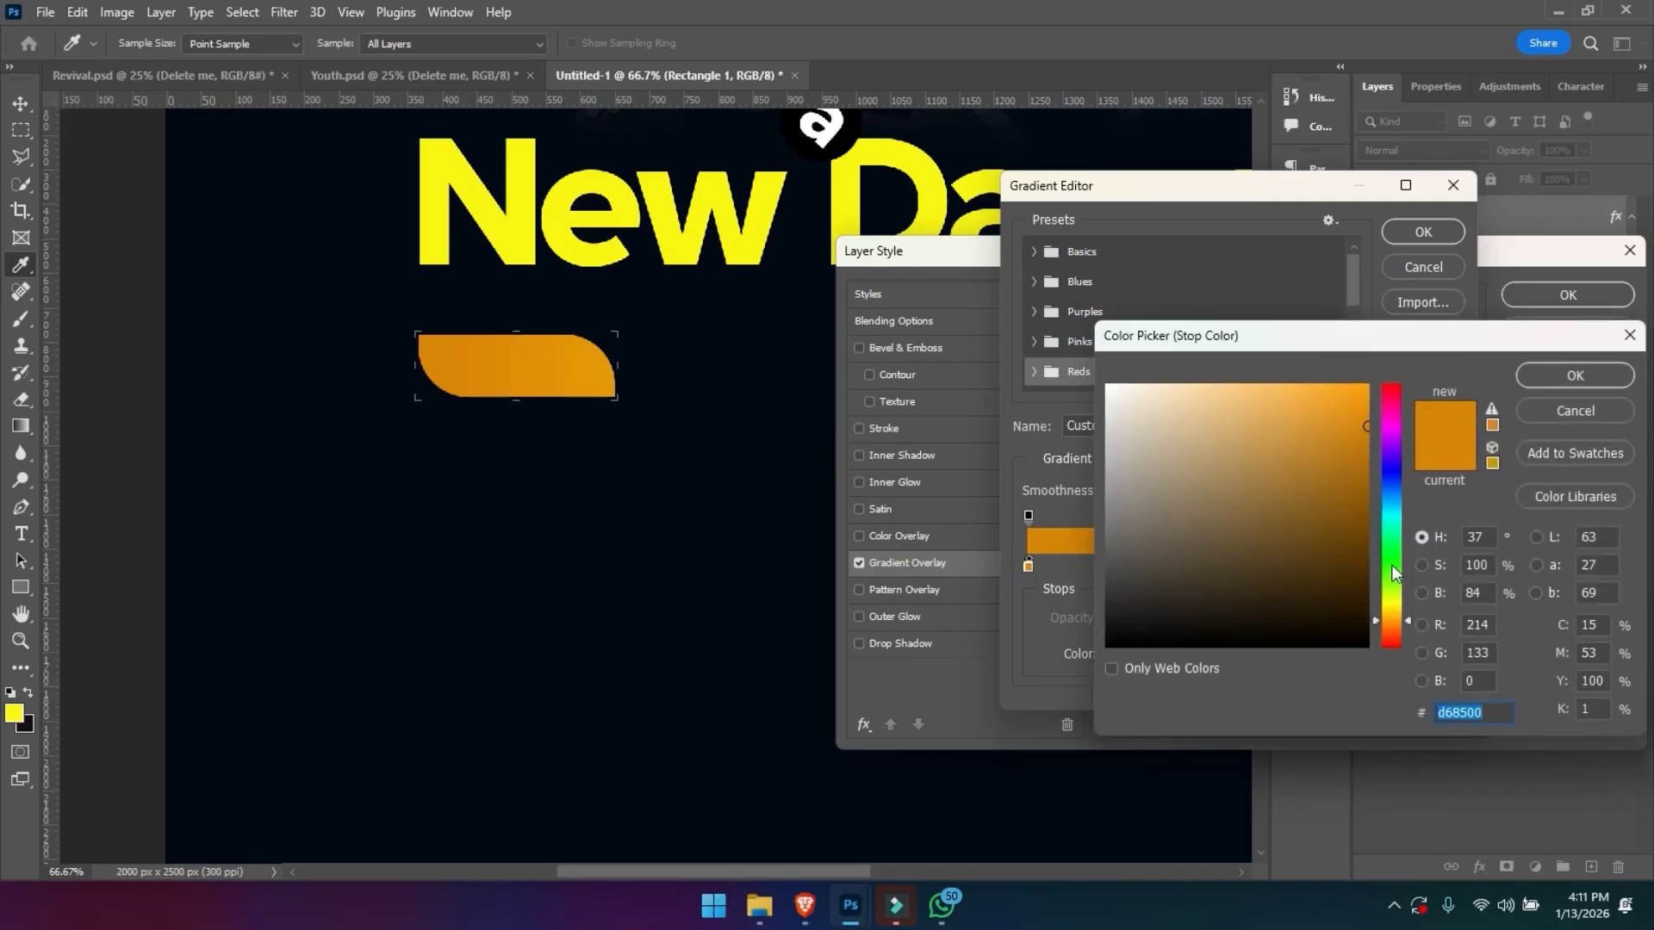
pyautogui.write('fb2825')
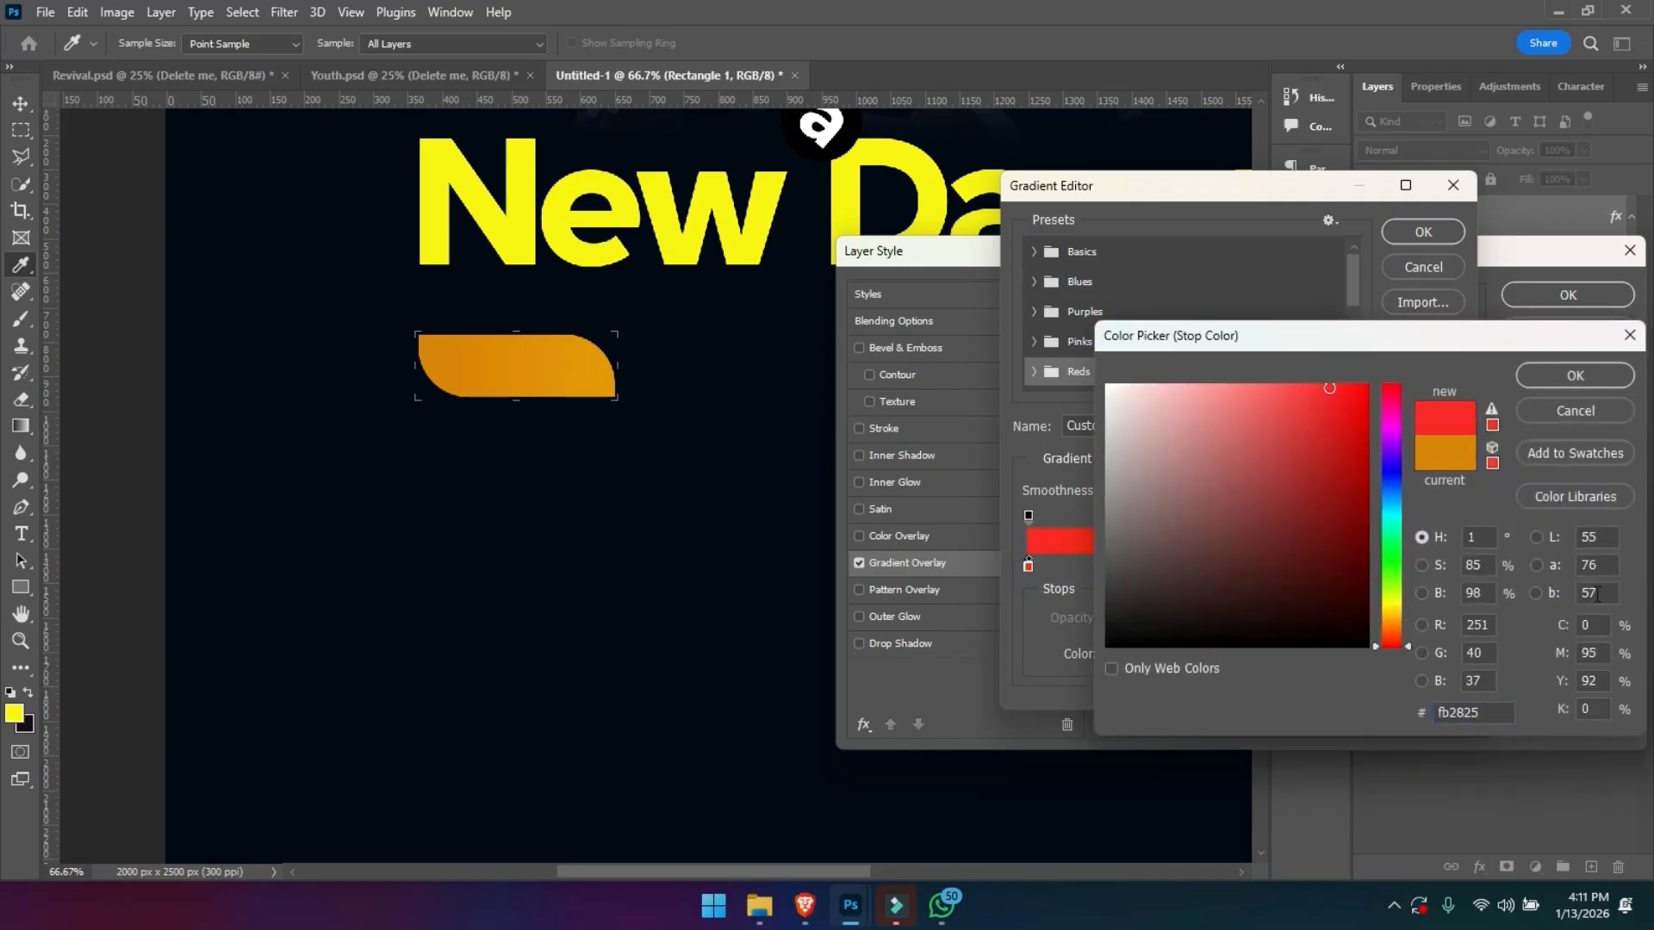
pyautogui.click(1488, 709)
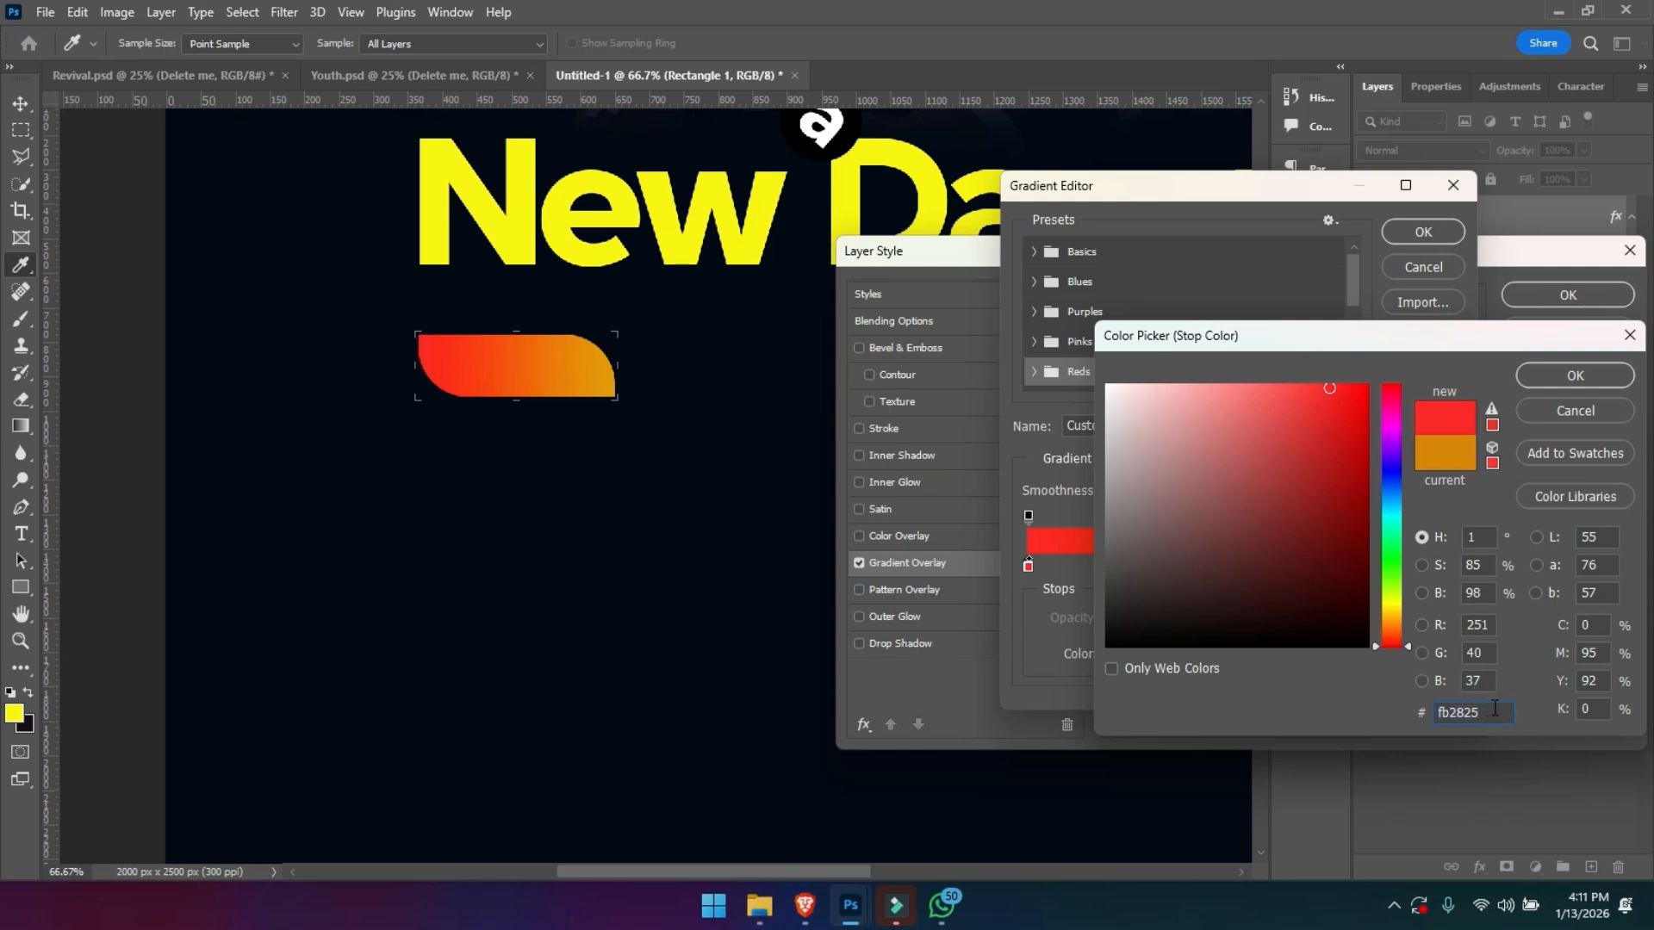
pyautogui.click(1572, 379)
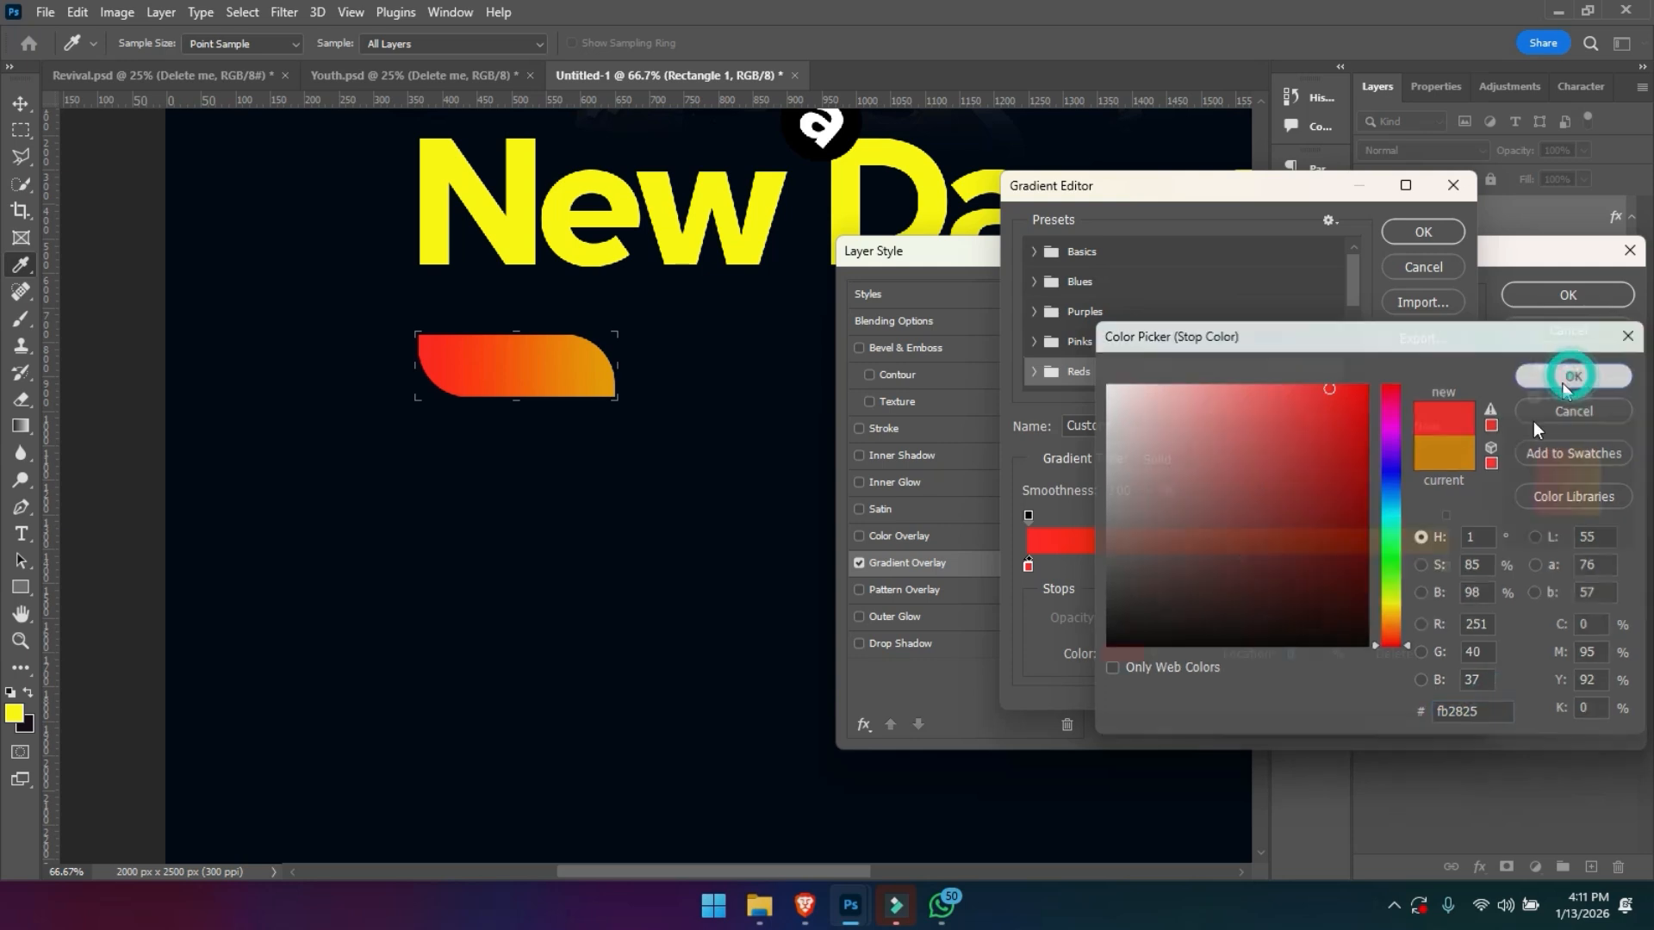
# - Set the ending colour stop of Rectangle 1's gradient to orange ffa200 and apply the layer style
pyautogui.click(1446, 567)
pyautogui.doubleClick(1446, 566)
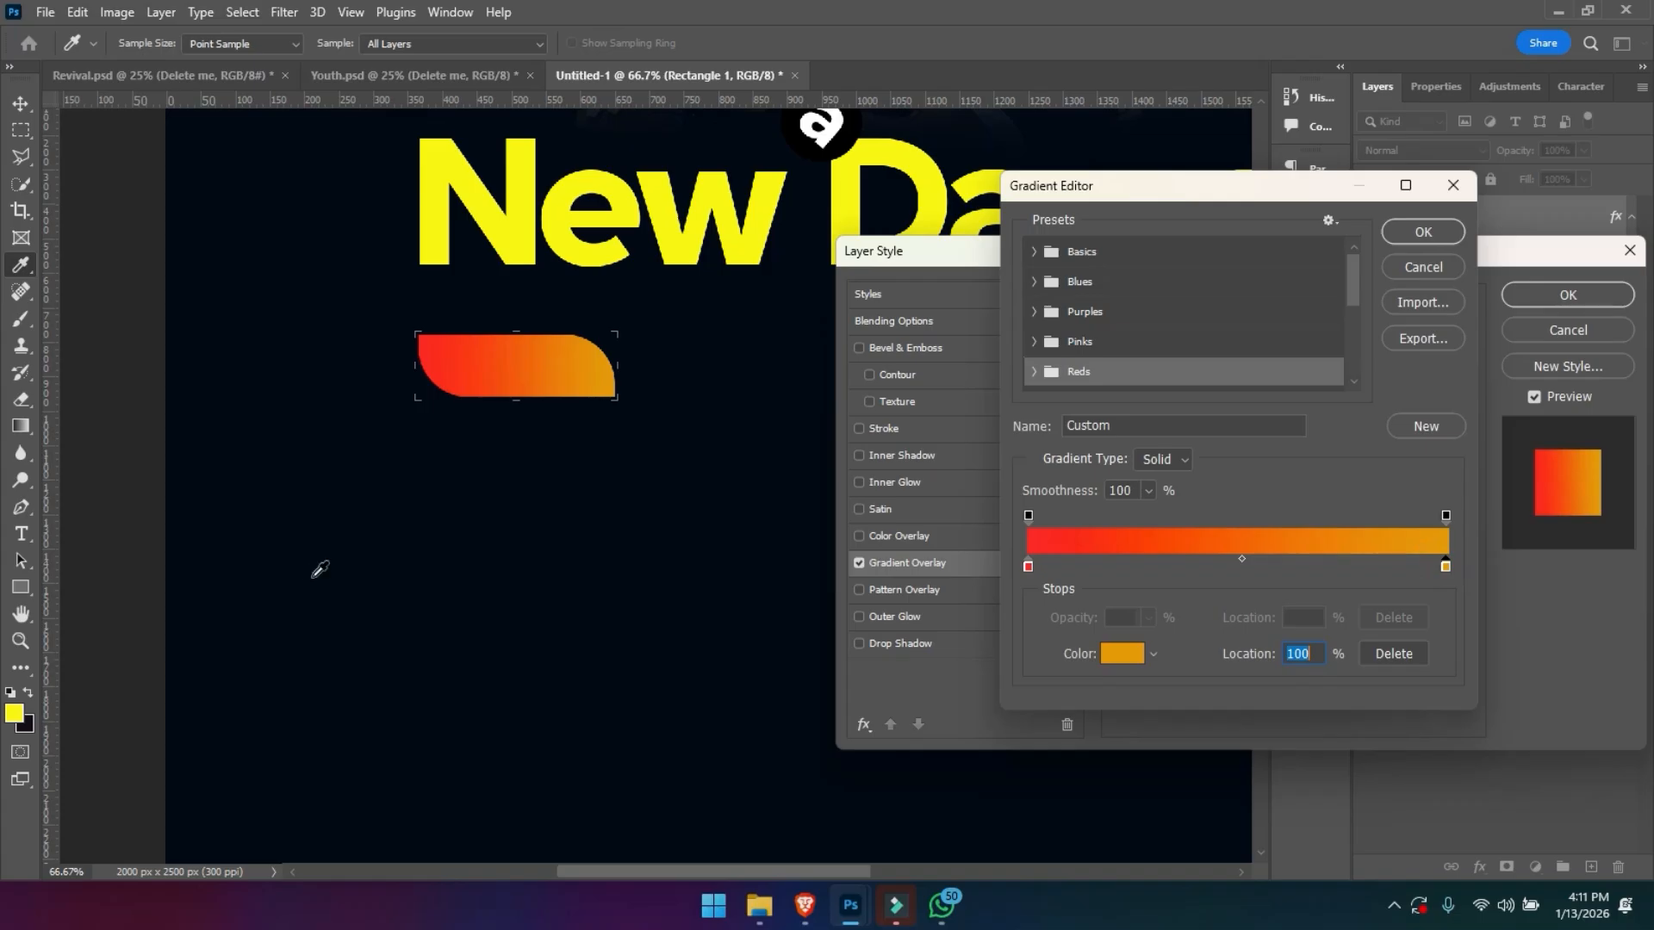
pyautogui.write('fda111')
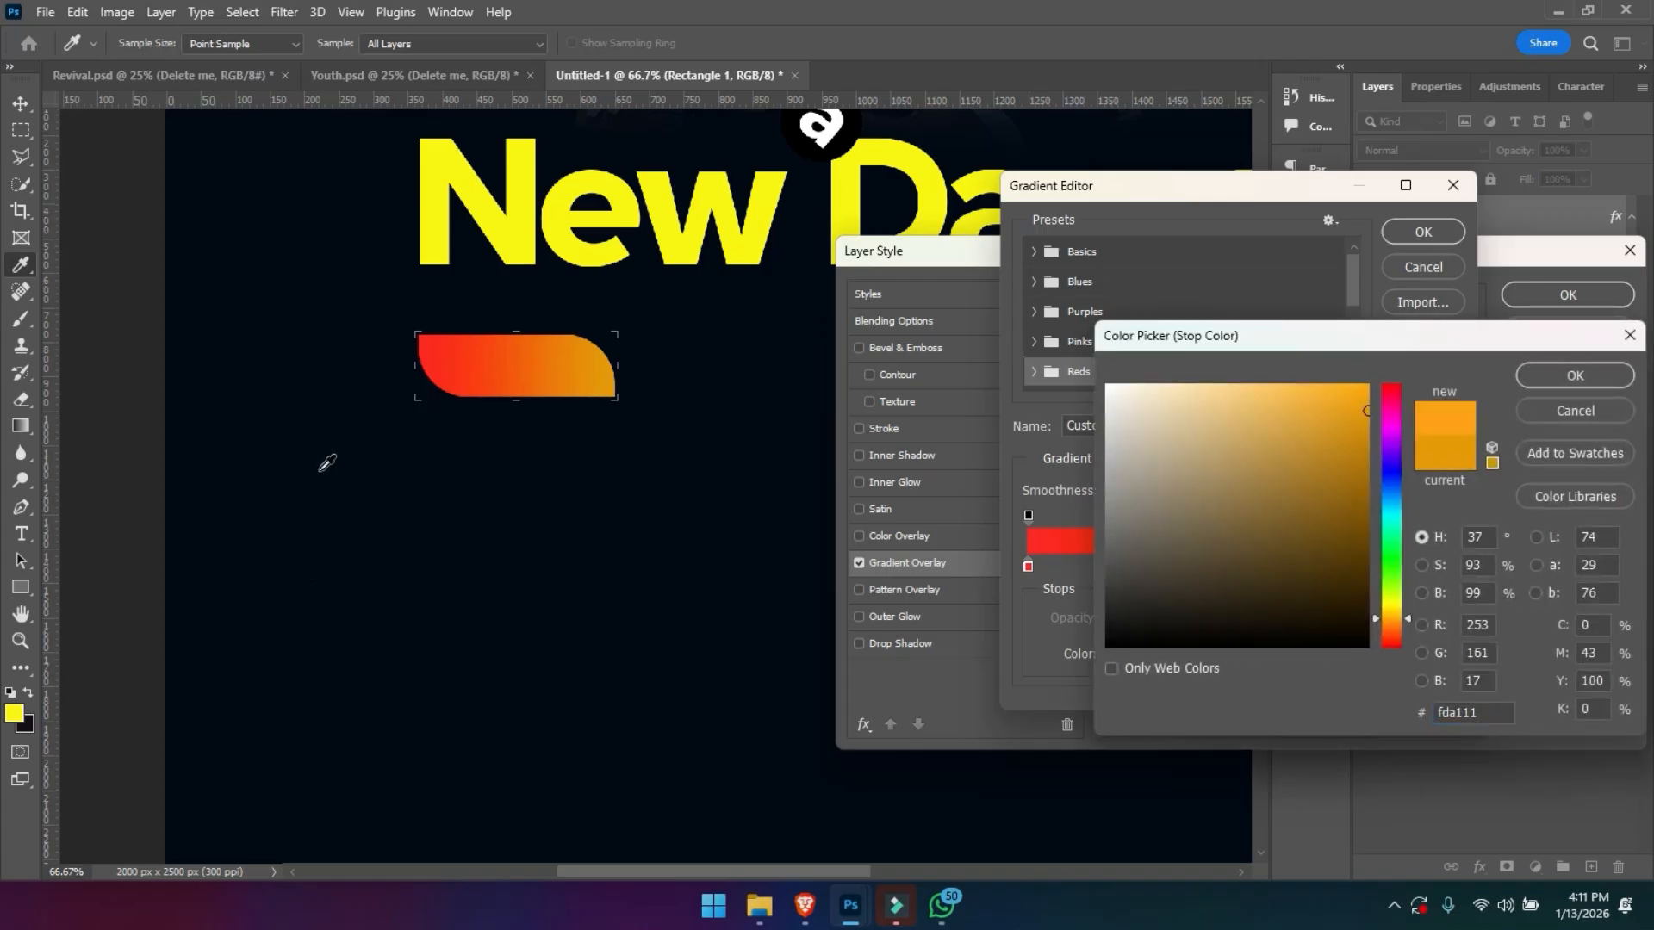
pyautogui.moveTo(1386, 628); pyautogui.dragTo(1386, 618)
pyautogui.moveTo(1367, 389); pyautogui.dragTo(1379, 368)
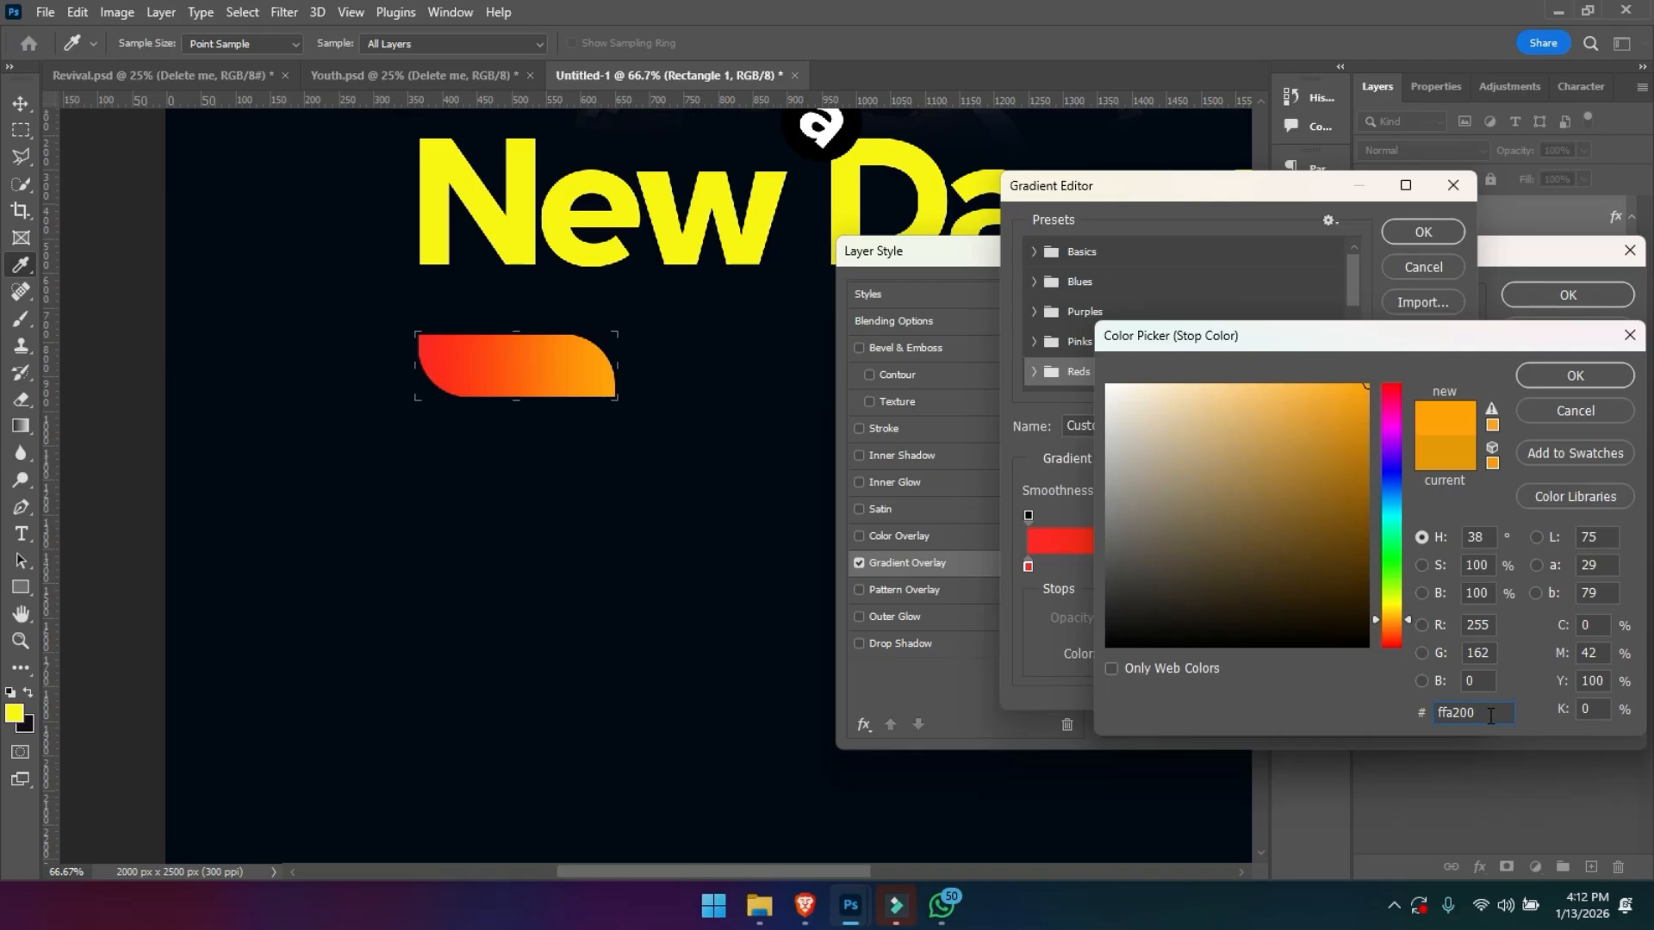
pyautogui.press('Return')
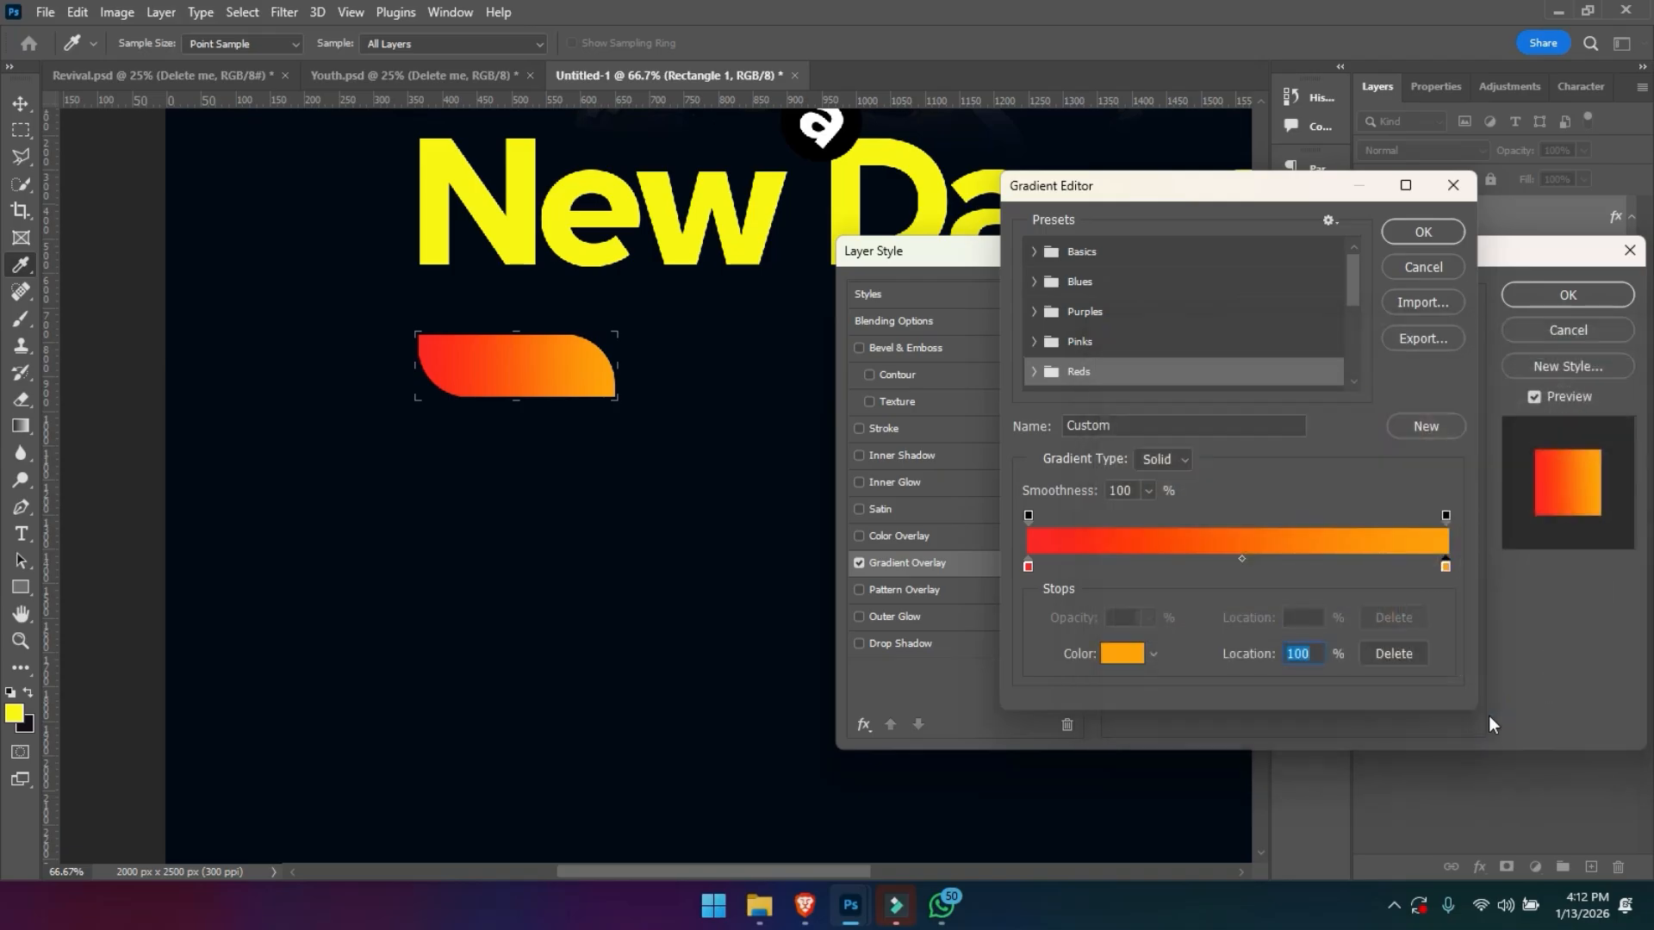
pyautogui.press('Return')
pyautogui.press('Return')
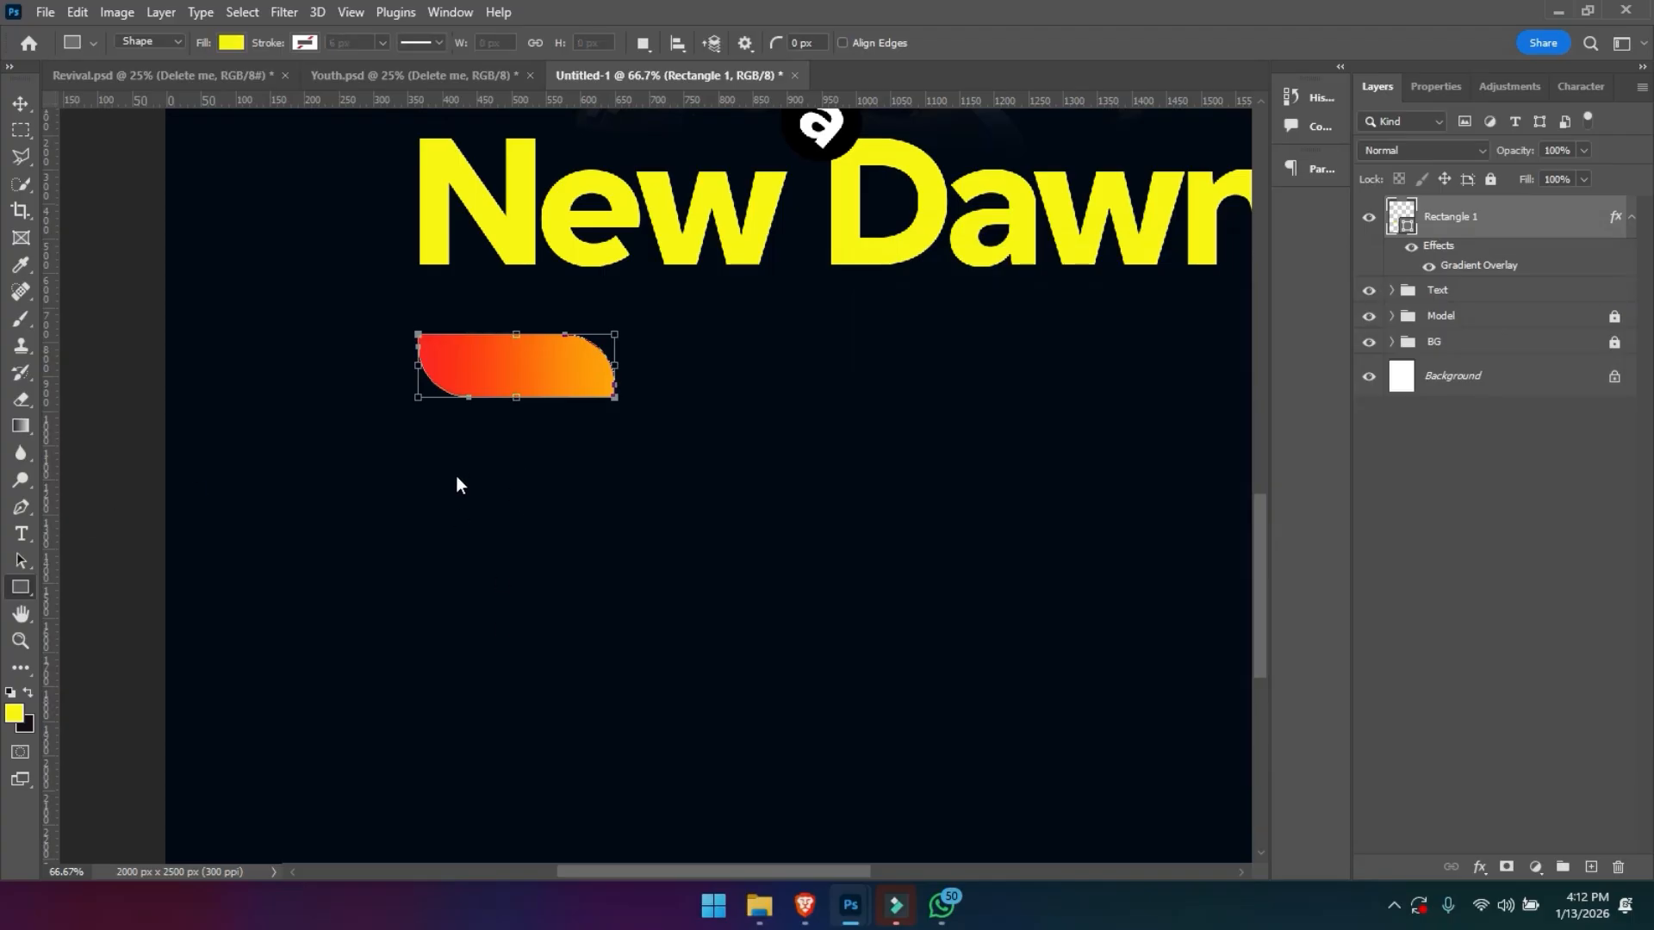
# - Copy the theme text line, "THEME: SOUND OF EXTRA ORDINARY WORSHIP", from the reference flyer document
pyautogui.hotkey('ctrl', 'Tab')
pyautogui.press('t')
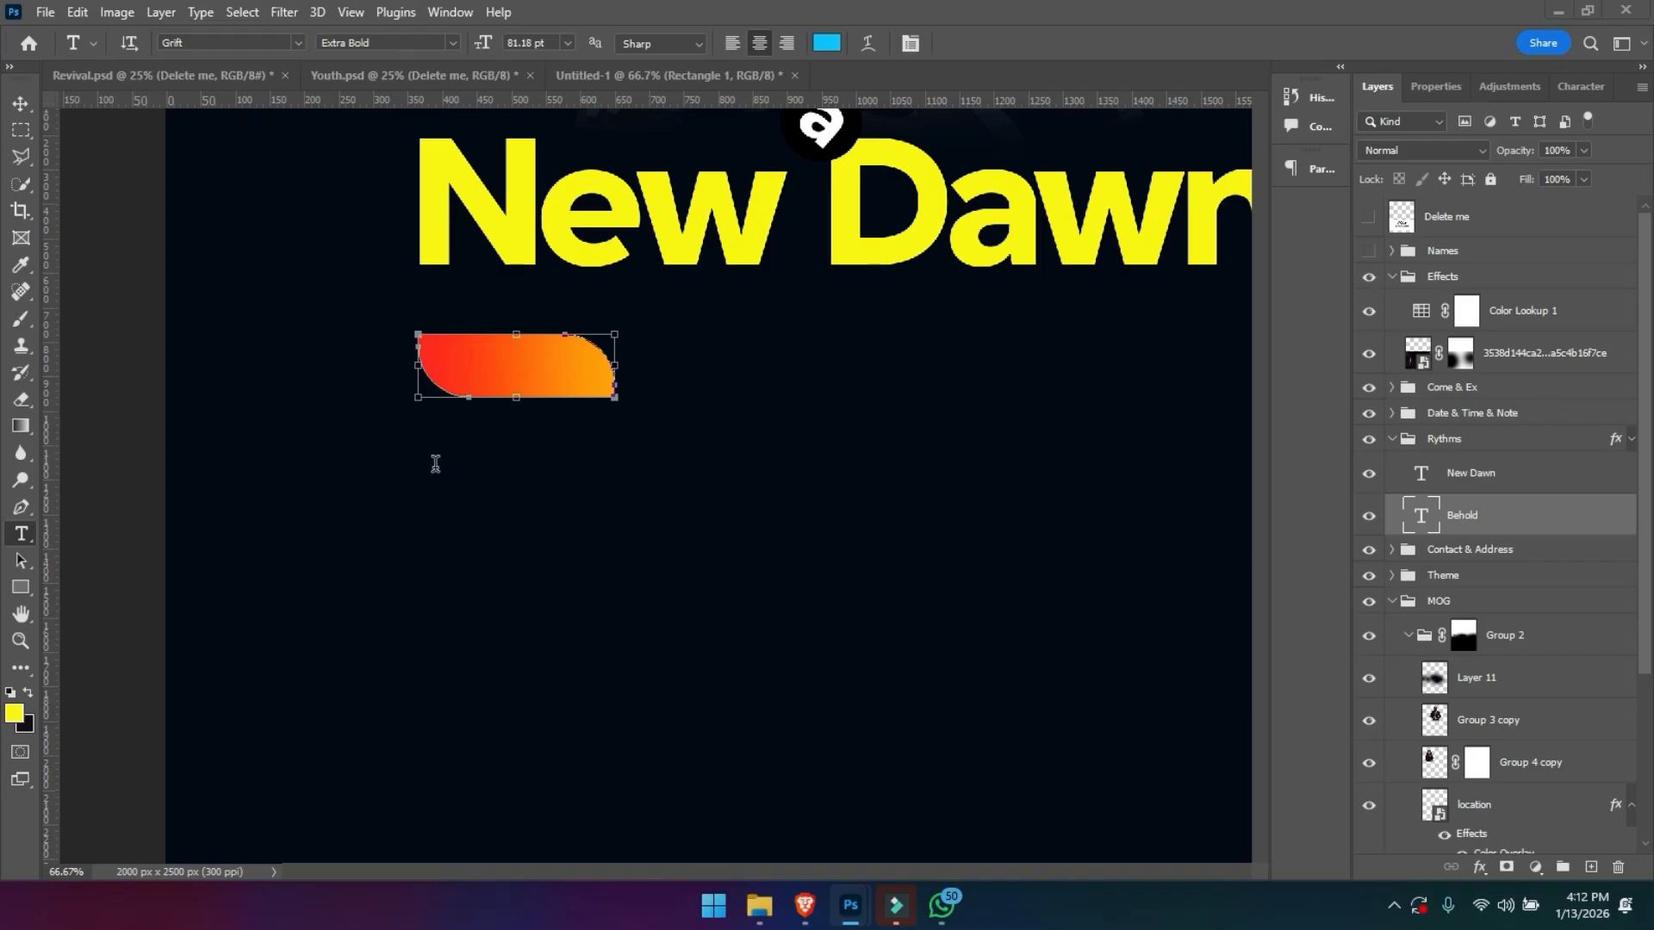
pyautogui.click(431, 463)
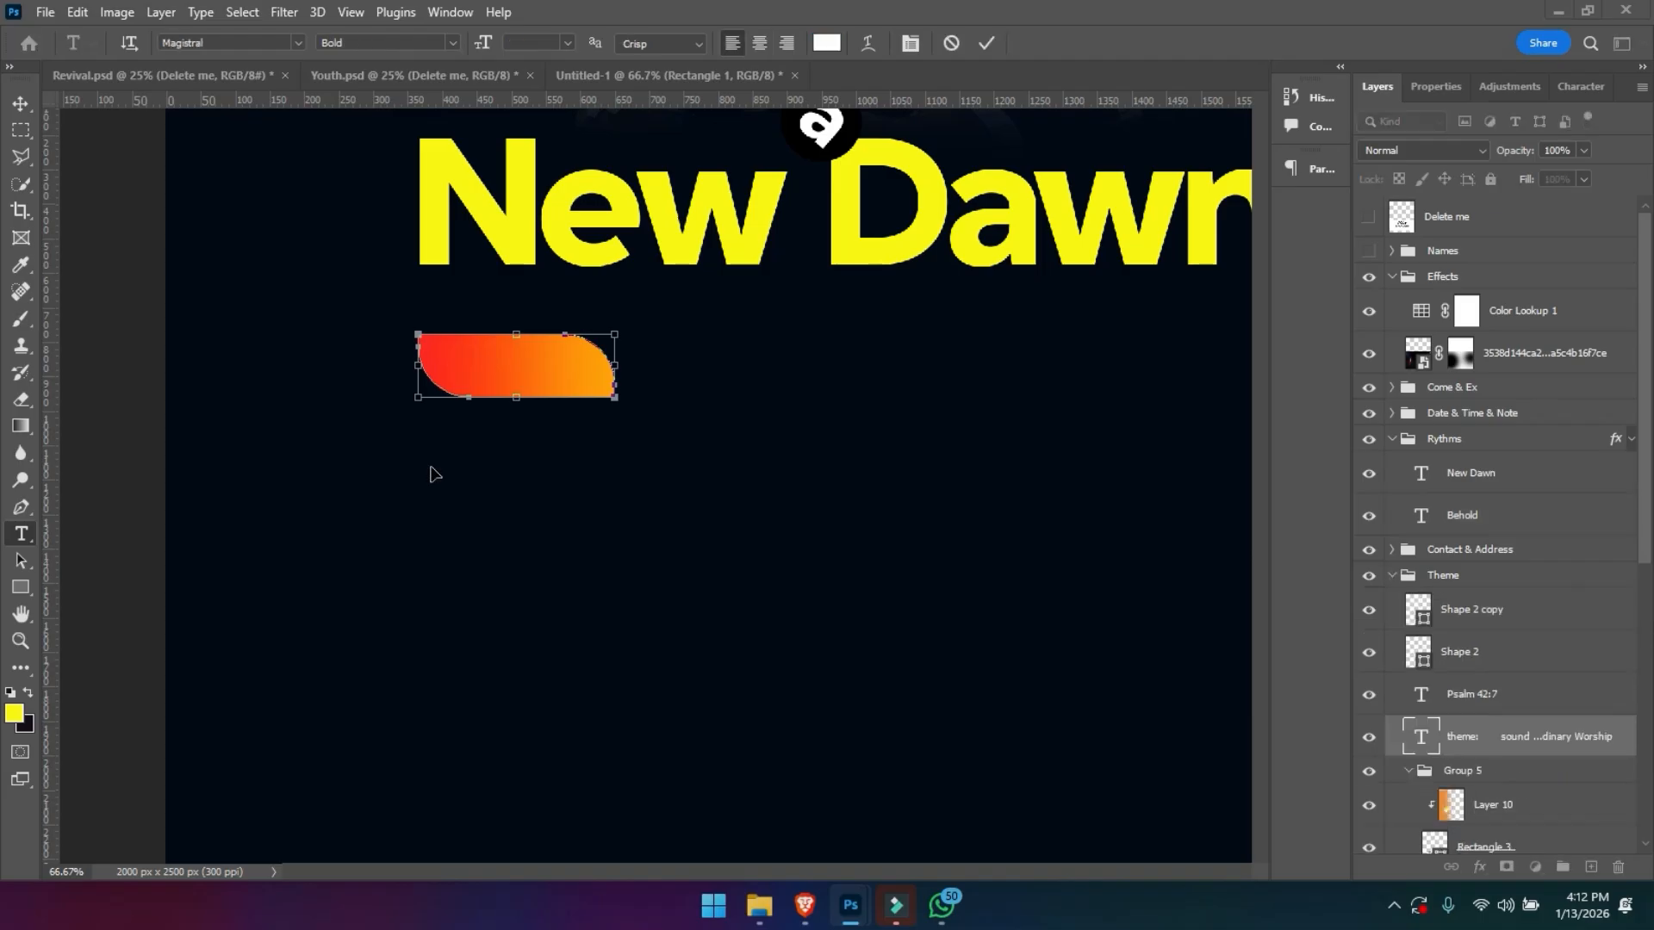
pyautogui.press('Escape')
pyautogui.hotkey('ctrl', 'Tab')
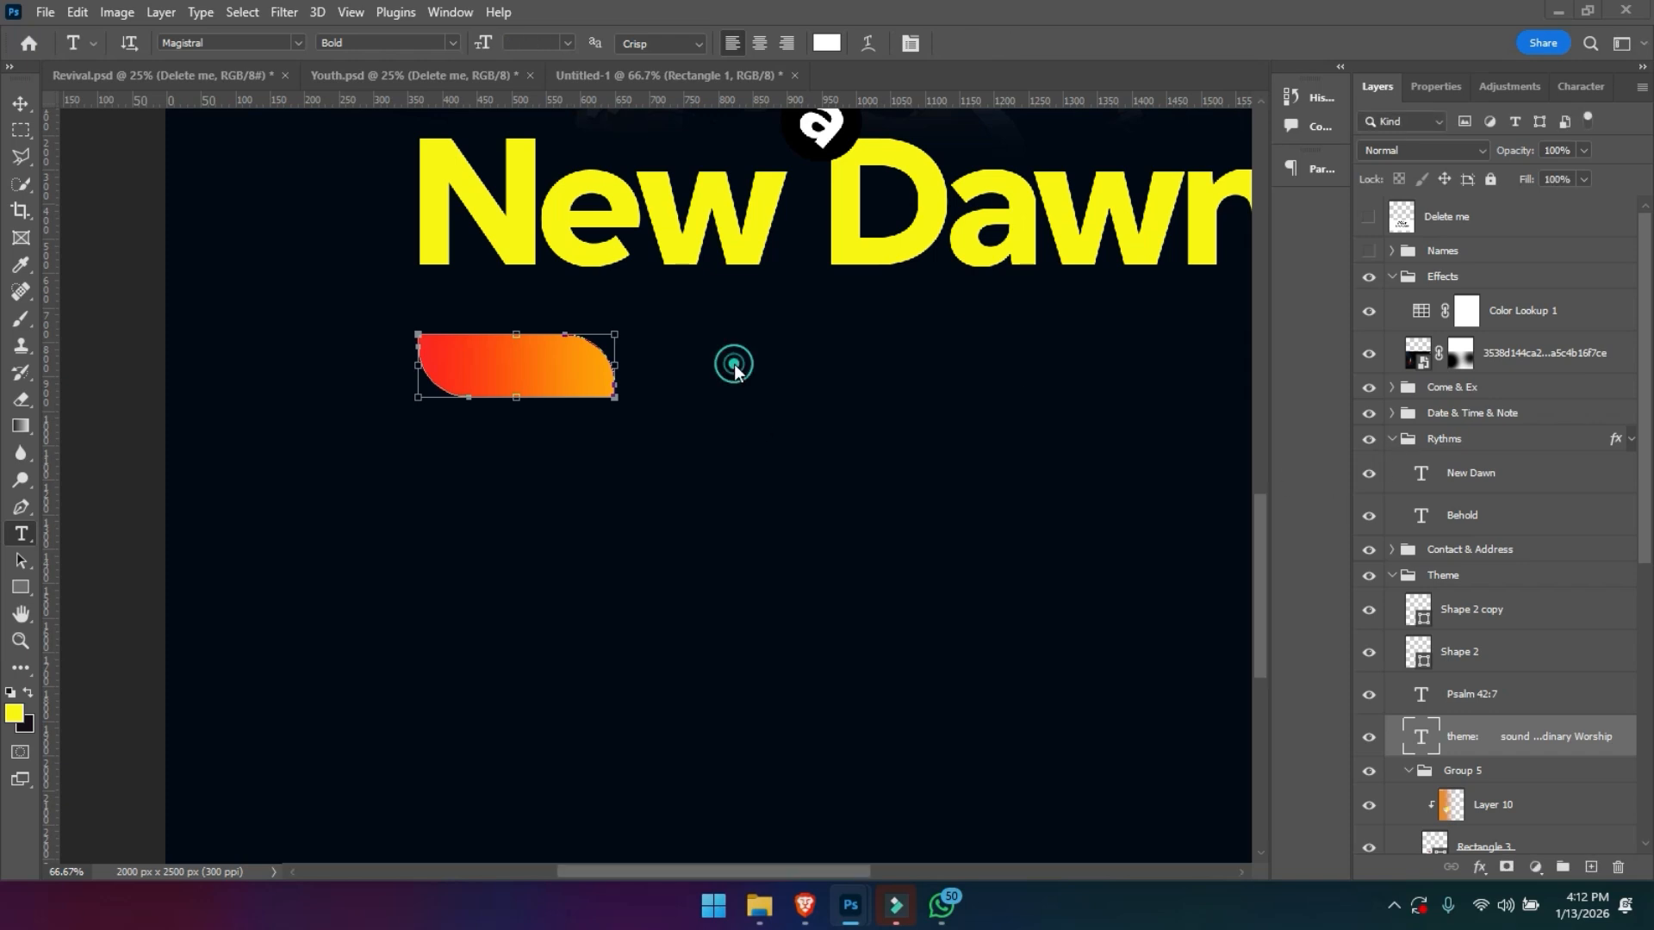
# - Paste the copied theme line as new text in Untitled-1 and place its word THEME: over the red-orange shape
pyautogui.click(733, 380)
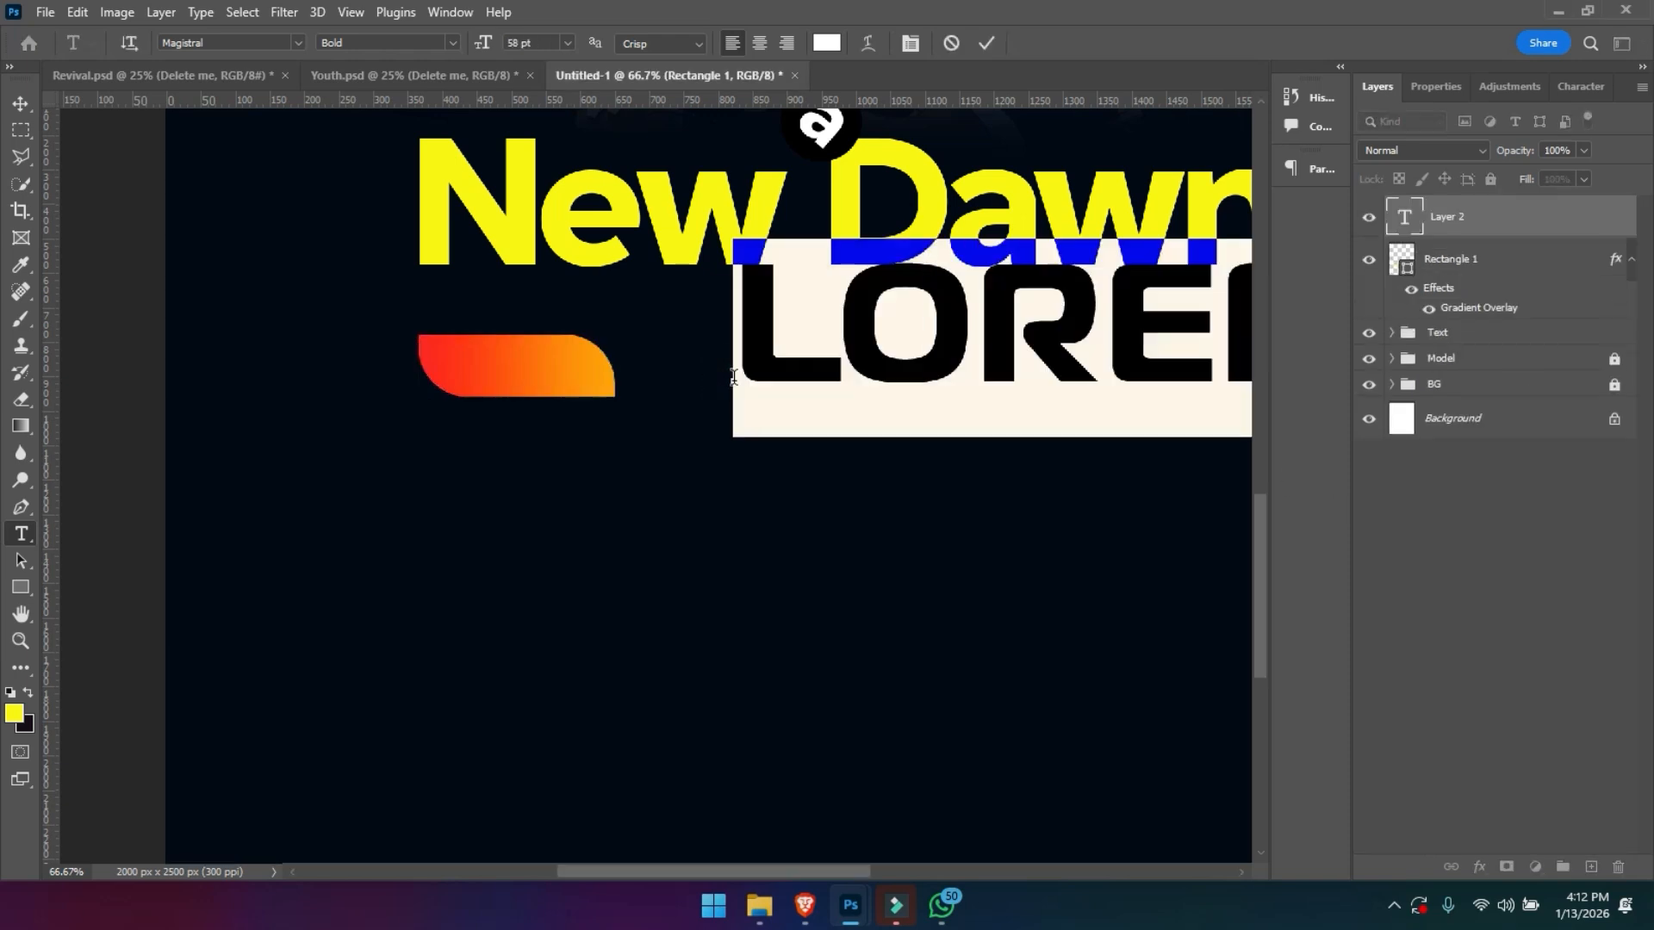
pyautogui.hotkey('ctrl', 'v')
pyautogui.press('Escape')
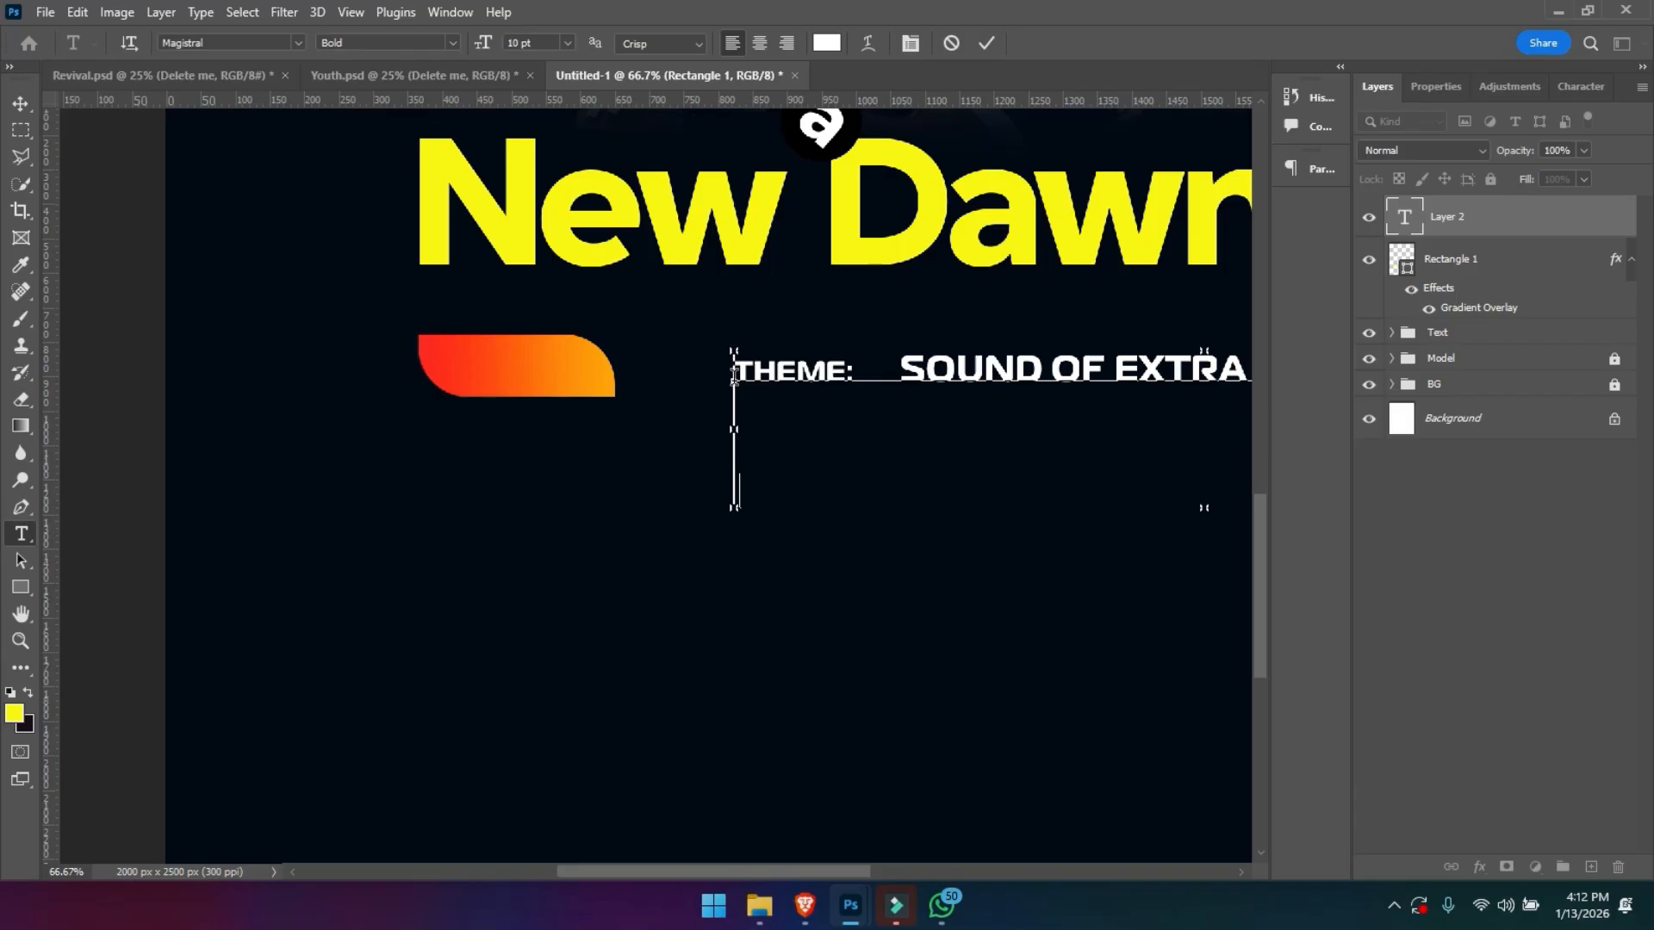
pyautogui.press('v')
pyautogui.moveTo(777, 379); pyautogui.dragTo(511, 381)
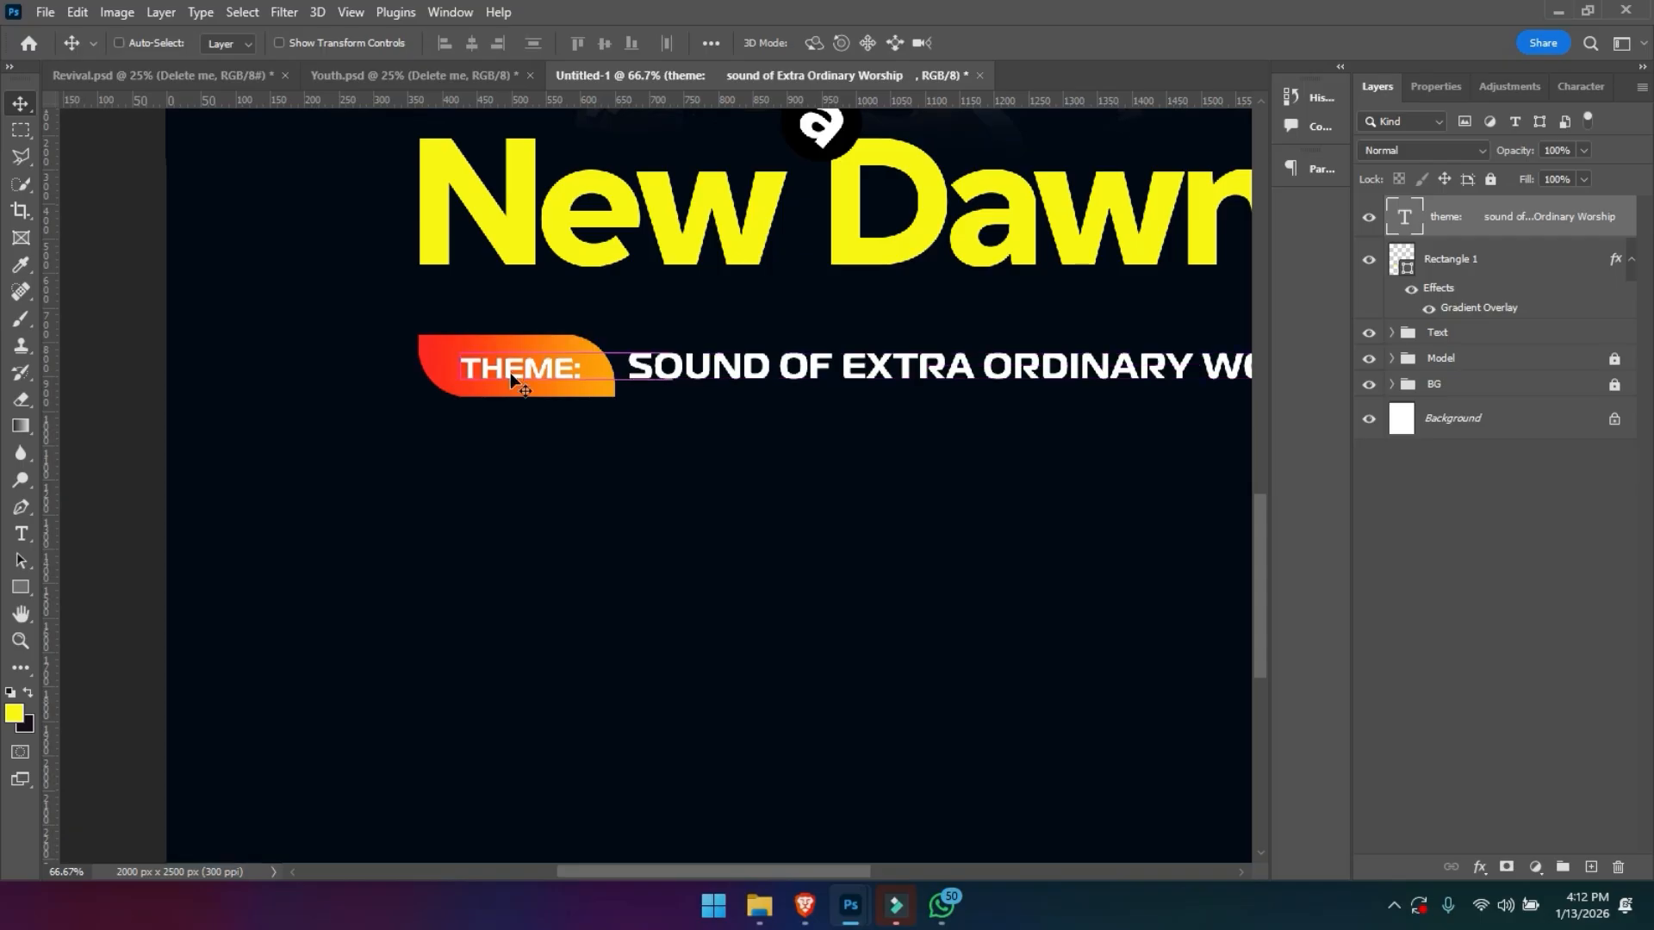
# - Scale the theme line down proportionally so it ends within the width of New Dawn, and nudge it upward
pyautogui.hotkey('ctrl', '-')
pyautogui.hotkey('ctrl', '-')
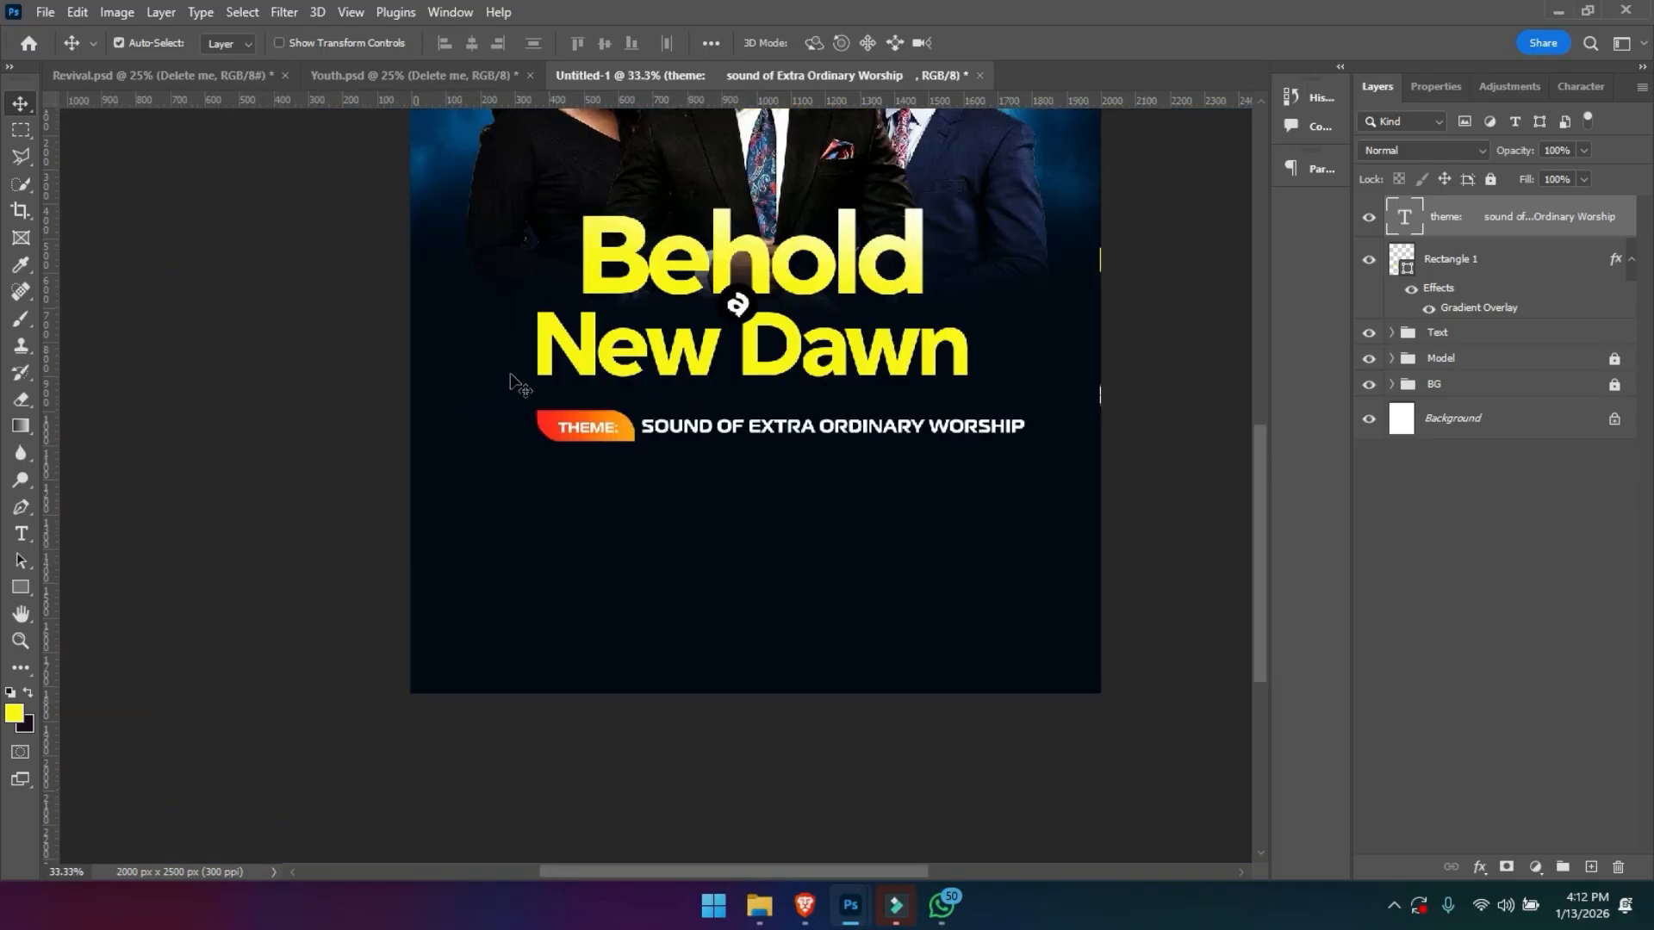
pyautogui.hotkey('ctrl', 't')
pyautogui.moveTo(1030, 451); pyautogui.dragTo(930, 473)
pyautogui.press('Return')
pyautogui.hotkey('shift', 'Up')
pyautogui.hotkey('shift', 'Up')
pyautogui.hotkey('shift', 'Up')
pyautogui.hotkey('shift', 'Up')
pyautogui.hotkey('shift', 'Up')
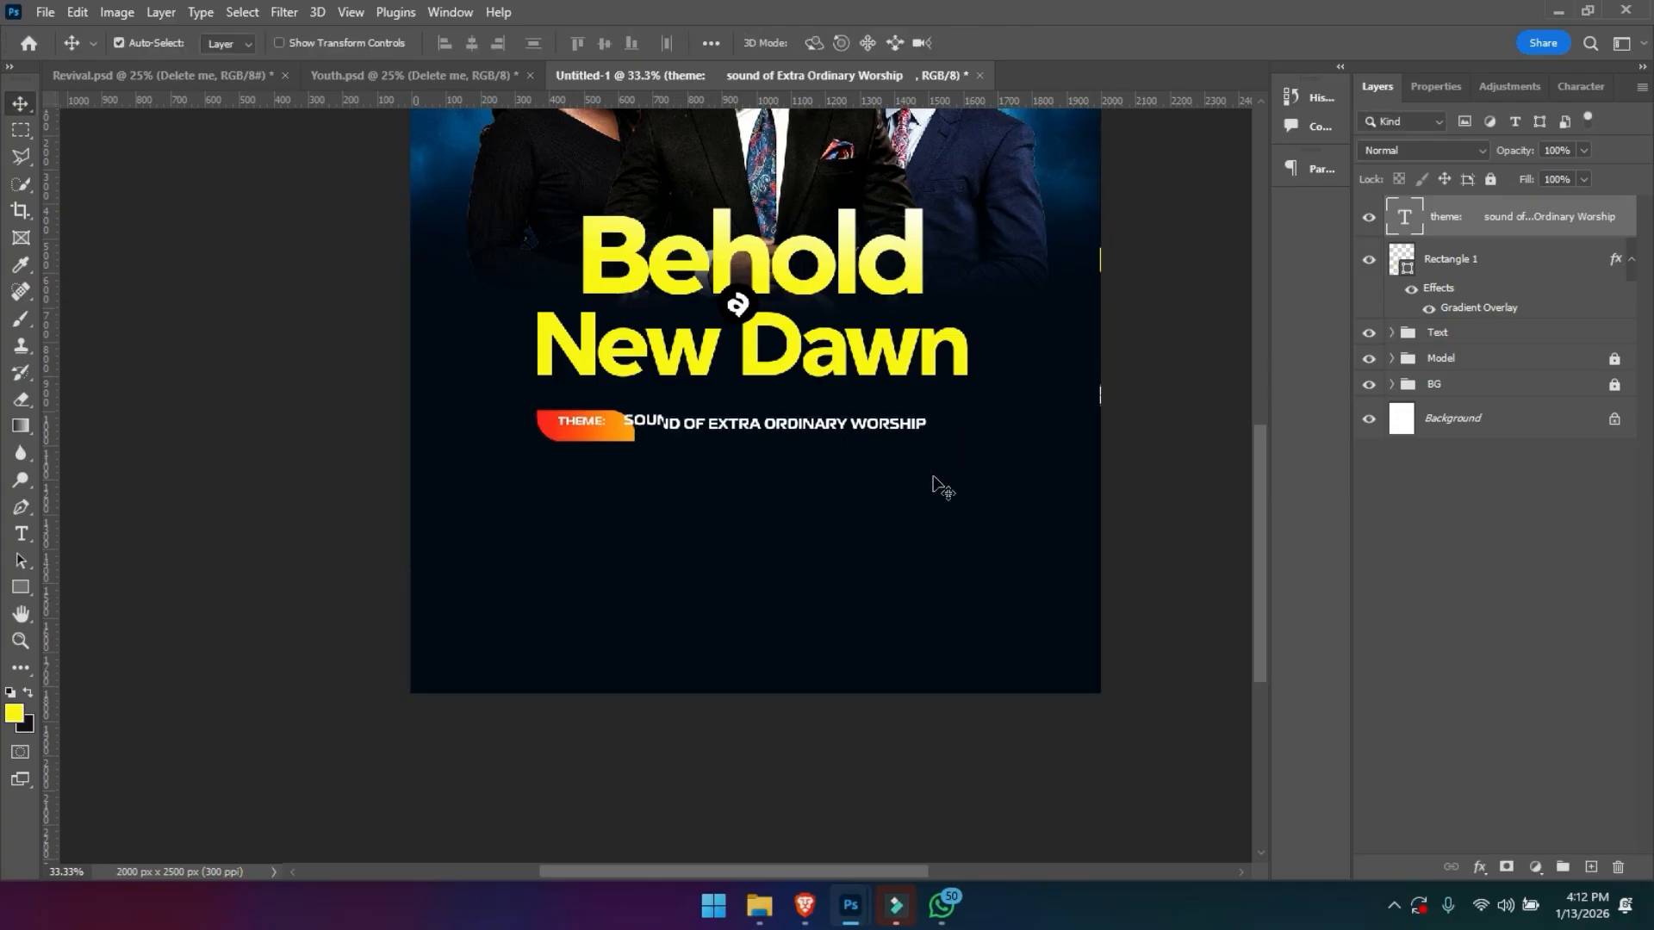
# - Nudge the theme line up, and move the New Dawn title line up closer to Behold
pyautogui.hotkey('shift', 'Up')
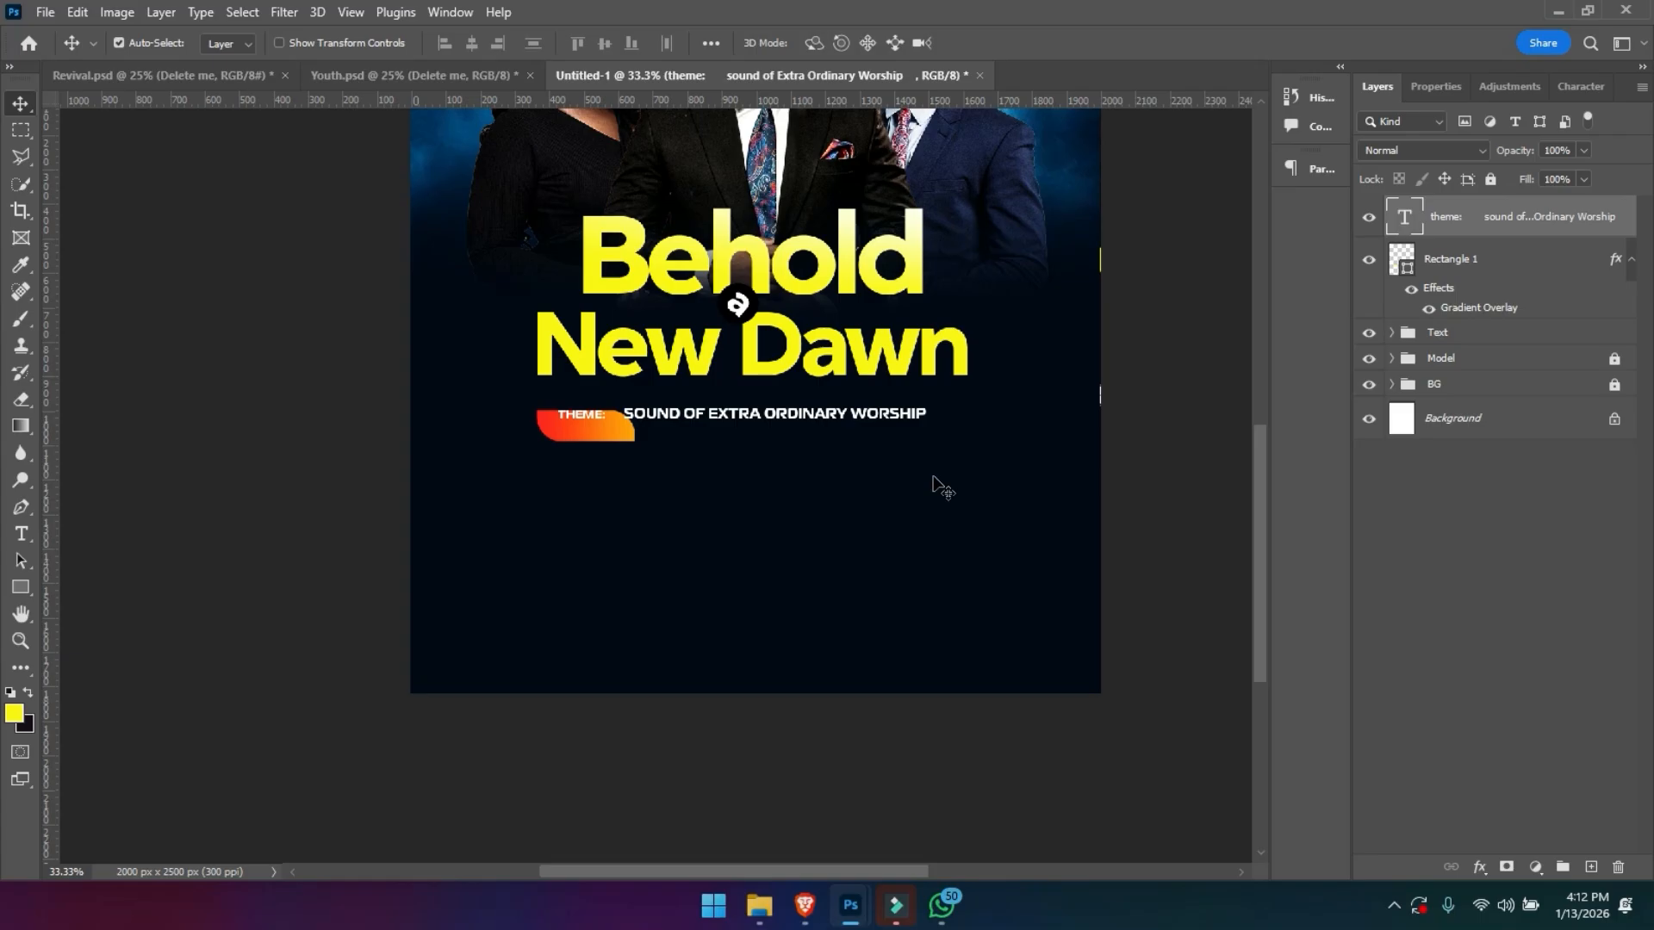
pyautogui.press('z')
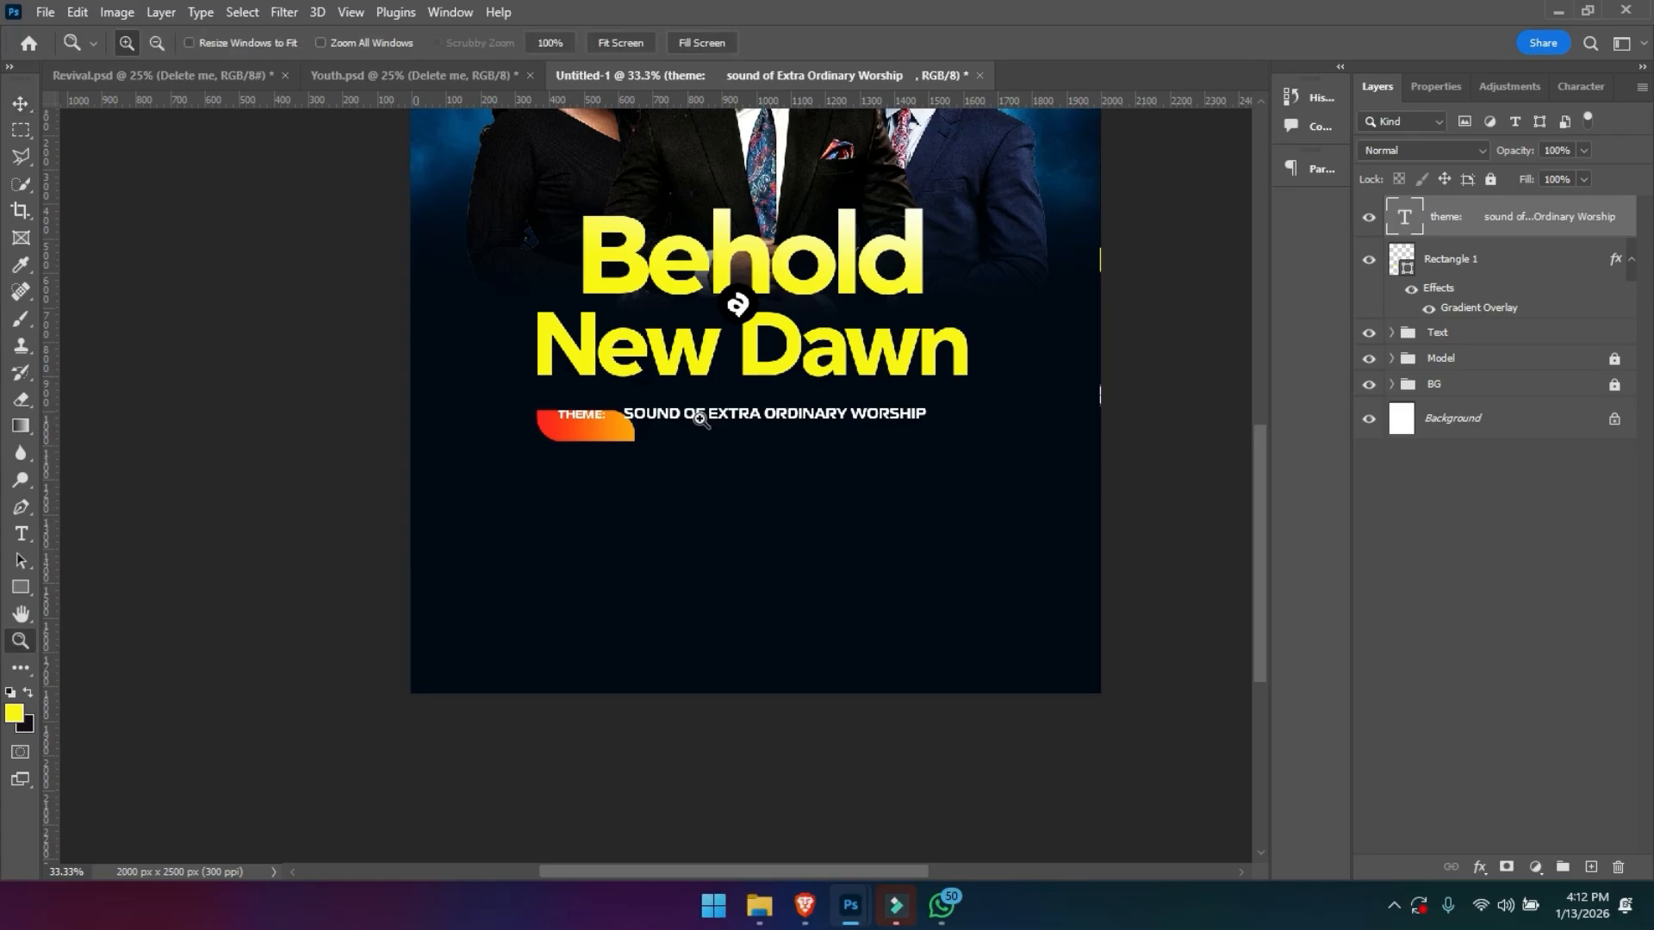
pyautogui.click(700, 418)
pyautogui.press('v')
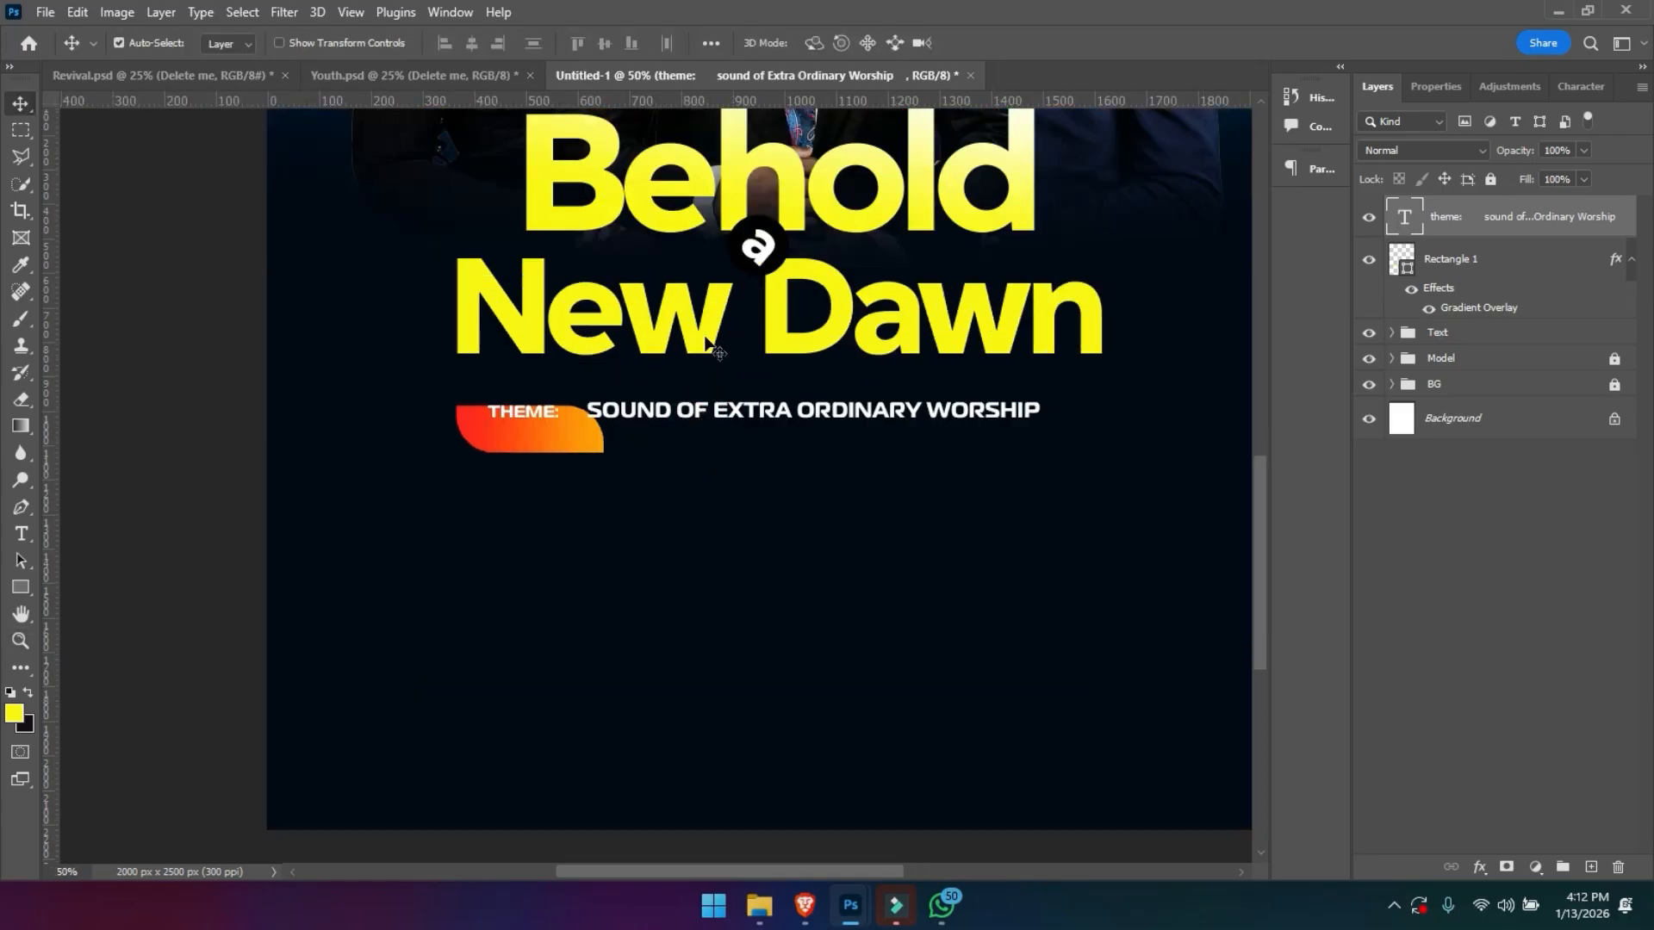
pyautogui.click(705, 340)
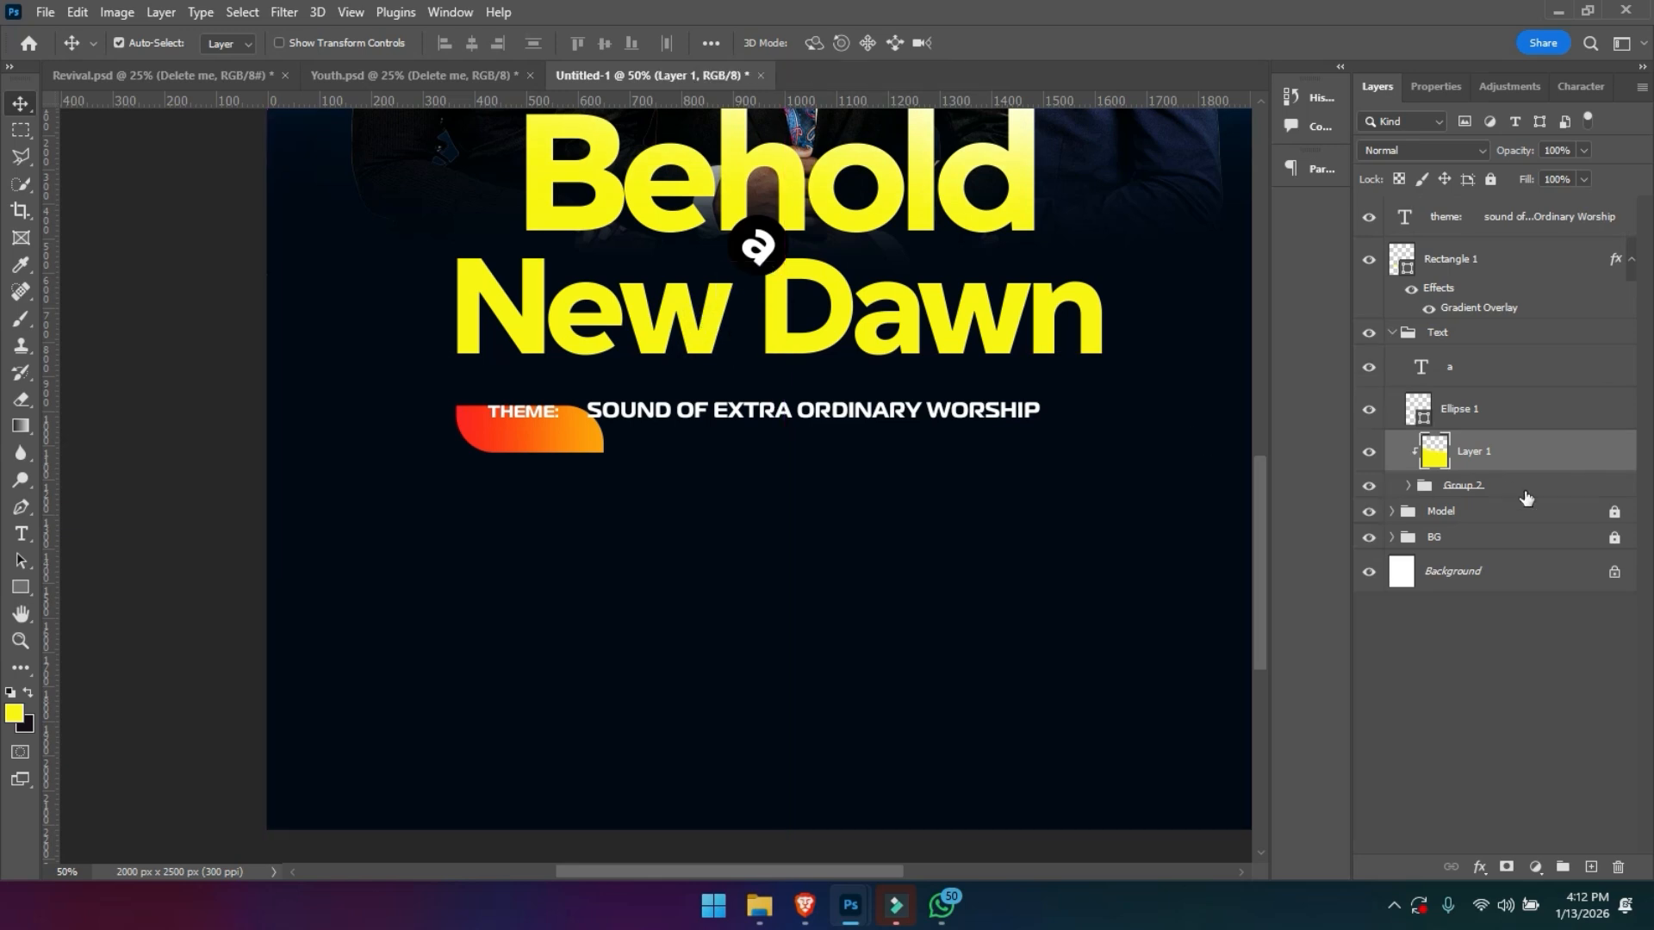
pyautogui.click(1404, 484)
pyautogui.click(1501, 562)
pyautogui.click(1495, 527)
pyautogui.hotkey('shift', 'Up')
pyautogui.hotkey('shift', 'Up')
pyautogui.hotkey('shift', 'Up')
pyautogui.hotkey('shift', 'Up')
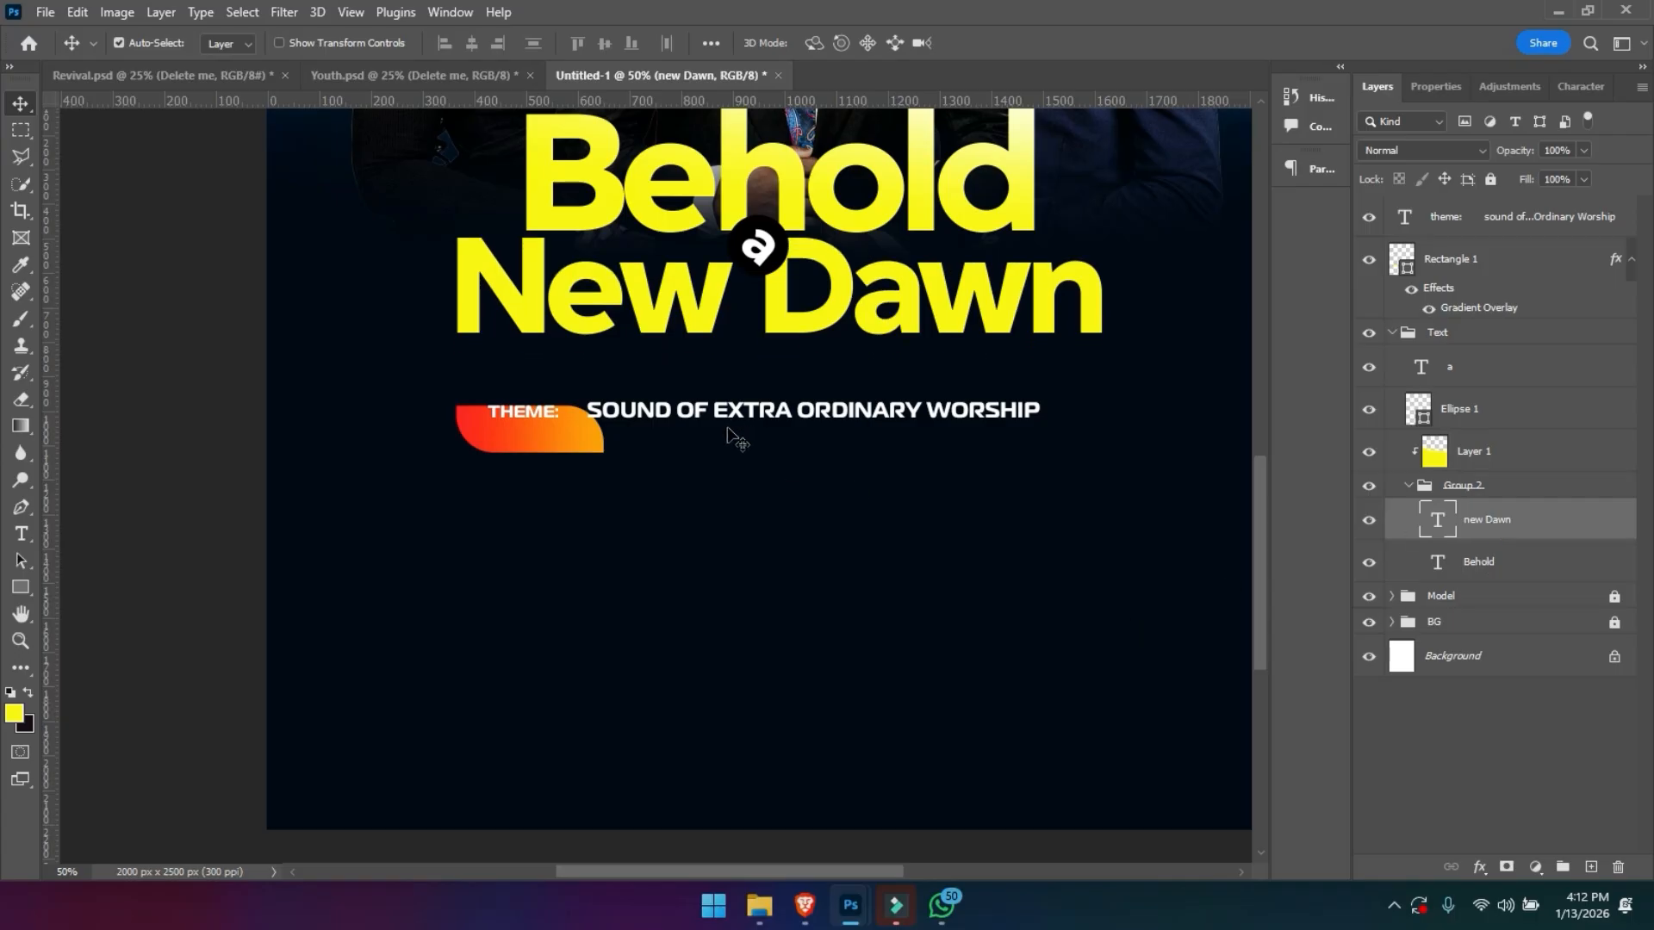
# - Move the theme line up under New Dawn and raise the red-orange shape so it sits behind THEME:
pyautogui.moveTo(749, 424); pyautogui.dragTo(745, 404)
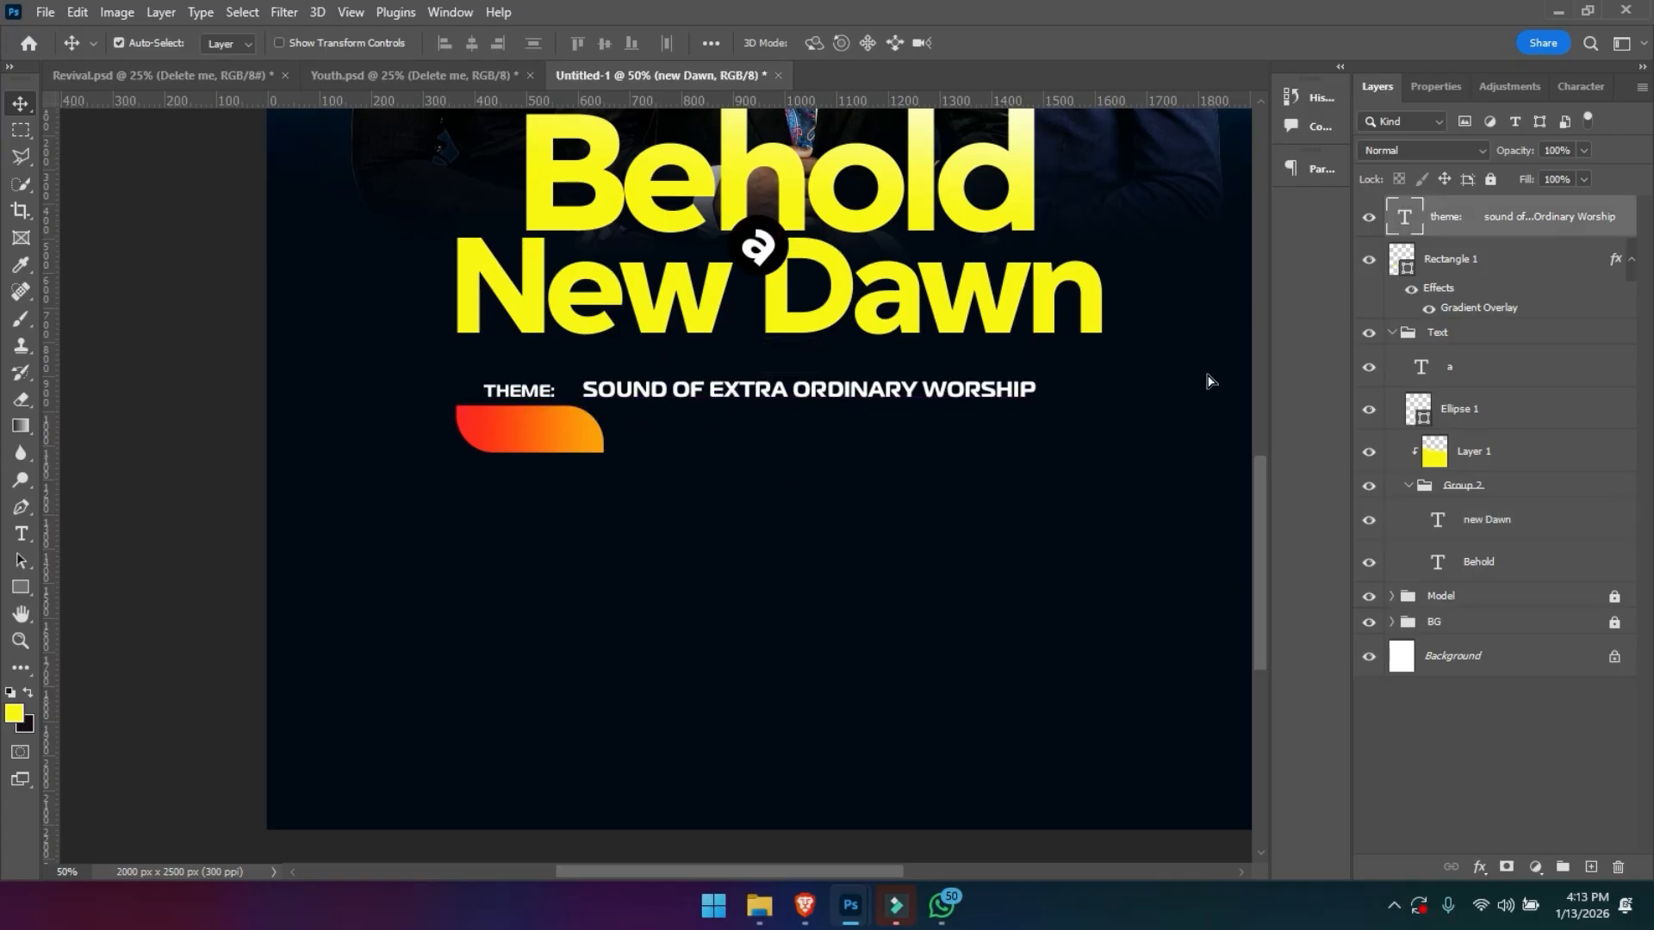
pyautogui.click(541, 436)
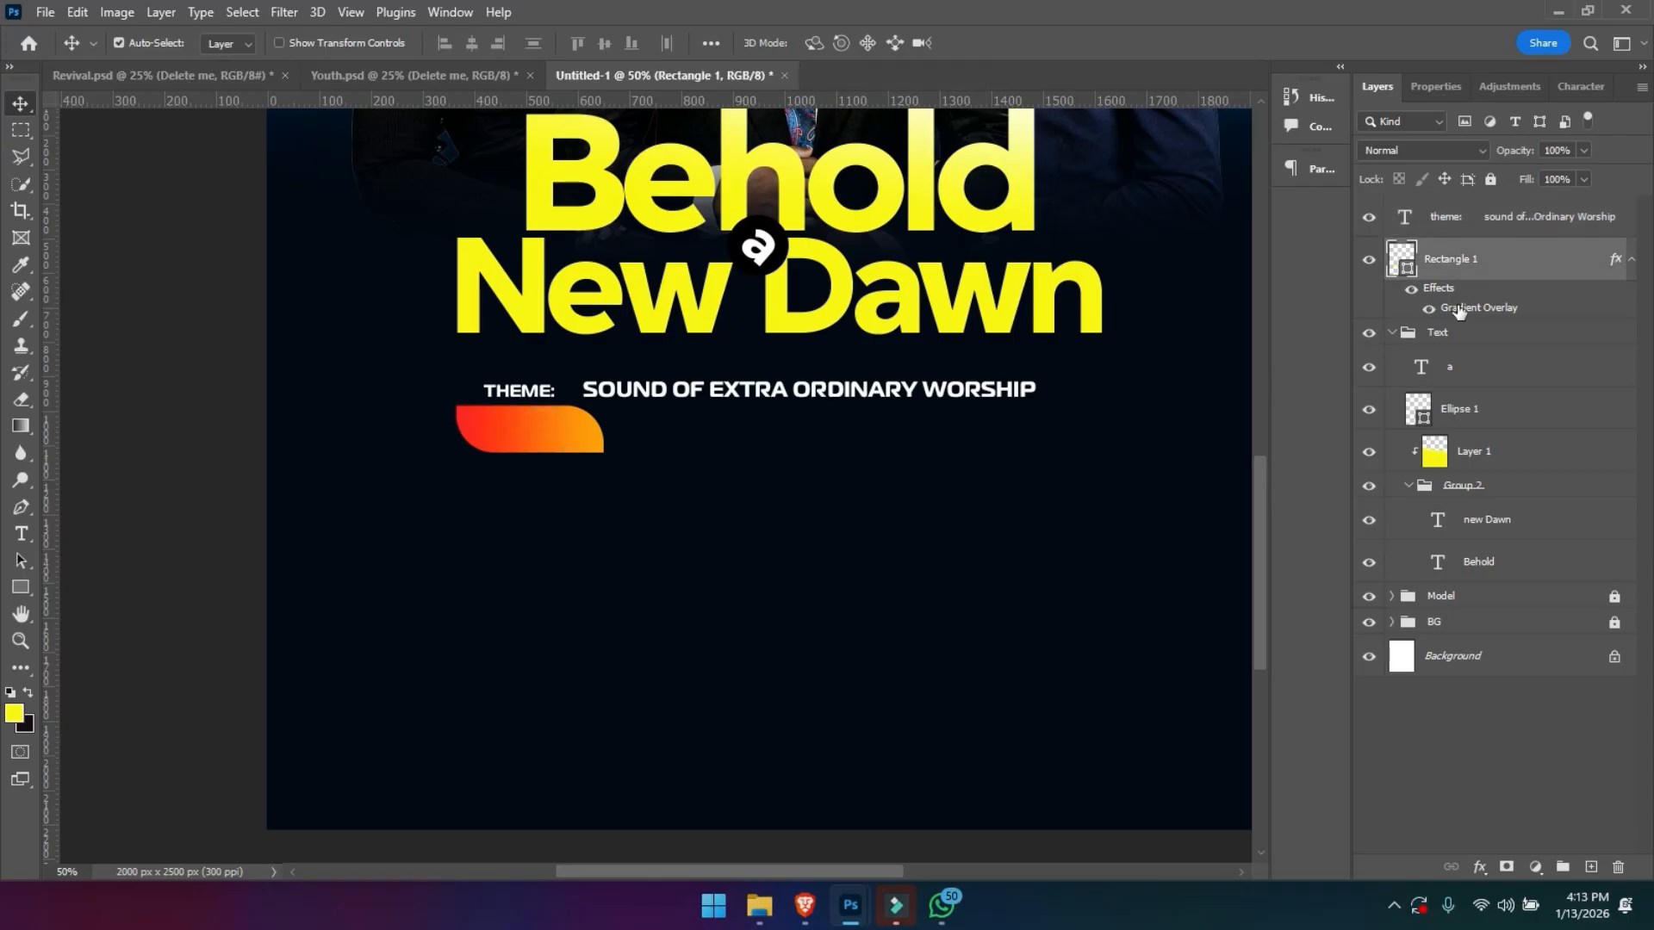
pyautogui.hotkey('shift', 'Up')
pyautogui.hotkey('shift', 'Up')
pyautogui.hotkey('shift', 'Up')
pyautogui.hotkey('shift', 'Up')
pyautogui.hotkey('shift', 'Up')
pyautogui.hotkey('shift', 'Up')
pyautogui.hotkey('shift', 'Up')
pyautogui.hotkey('shift', 'Up')
pyautogui.hotkey('shift', 'Up')
pyautogui.hotkey('shift', 'Up')
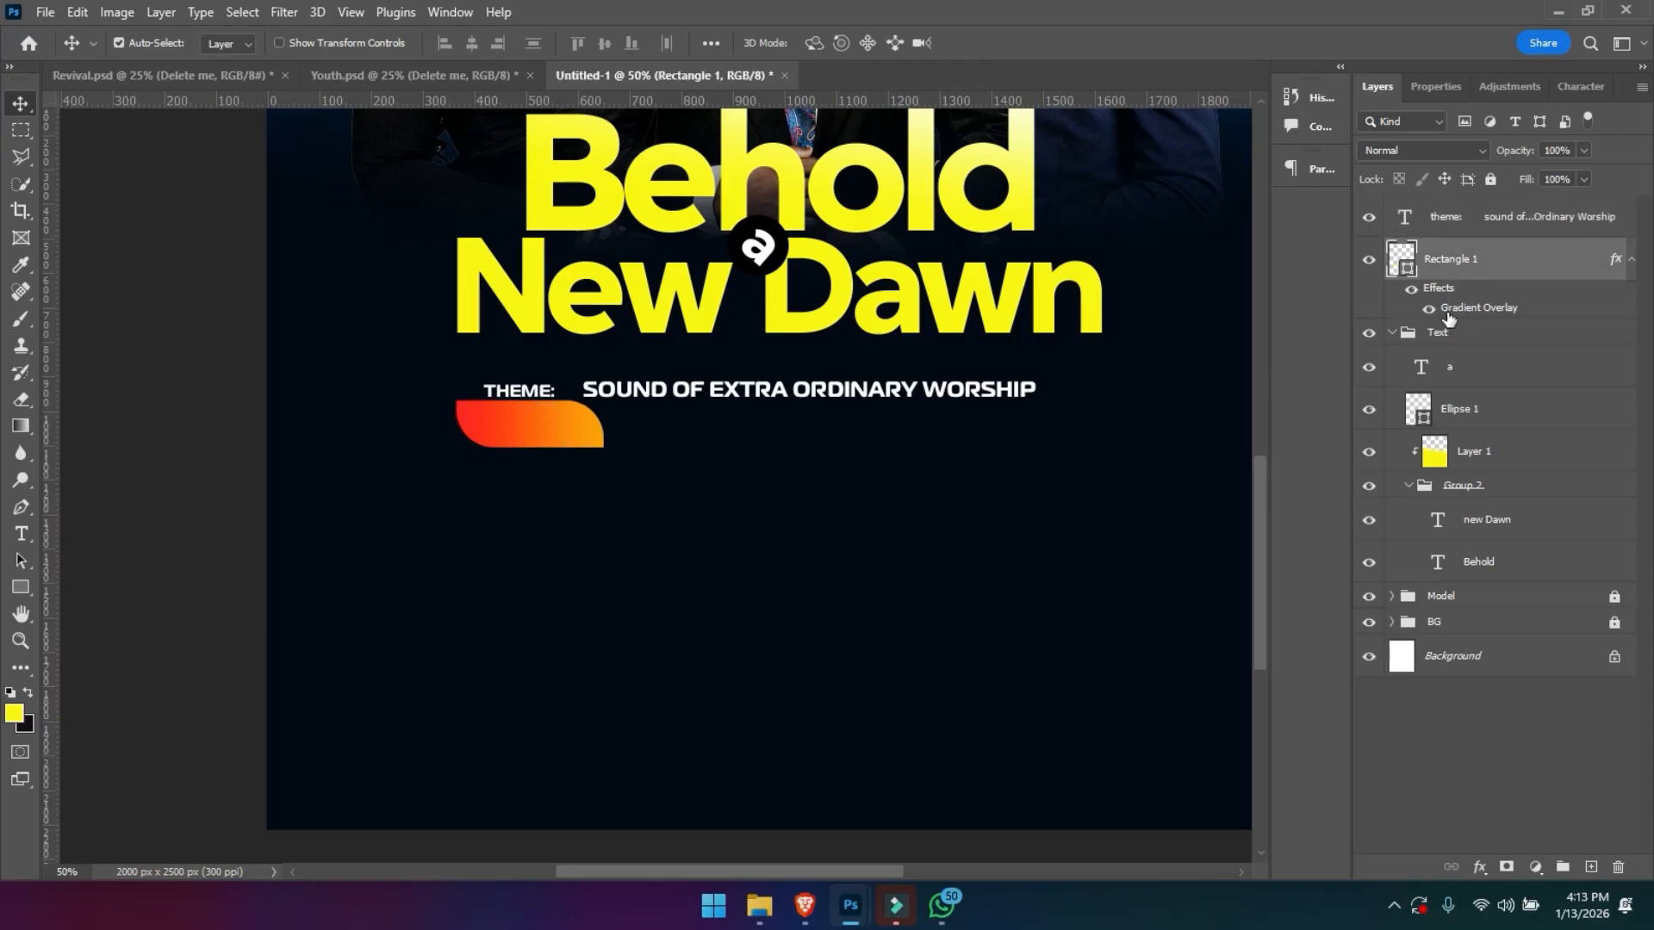
pyautogui.press('ctrl')
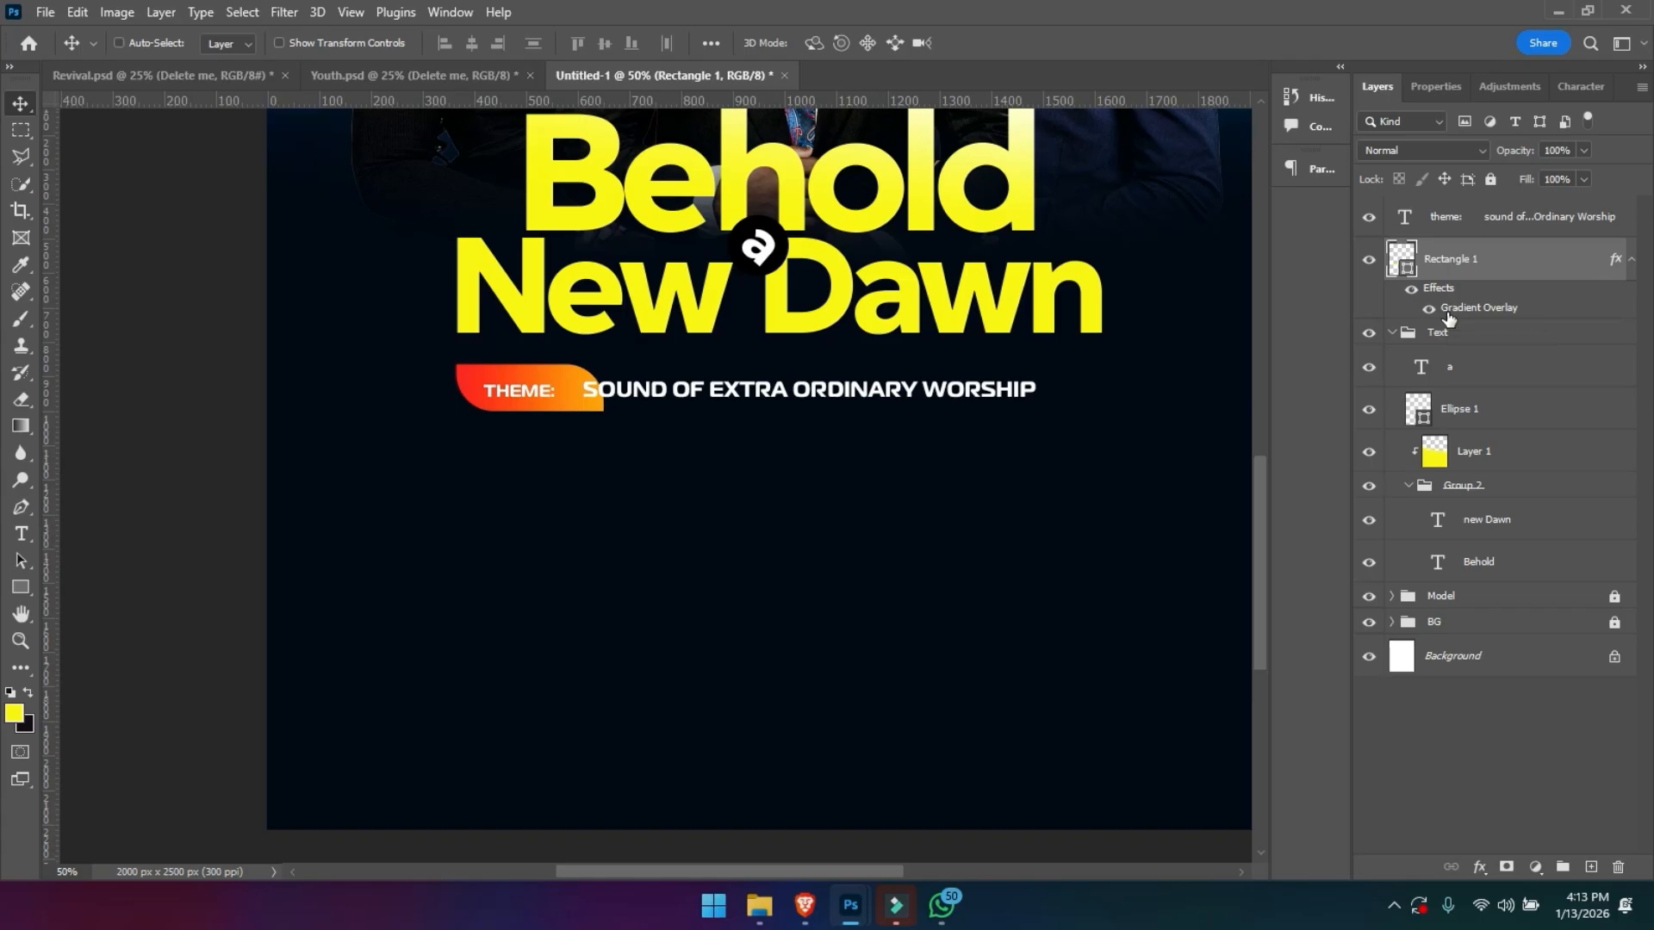
# - Scale the red-orange shape down so it fits closely around THEME: and clears the word SOUND
pyautogui.hotkey('ctrl', 't')
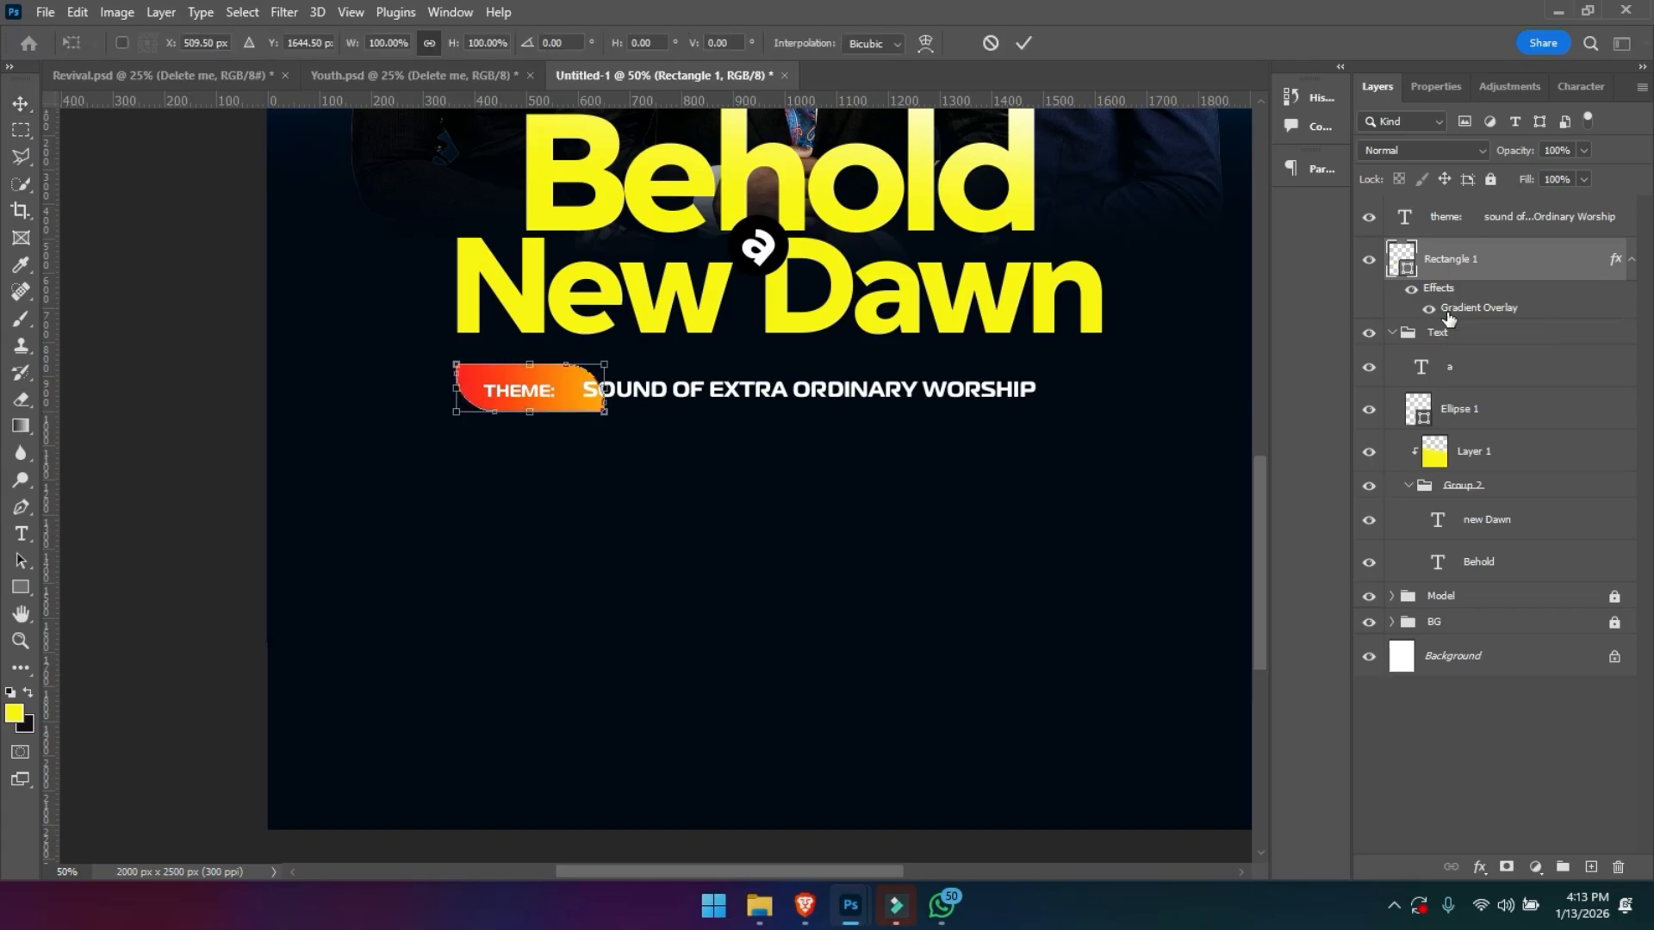
pyautogui.moveTo(613, 366); pyautogui.dragTo(579, 385)
pyautogui.press('Return')
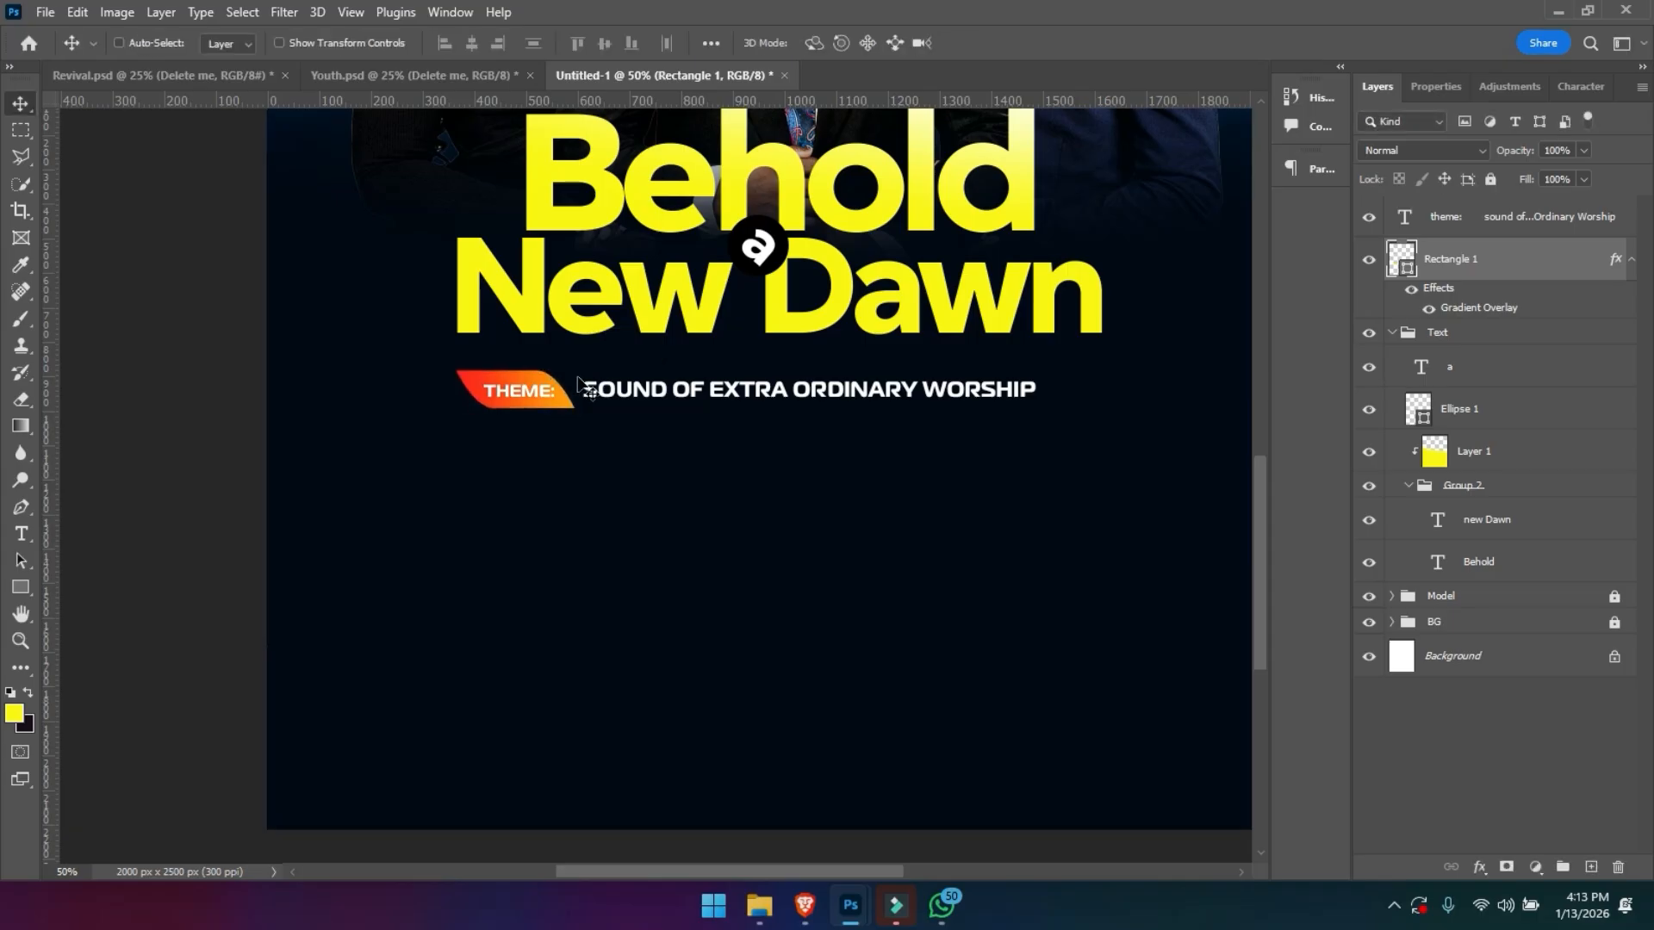
# - Select the theme line together with its gradient tag and nudge both right and slightly up to centre them under New Dawn
pyautogui.hotkey('ctrl', '-')
pyautogui.hotkey('ctrl', '-')
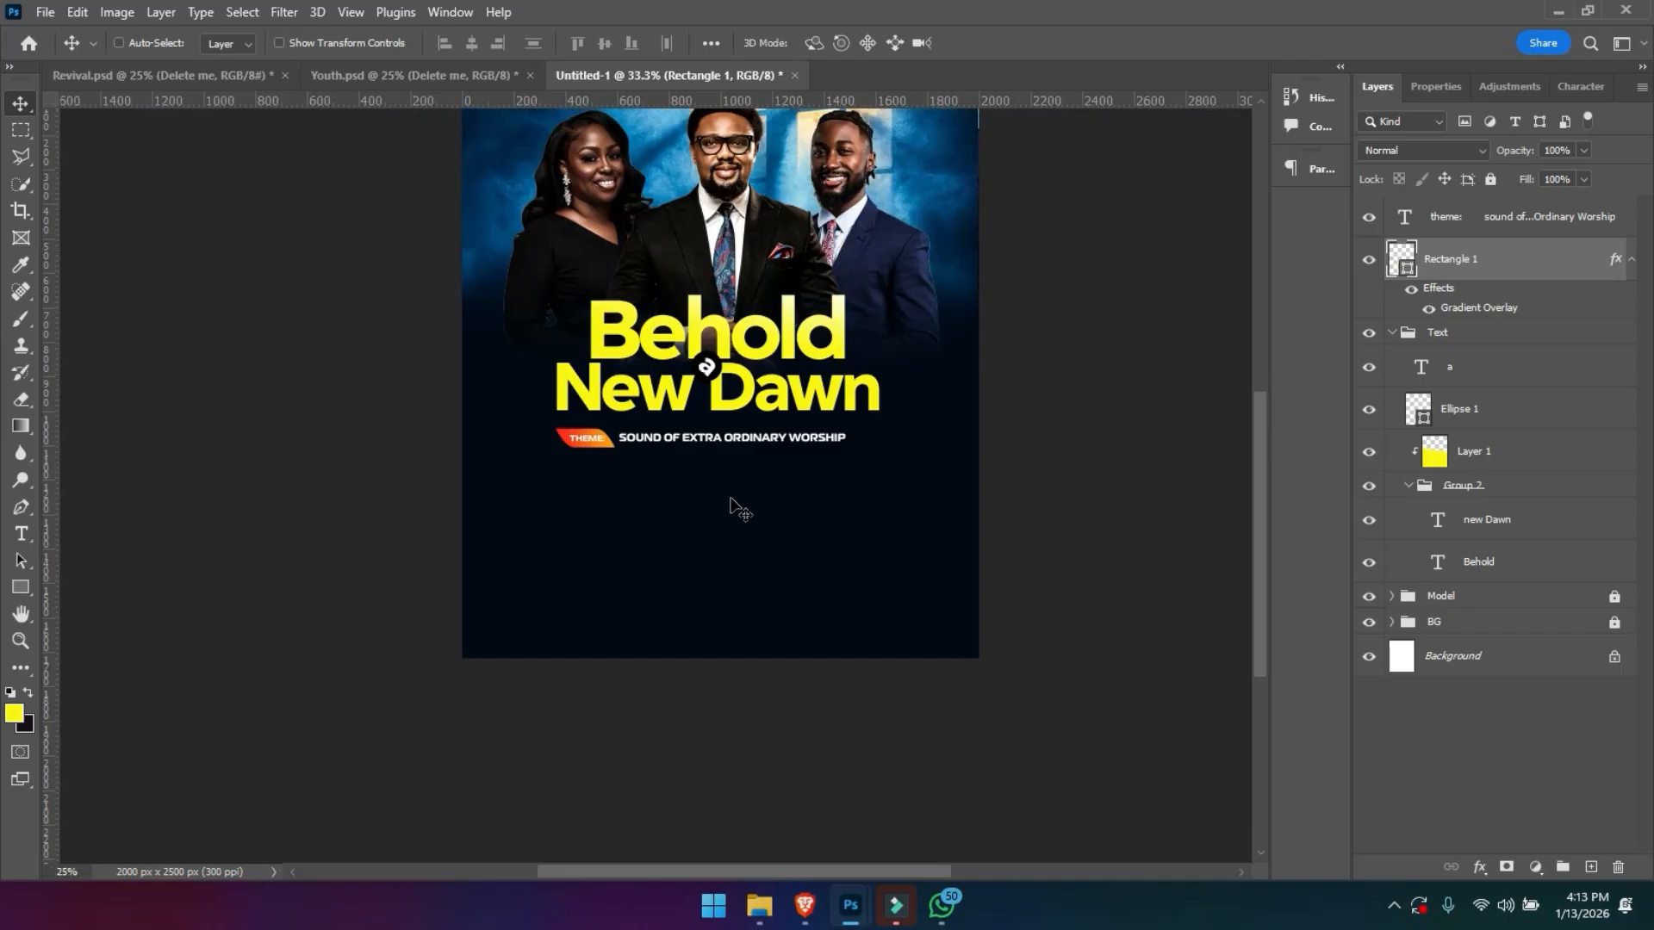
pyautogui.keyDown('shift'); pyautogui.click(739, 438); pyautogui.keyUp('shift')
pyautogui.hotkey('shift', 'Right')
pyautogui.hotkey('shift', 'Right')
pyautogui.hotkey('shift', 'Right')
pyautogui.hotkey('shift', 'Right')
pyautogui.hotkey('shift', 'Up')
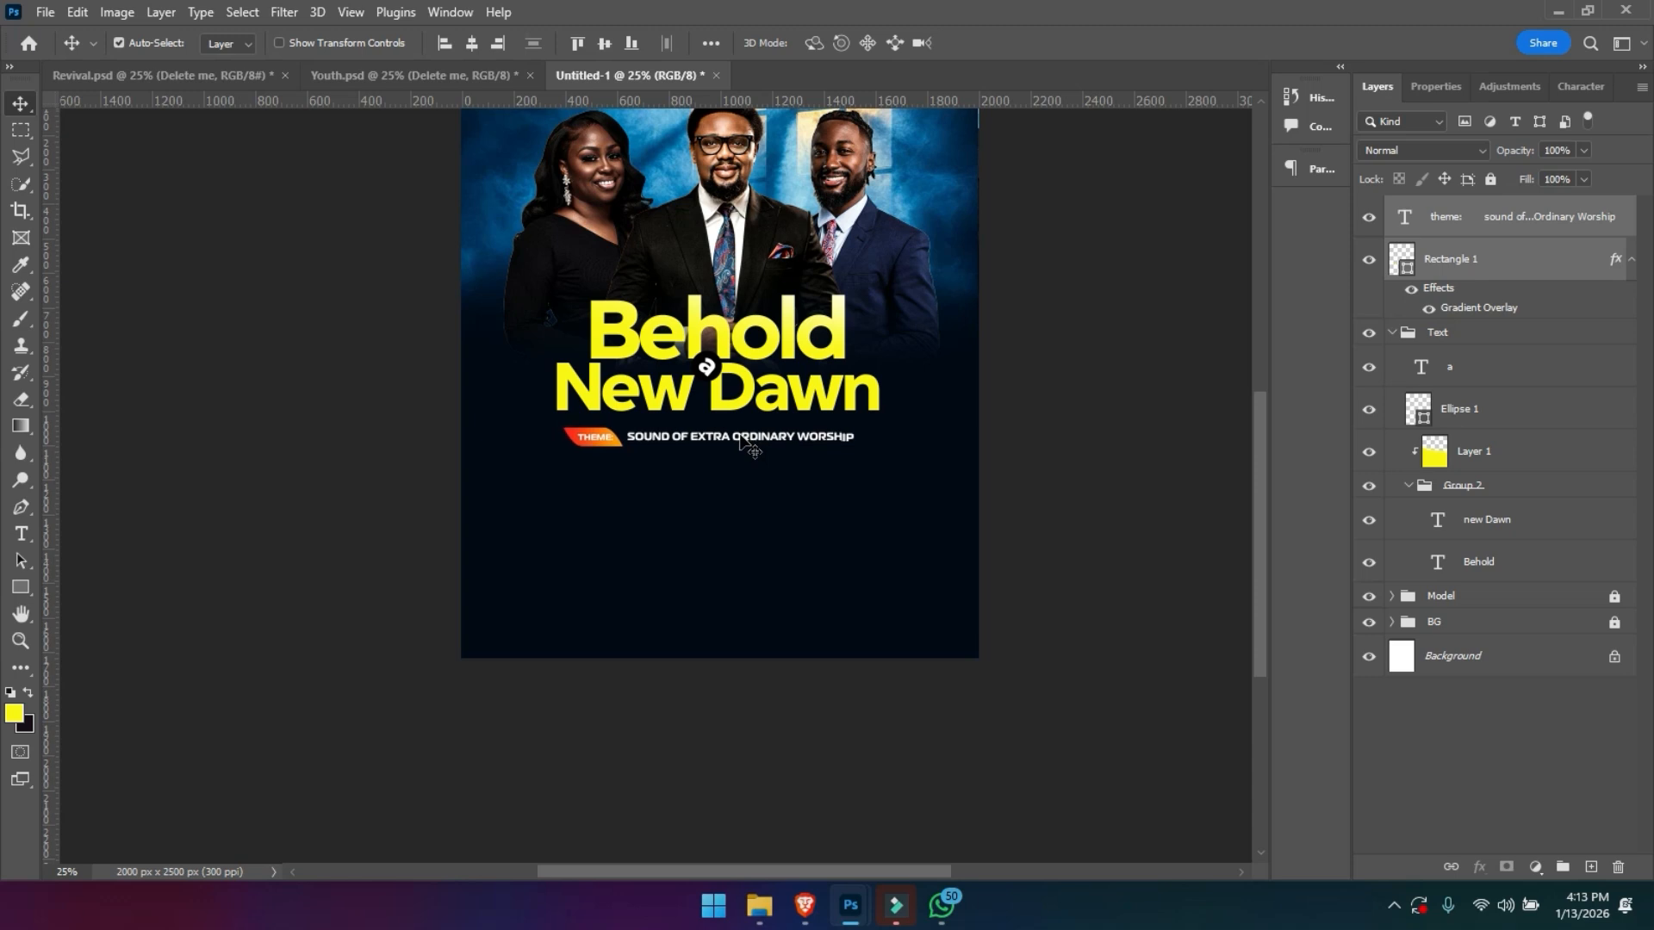
pyautogui.hotkey('shift', 'Right')
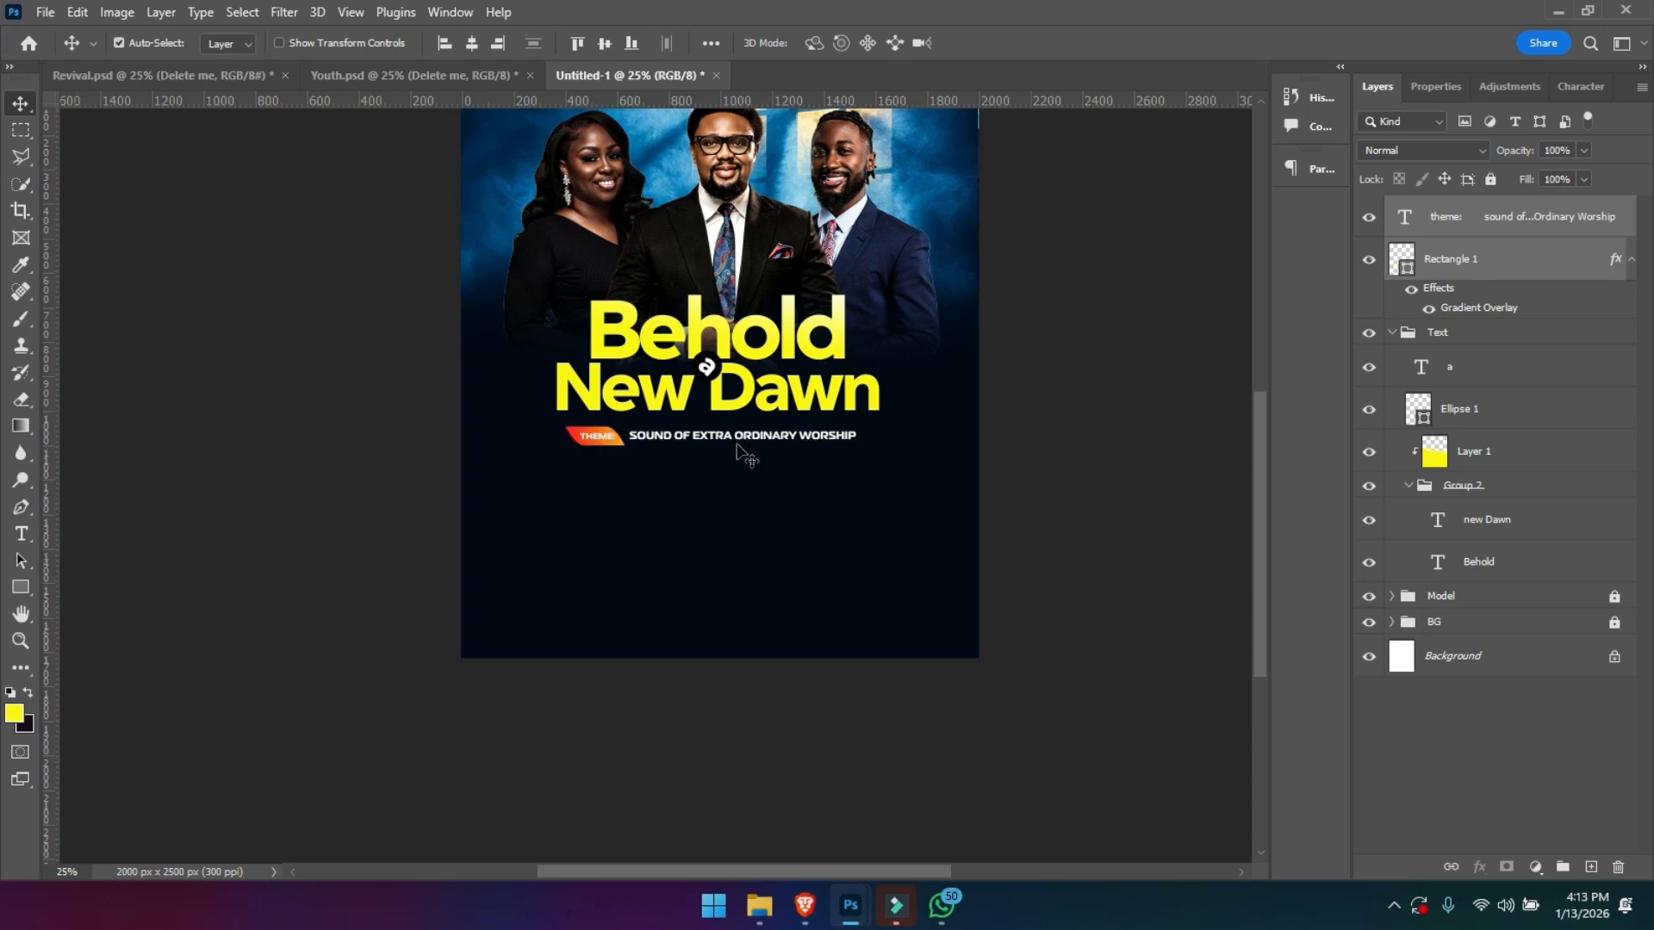
# - Collapse the Text layer group and lock it
pyautogui.press('z')
pyautogui.click(749, 469)
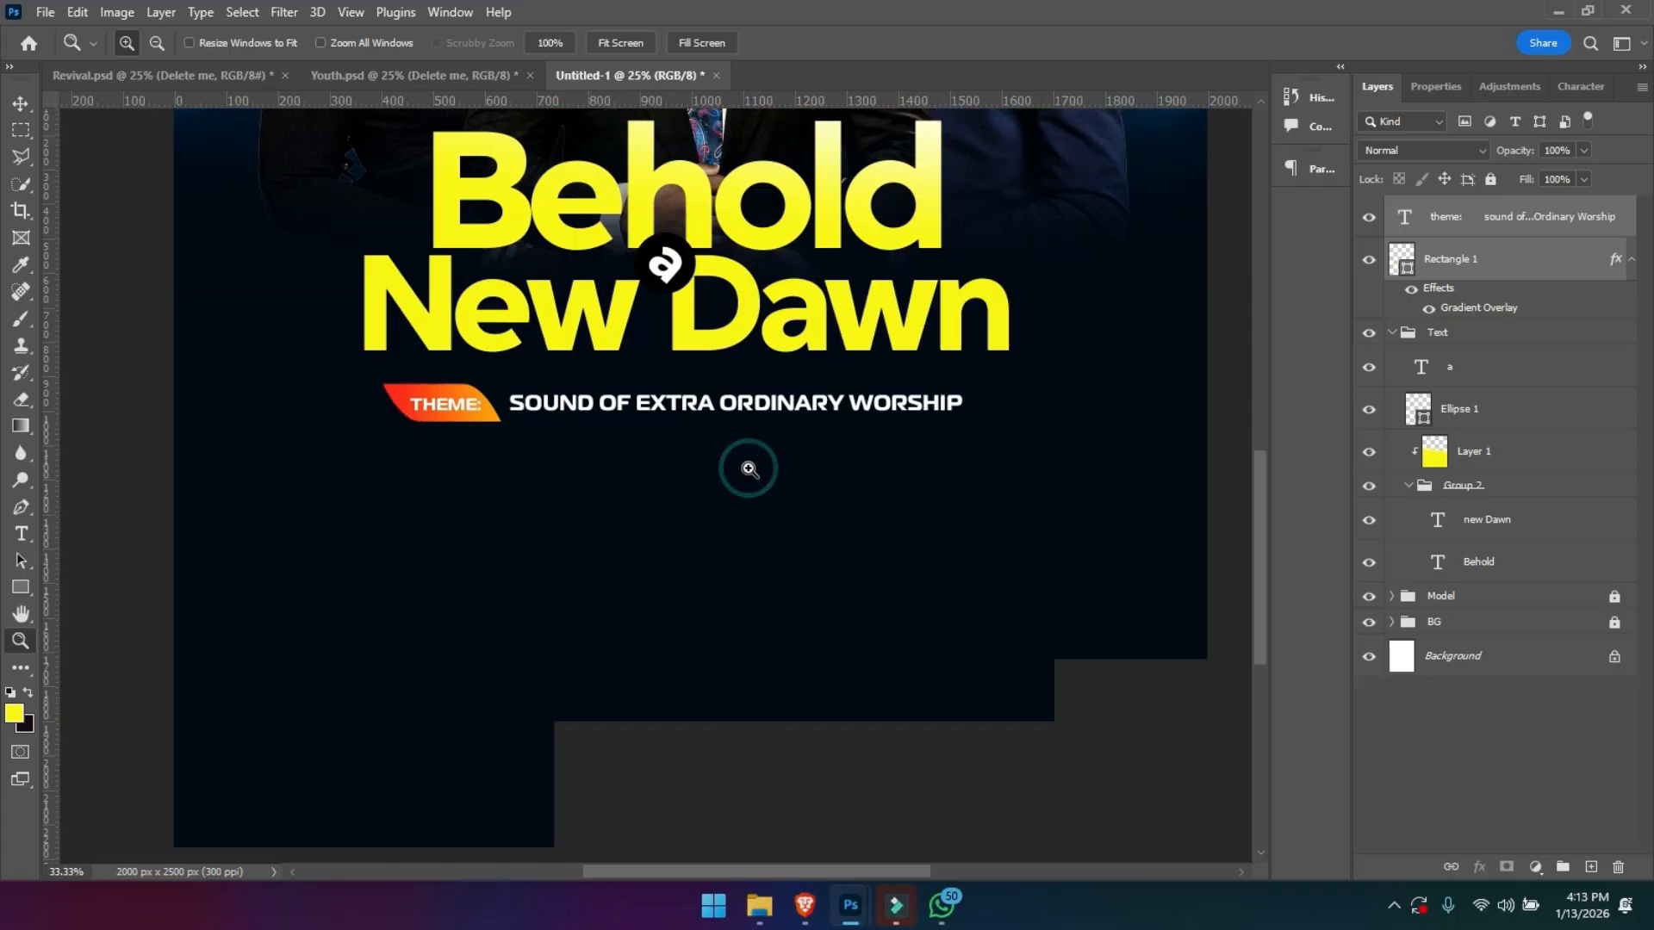
pyautogui.press('p')
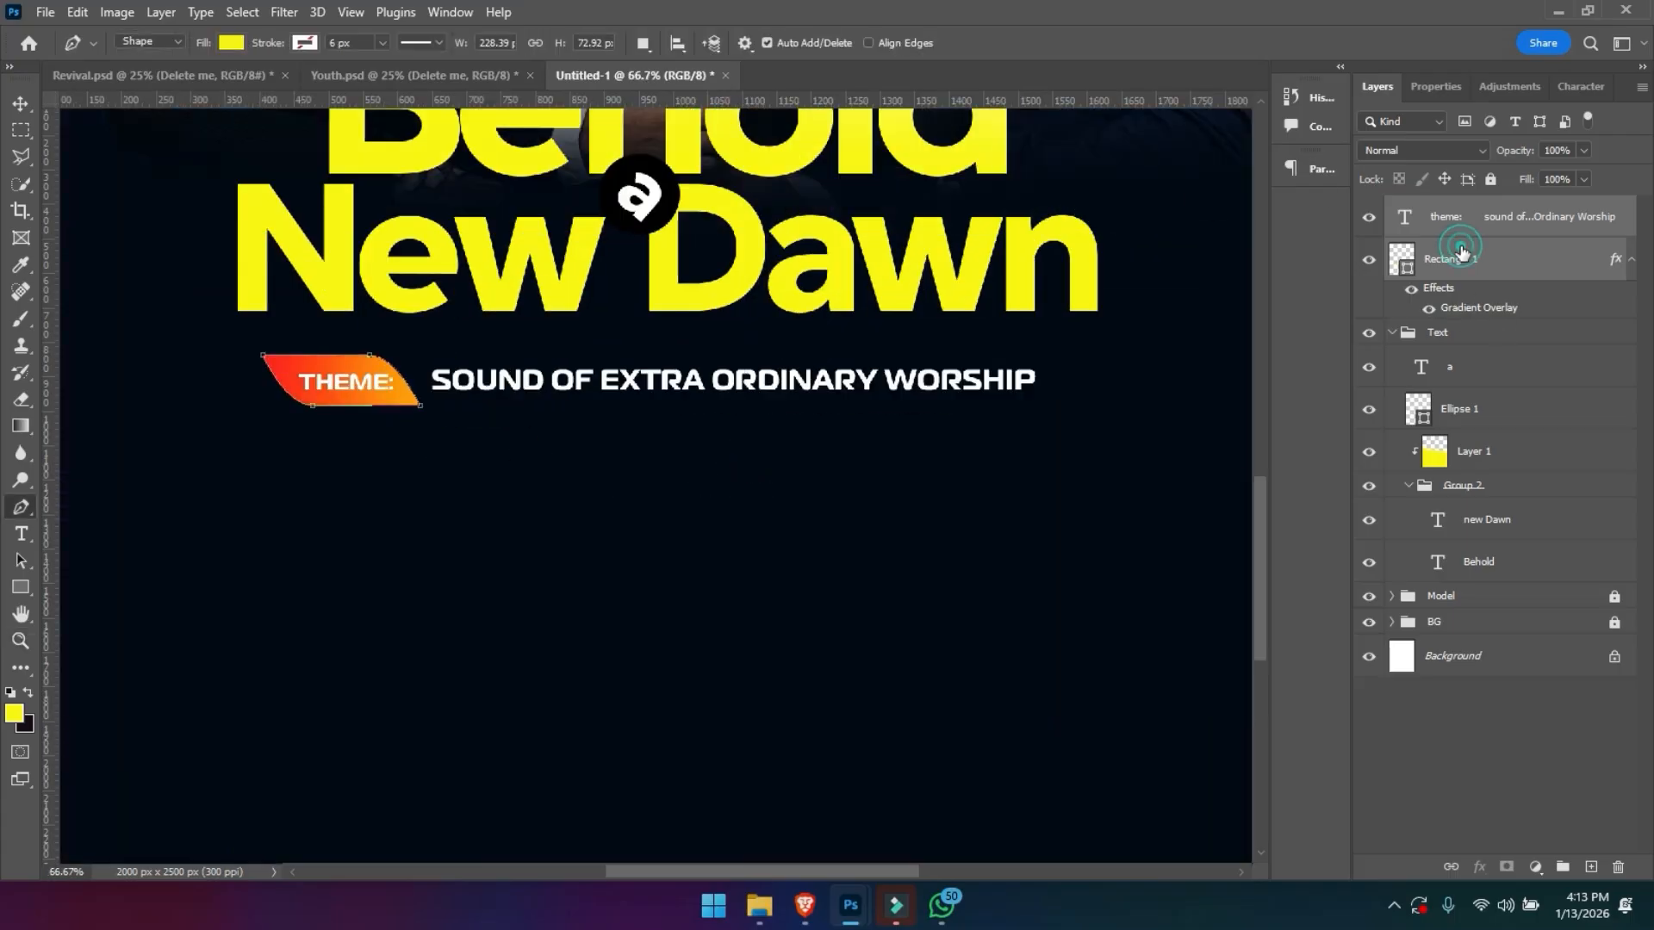
pyautogui.click(1462, 261)
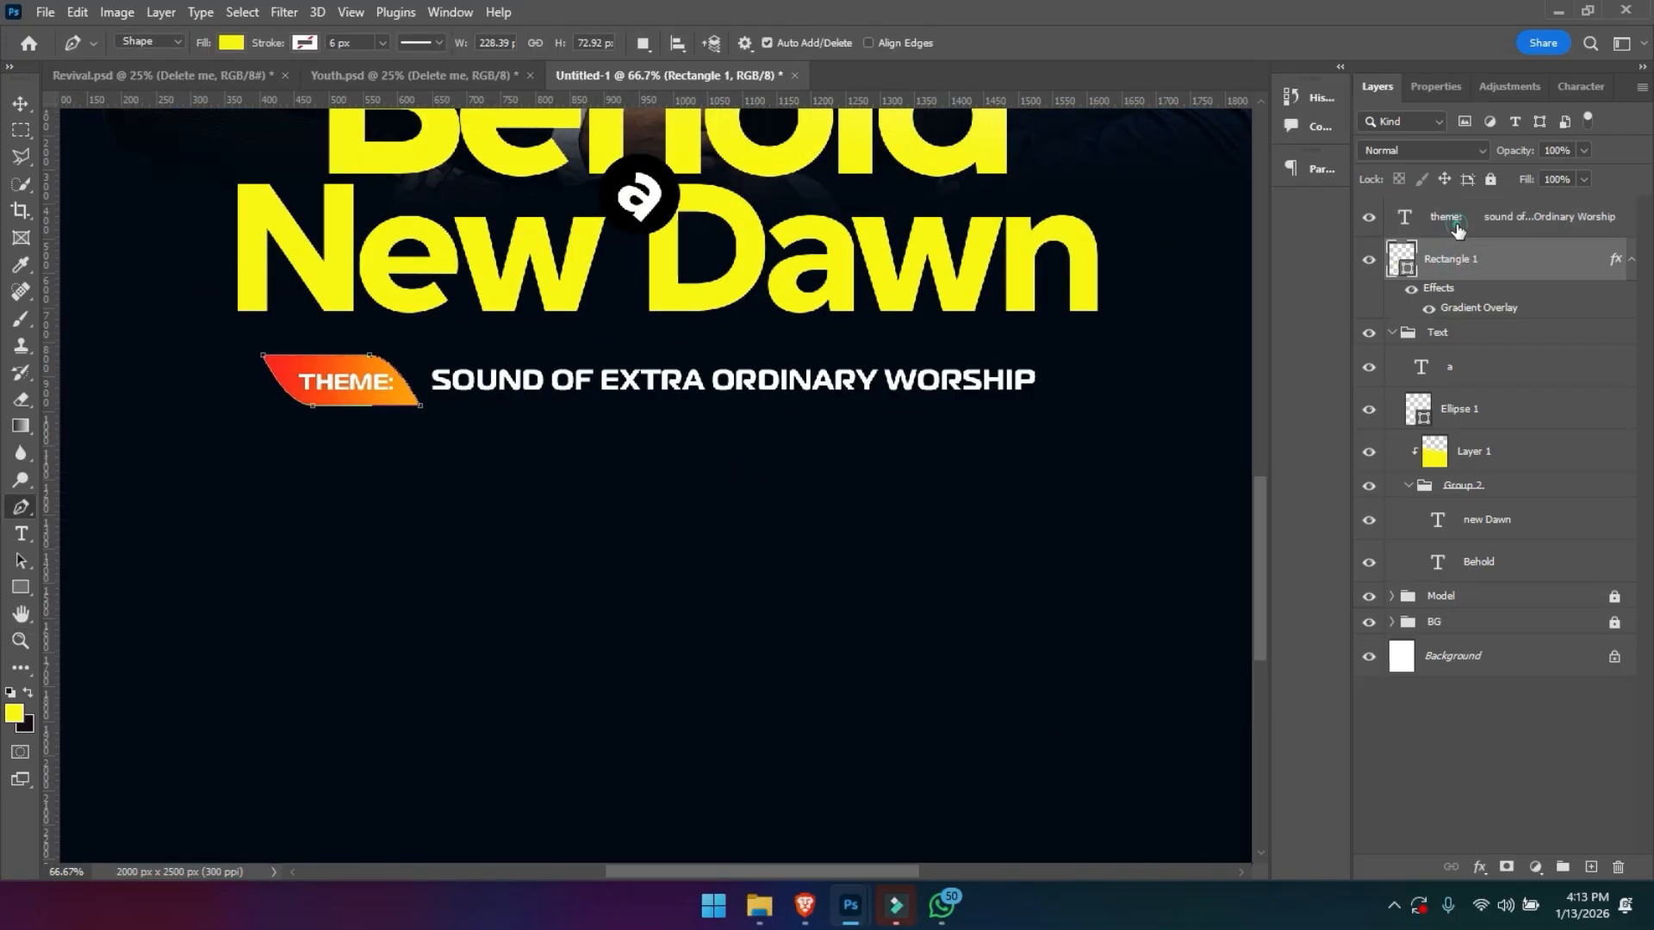
pyautogui.click(1390, 334)
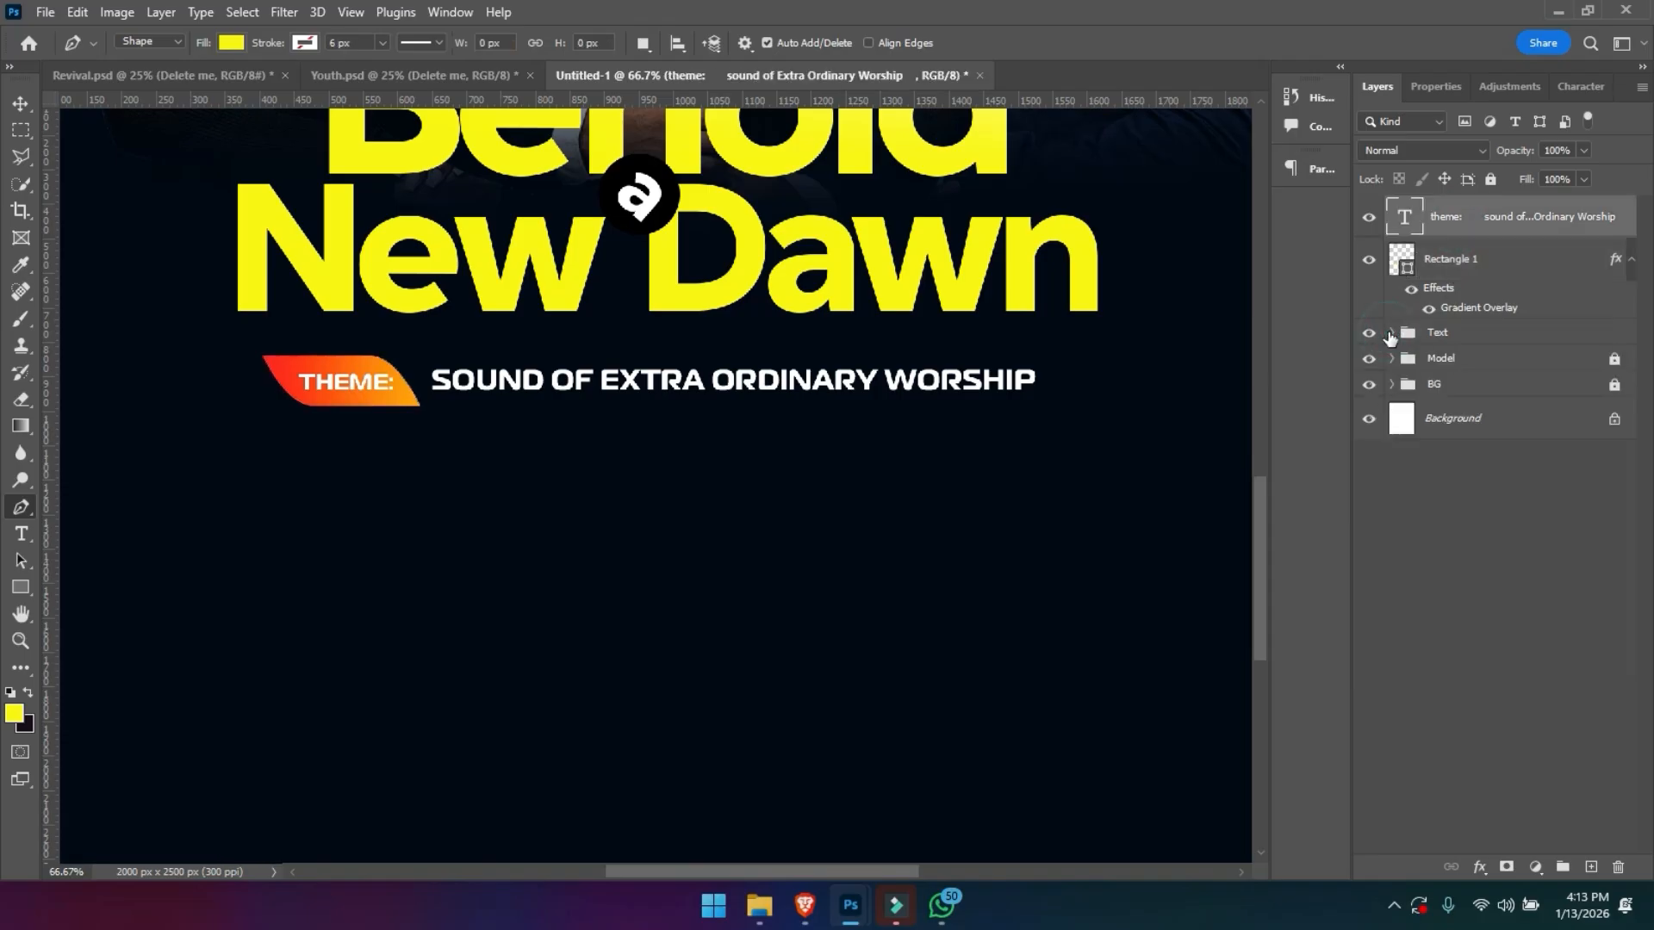
pyautogui.click(1487, 330)
pyautogui.click(1490, 180)
# - Group the theme text layer with Rectangle 1 and name the group Theme
pyautogui.click(1446, 221)
pyautogui.keyDown('shift'); pyautogui.click(1448, 263); pyautogui.keyUp('shift')
pyautogui.hotkey('ctrl', 'g')
pyautogui.doubleClick(1443, 209)
pyautogui.write('Theme')
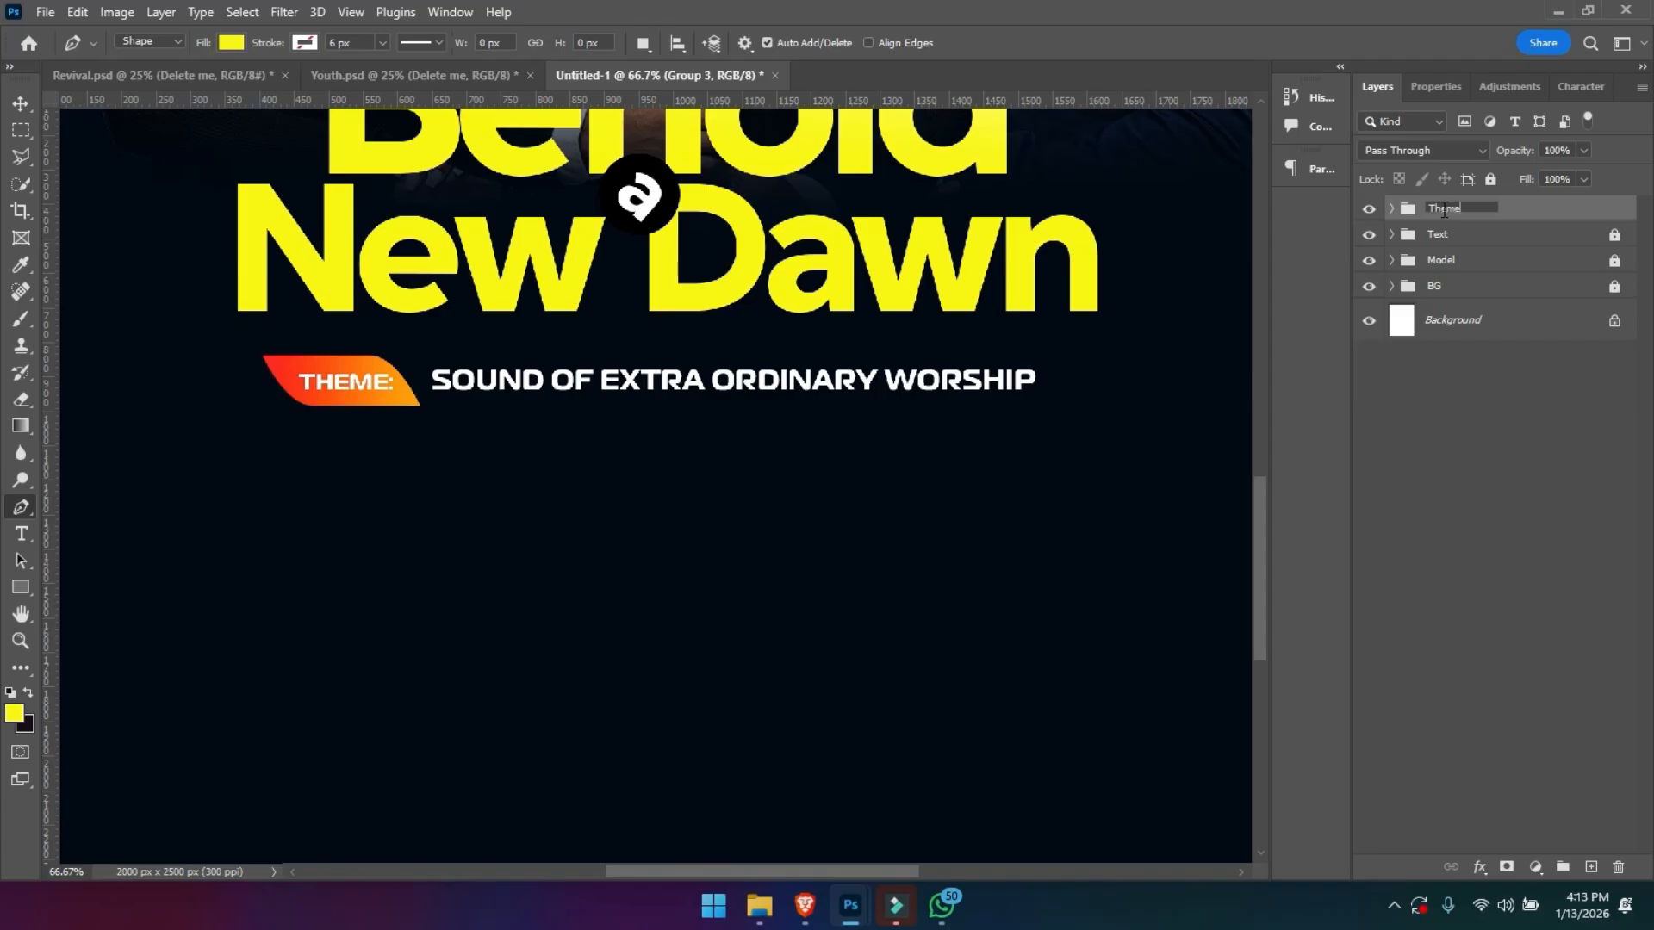
pyautogui.press('Return')
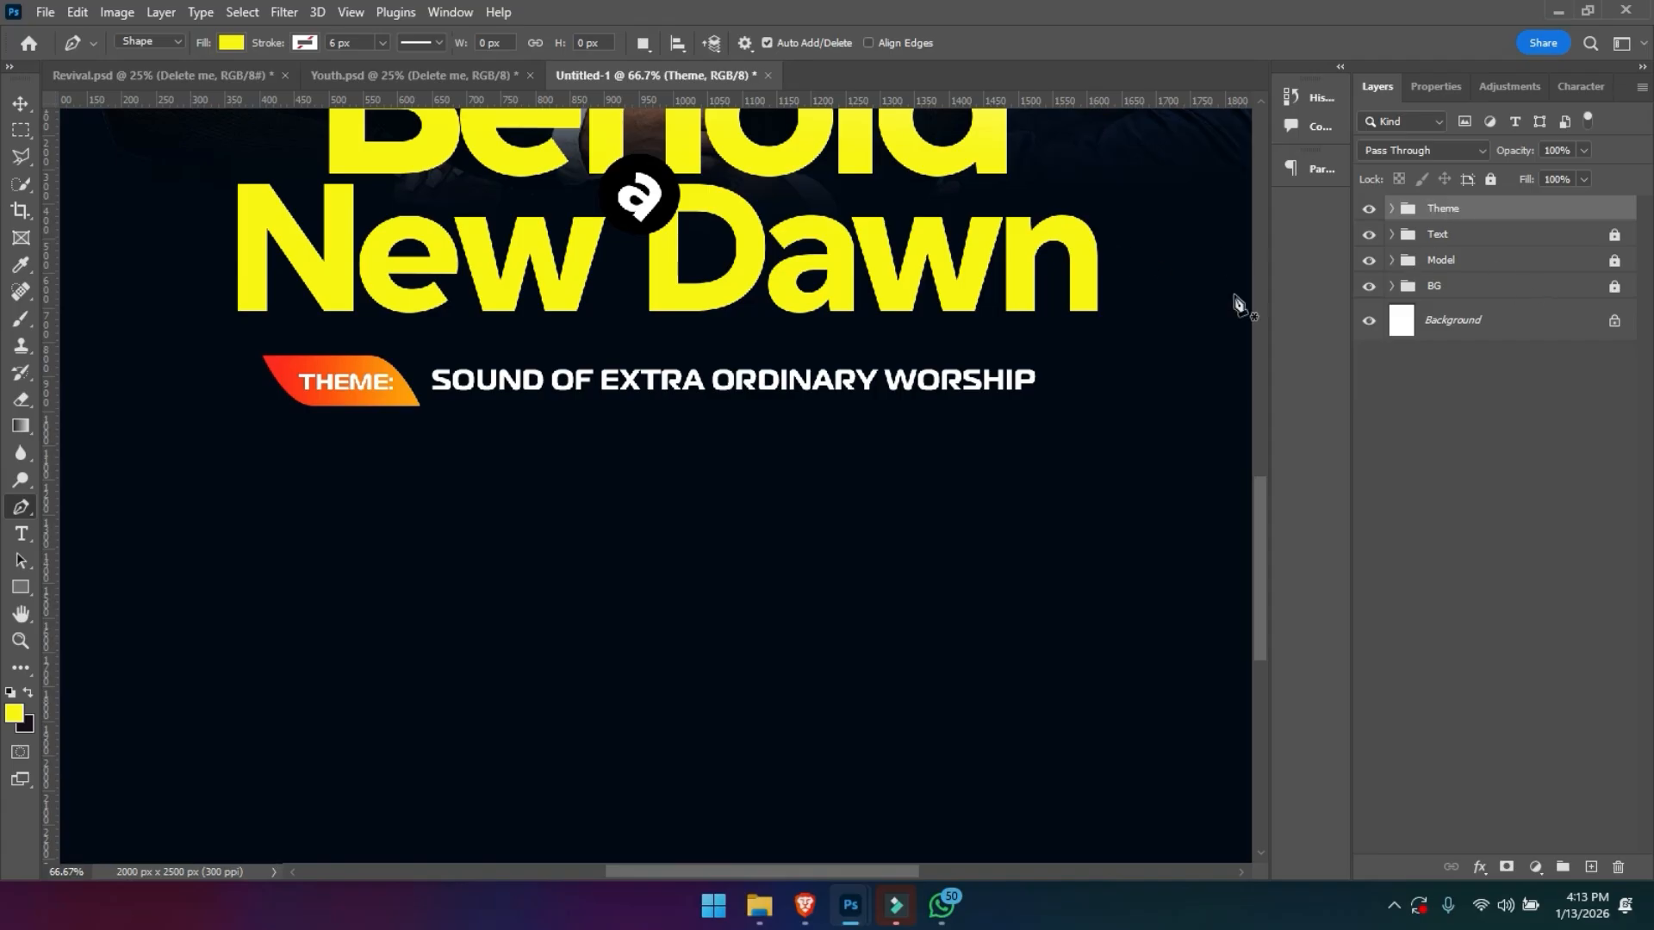
# - Add a new empty layer above the theme text inside the Theme group
pyautogui.click(1391, 208)
pyautogui.click(1470, 236)
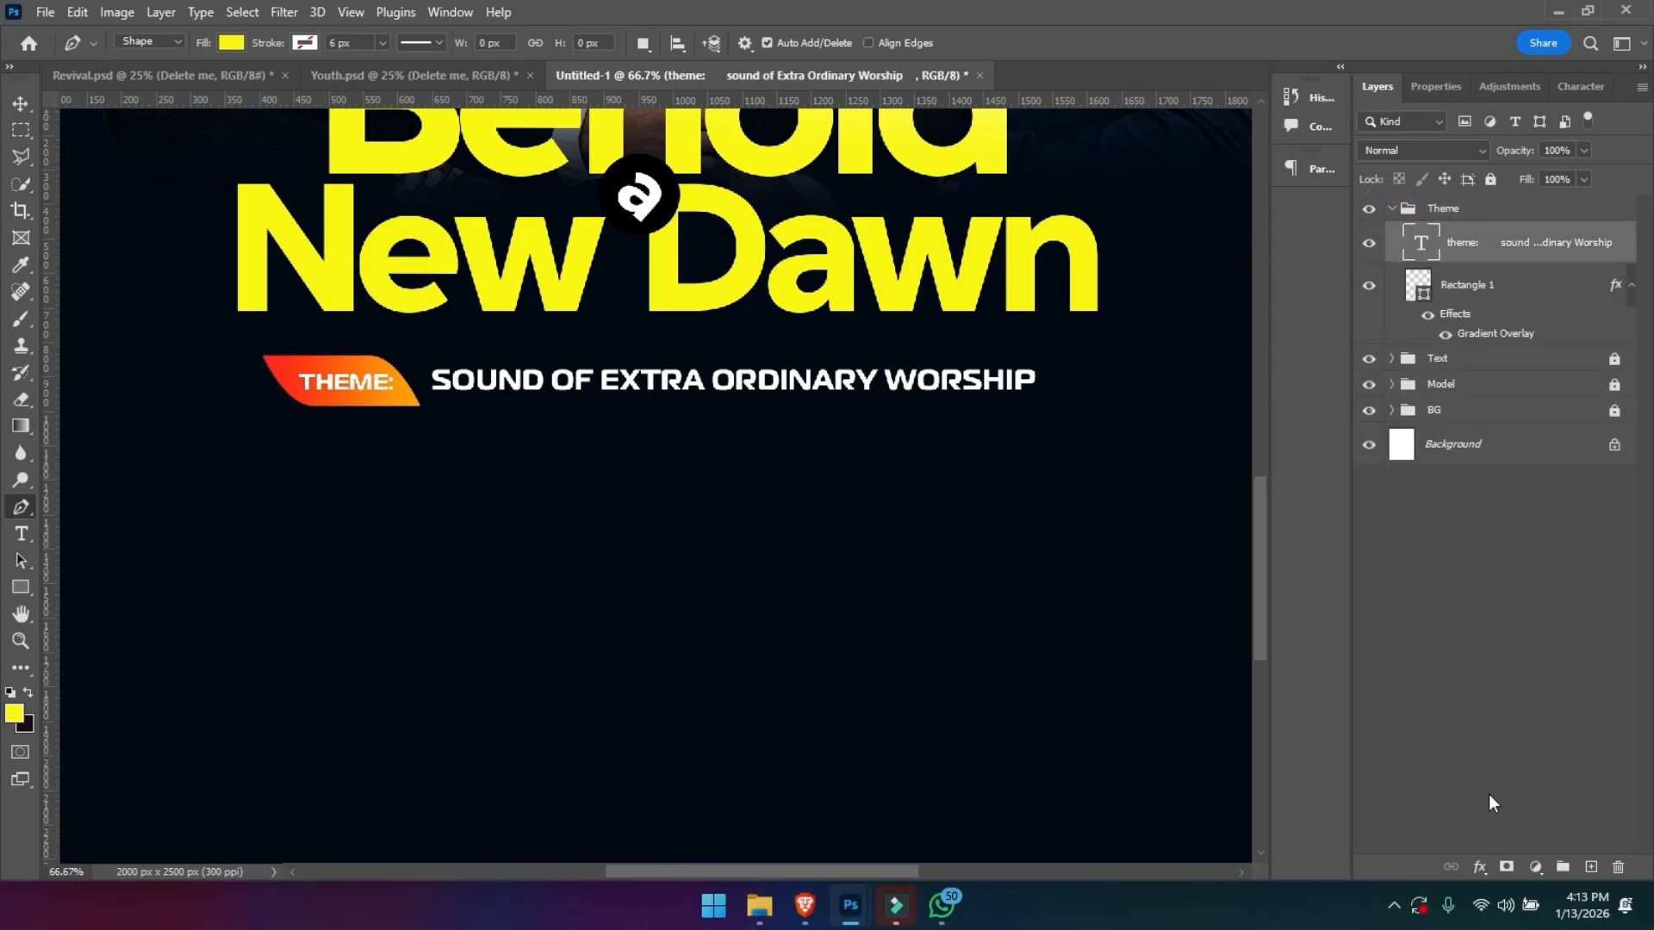
pyautogui.click(1583, 864)
# - Set the Pen tool in Shape mode to no fill and a white 4 px stroke
pyautogui.click(25, 508)
pyautogui.click(233, 43)
pyautogui.click(234, 44)
pyautogui.click(230, 43)
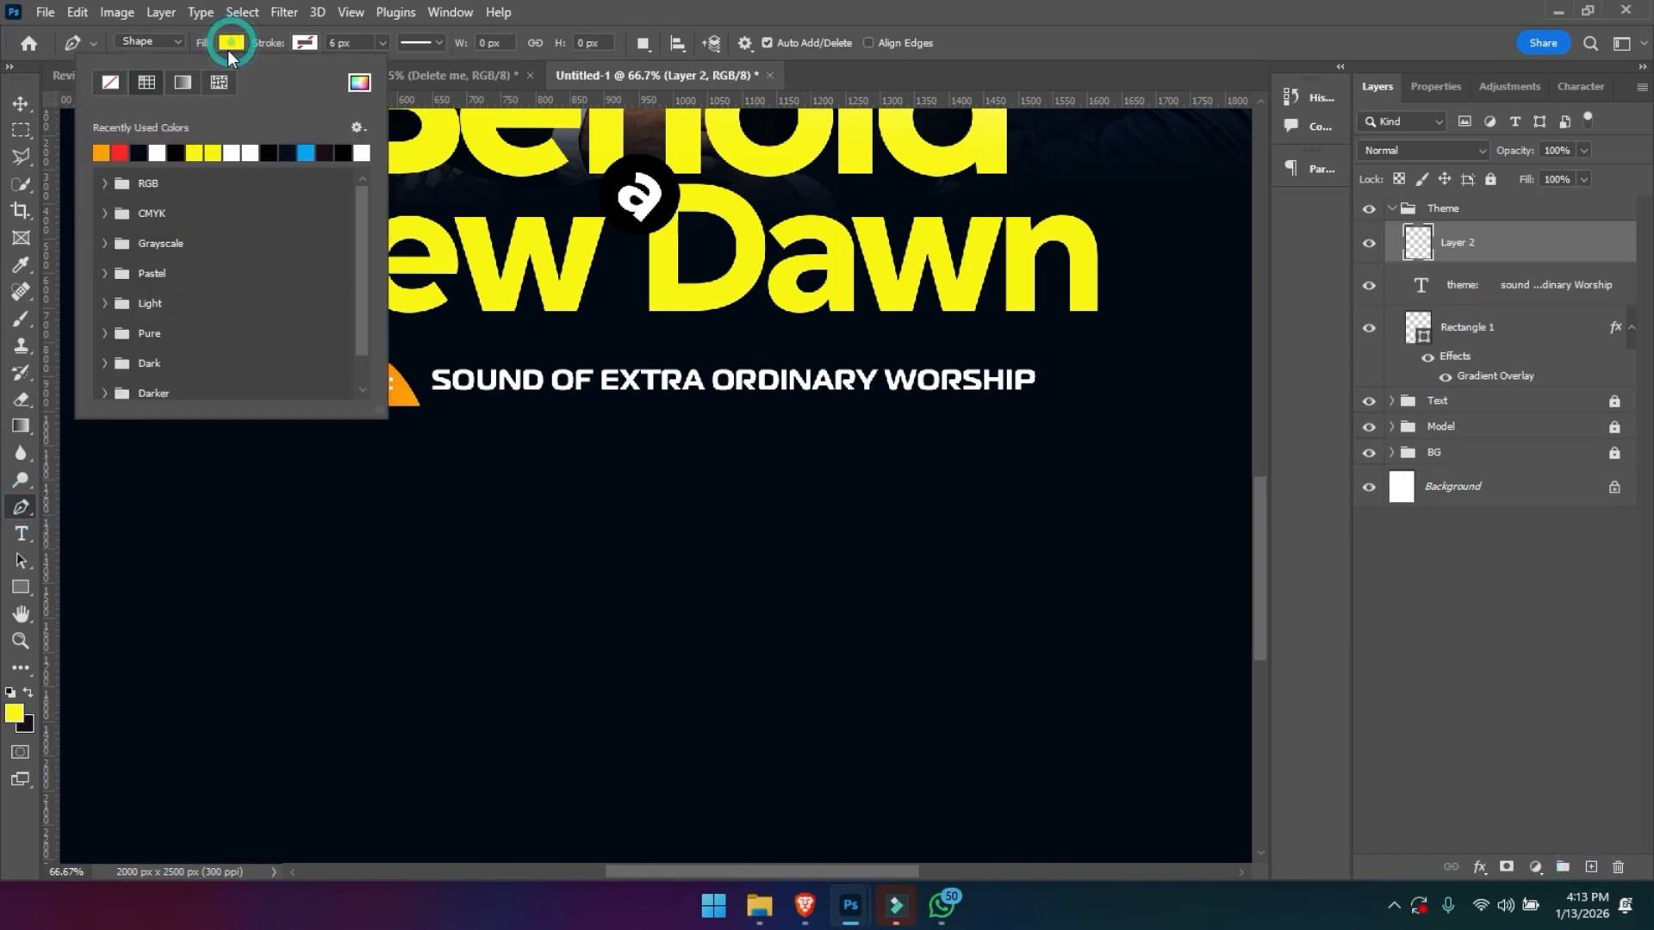
pyautogui.click(111, 85)
pyautogui.click(306, 44)
pyautogui.click(230, 153)
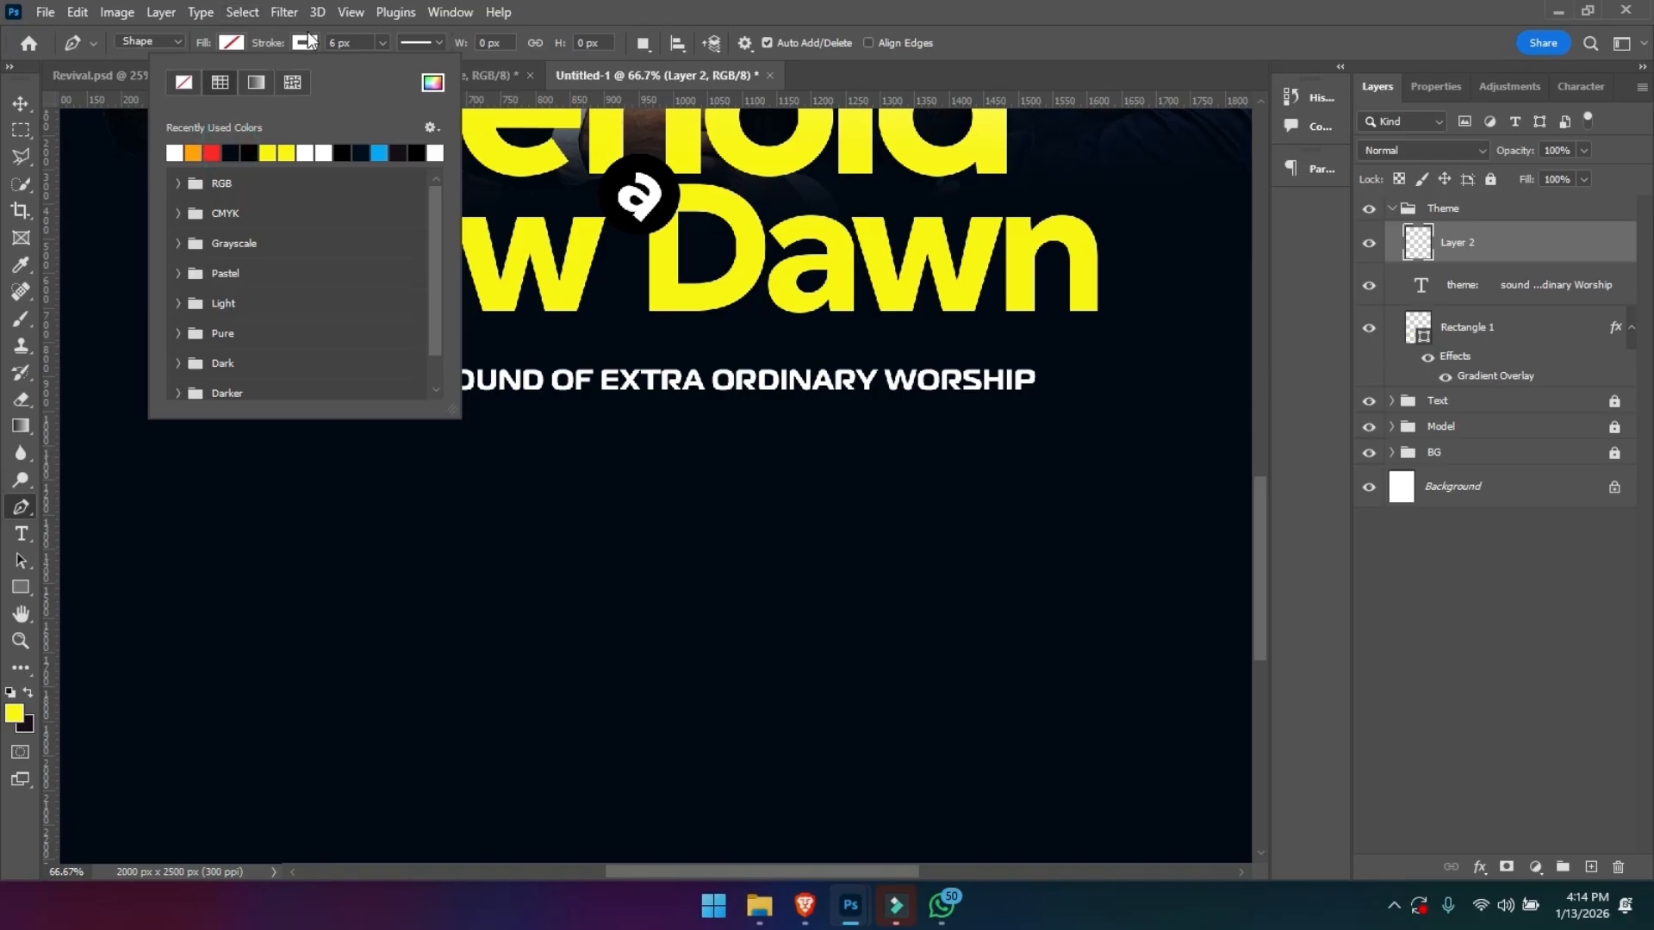
pyautogui.moveTo(357, 42); pyautogui.dragTo(279, 34)
pyautogui.write('4')
pyautogui.press('Return')
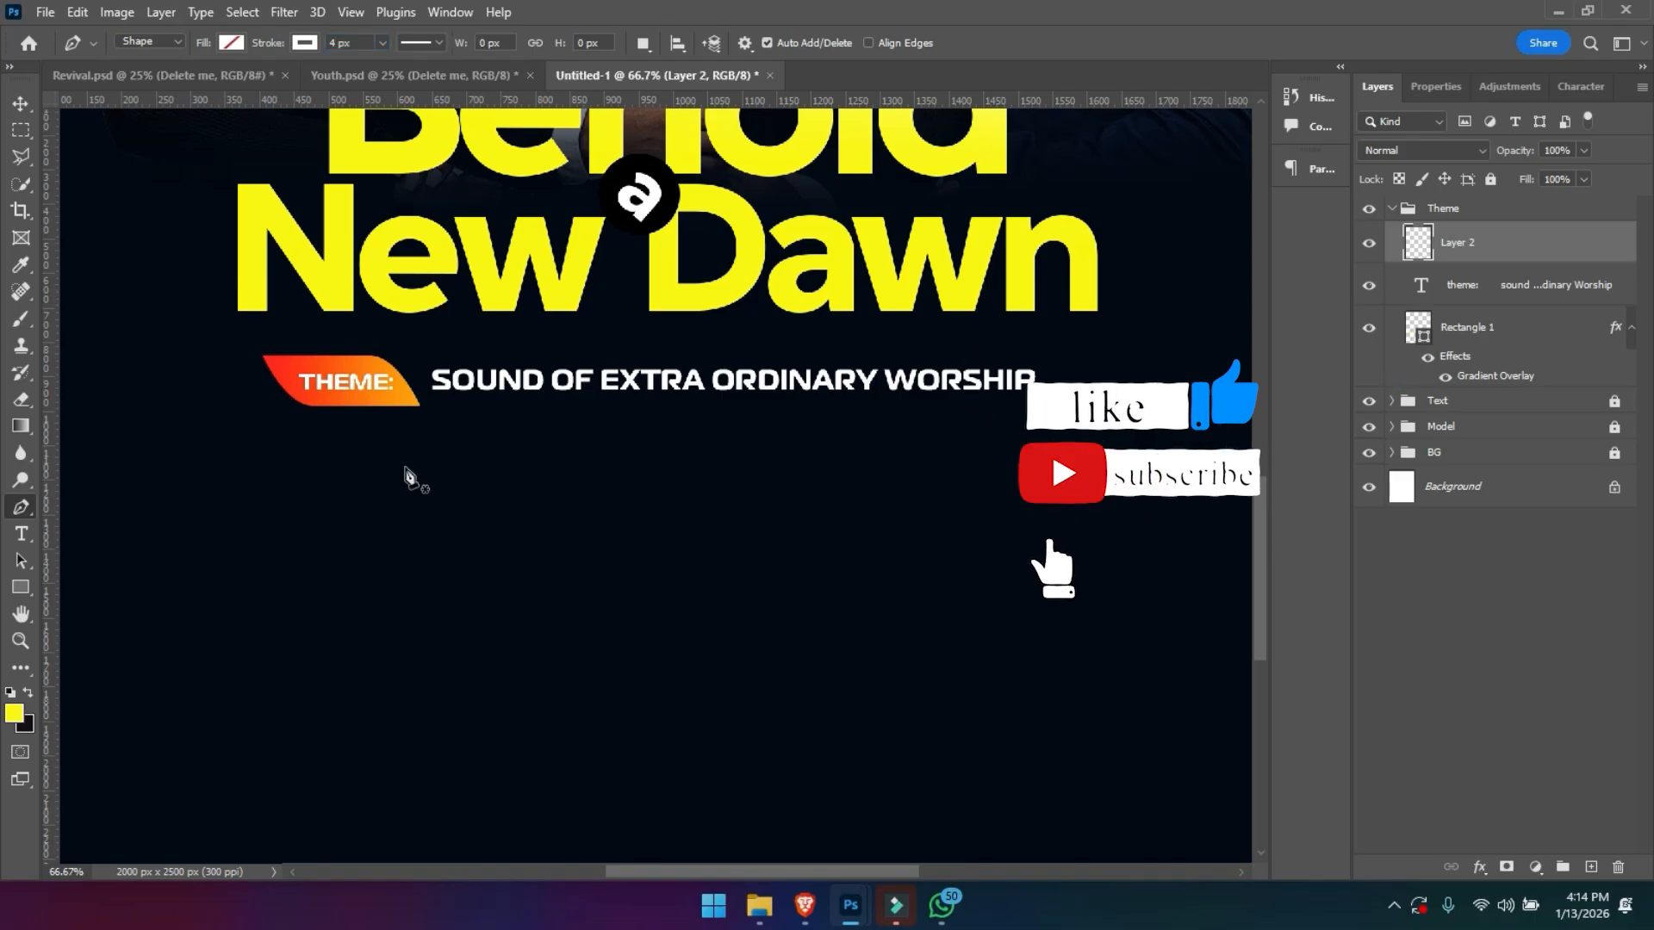
# - Draw a straight horizontal line about 656 px long below the theme line
pyautogui.click(514, 442)
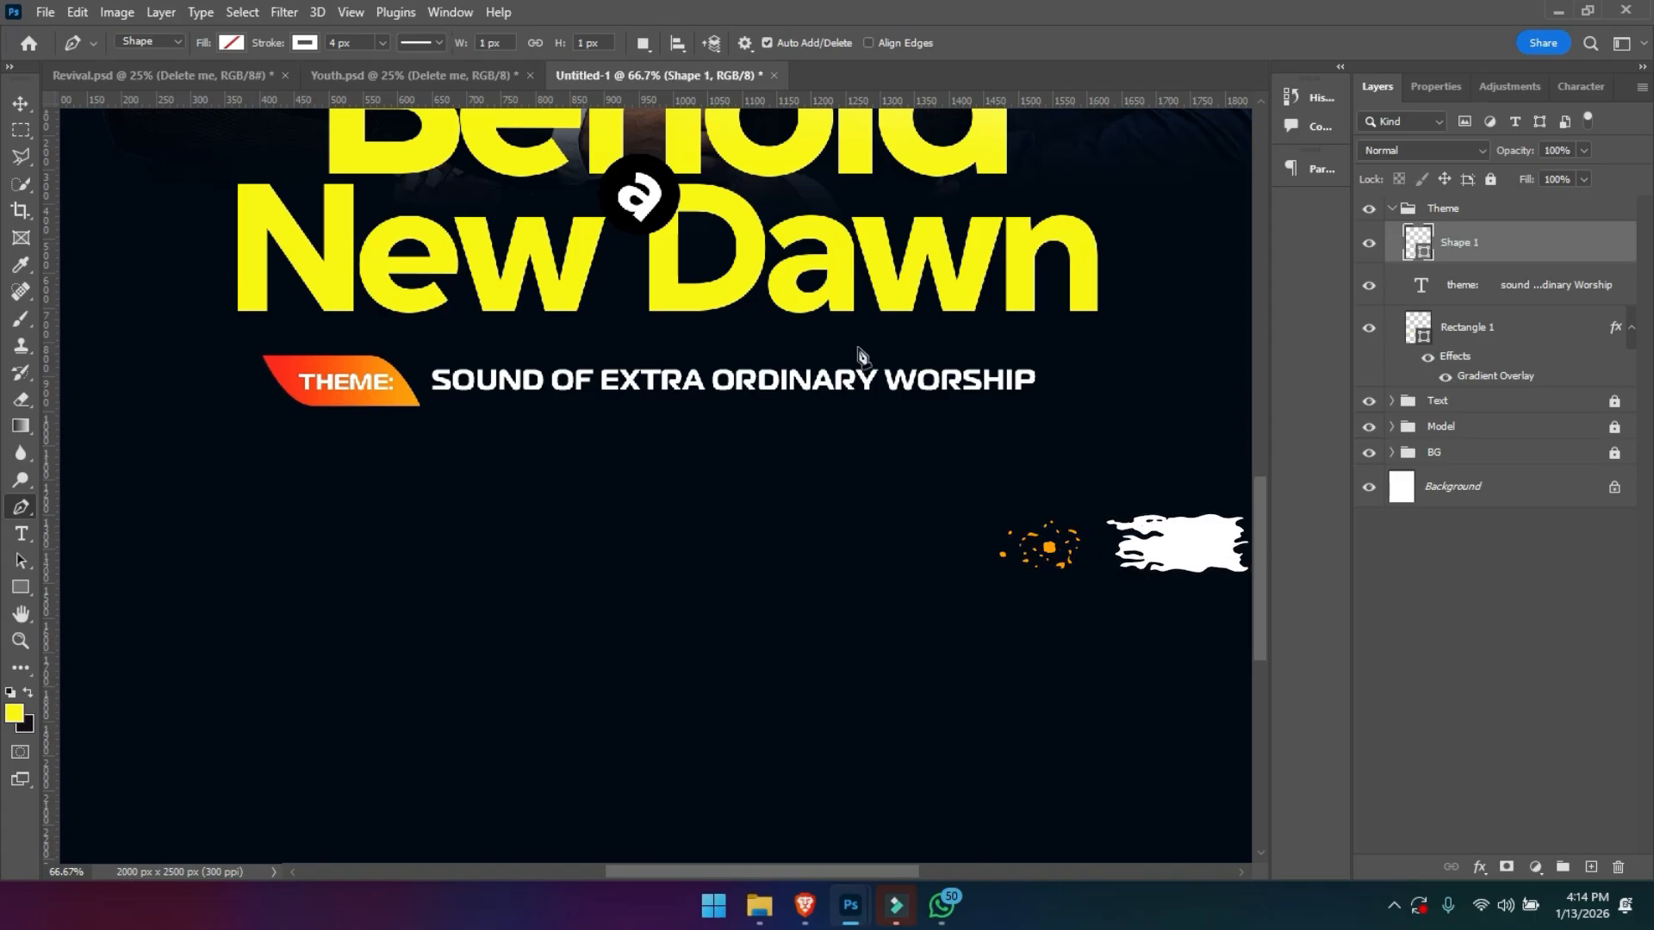
pyautogui.keyDown('shift'); pyautogui.click(967, 446); pyautogui.keyUp('shift')
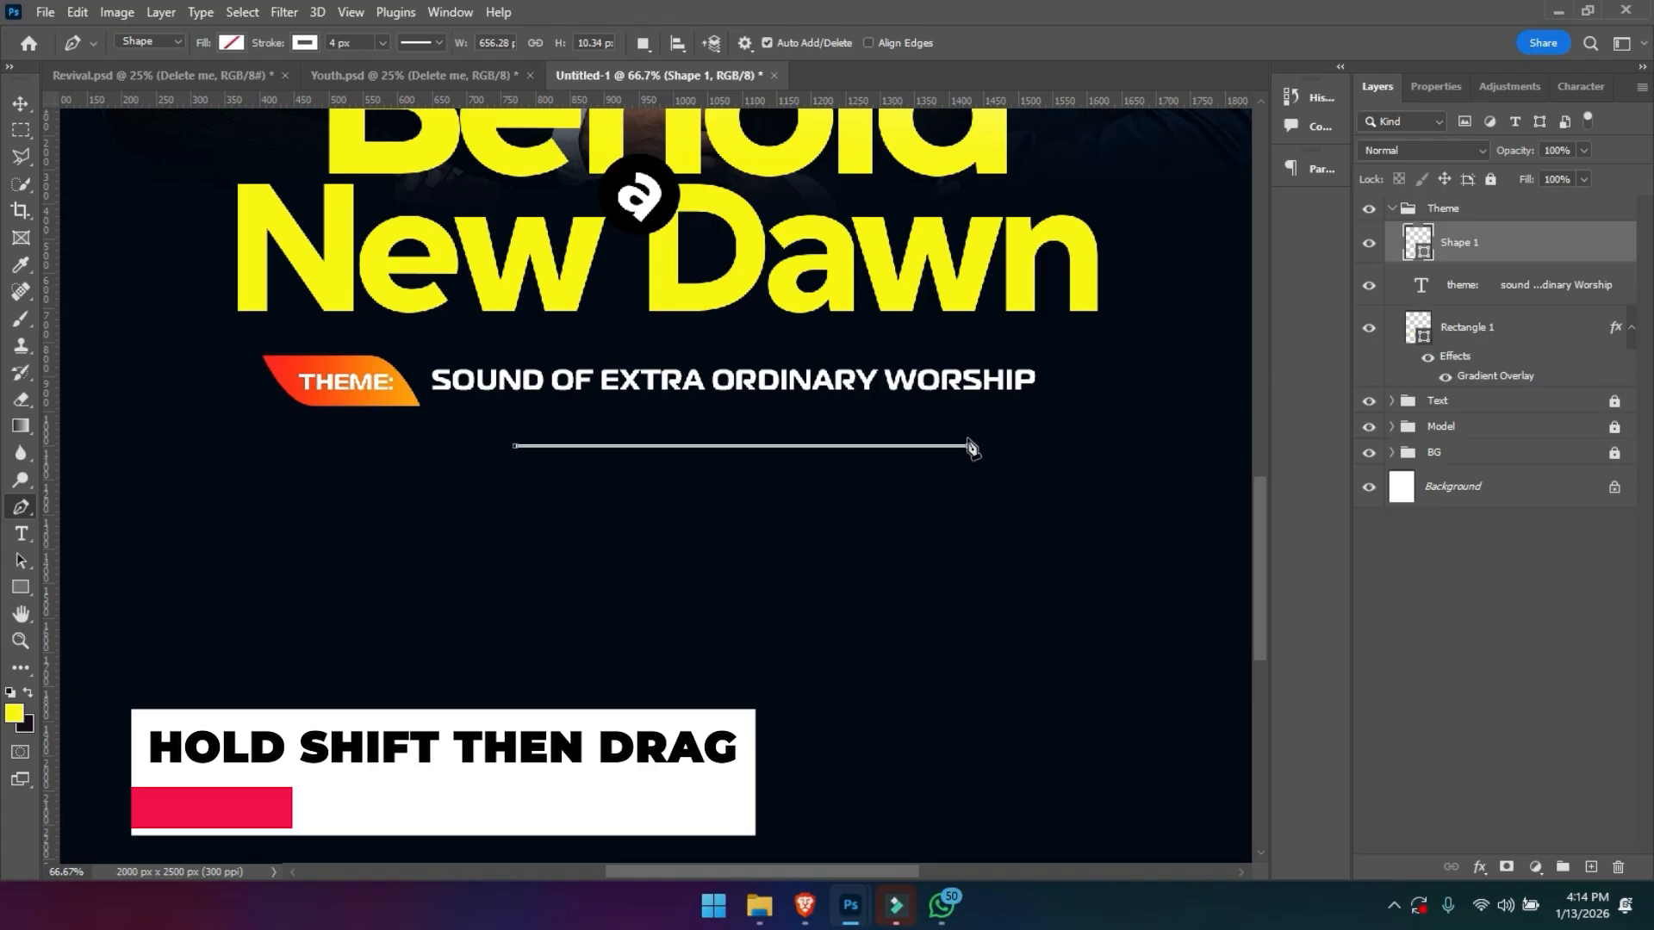
pyautogui.press('v')
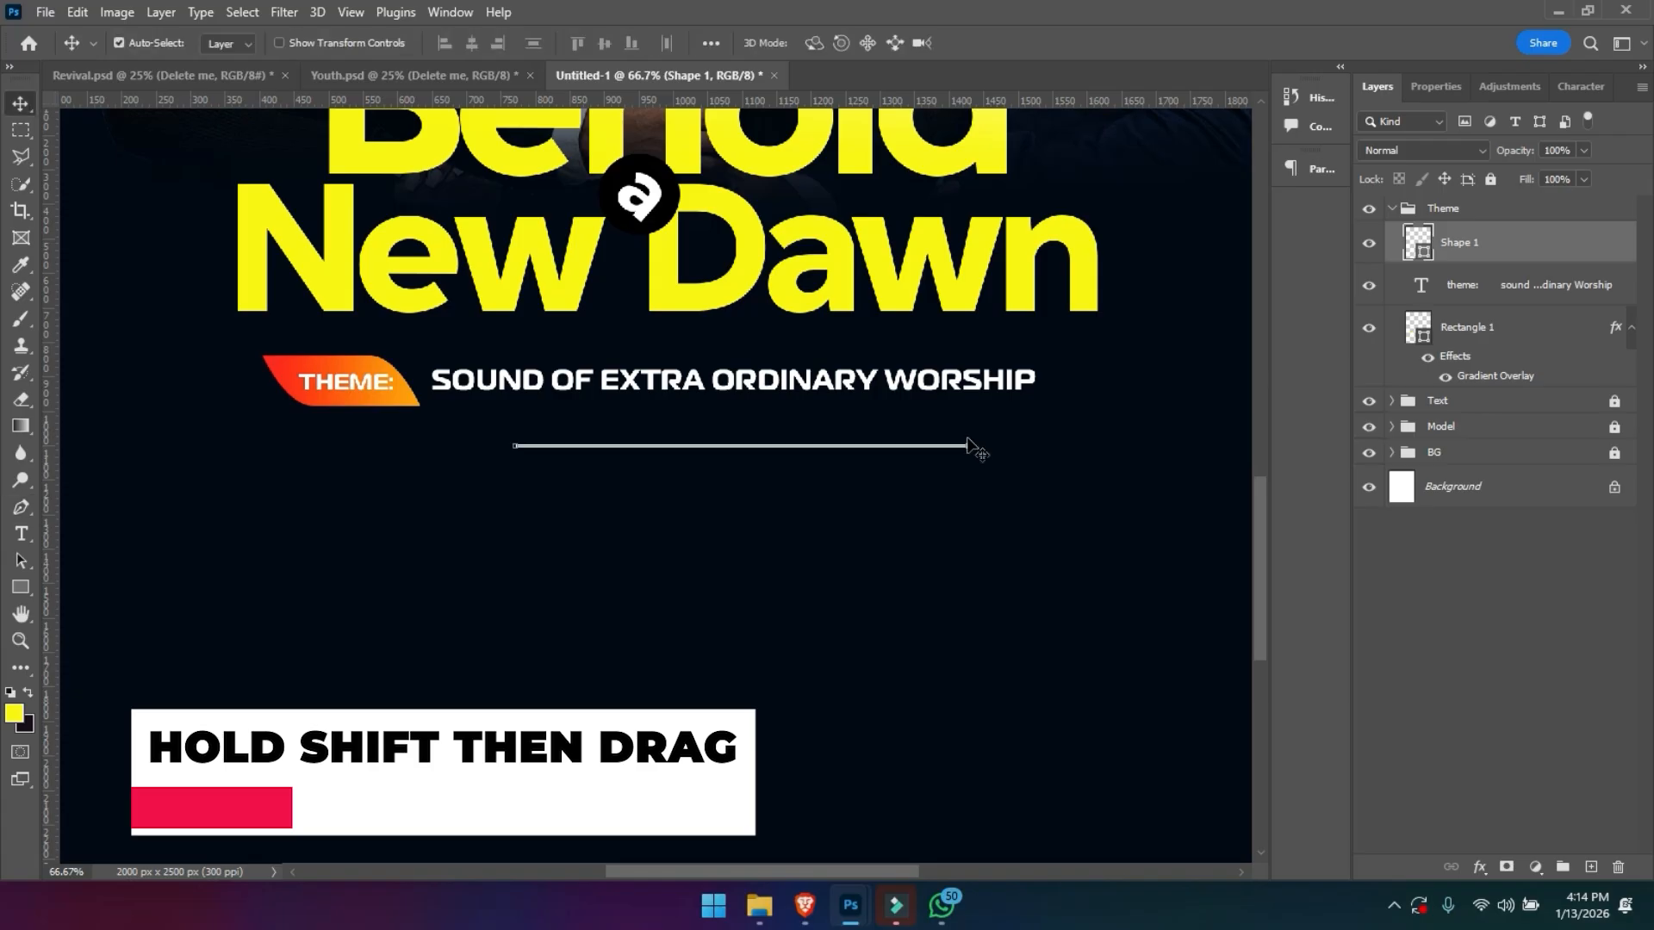
pyautogui.hotkey('ctrl', 't')
pyautogui.press('Return')
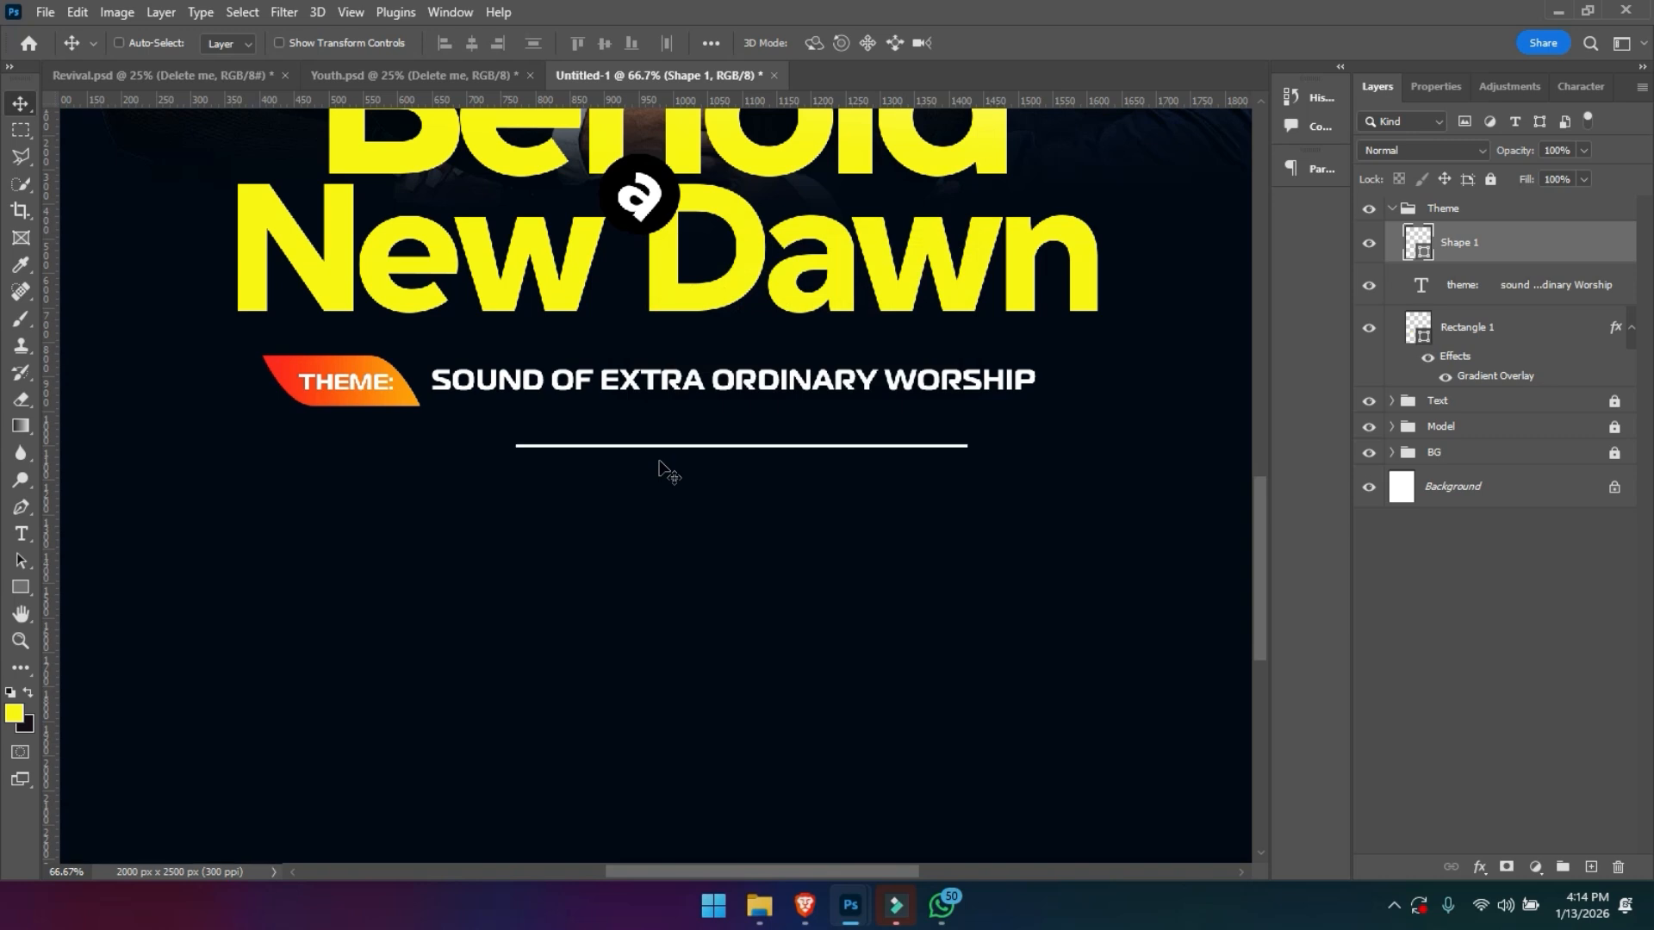
# - Rasterize the white line's layer, Shape 1
pyautogui.click(21, 130)
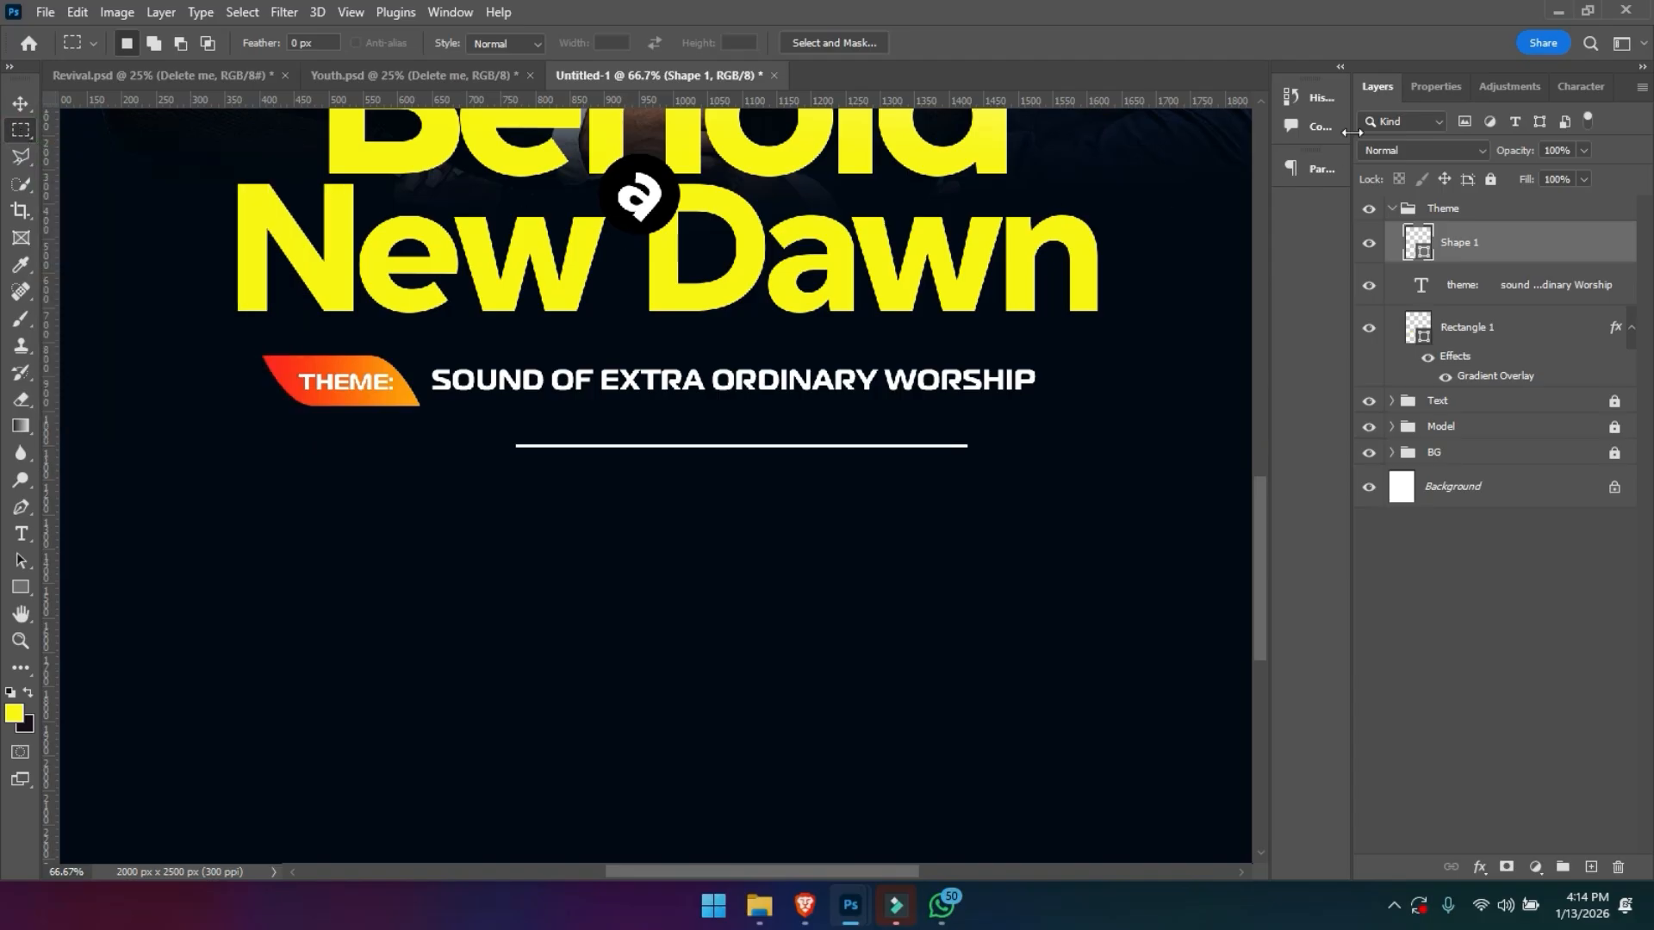
pyautogui.rightClick(1458, 234)
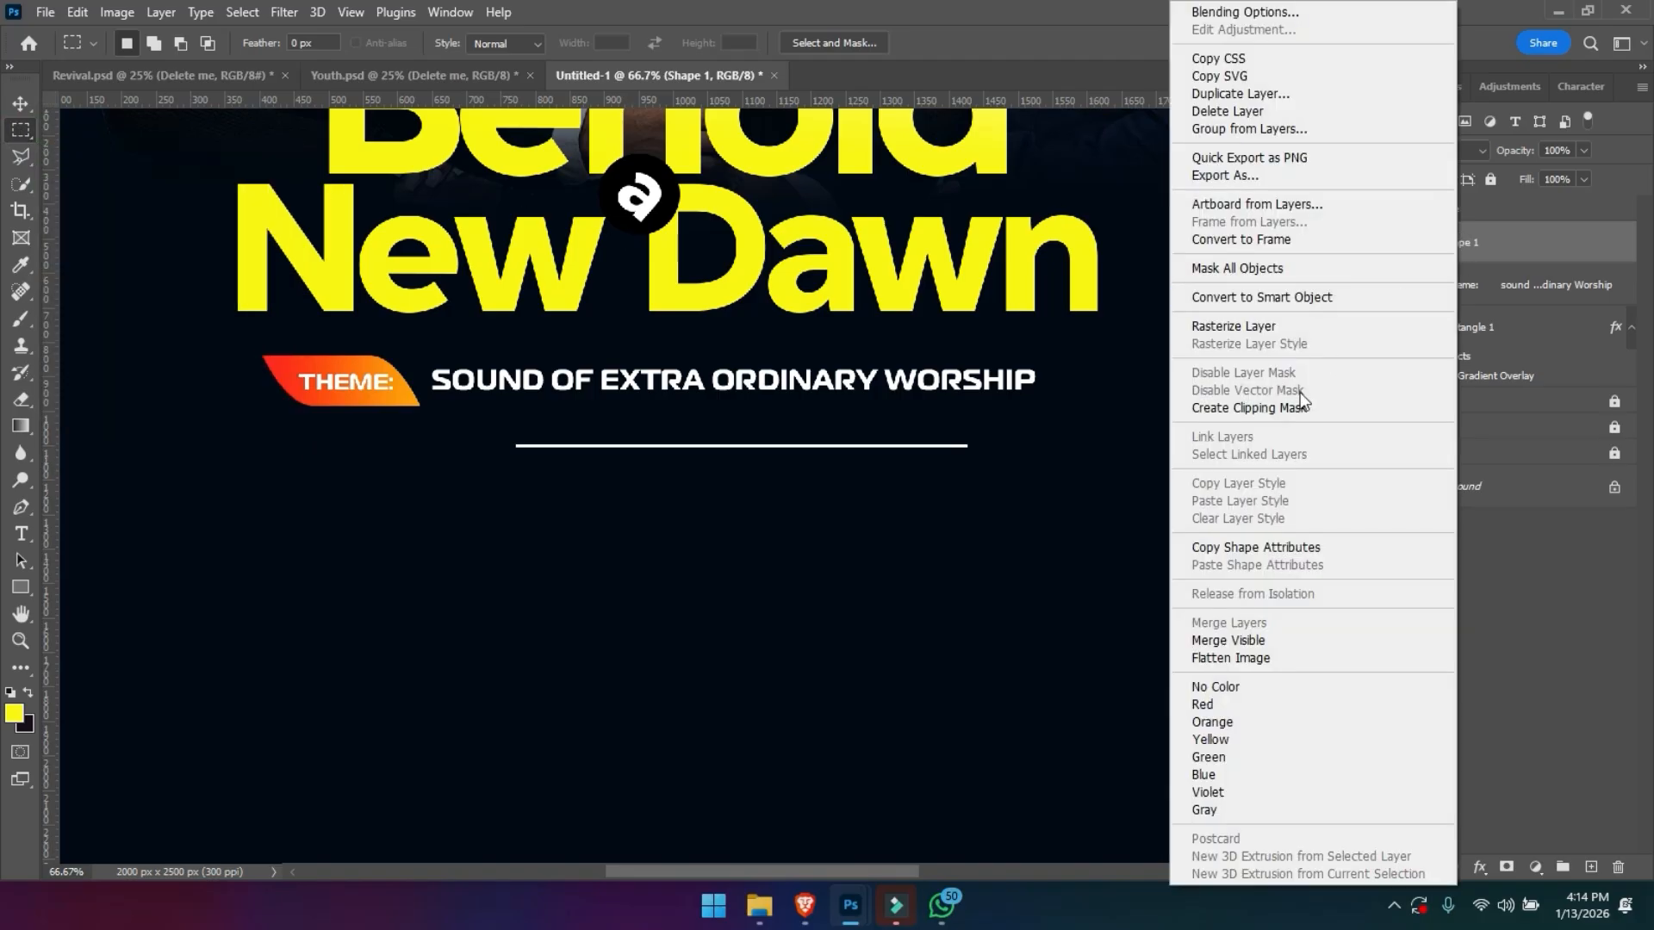
pyautogui.click(1275, 327)
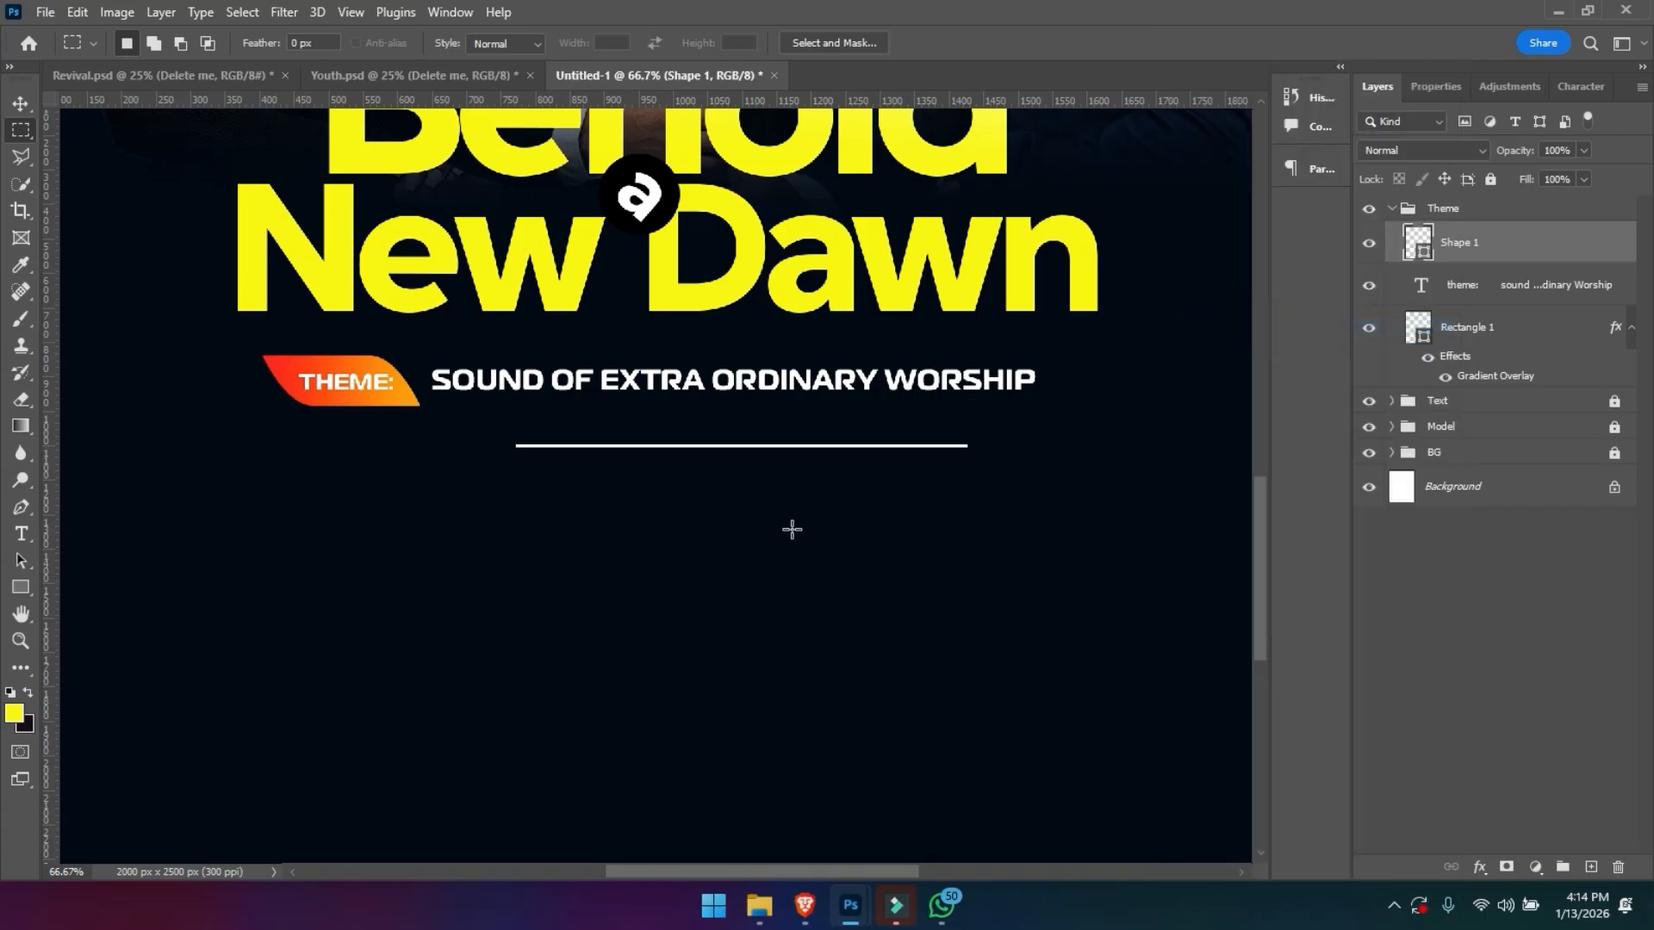
# - Try to cut a gap out of the middle of the white line with a rectangular selection
pyautogui.moveTo(614, 413); pyautogui.dragTo(834, 490)
pyautogui.press('Delete')
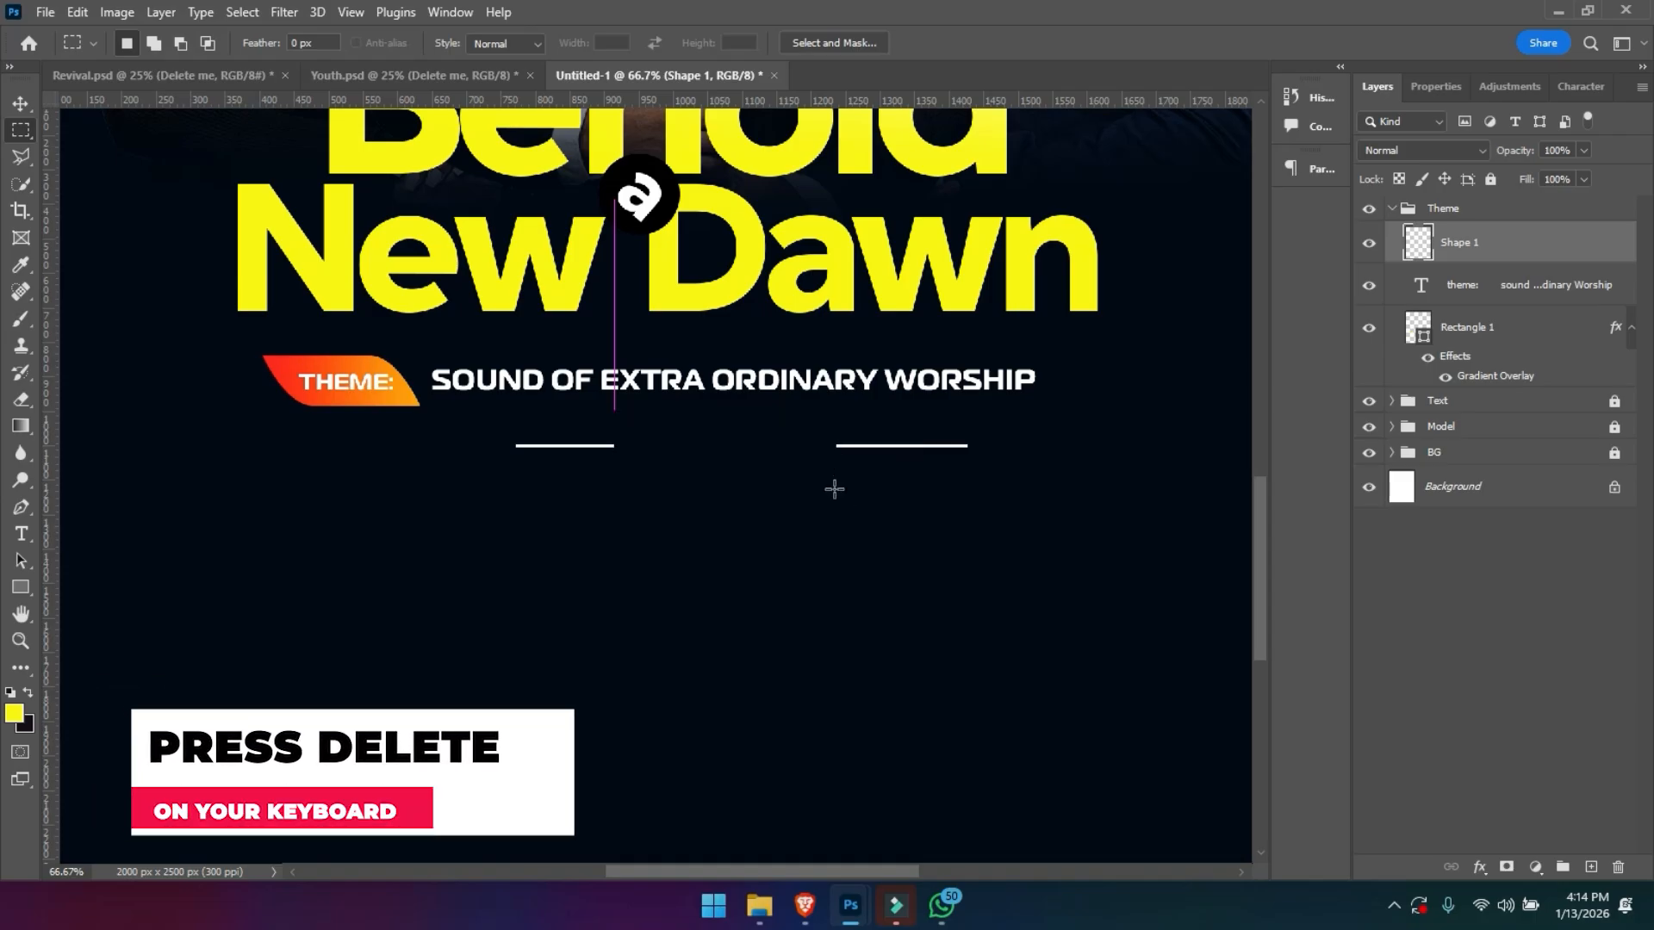
pyautogui.press('t')
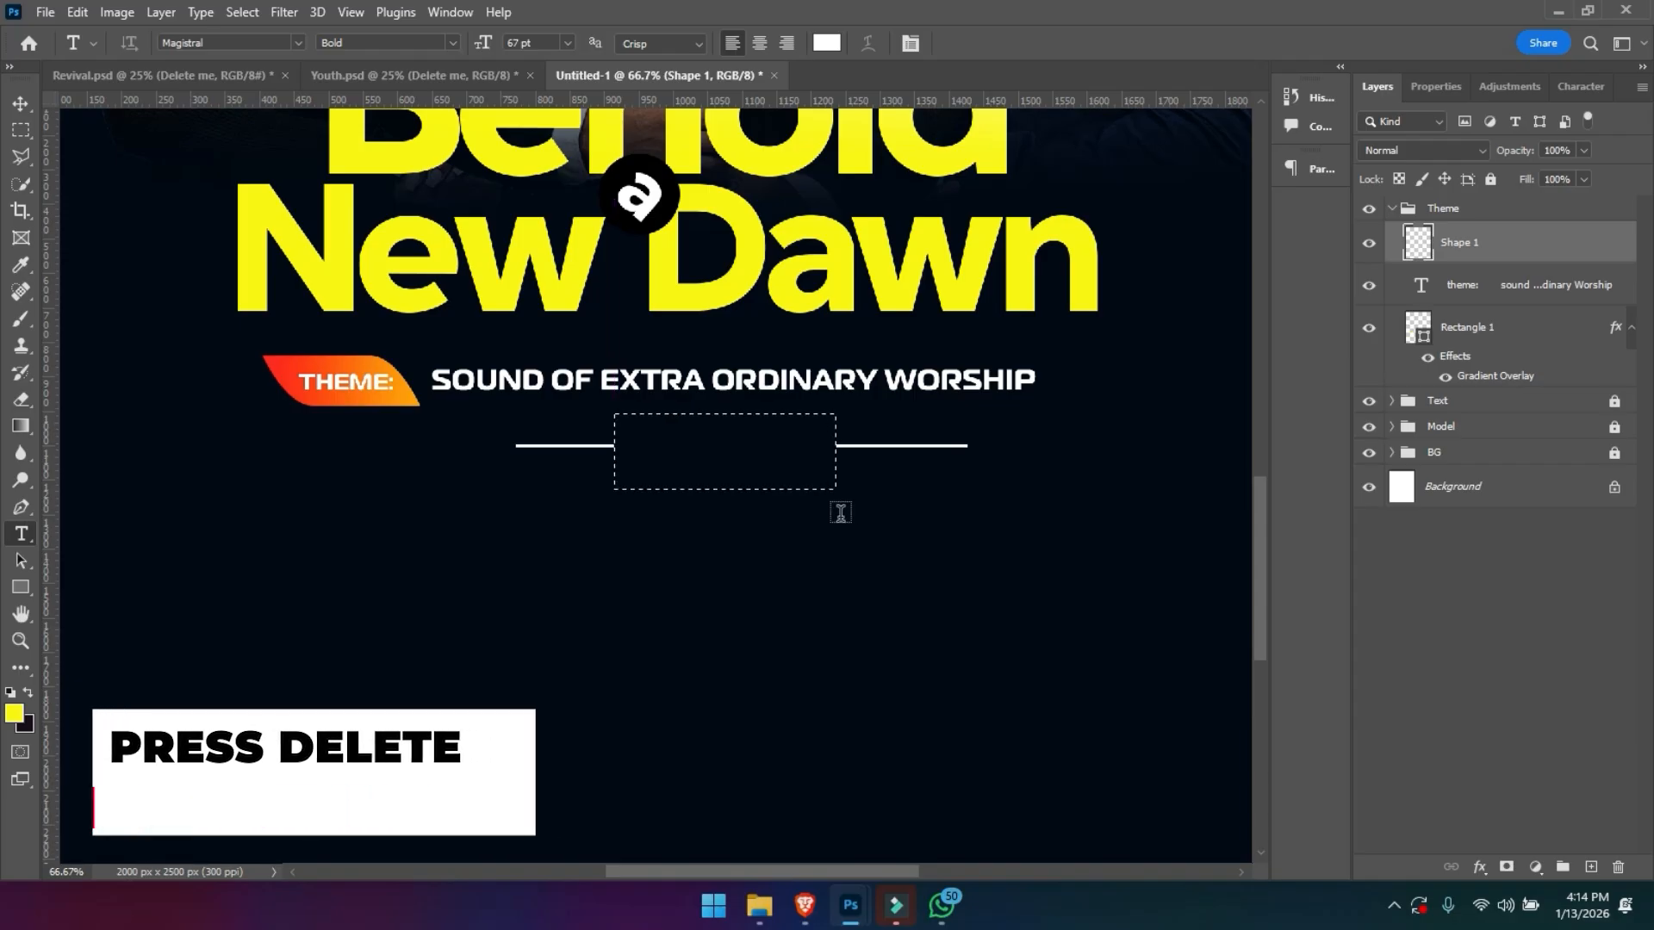
pyautogui.hotkey('ctrl', 'z')
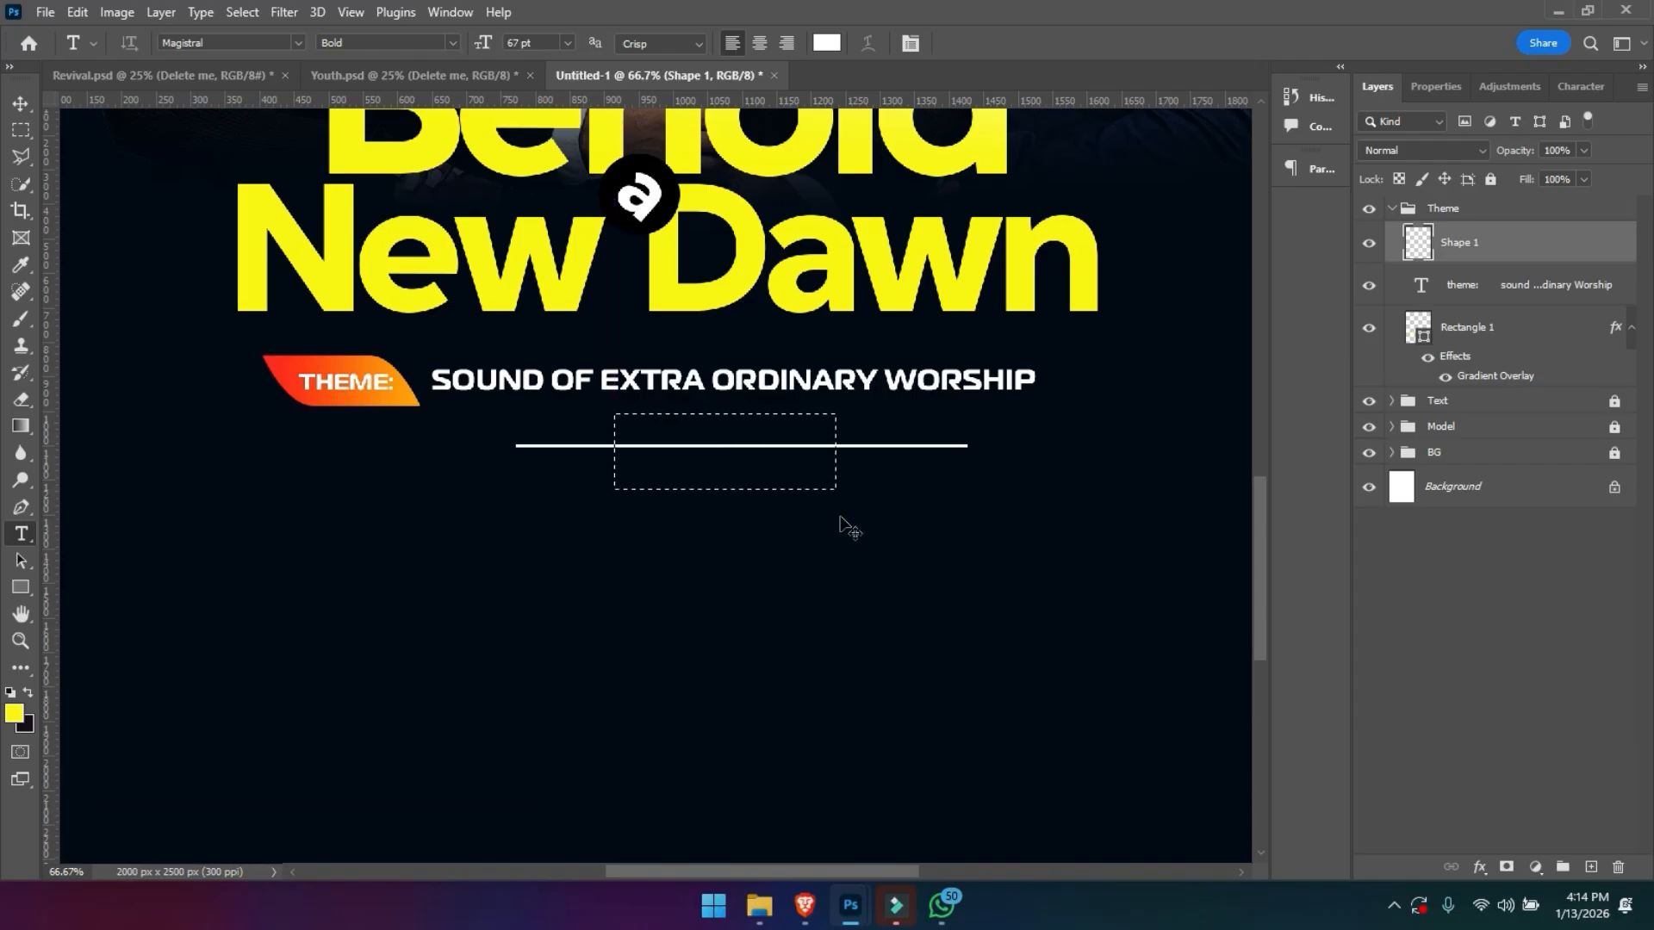
pyautogui.hotkey('ctrl', 'd')
# - Cut a gap out of the middle of the white line with a rectangular selection
pyautogui.click(21, 130)
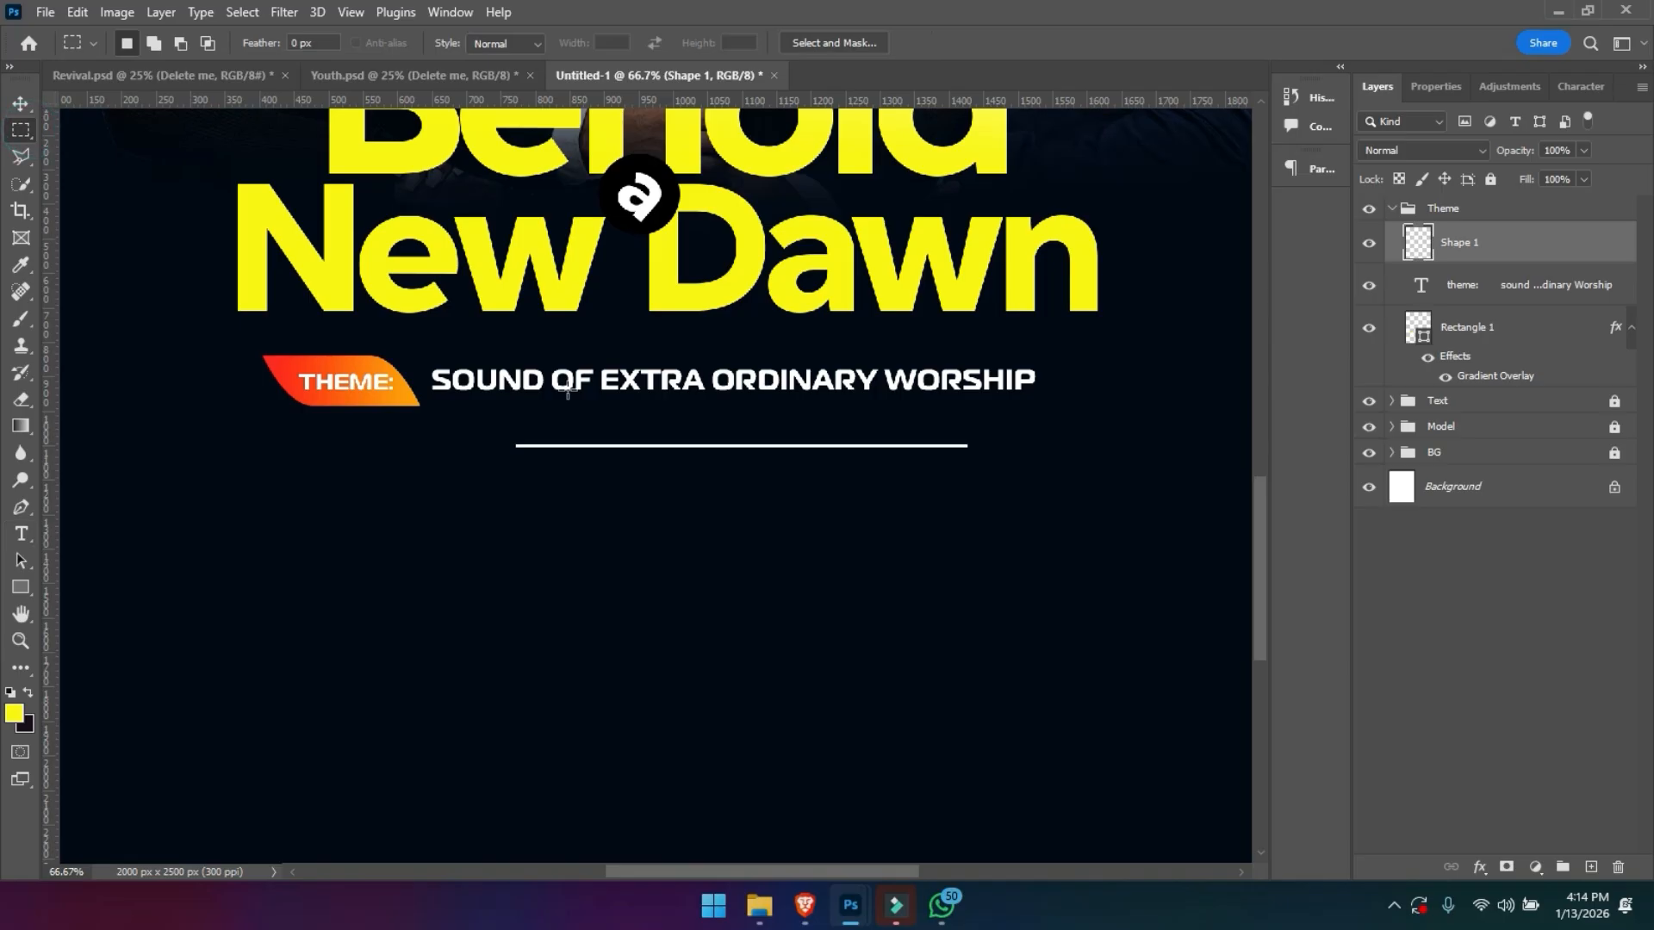
pyautogui.moveTo(633, 419); pyautogui.dragTo(858, 474)
pyautogui.press('Delete')
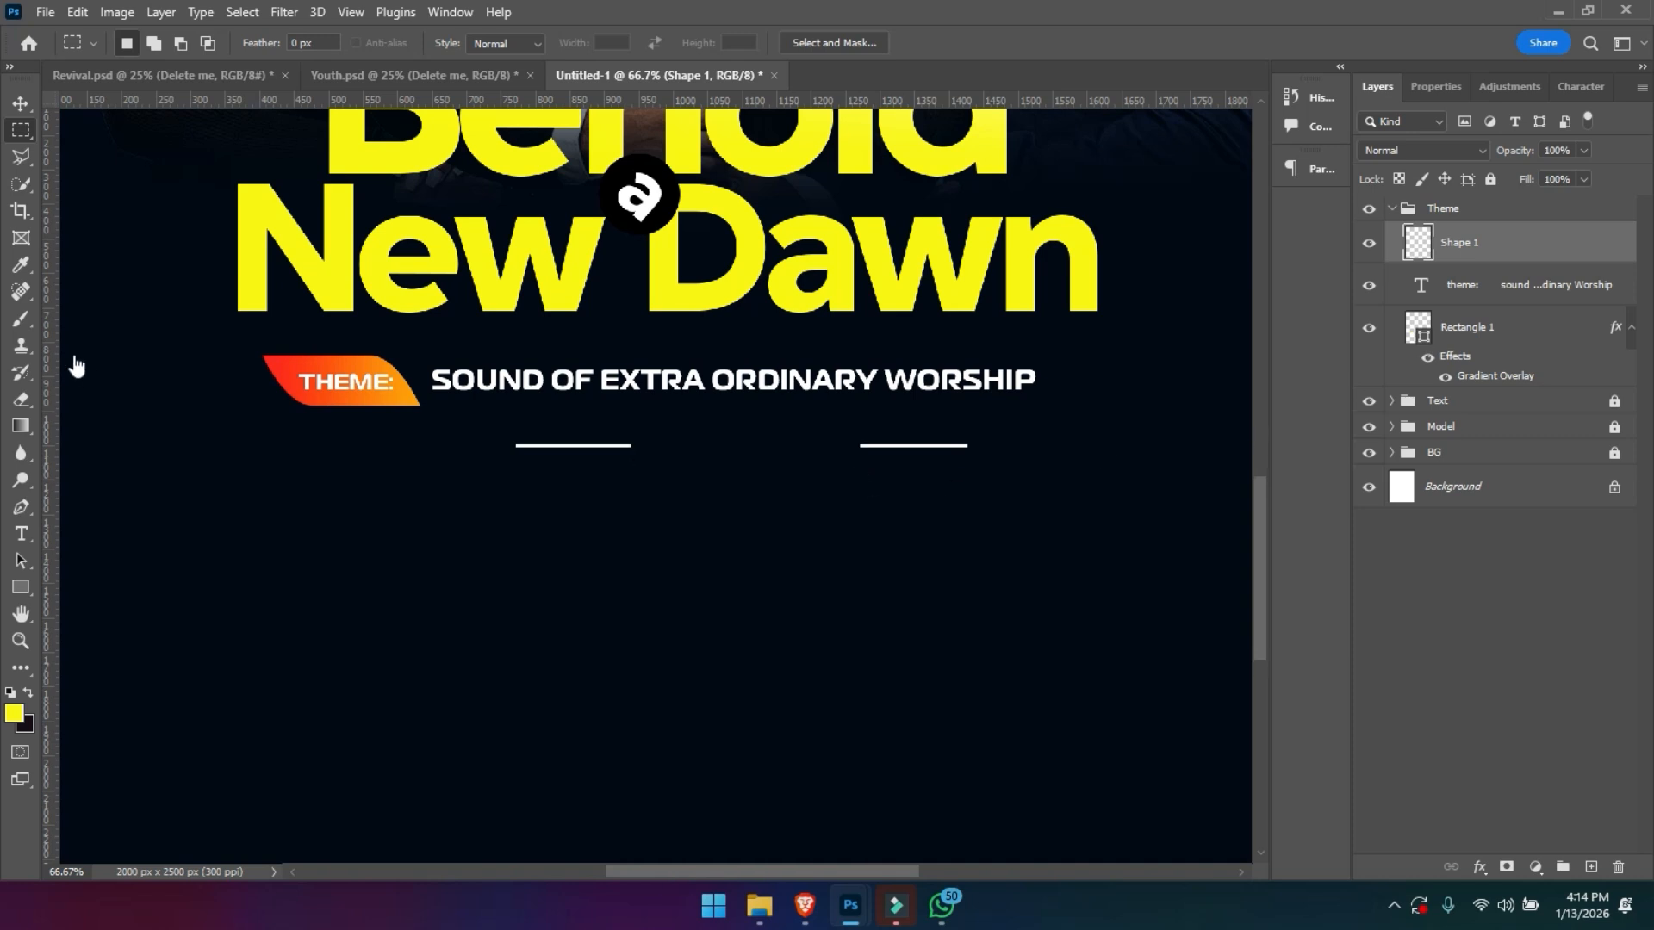
# - Copy the Psalm 42:7 text from Revival.psd and paste it as a new text layer at the gap in the white line
pyautogui.press('t')
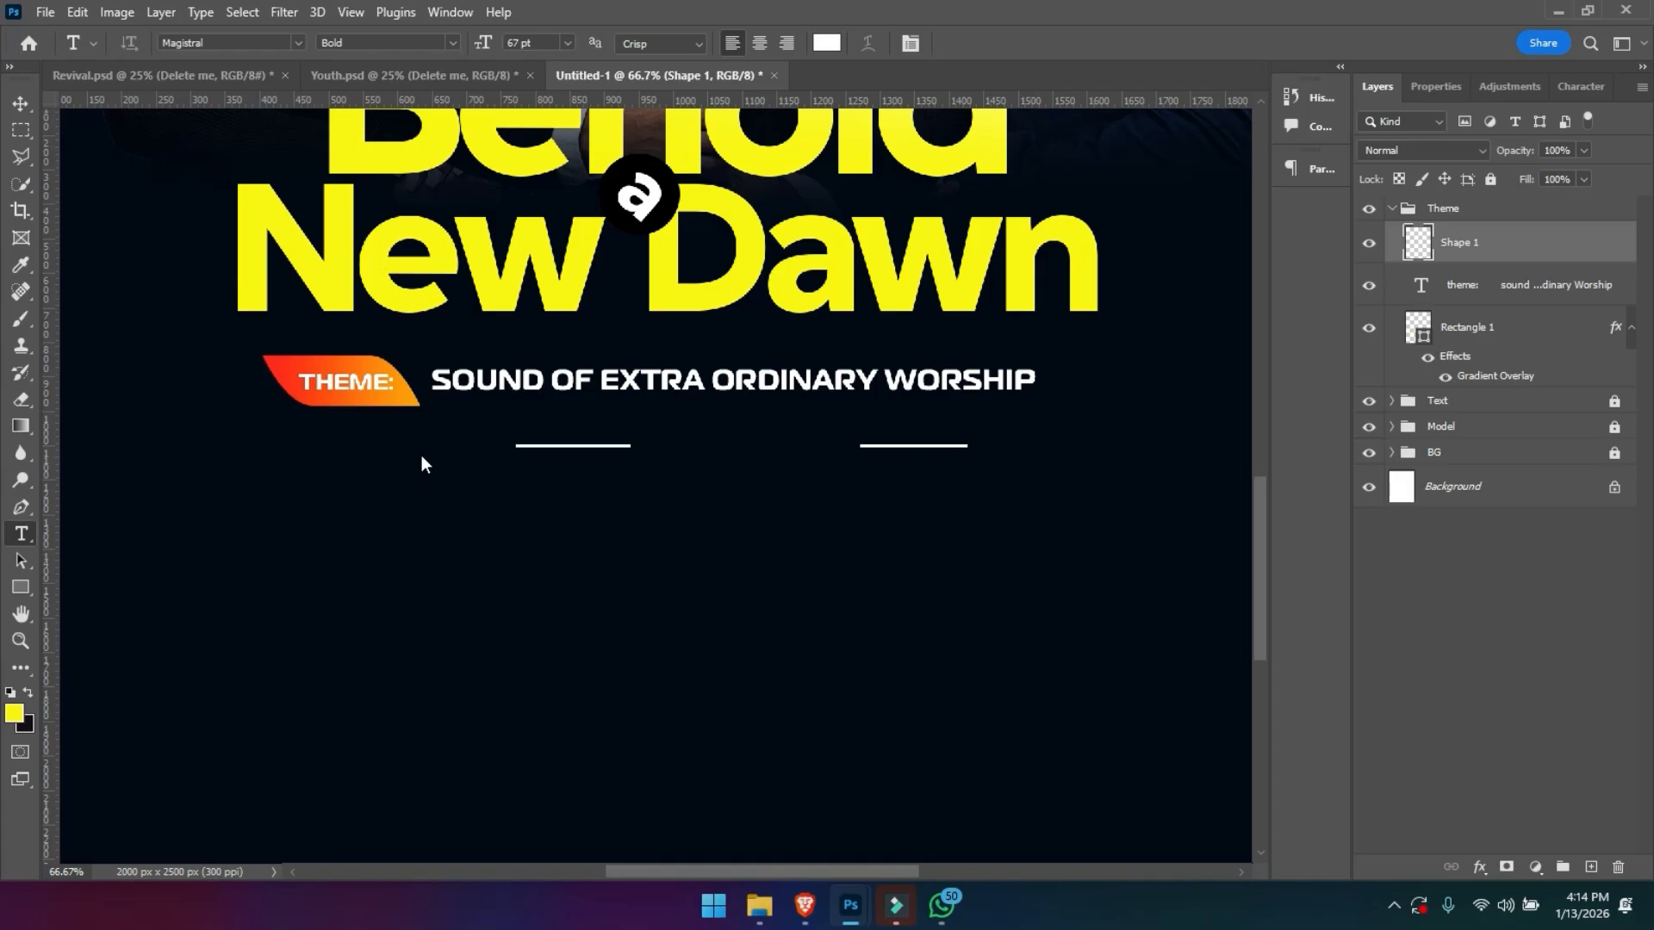
pyautogui.hotkey('ctrl', 'Tab')
pyautogui.click(426, 477)
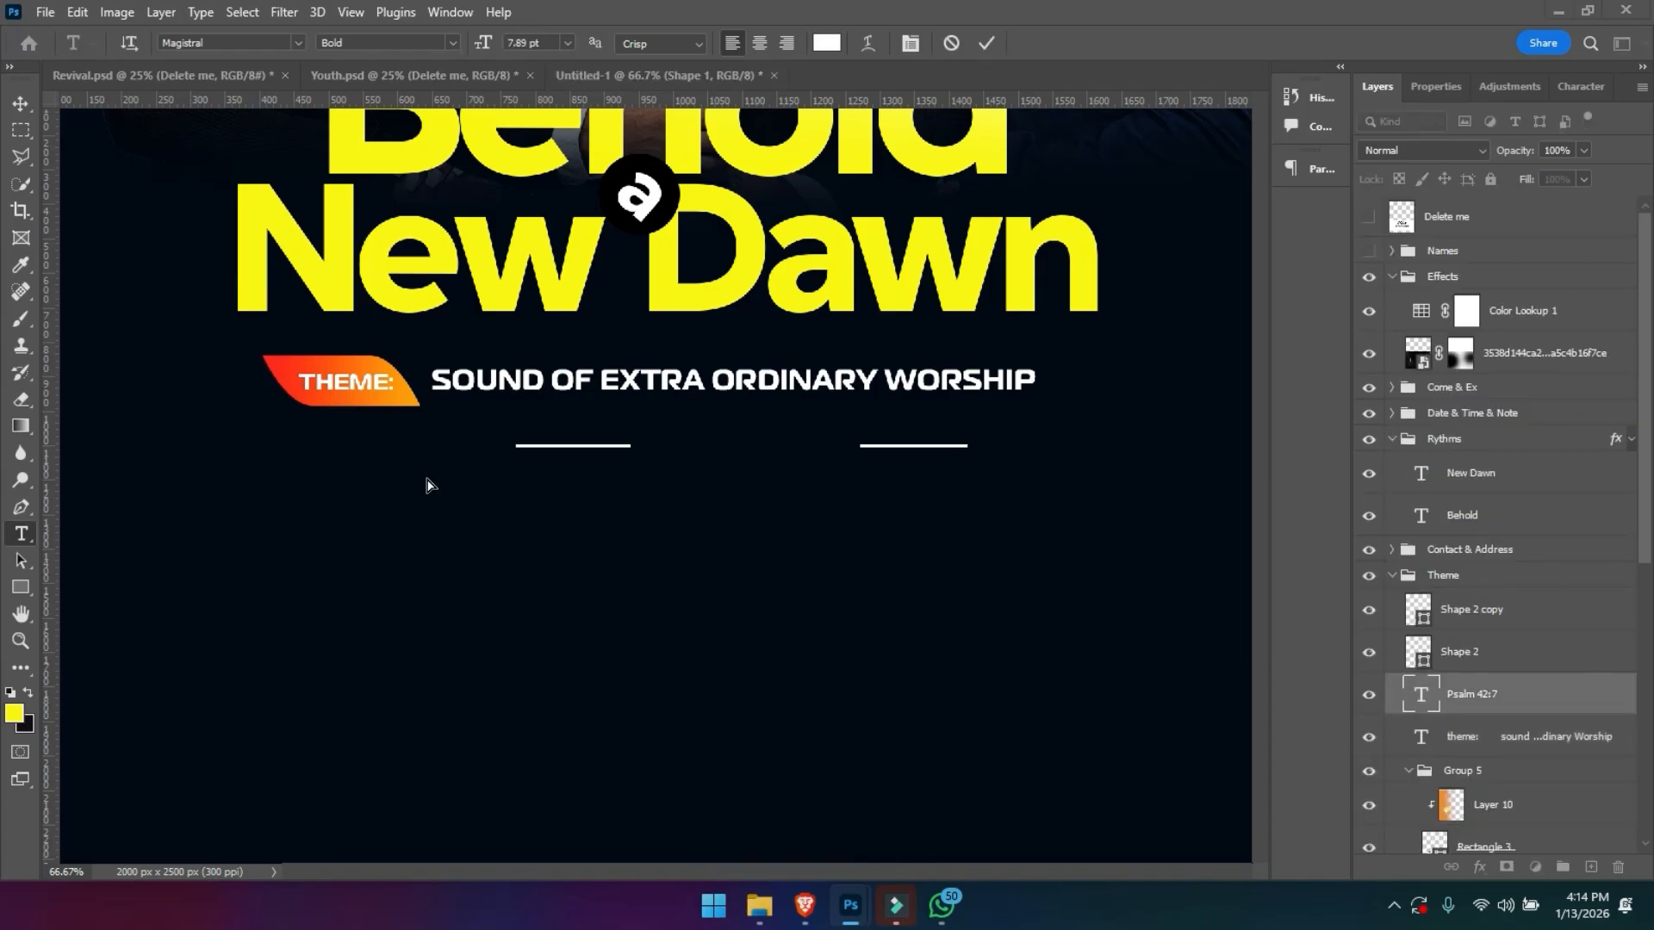
pyautogui.hotkey('ctrl', 'Tab')
pyautogui.click(712, 416)
pyautogui.click(695, 442)
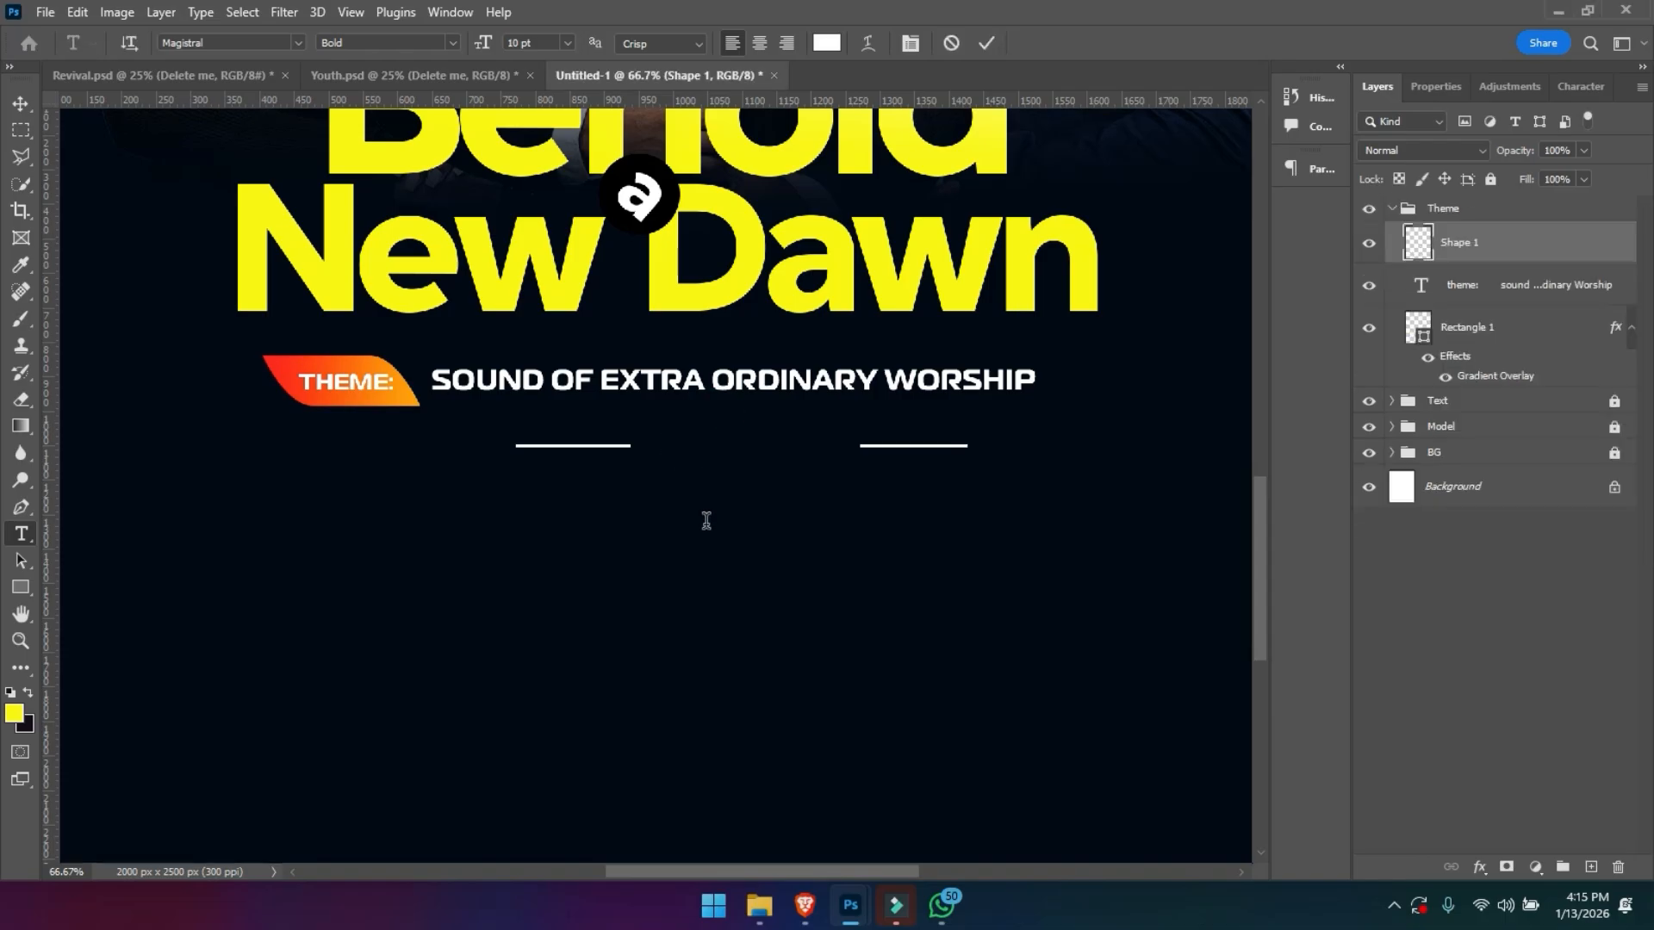
pyautogui.write('Psalm 42:7')
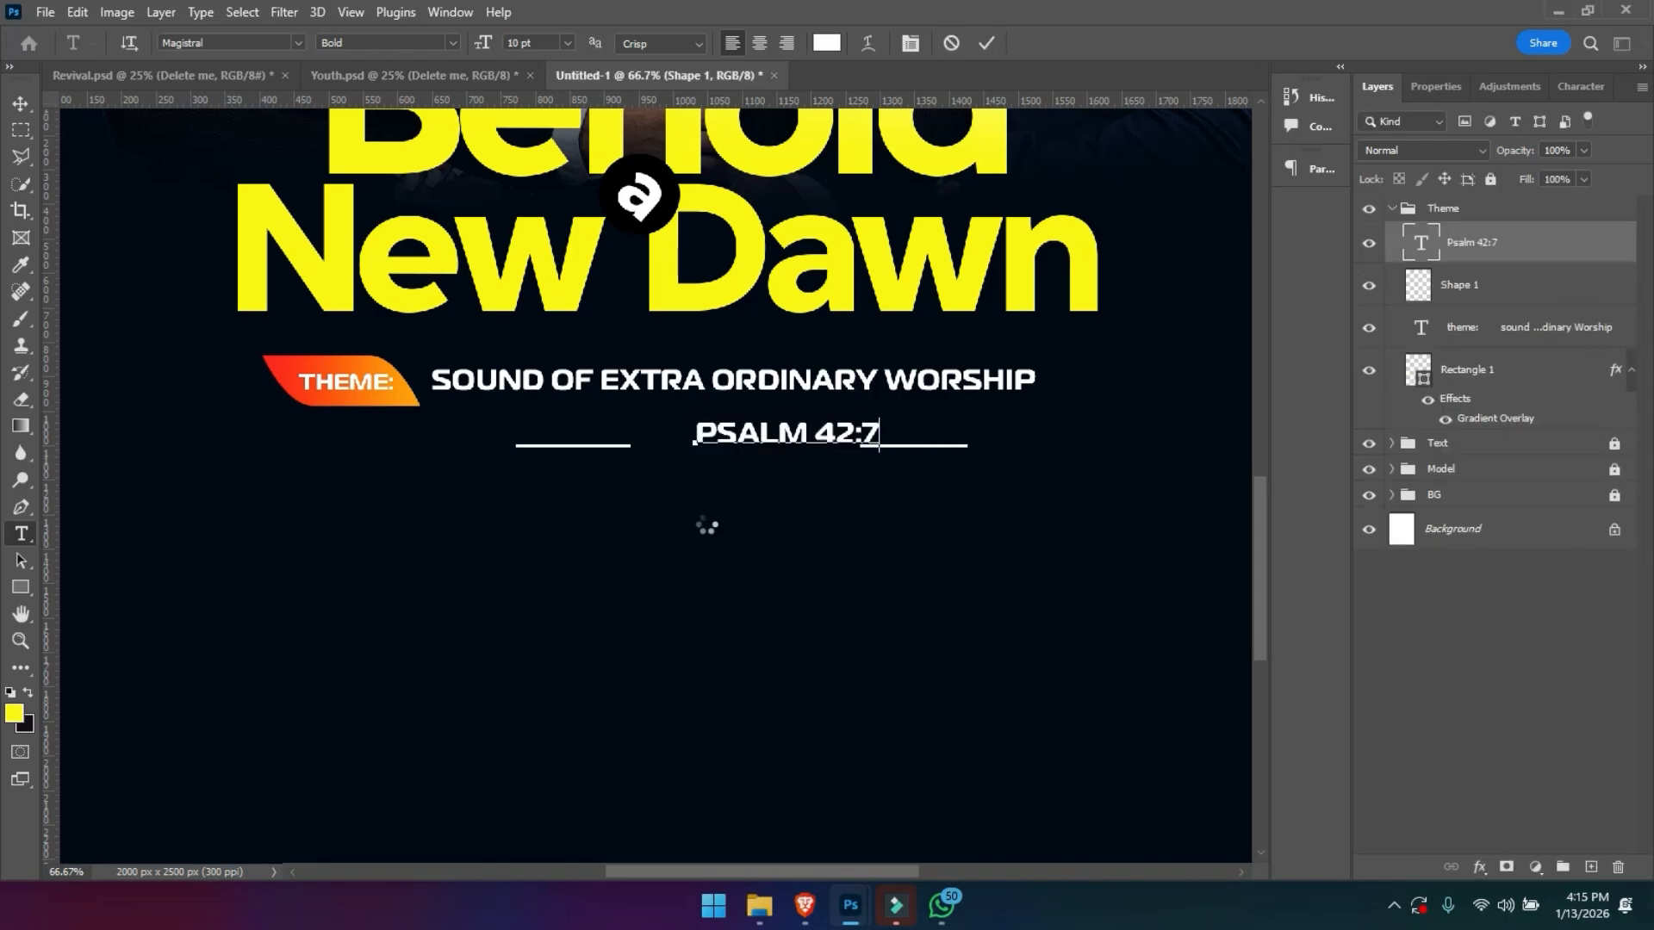
pyautogui.hotkey('ctrl', 'Return')
# - Align the Psalm 42:7 text with the gap between the two line segments and scale it down slightly
pyautogui.press('v')
pyautogui.moveTo(763, 446); pyautogui.dragTo(720, 457)
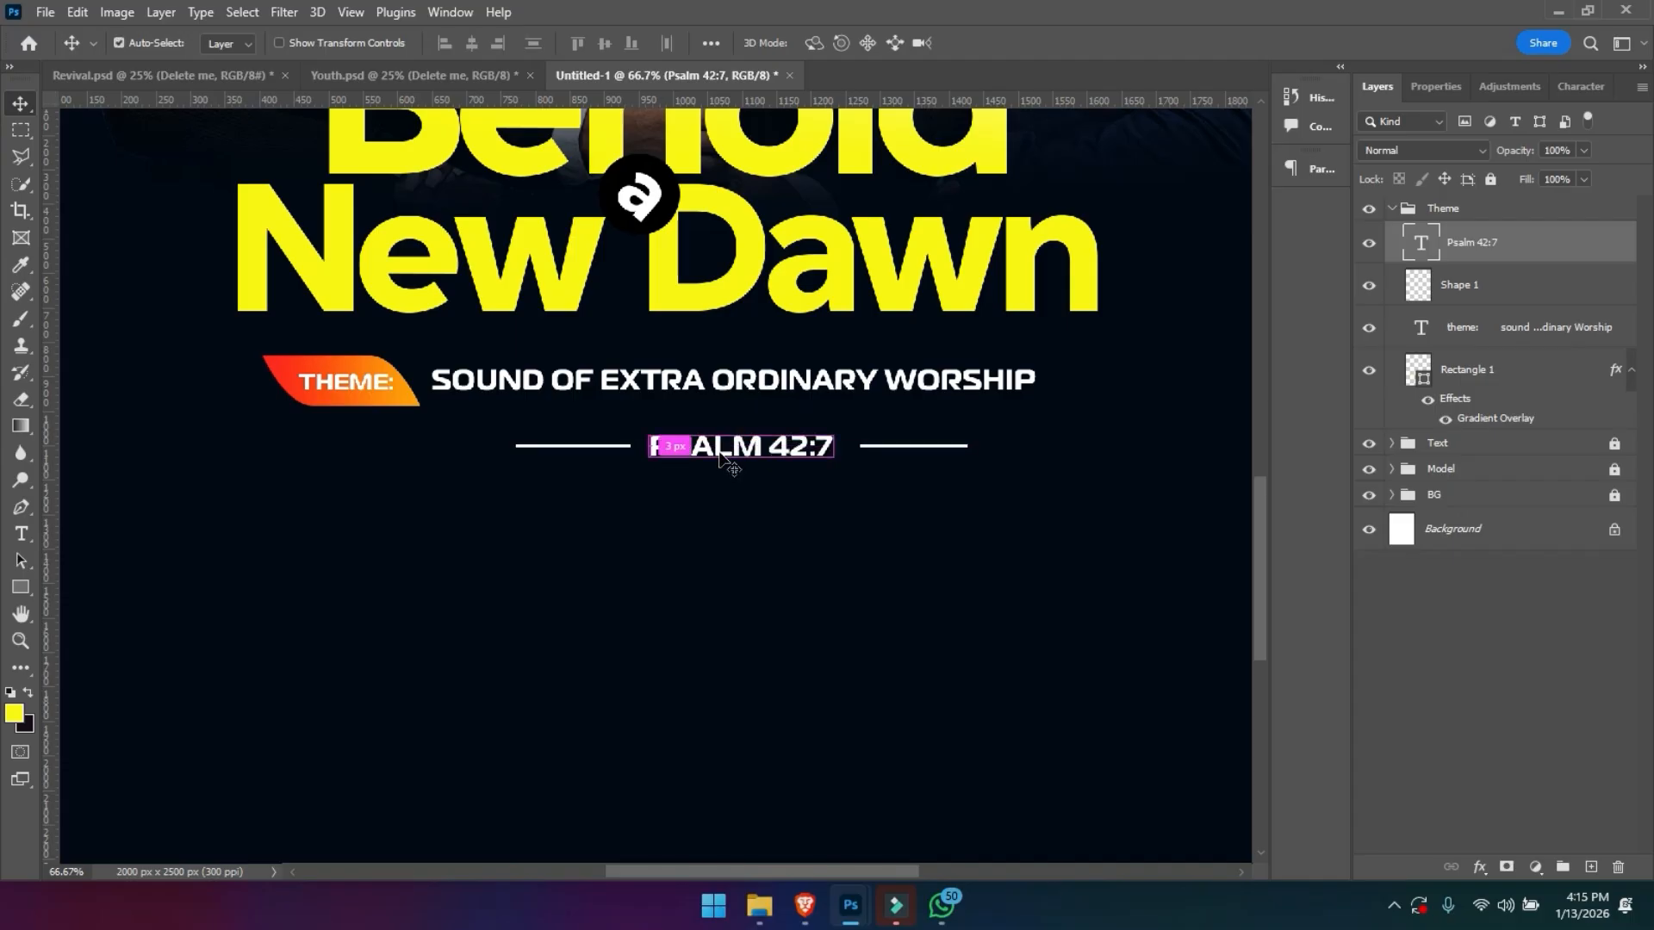
pyautogui.hotkey('ctrl', 't')
pyautogui.moveTo(657, 448); pyautogui.dragTo(669, 449)
pyautogui.press('Return')
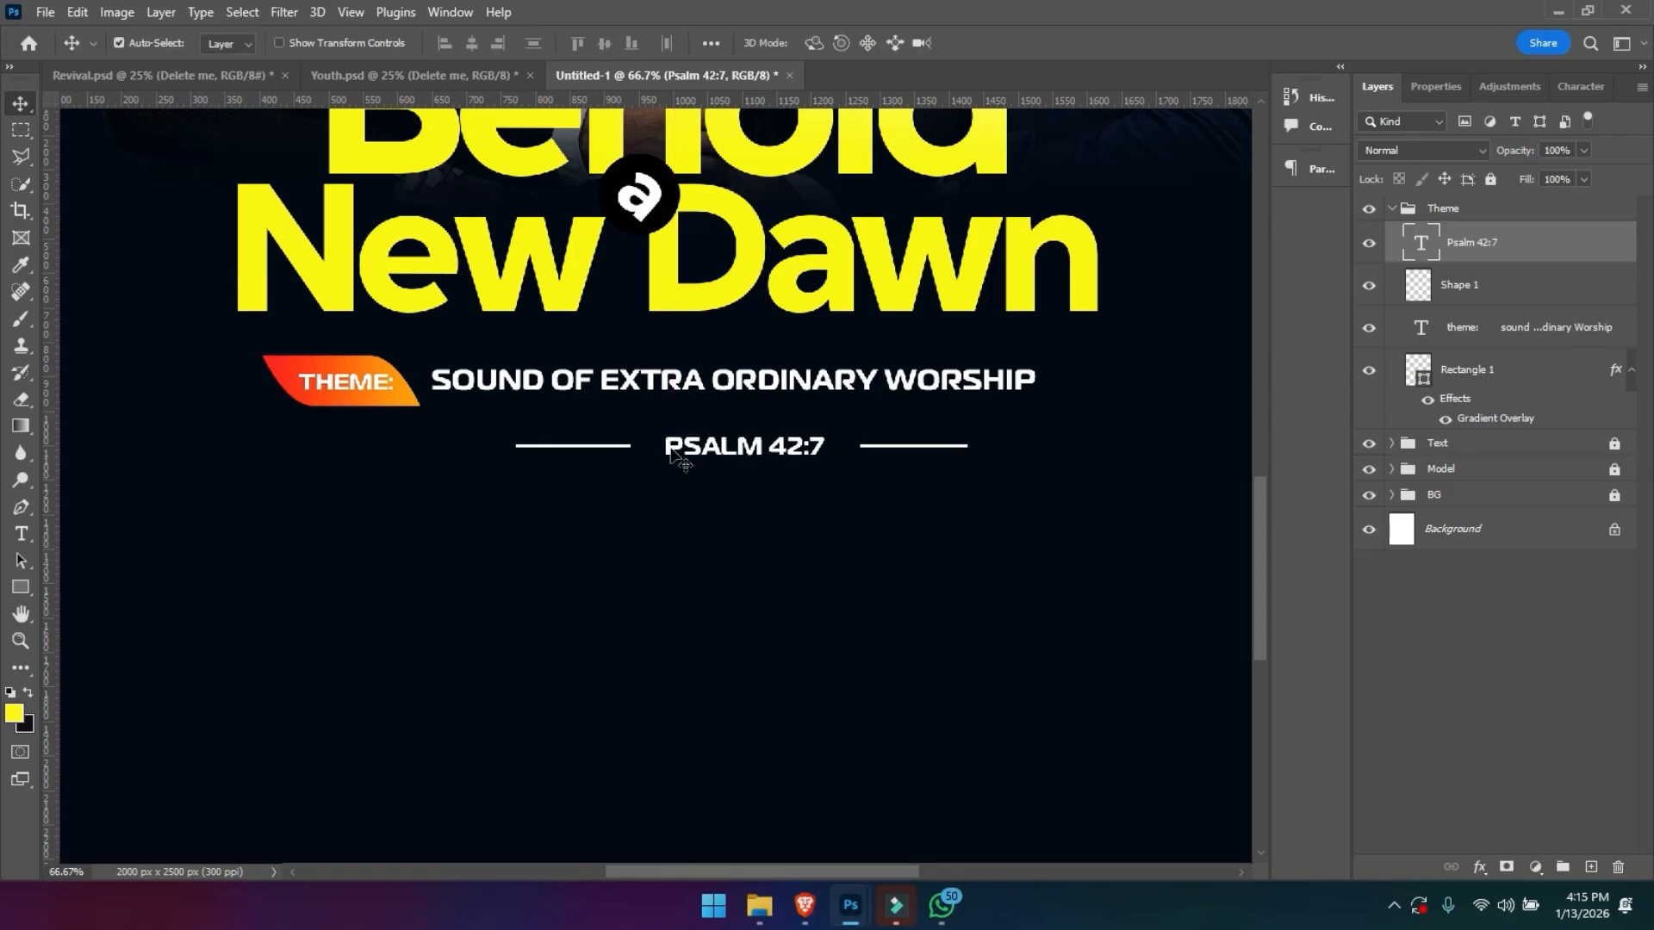
# - Move the Psalm 42:7 text and the split line together slightly left and up, closer beneath the theme line
pyautogui.hotkey('ctrl', '-')
pyautogui.hotkey('ctrl', '-')
pyautogui.hotkey('ctrl', '-')
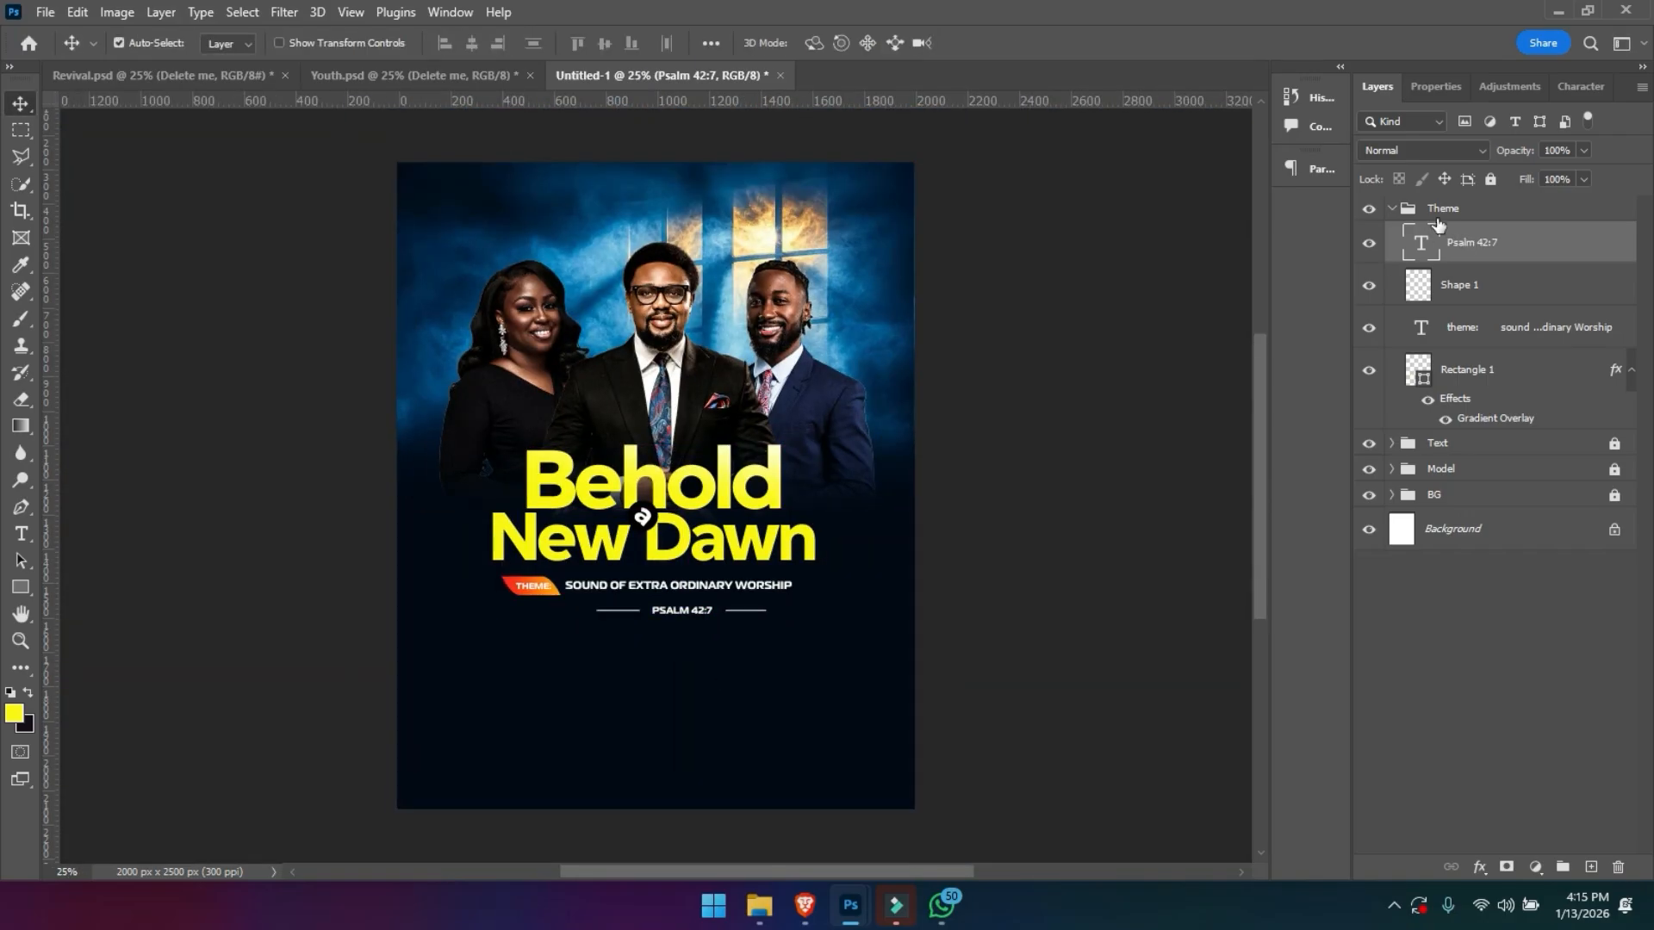
pyautogui.keyDown('ctrl'); pyautogui.click(1465, 292); pyautogui.keyUp('ctrl')
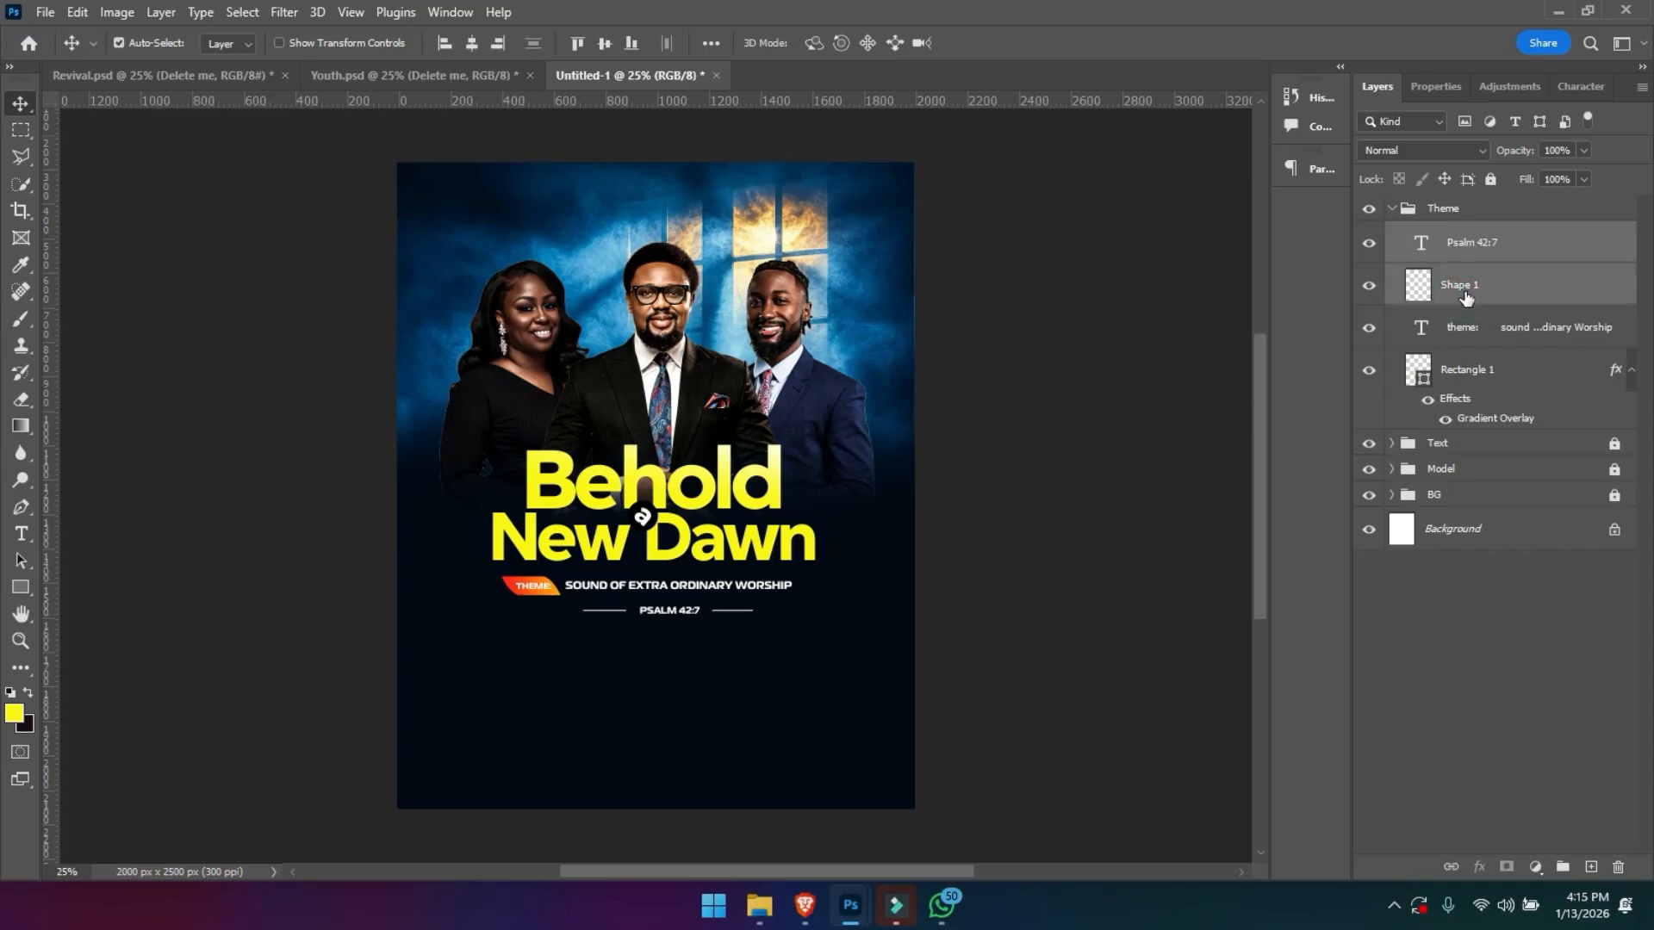
pyautogui.hotkey('shift', 'Up')
pyautogui.hotkey('shift', 'Up')
pyautogui.hotkey('shift', 'Up')
pyautogui.hotkey('shift', 'Up')
pyautogui.hotkey('shift', 'Up')
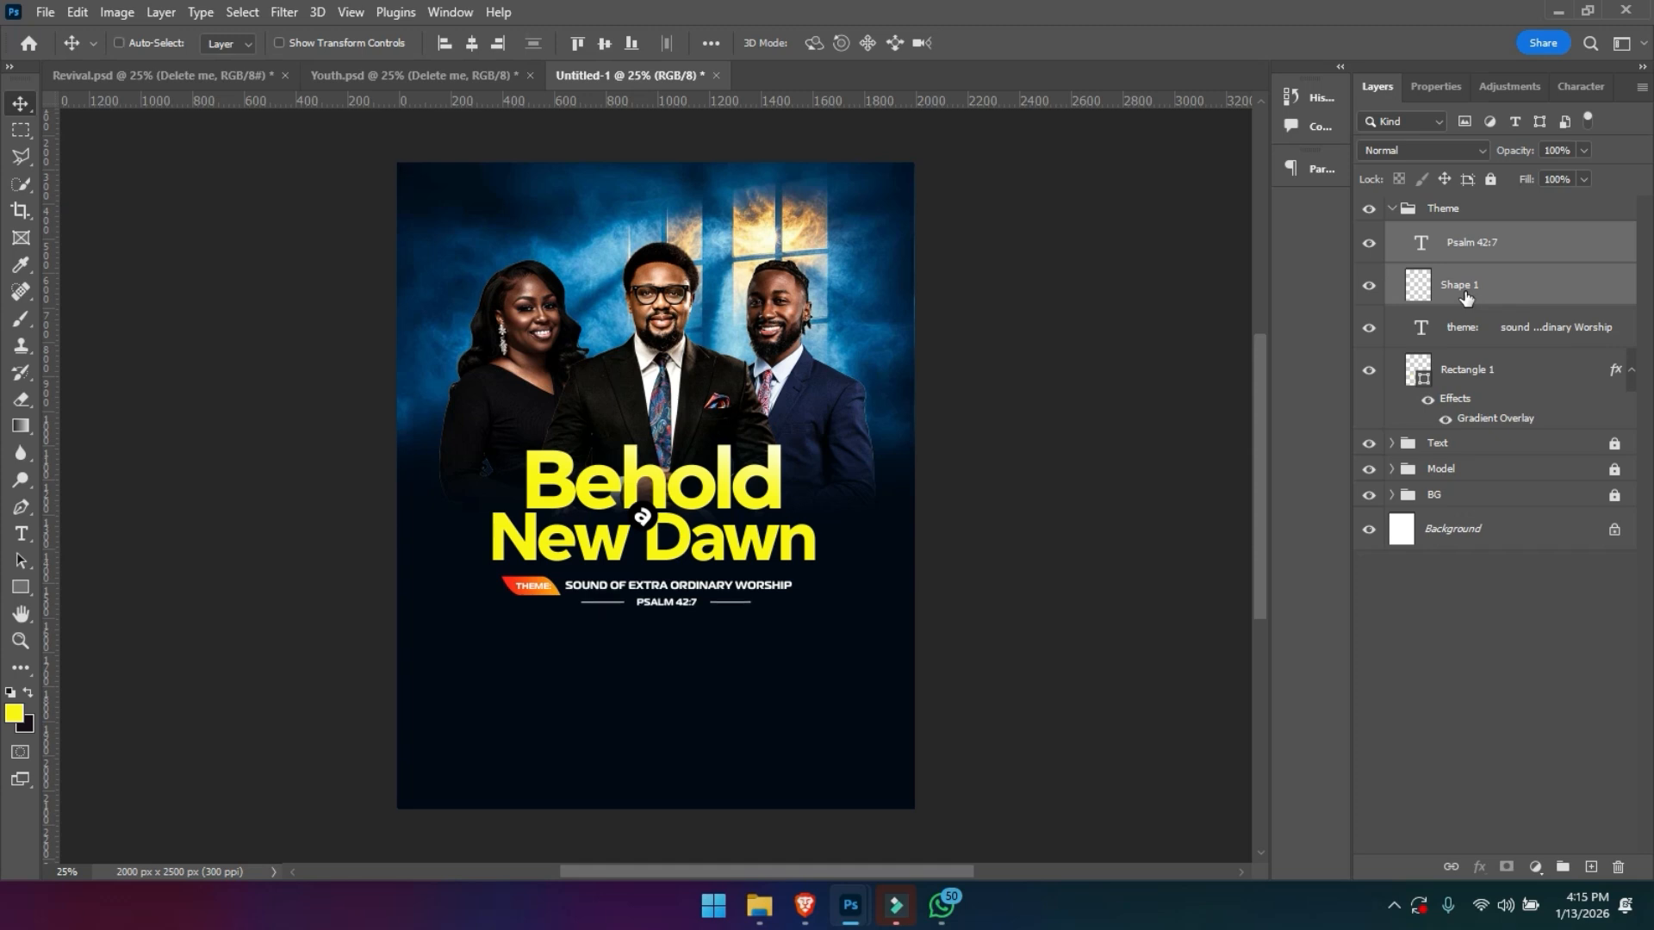
# - Collapse the Theme group and lock it
pyautogui.hotkey('ctrl', '+')
pyautogui.scroll(-3, 750, 424)
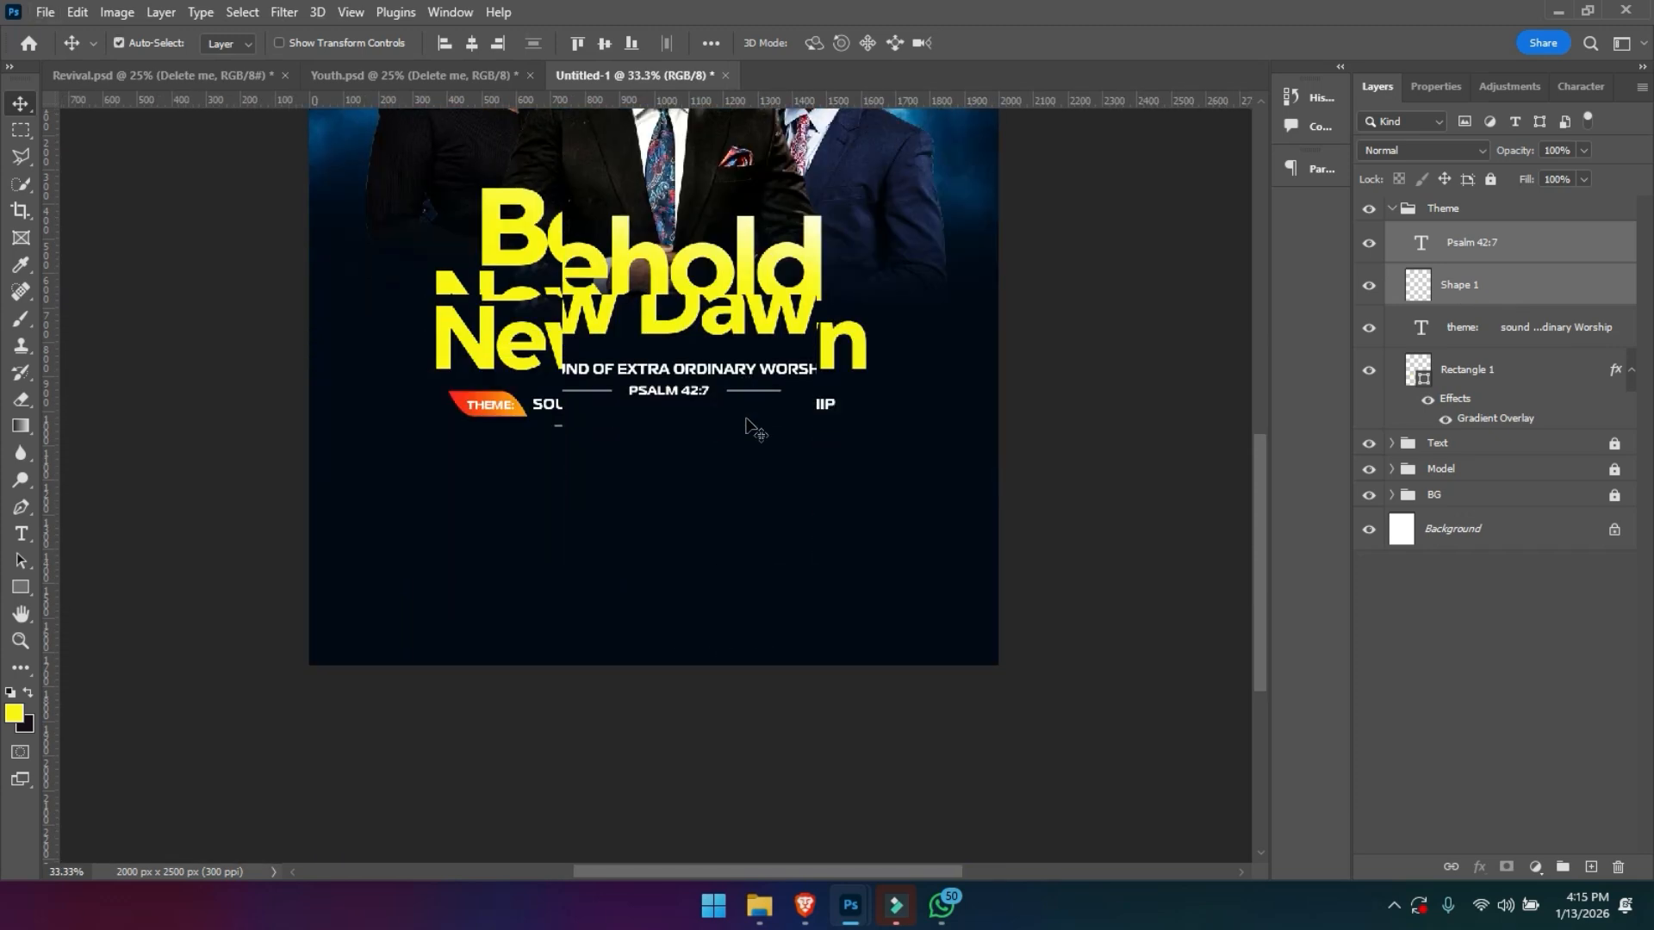
pyautogui.hotkey('ctrl', '+')
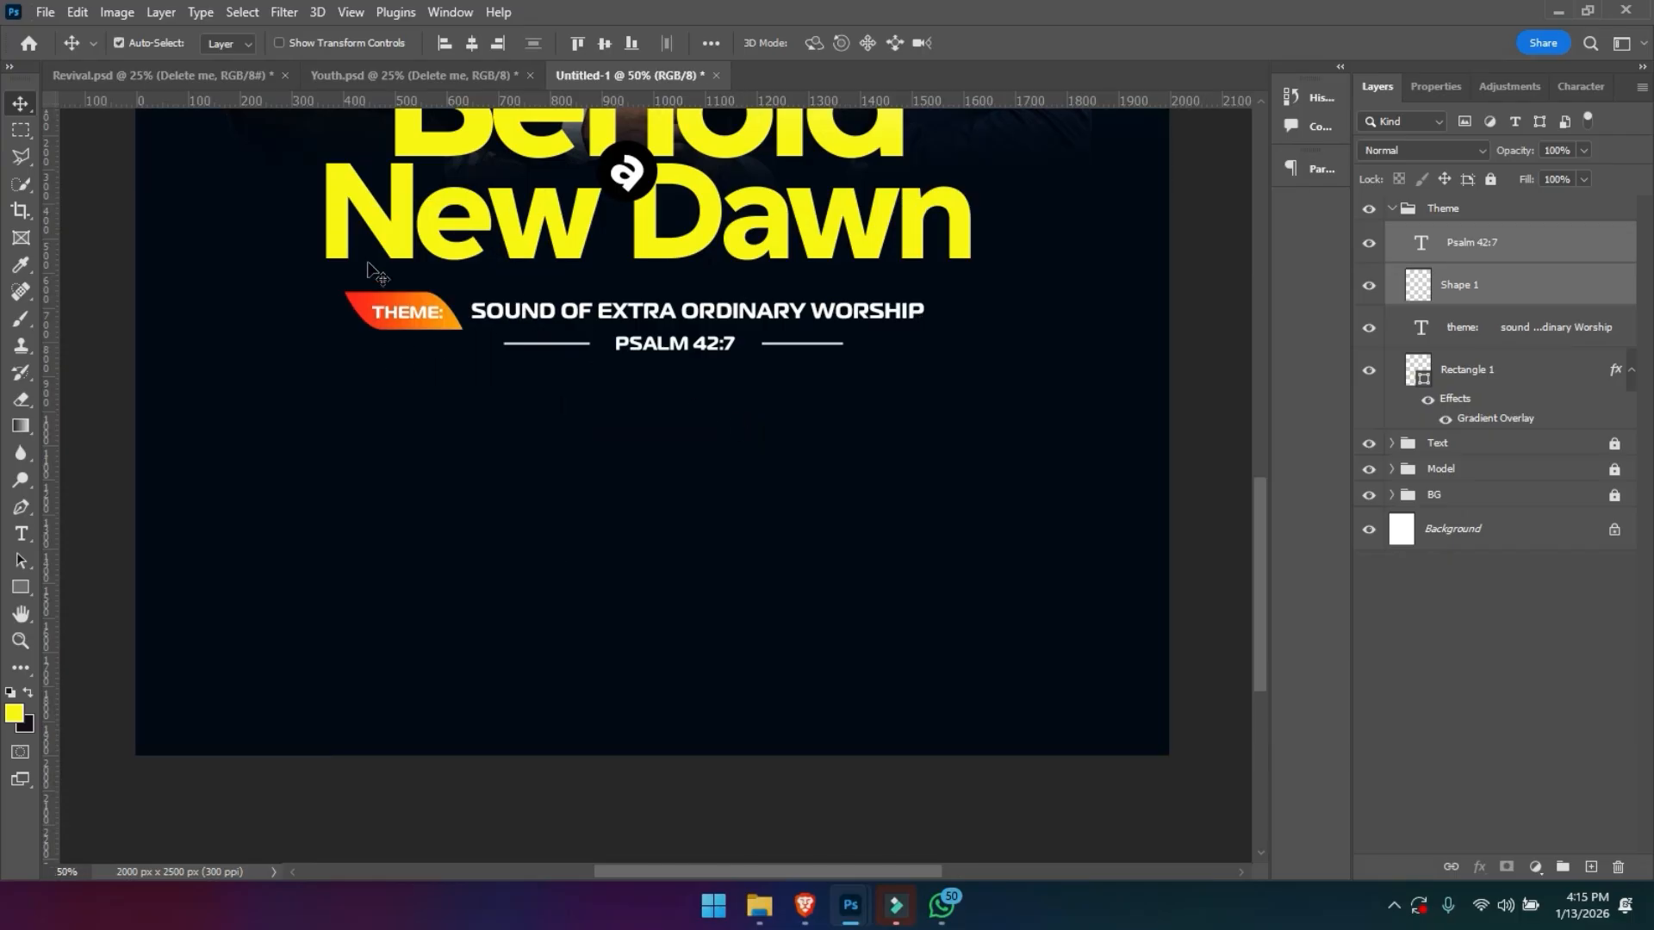
pyautogui.click(515, 465)
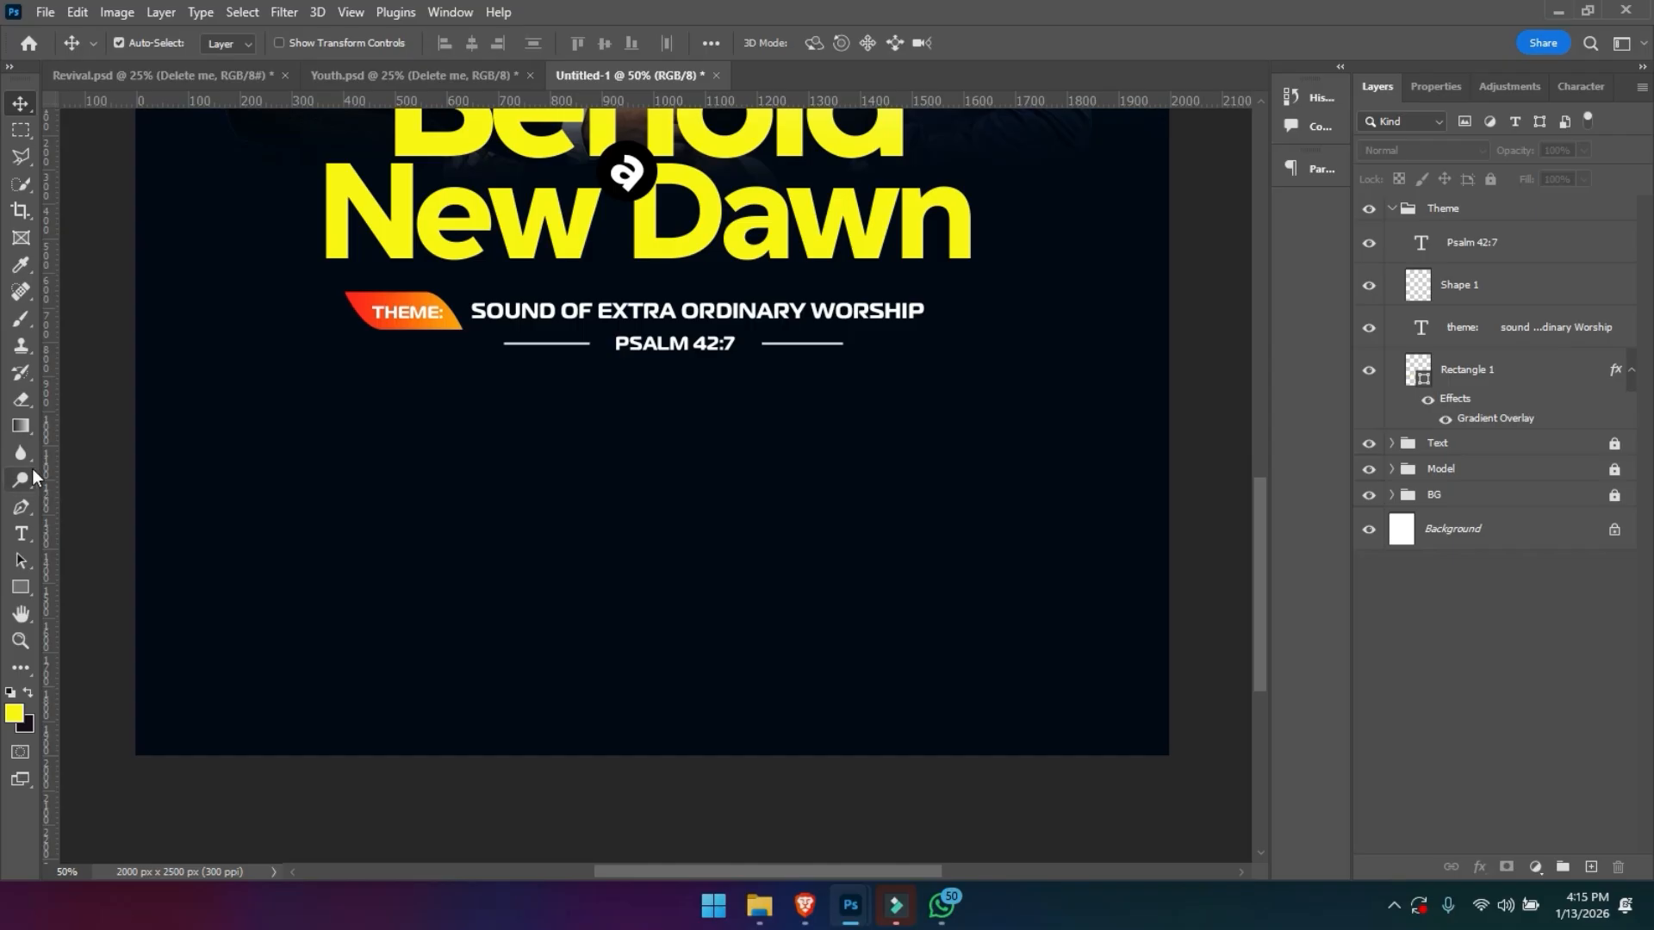
pyautogui.click(1392, 209)
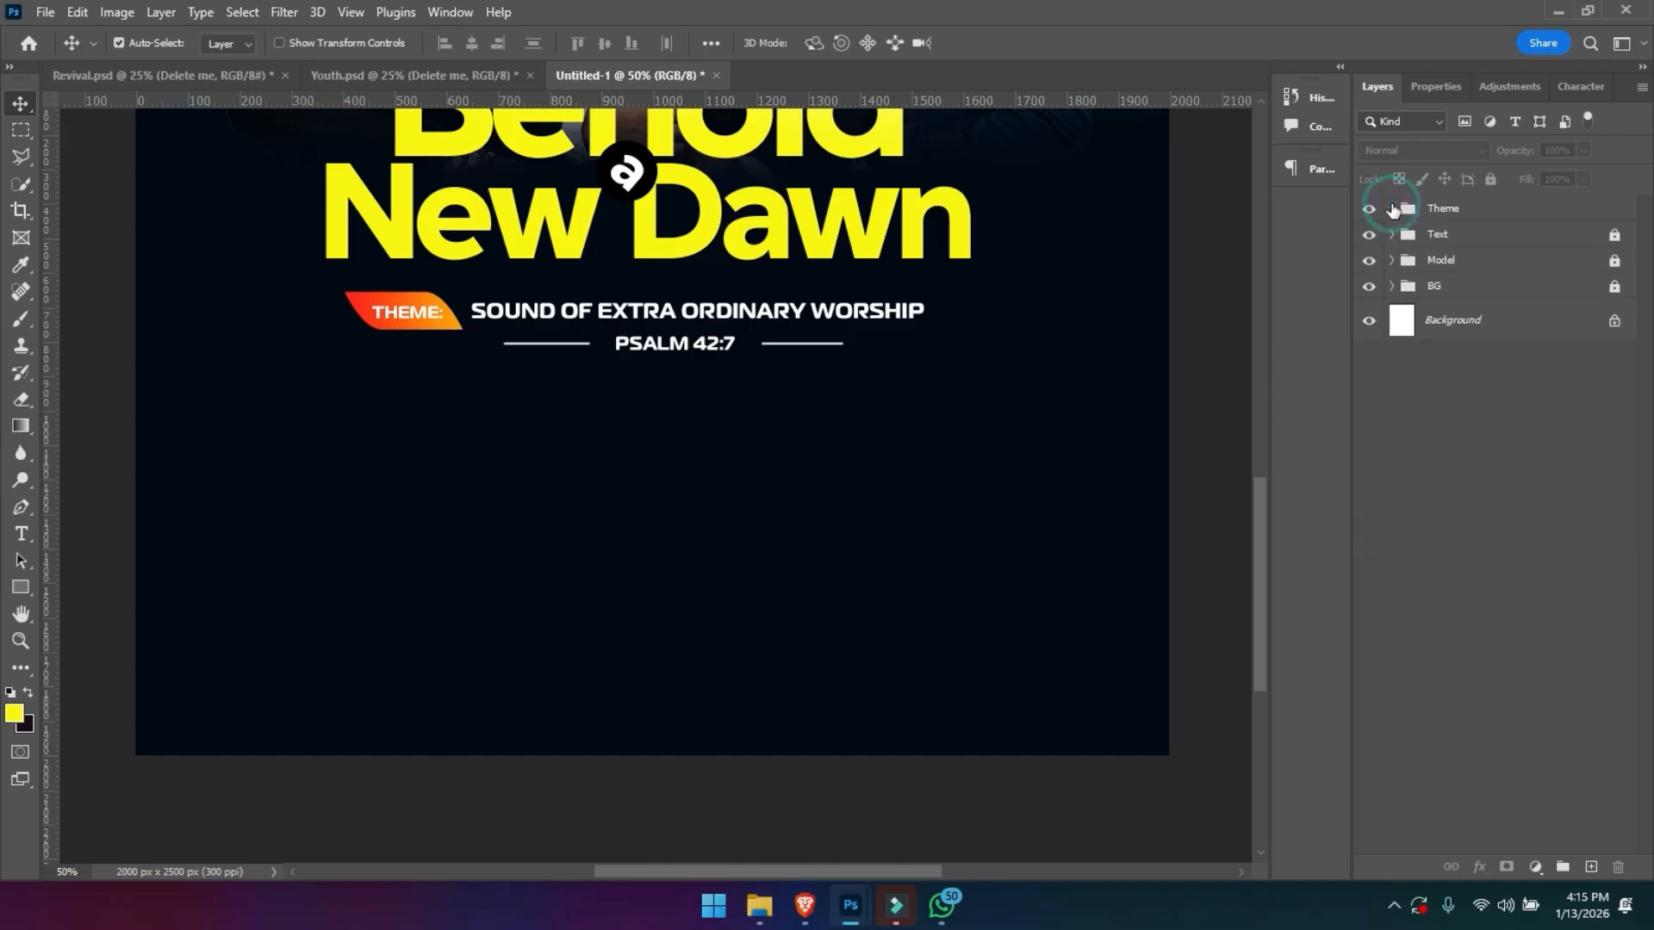
pyautogui.click(1474, 205)
pyautogui.click(1490, 180)
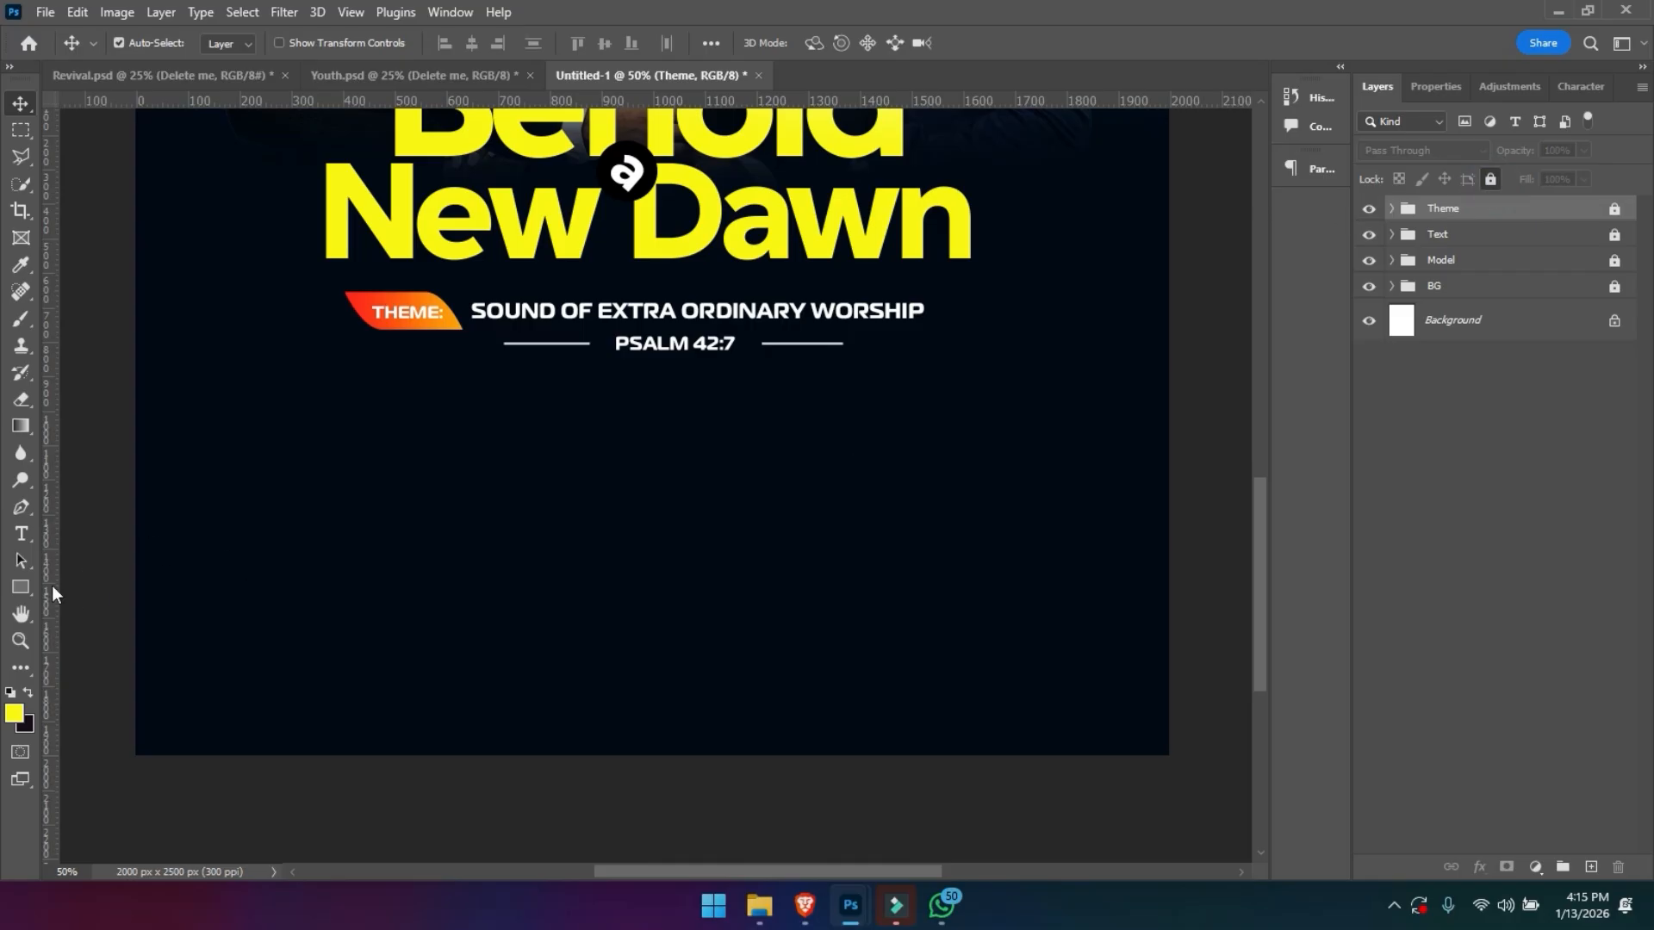
# - Draw a rectangle about 1136 × 160 px below the Psalm 42:7 line and fill it with yellow
pyautogui.click(25, 587)
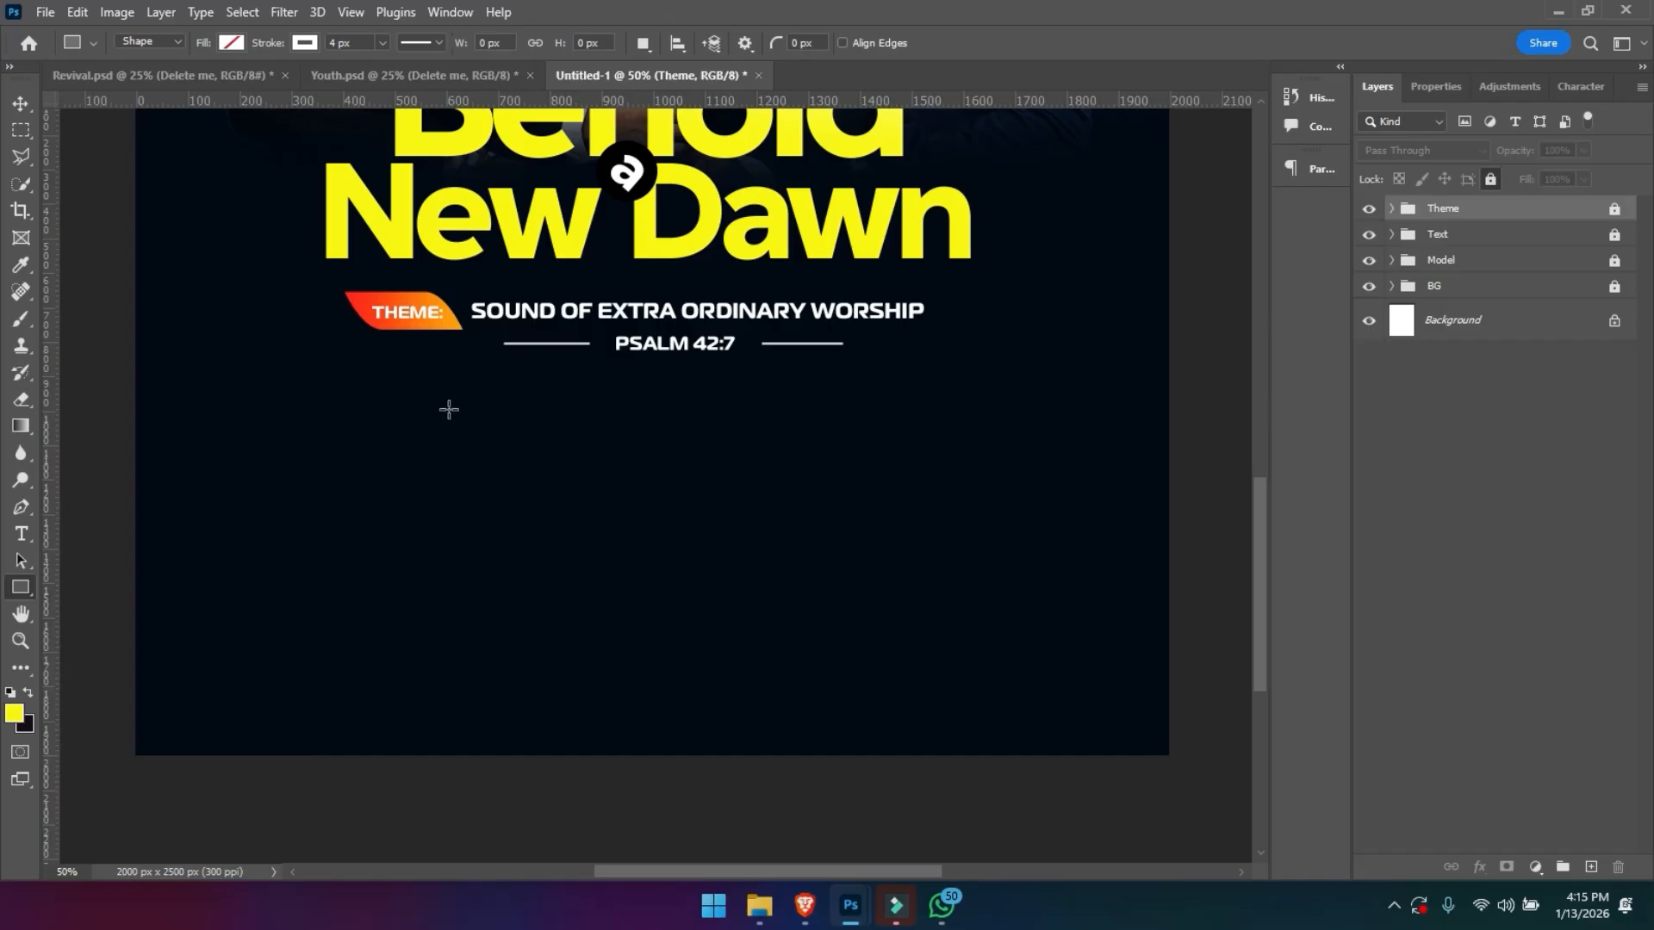
pyautogui.moveTo(352, 397); pyautogui.dragTo(937, 480)
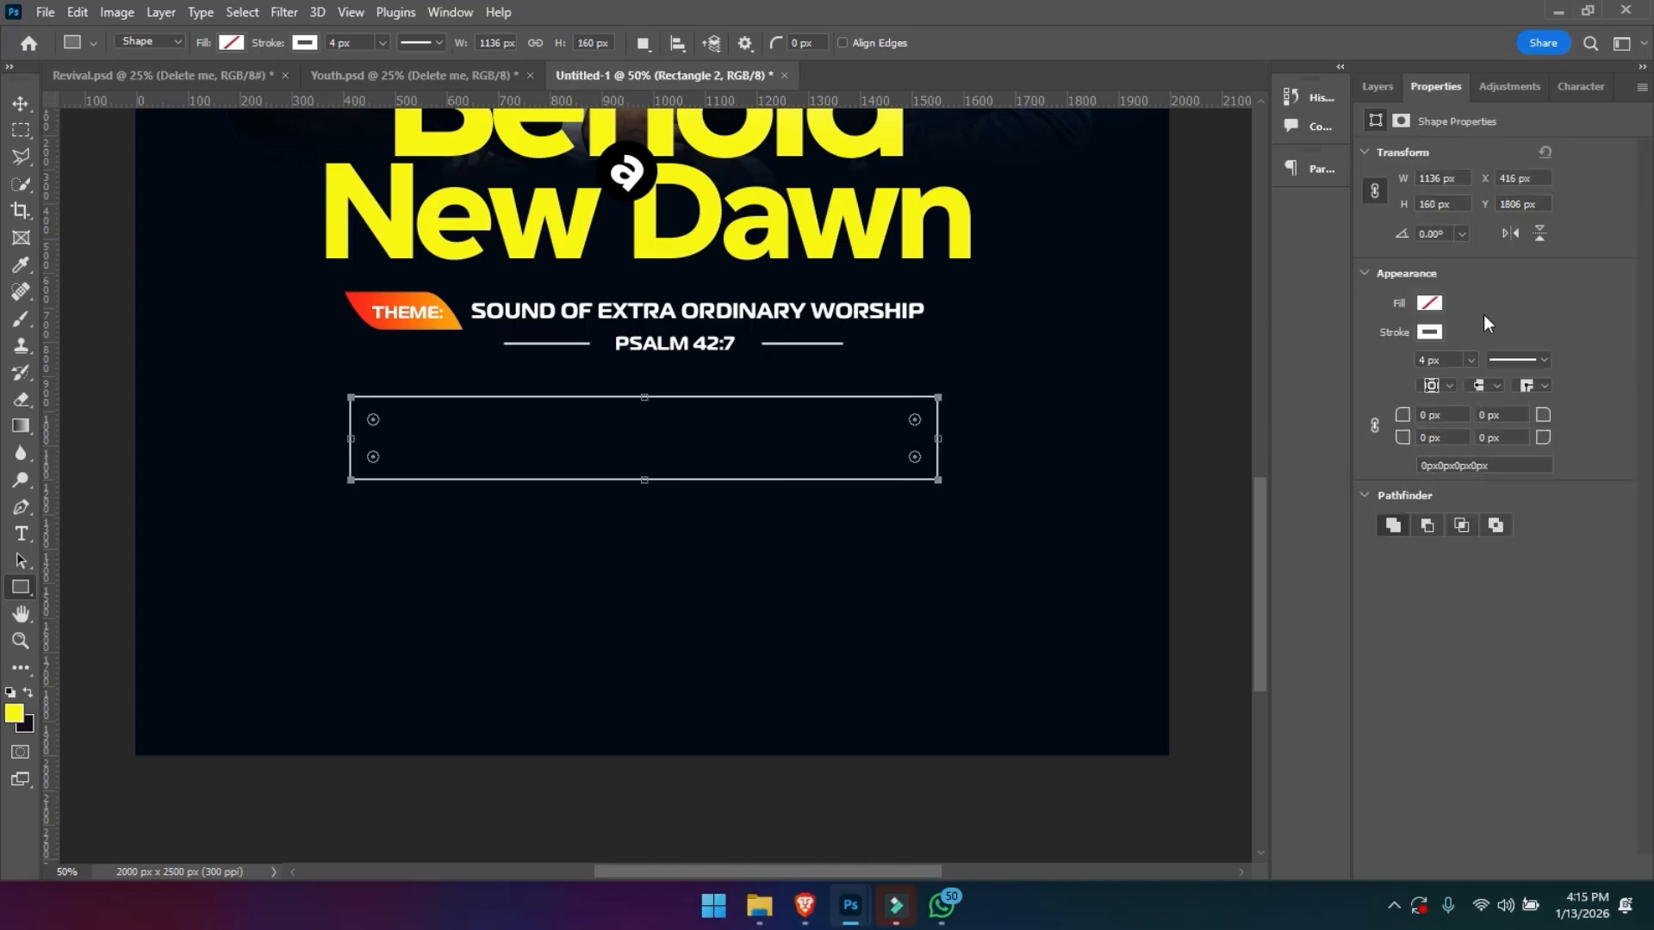
pyautogui.click(1428, 303)
pyautogui.click(1470, 413)
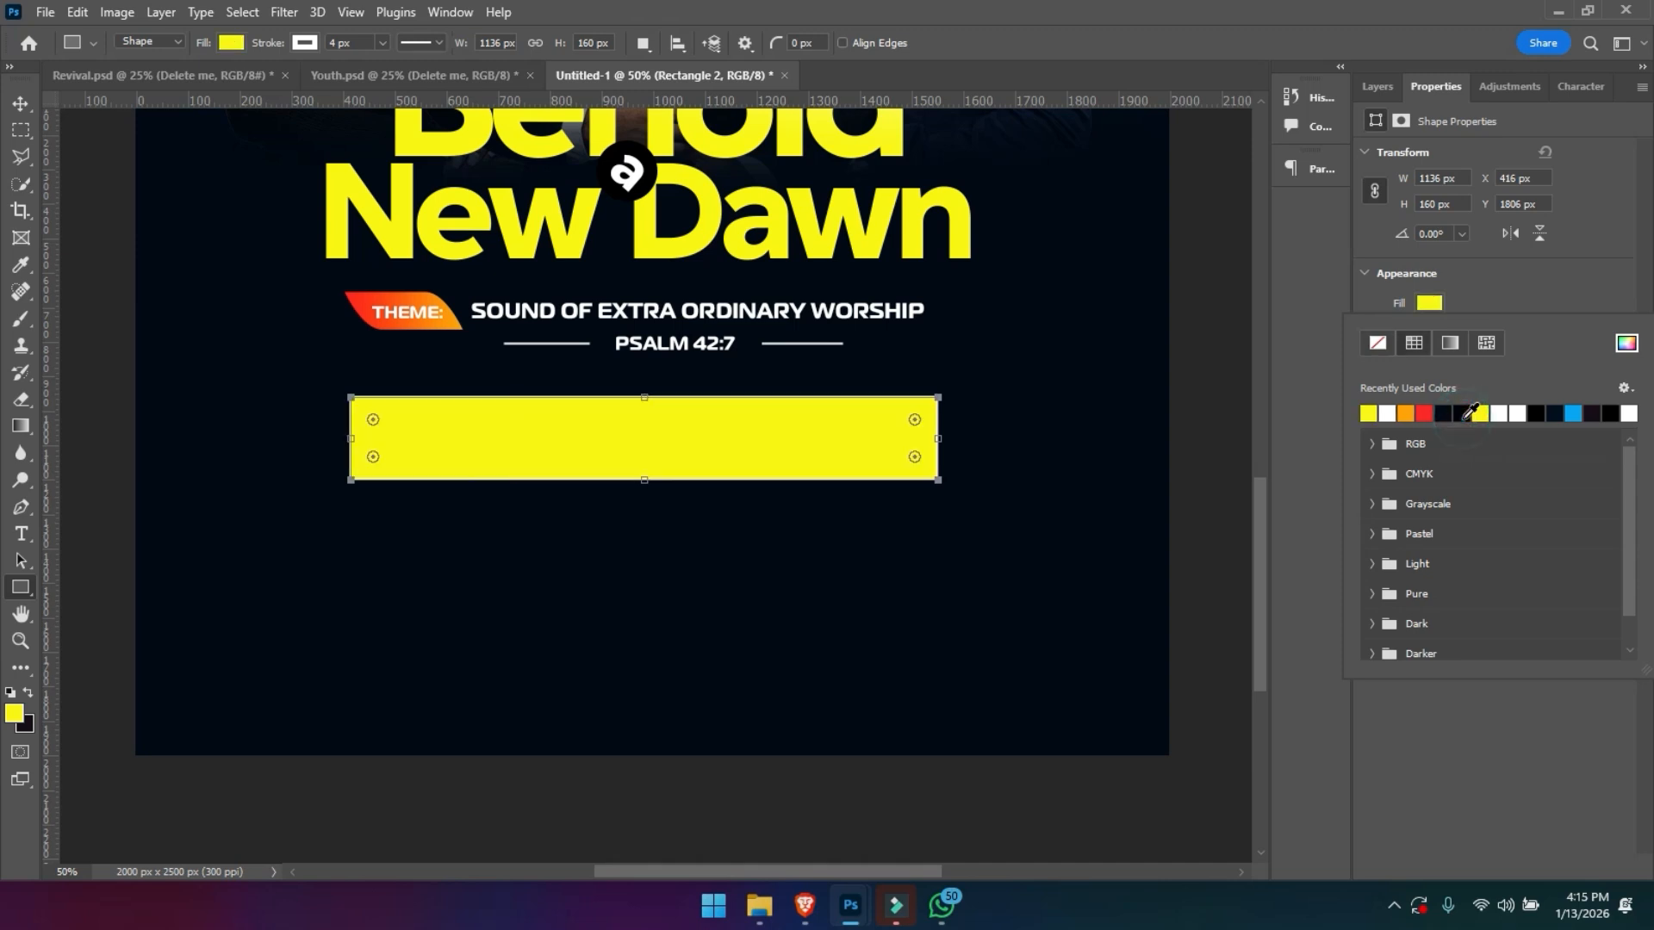
pyautogui.click(1475, 307)
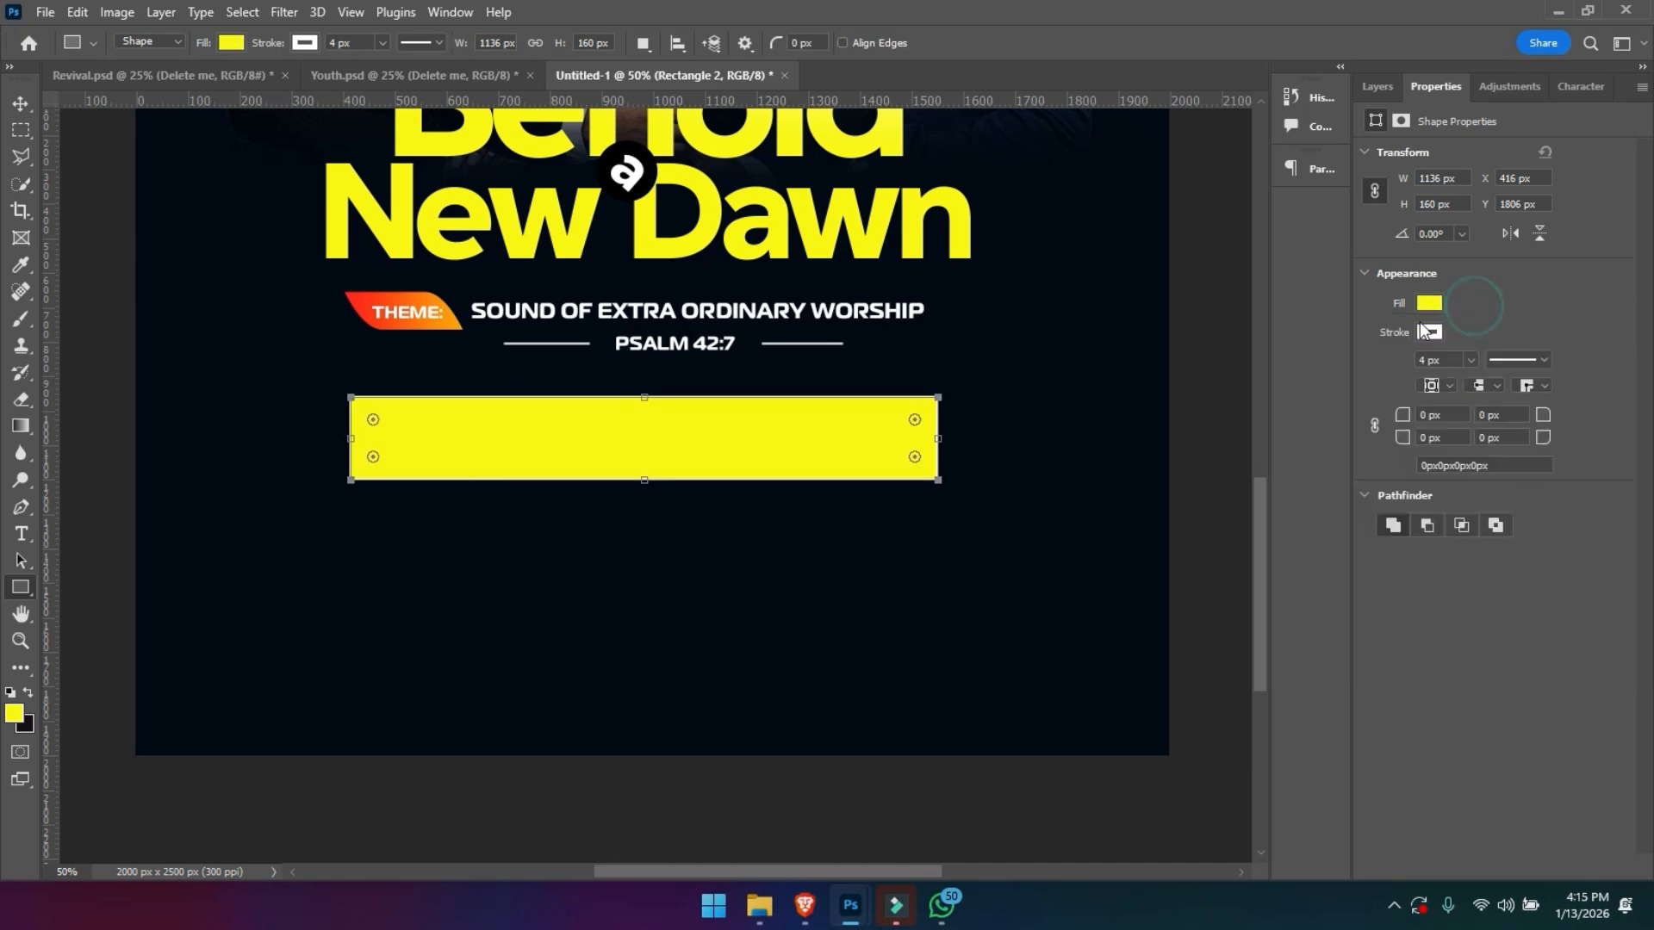
# - Remove the yellow rectangle's stroke and round all its corners to 25 px
pyautogui.click(1427, 333)
pyautogui.click(1378, 371)
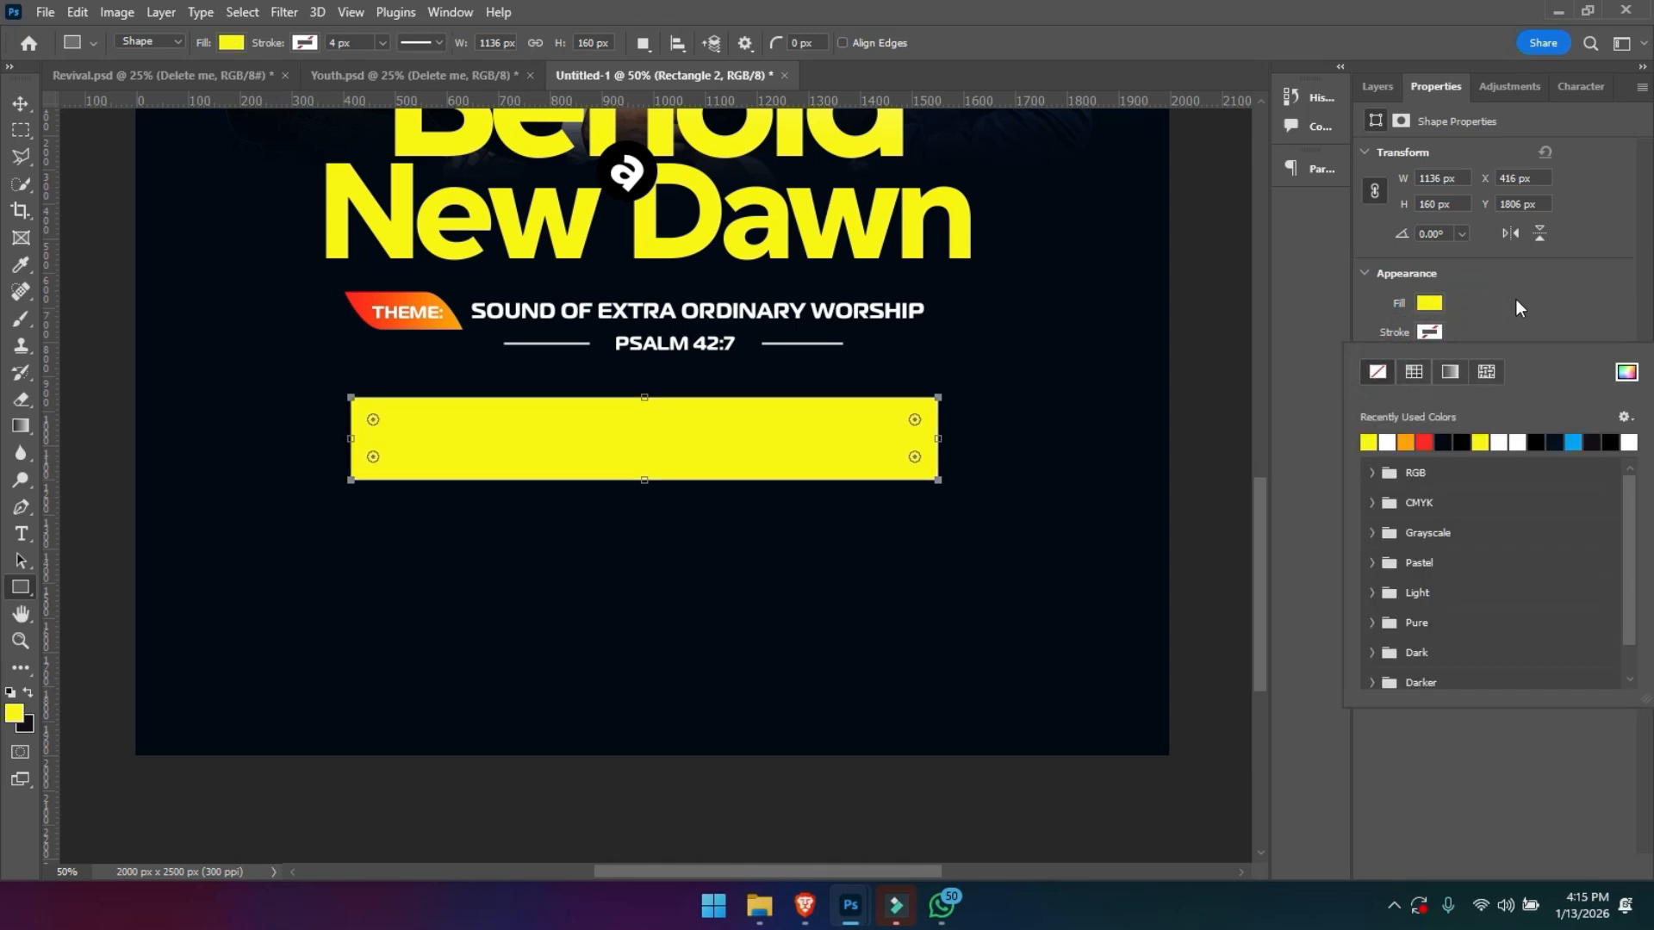
pyautogui.click(1514, 313)
pyautogui.click(1380, 424)
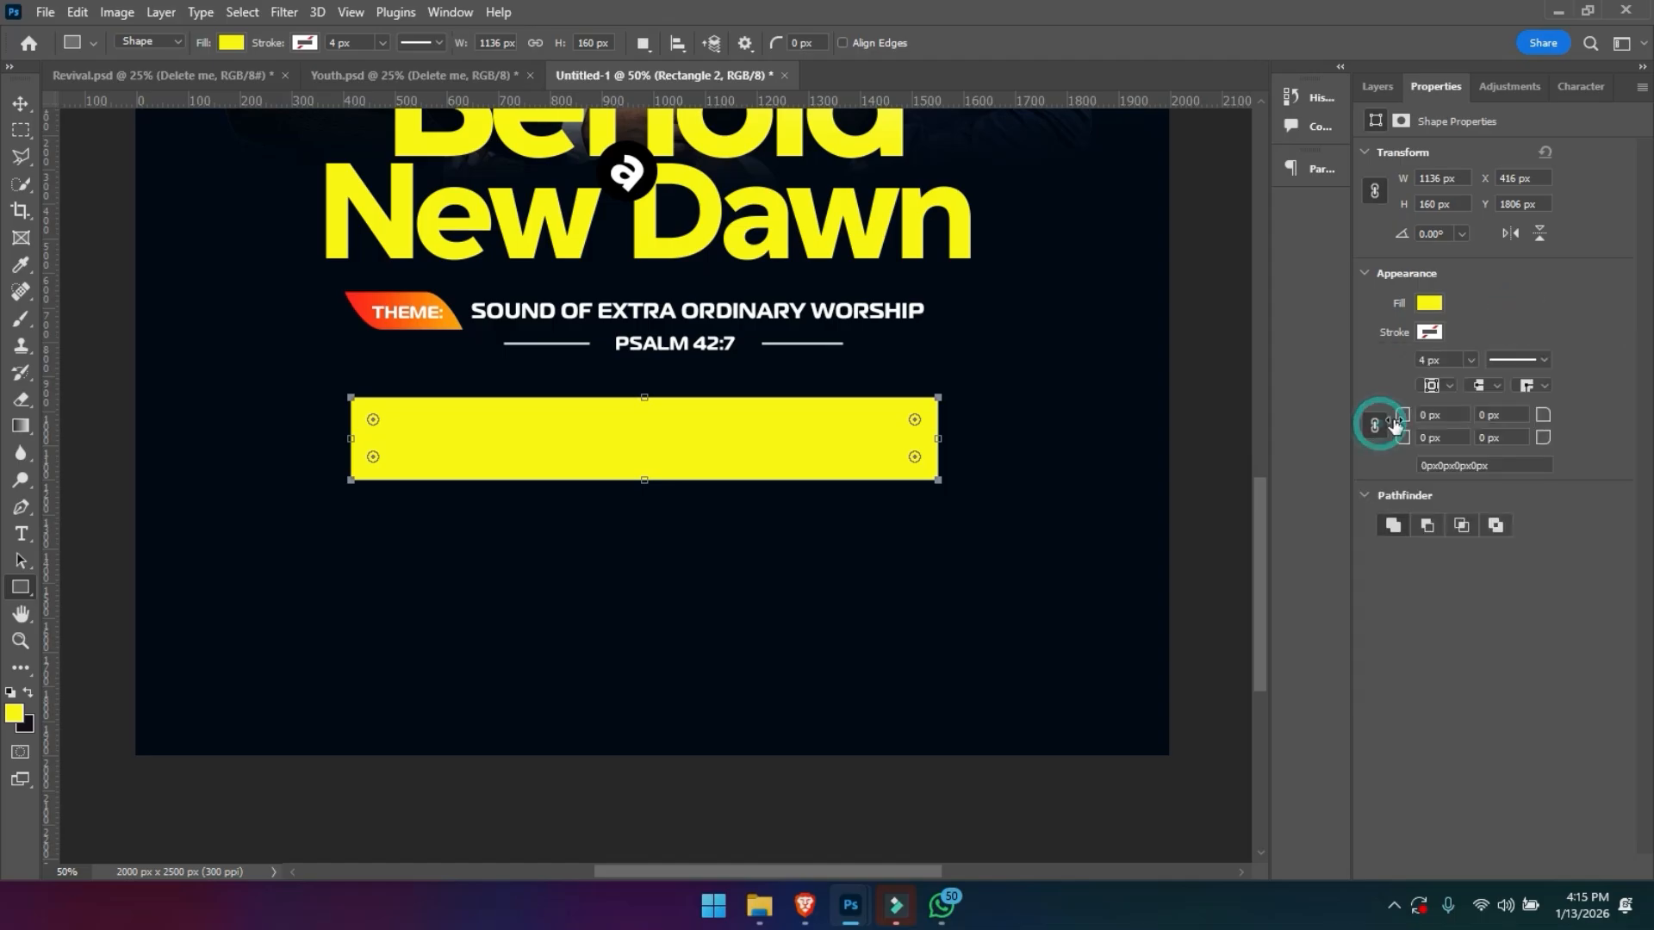
pyautogui.moveTo(1399, 420); pyautogui.dragTo(1426, 419)
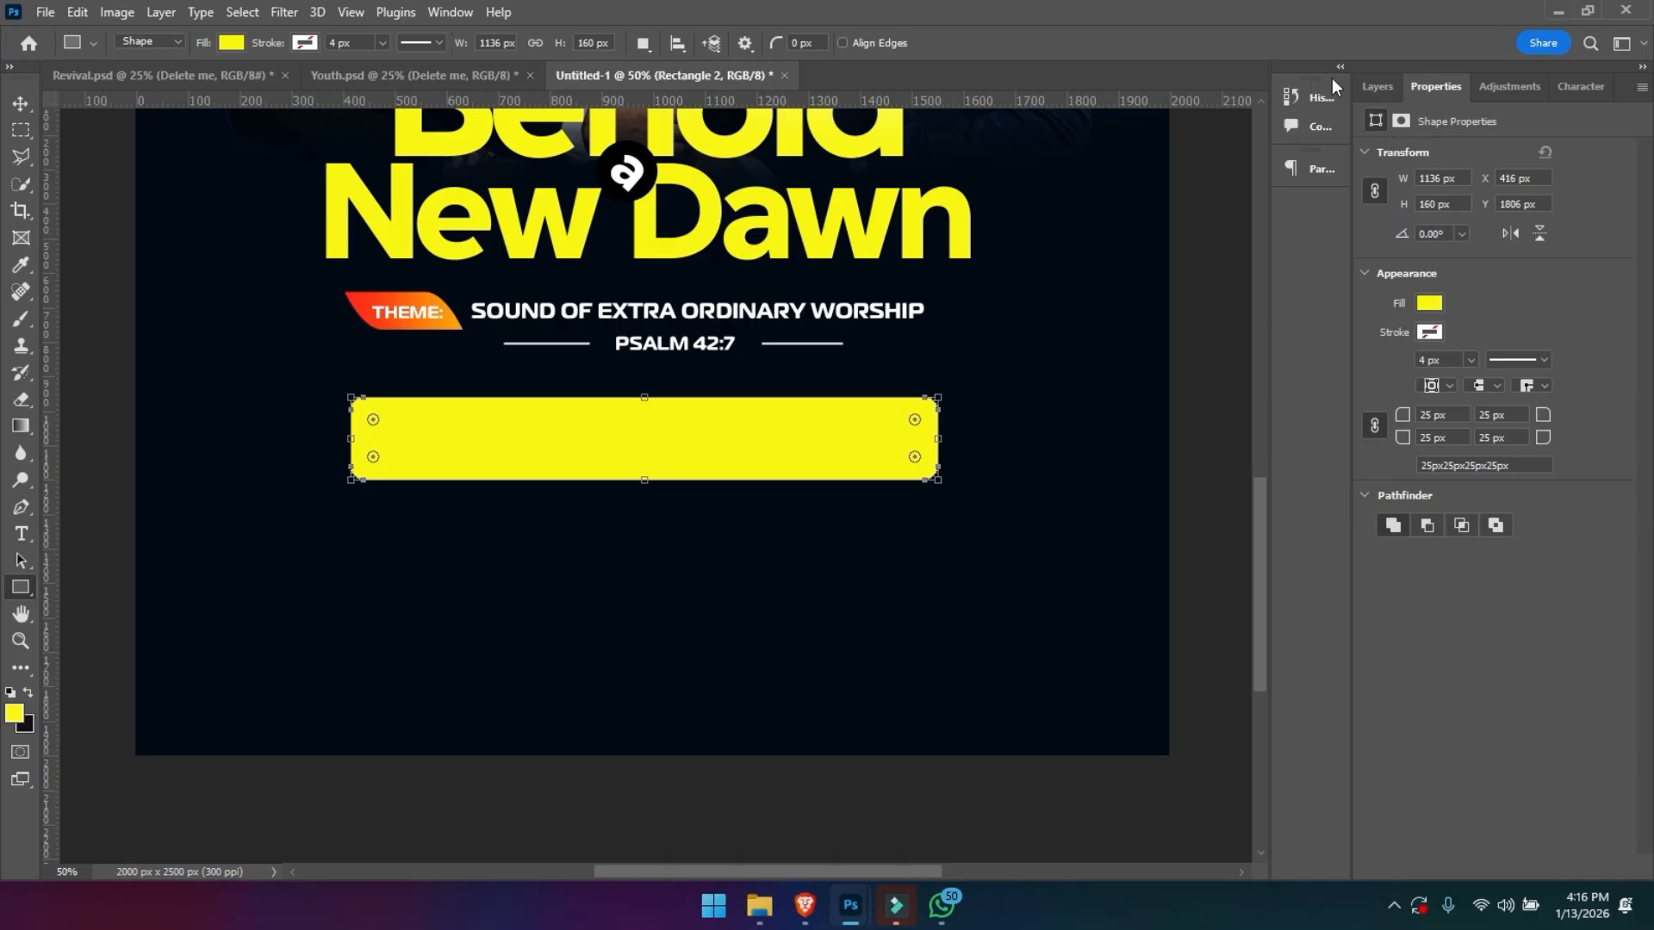
pyautogui.click(1374, 85)
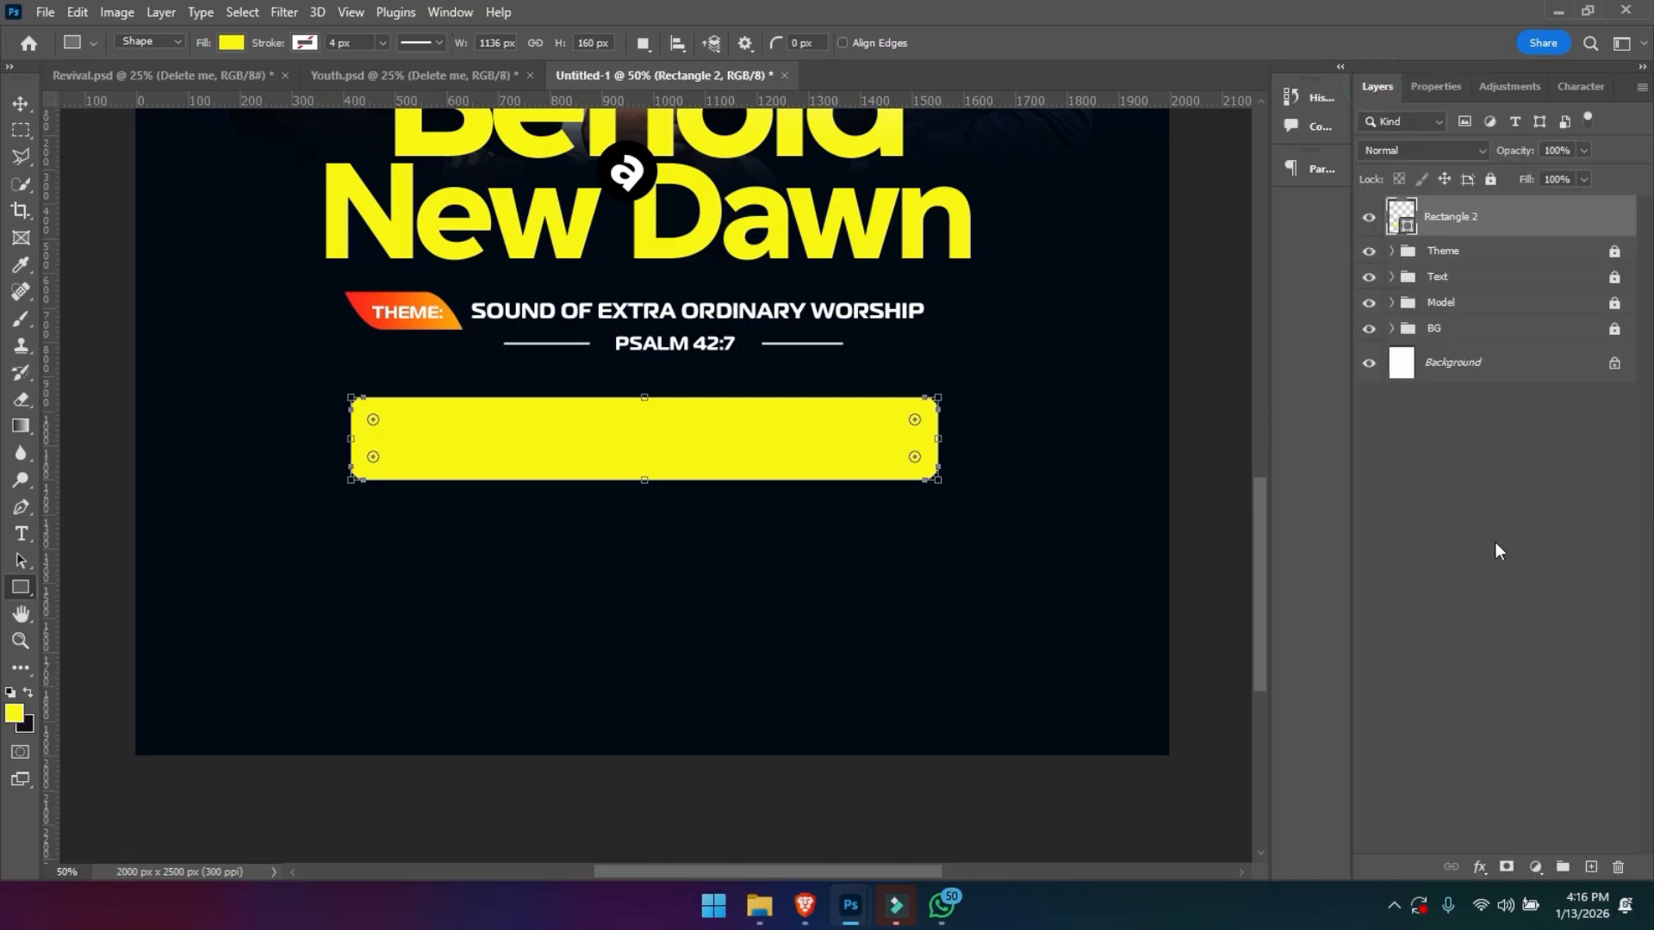
# - Add a new layer clipped to the yellow rectangle and set the foreground colour to white (ffffff)
pyautogui.click(1590, 868)
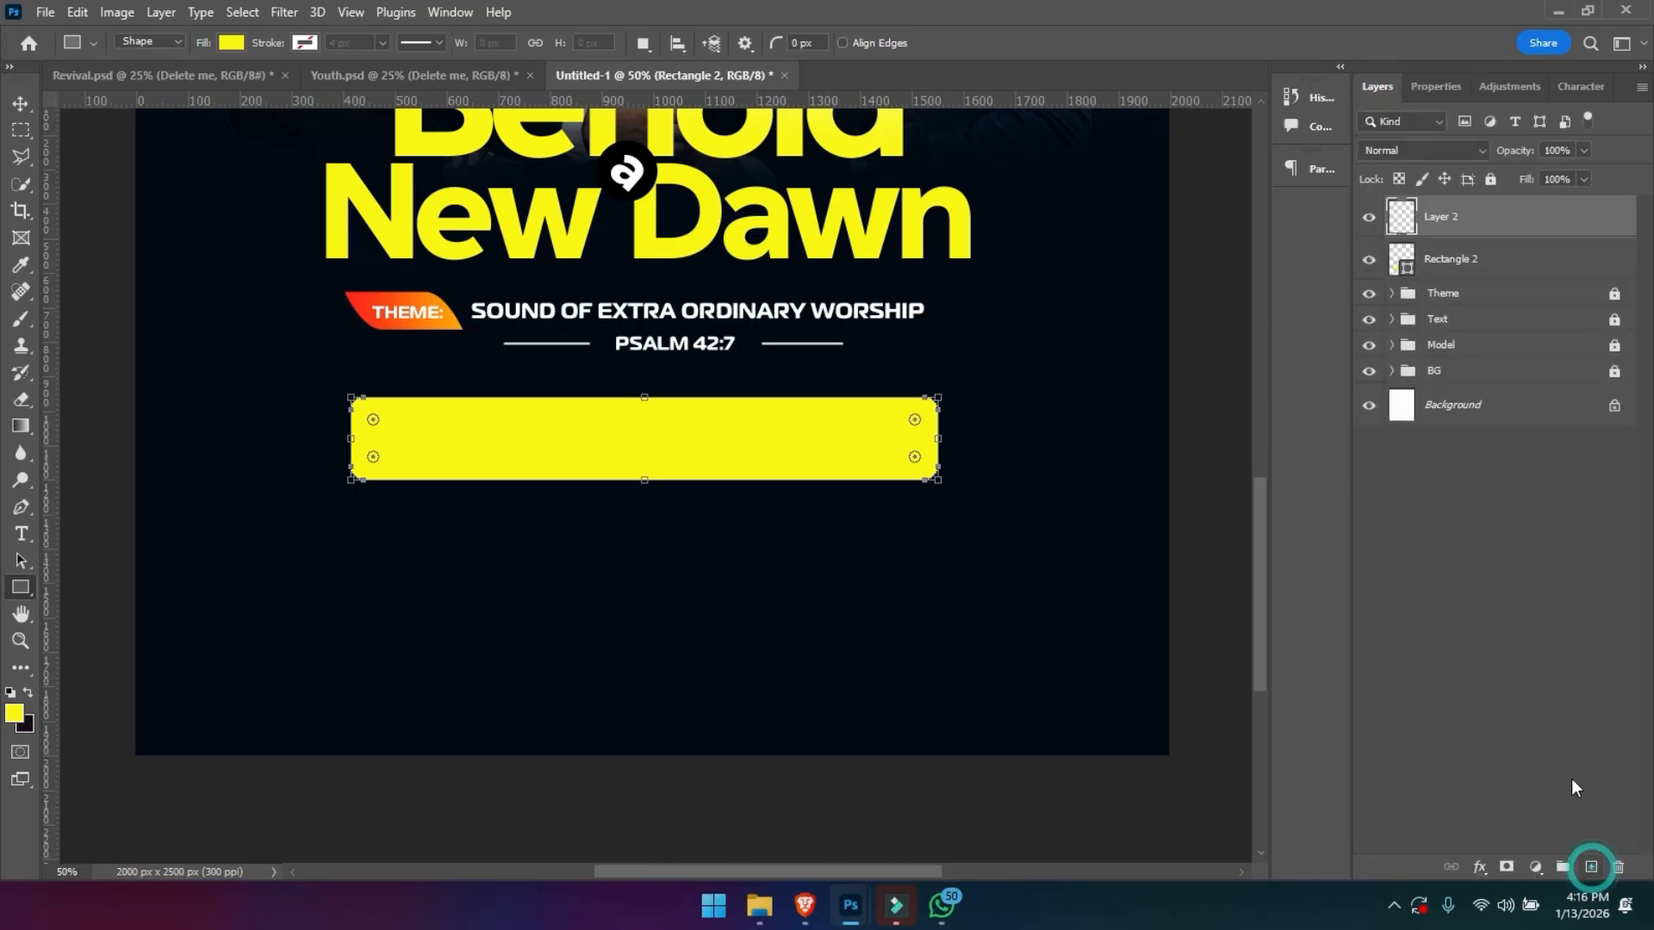
pyautogui.keyDown('alt'); pyautogui.click(1460, 235); pyautogui.keyUp('alt')
pyautogui.press('g')
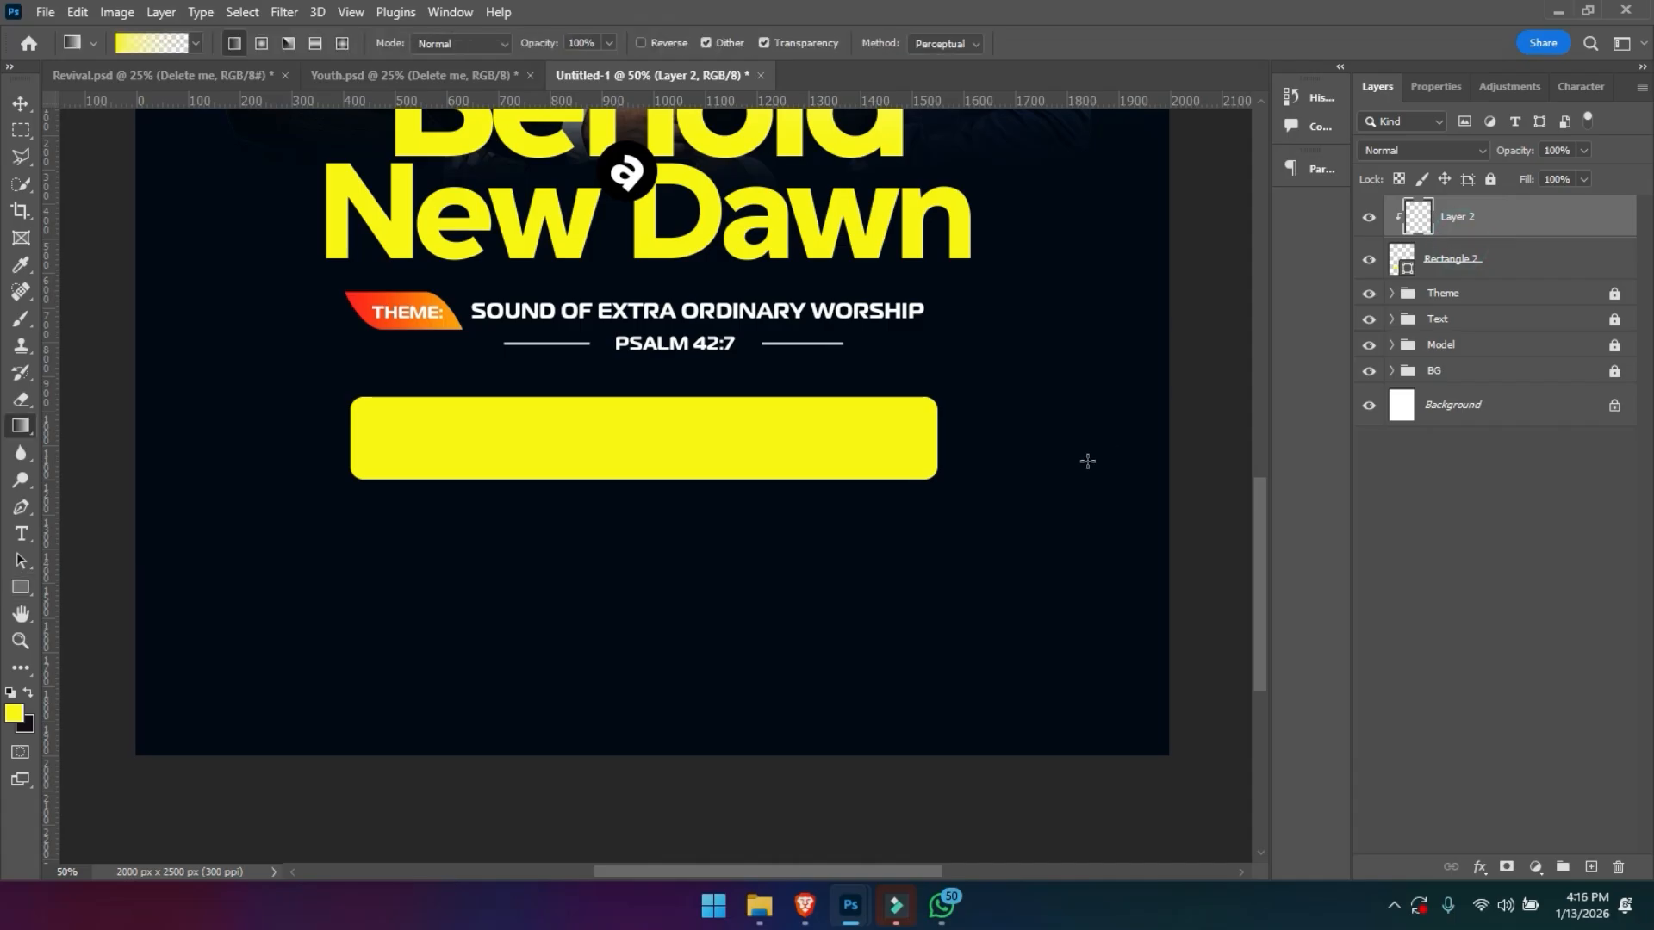
pyautogui.click(19, 714)
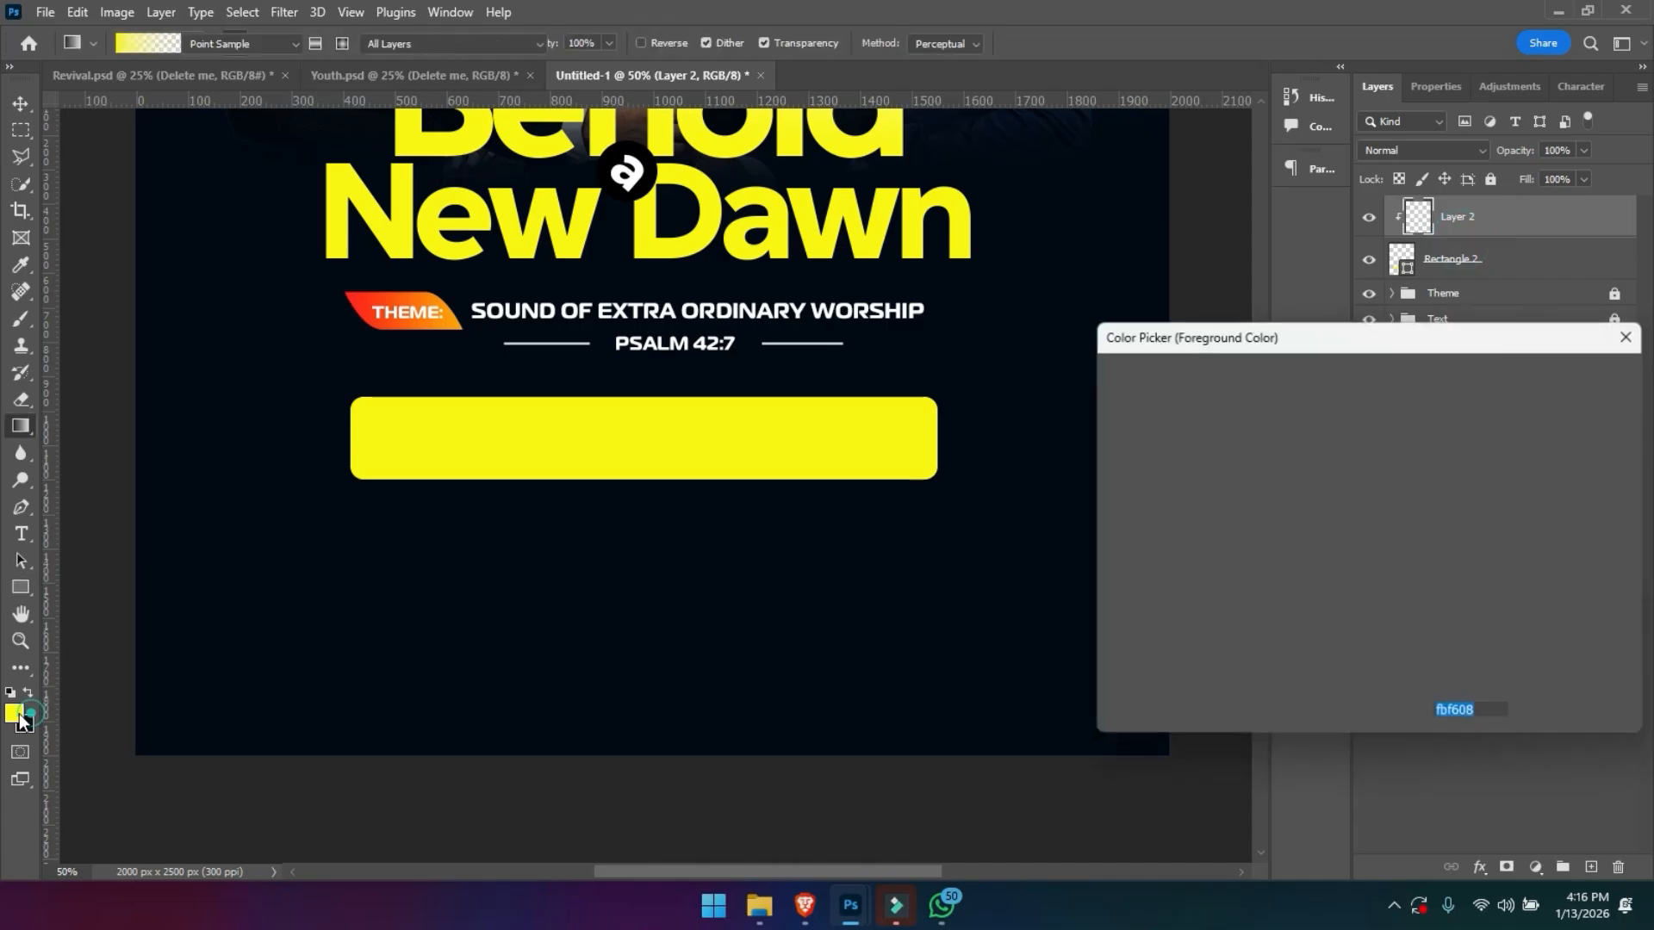
pyautogui.write('ffffff')
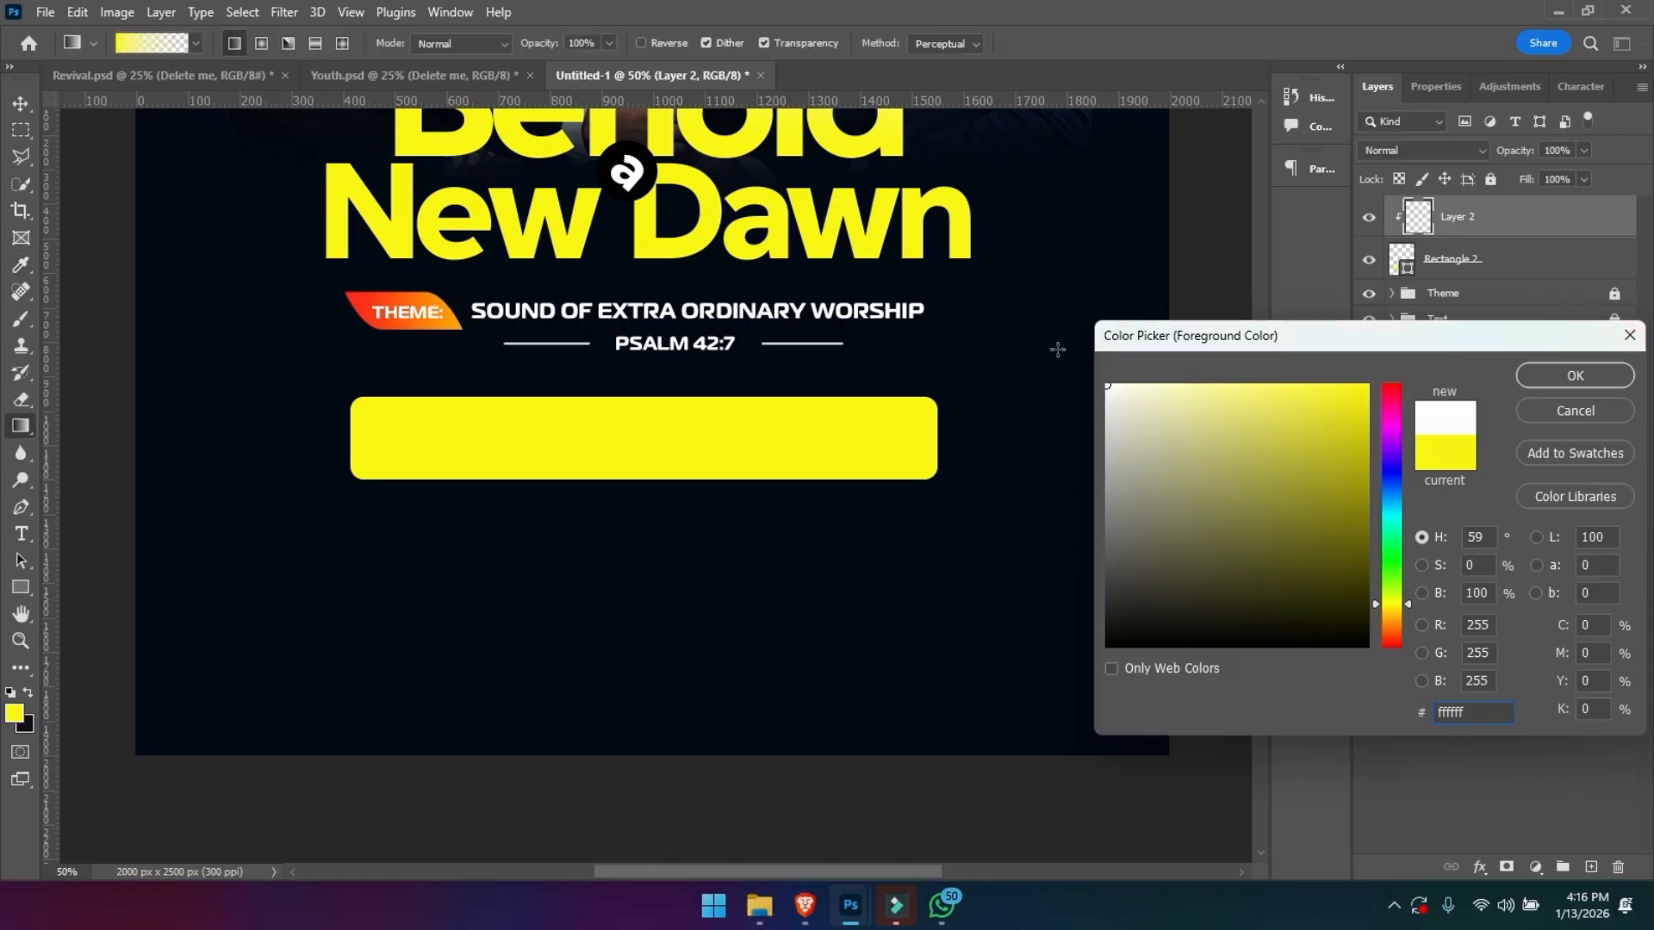
pyautogui.press('Return')
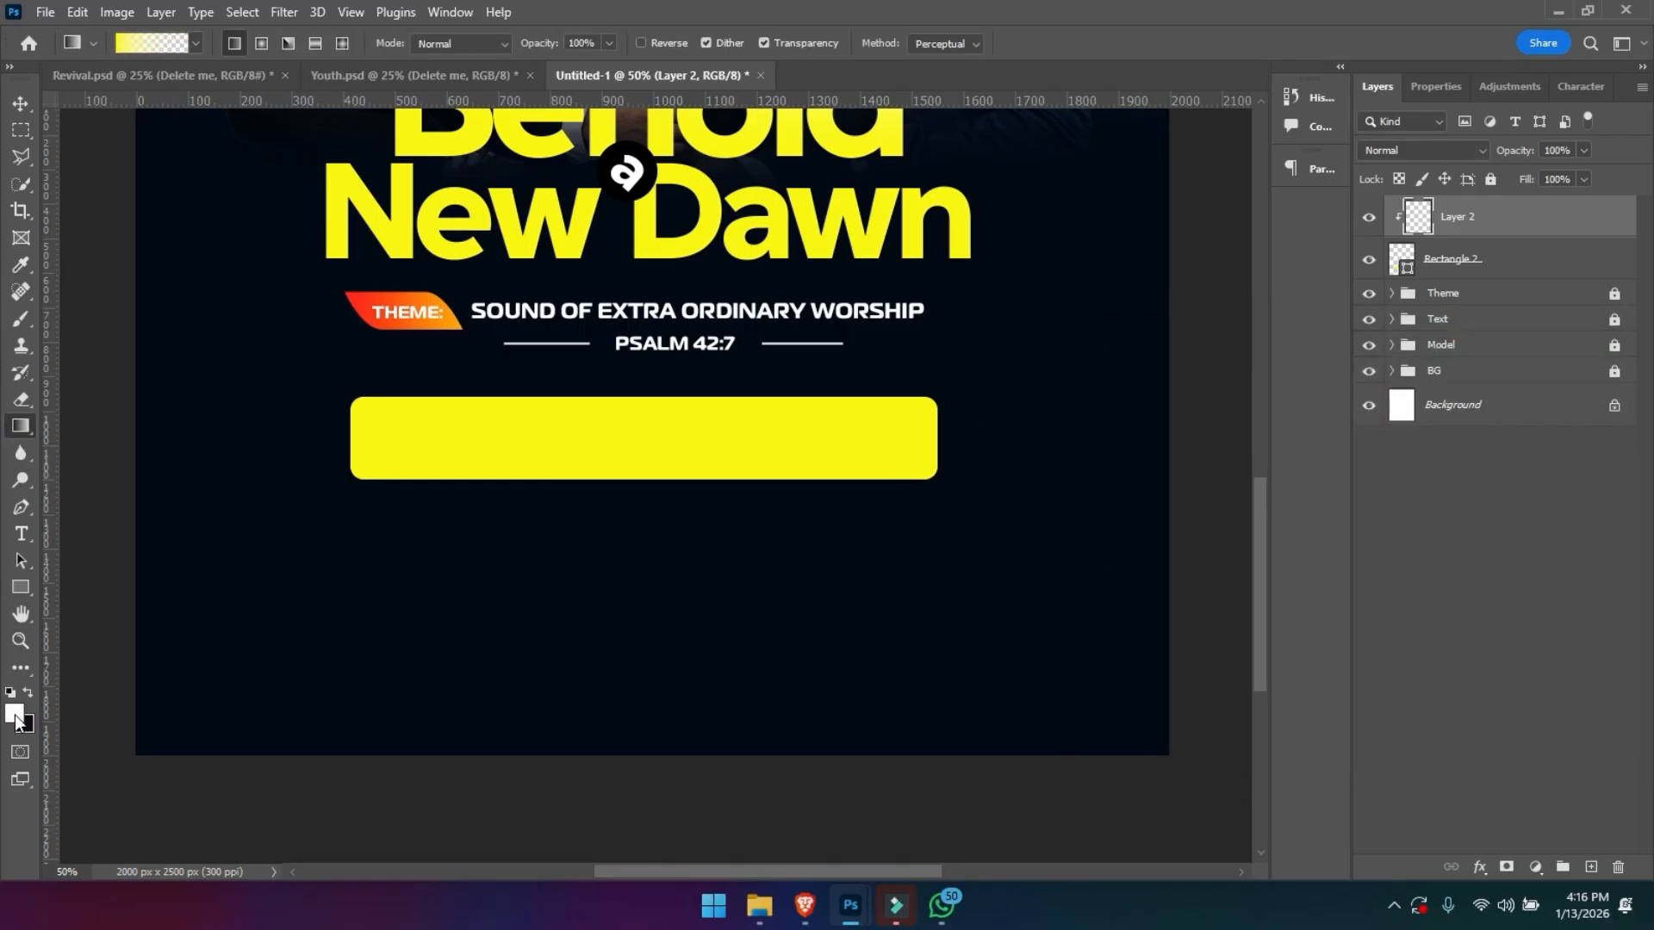
# - Try gradient fills from the yellow rectangle's right end towards its middle on the clipped layer
pyautogui.moveTo(972, 439); pyautogui.dragTo(629, 438)
pyautogui.moveTo(949, 435); pyautogui.dragTo(648, 449)
pyautogui.moveTo(947, 435); pyautogui.dragTo(763, 449)
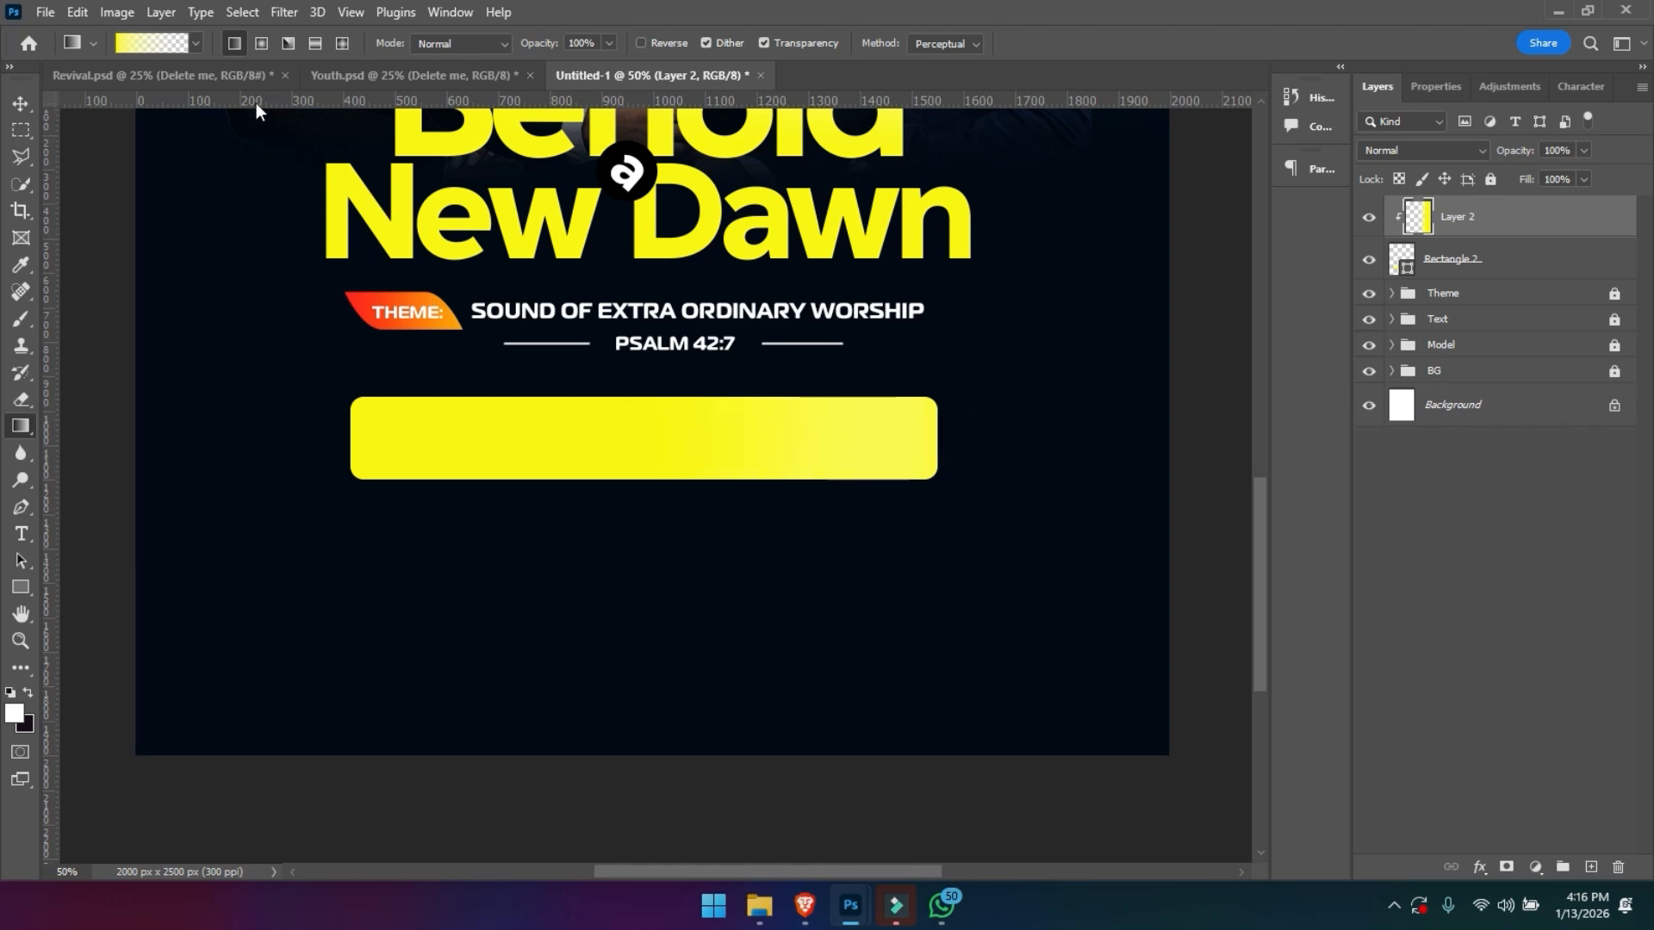
pyautogui.click(197, 42)
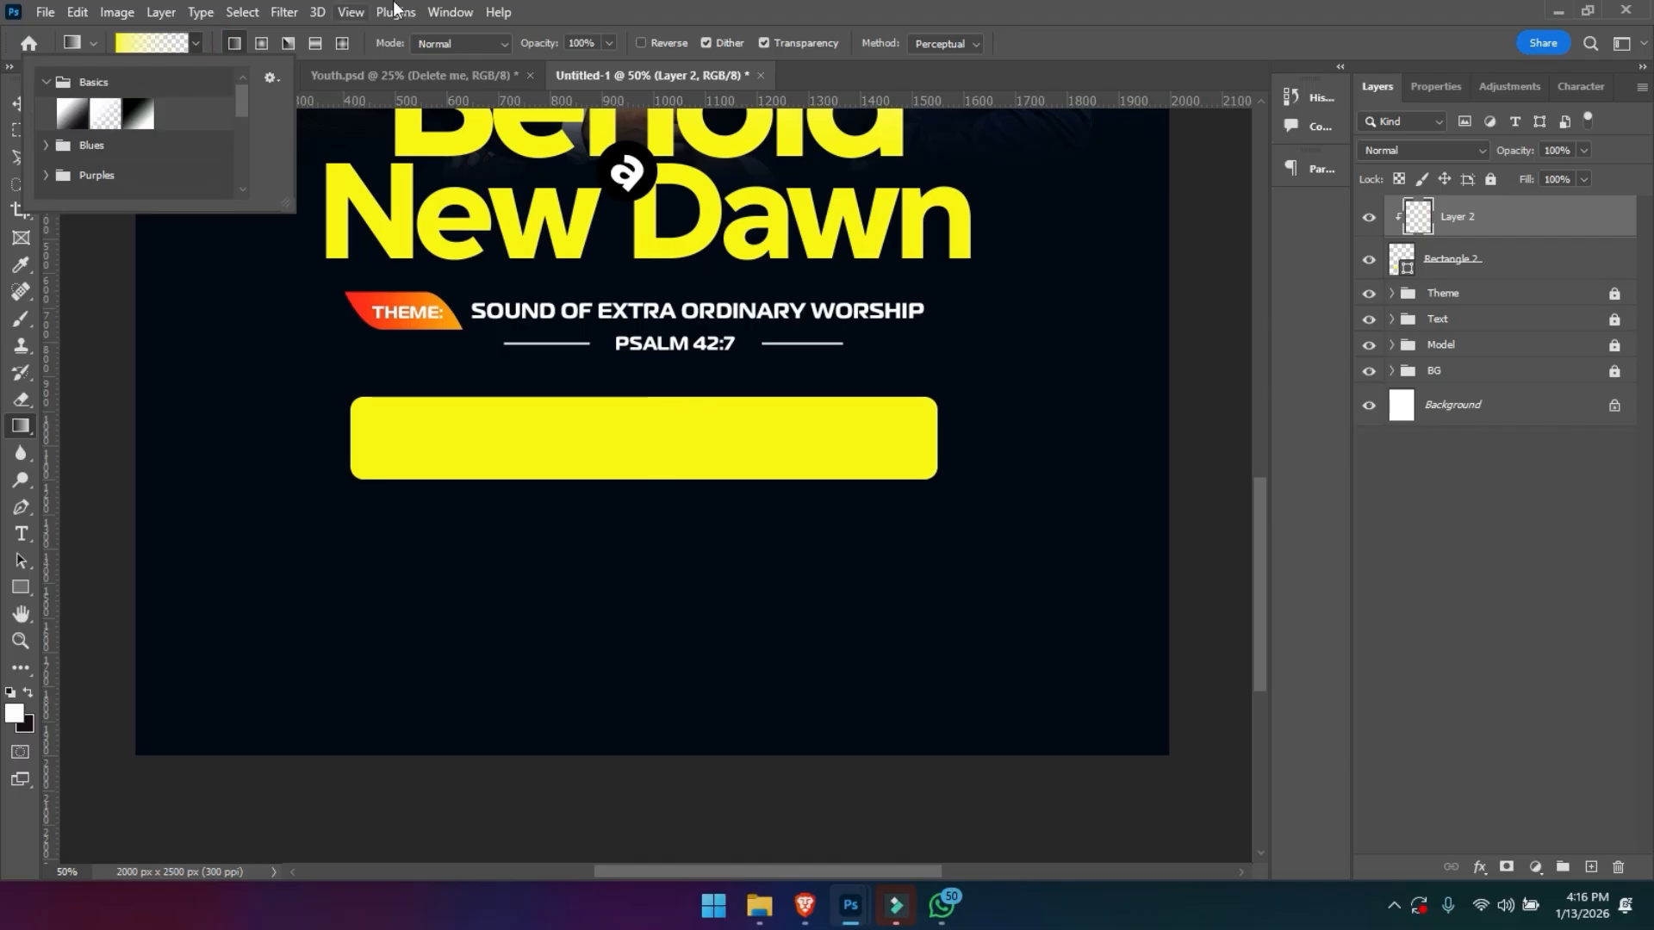
pyautogui.click(843, 8)
pyautogui.hotkey('ctrl', 'alt', 'g')
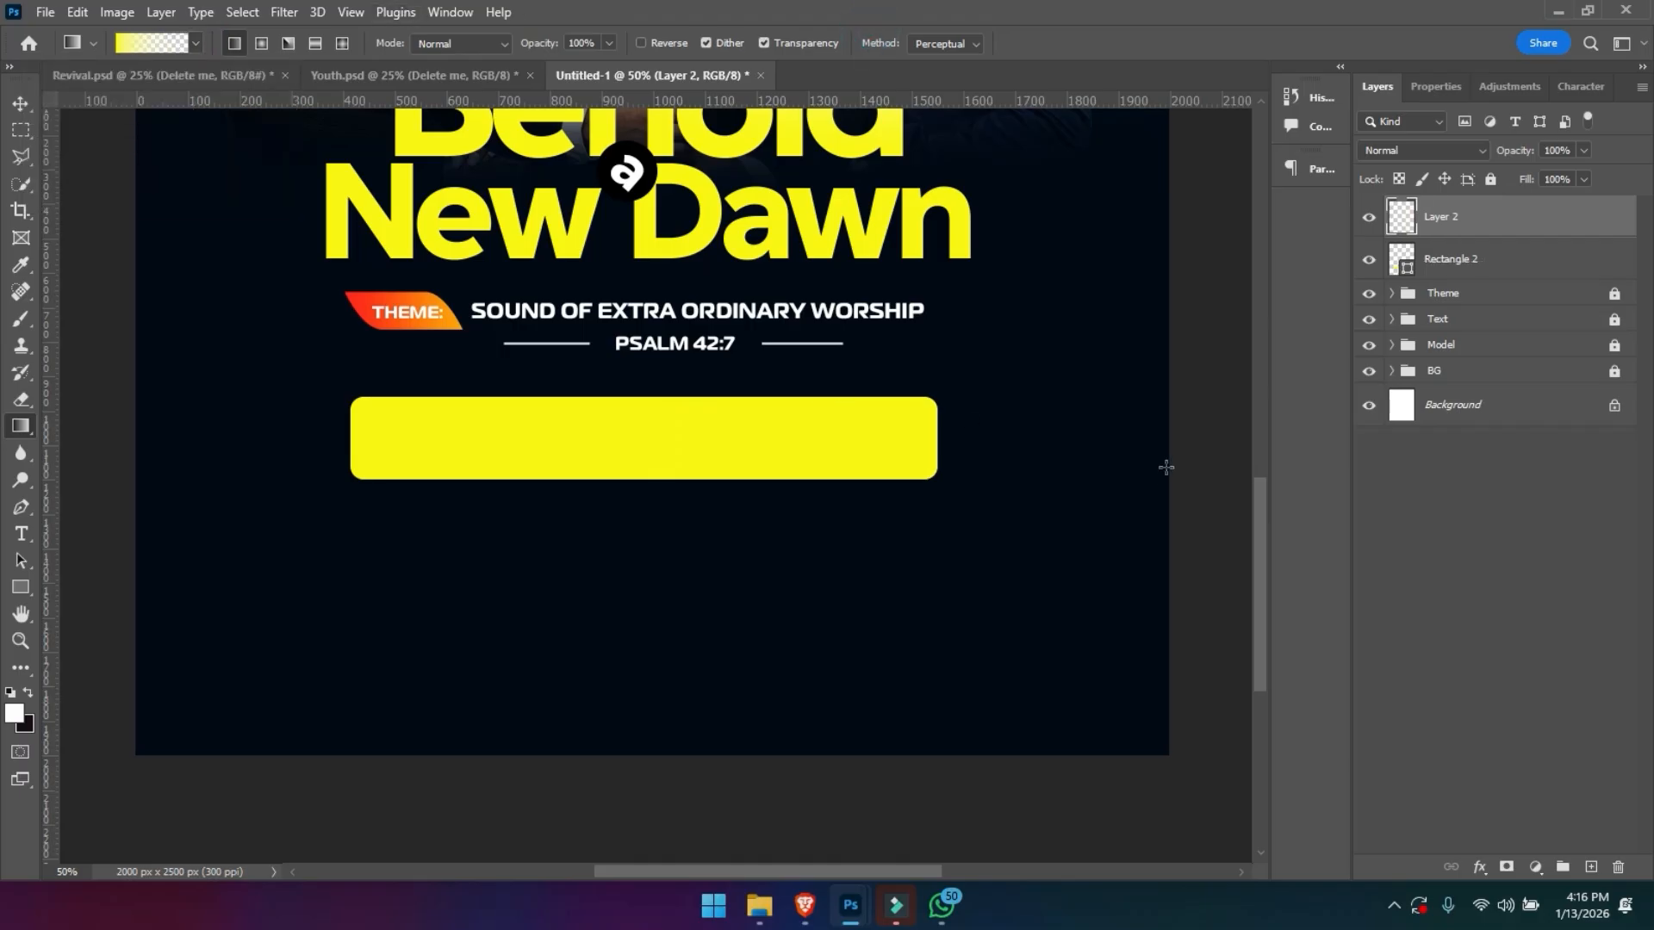
pyautogui.keyDown('alt'); pyautogui.click(1454, 227); pyautogui.keyUp('alt')
# - Set the brush size to 500 px and try a white stroke over the yellow rectangle's right end on the clipped layer
pyautogui.press('b')
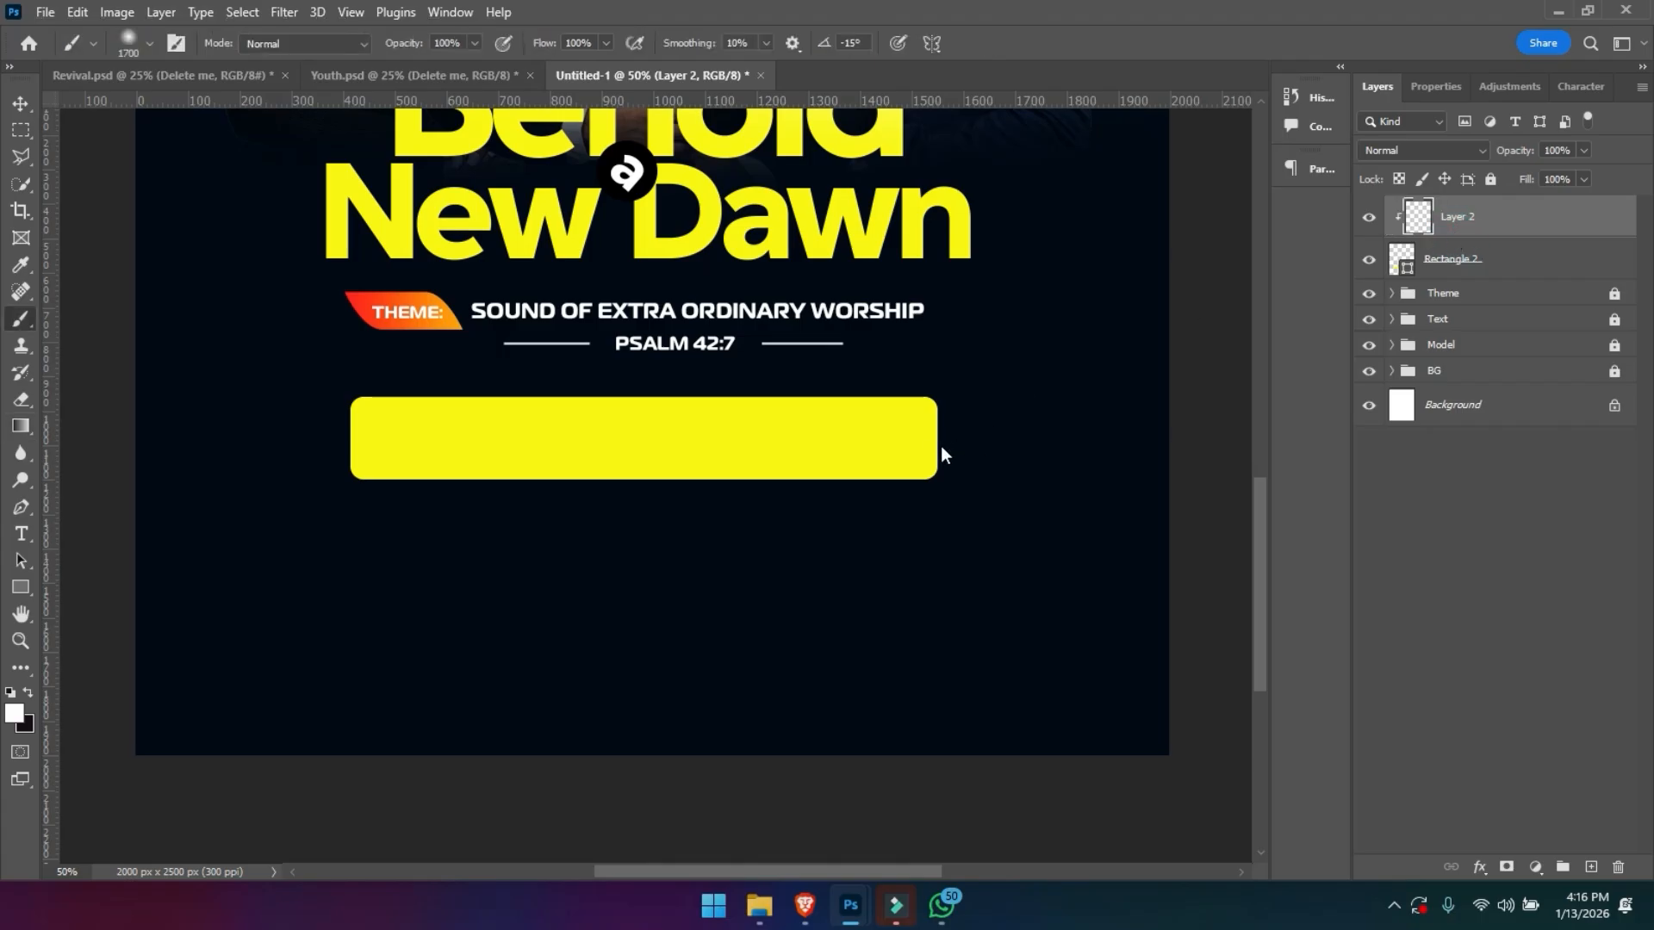
pyautogui.press('[')
pyautogui.press('[')
pyautogui.press('[')
pyautogui.press('[')
pyautogui.press('[')
pyautogui.press('[')
pyautogui.press('[')
pyautogui.press('[')
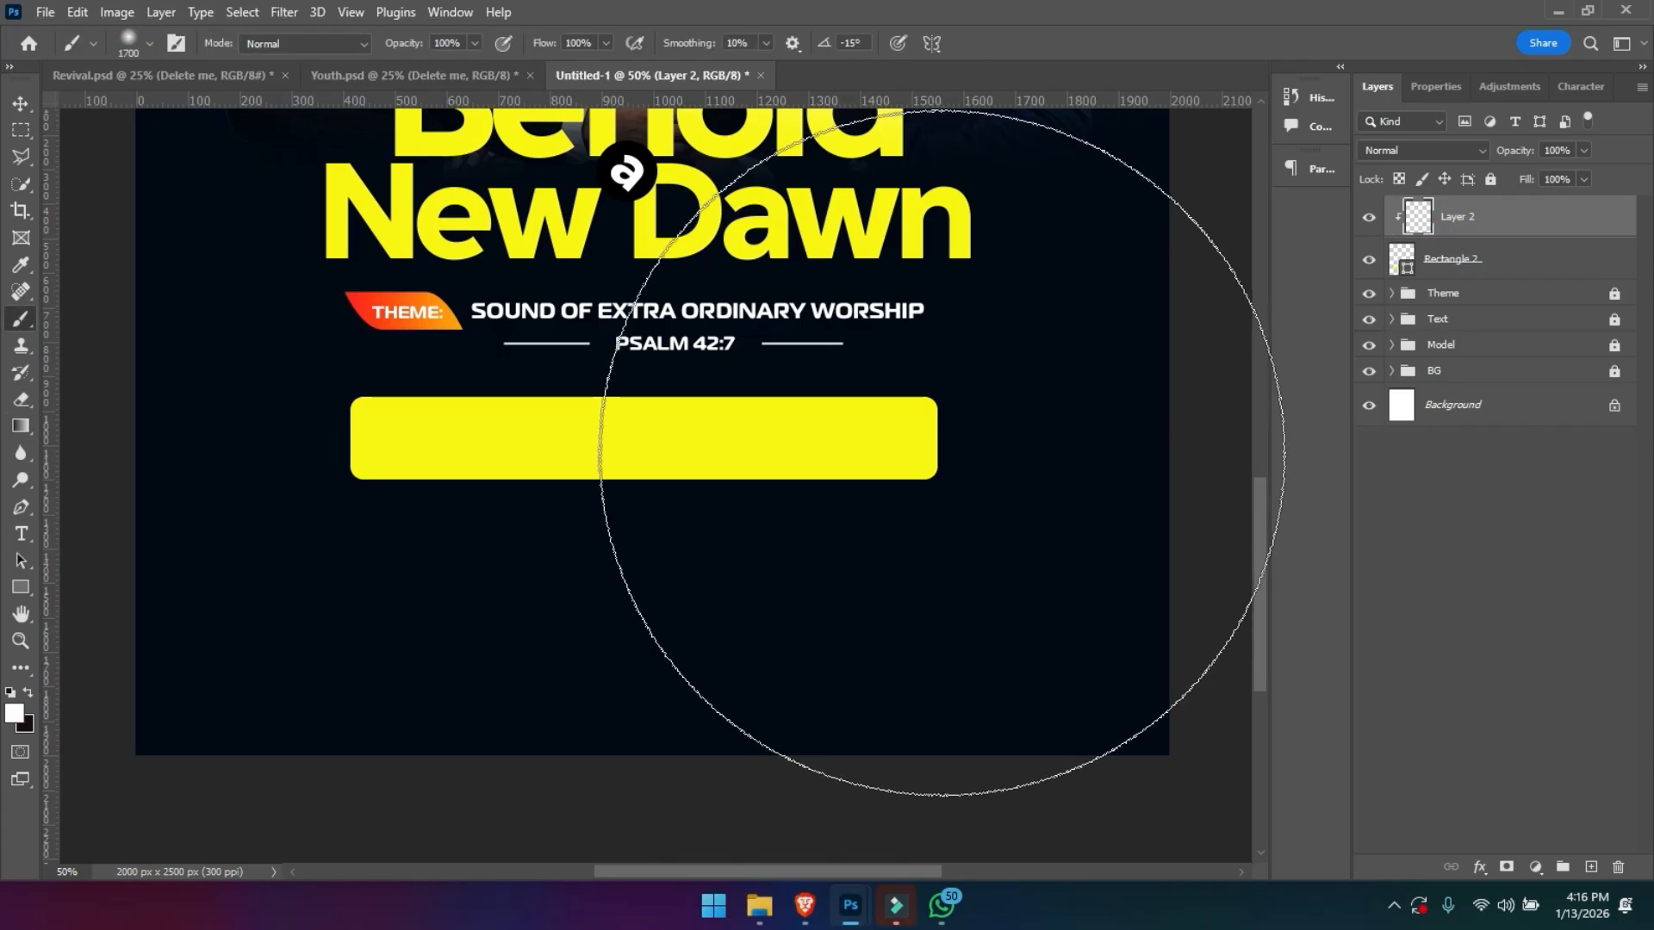
pyautogui.press('[')
pyautogui.press('[')
pyautogui.press('[')
pyautogui.press('[')
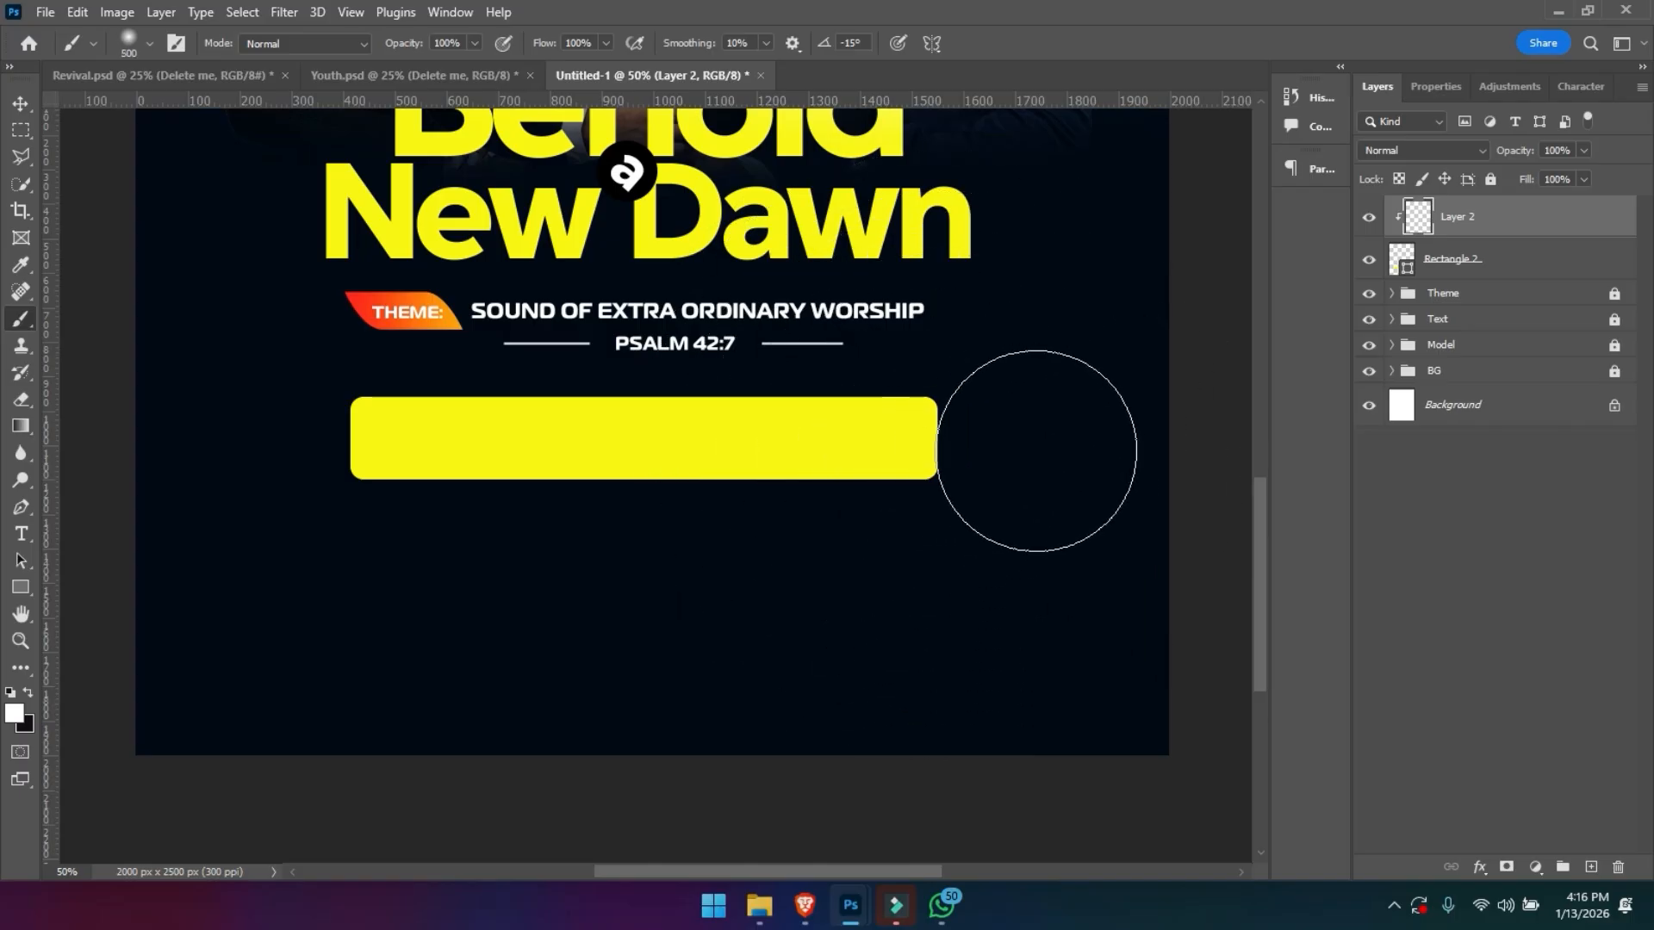
pyautogui.moveTo(1026, 447)
pyautogui.mouseDown()
pyautogui.moveTo(804, 480)
pyautogui.moveTo(966, 460)
pyautogui.mouseUp()
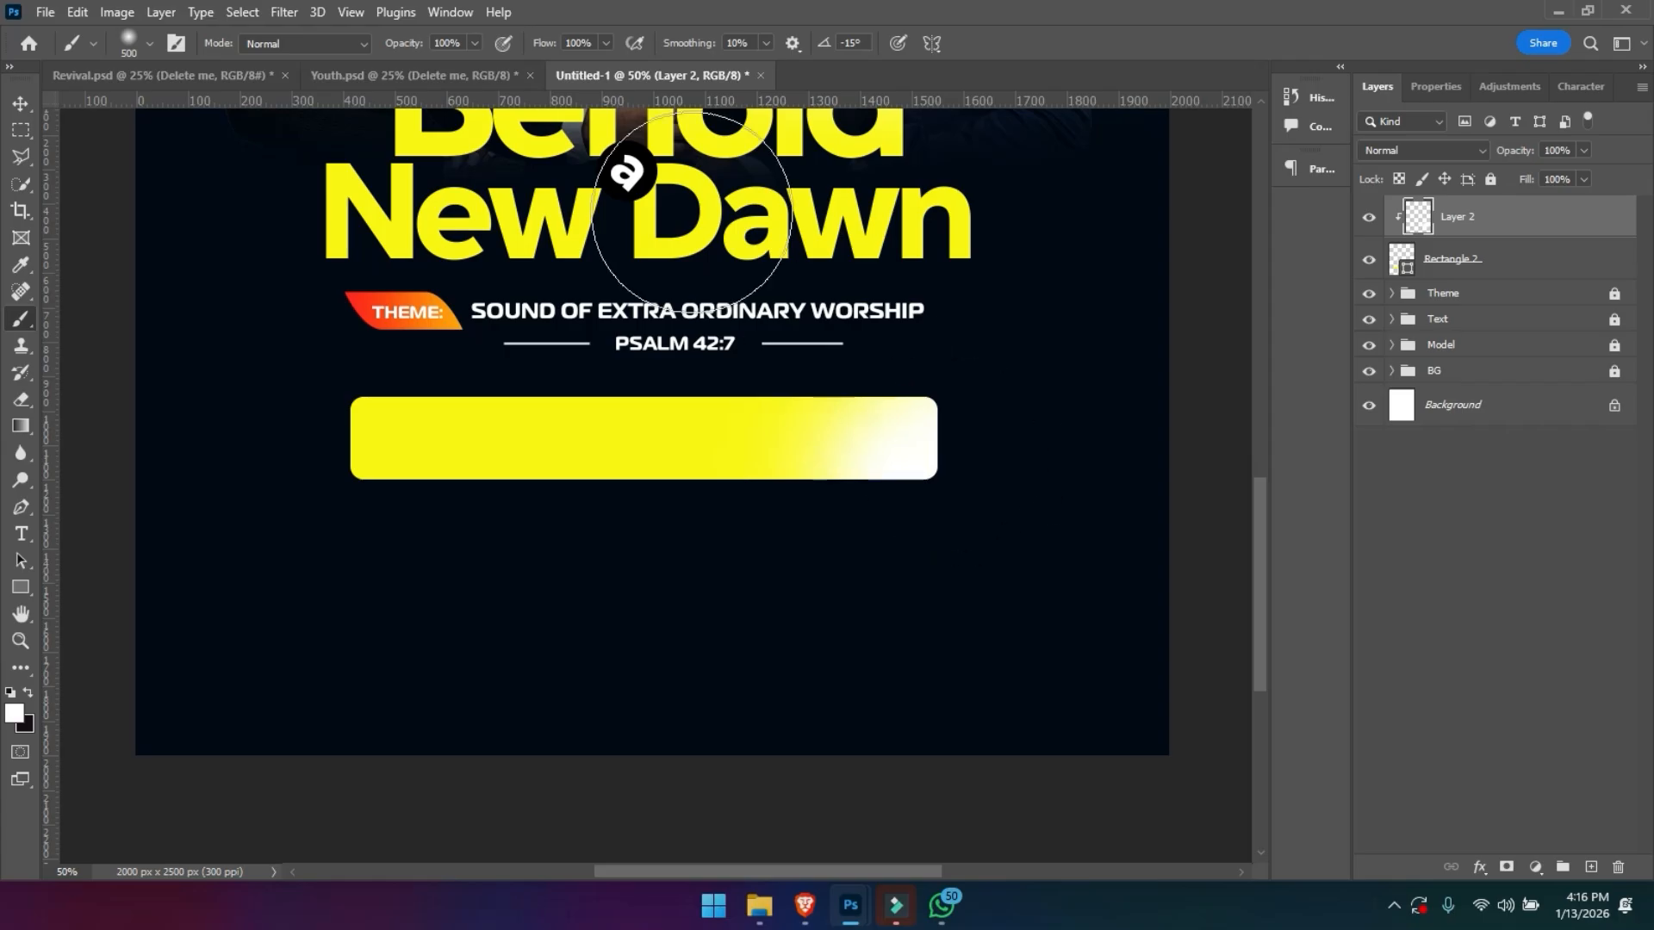
pyautogui.hotkey('ctrl', 'z')
# - Lower the brush to 76% opacity and 70% flow, and paint a soft white highlight over the yellow rectangle's right half
pyautogui.moveTo(404, 45); pyautogui.dragTo(384, 47)
pyautogui.moveTo(541, 45); pyautogui.dragTo(515, 46)
pyautogui.moveTo(989, 473)
pyautogui.mouseDown()
pyautogui.moveTo(830, 468)
pyautogui.moveTo(911, 444)
pyautogui.moveTo(877, 434)
pyautogui.moveTo(774, 445)
pyautogui.mouseUp()
pyautogui.click(790, 447)
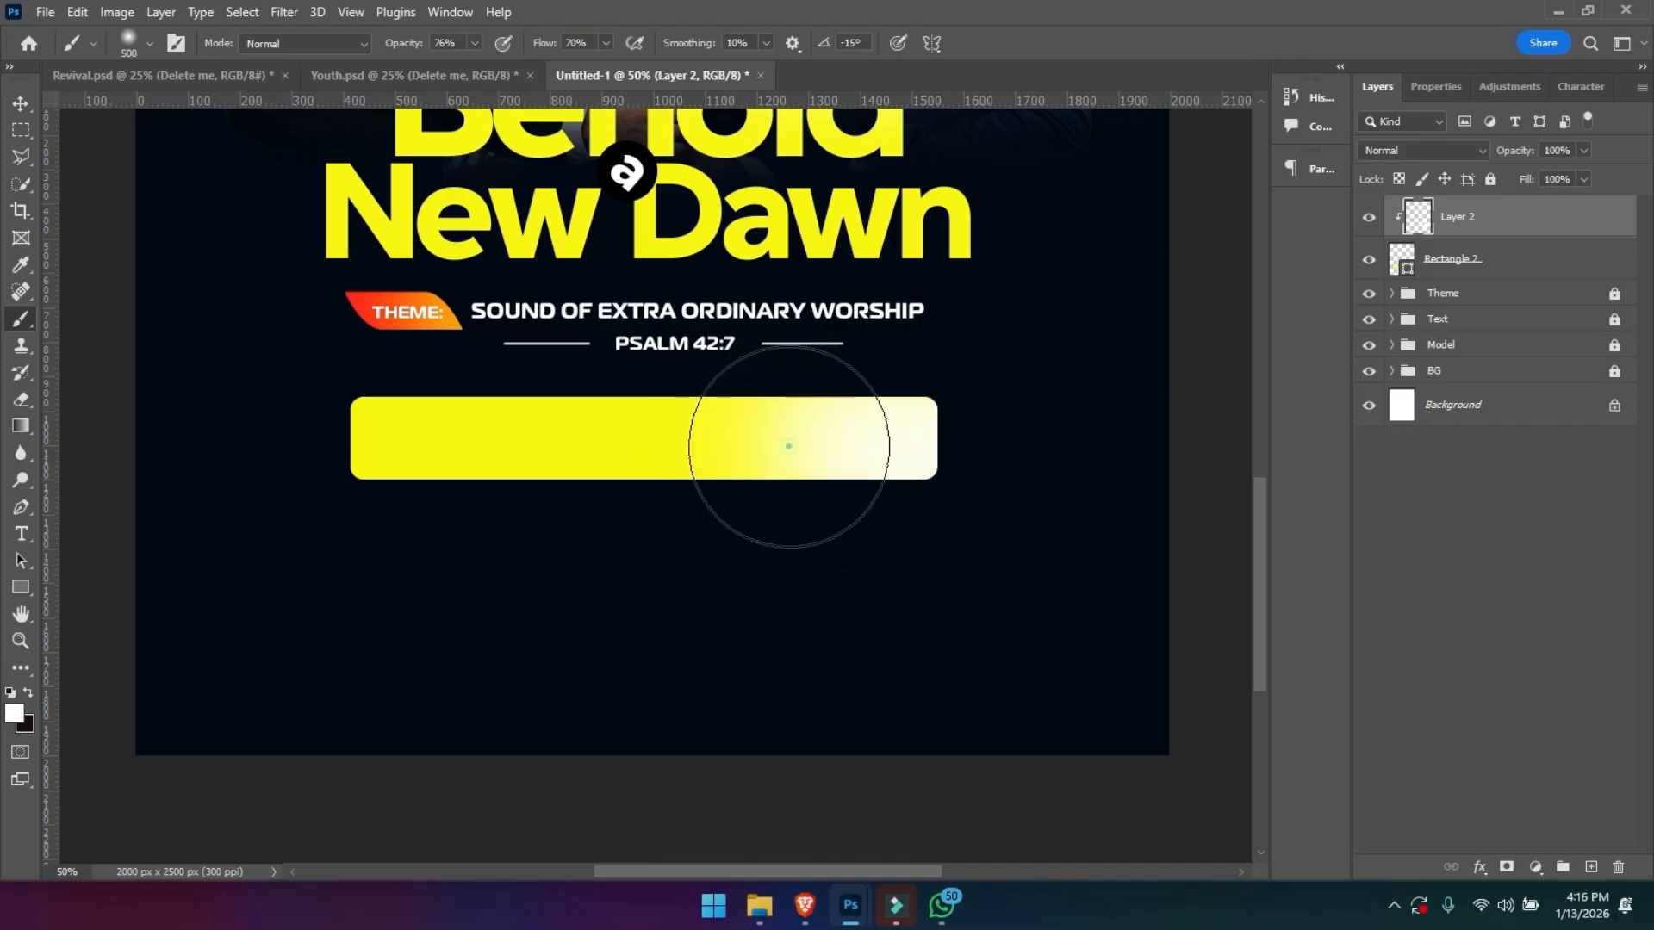
pyautogui.click(738, 453)
pyautogui.click(993, 454)
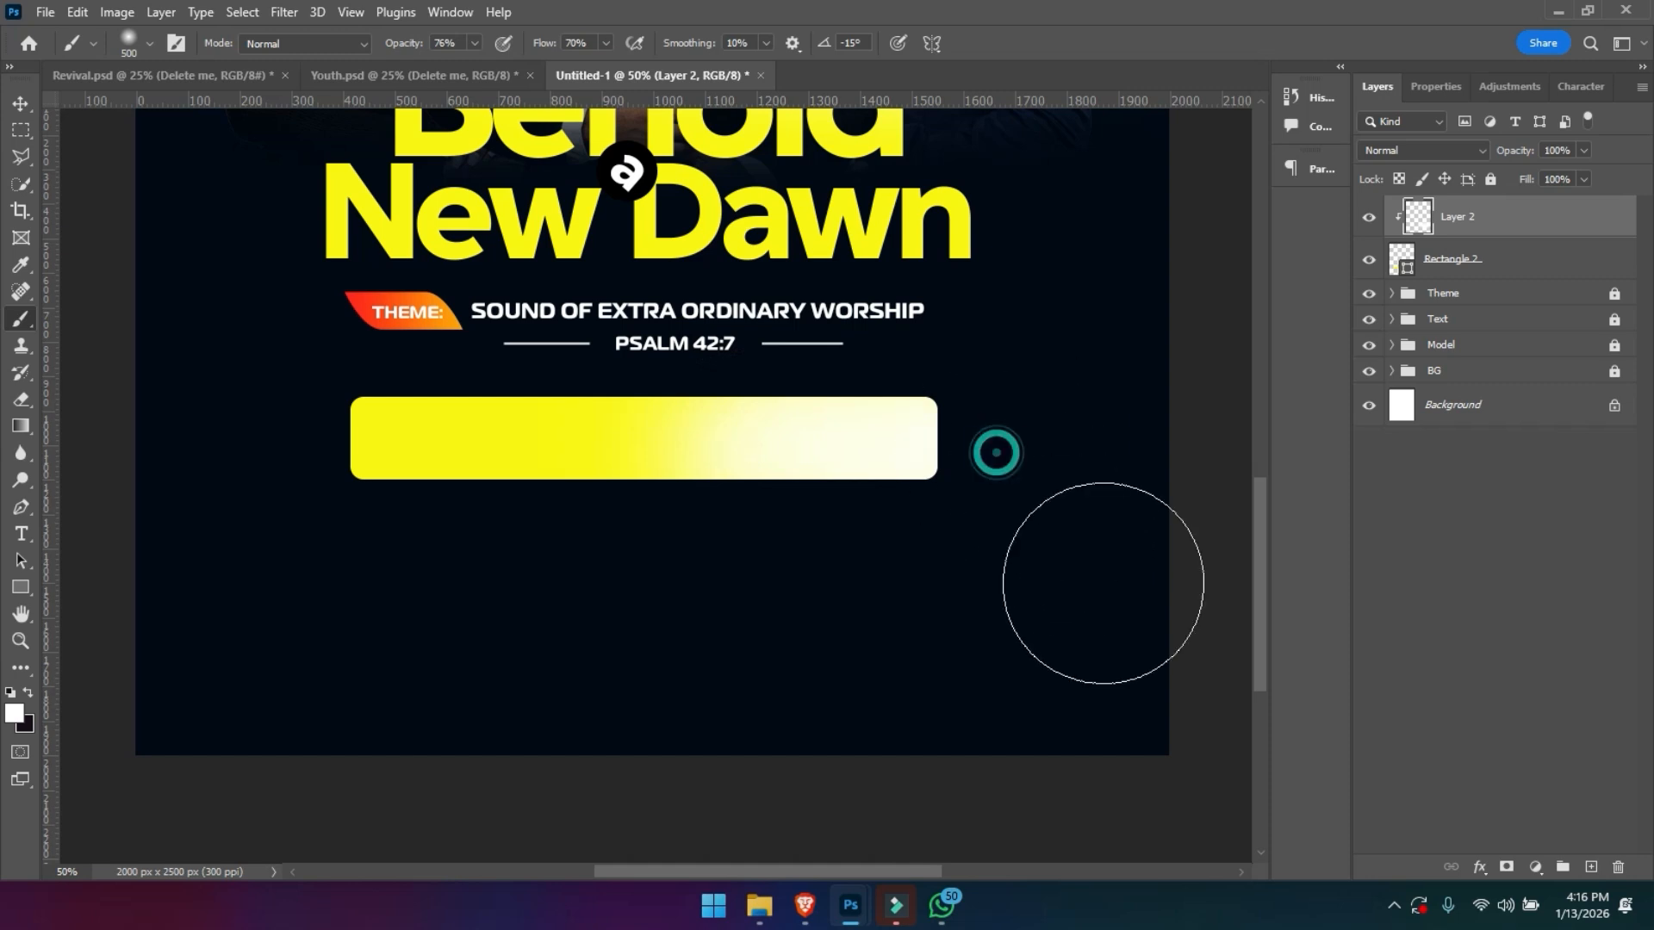
pyautogui.hotkey('ctrl', '-')
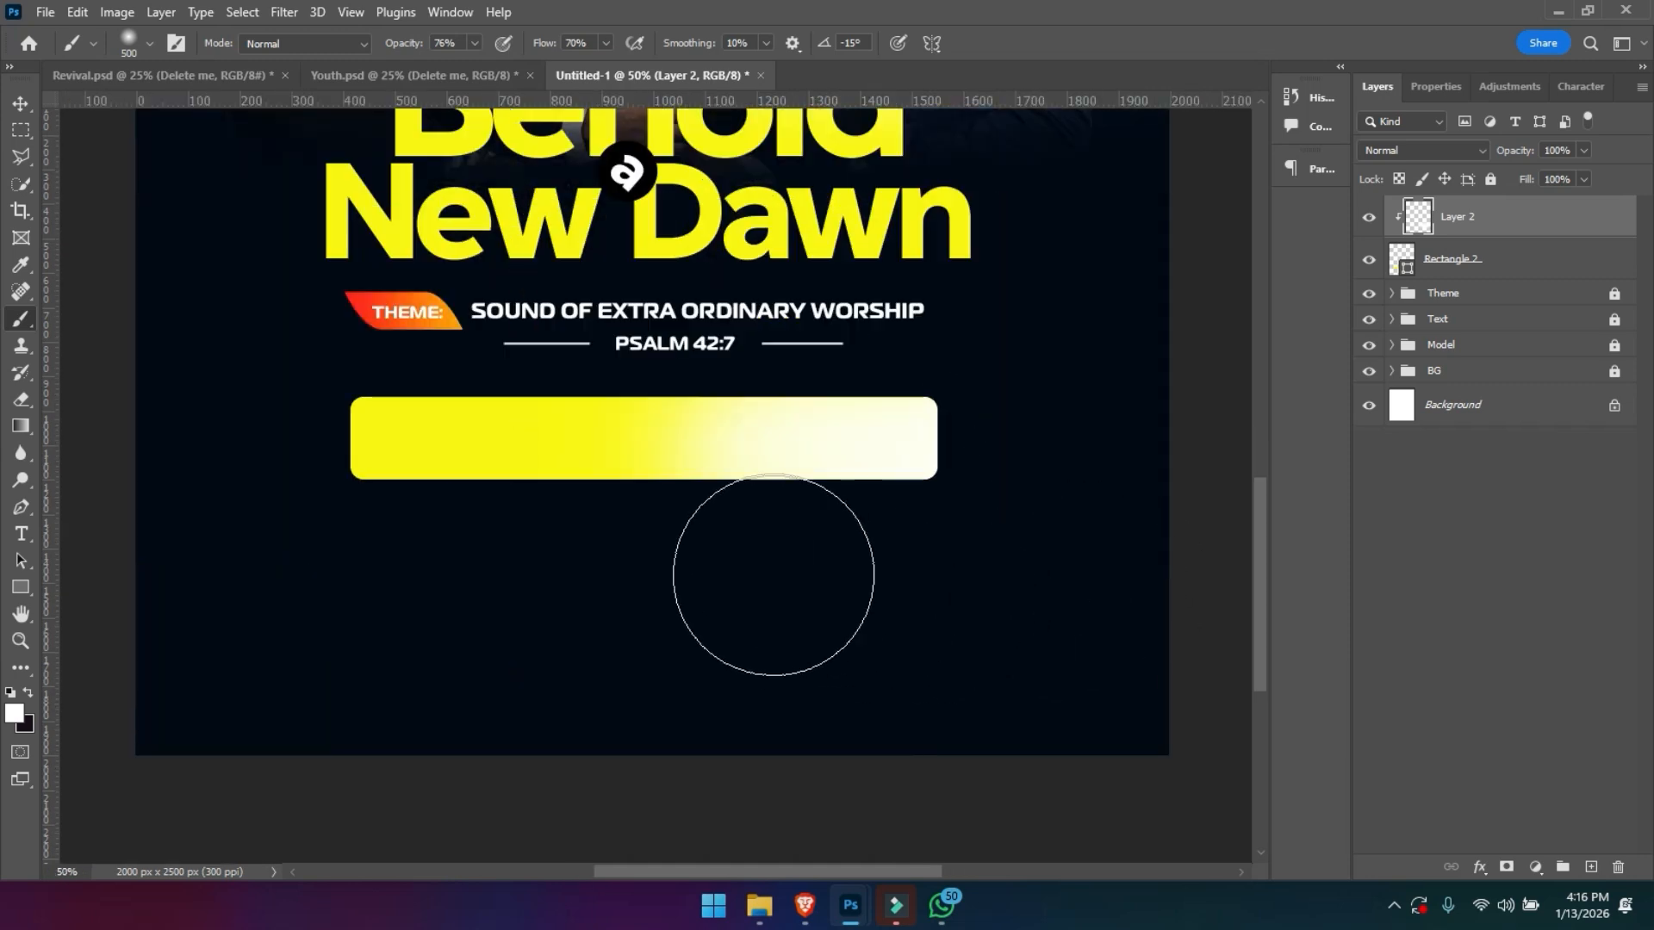
# - Copy the "FRI. 27TH DEC 2025" text from the reference flyer document and paste it as a new text layer on the yellow bar
pyautogui.press('t')
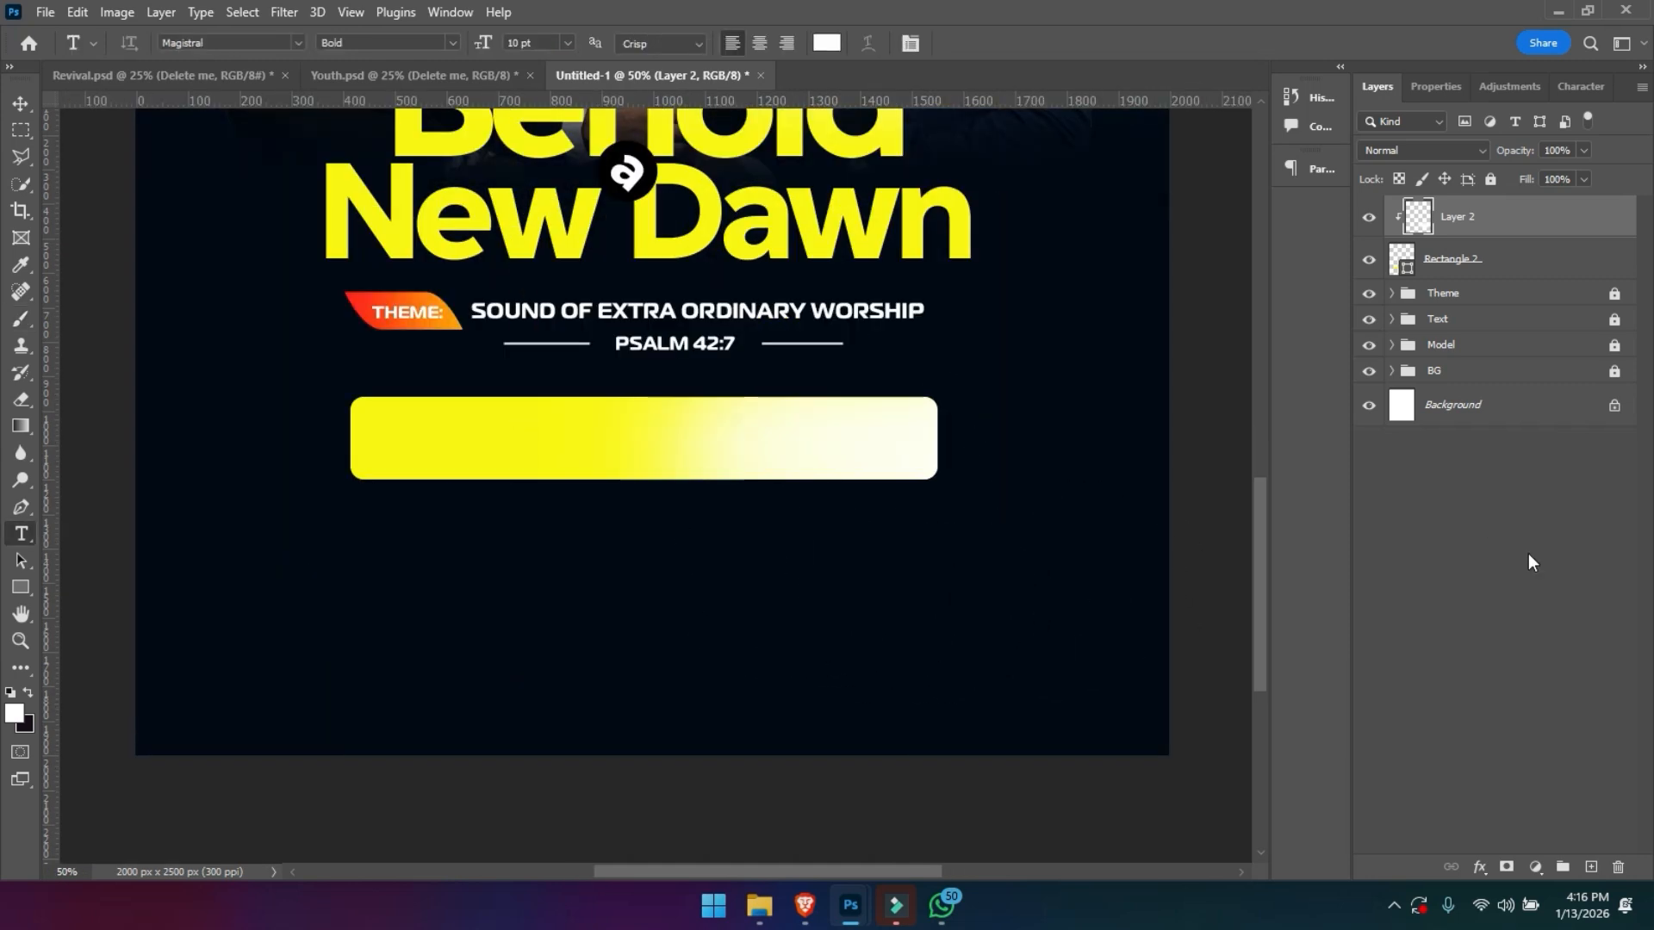
pyautogui.hotkey('ctrl', 'Tab')
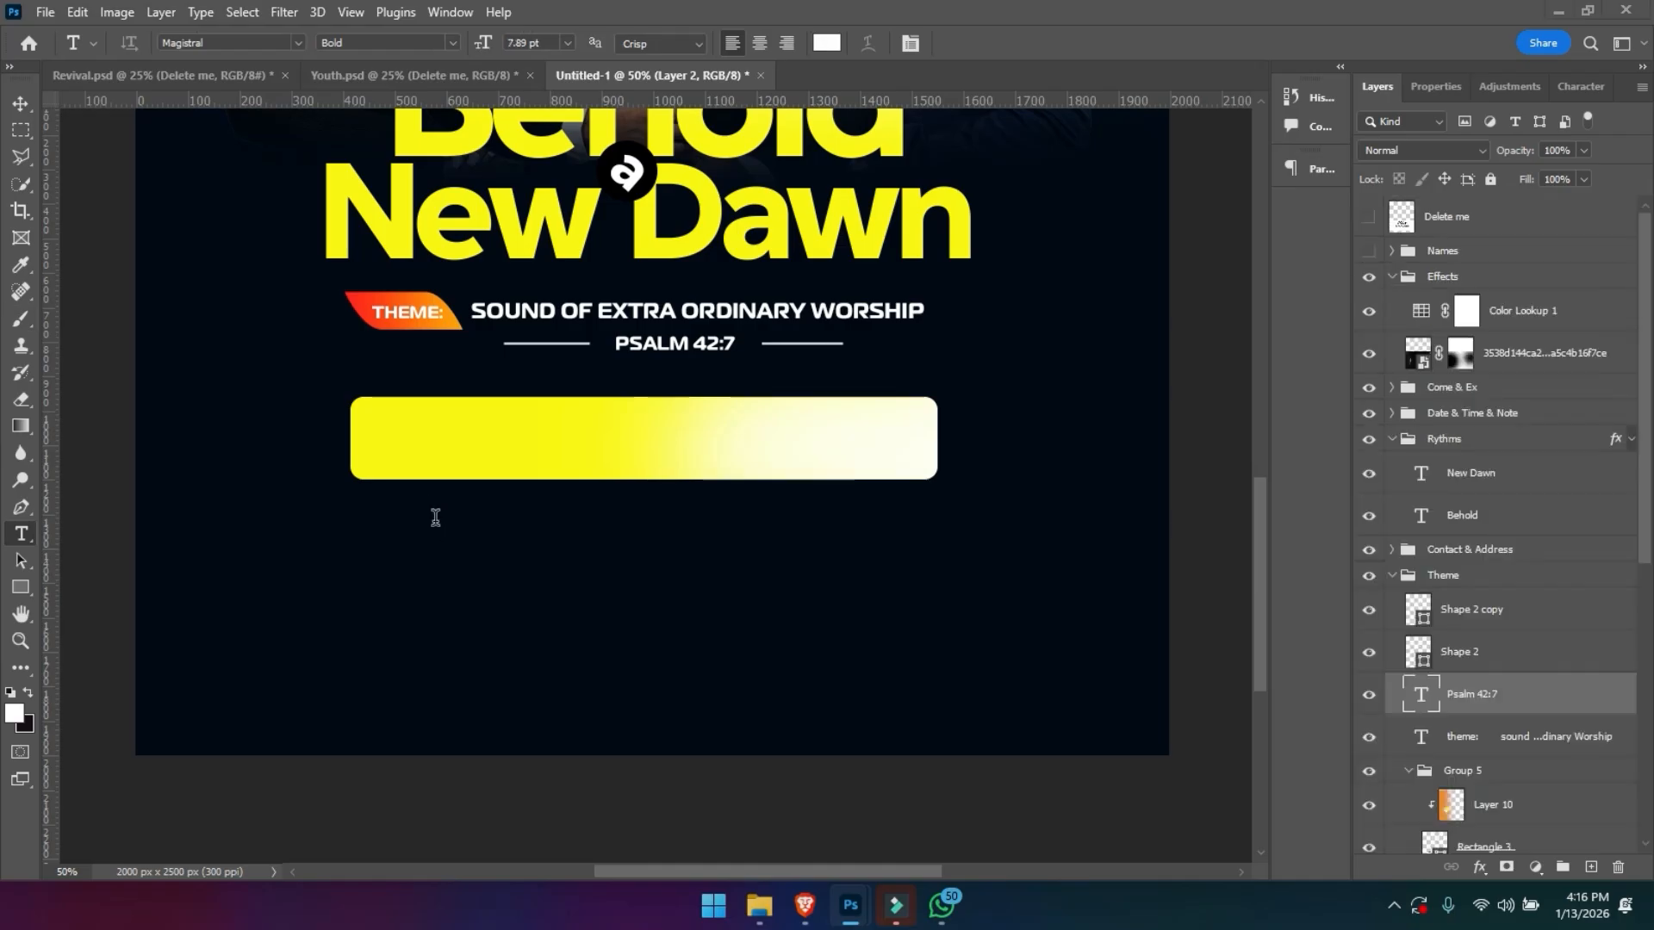
pyautogui.click(439, 521)
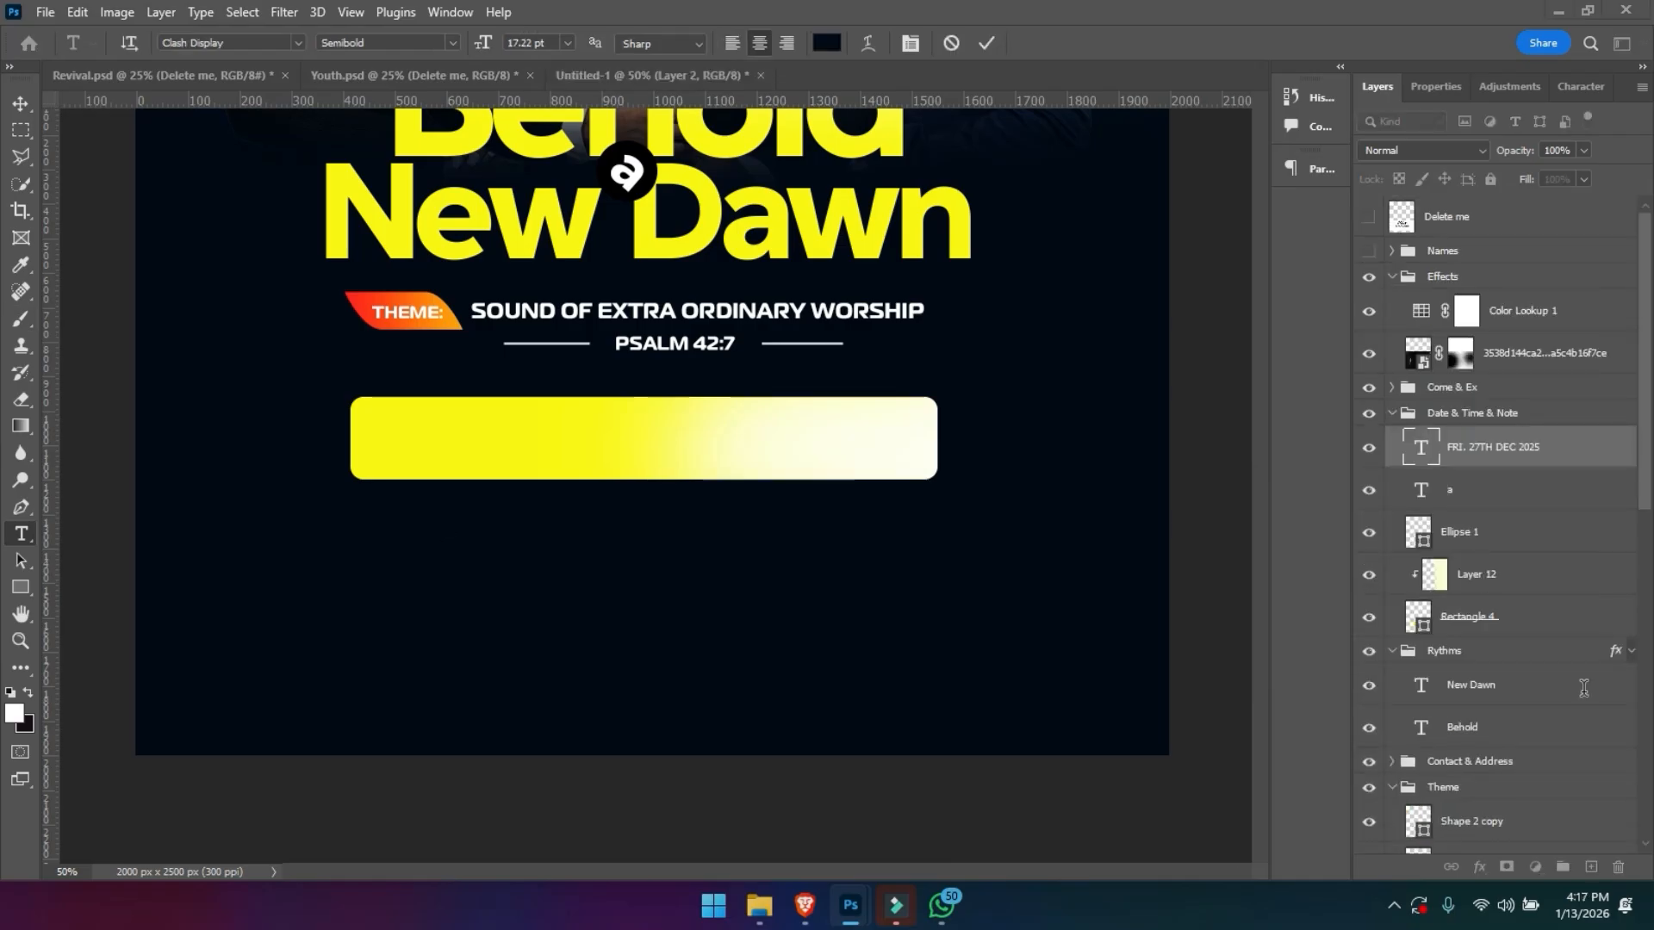
pyautogui.click(469, 446)
pyautogui.write('27TH DEC 2025')
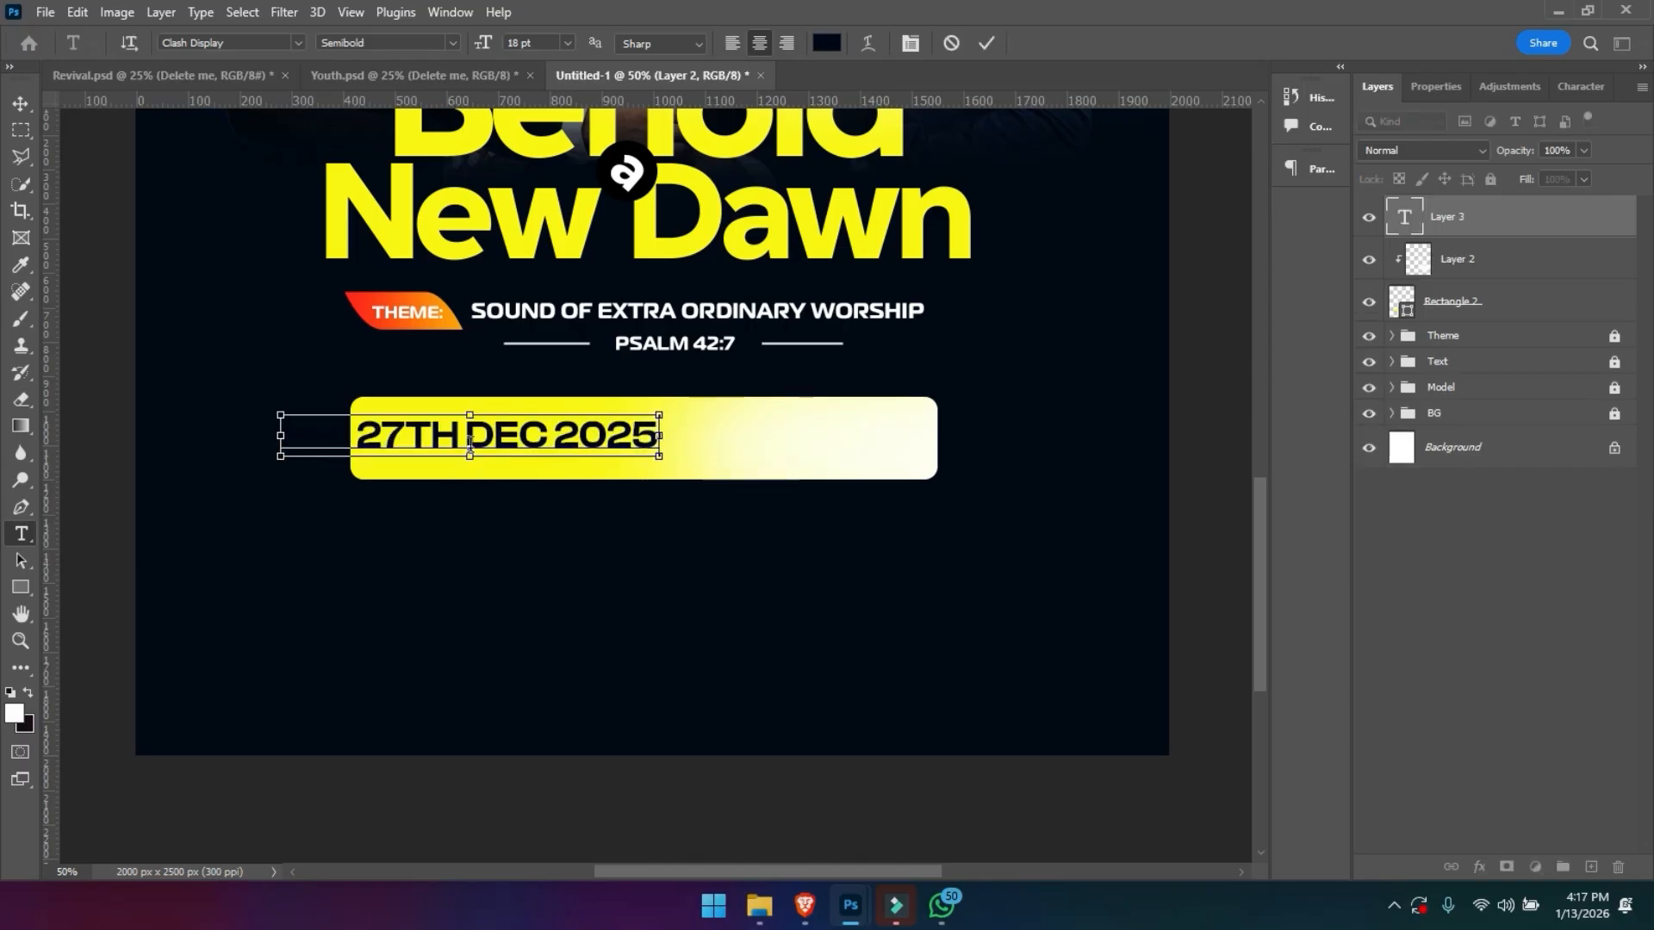
pyautogui.hotkey('ctrl', 'Return')
# - Change the month in the pasted date to JAN and centre the date line on the yellow bar
pyautogui.moveTo(463, 430); pyautogui.dragTo(548, 423)
pyautogui.write('JAN')
pyautogui.hotkey('ctrl', 'Return')
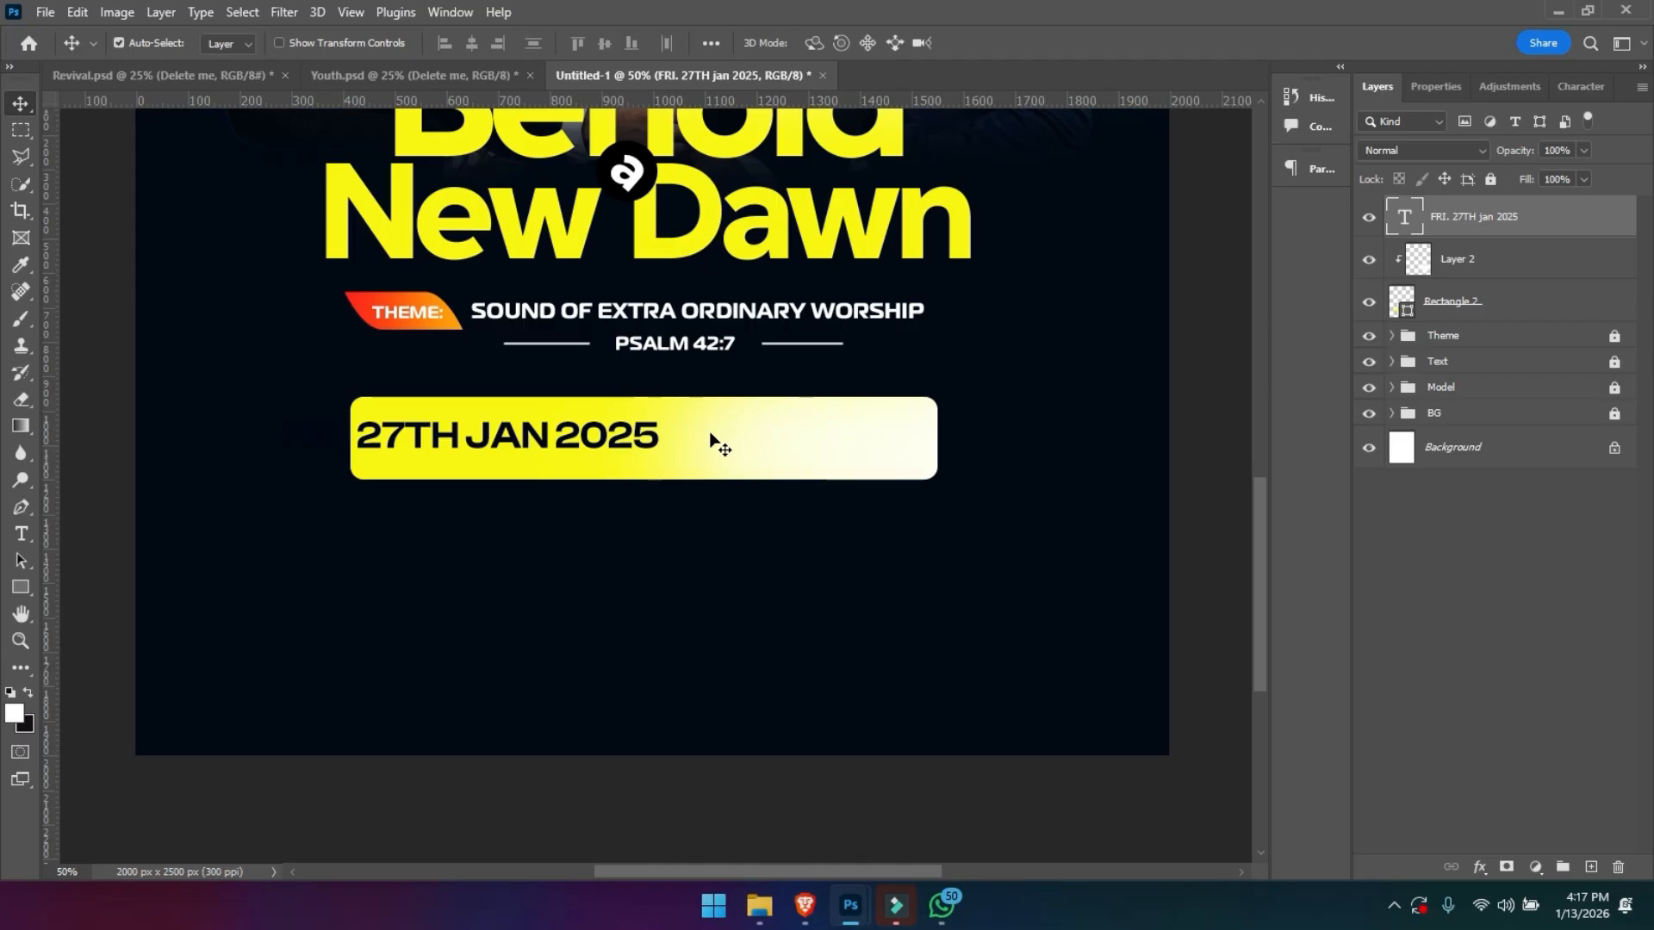
pyautogui.moveTo(621, 435); pyautogui.dragTo(786, 444)
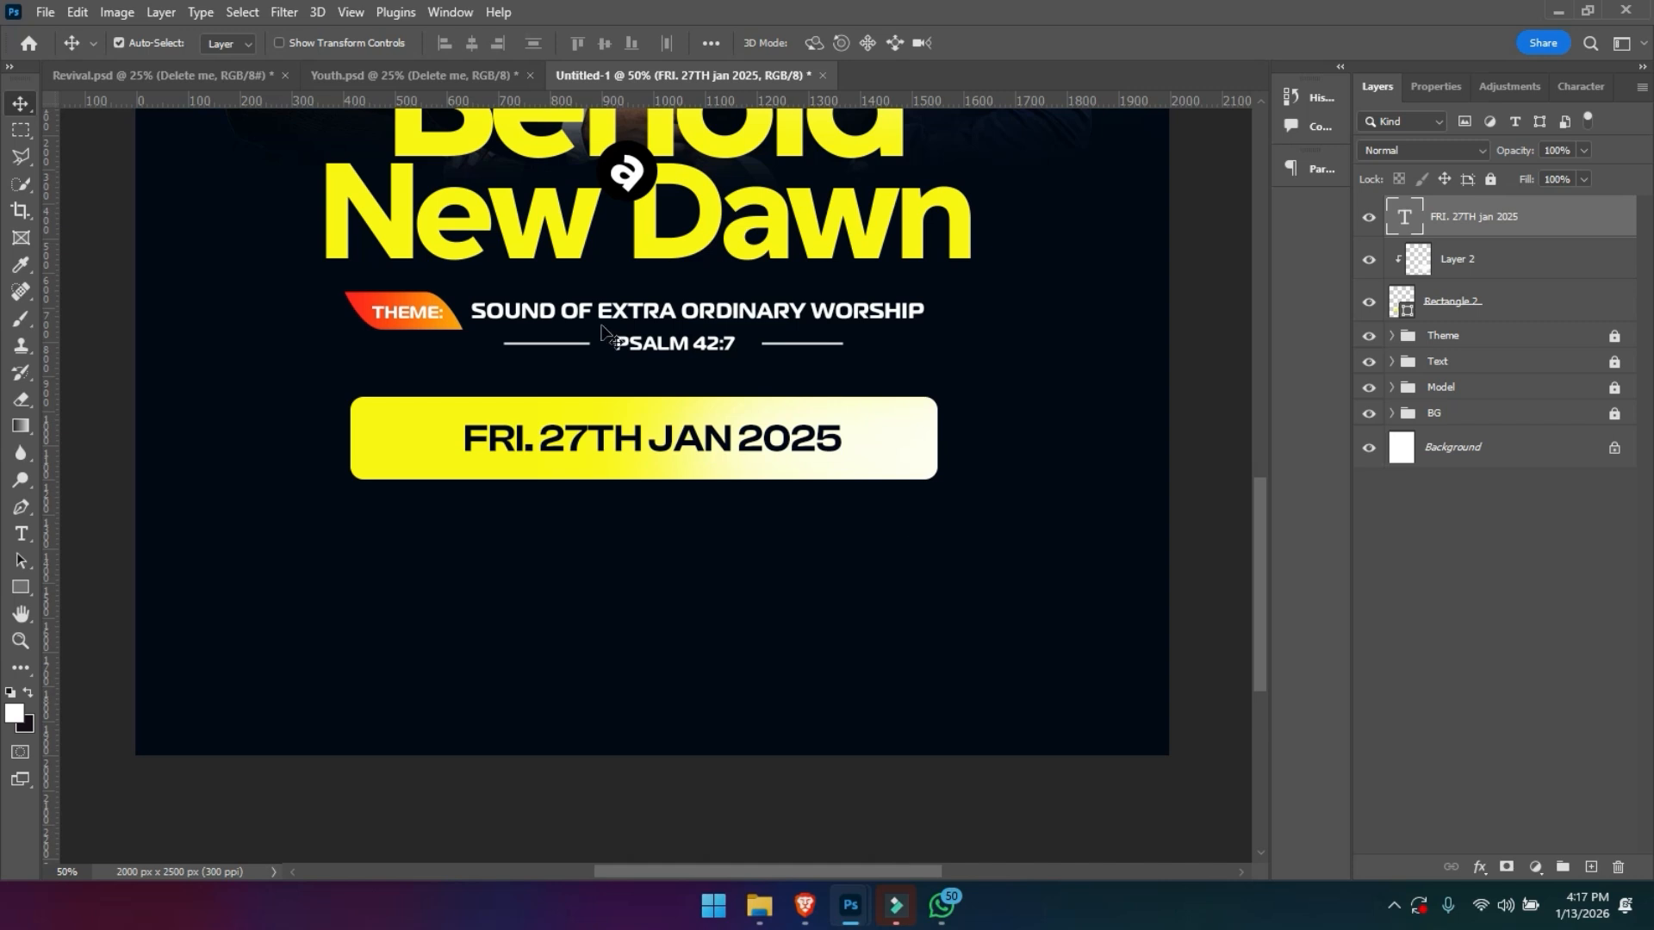
# - Place the location pin image in the flyer, scaled down and positioned below the yellow date bar's left end
pyautogui.click(44, 12)
pyautogui.click(147, 421)
pyautogui.doubleClick(364, 222)
pyautogui.moveTo(741, 398); pyautogui.dragTo(650, 470)
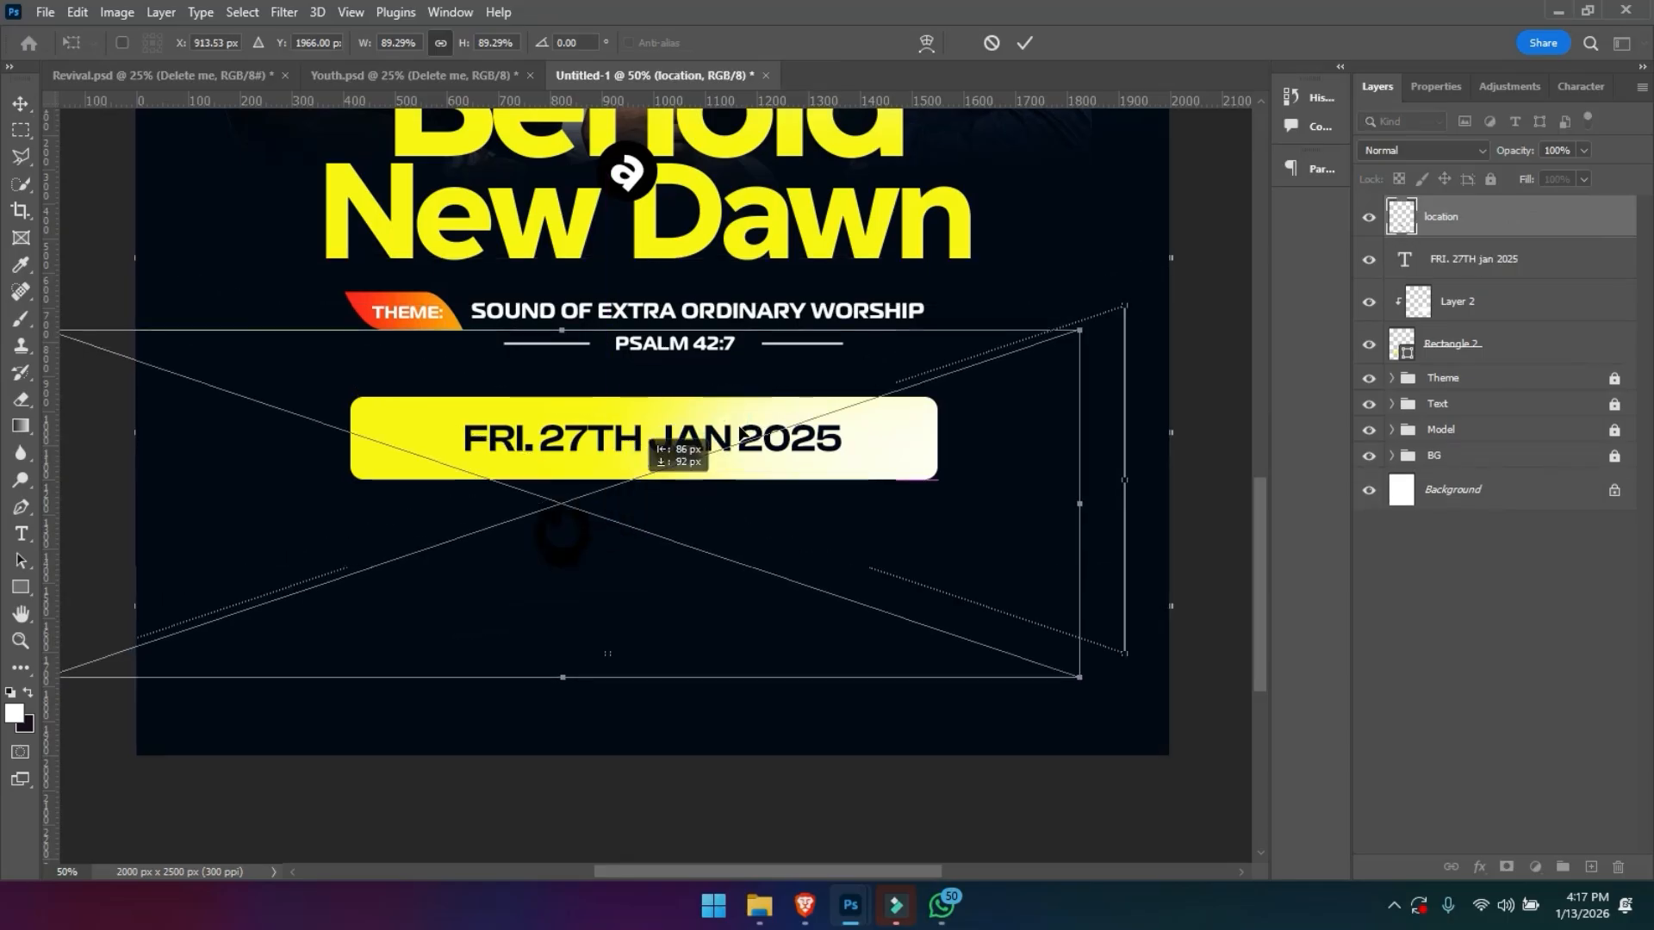
pyautogui.moveTo(1083, 517); pyautogui.dragTo(650, 538)
pyautogui.moveTo(503, 523); pyautogui.dragTo(550, 540)
pyautogui.press('Return')
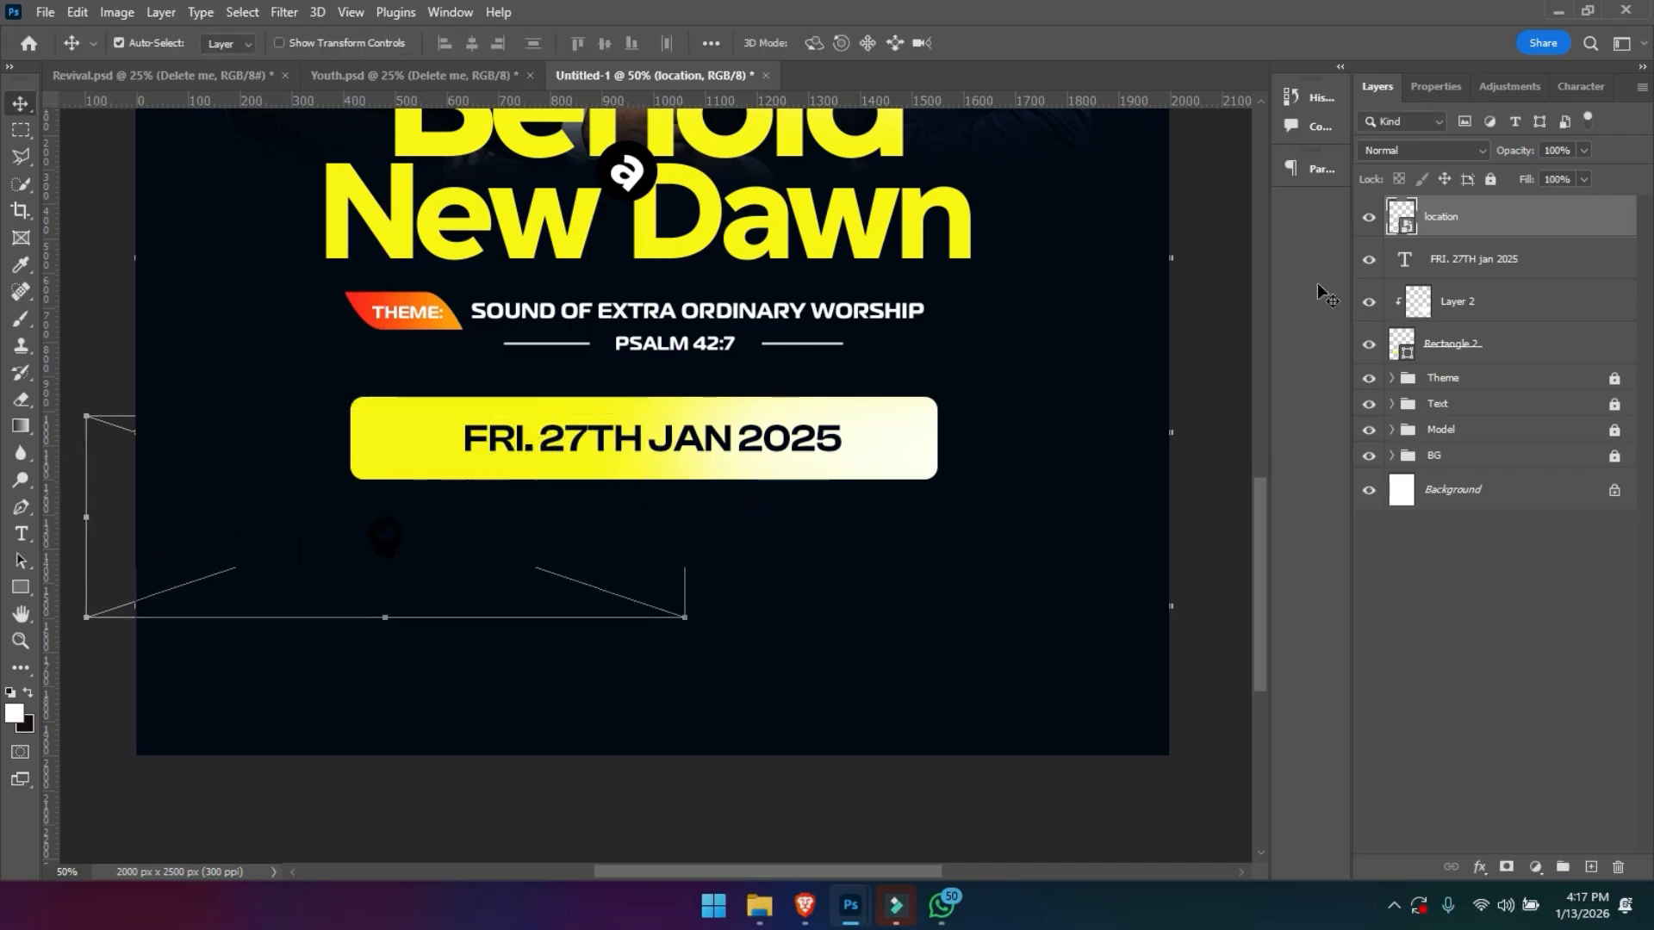
# - Apply a Color Overlay to the location pin, using the yellow sampled from the date bar
pyautogui.rightClick(1440, 220)
pyautogui.click(1309, 28)
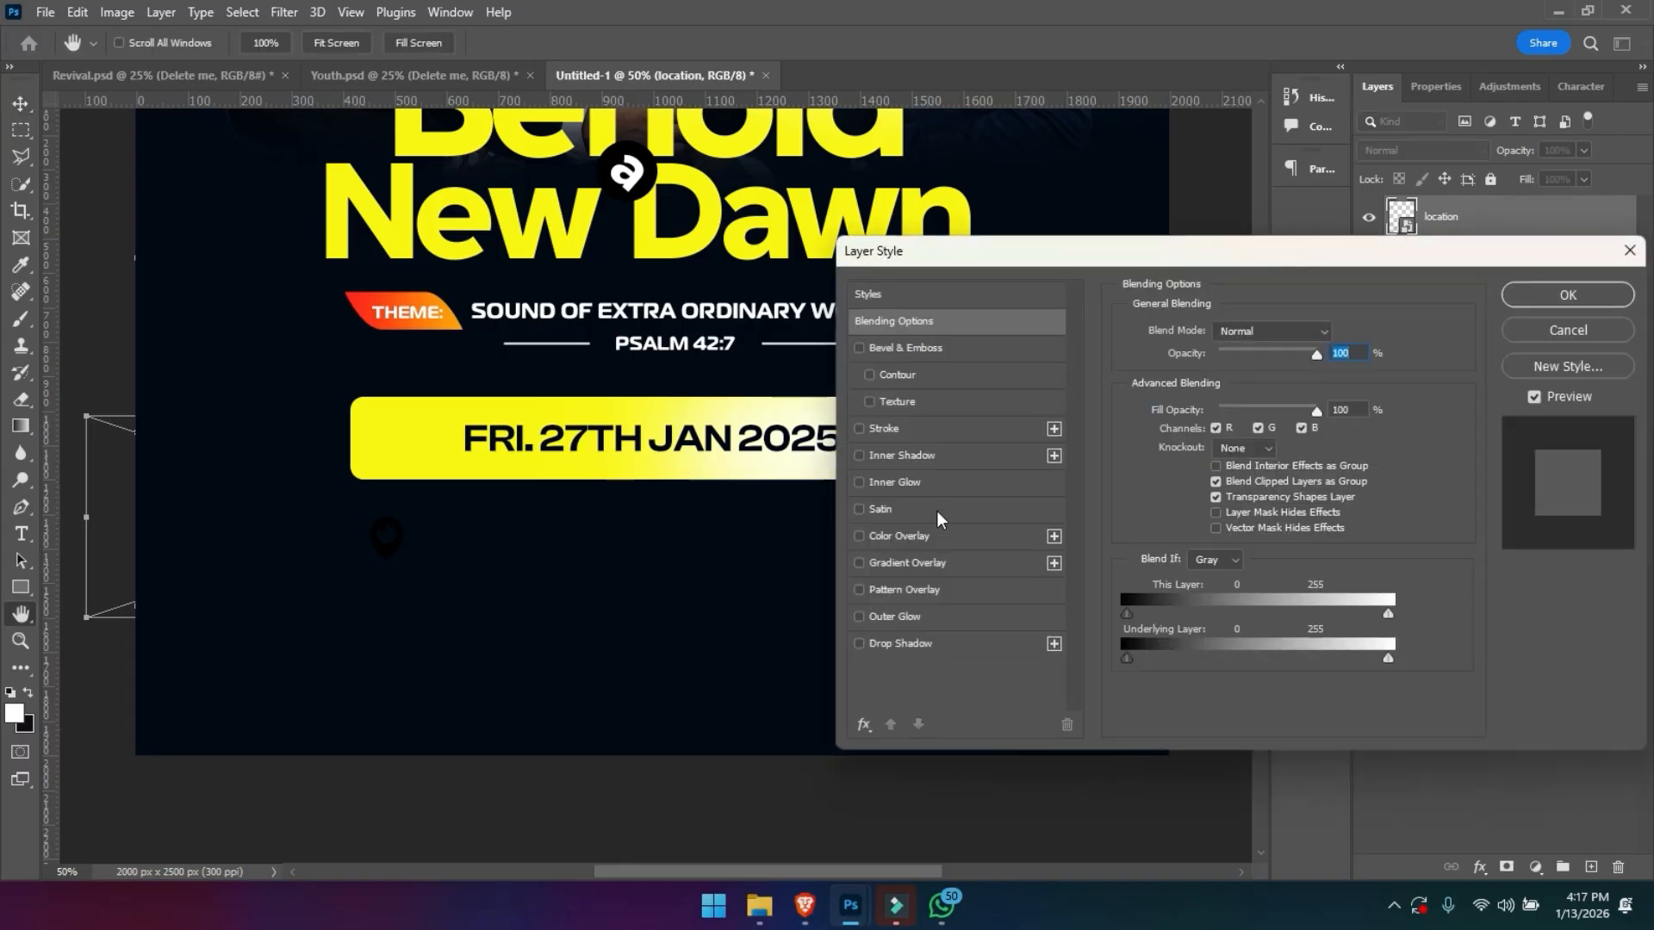
pyautogui.click(929, 536)
pyautogui.click(1335, 334)
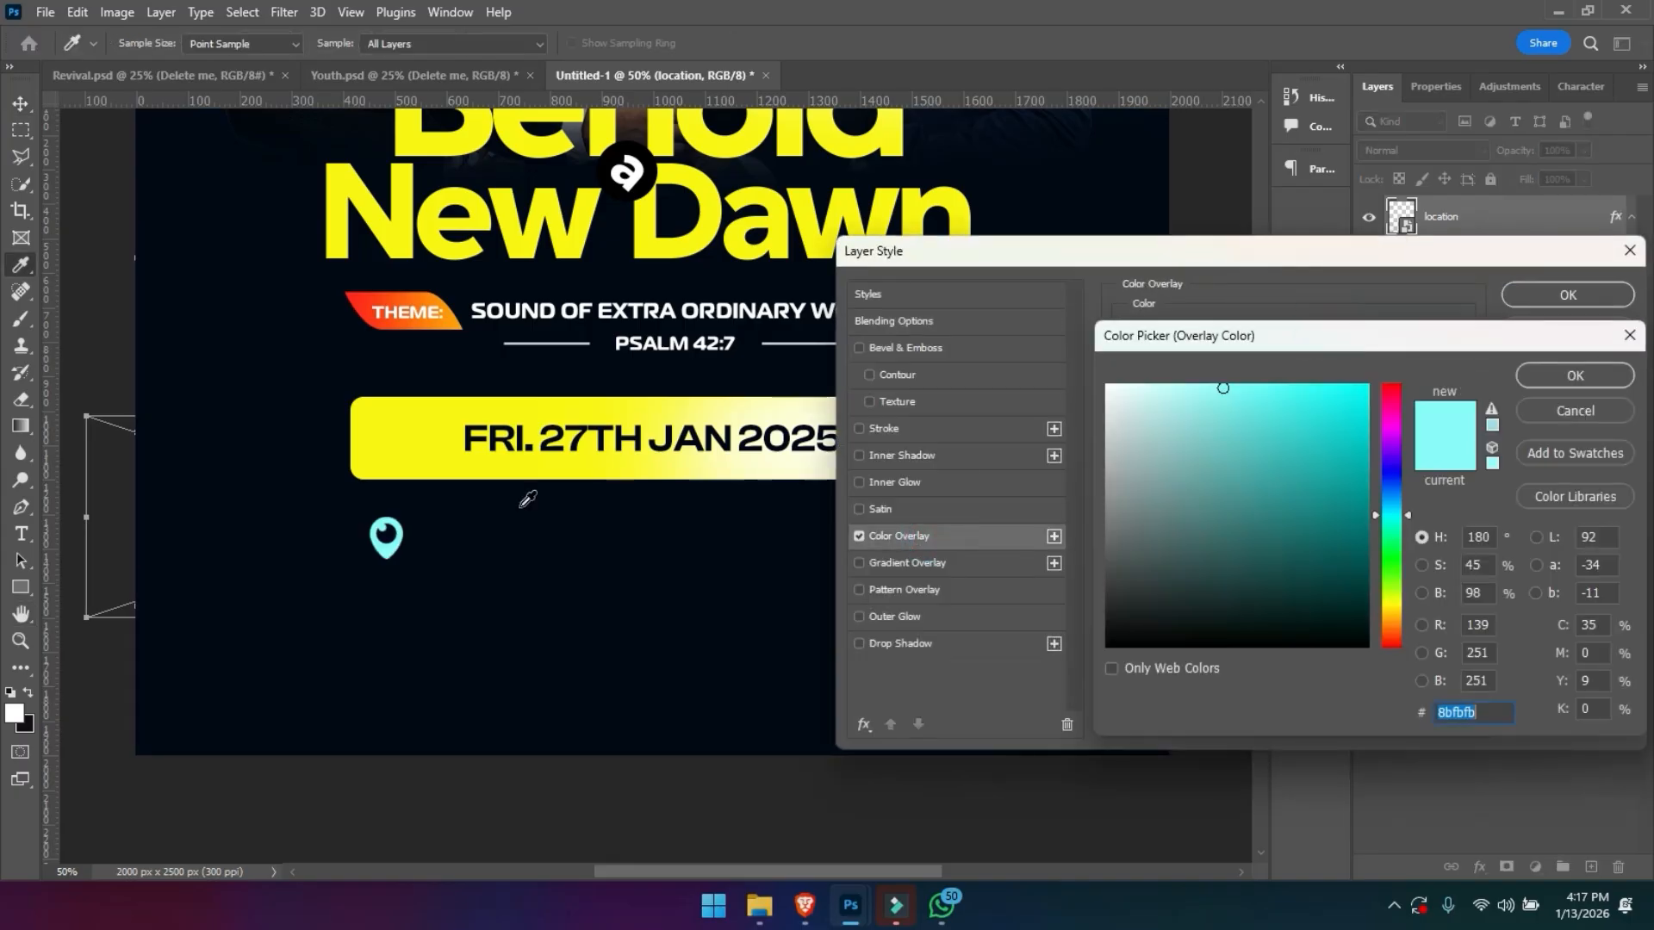
pyautogui.click(384, 456)
pyautogui.press('Return')
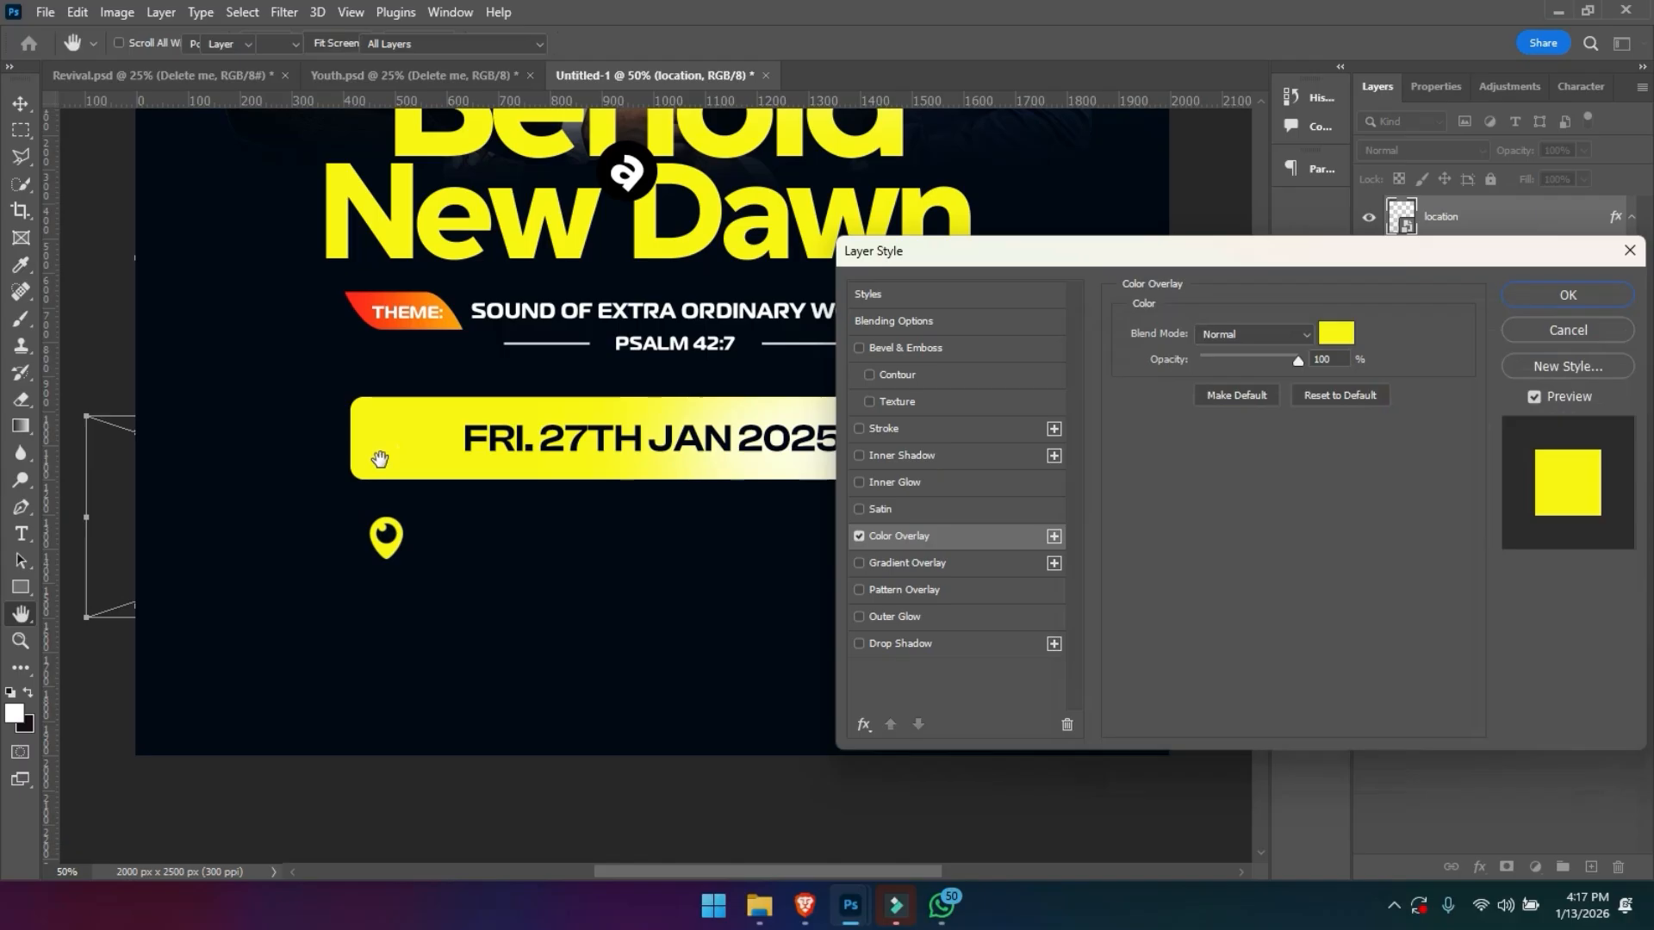
pyautogui.press('Return')
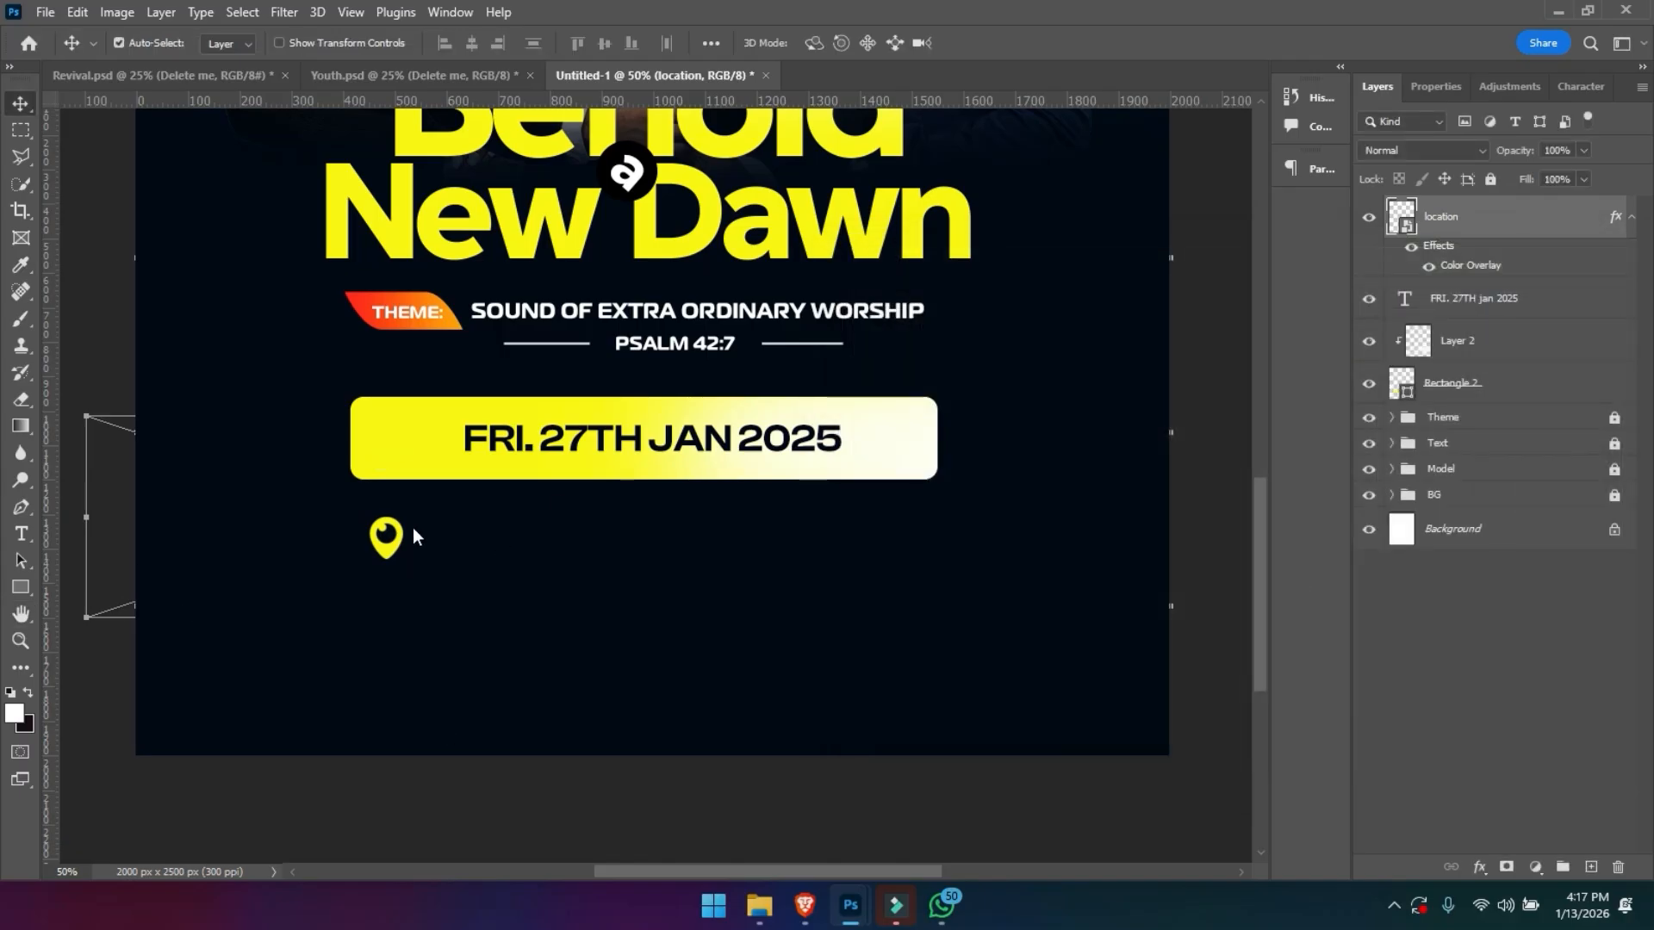
# - Copy the "The Flame Family Auditorium, Accra GHANA" text from the reference flyer document and place it beside the location pin
pyautogui.hotkey('ctrl', 'Tab')
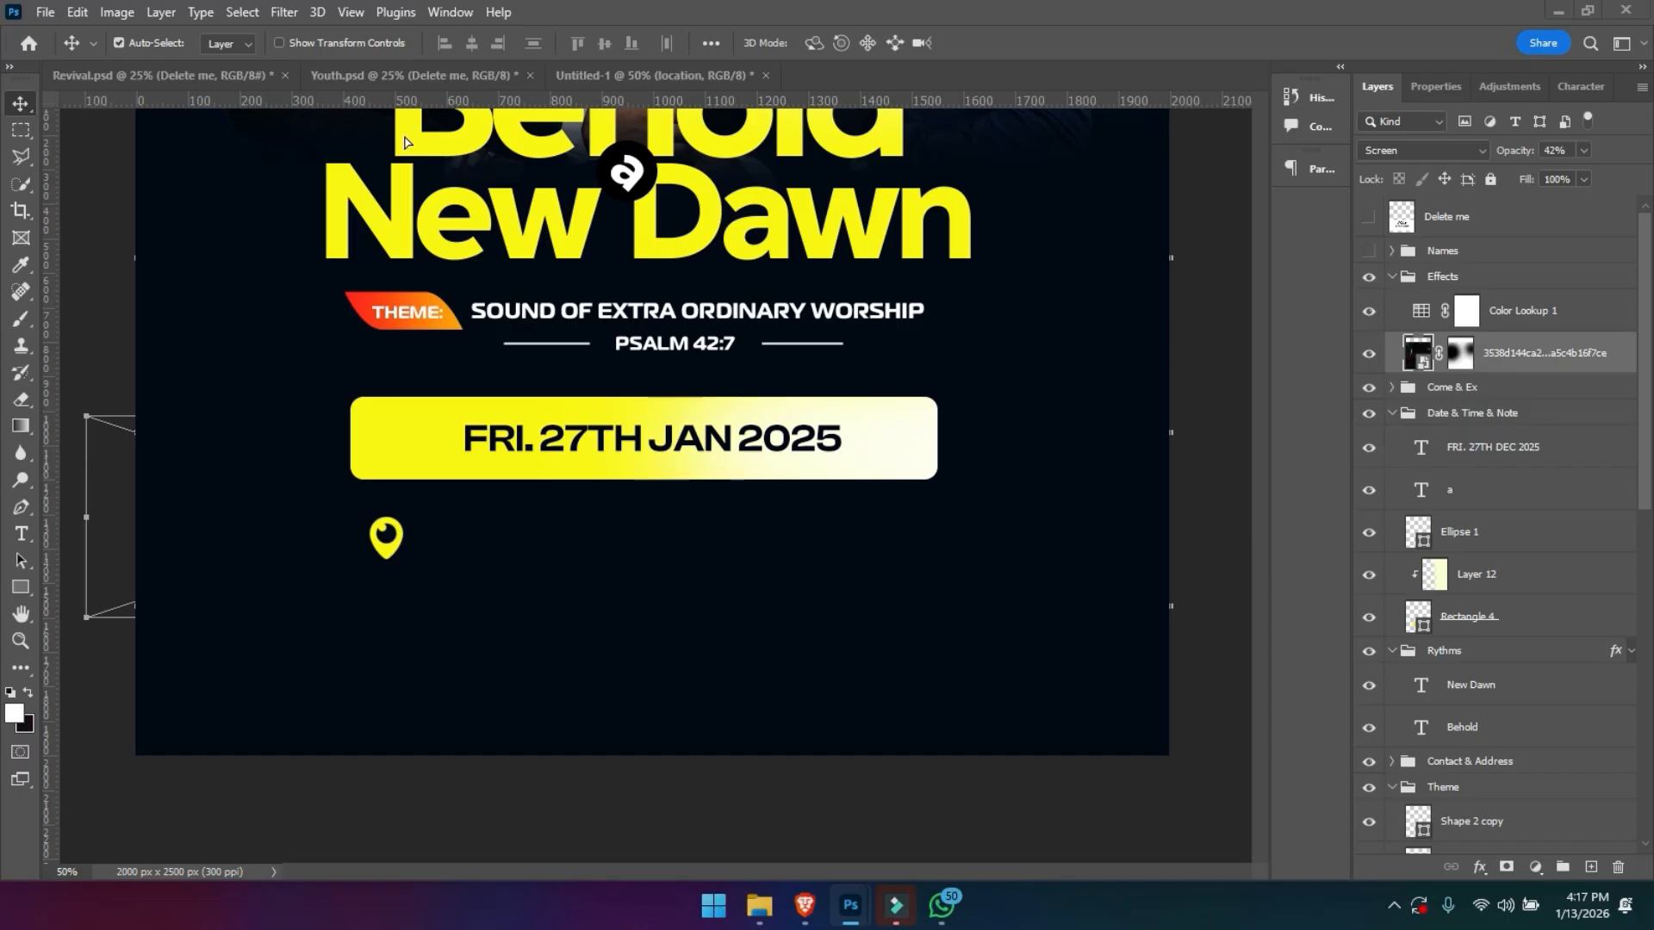
pyautogui.click(357, 572)
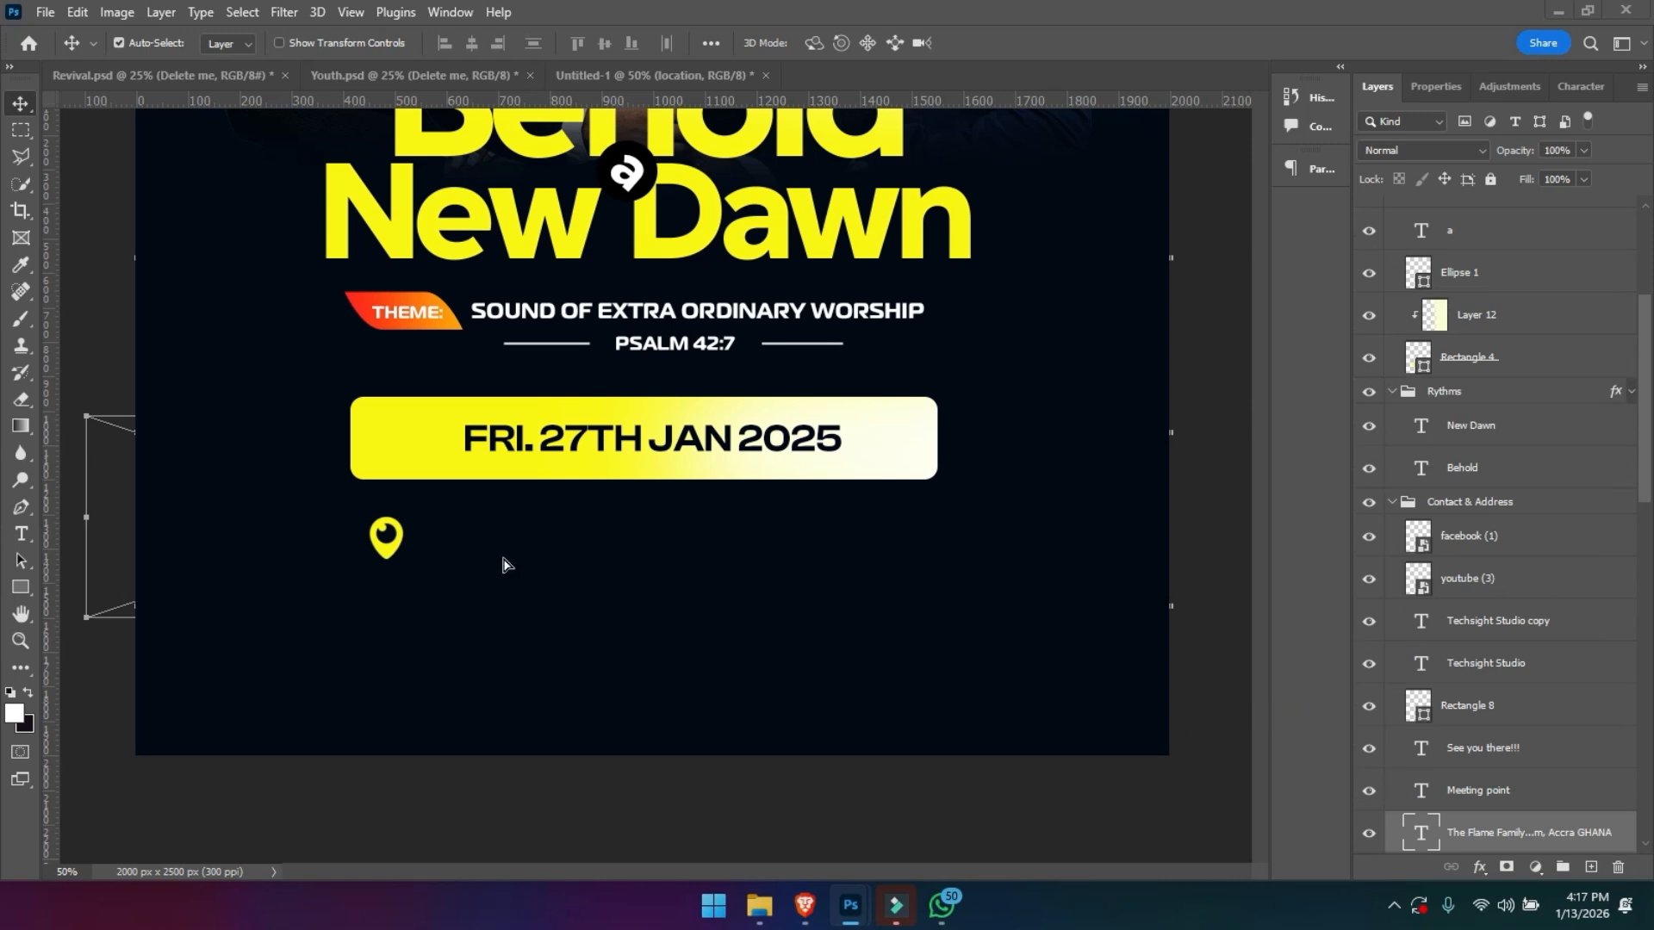
pyautogui.moveTo(503, 564); pyautogui.dragTo(527, 539)
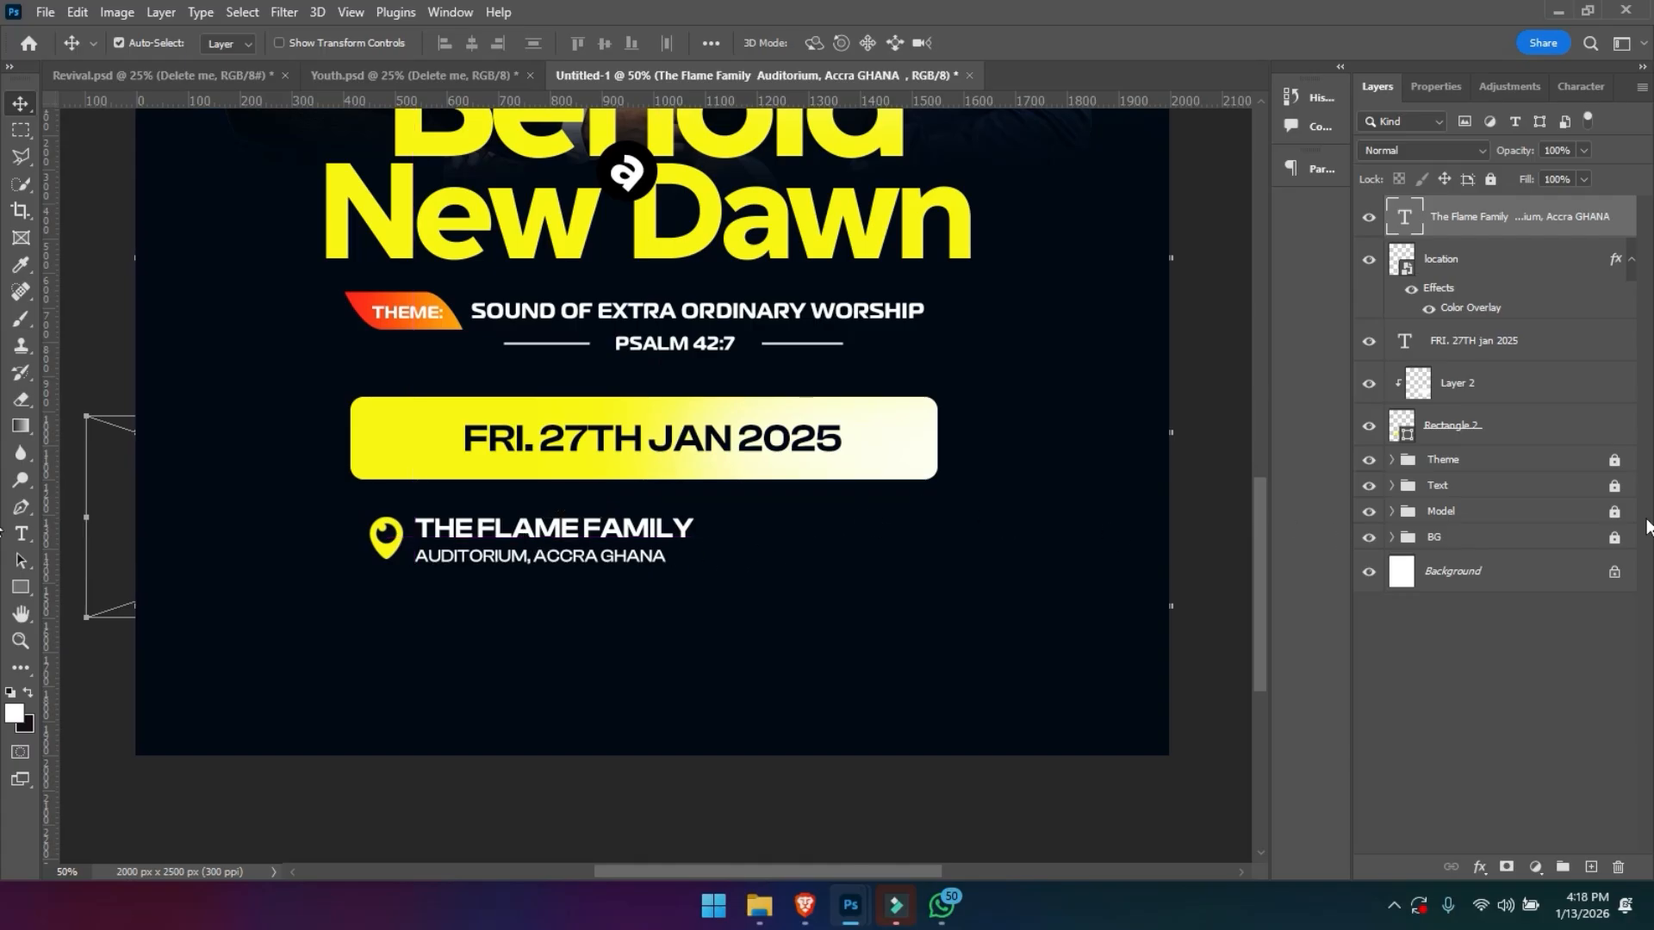
# - Copy the "Meeting point" text from the reference flyer to the venue line, and shift the pin and venue text left under the date bar
pyautogui.click(499, 573)
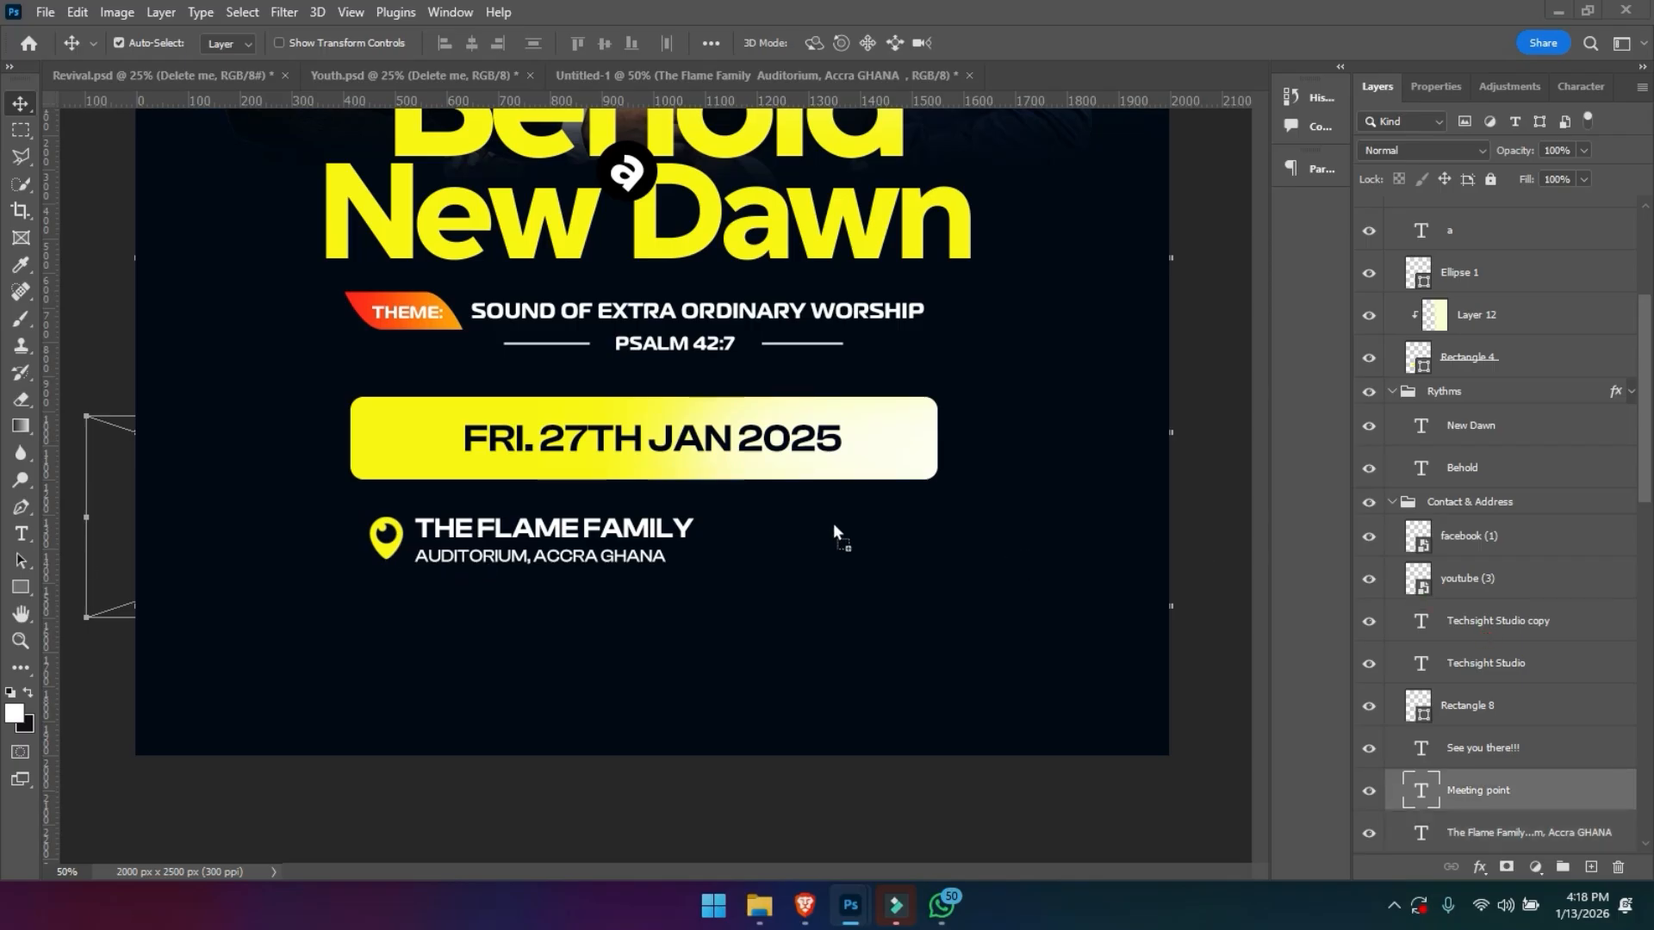
pyautogui.moveTo(785, 551); pyautogui.dragTo(794, 548)
pyautogui.moveTo(900, 605); pyautogui.dragTo(348, 552)
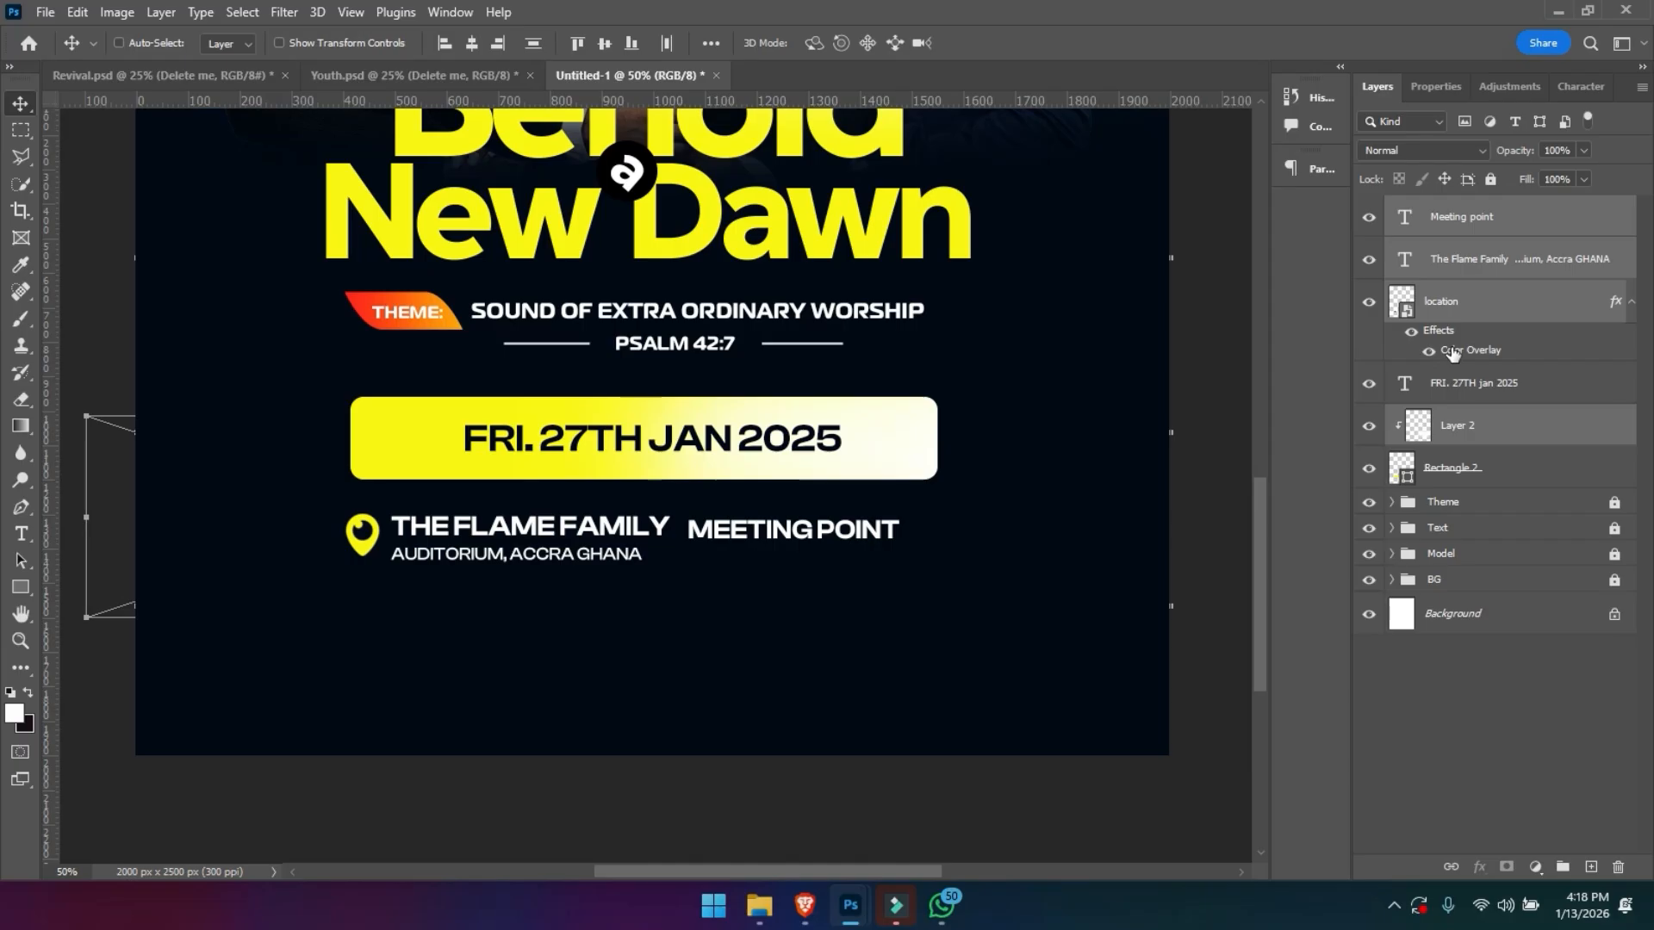
pyautogui.click(786, 680)
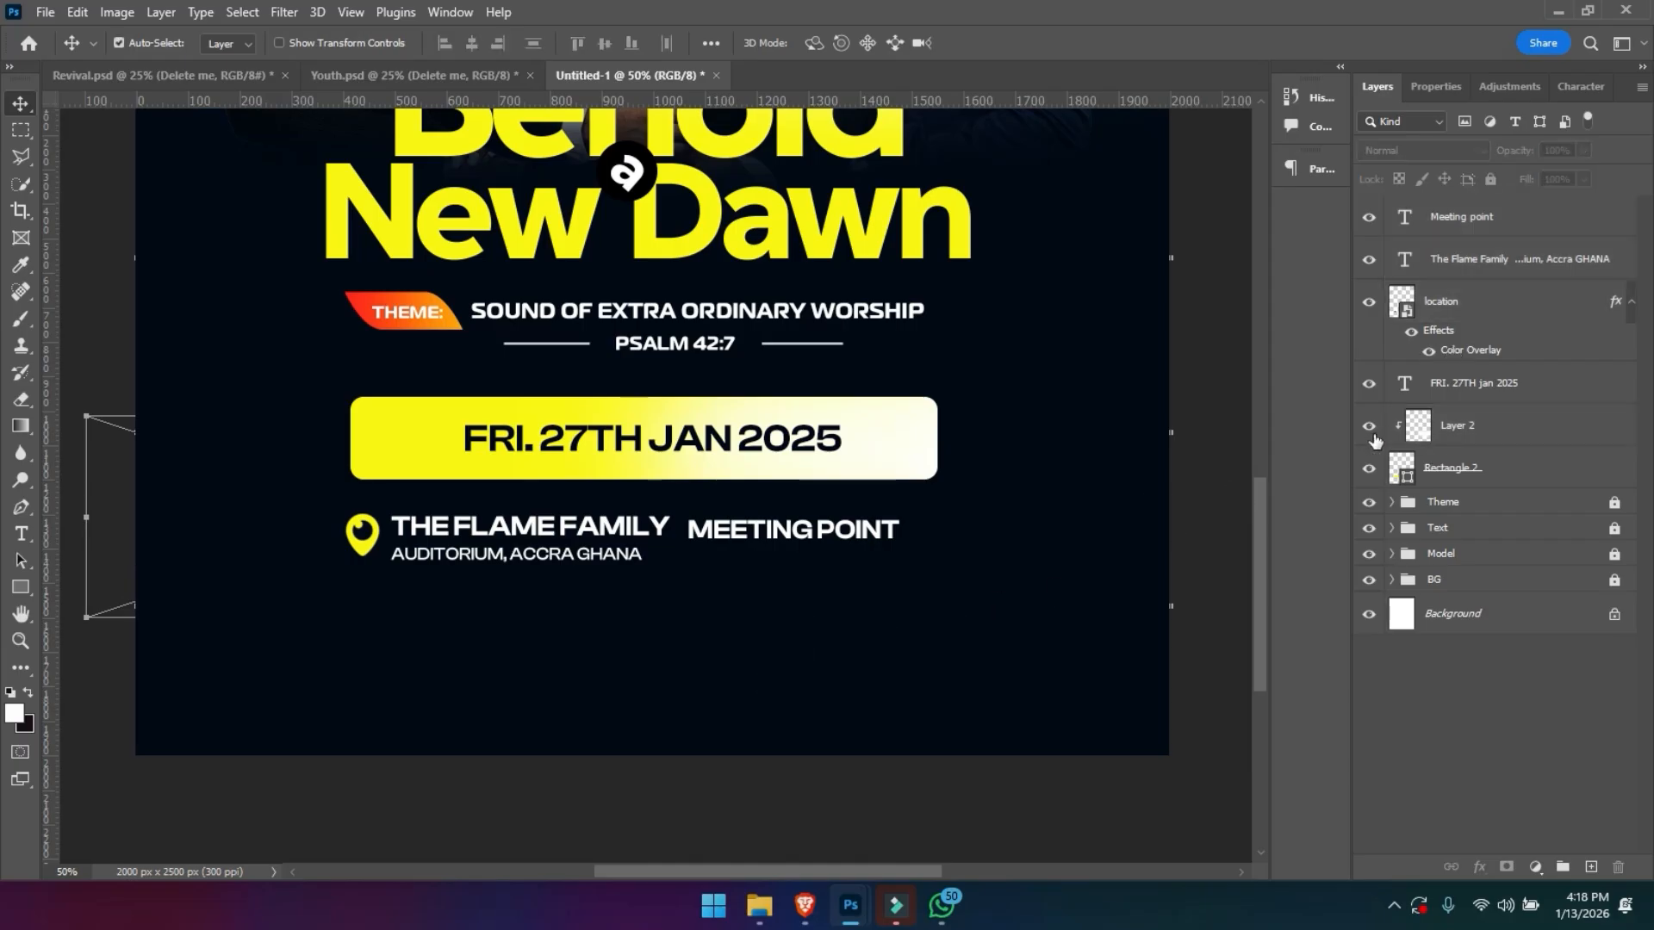
# - Group the date text, Layer 2 and Rectangle 2 as "Date" and lock the group
pyautogui.click(1469, 420)
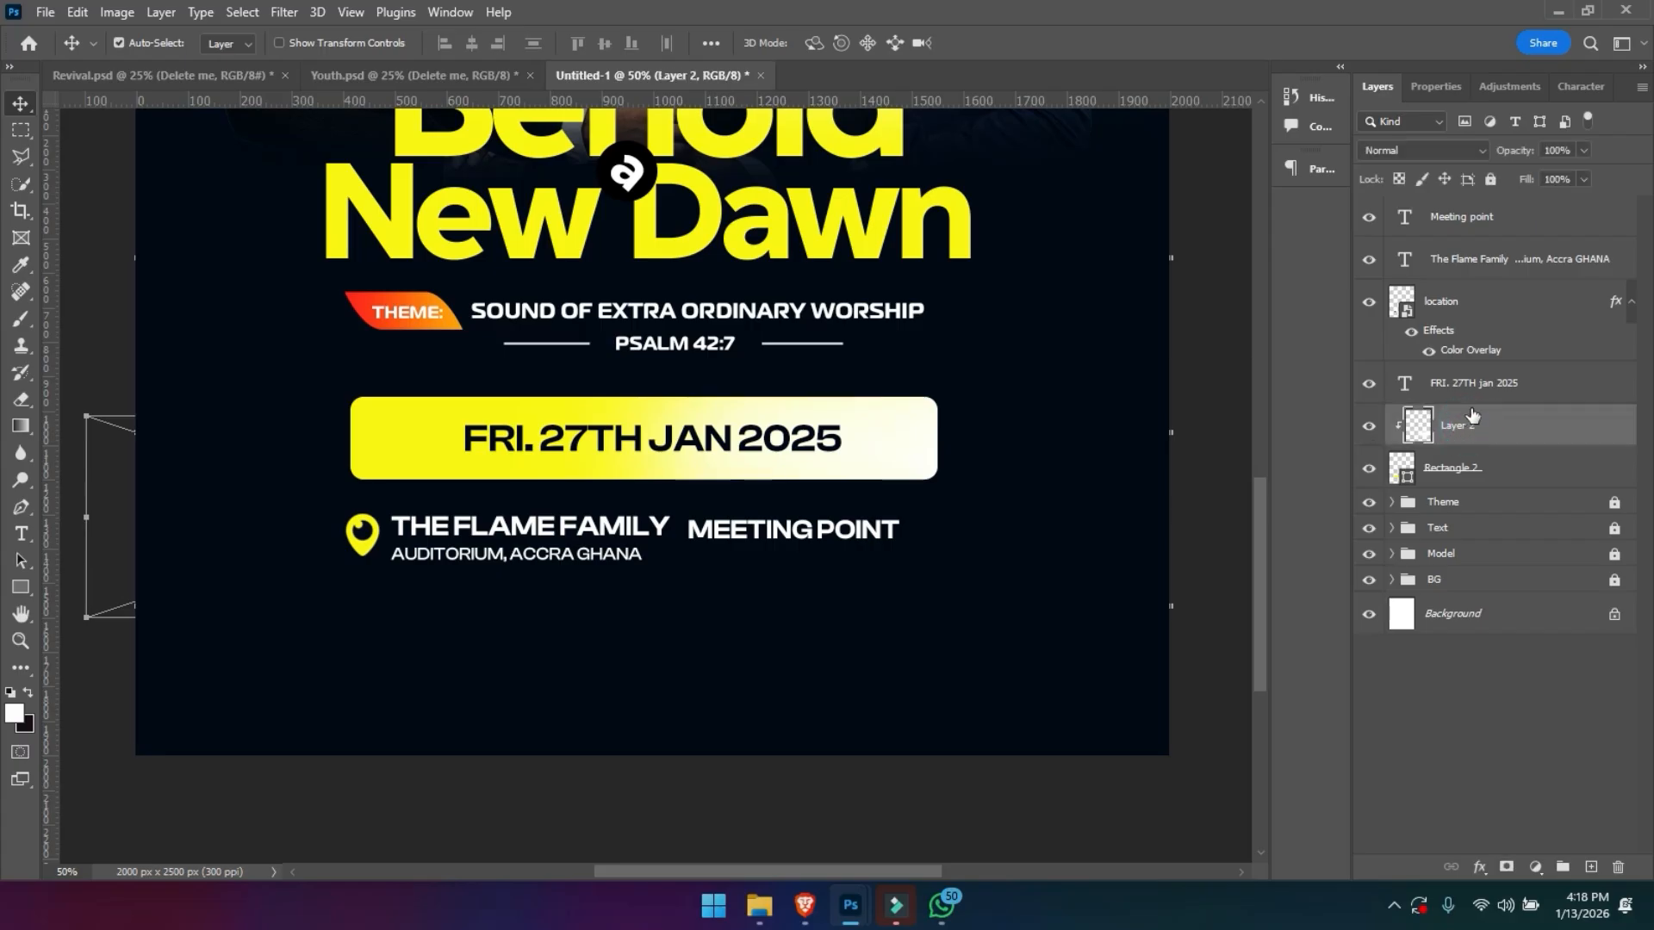
pyautogui.click(1464, 384)
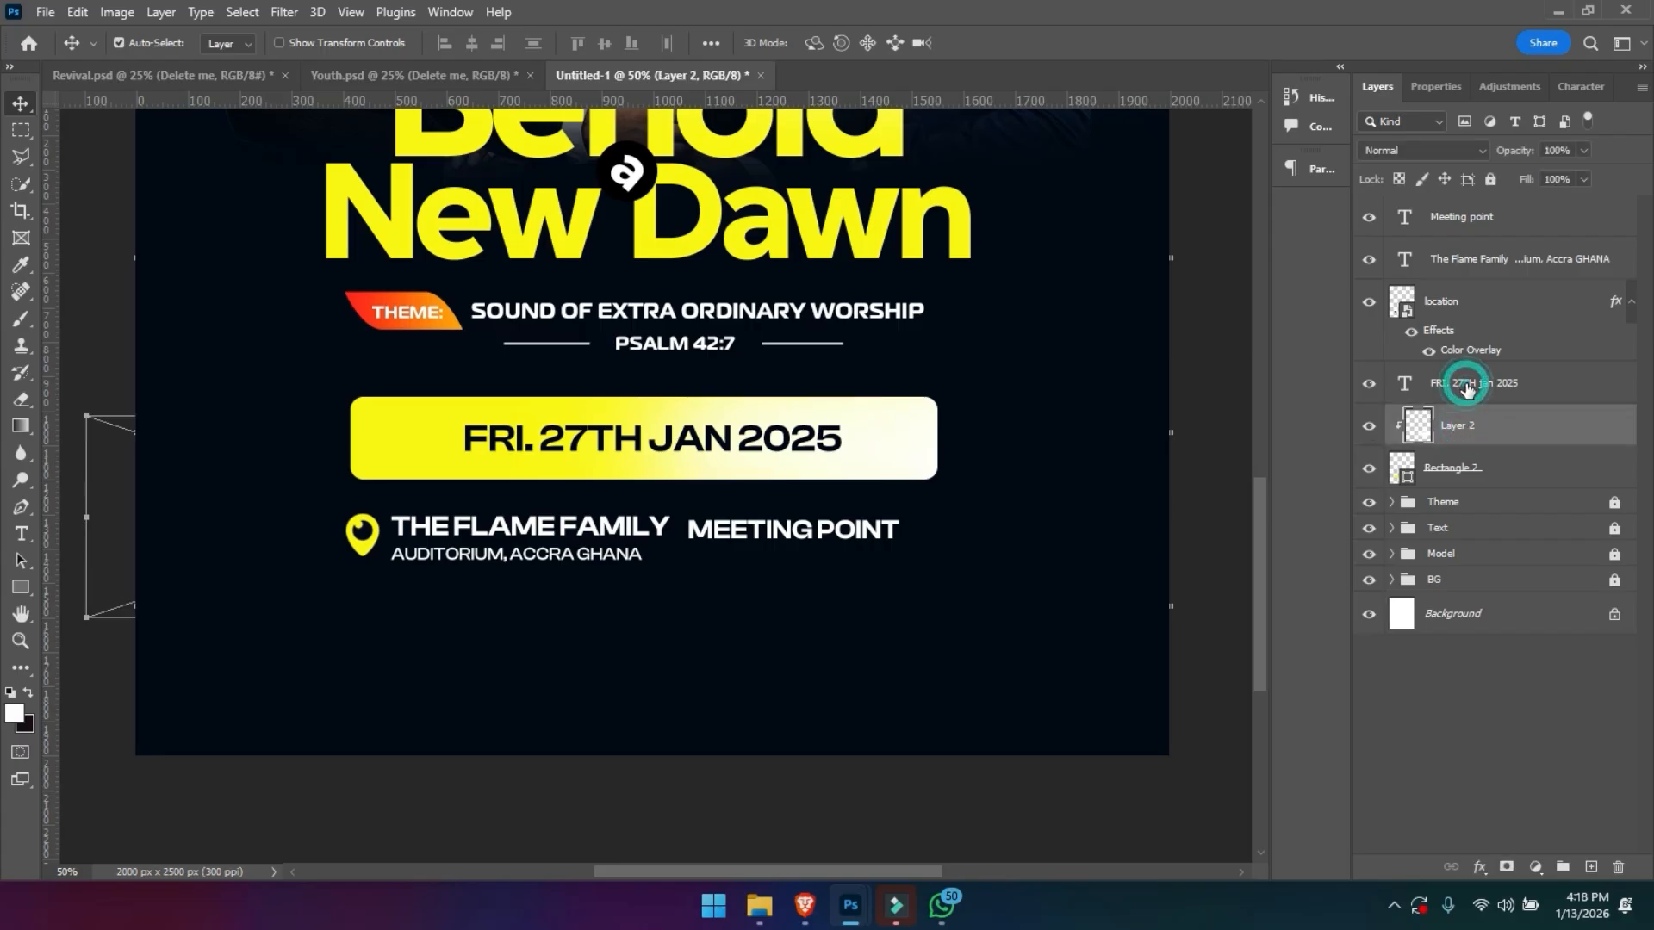
pyautogui.keyDown('ctrl'); pyautogui.click(1461, 466); pyautogui.keyUp('ctrl')
pyautogui.keyDown('ctrl'); pyautogui.click(1459, 432); pyautogui.keyUp('ctrl')
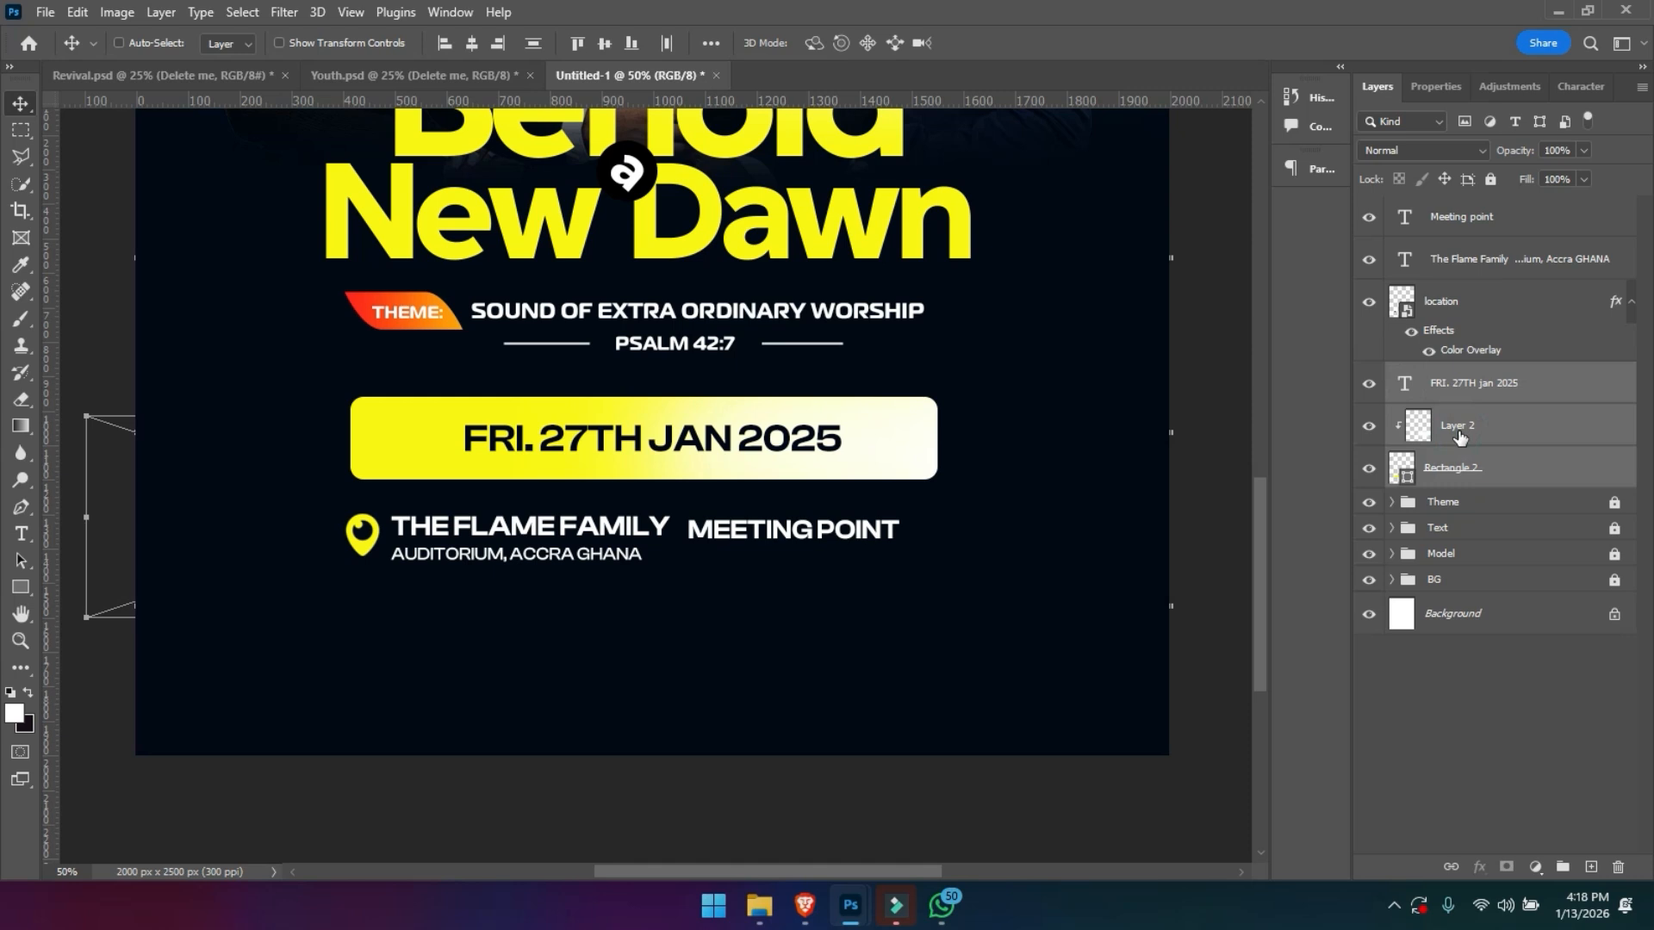
pyautogui.hotkey('ctrl', 'g')
pyautogui.doubleClick(1443, 382)
pyautogui.write('Date')
pyautogui.press('Return')
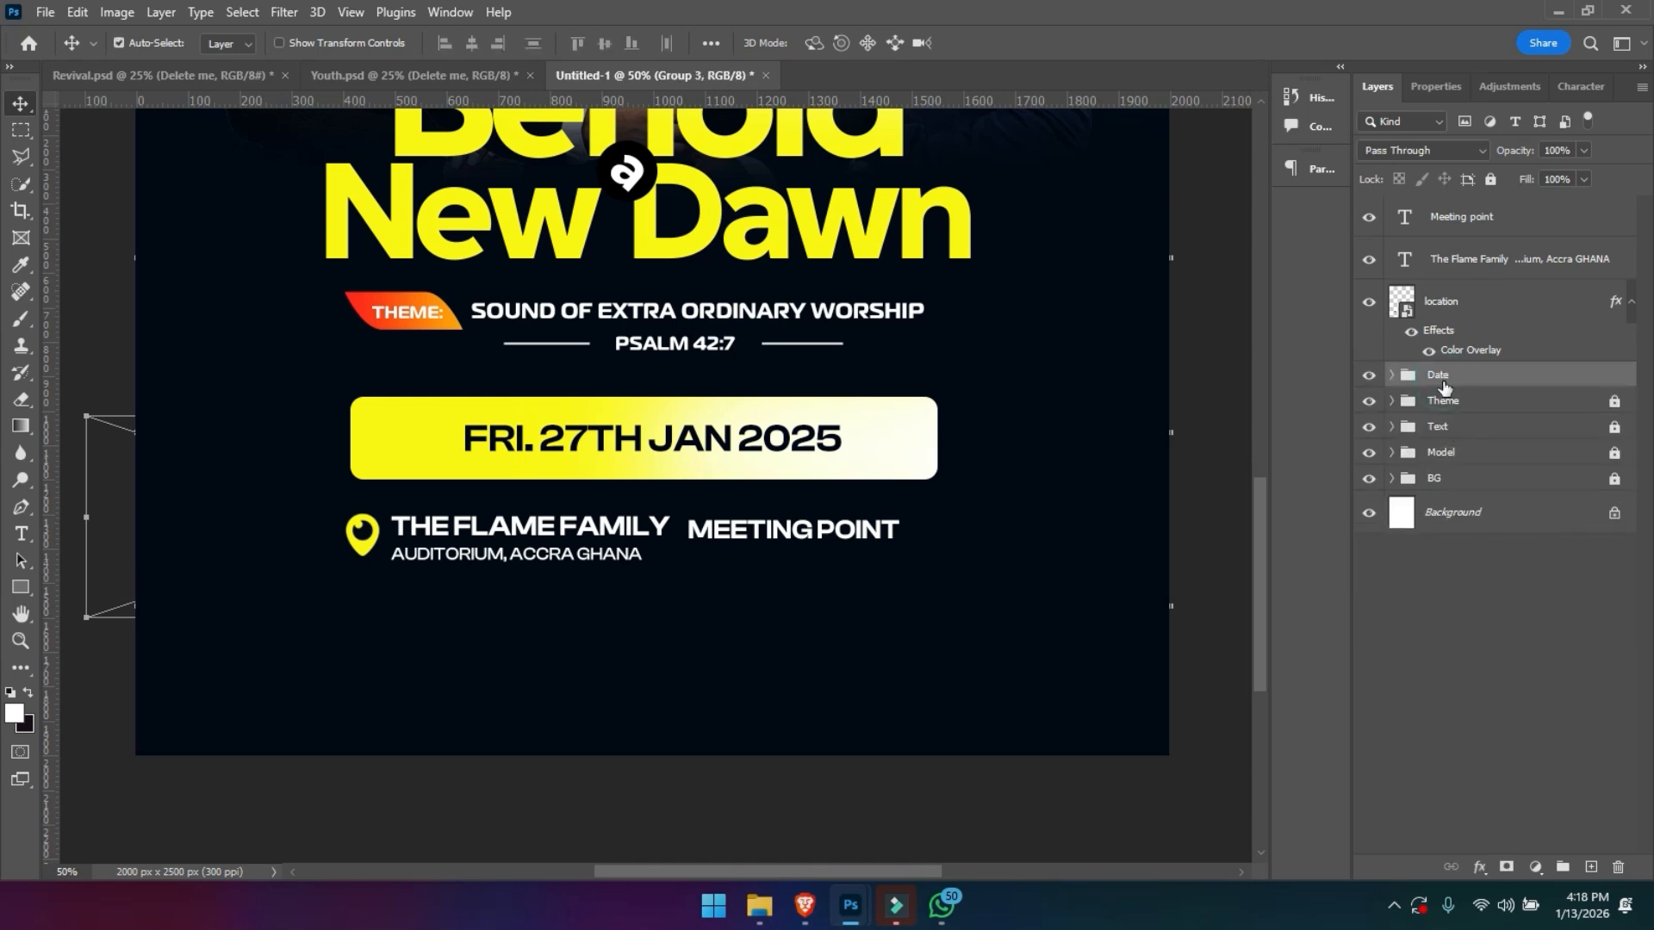
pyautogui.click(1490, 180)
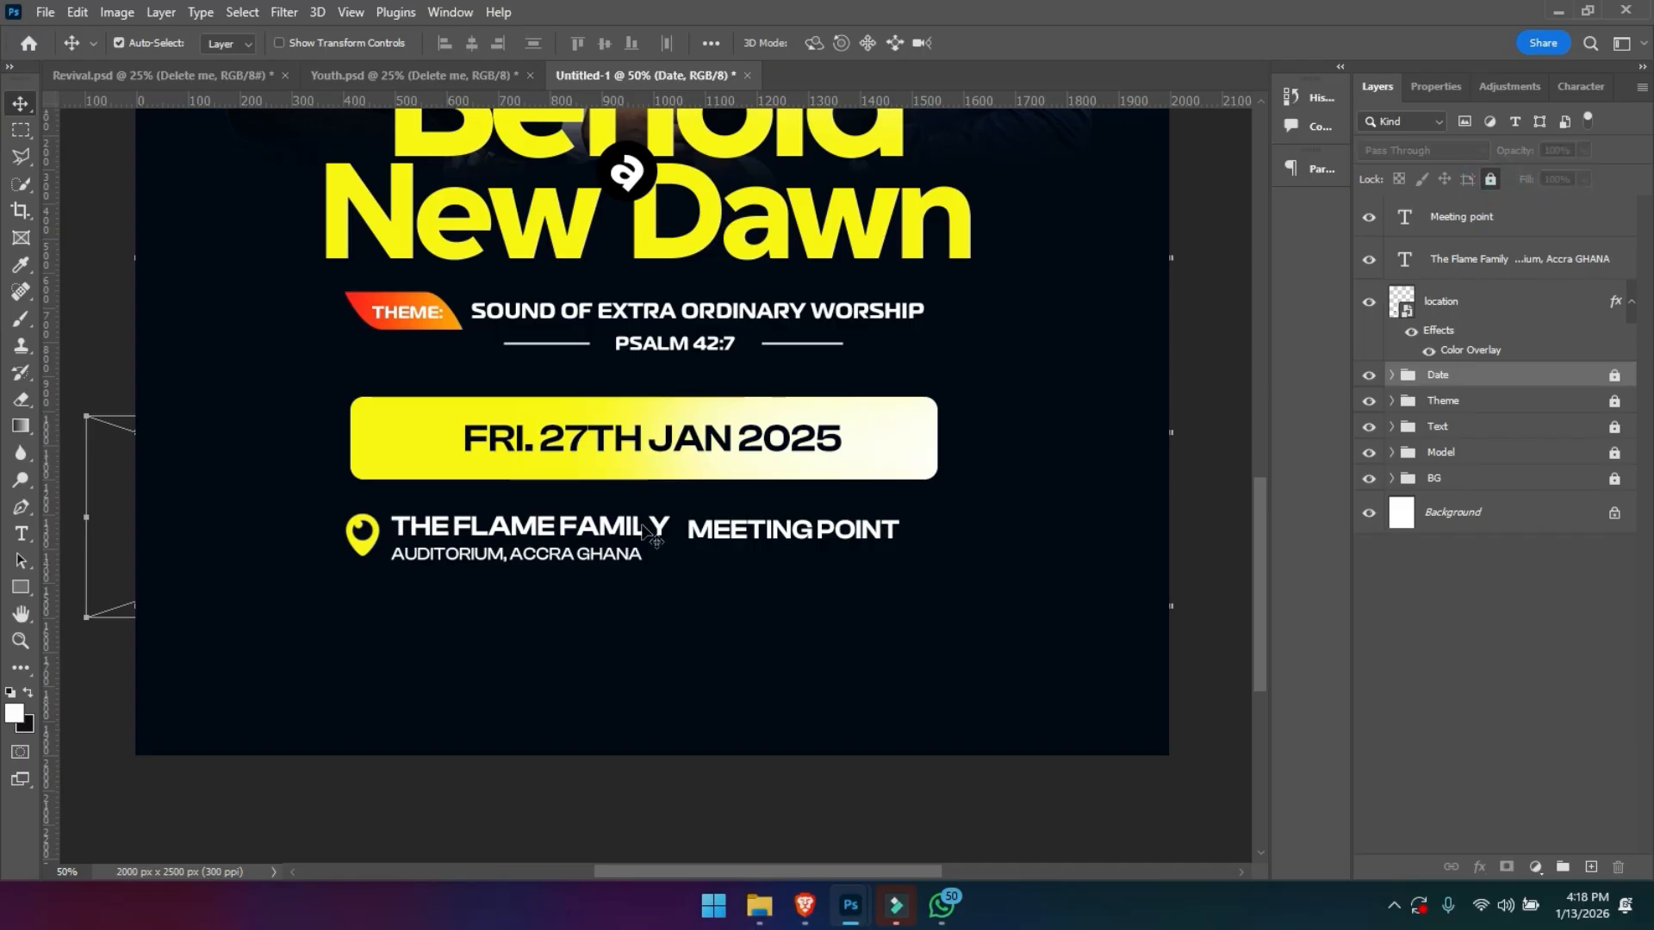
# - Move the MEETING POINT text slightly right and frame it with an unfilled rectangle about 466 x 120 px with a 3 px white stroke
pyautogui.moveTo(597, 609); pyautogui.dragTo(353, 539)
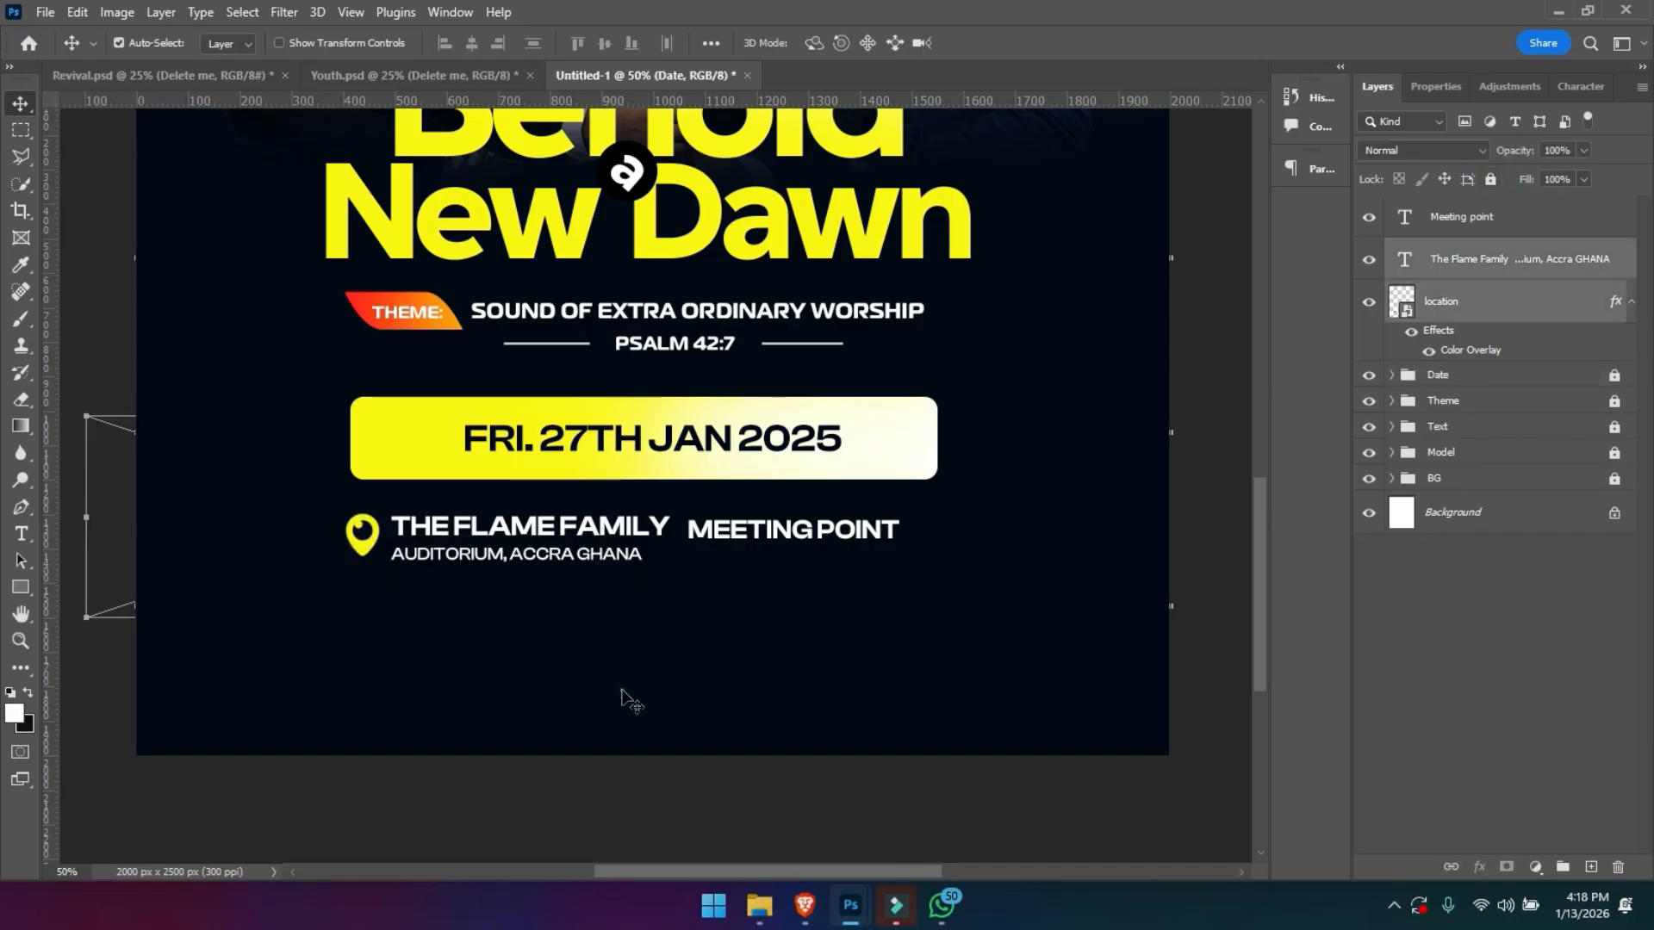
pyautogui.moveTo(749, 551); pyautogui.dragTo(779, 550)
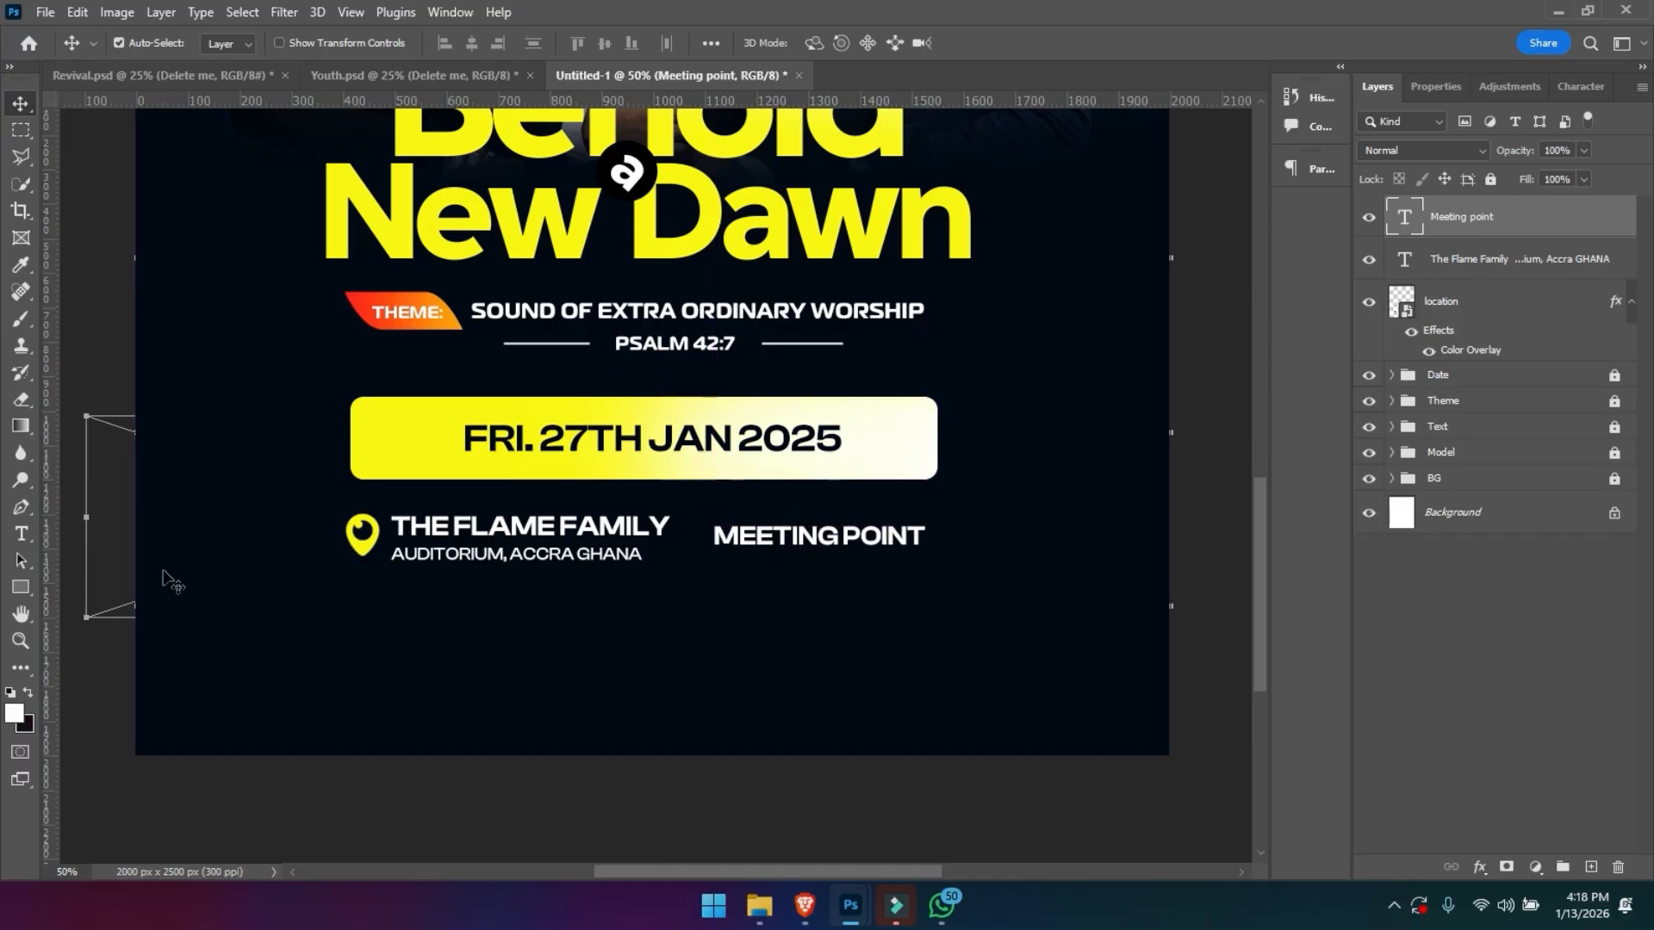
pyautogui.click(21, 587)
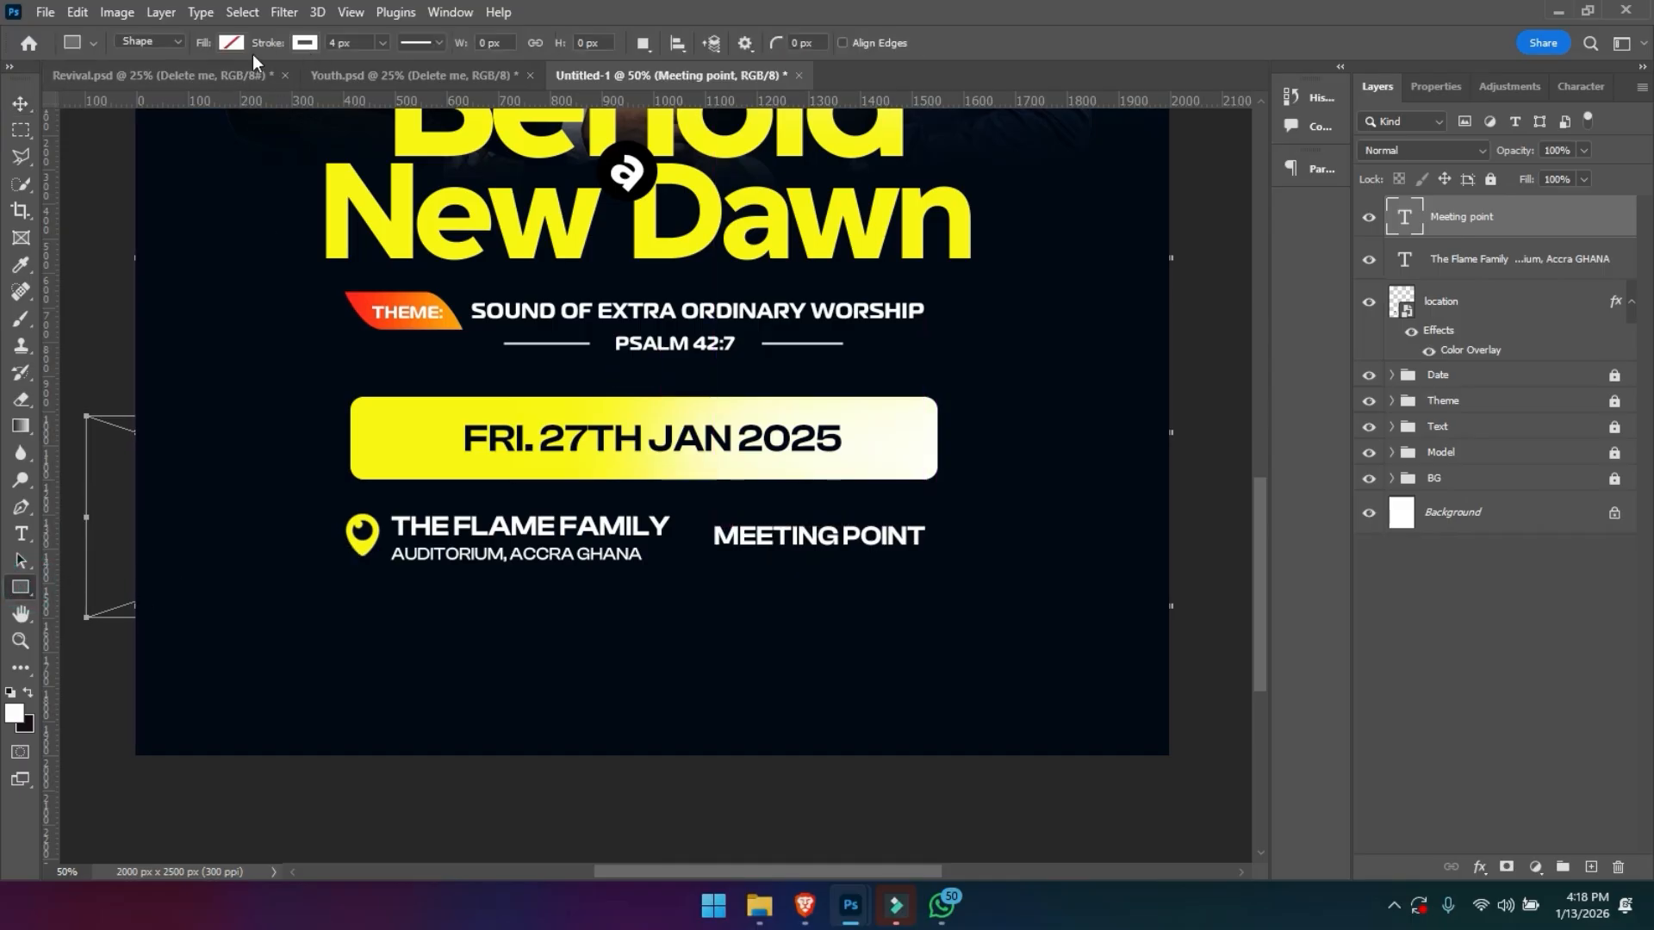
pyautogui.moveTo(261, 52); pyautogui.dragTo(250, 51)
pyautogui.moveTo(696, 504); pyautogui.dragTo(935, 564)
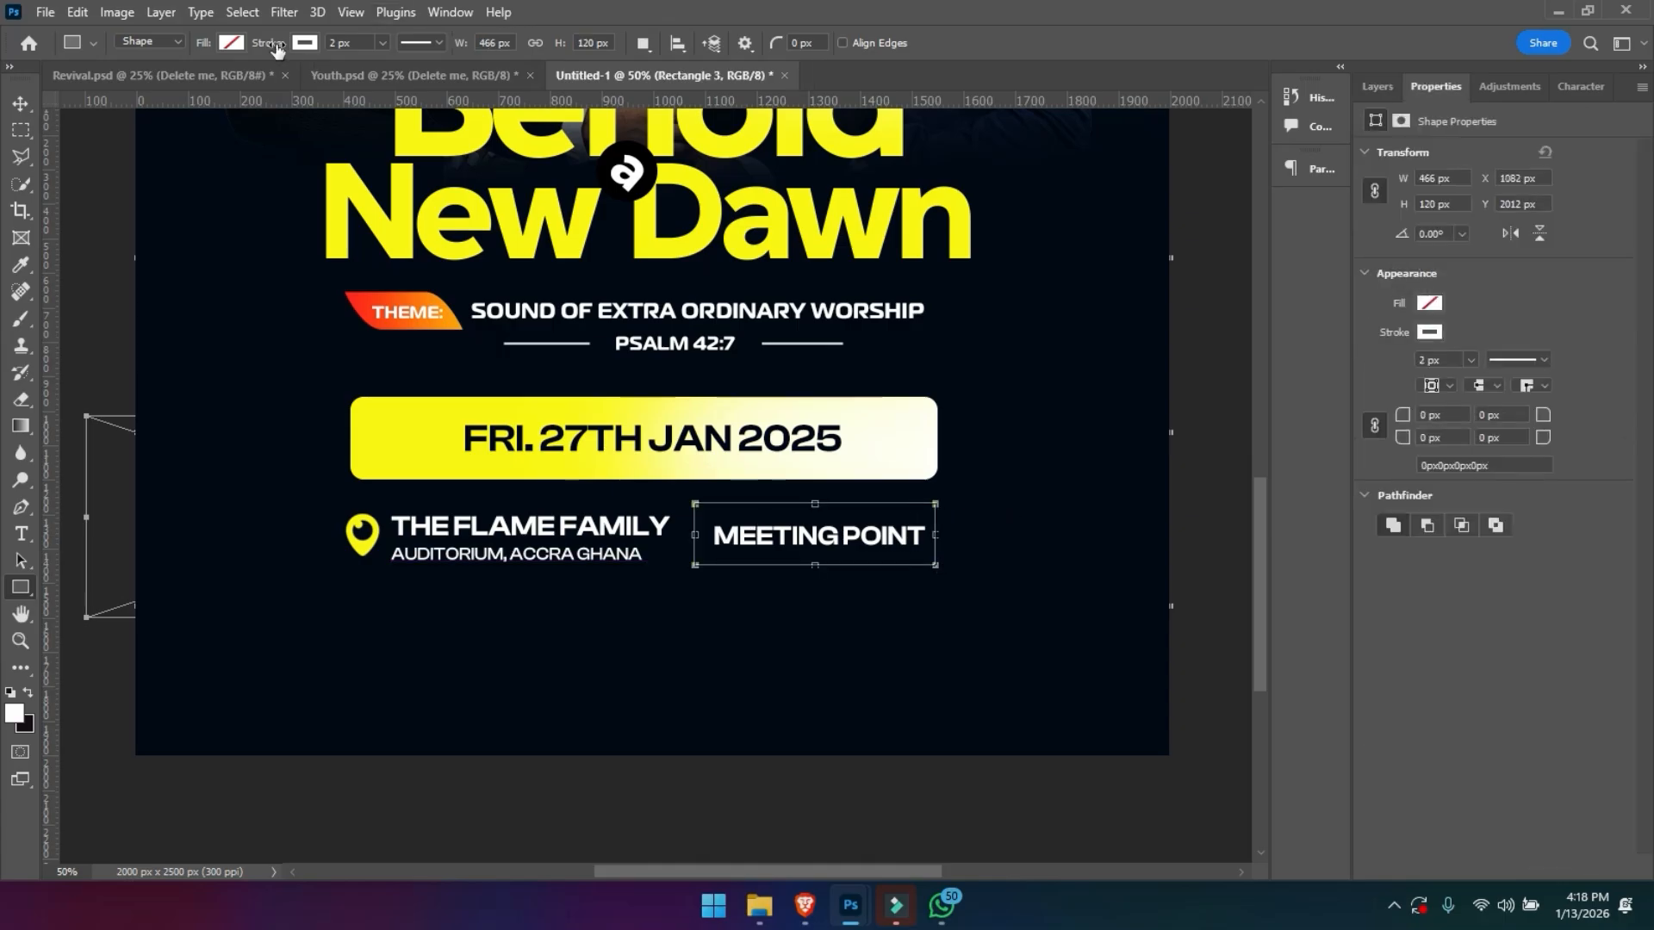
pyautogui.moveTo(275, 50); pyautogui.dragTo(287, 50)
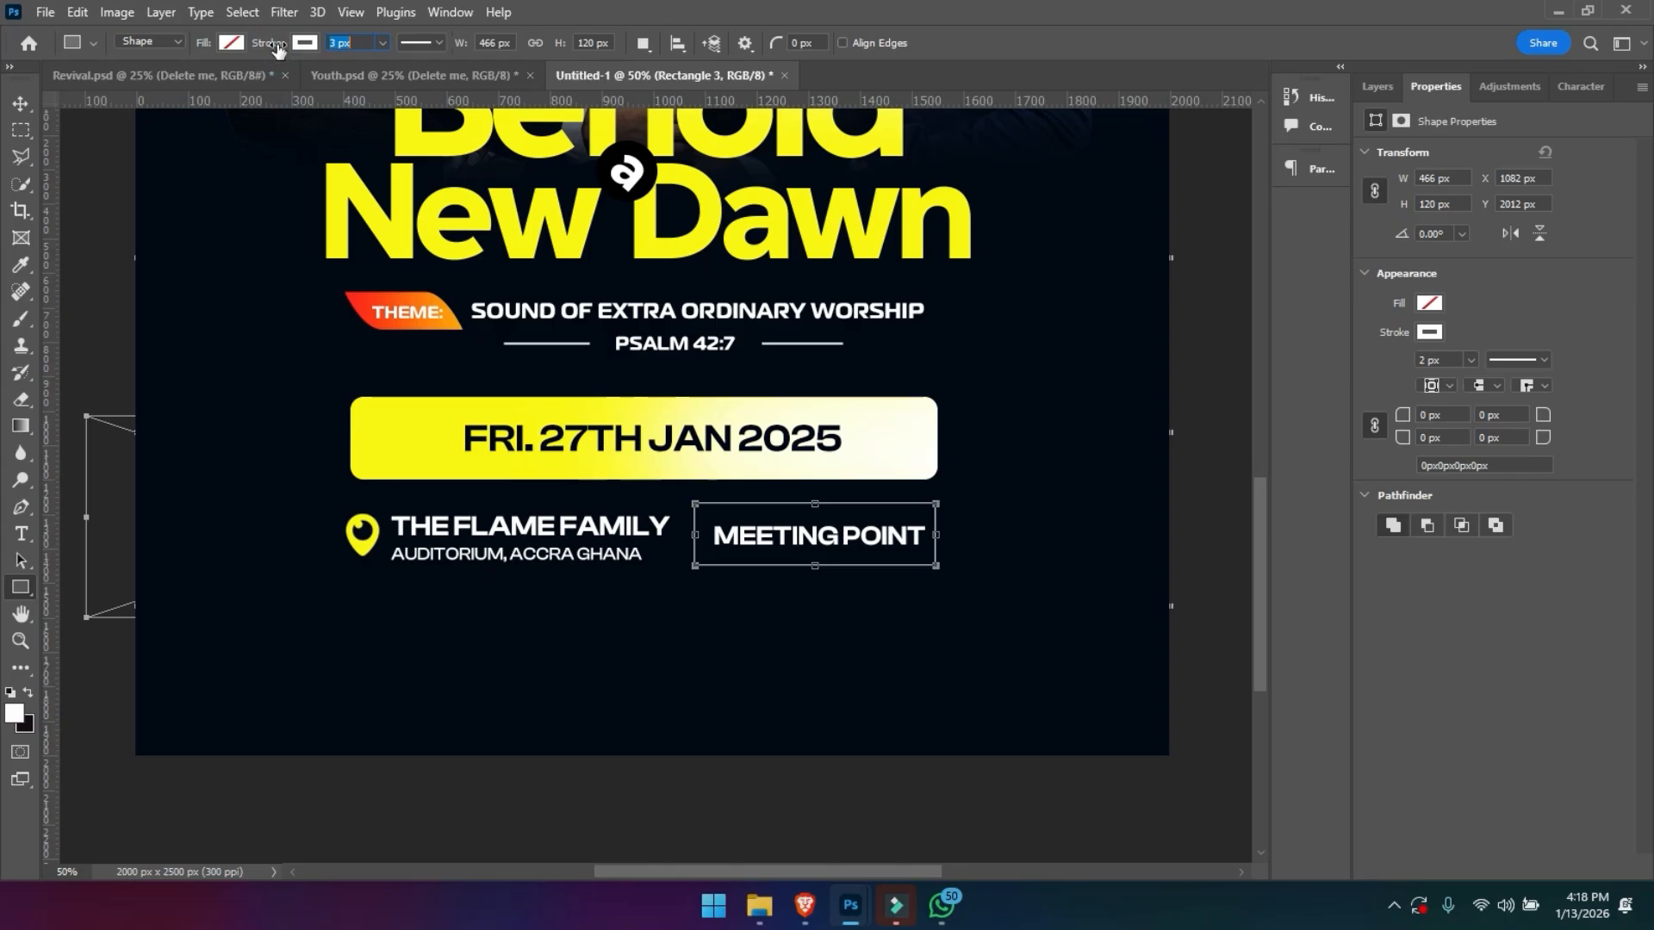
pyautogui.click(20, 111)
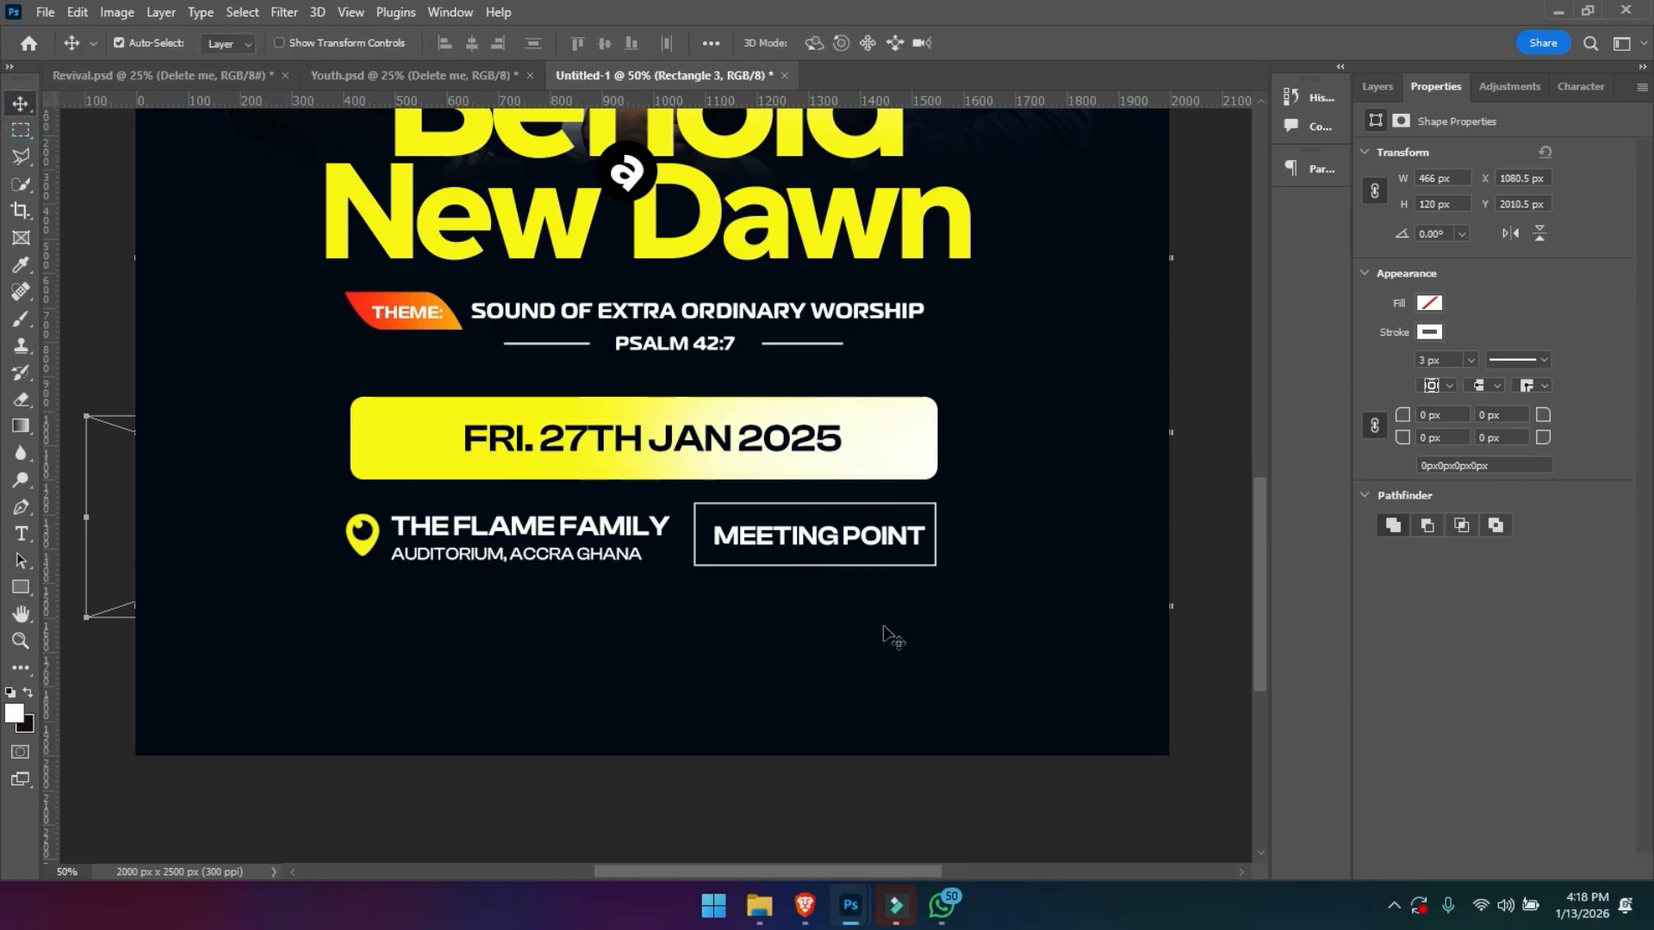
# - Centre the MEETING POINT text inside its outlined box and move the venue text closer to the location pin
pyautogui.moveTo(834, 540); pyautogui.dragTo(828, 540)
pyautogui.moveTo(575, 529); pyautogui.dragTo(559, 528)
pyautogui.click(760, 541)
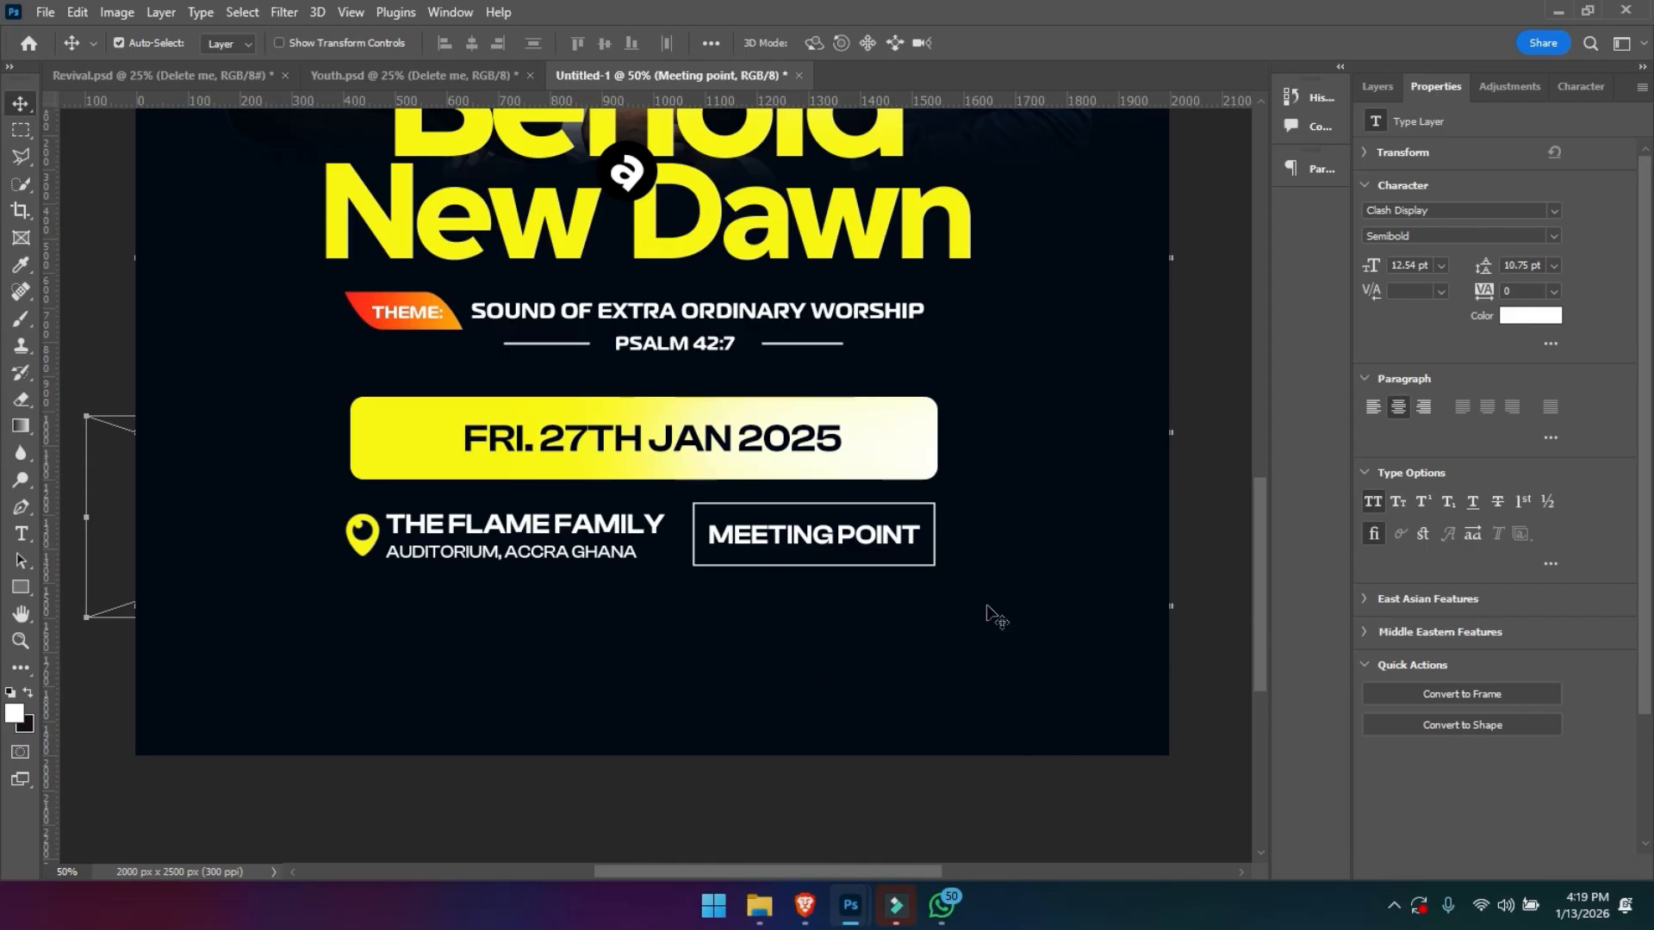
# - Draw a red rectangle about 534 x 118 px with no stroke below the venue text
pyautogui.click(19, 587)
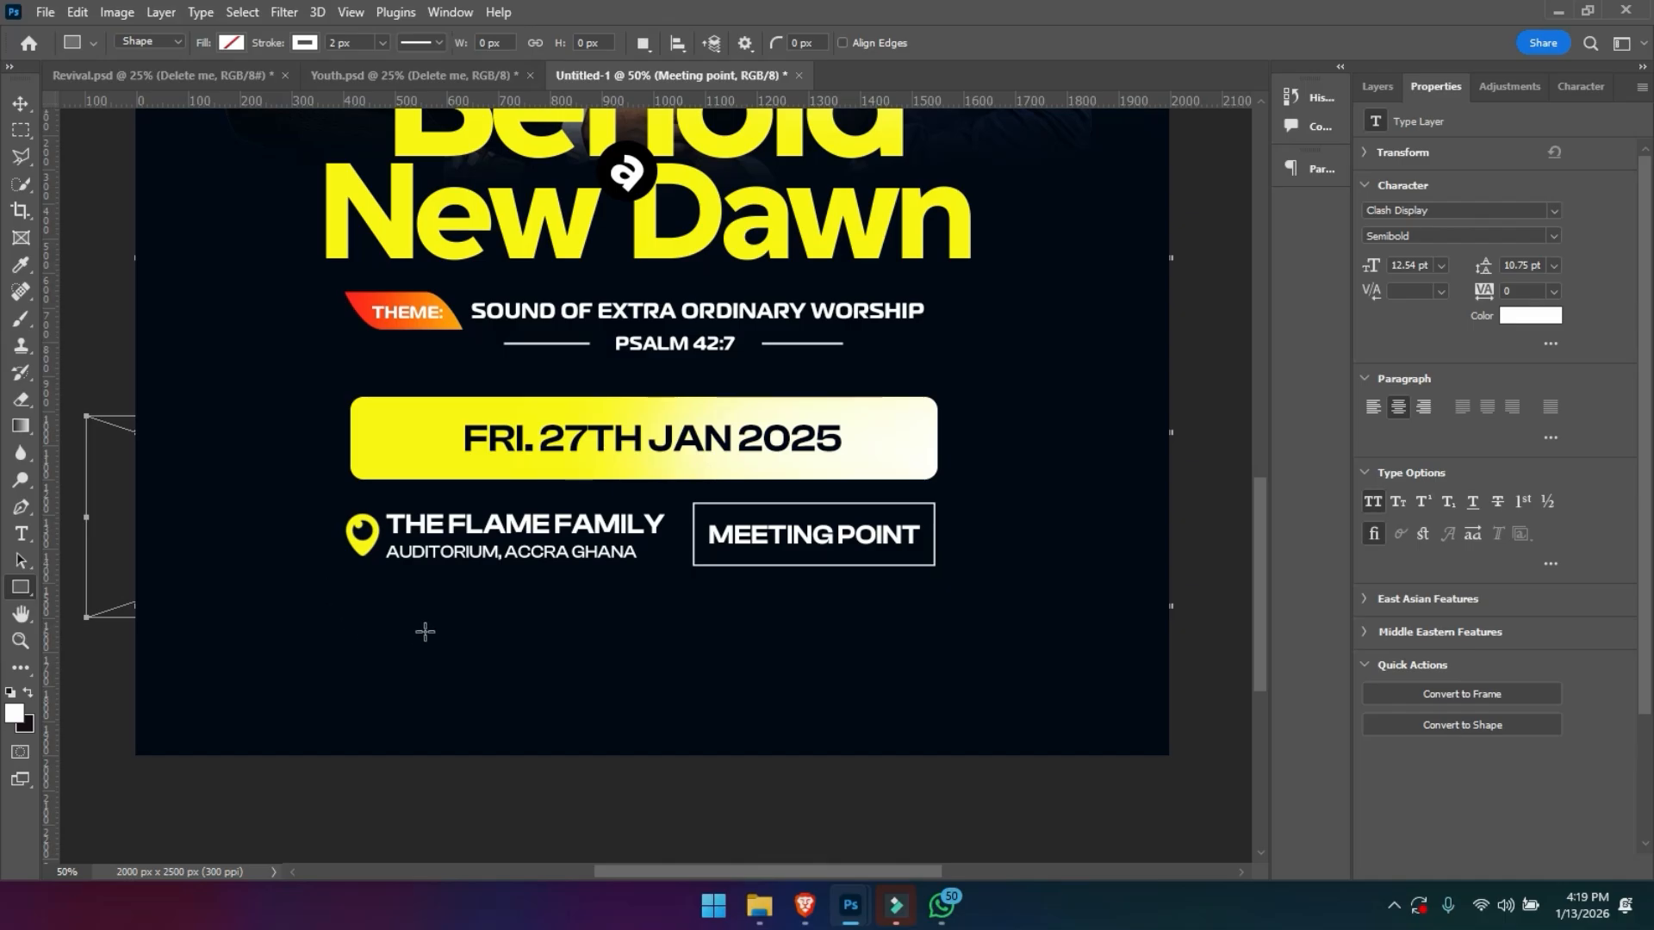
pyautogui.moveTo(356, 594); pyautogui.dragTo(630, 654)
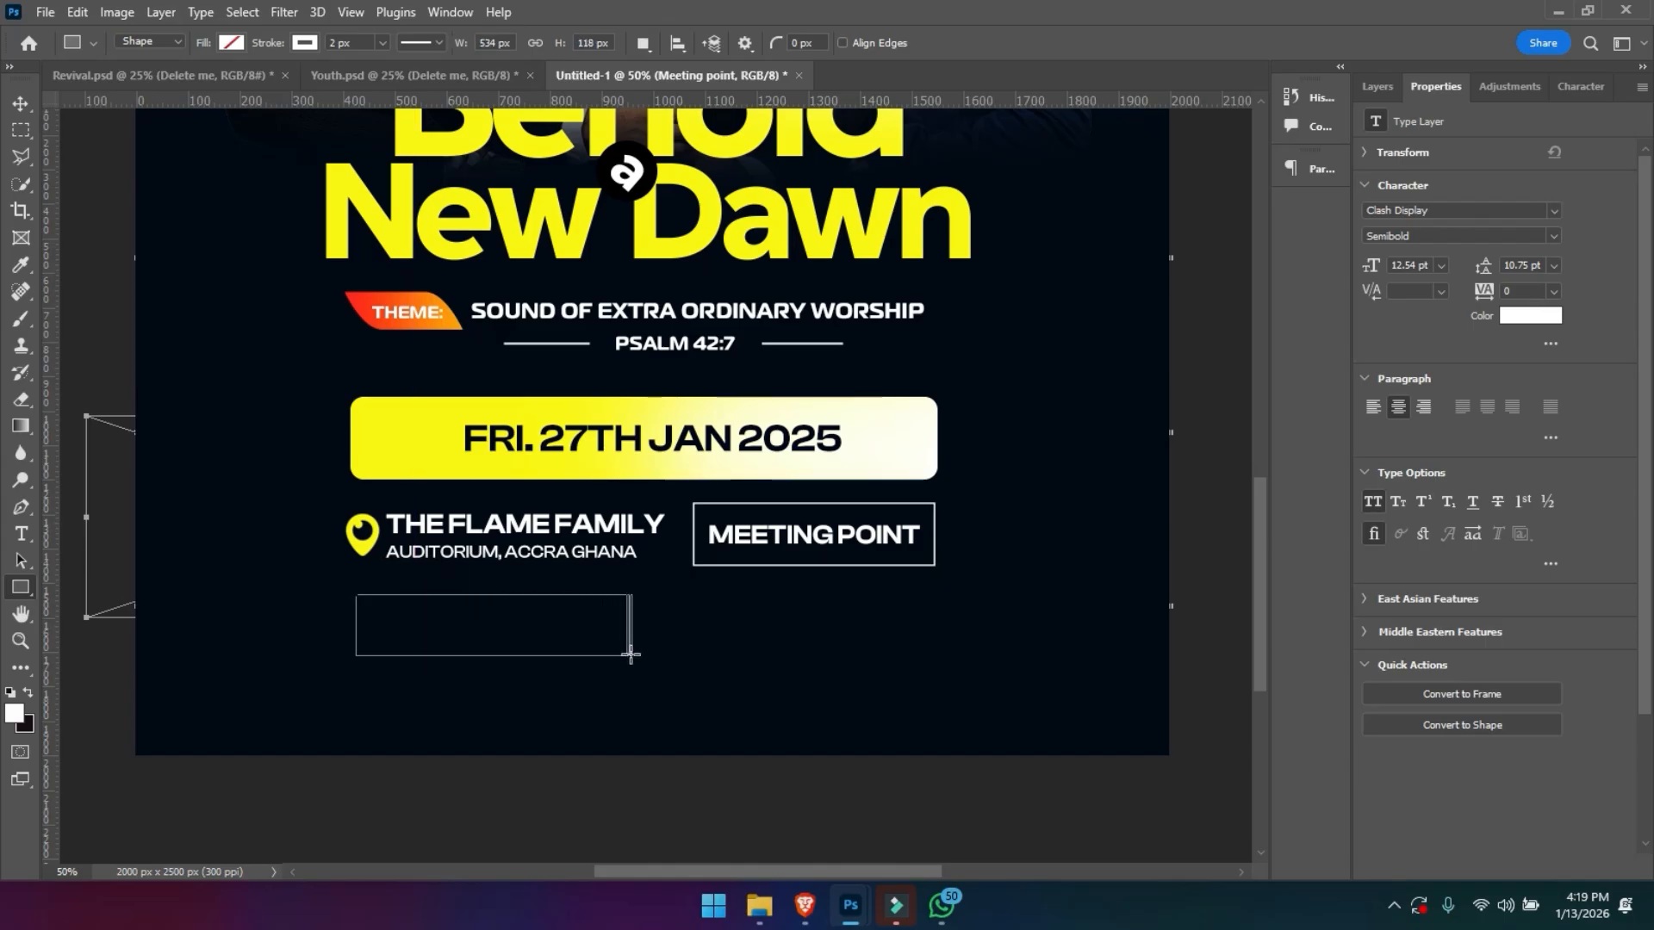
pyautogui.click(231, 43)
pyautogui.click(176, 153)
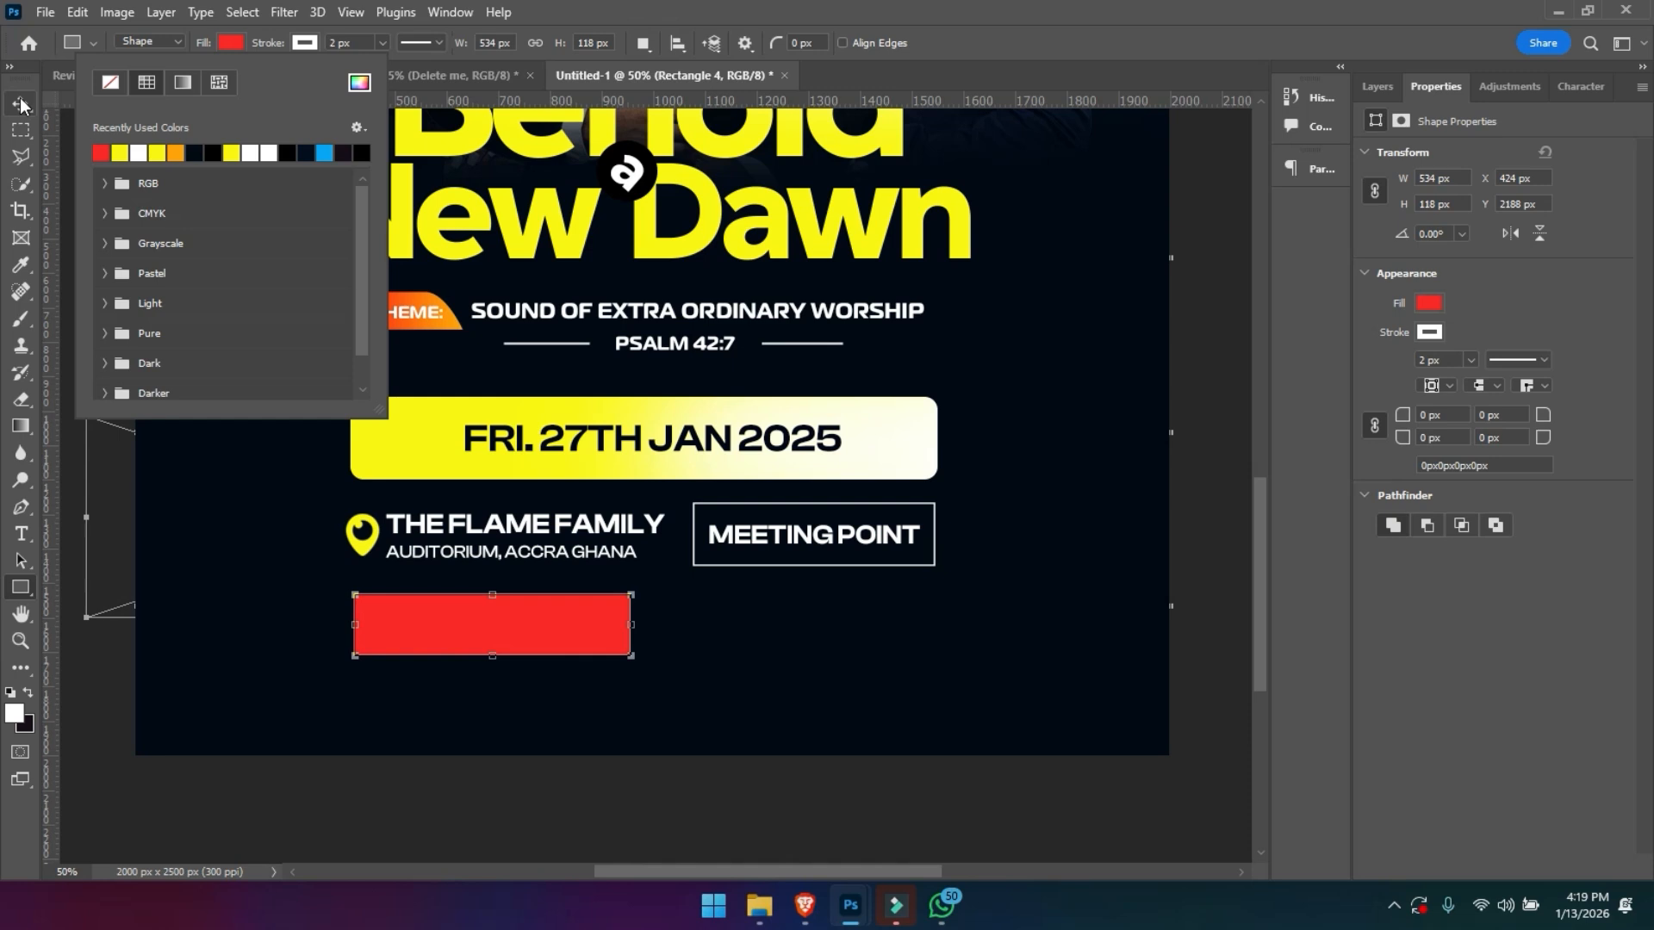
pyautogui.click(303, 44)
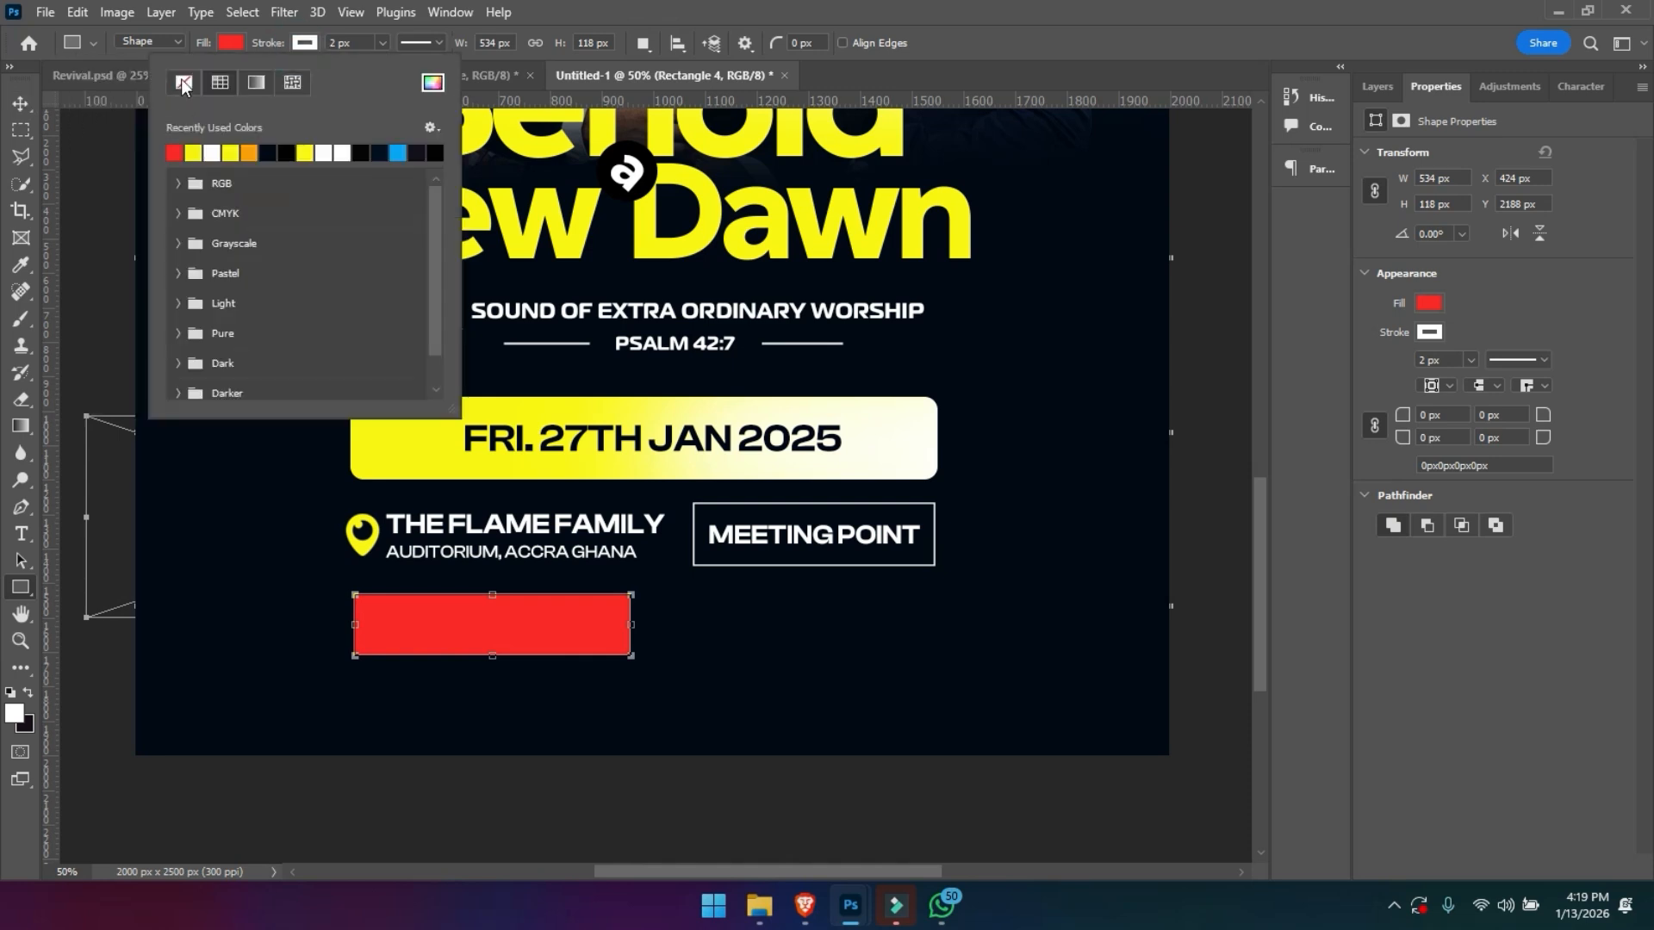
pyautogui.click(20, 102)
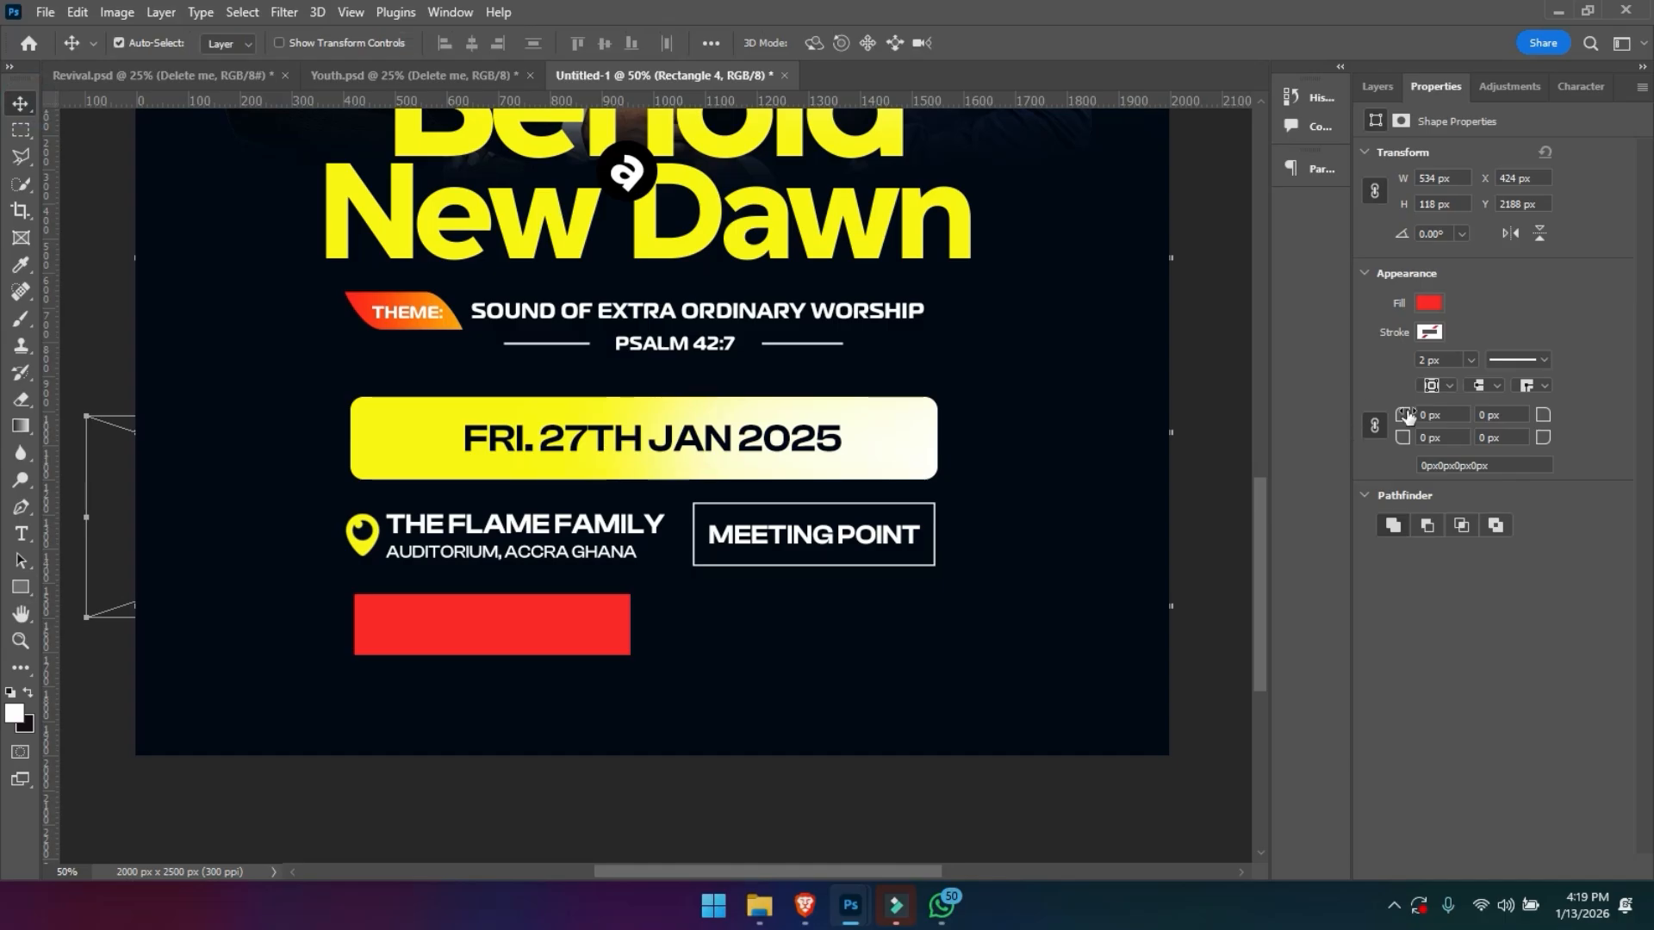
# - Add a new layer above the red rectangle and clip it to that shape
pyautogui.click(1376, 86)
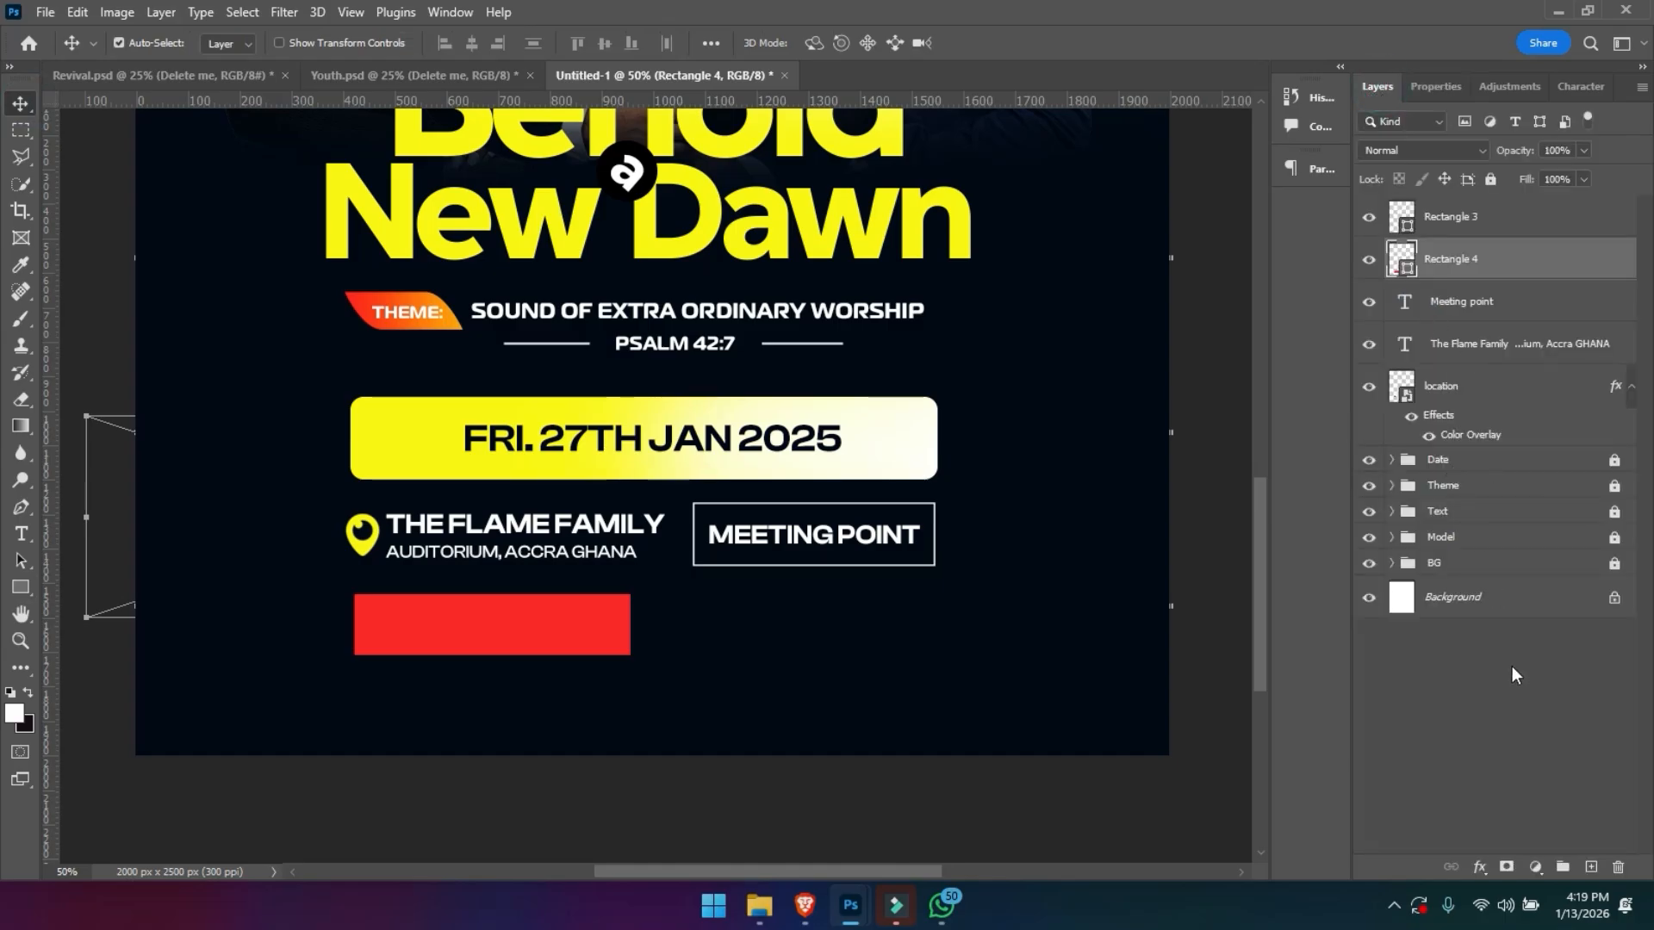
pyautogui.click(1591, 866)
pyautogui.moveTo(1457, 269); pyautogui.dragTo(1456, 277)
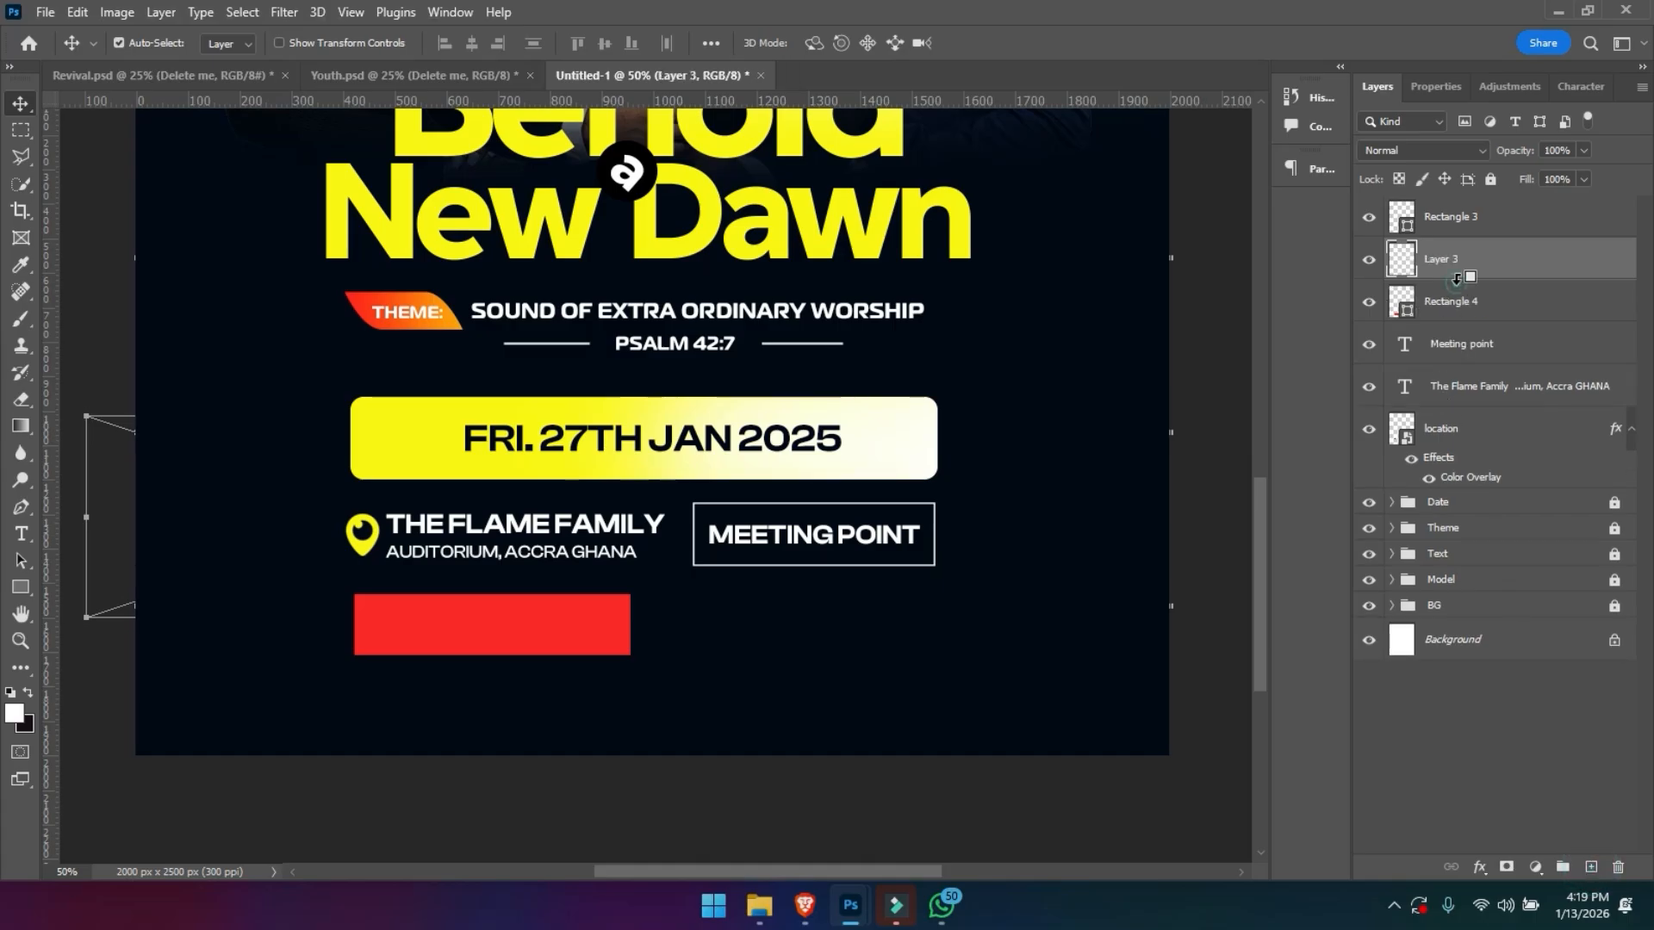
pyautogui.keyDown('alt'); pyautogui.click(1456, 277); pyautogui.keyUp('alt')
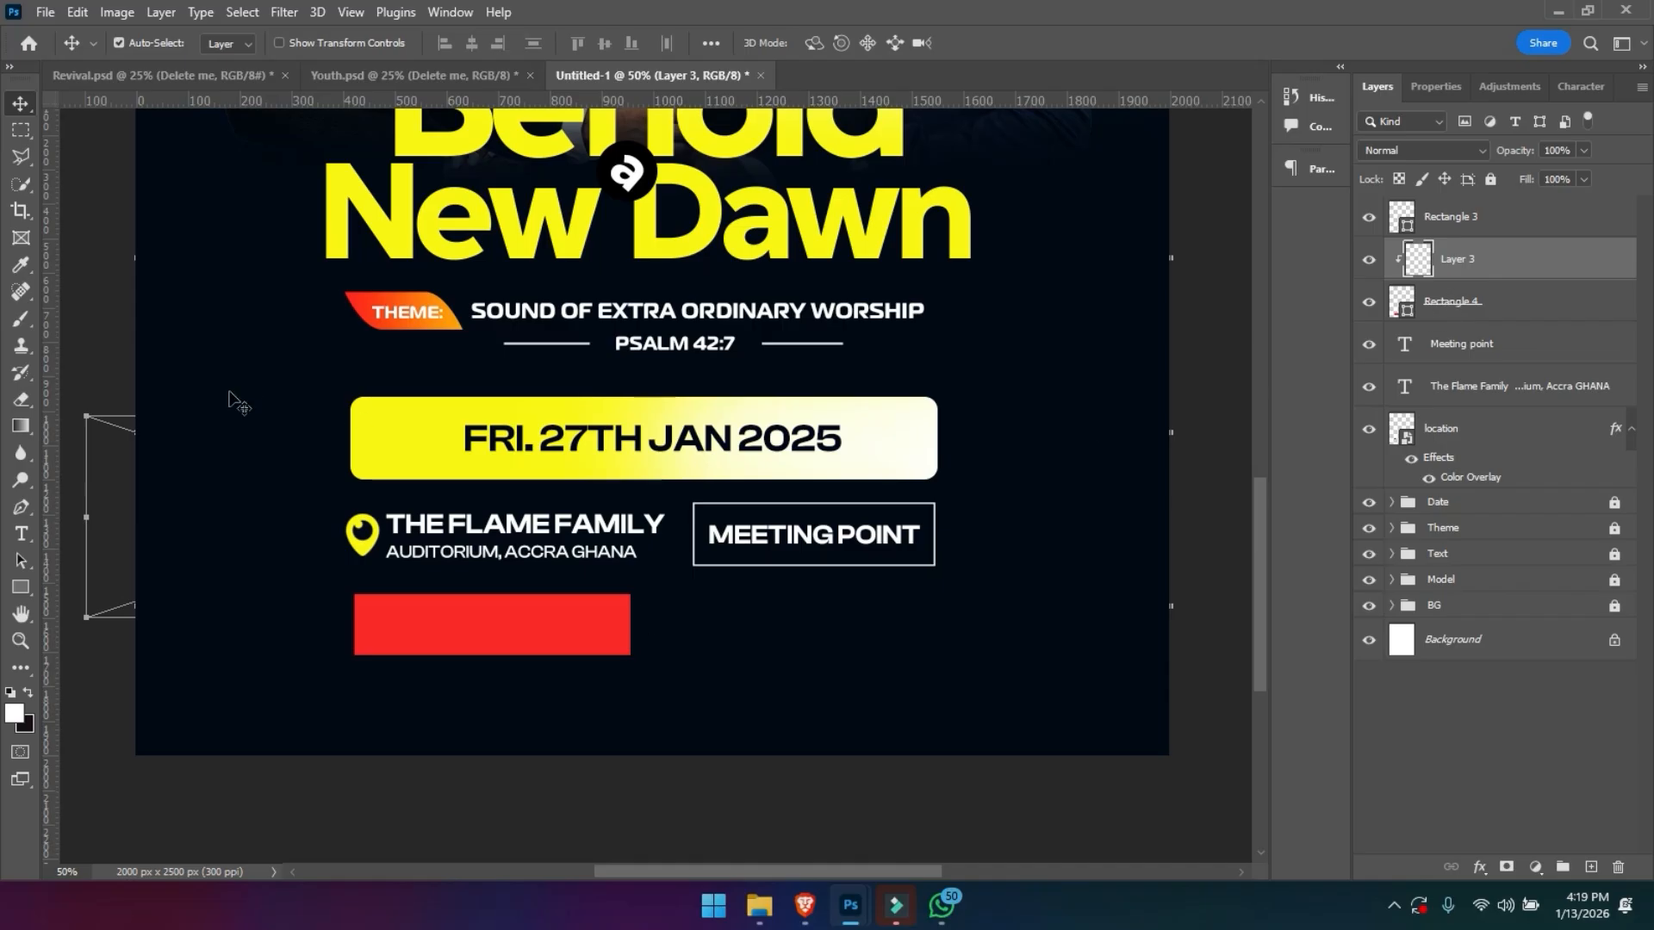
# - Sample the title's yellow and brush it softly over the red rectangle's right end on the clipped layer, undoing the excess strokes
pyautogui.press('b')
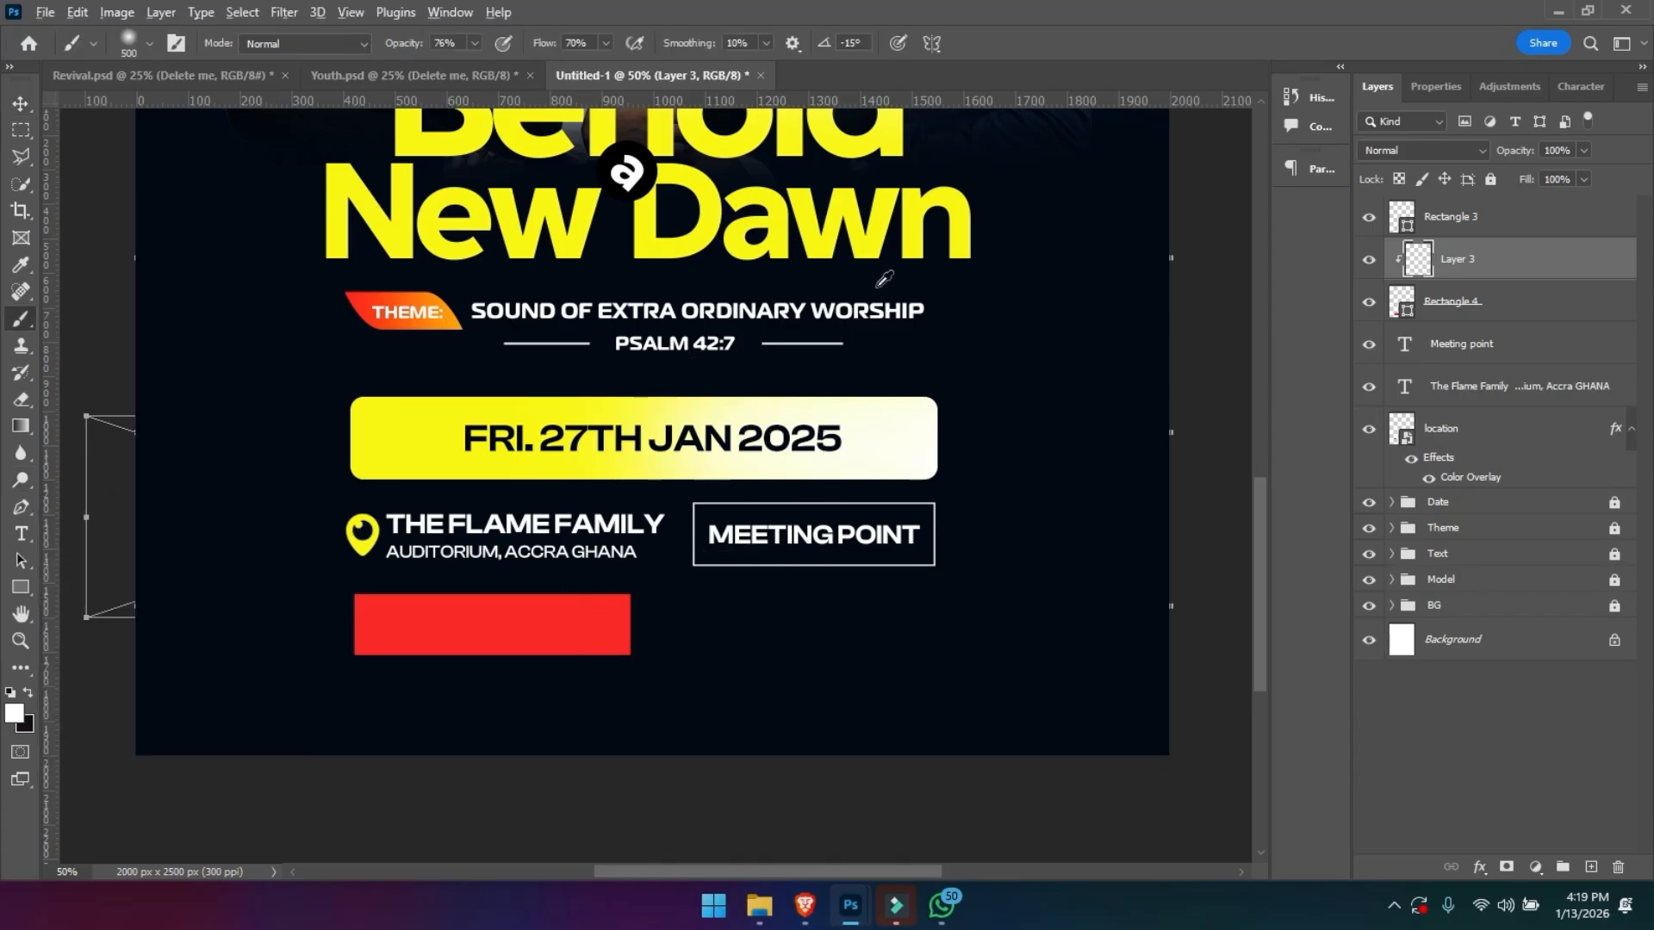
pyautogui.keyDown('alt'); pyautogui.click(868, 231); pyautogui.keyUp('alt')
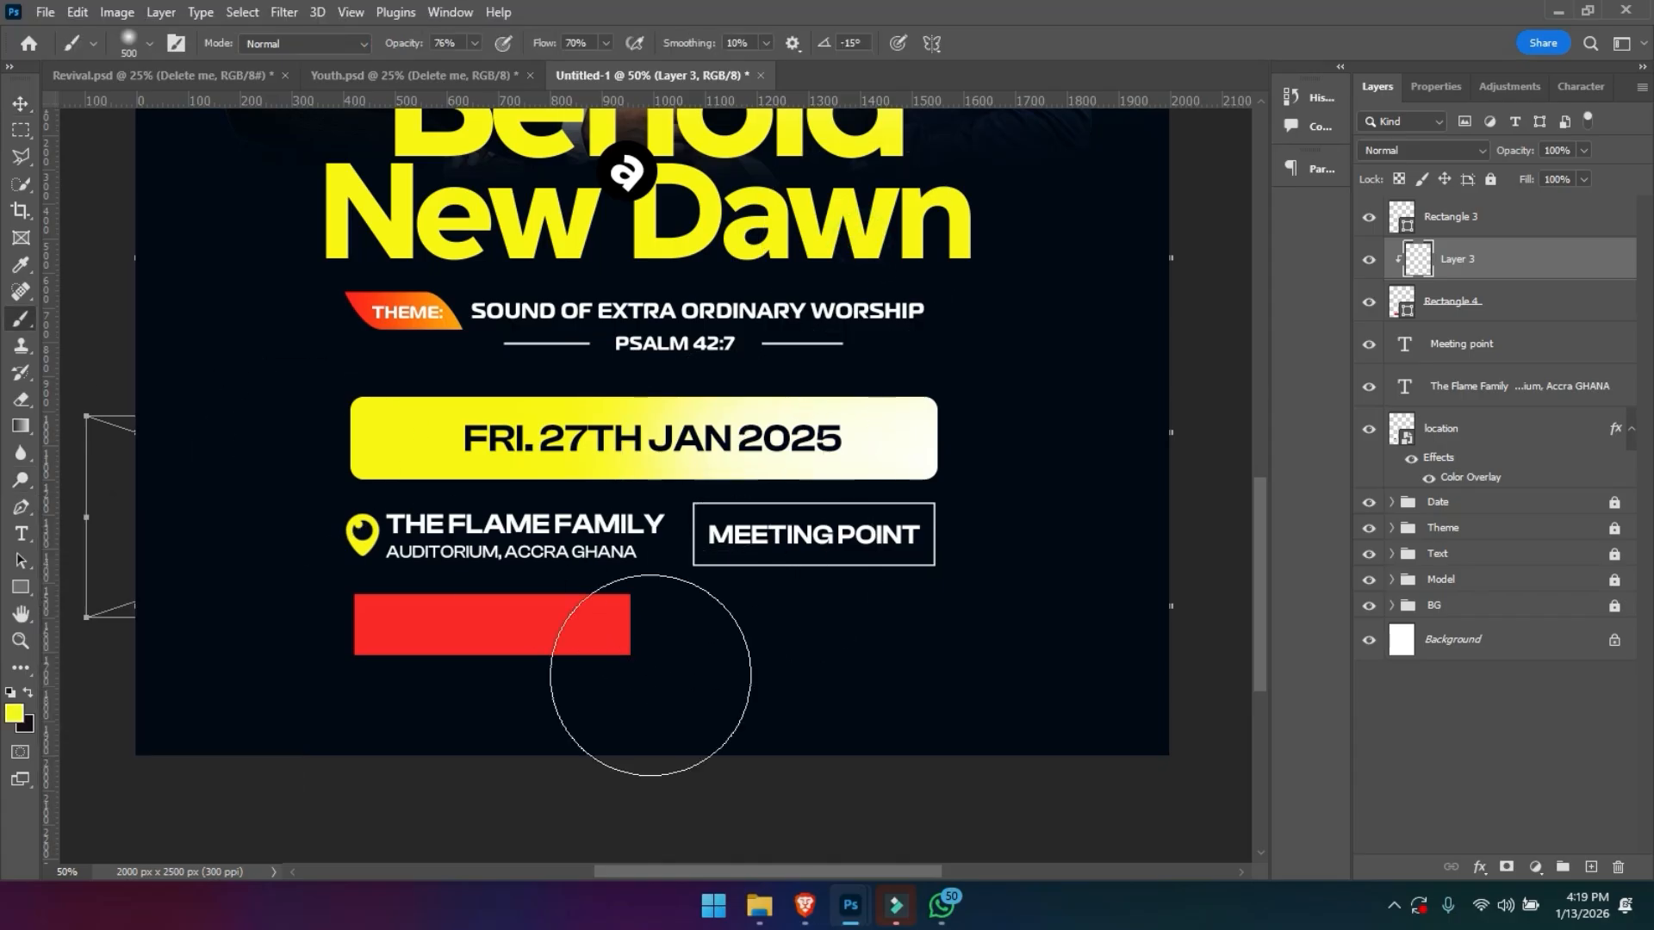
pyautogui.moveTo(646, 679); pyautogui.dragTo(683, 669)
pyautogui.click(660, 595)
pyautogui.hotkey('ctrl', 'z')
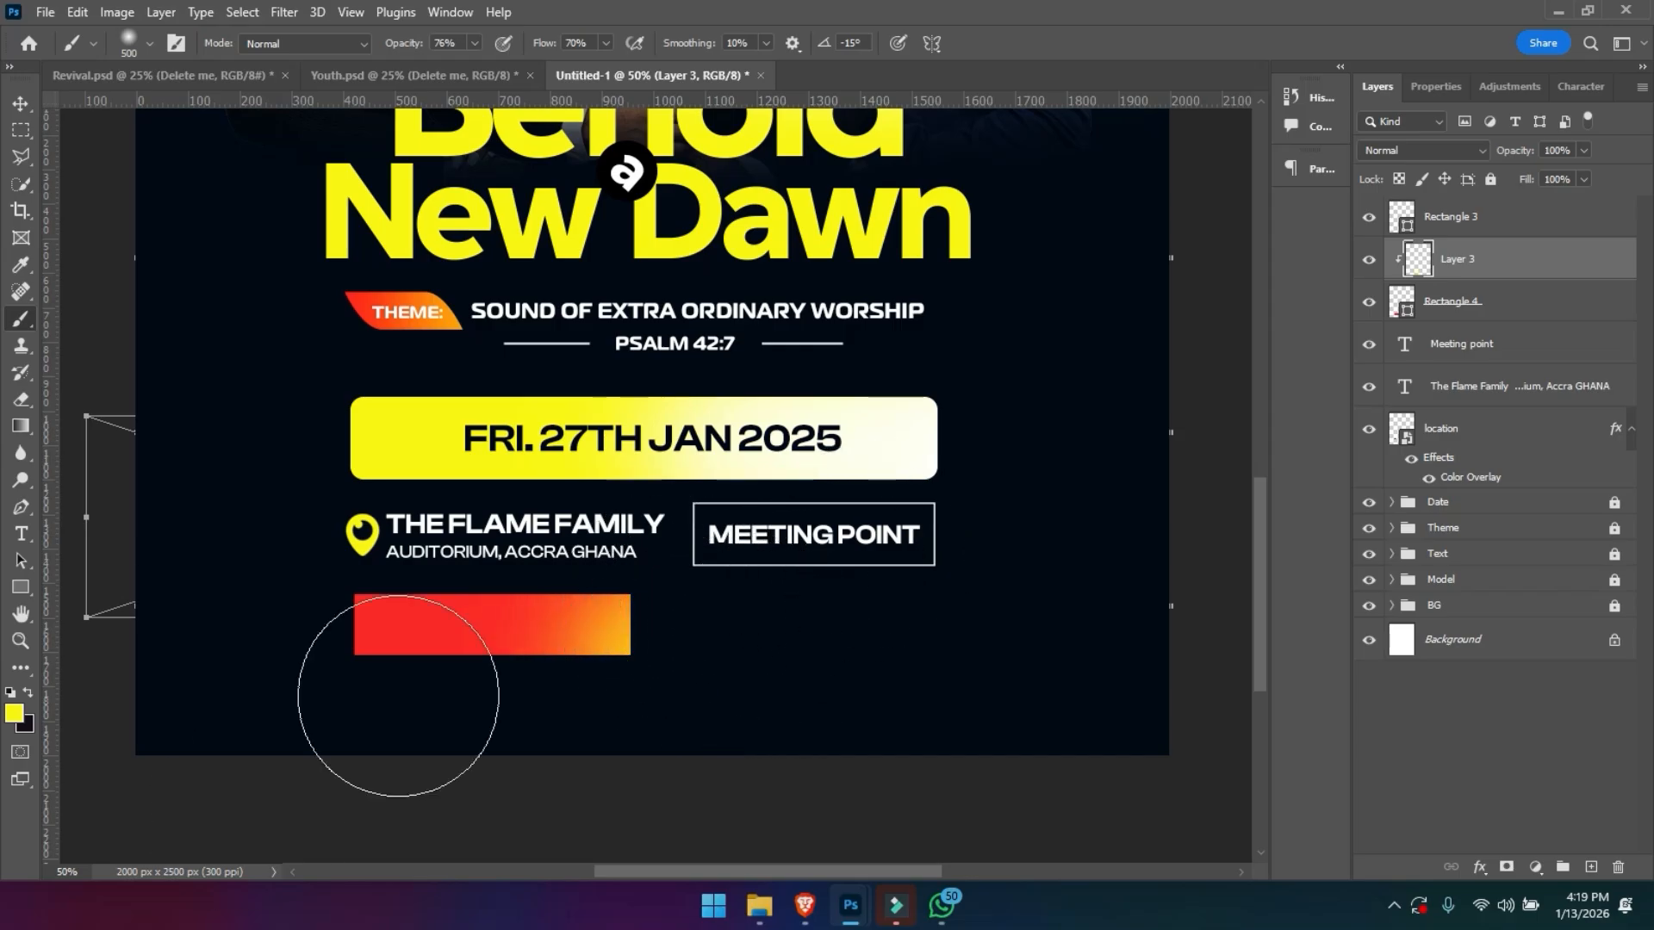
pyautogui.hotkey('ctrl', 'z')
# - Set the brush colour to orange fba208 and paint it softly over the red bar's right end
pyautogui.click(21, 715)
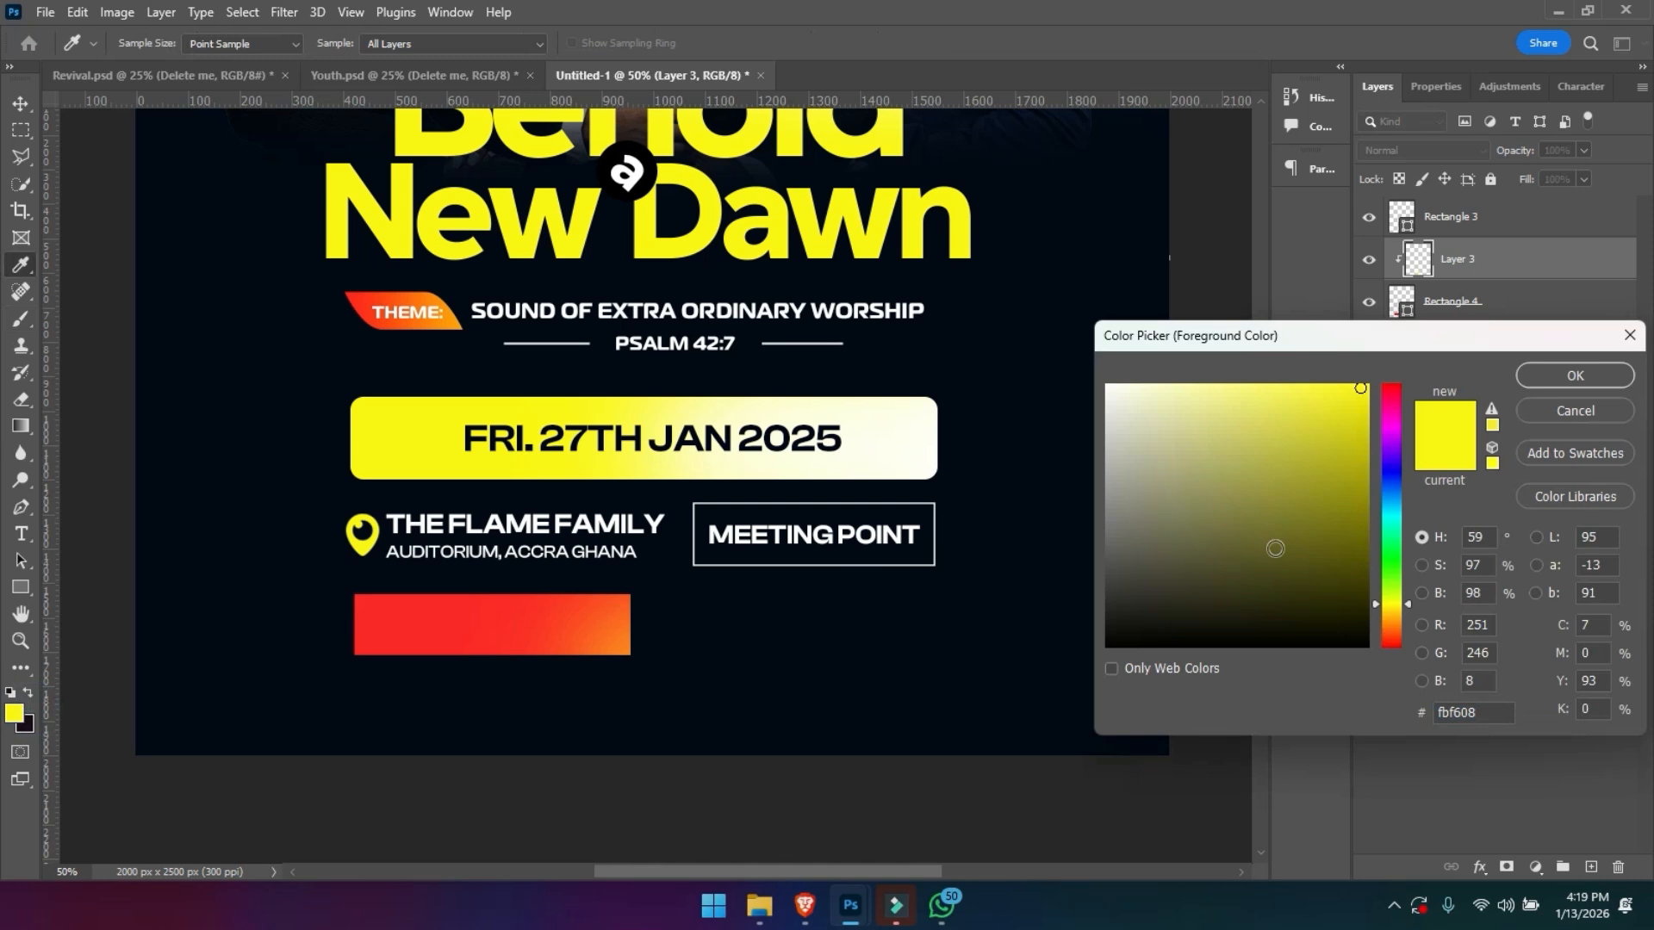
pyautogui.click(1393, 618)
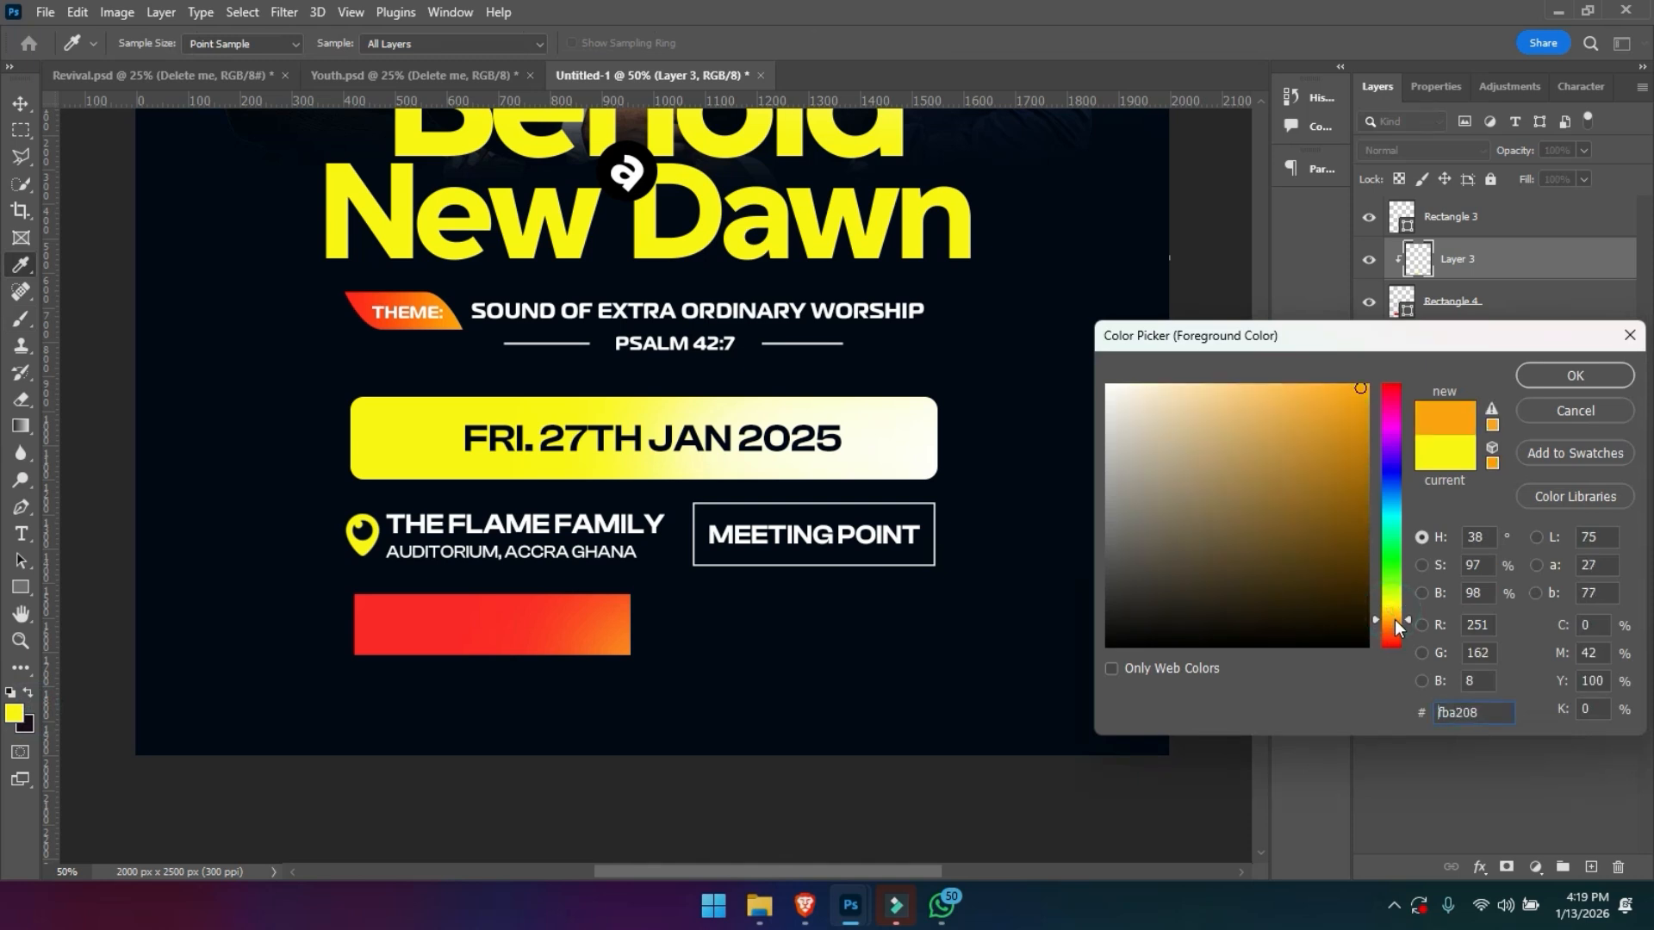
pyautogui.press('Return')
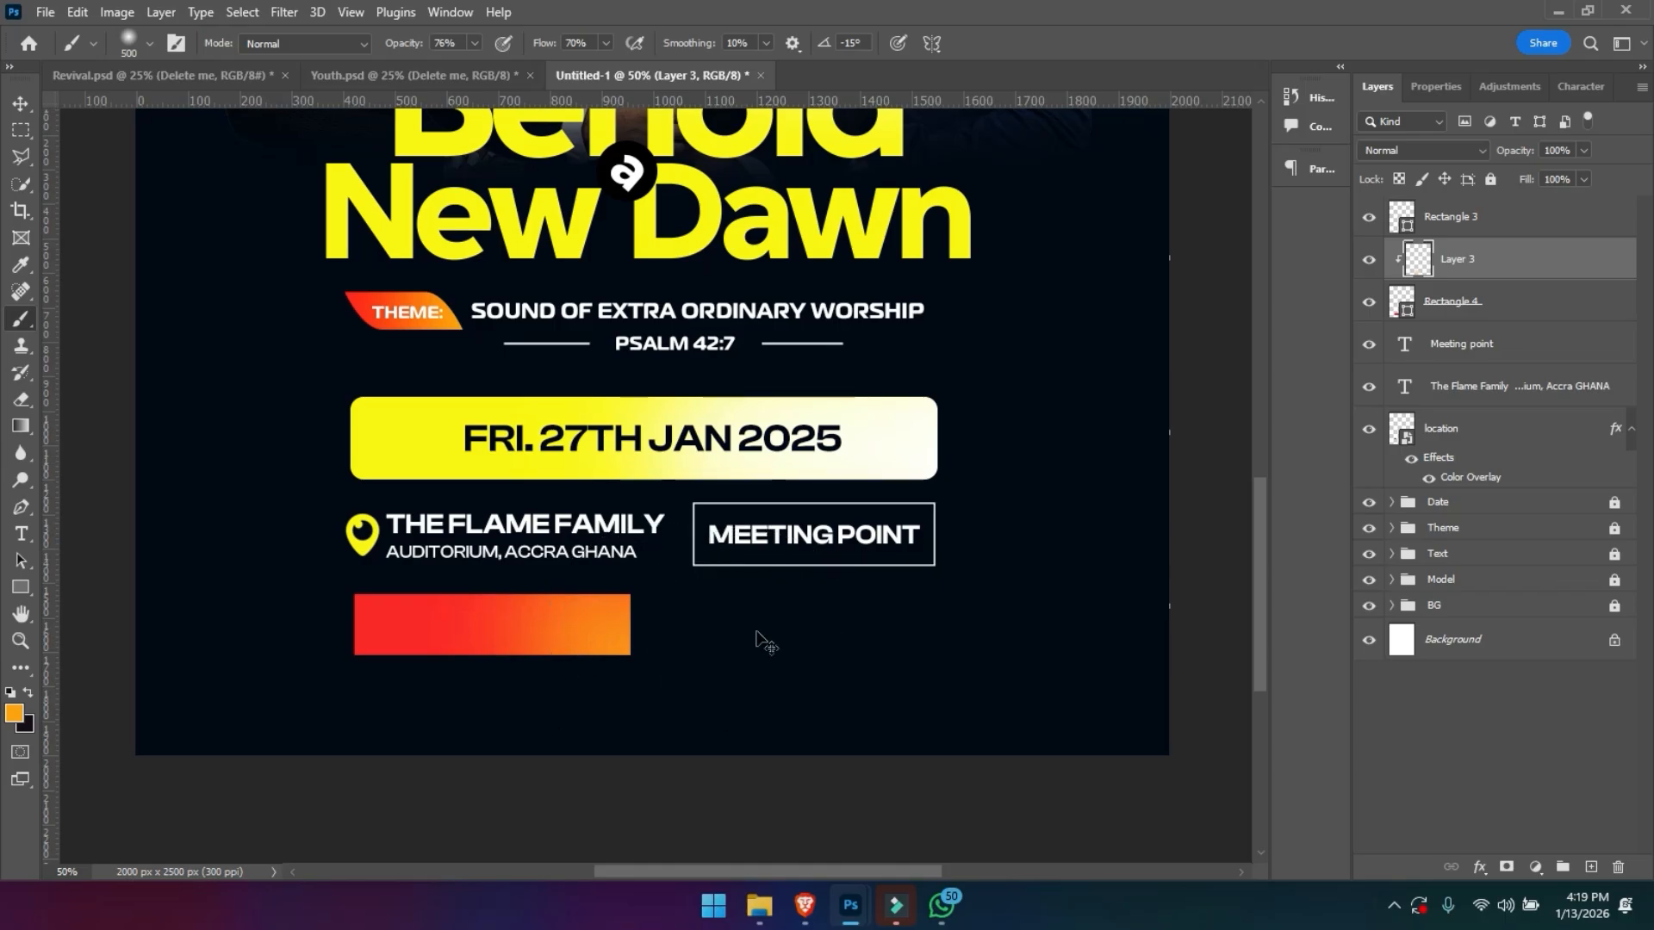
# - Bring the 4:30OM PROMPT and See you there!!! texts from the source design onto and beside the gradient bar
pyautogui.hotkey('ctrl', '-')
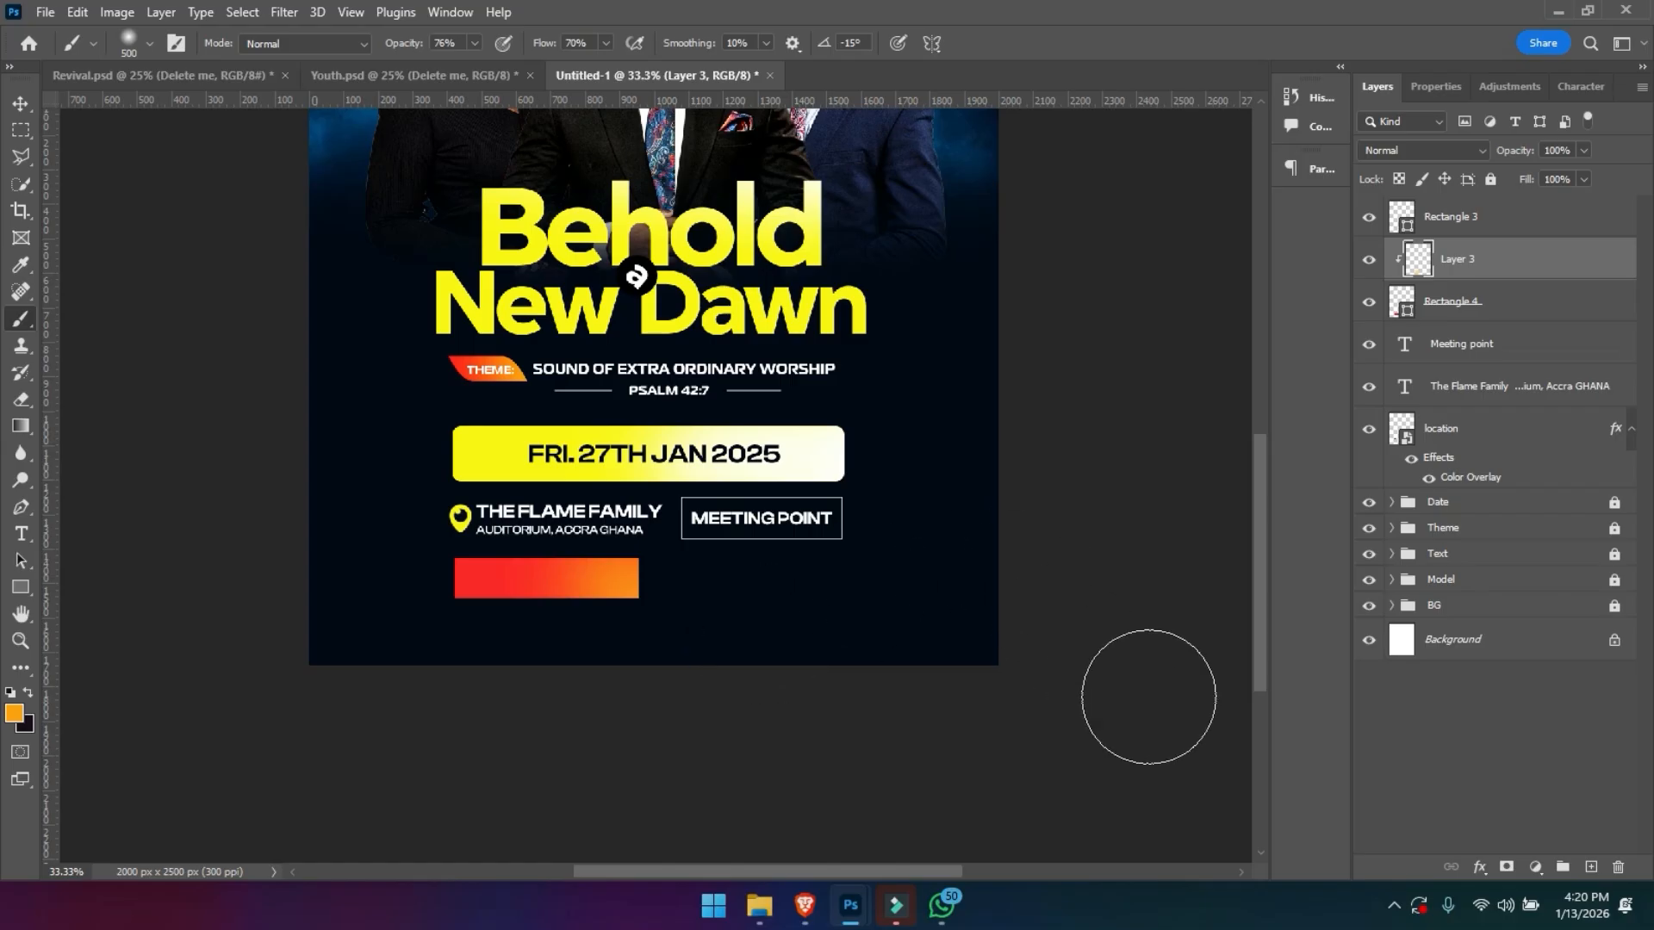
pyautogui.press('v')
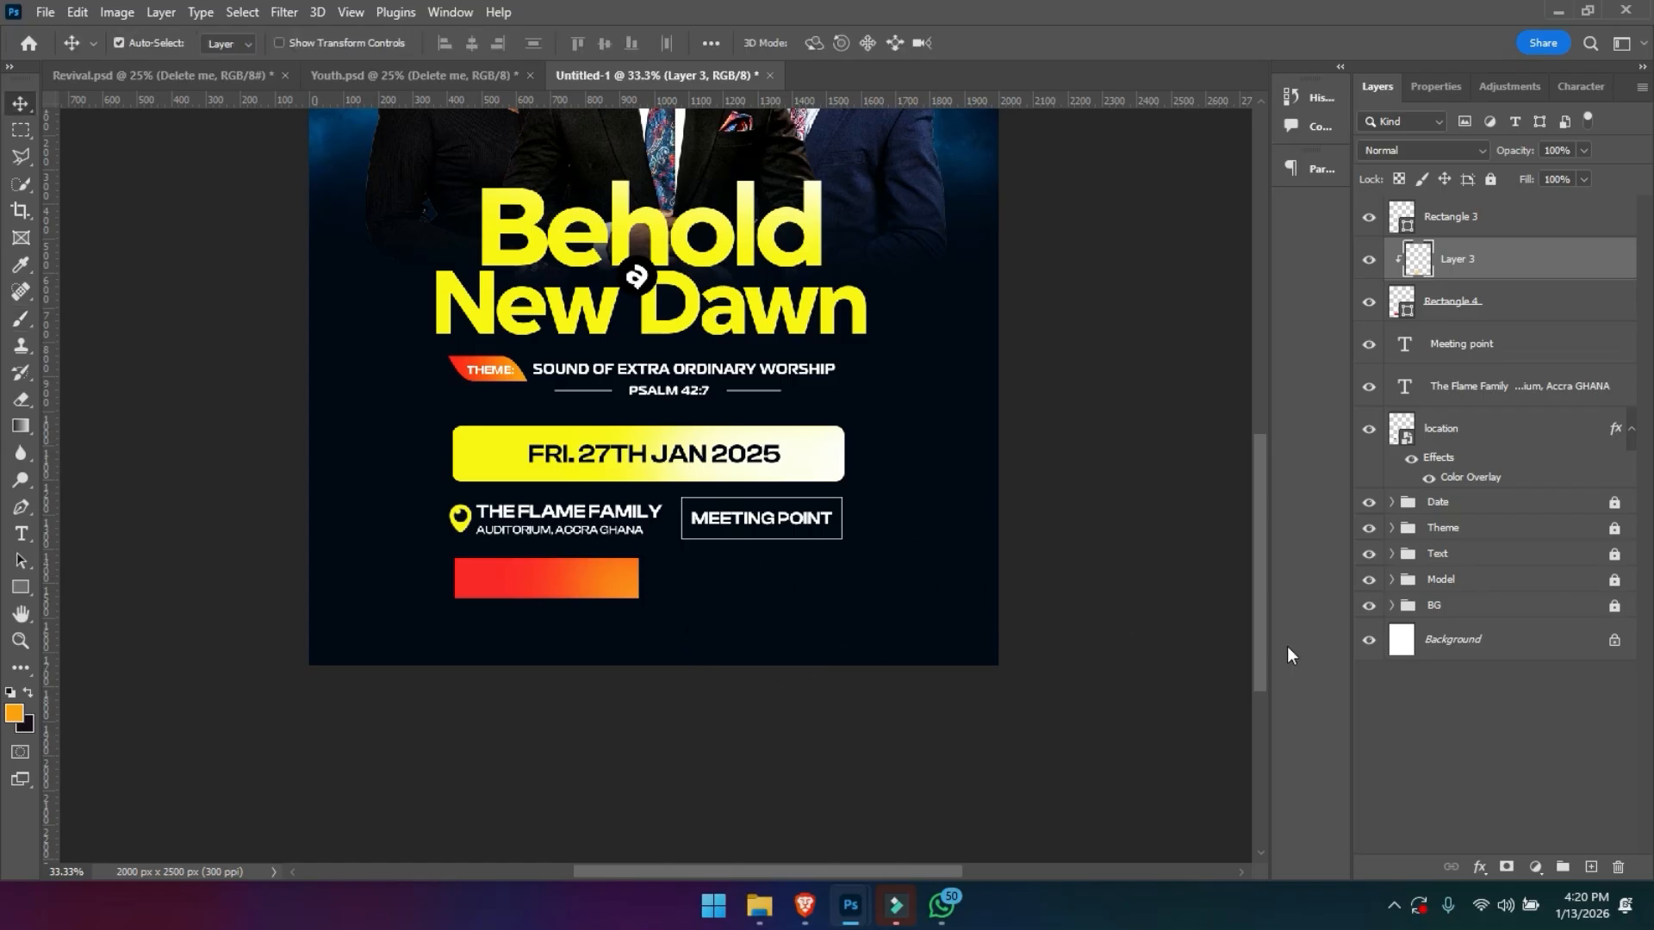
pyautogui.click(385, 615)
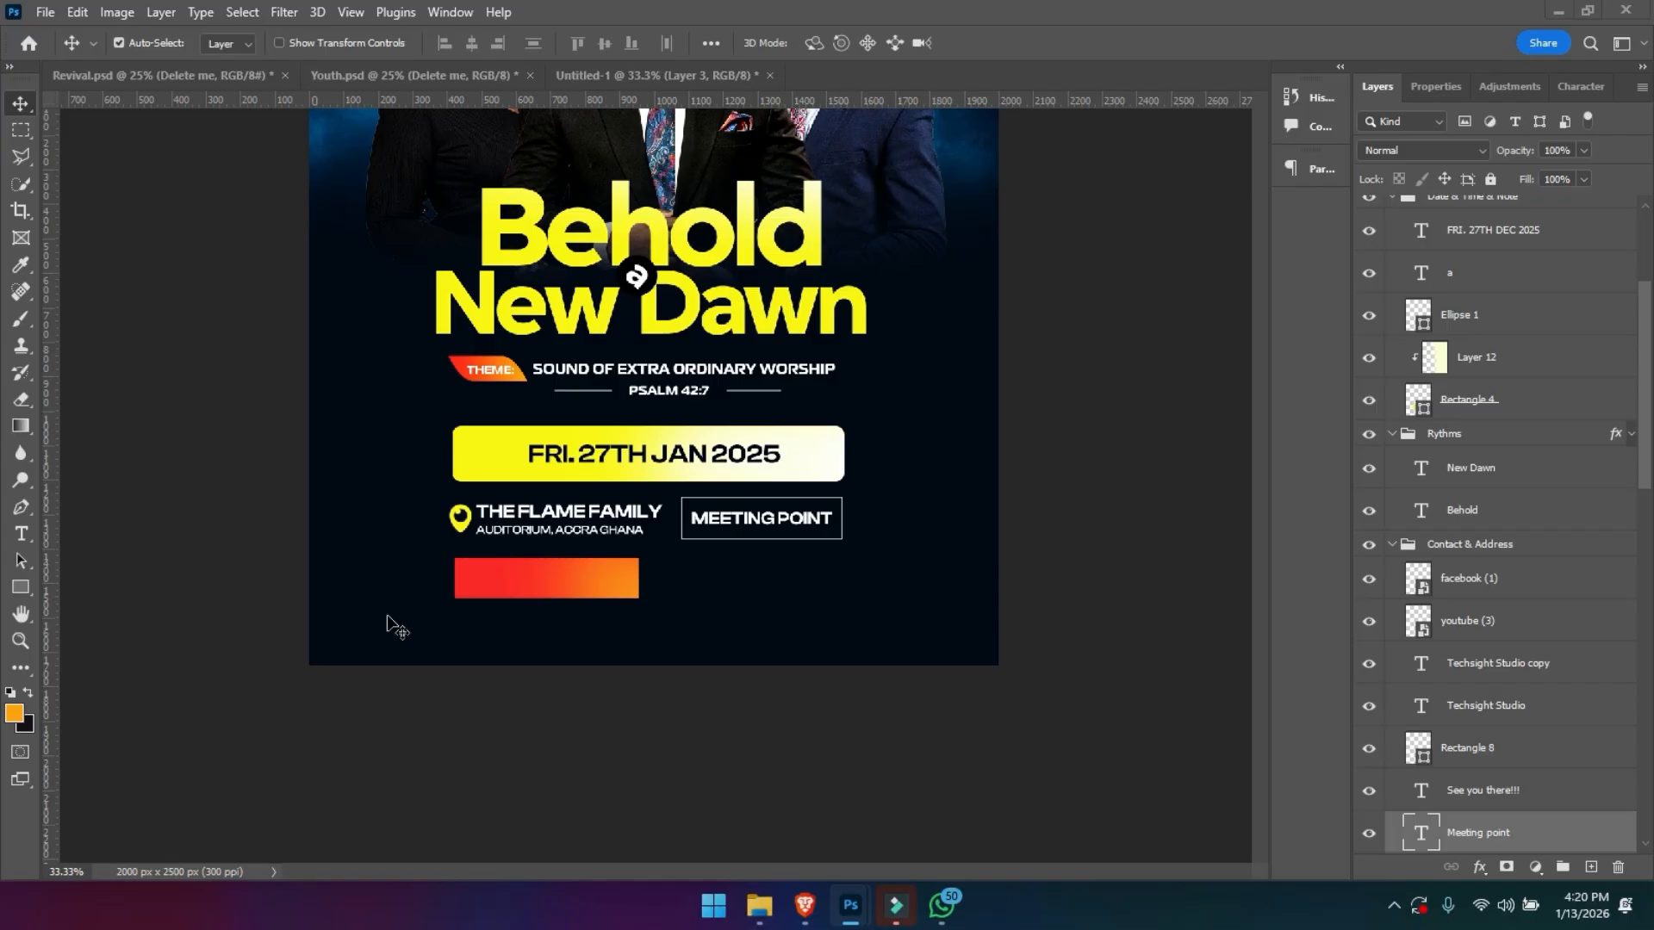
pyautogui.keyDown('shift'); pyautogui.click(466, 624); pyautogui.keyUp('shift')
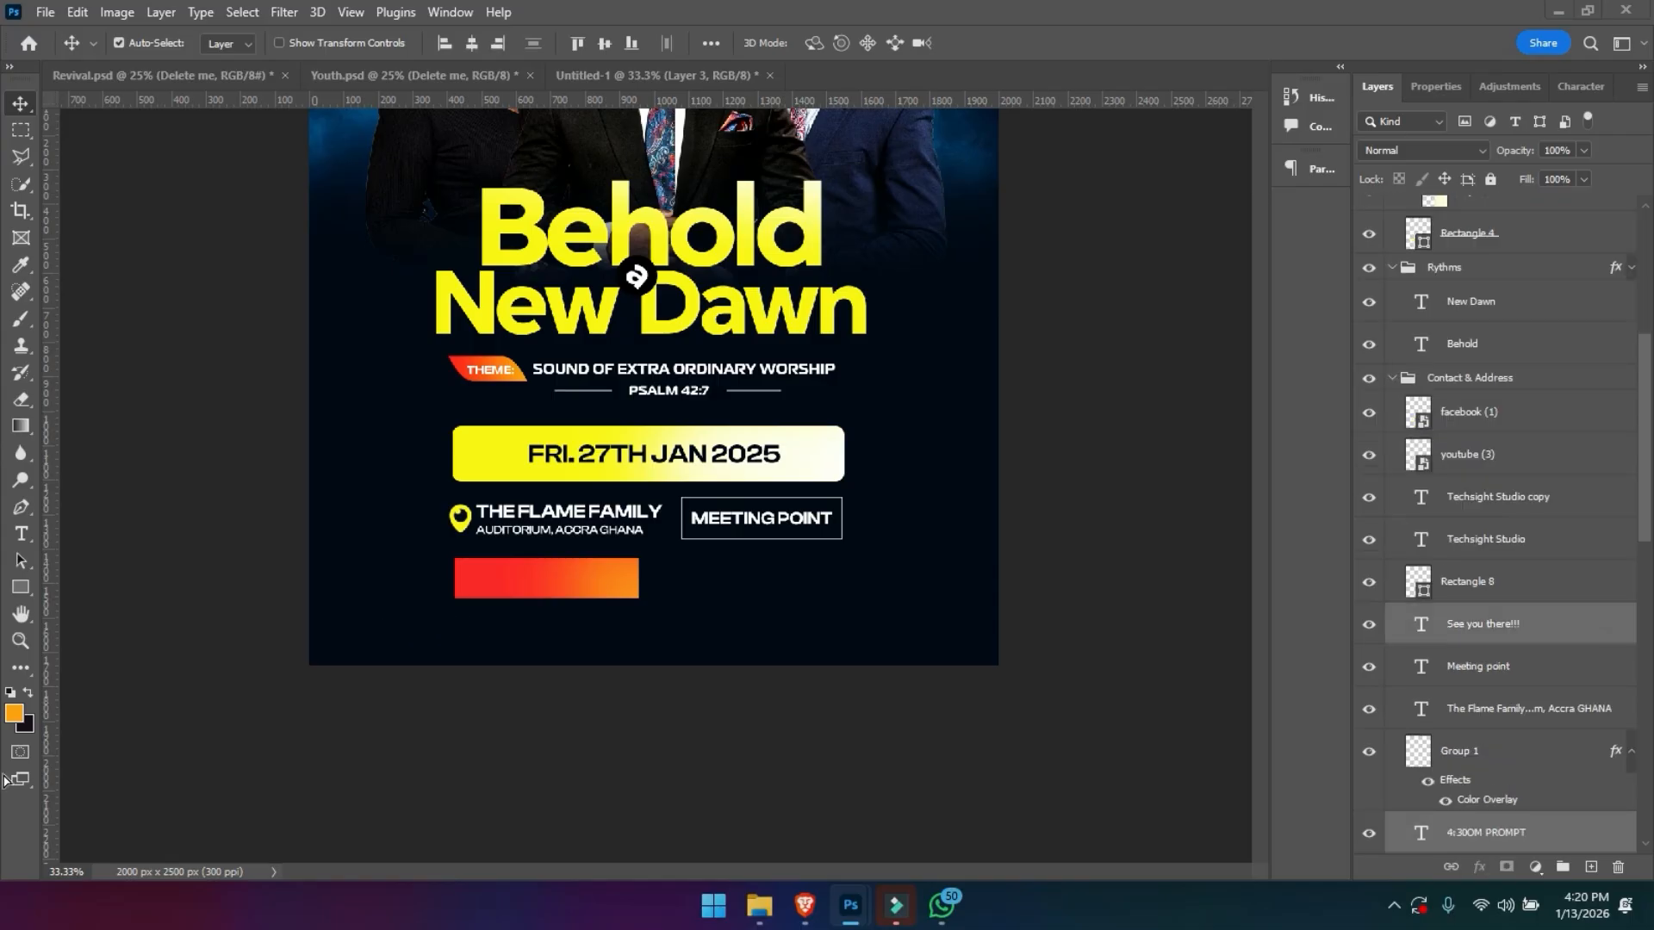
pyautogui.moveTo(612, 589); pyautogui.dragTo(760, 587)
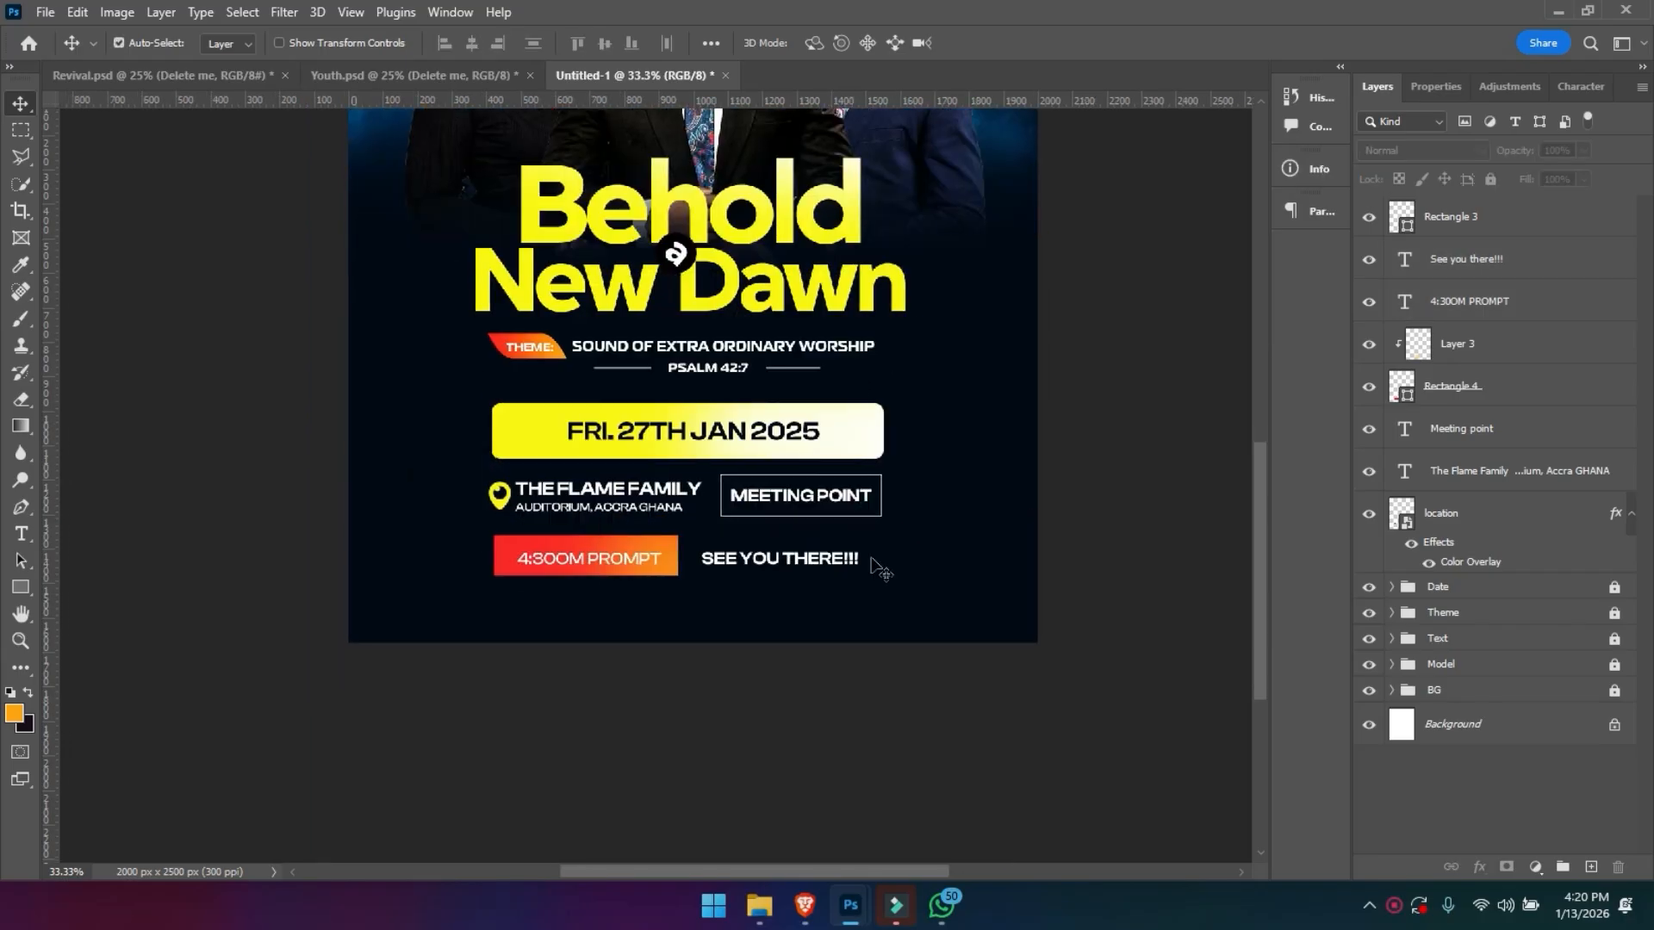
# - Select the location pin, venue text, MEETING POINT text and its outlined box together and group them
pyautogui.click(719, 702)
pyautogui.moveTo(460, 491); pyautogui.dragTo(850, 523)
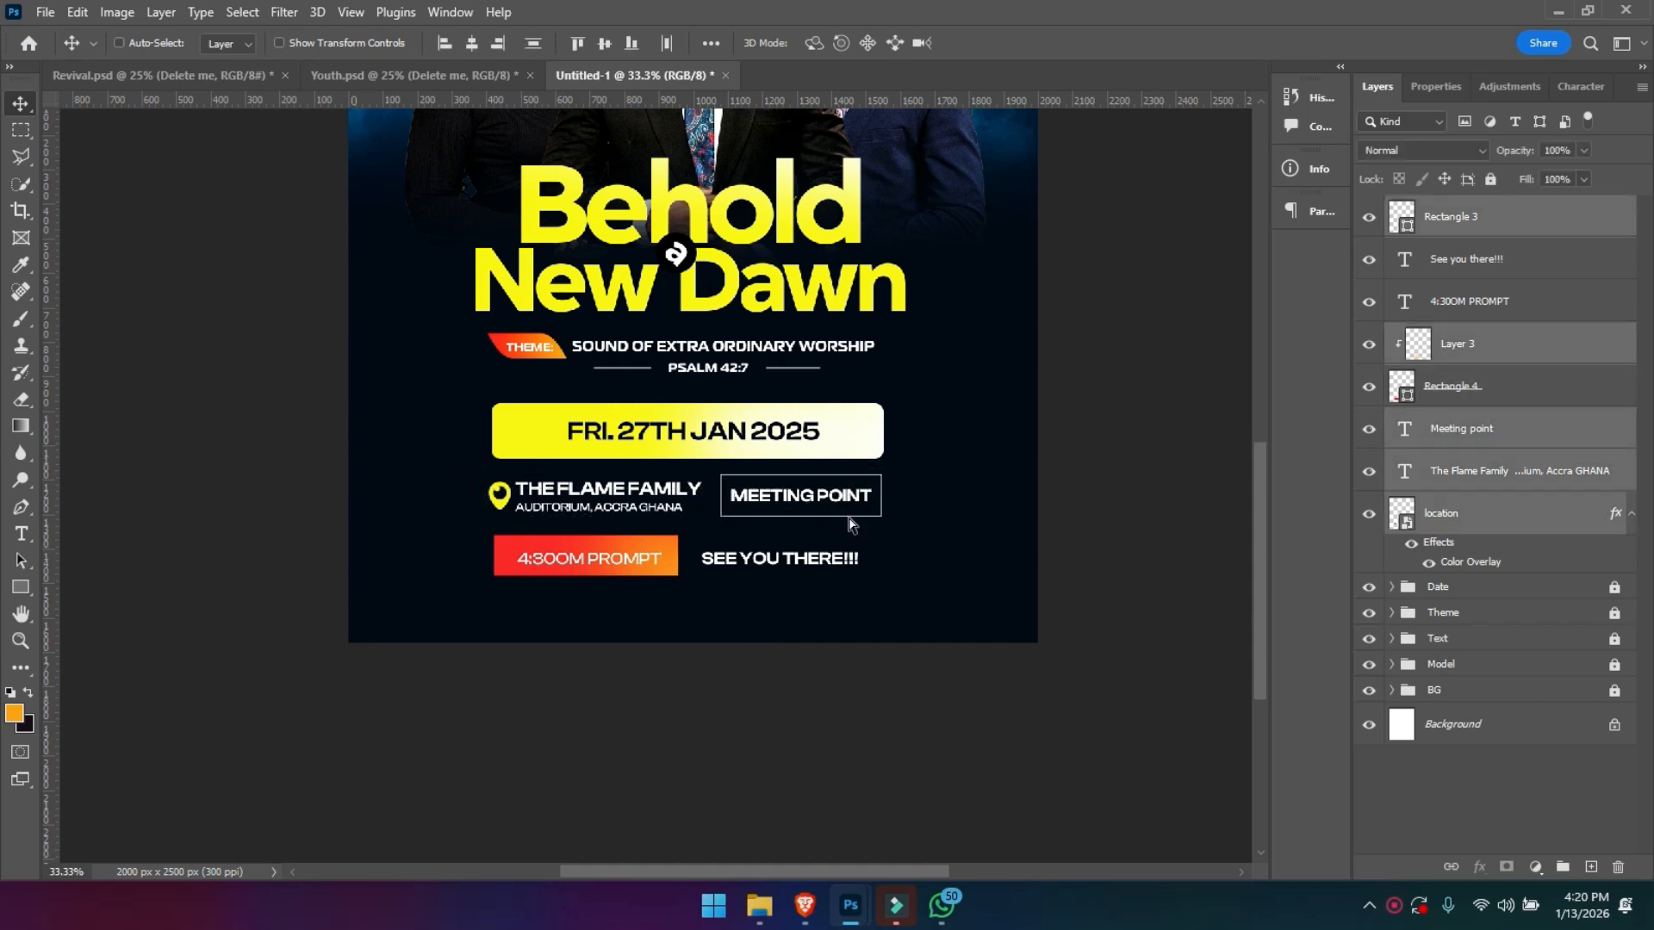
pyautogui.hotkey('ctrl', 'g')
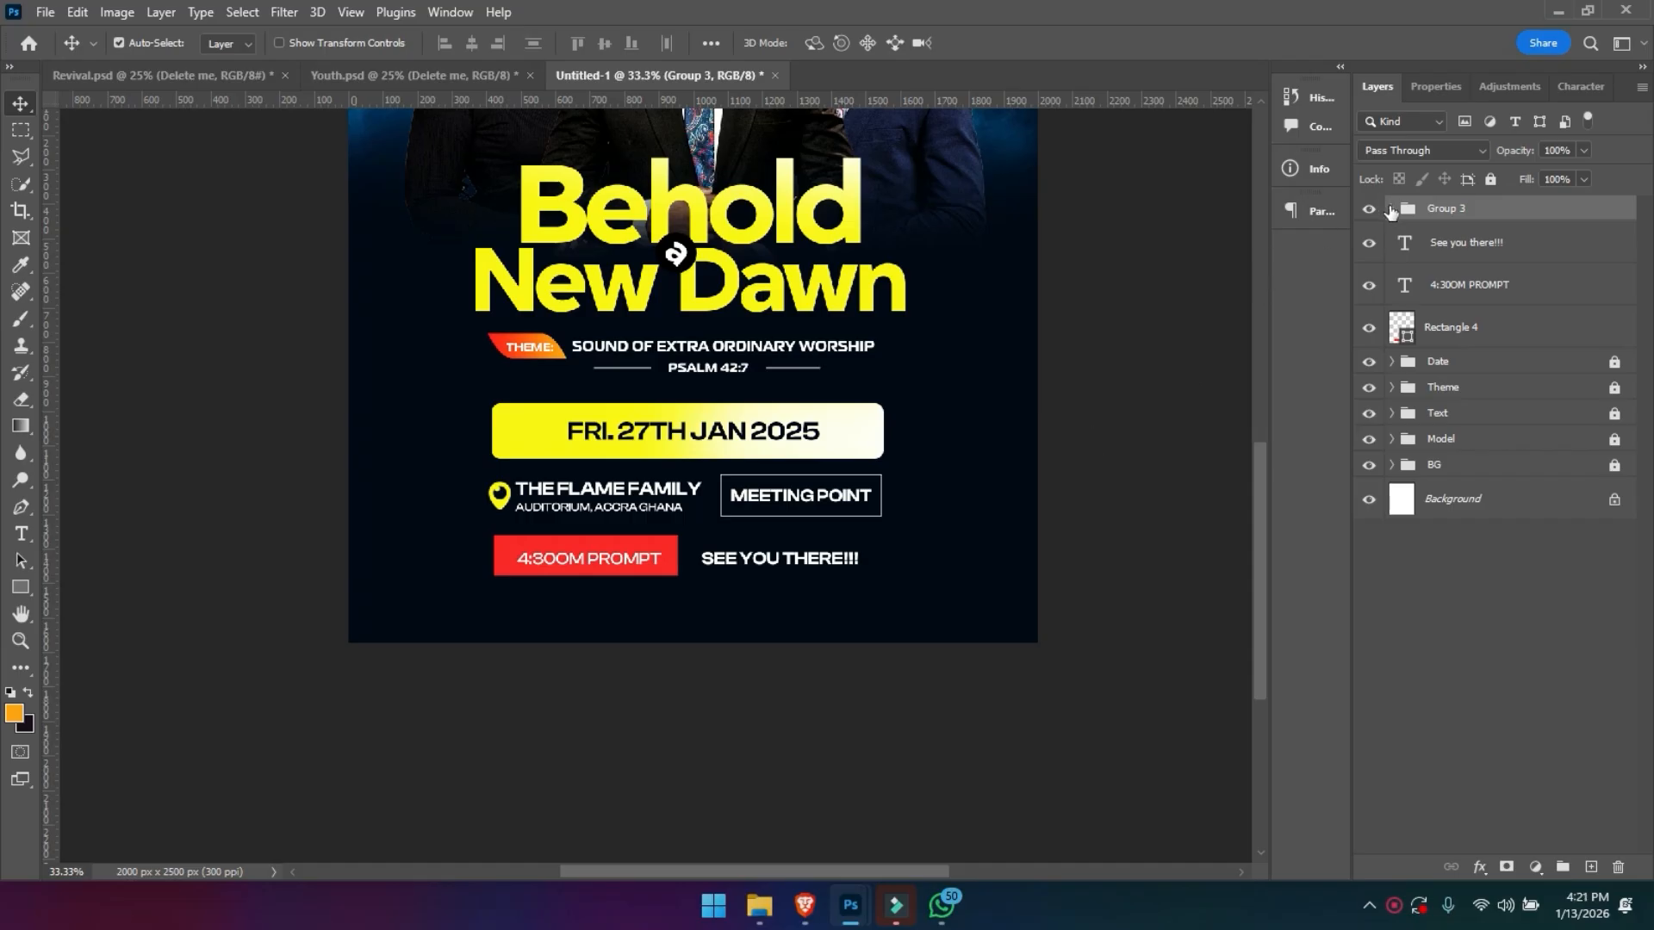
# - Move Layer 3 out of the new group and clip it back onto Rectangle 4
pyautogui.click(1391, 209)
pyautogui.click(1483, 293)
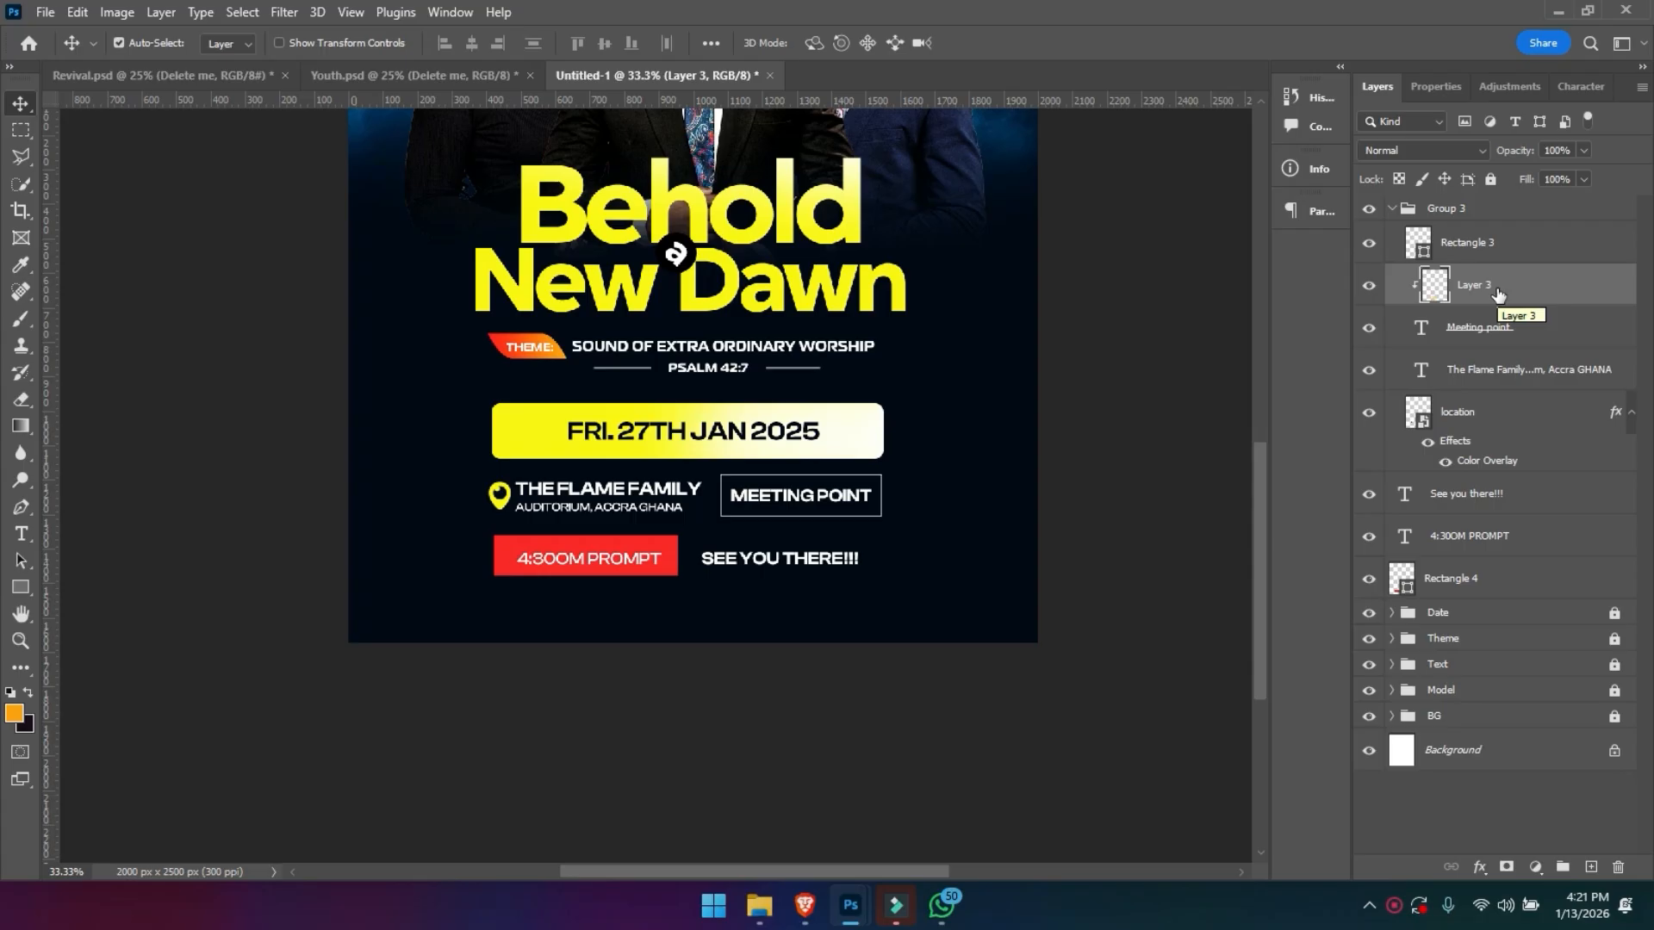
pyautogui.moveTo(1499, 295); pyautogui.dragTo(1486, 547)
pyautogui.keyDown('alt'); pyautogui.click(1477, 549); pyautogui.keyUp('alt')
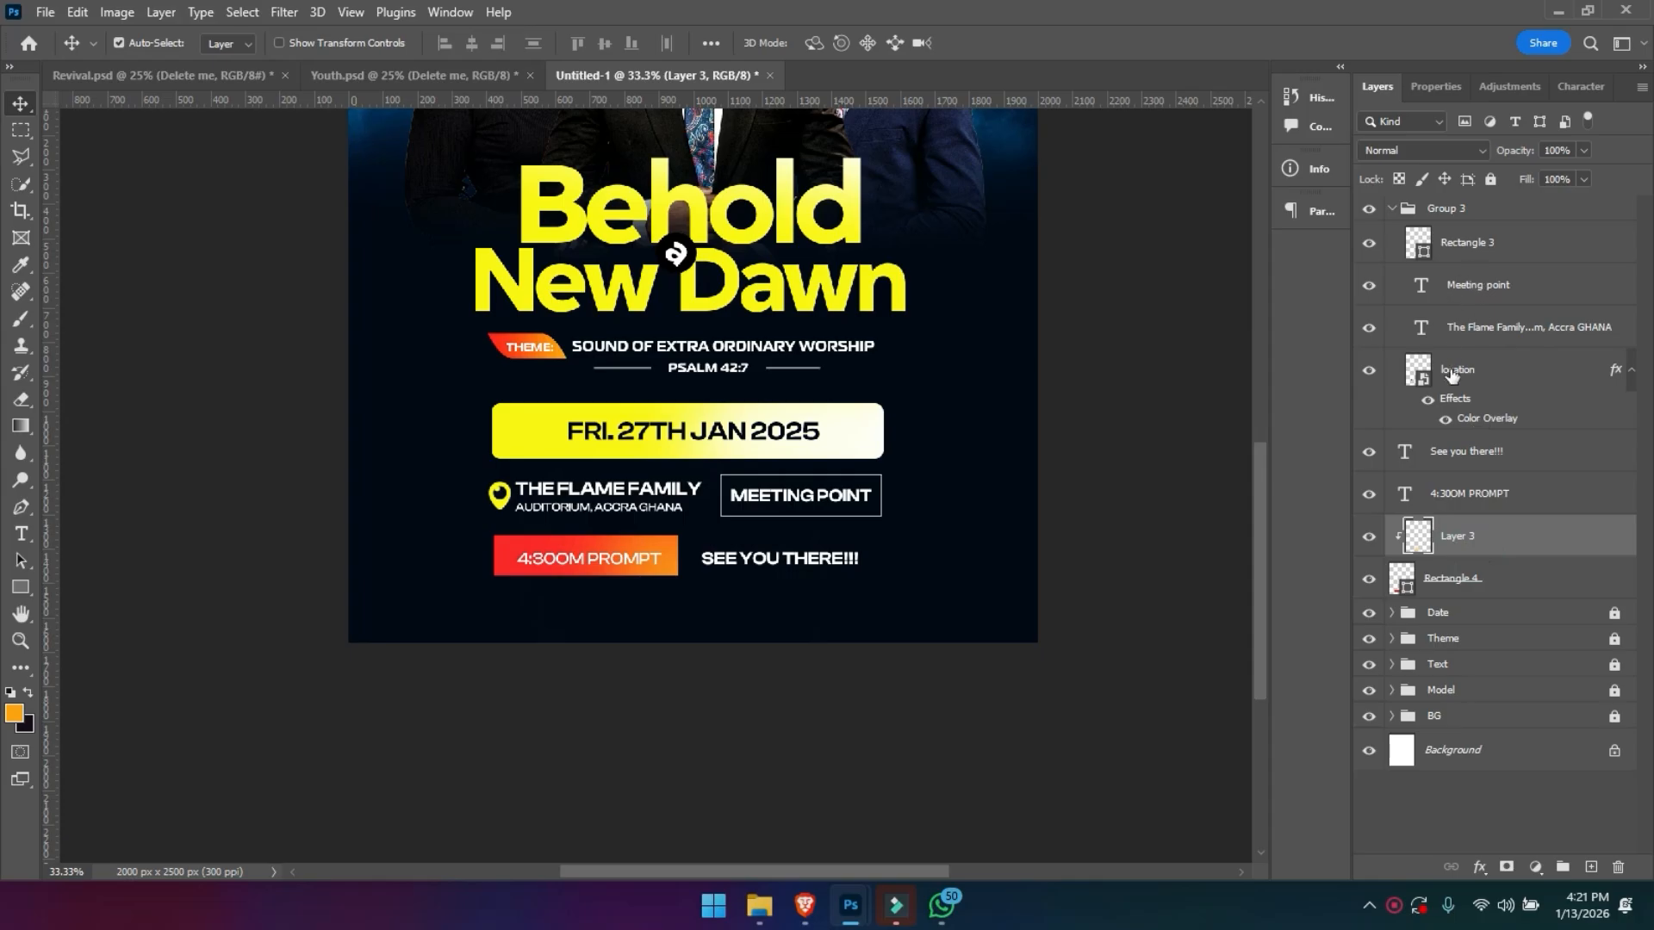
# - Collapse the venue group and rename it Location
pyautogui.click(1462, 243)
pyautogui.click(1392, 209)
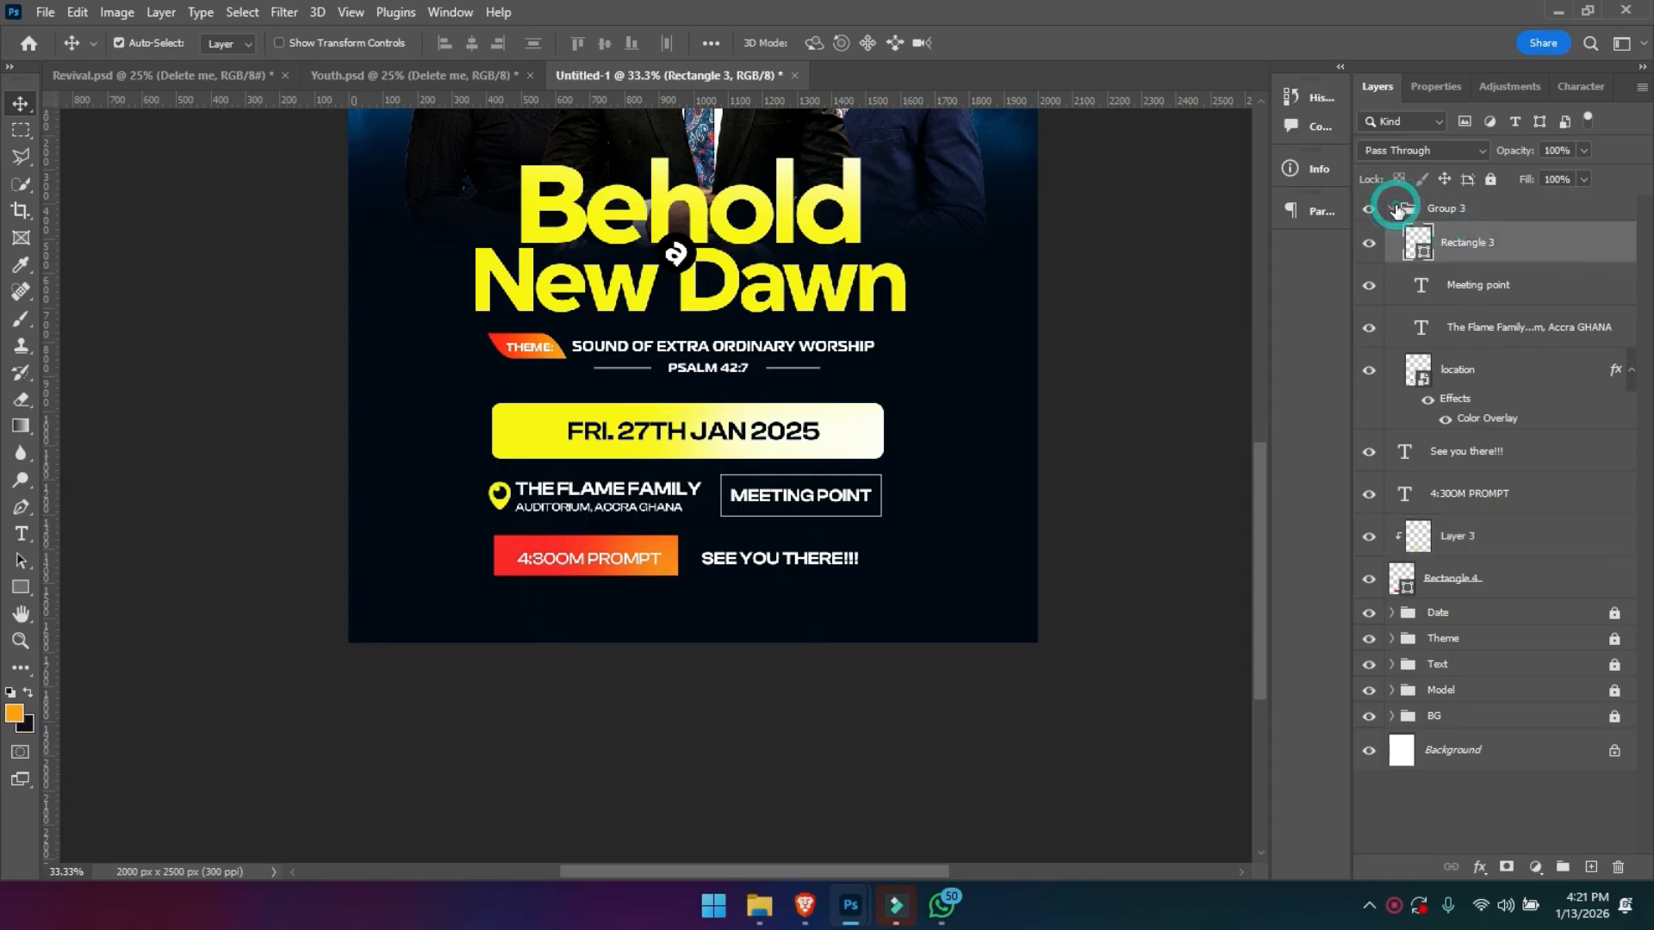
pyautogui.click(1374, 204)
pyautogui.click(1374, 204)
pyautogui.doubleClick(1452, 208)
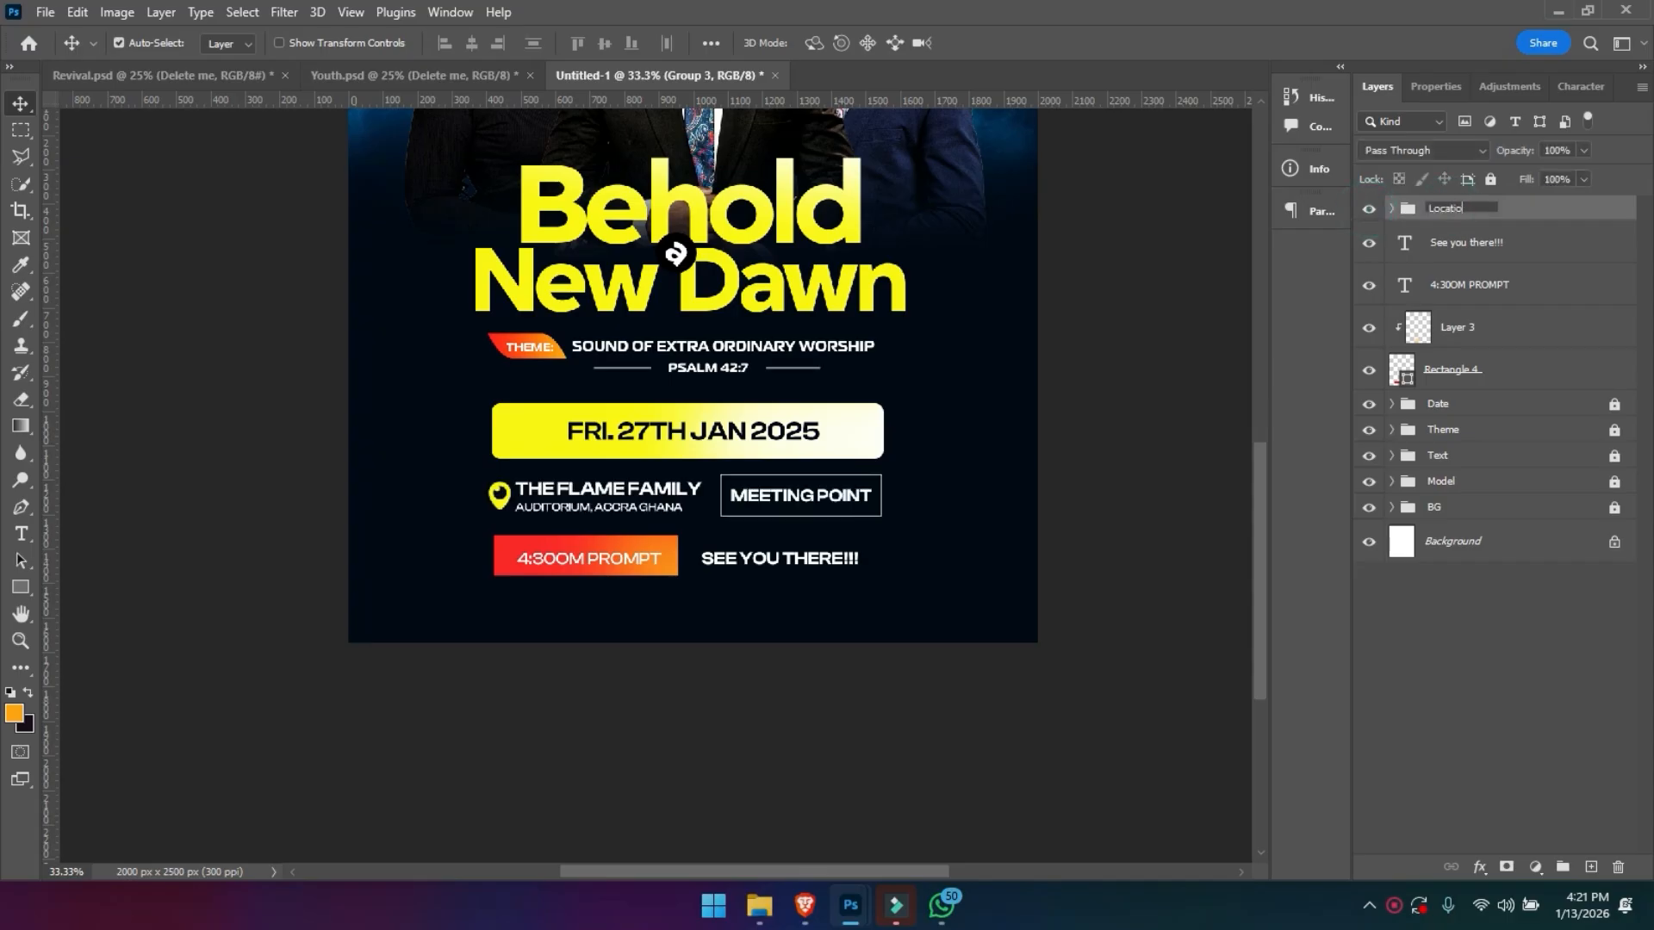
pyautogui.press('Return')
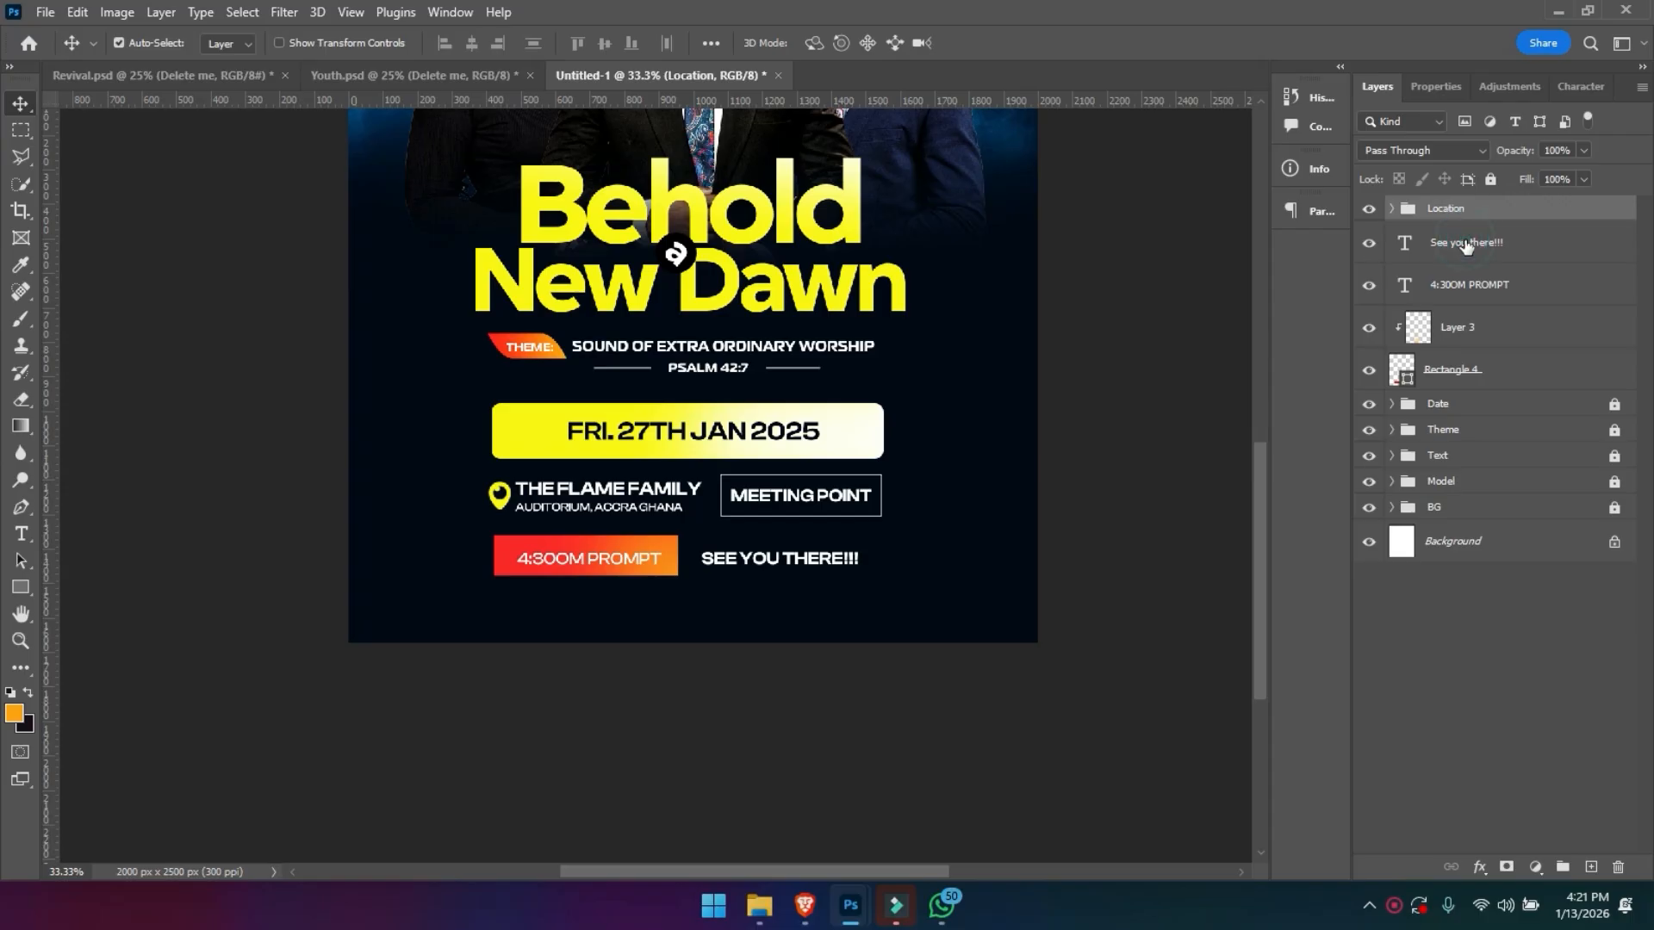
# - Group the See you there!!! and 4:30OM PROMPT text layers and name the group Time
pyautogui.click(1465, 243)
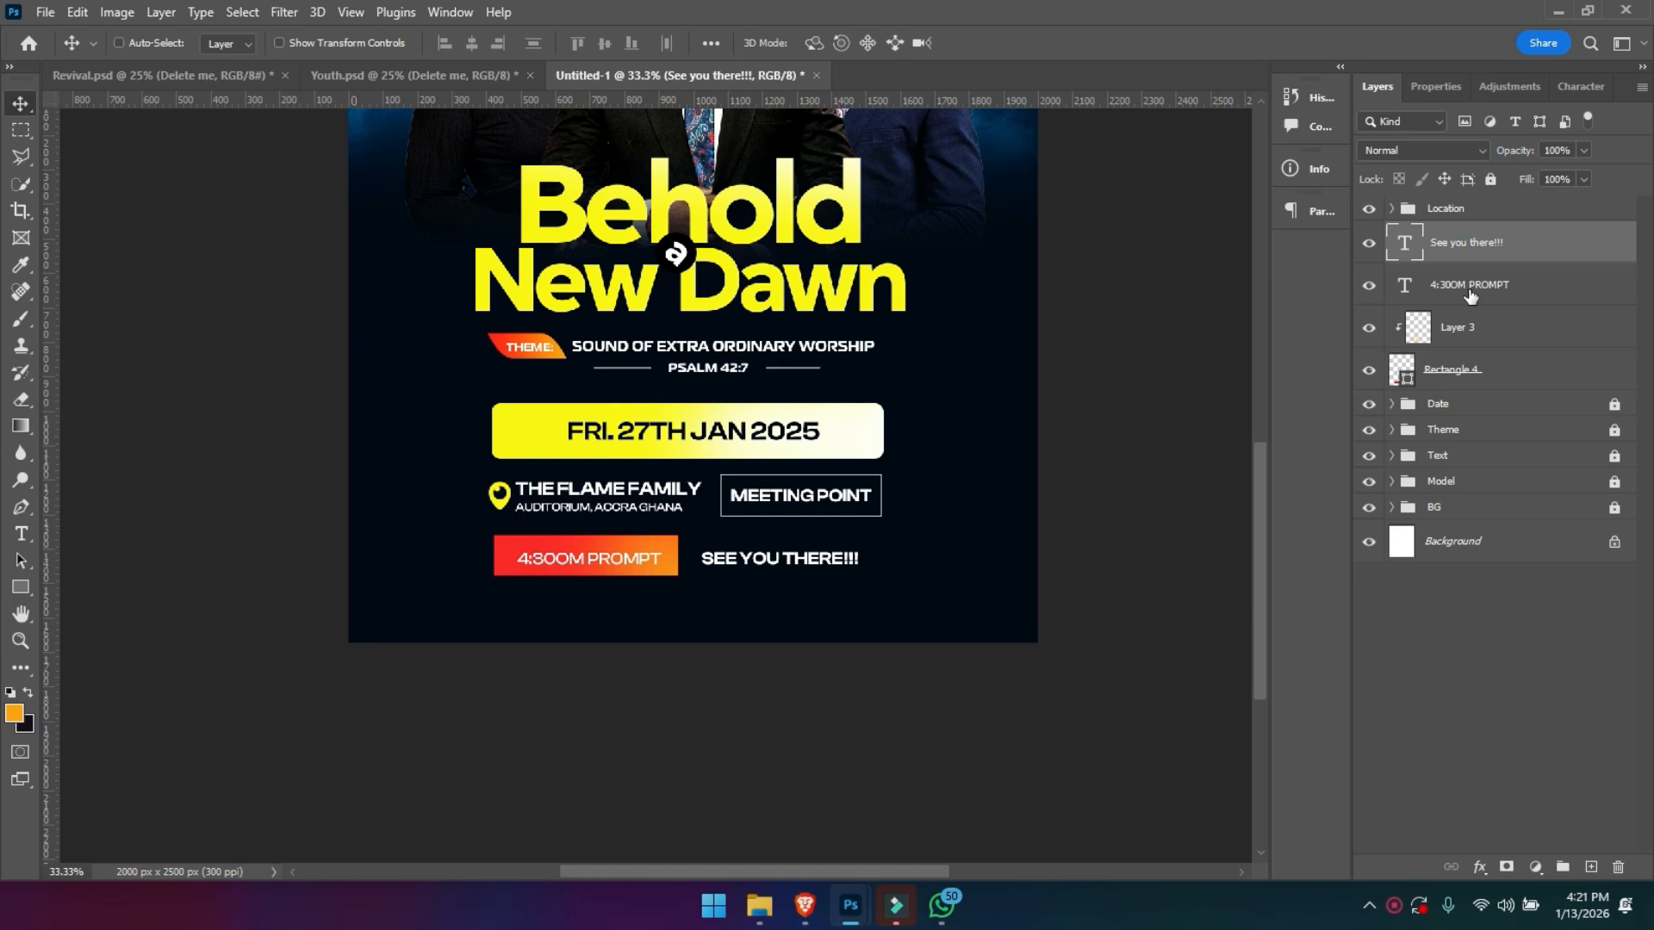
pyautogui.keyDown('shift'); pyautogui.click(1469, 296); pyautogui.keyUp('shift')
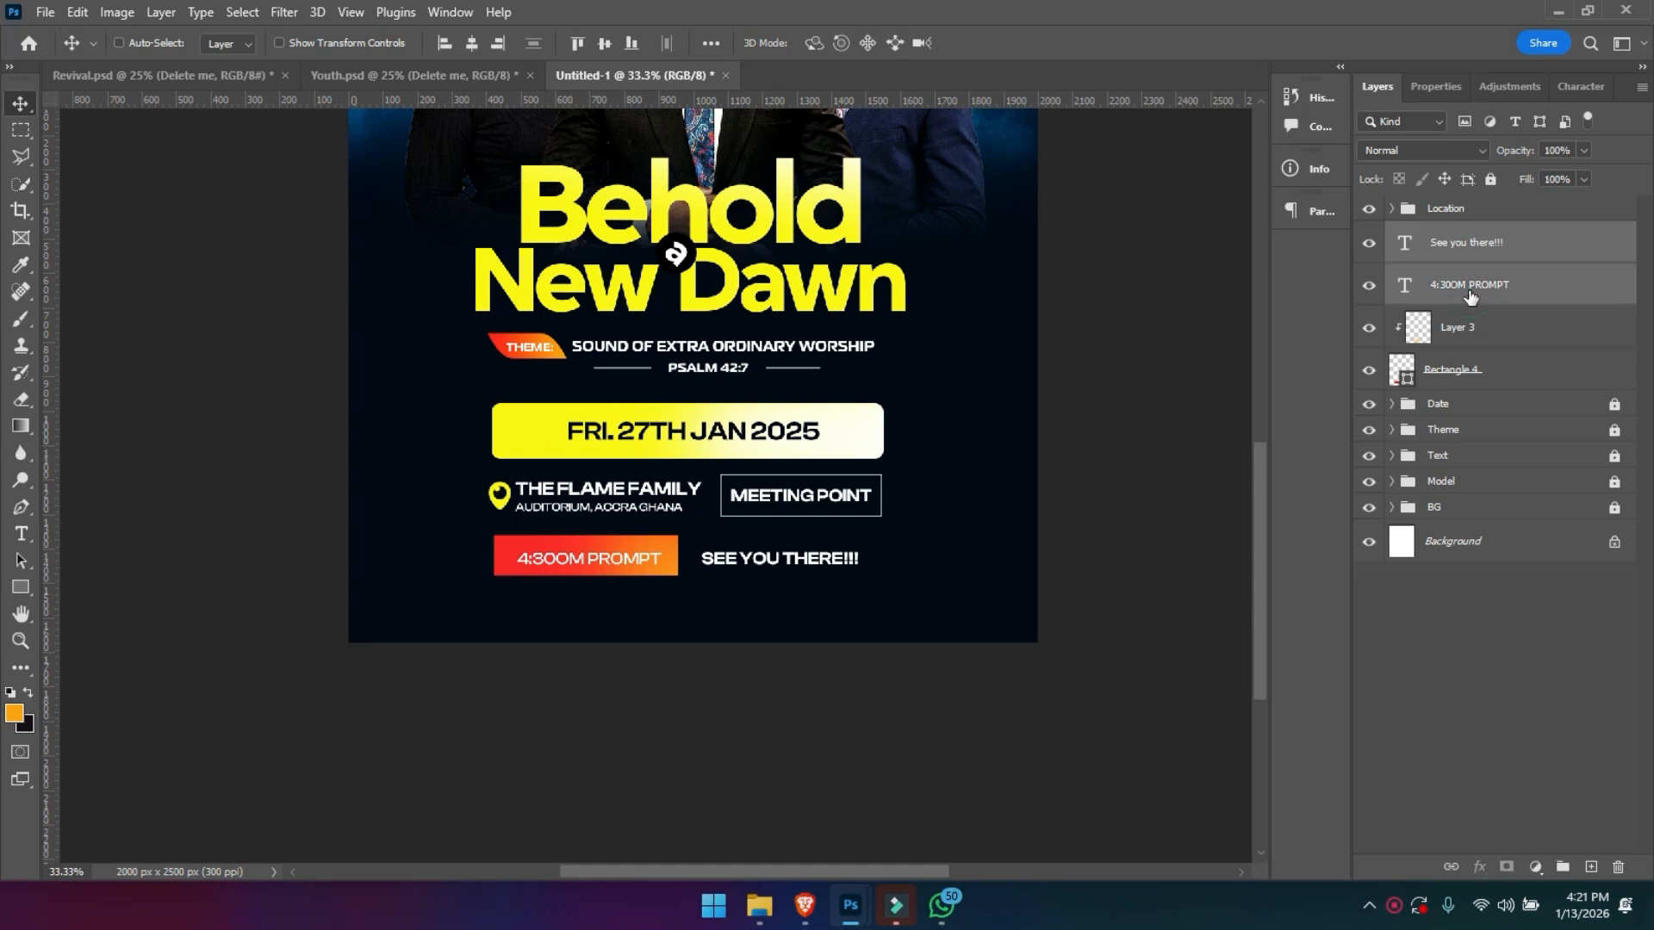
pyautogui.hotkey('ctrl', 'g')
pyautogui.doubleClick(1448, 234)
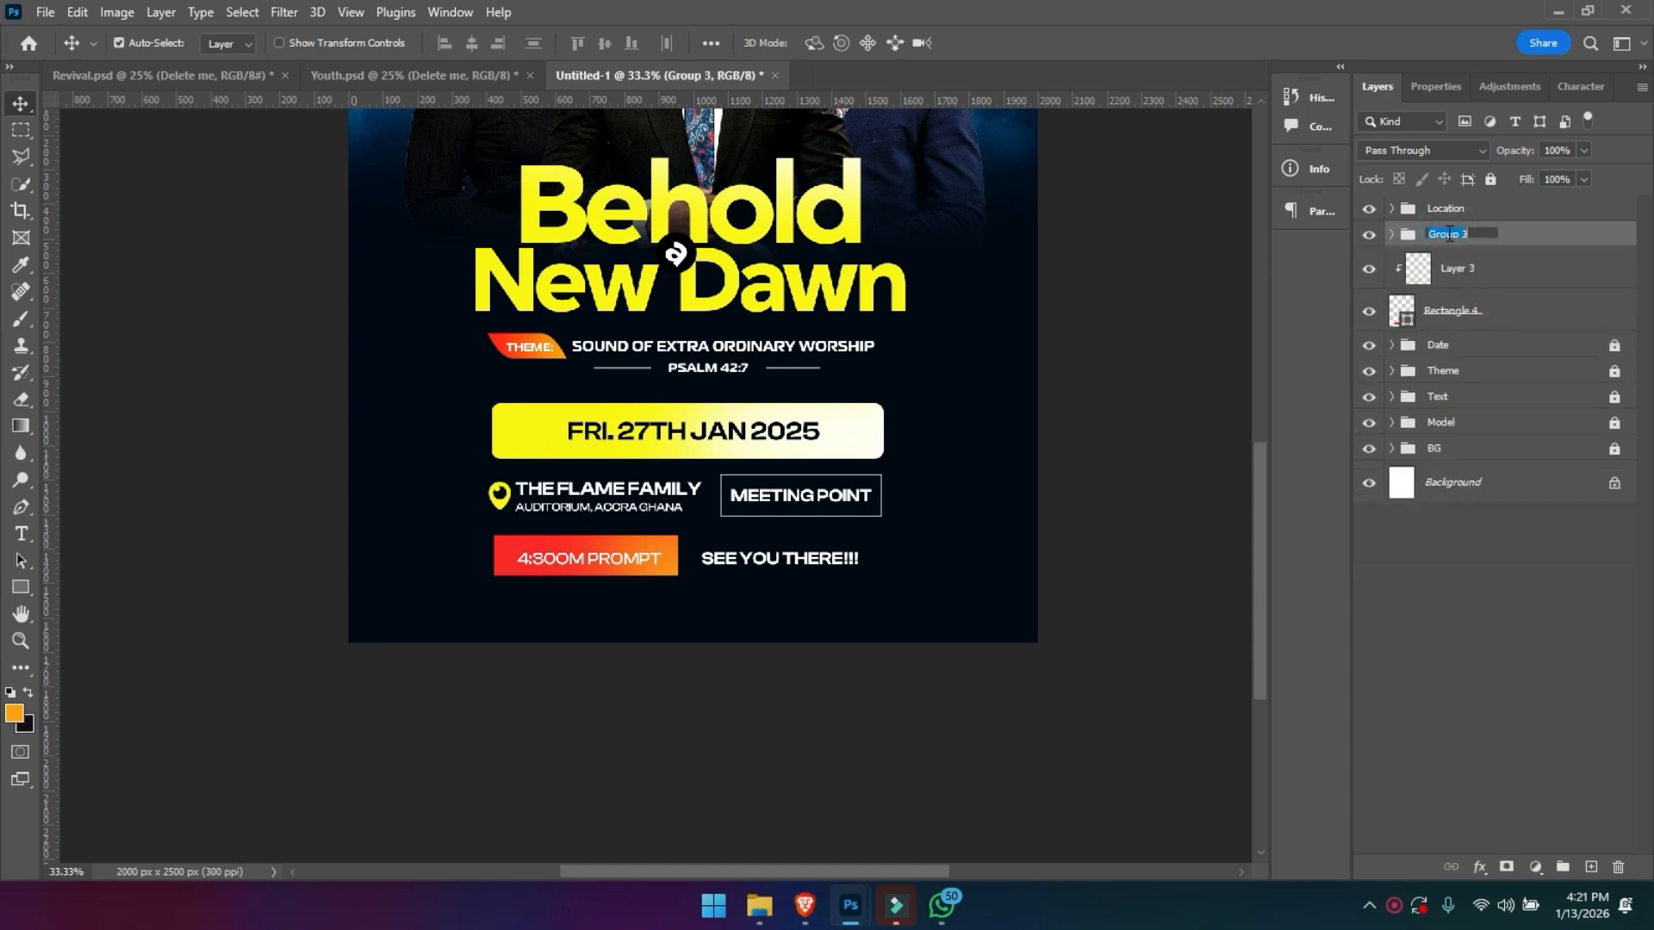
pyautogui.press('Return')
# - Move Layer 3 and Rectangle 4 into the bottom of the Time group and collapse it
pyautogui.click(1461, 269)
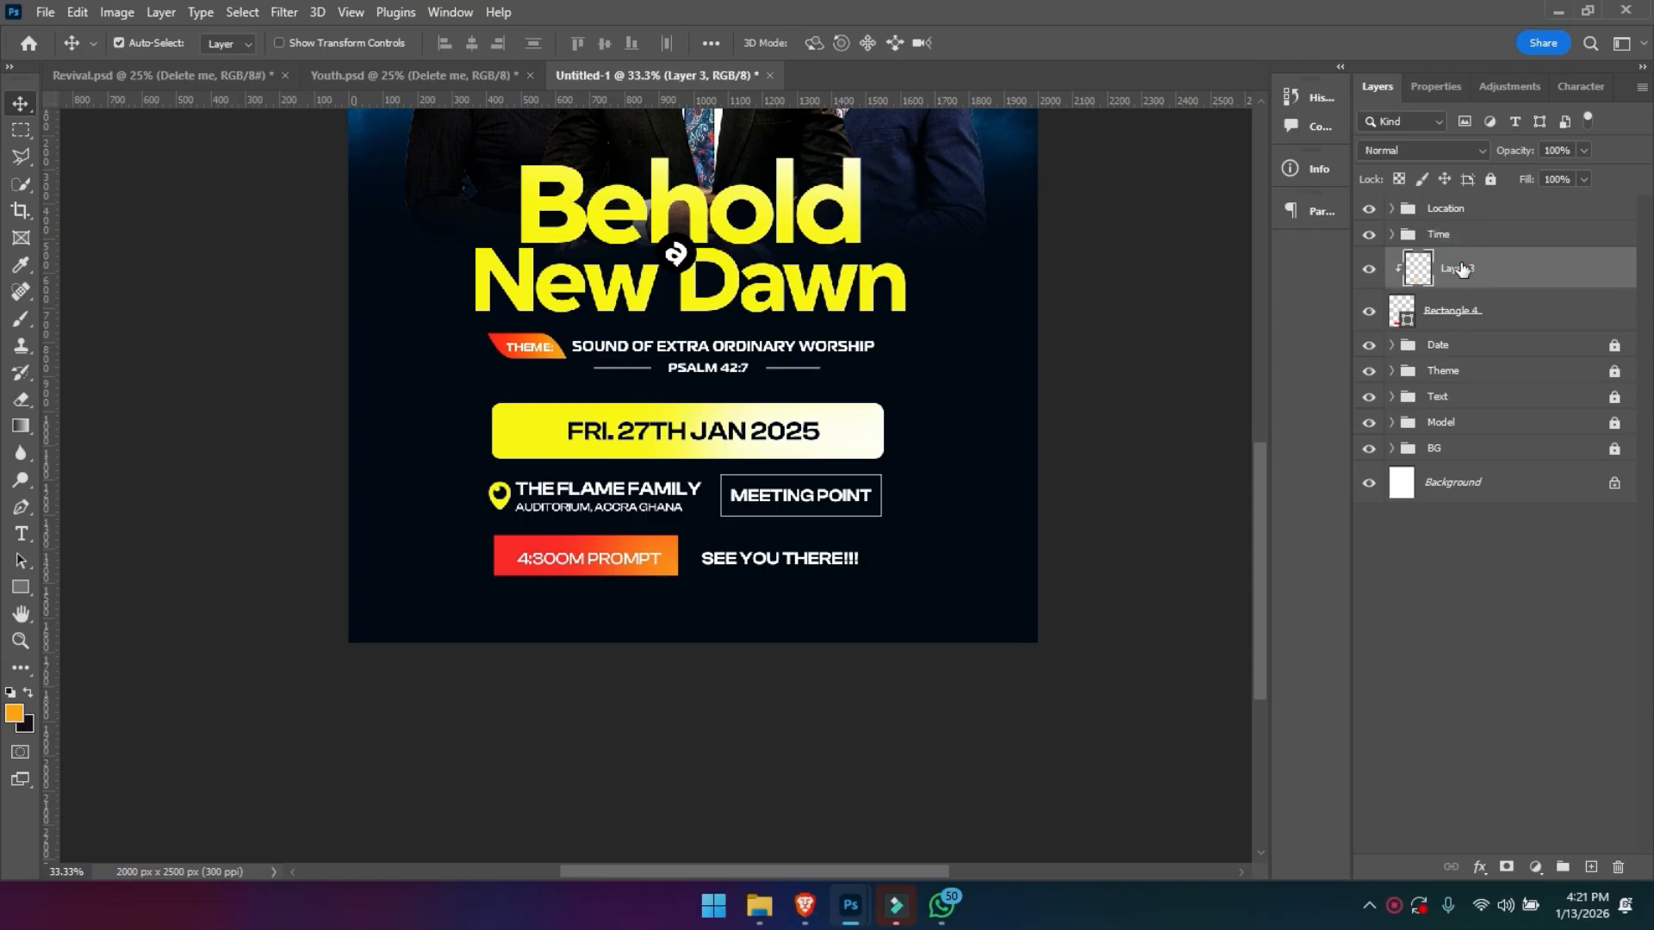
pyautogui.keyDown('ctrl'); pyautogui.click(1446, 320); pyautogui.keyUp('ctrl')
pyautogui.click(1391, 235)
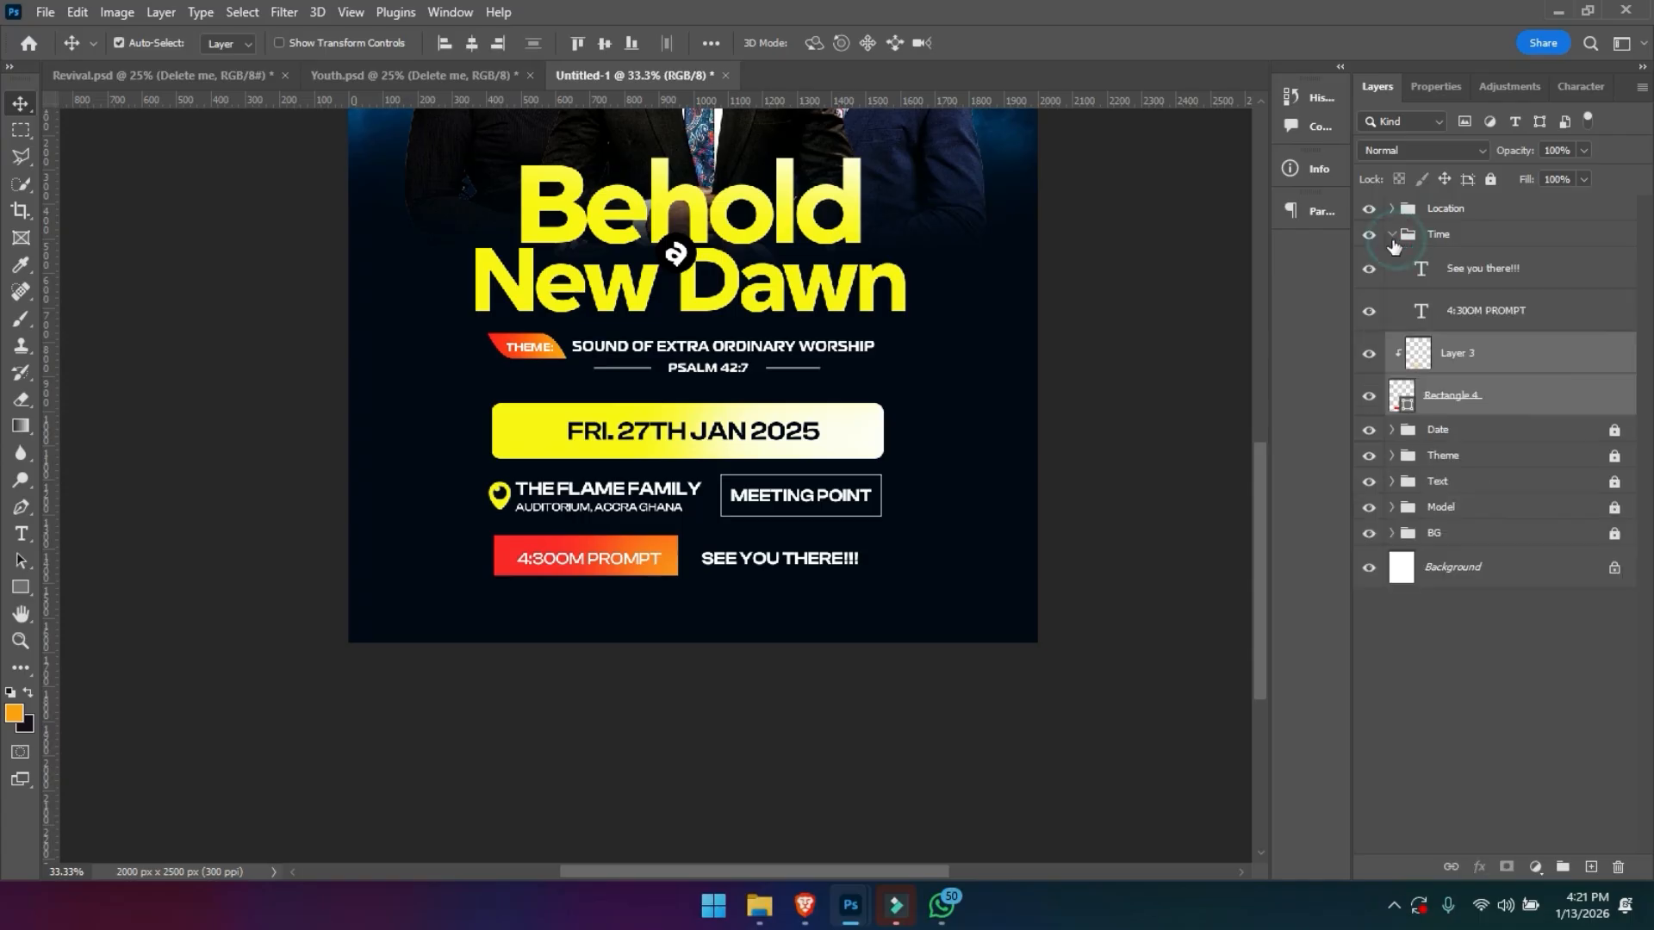
pyautogui.moveTo(1436, 337); pyautogui.dragTo(1447, 330)
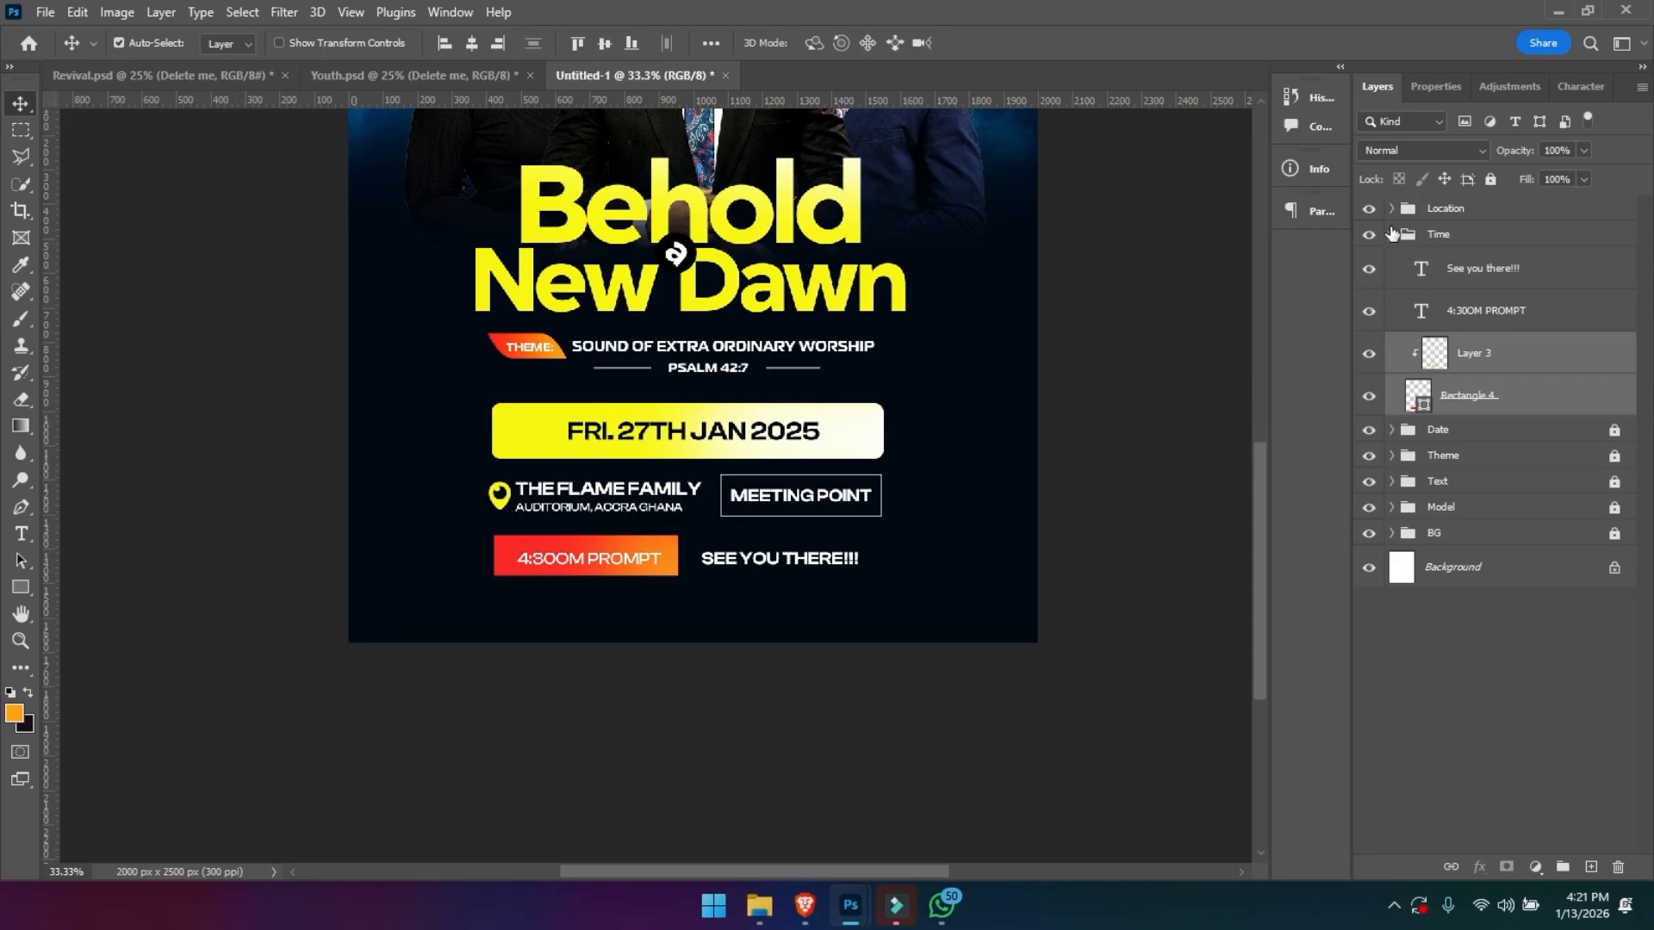
pyautogui.click(1391, 235)
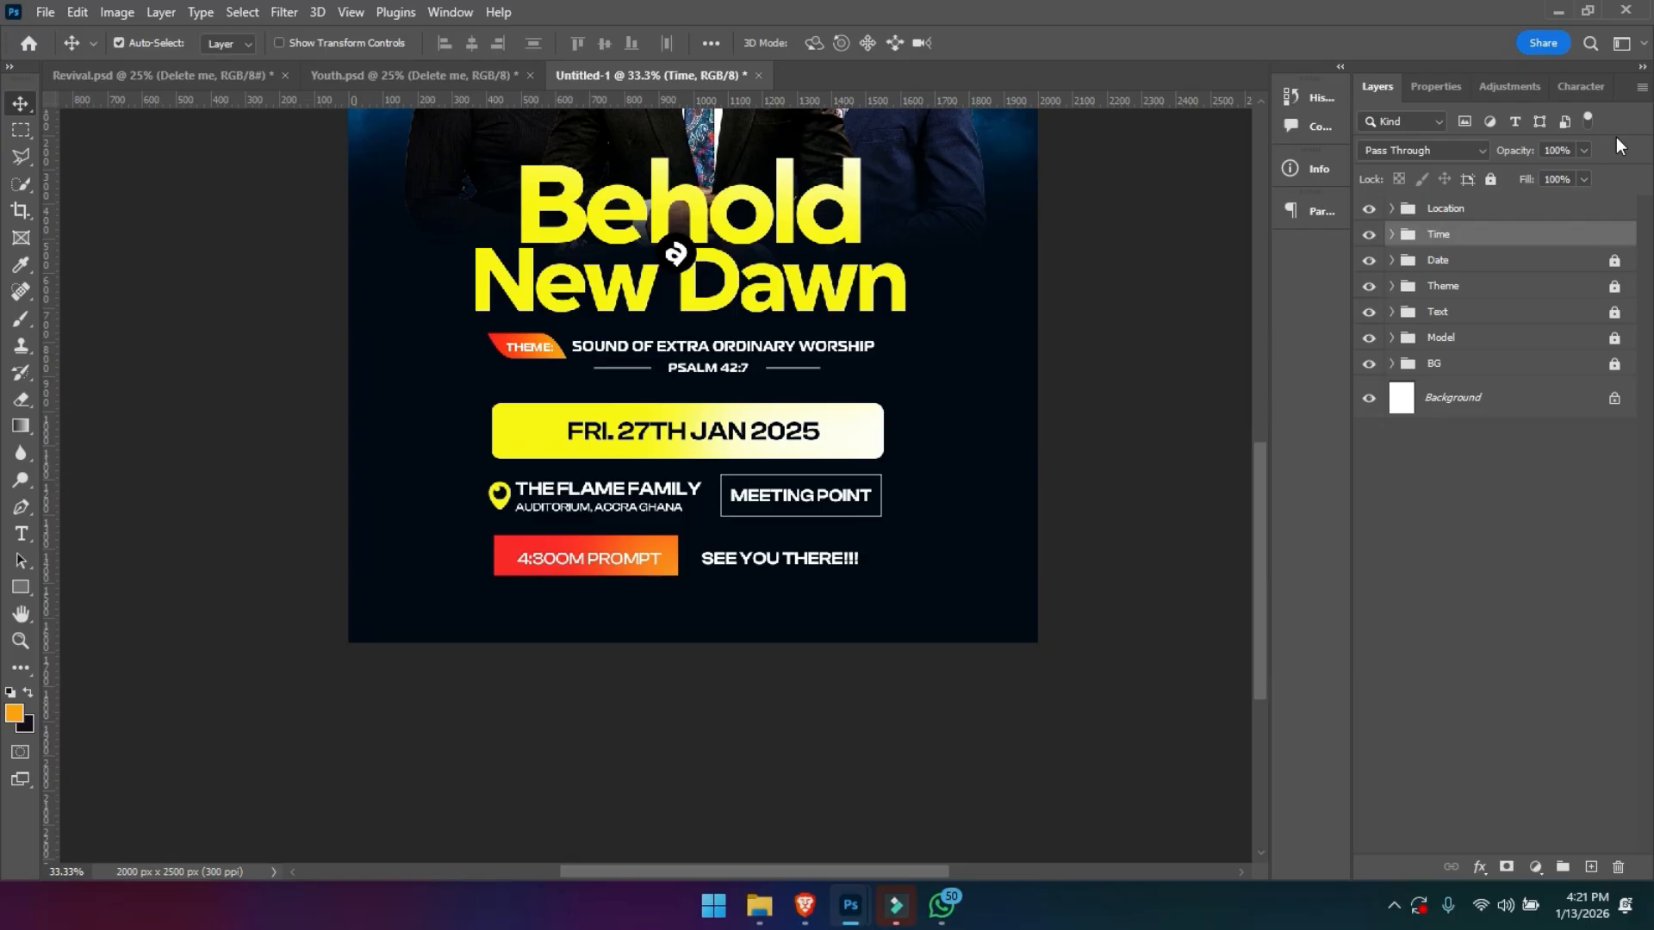
# - Unlock the Date group, scale the Location, Time and Date groups together to about 93%, and move them up
pyautogui.click(1614, 261)
pyautogui.click(1541, 263)
pyautogui.keyDown('shift'); pyautogui.click(1497, 214); pyautogui.keyUp('shift')
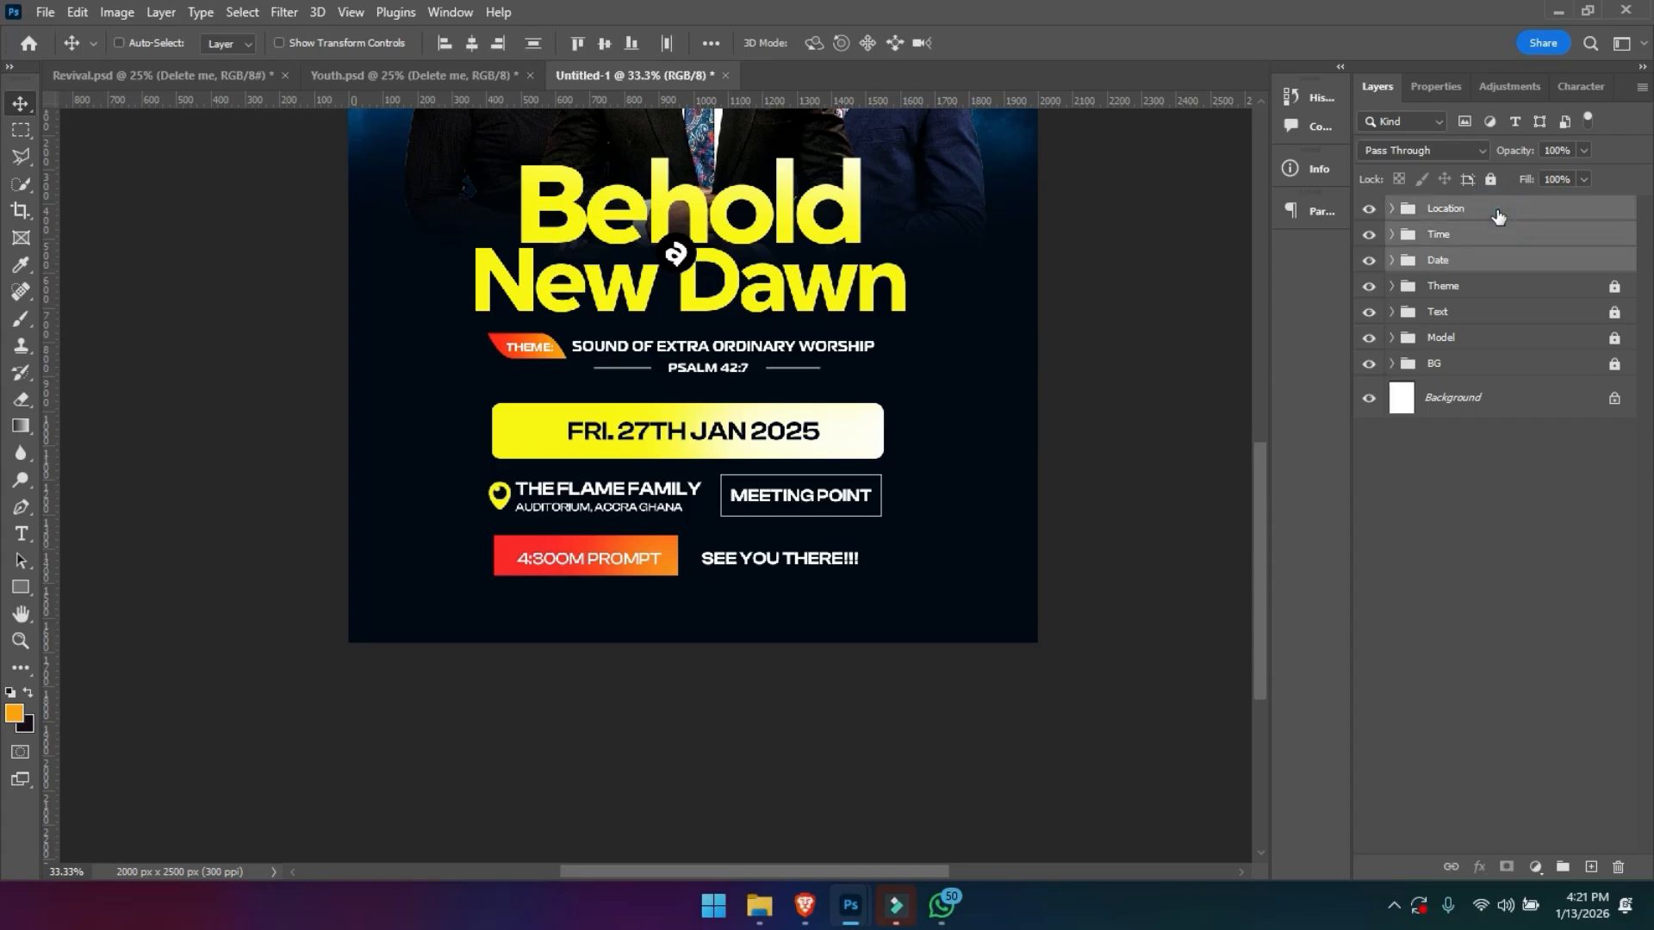
pyautogui.hotkey('ctrl', 't')
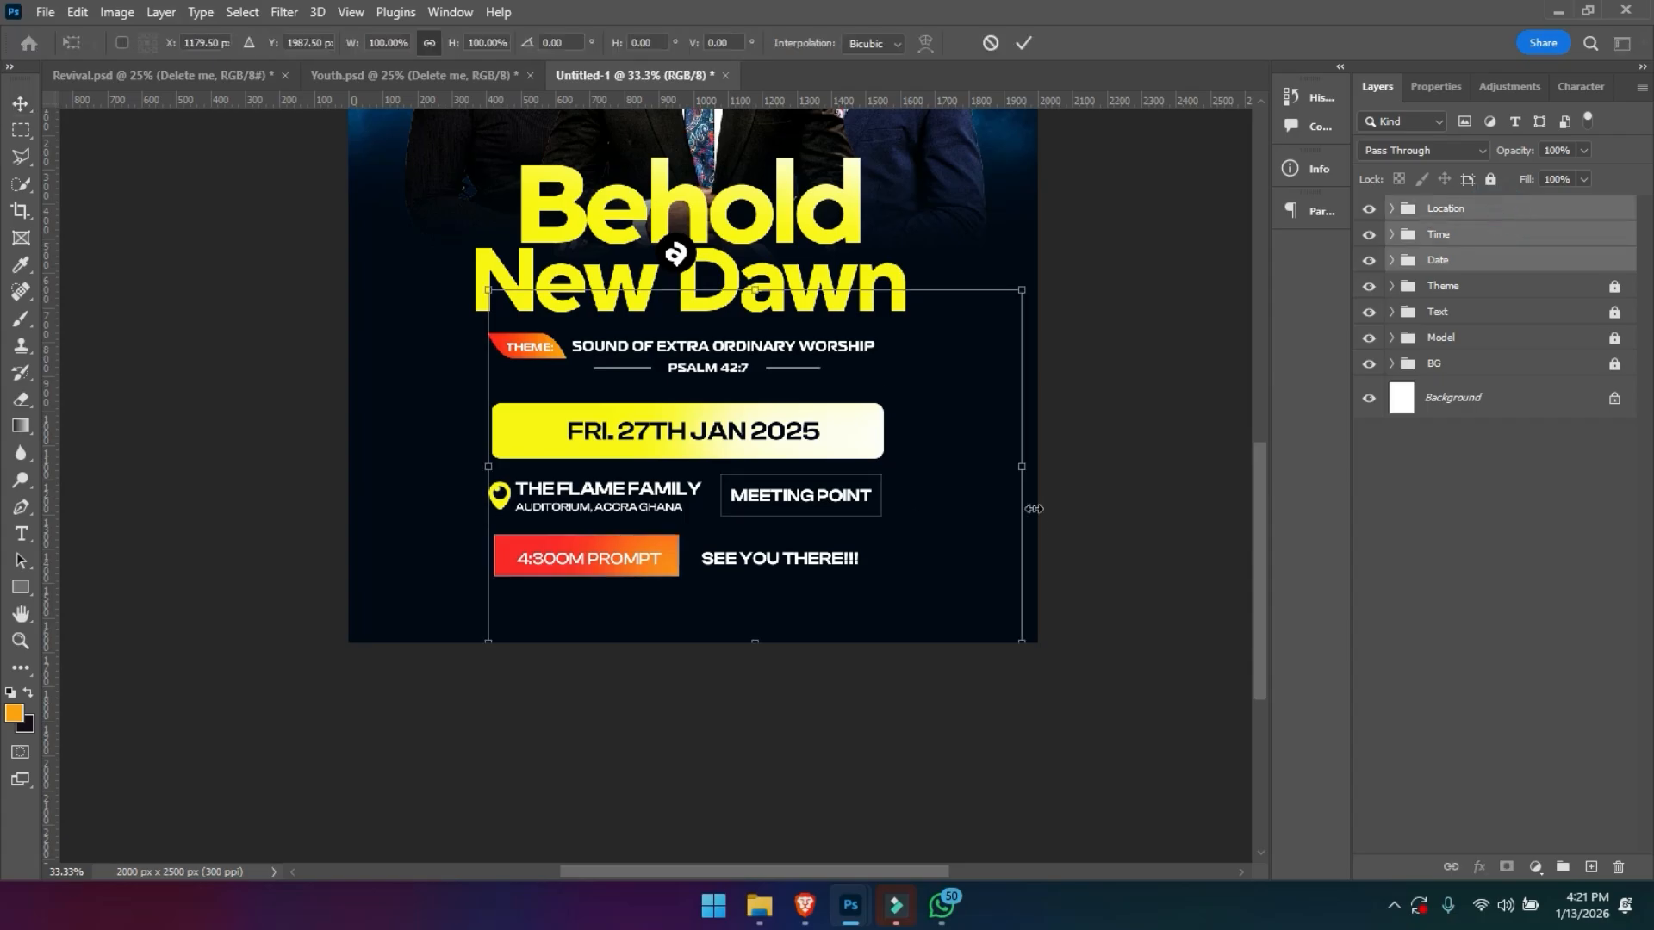
pyautogui.hotkey('ctrl', '-')
pyautogui.moveTo(716, 610); pyautogui.dragTo(713, 534)
pyautogui.hotkey('ctrl', '0')
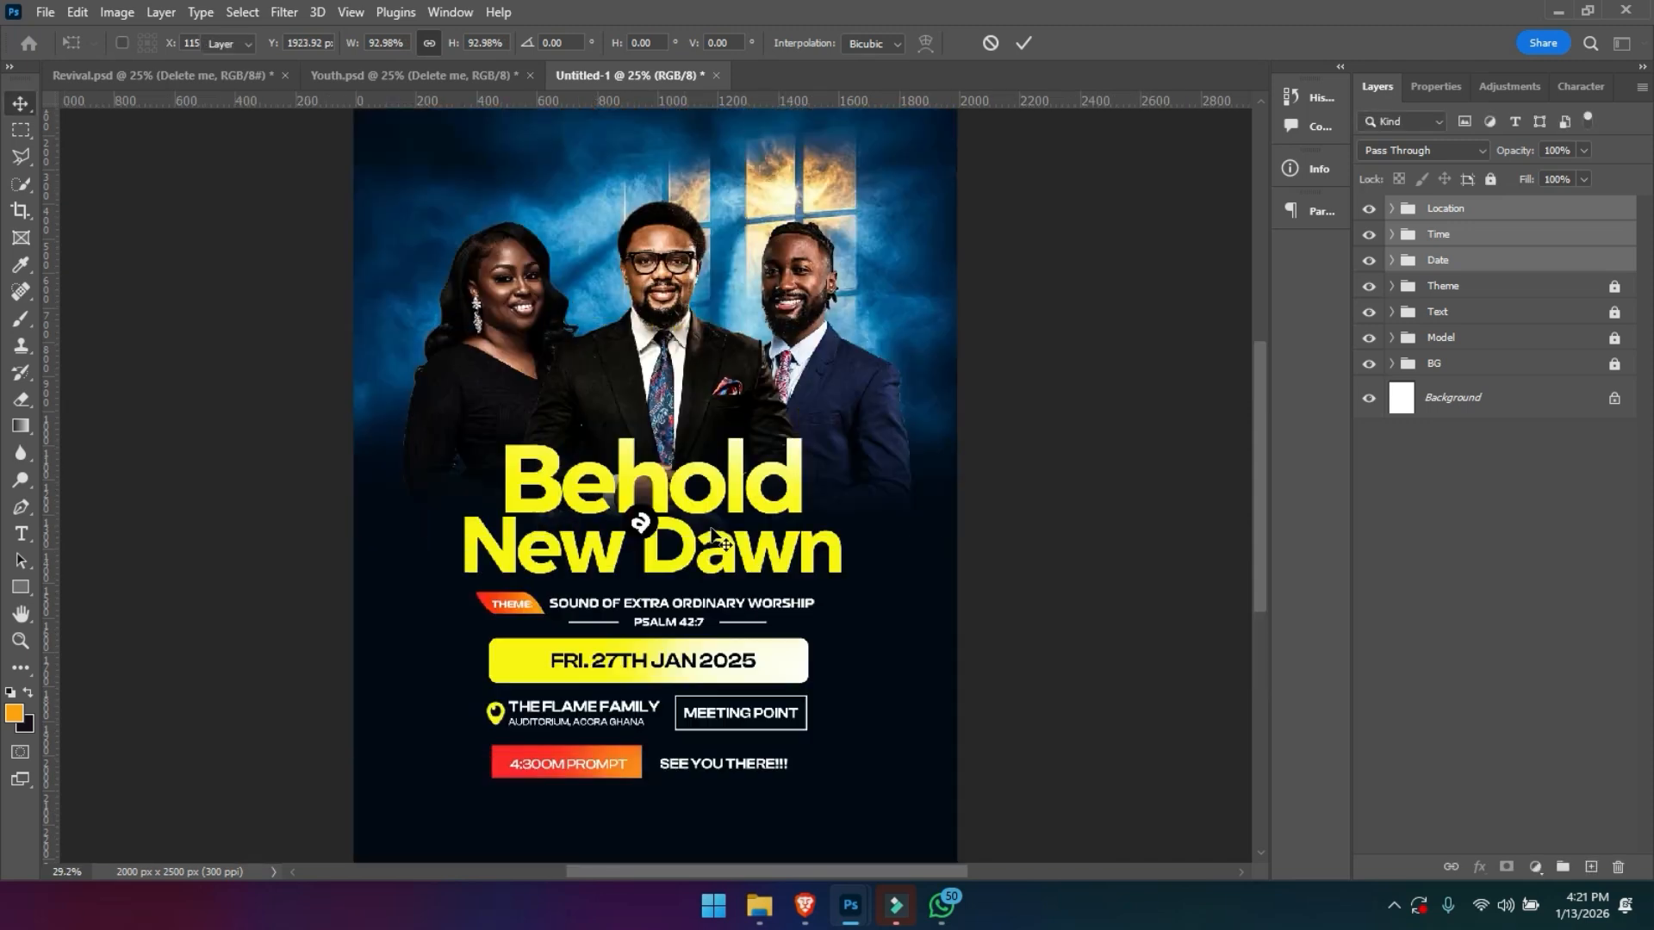
pyautogui.press('Return')
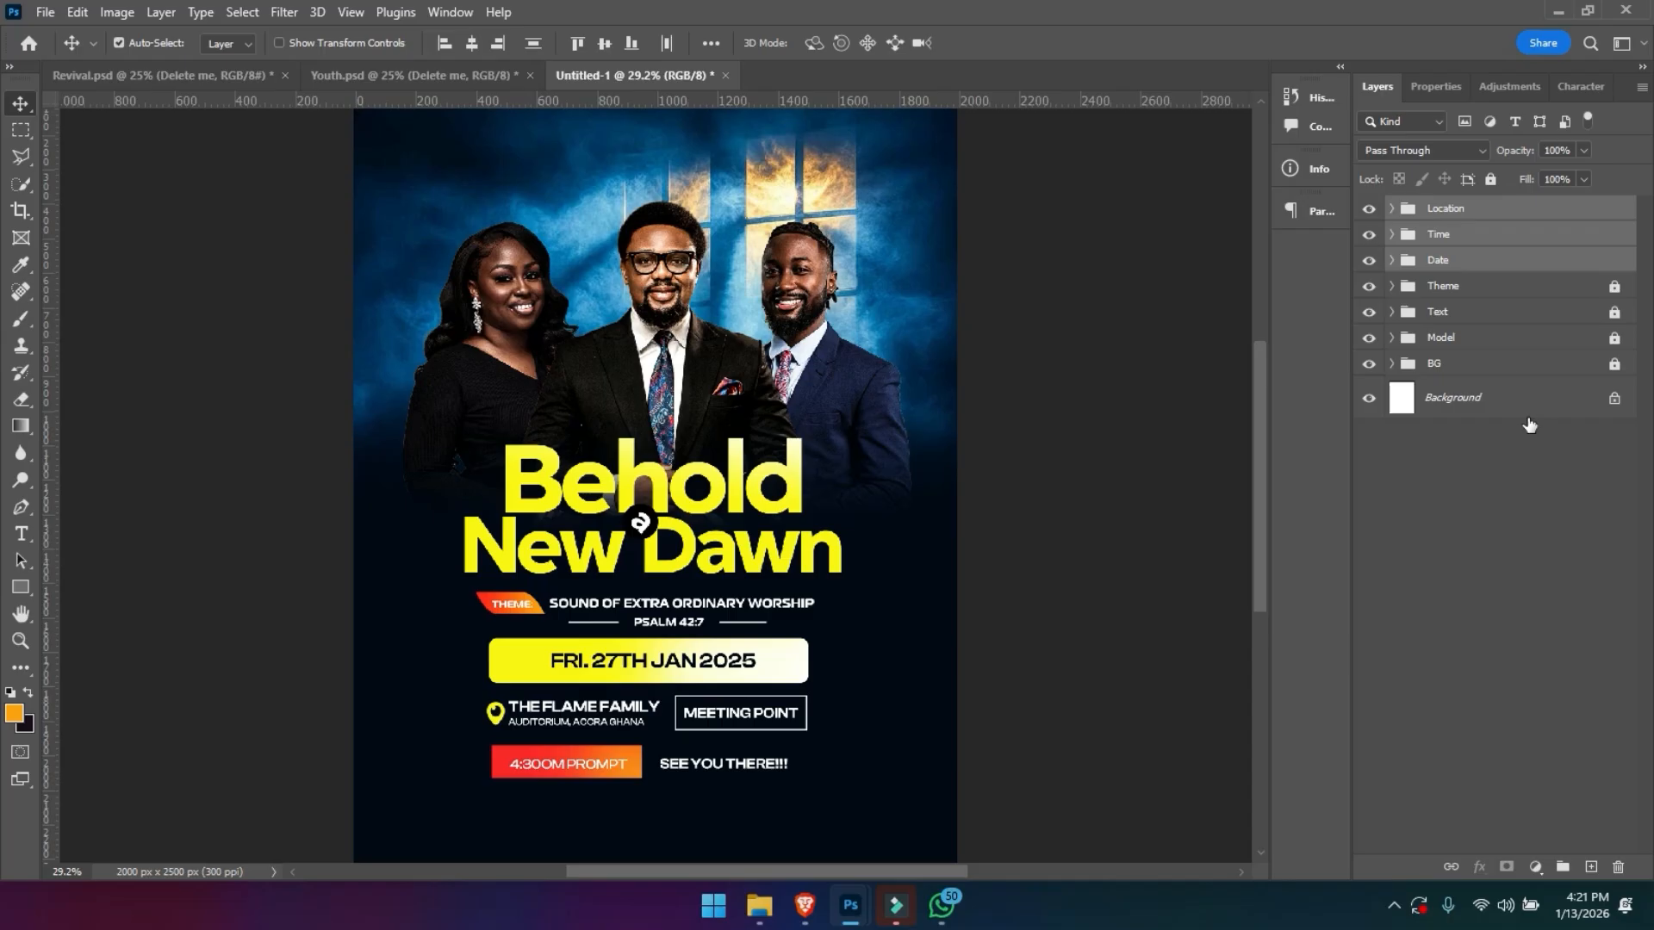
# - Unlock the Theme group
pyautogui.click(1455, 209)
pyautogui.click(1463, 288)
pyautogui.click(1613, 286)
# - Try to scale the Date group down slightly
pyautogui.click(1514, 262)
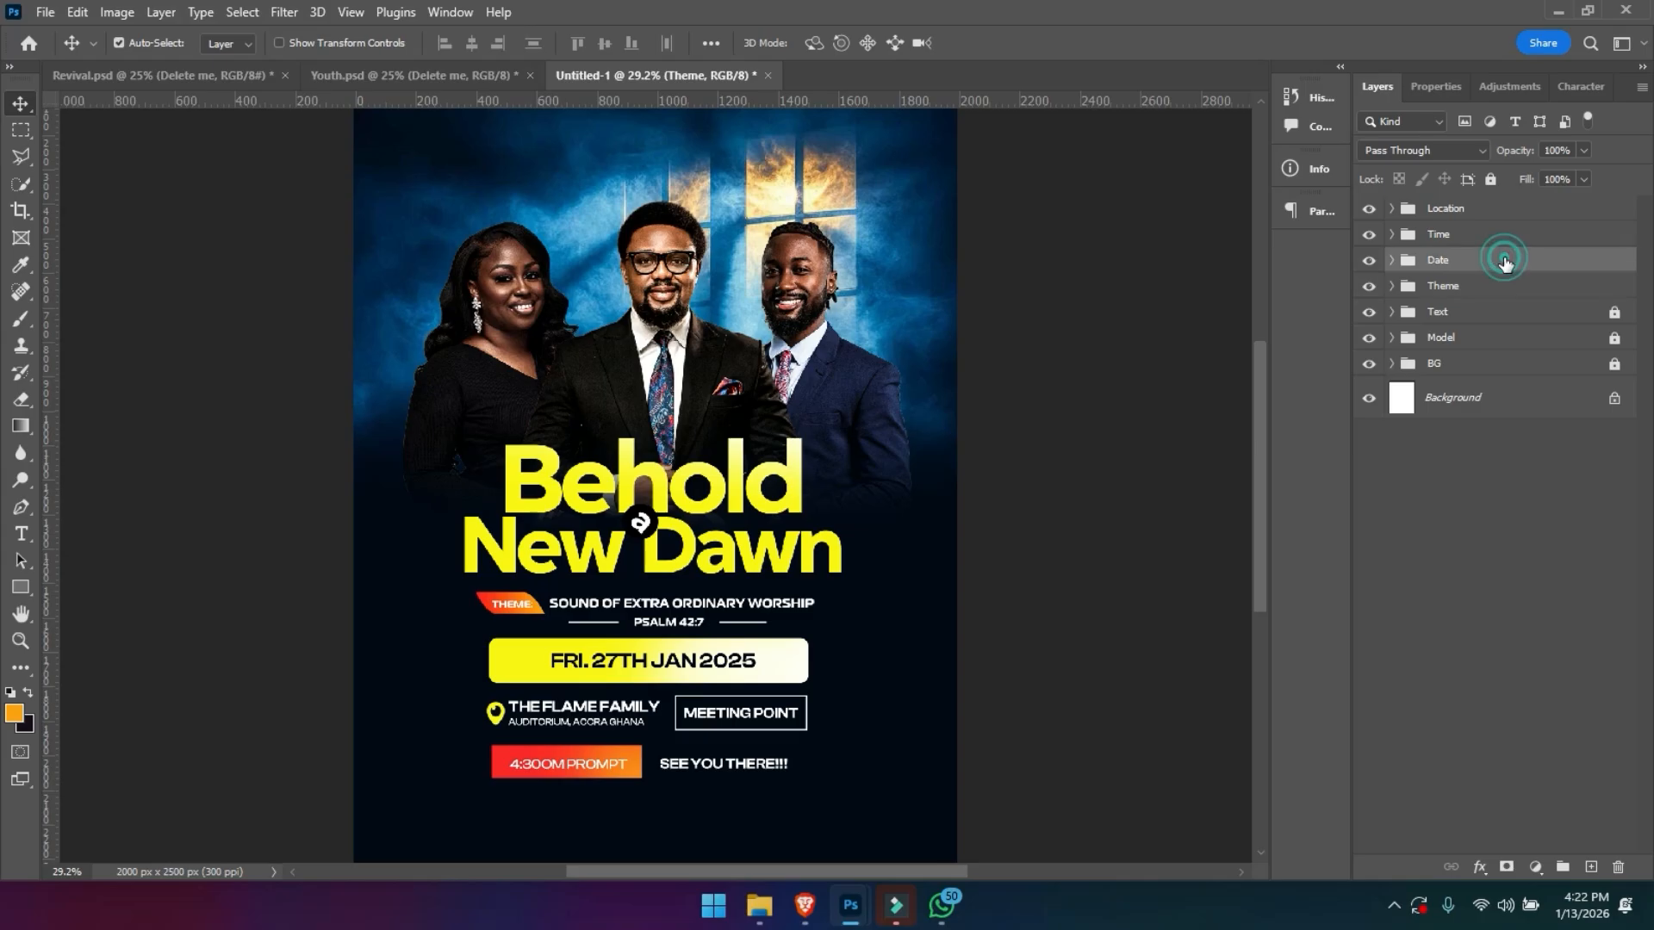
pyautogui.hotkey('ctrl', 't')
pyautogui.moveTo(925, 689); pyautogui.dragTo(913, 690)
pyautogui.press('Return')
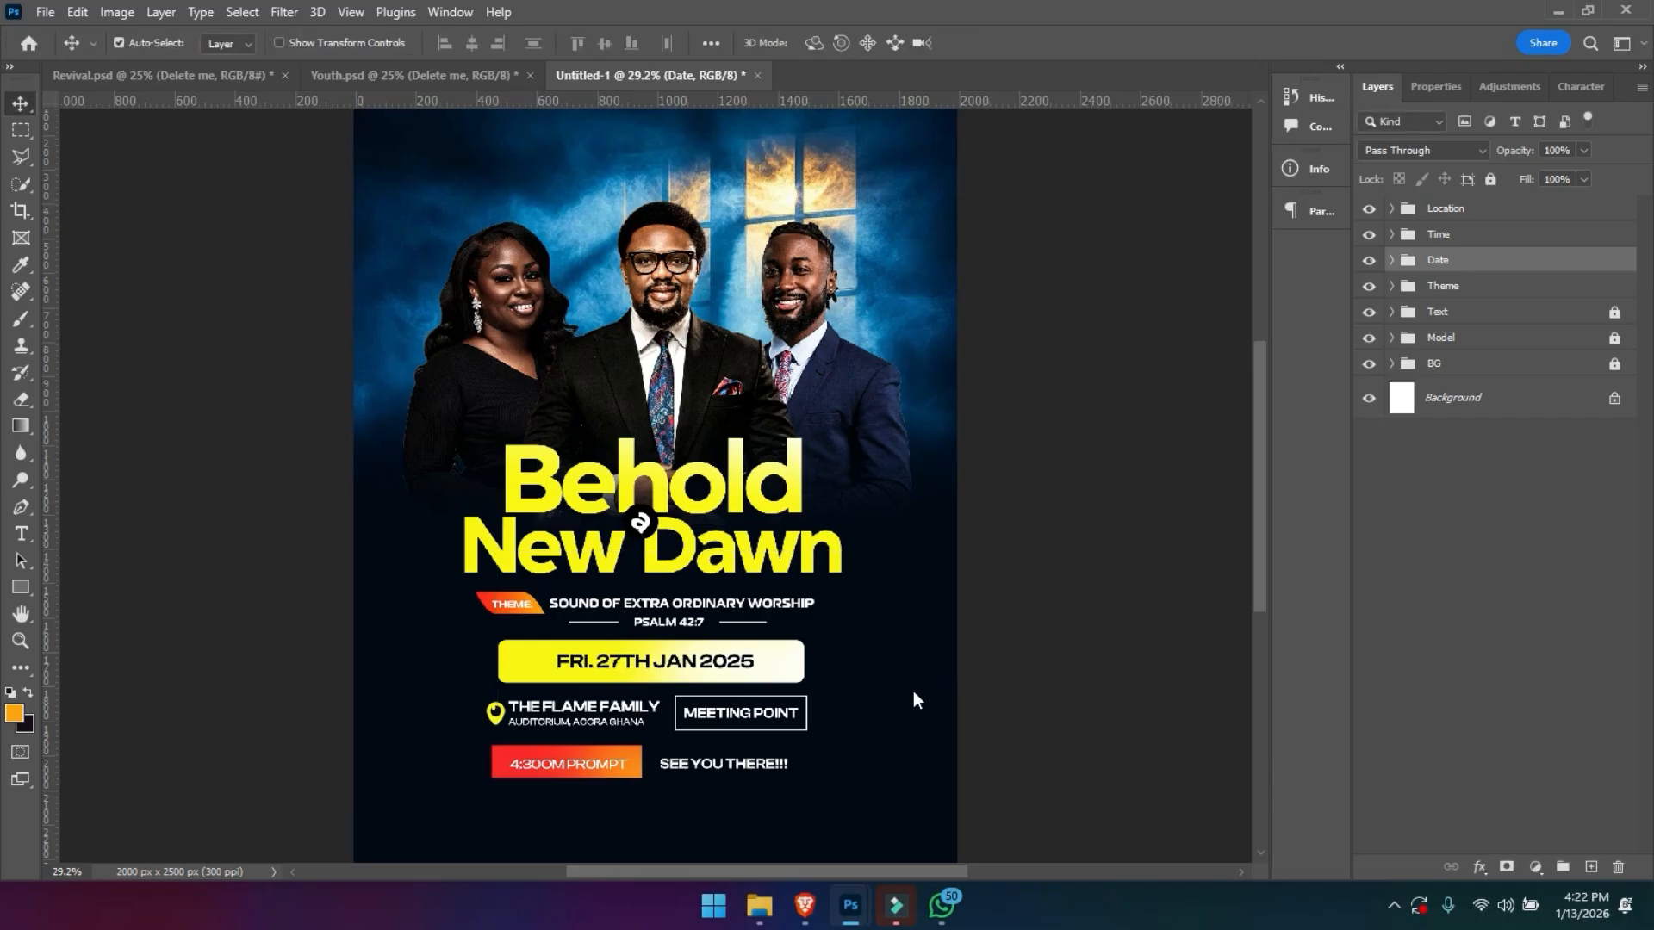
# - Reduce the height of the yellow date bar, Rectangle 2, around its centre without narrowing it
pyautogui.click(1392, 260)
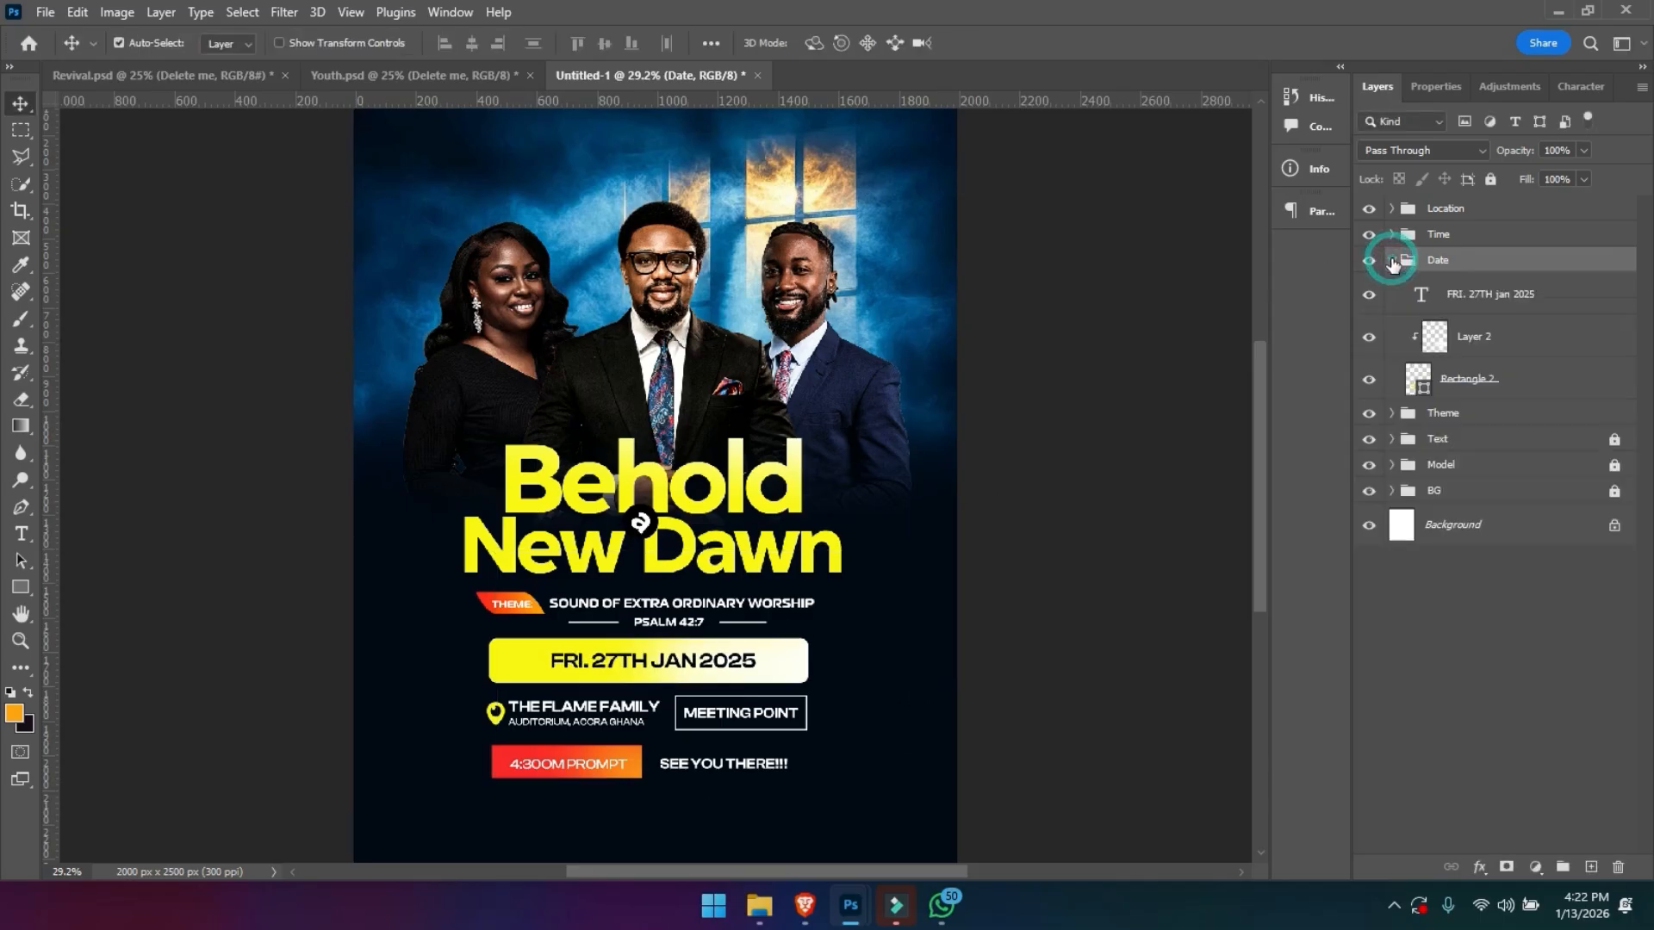
pyautogui.click(1465, 393)
pyautogui.hotkey('ctrl', 't')
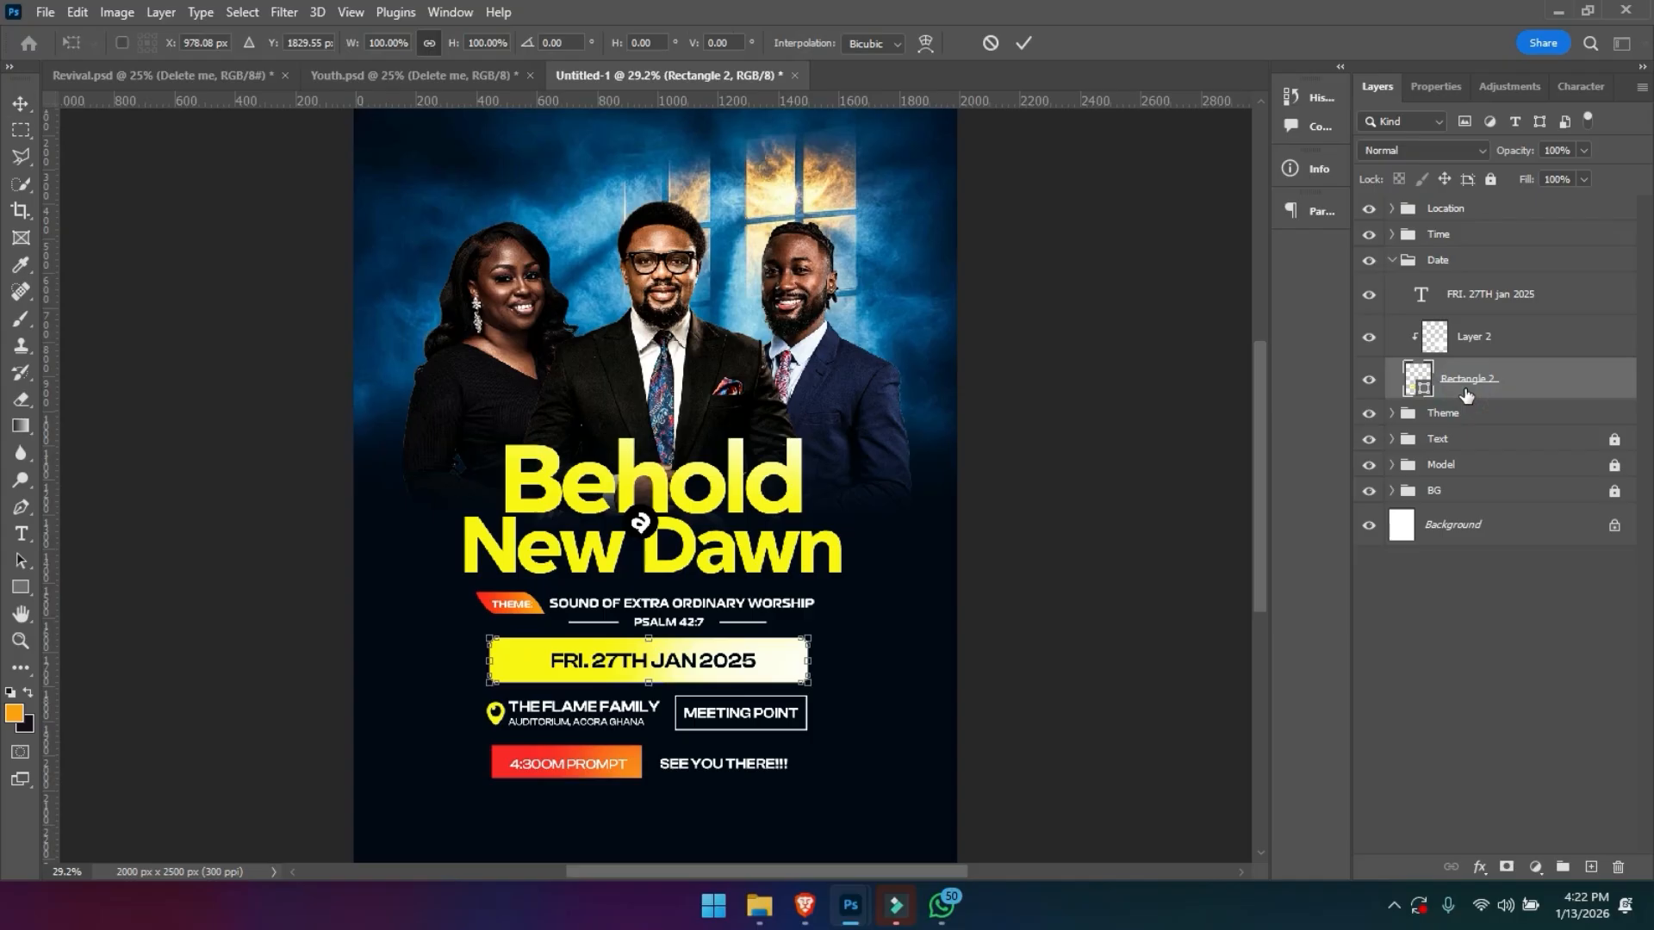
pyautogui.moveTo(656, 678); pyautogui.dragTo(655, 669)
pyautogui.press('Return')
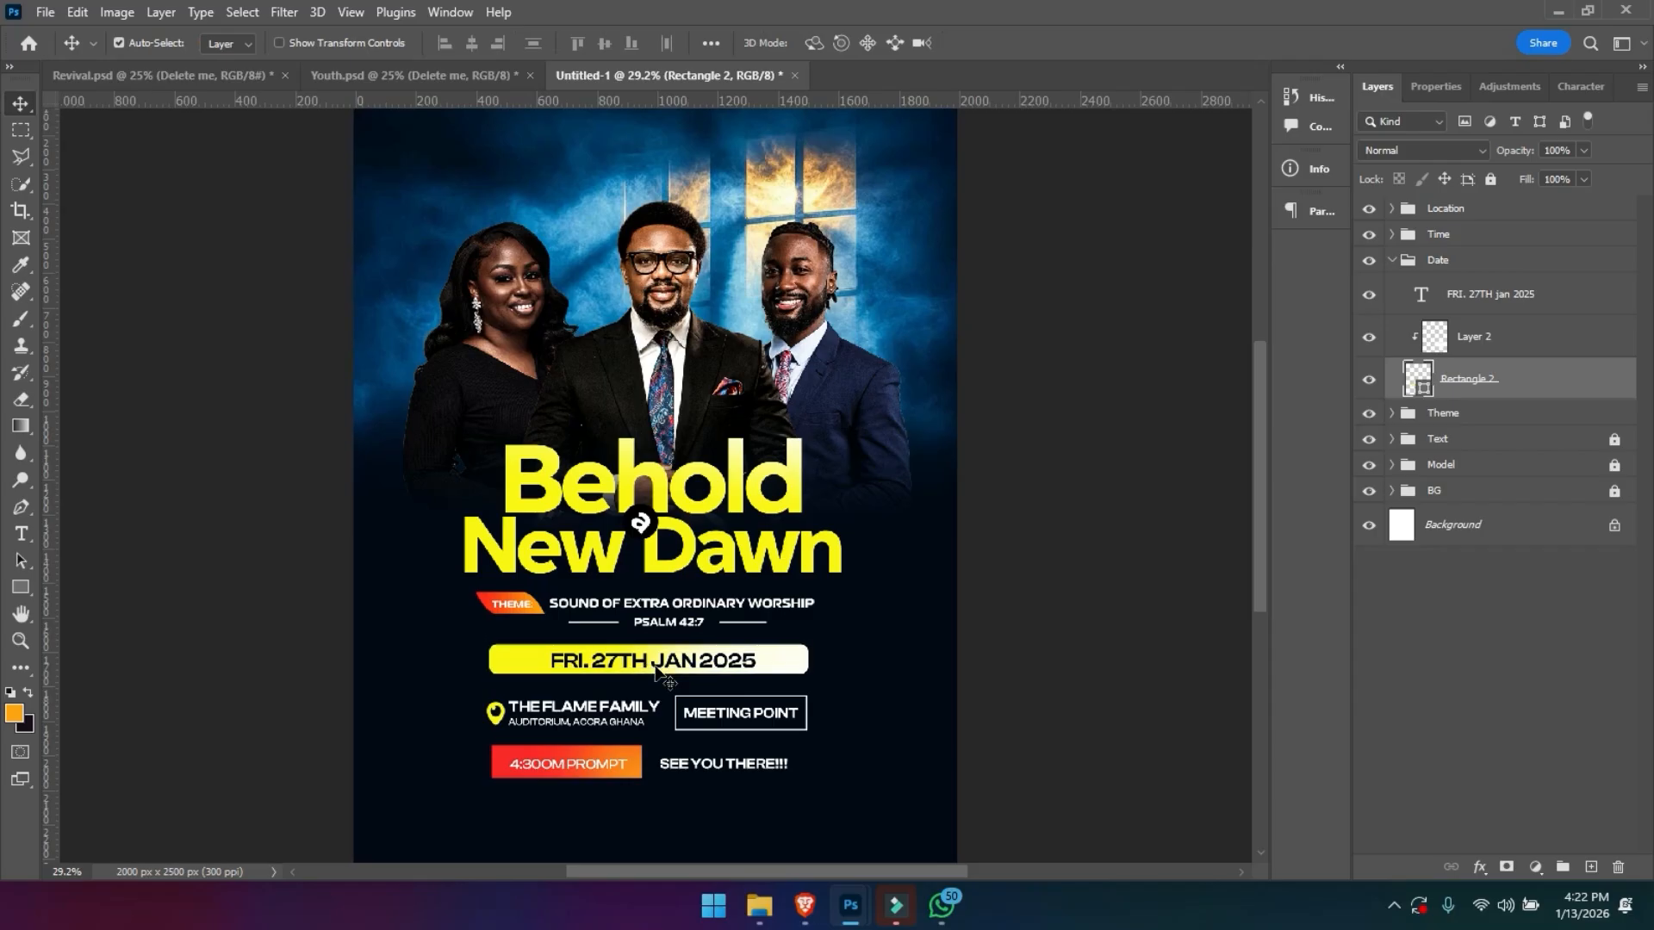
# - Stretch the yellow date bar, Rectangle 2, to about 124% of its height around its centre, keeping its width
pyautogui.press('z')
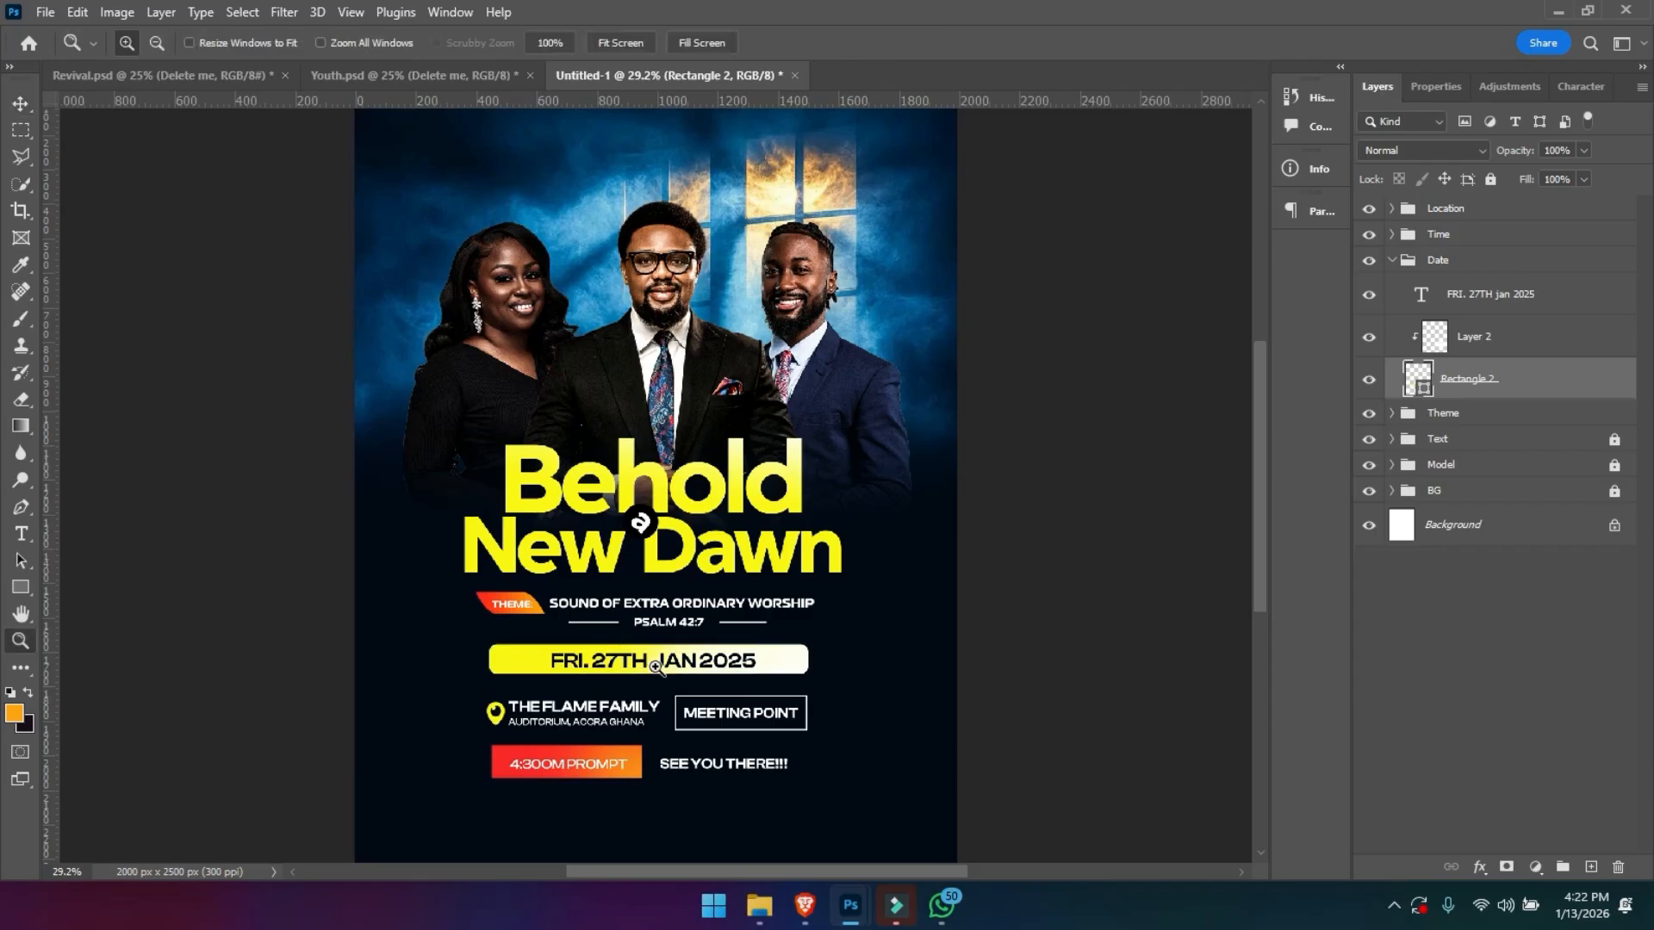
pyautogui.click(674, 729)
pyautogui.click(675, 729)
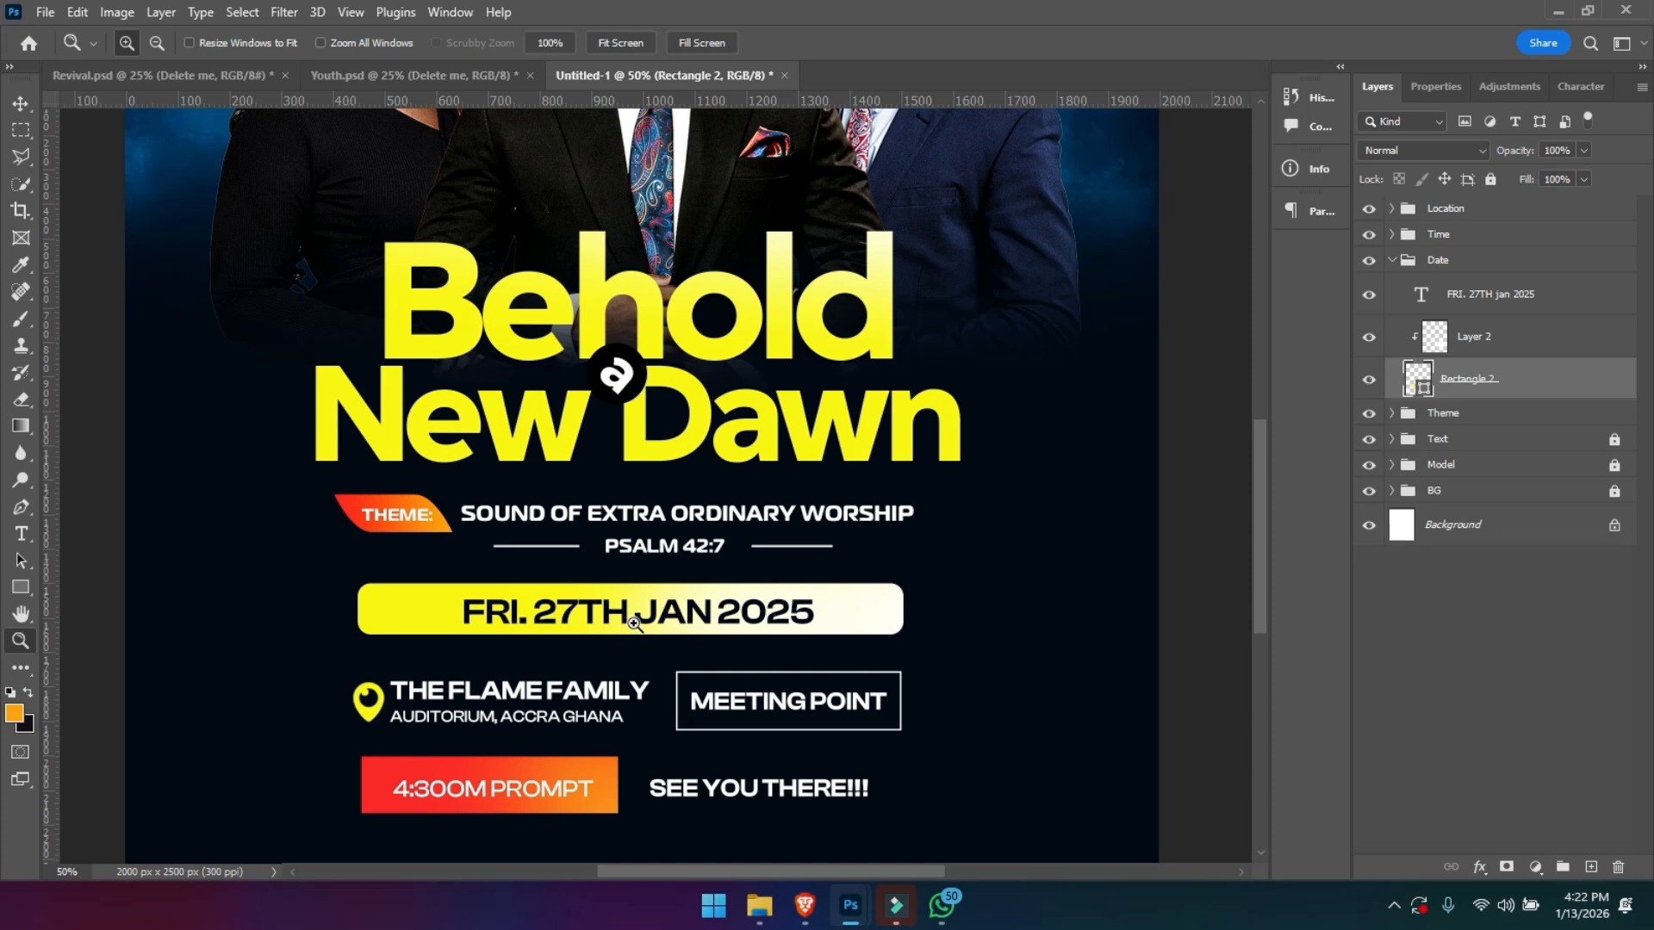
pyautogui.hotkey('ctrl', 't')
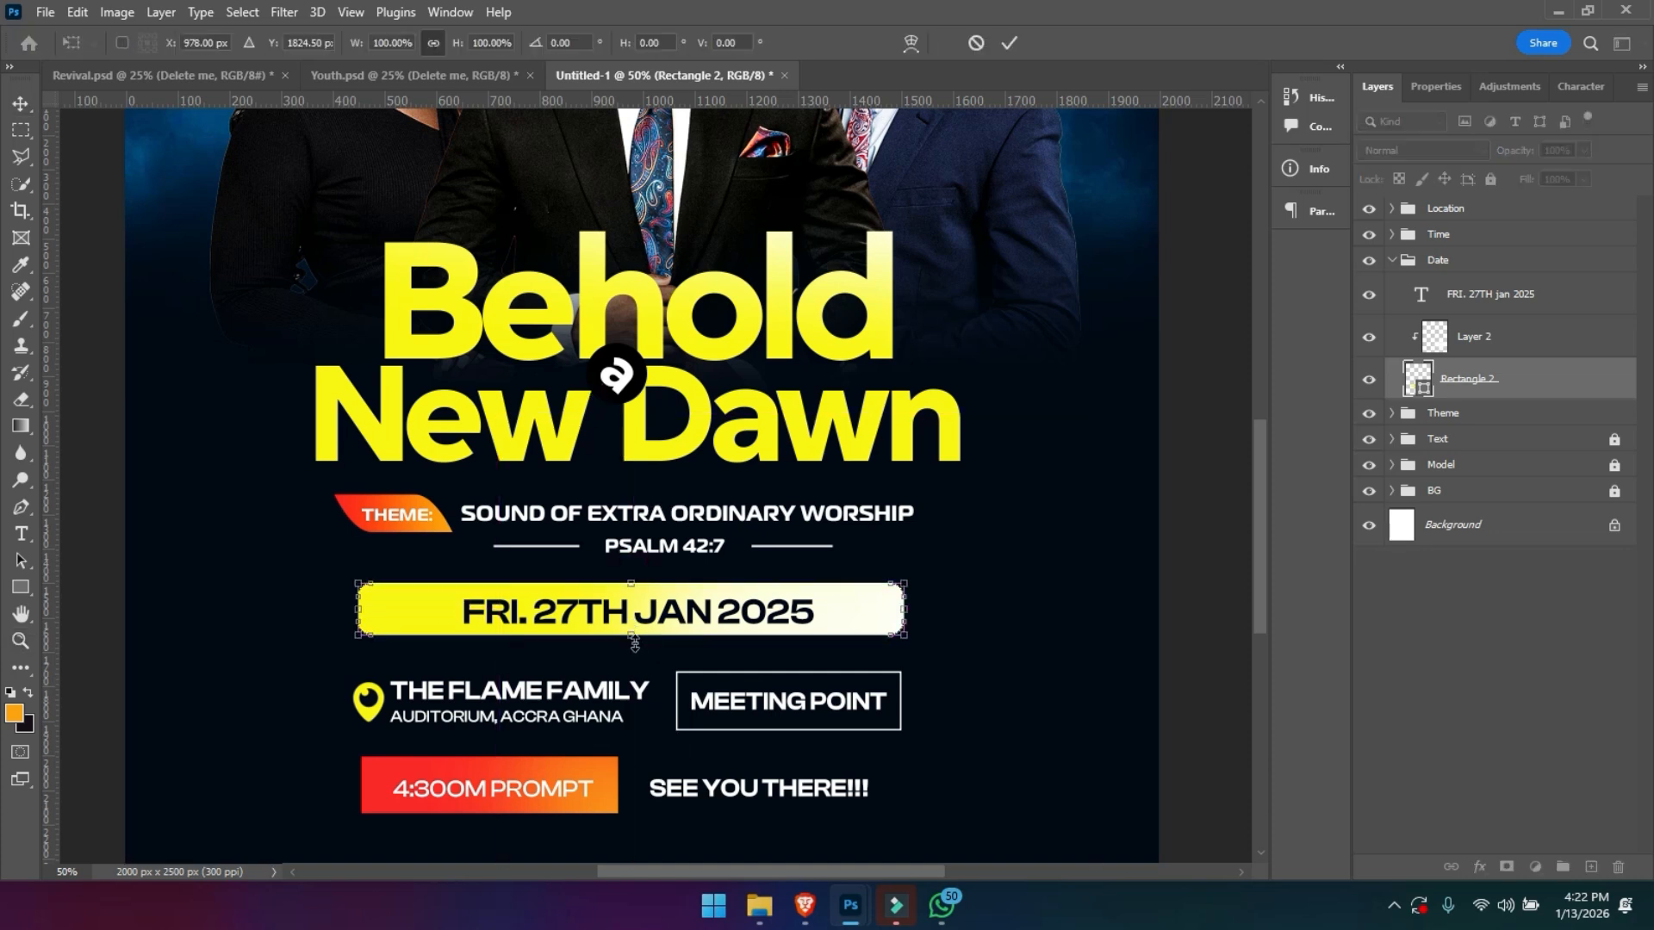
pyautogui.moveTo(629, 638); pyautogui.dragTo(630, 582)
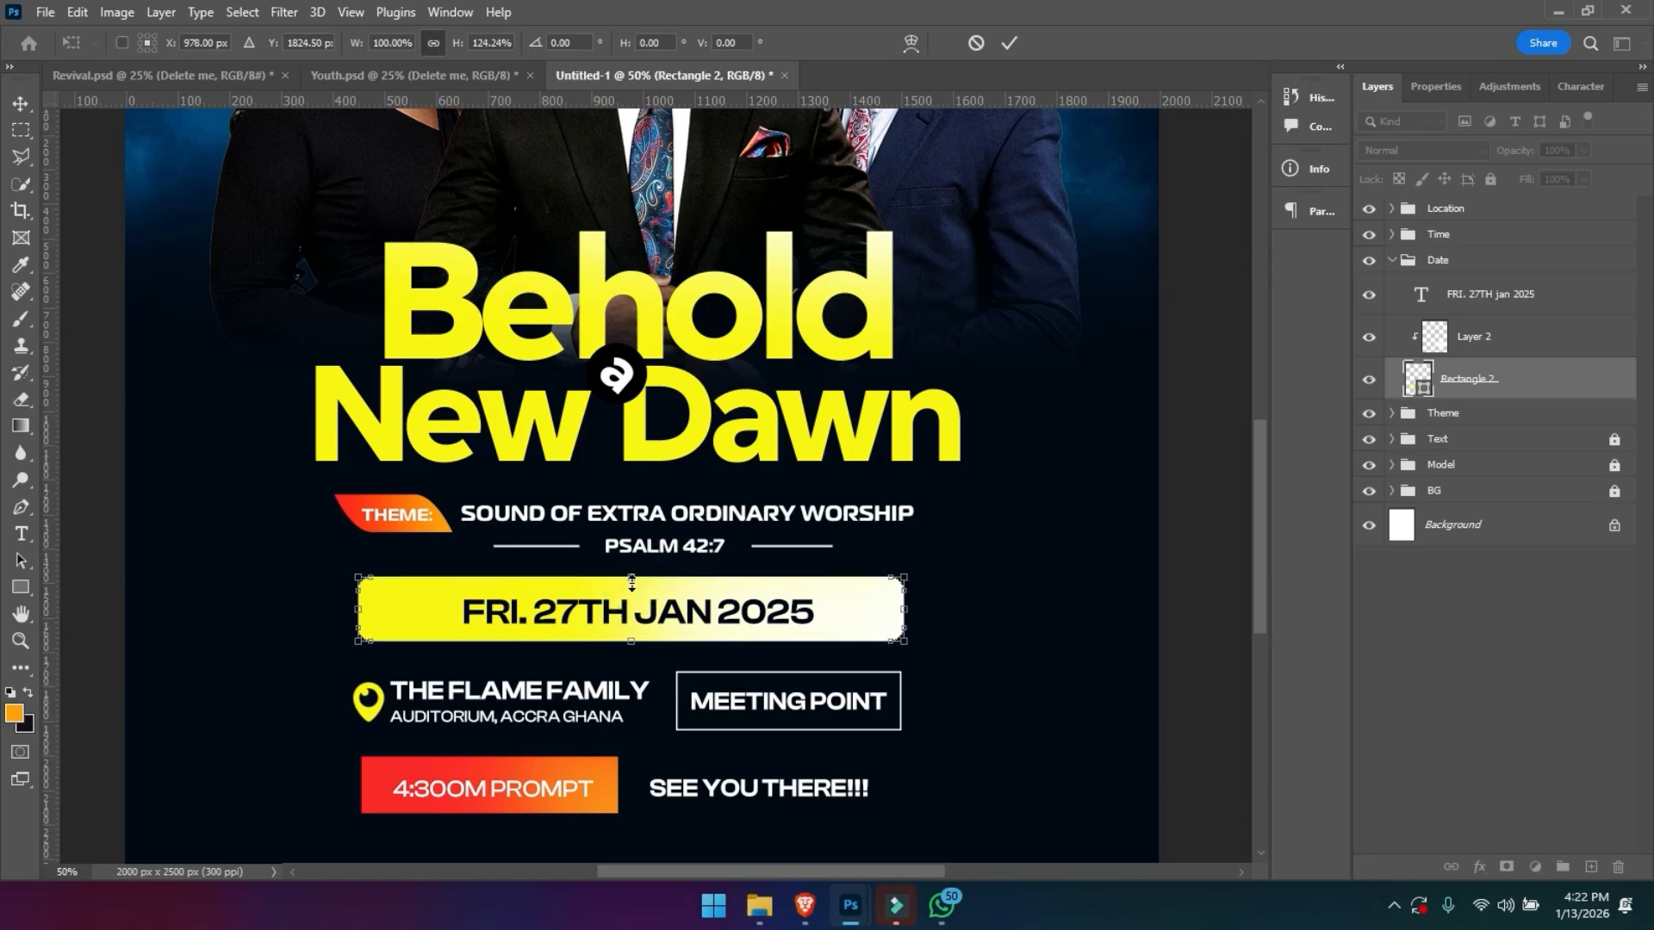
pyautogui.press('Return')
pyautogui.hotkey('ctrl', '-')
pyautogui.hotkey('ctrl', '-')
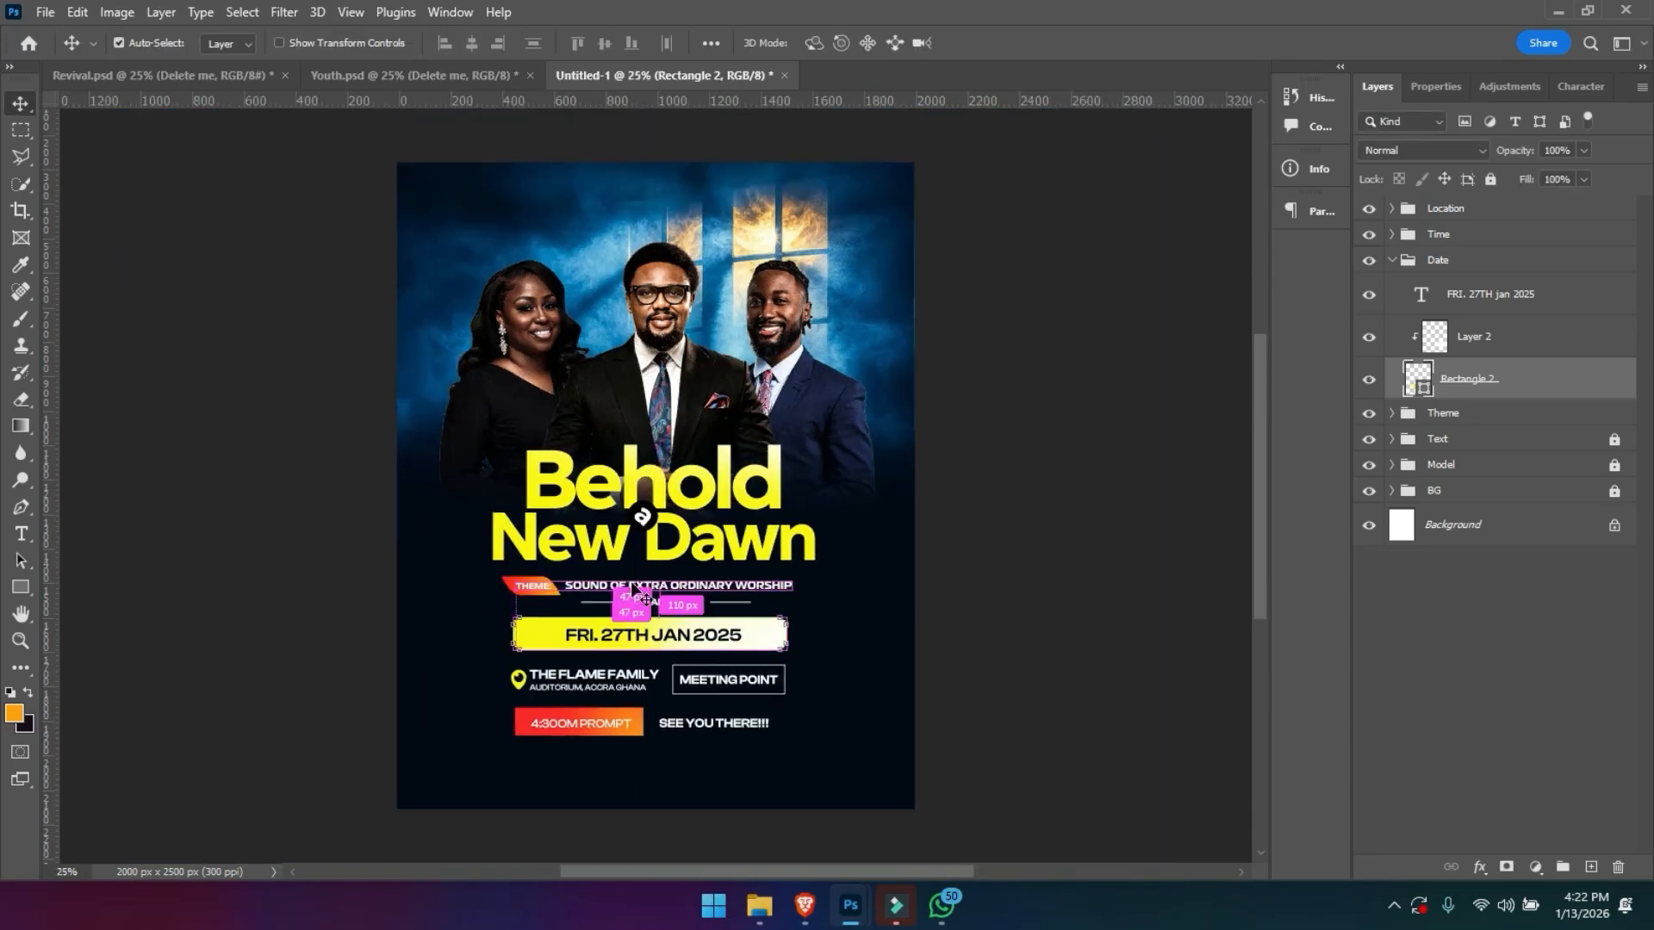
# - Collapse the Date group and draw a rectangle about 2298 × 342 px across the flyer's bottom edge, above the Location group
pyautogui.press('z')
pyautogui.click(23, 589)
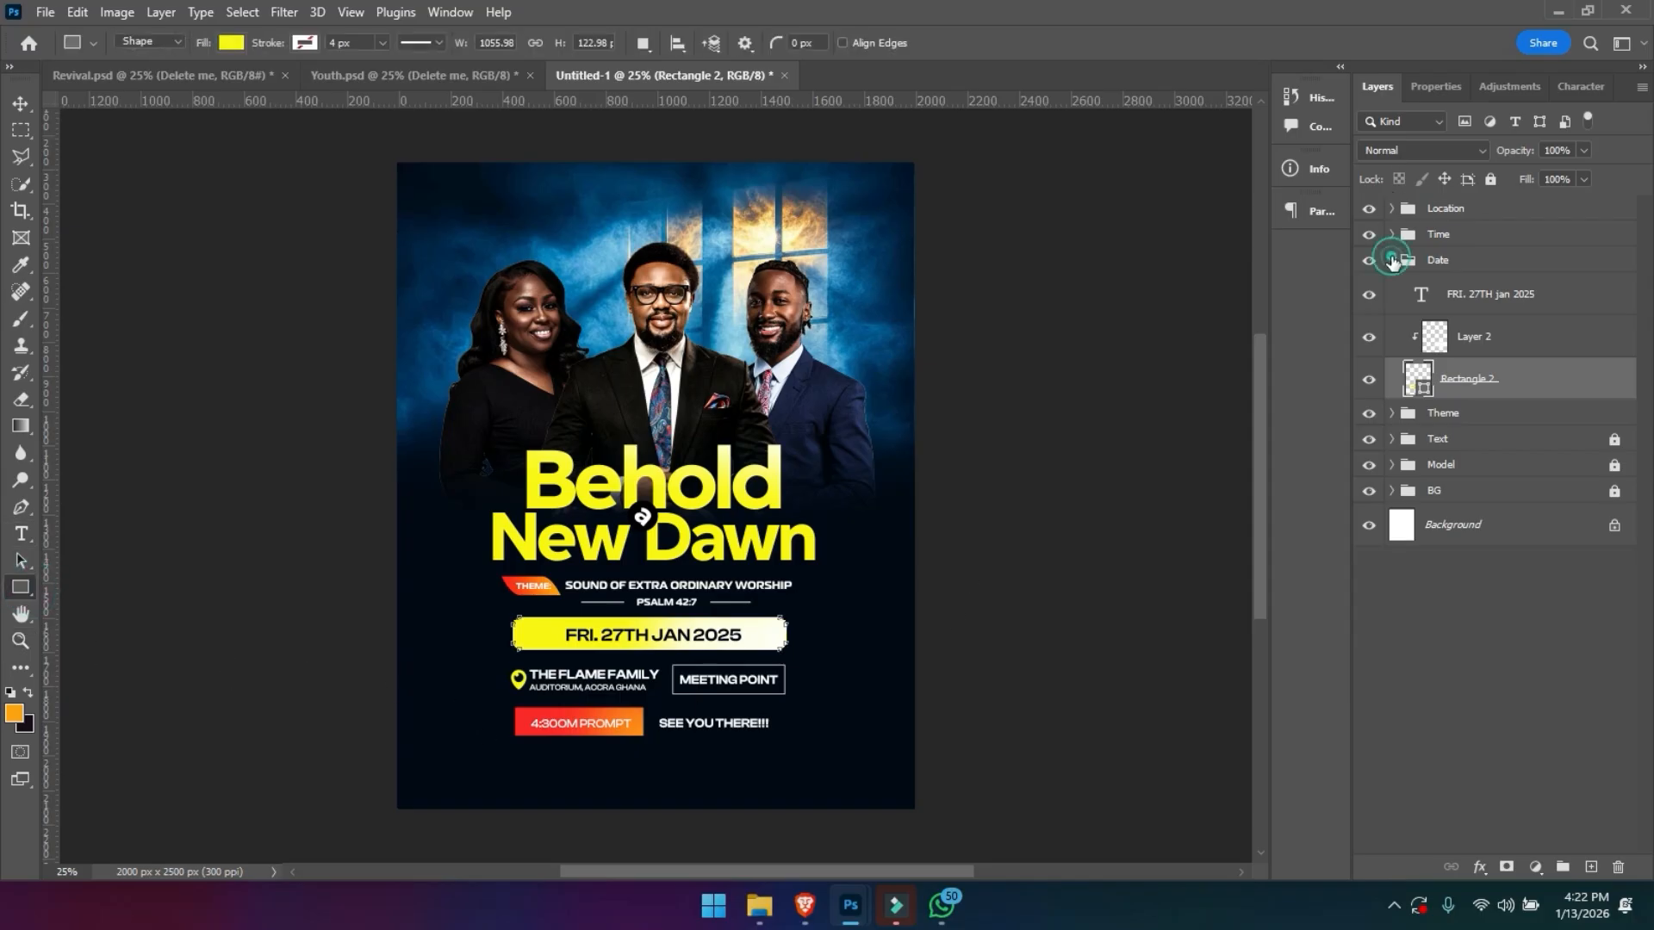
pyautogui.click(1390, 259)
pyautogui.click(1410, 213)
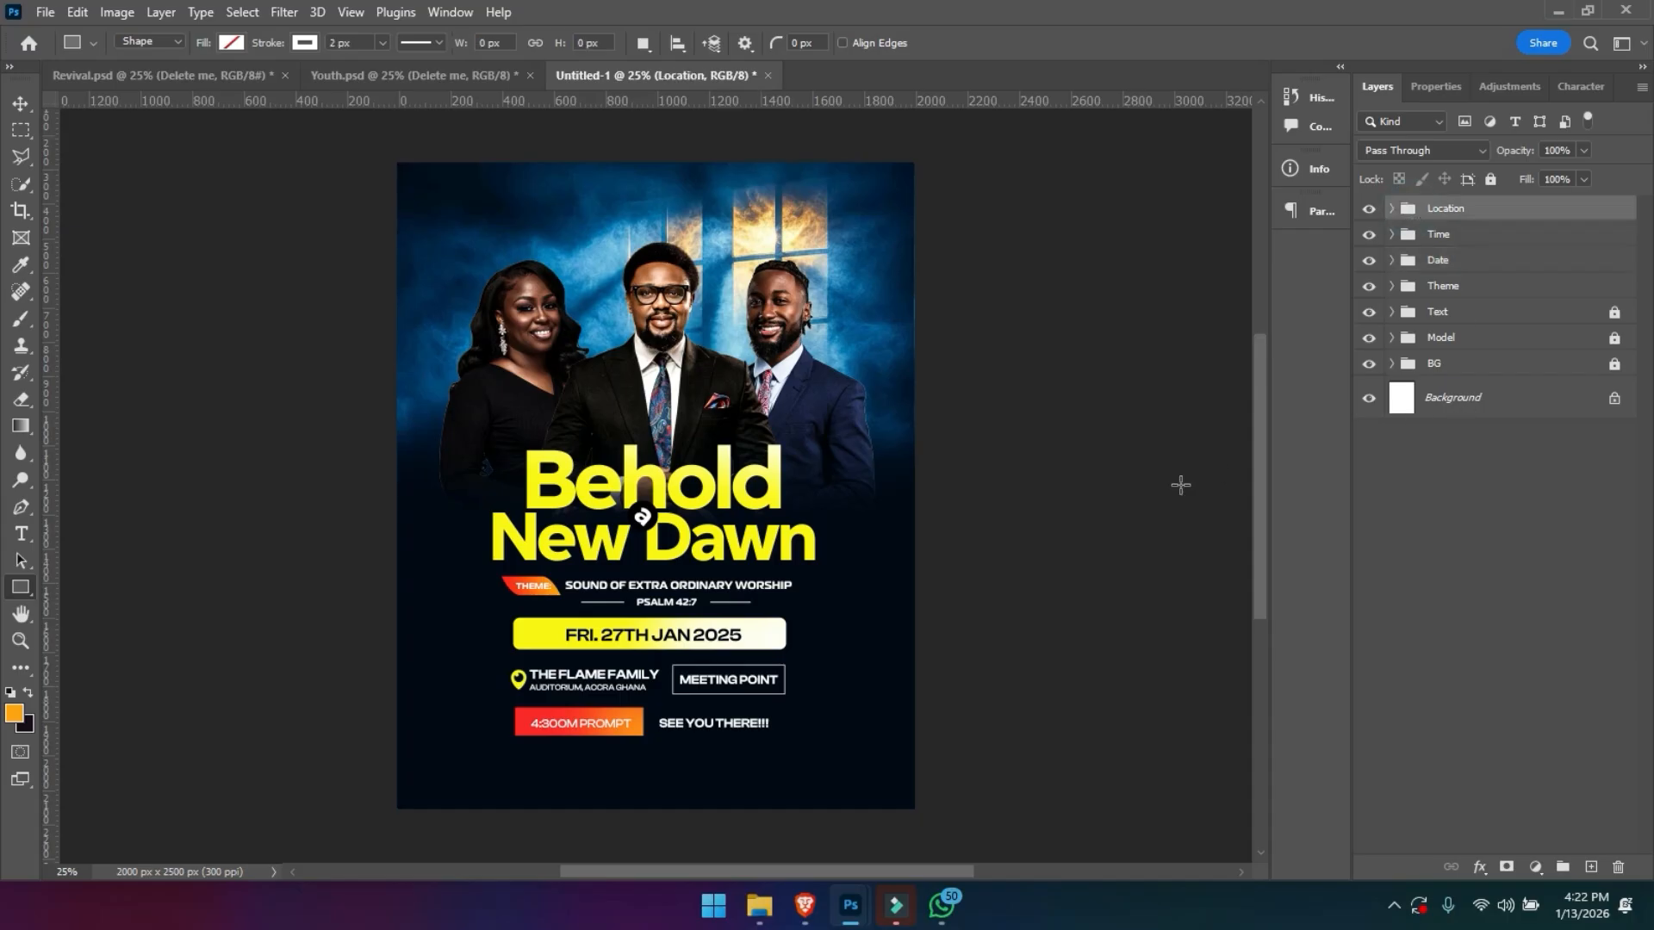
pyautogui.moveTo(370, 761)
pyautogui.mouseDown()
pyautogui.moveTo(628, 842)
pyautogui.moveTo(806, 820)
pyautogui.moveTo(965, 851)
pyautogui.mouseUp()
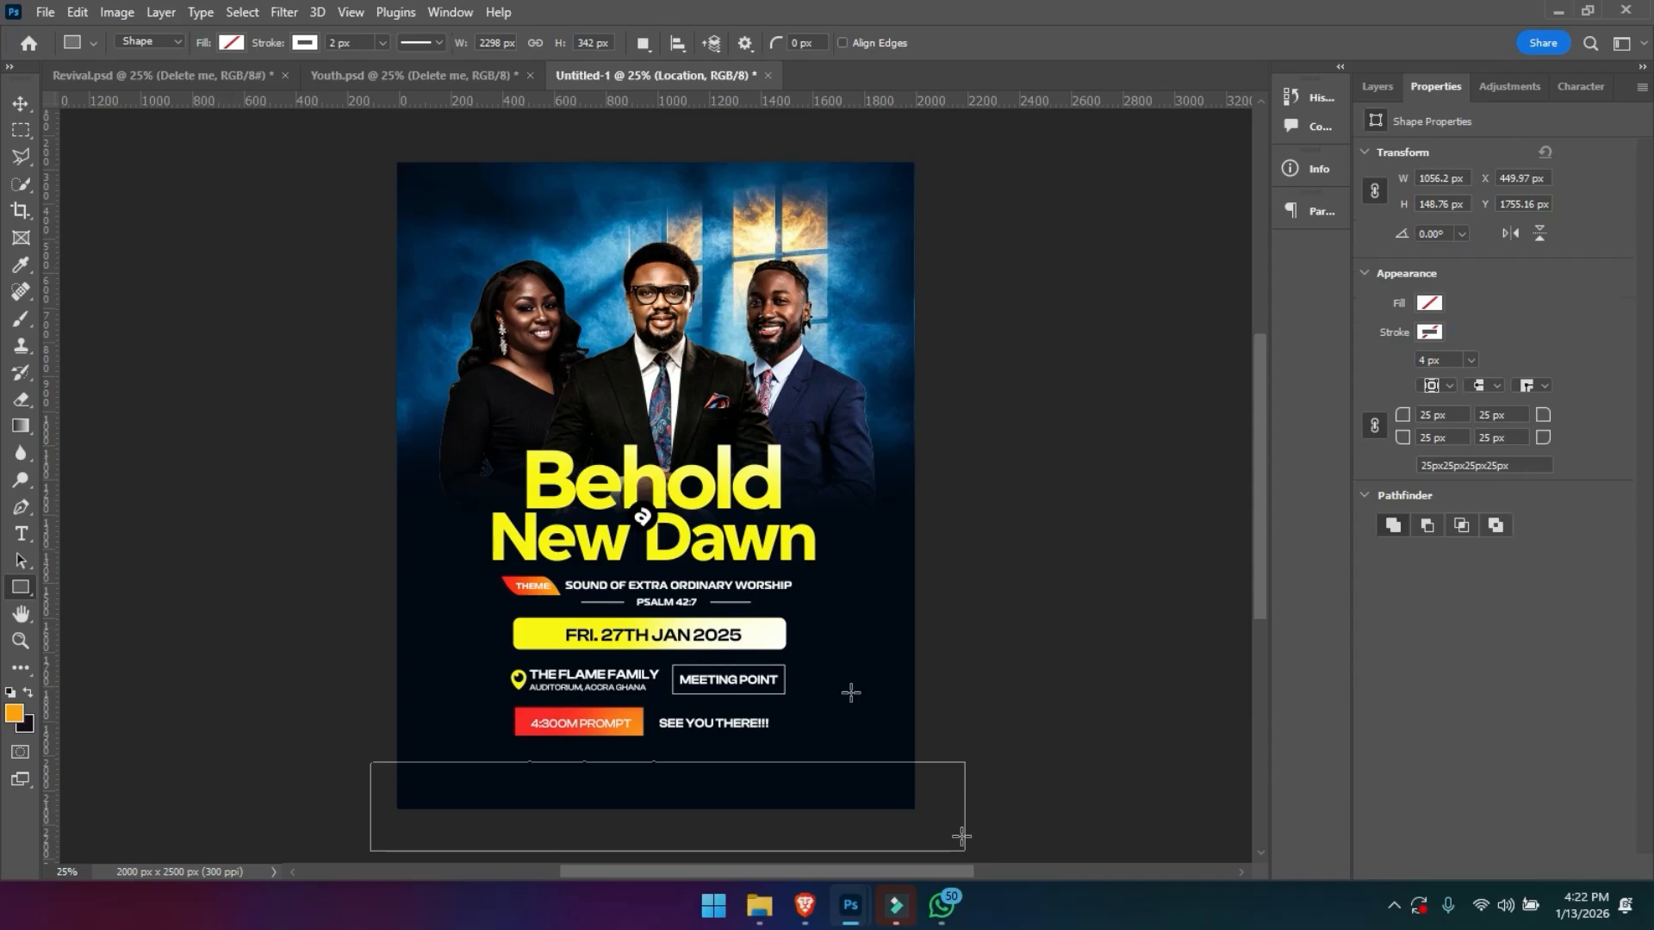
# - Fill the new bottom rectangle with white and move it up about 20 px
pyautogui.click(239, 41)
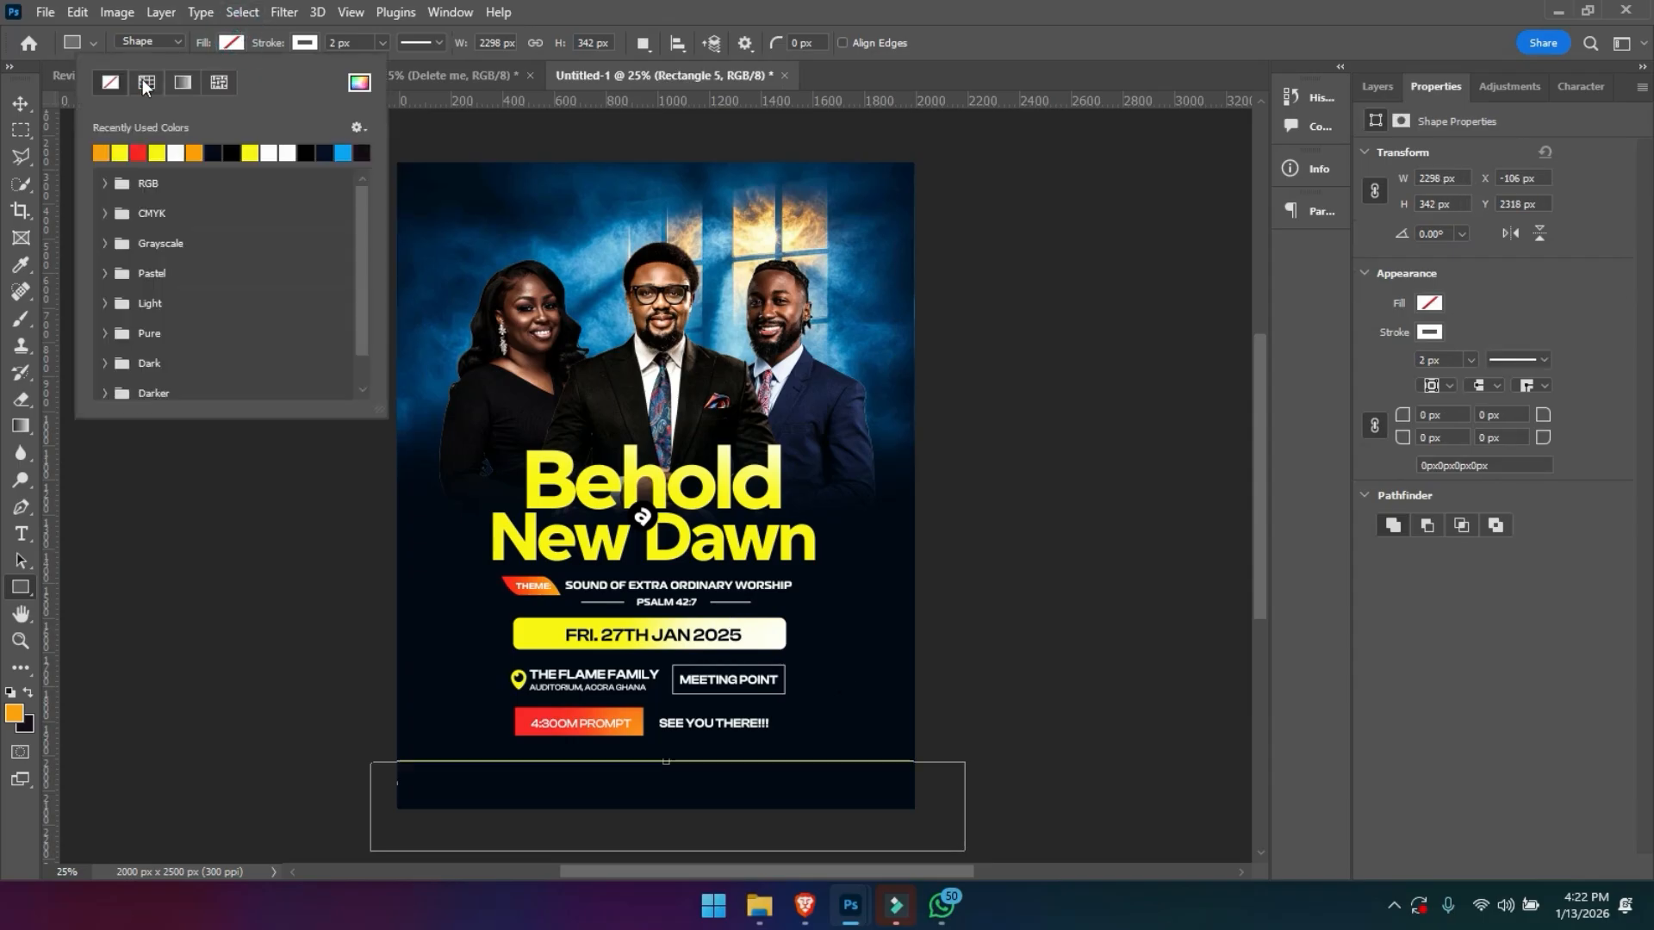
pyautogui.click(270, 152)
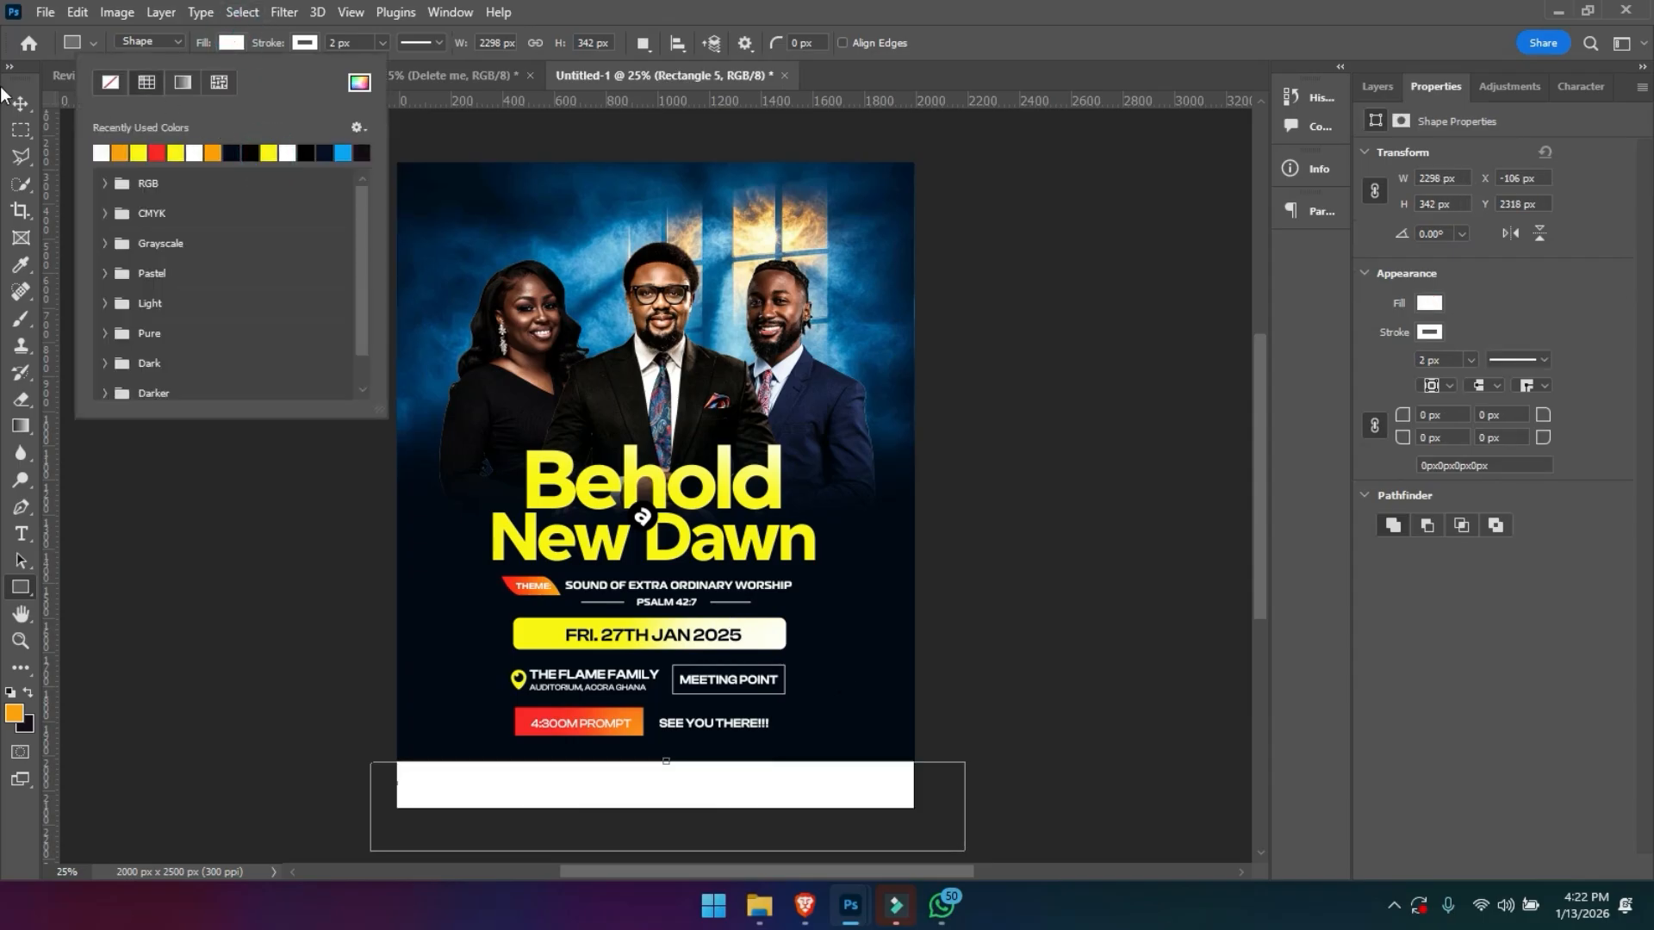
pyautogui.click(27, 95)
pyautogui.moveTo(661, 790); pyautogui.dragTo(660, 786)
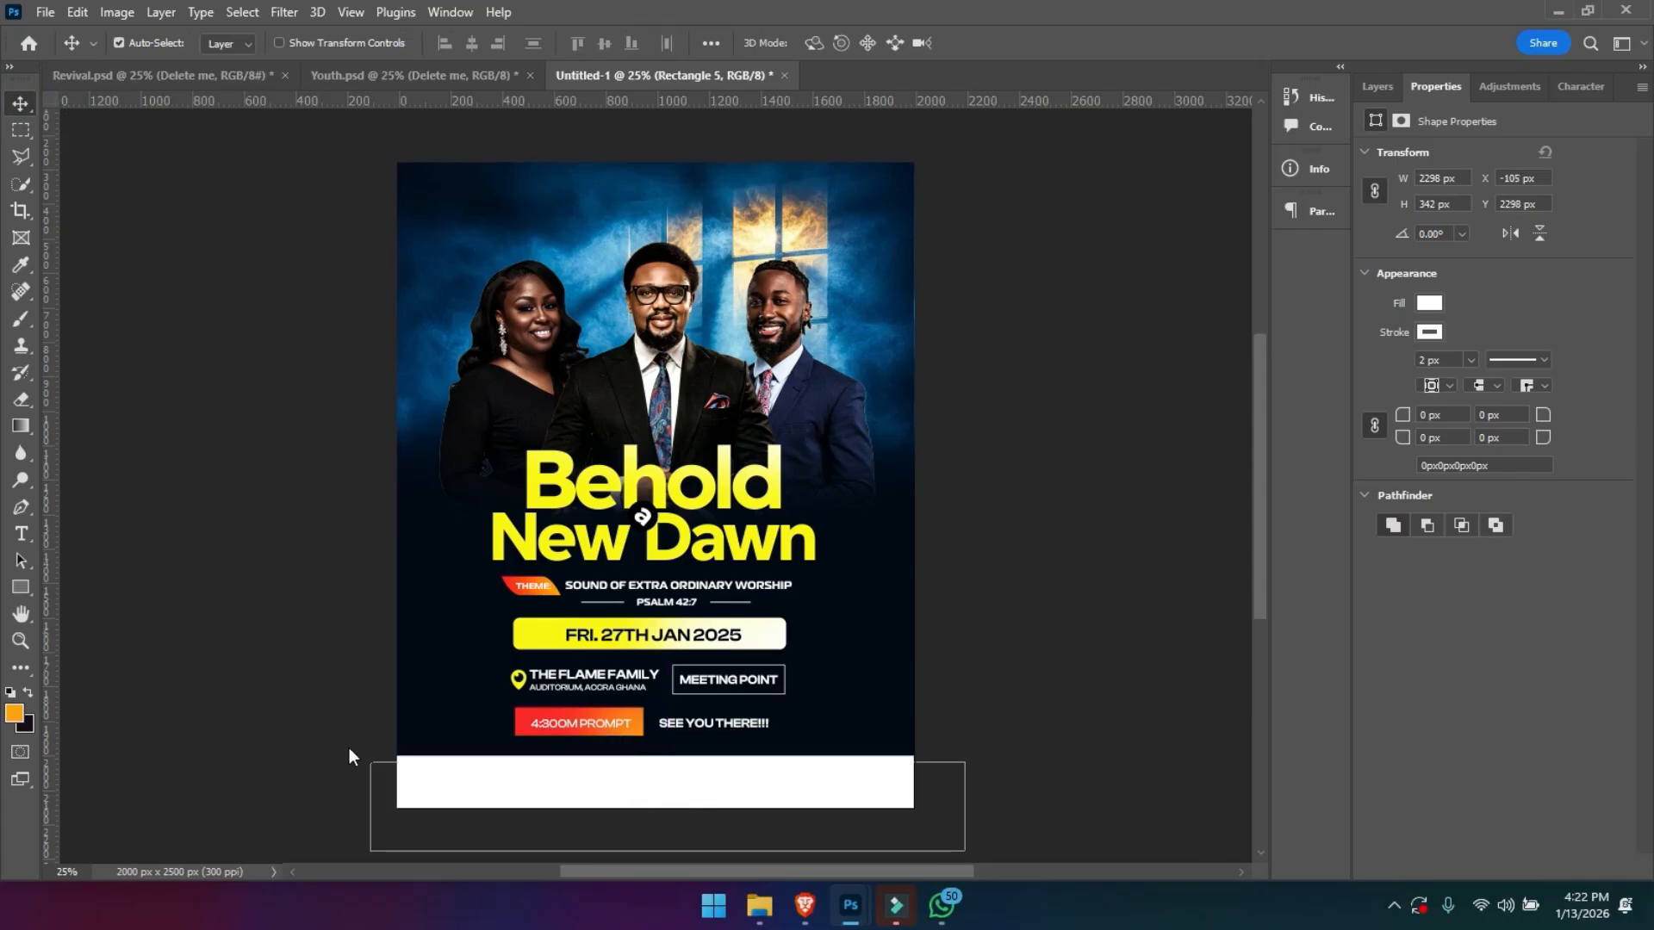
# - Bring the Techsight Studio Facebook and YouTube handles into the flyer and place them near the middle of the white strip's upper part
pyautogui.hotkey('ctrl', 'alt', 'a')
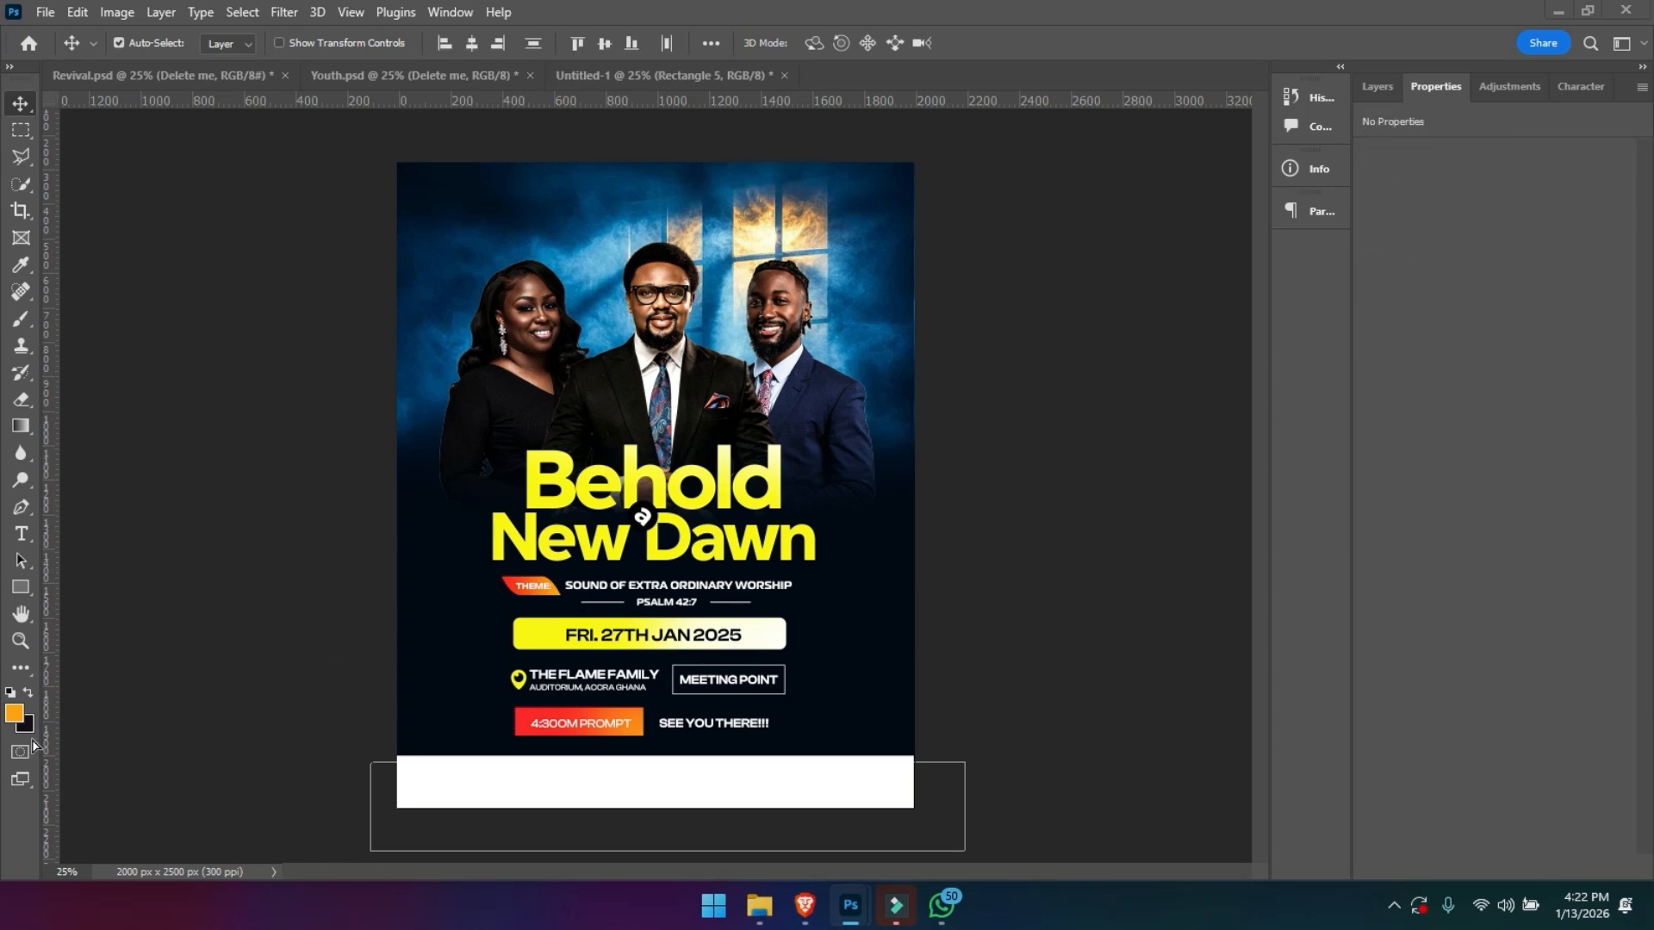
pyautogui.moveTo(962, 719); pyautogui.dragTo(605, 788)
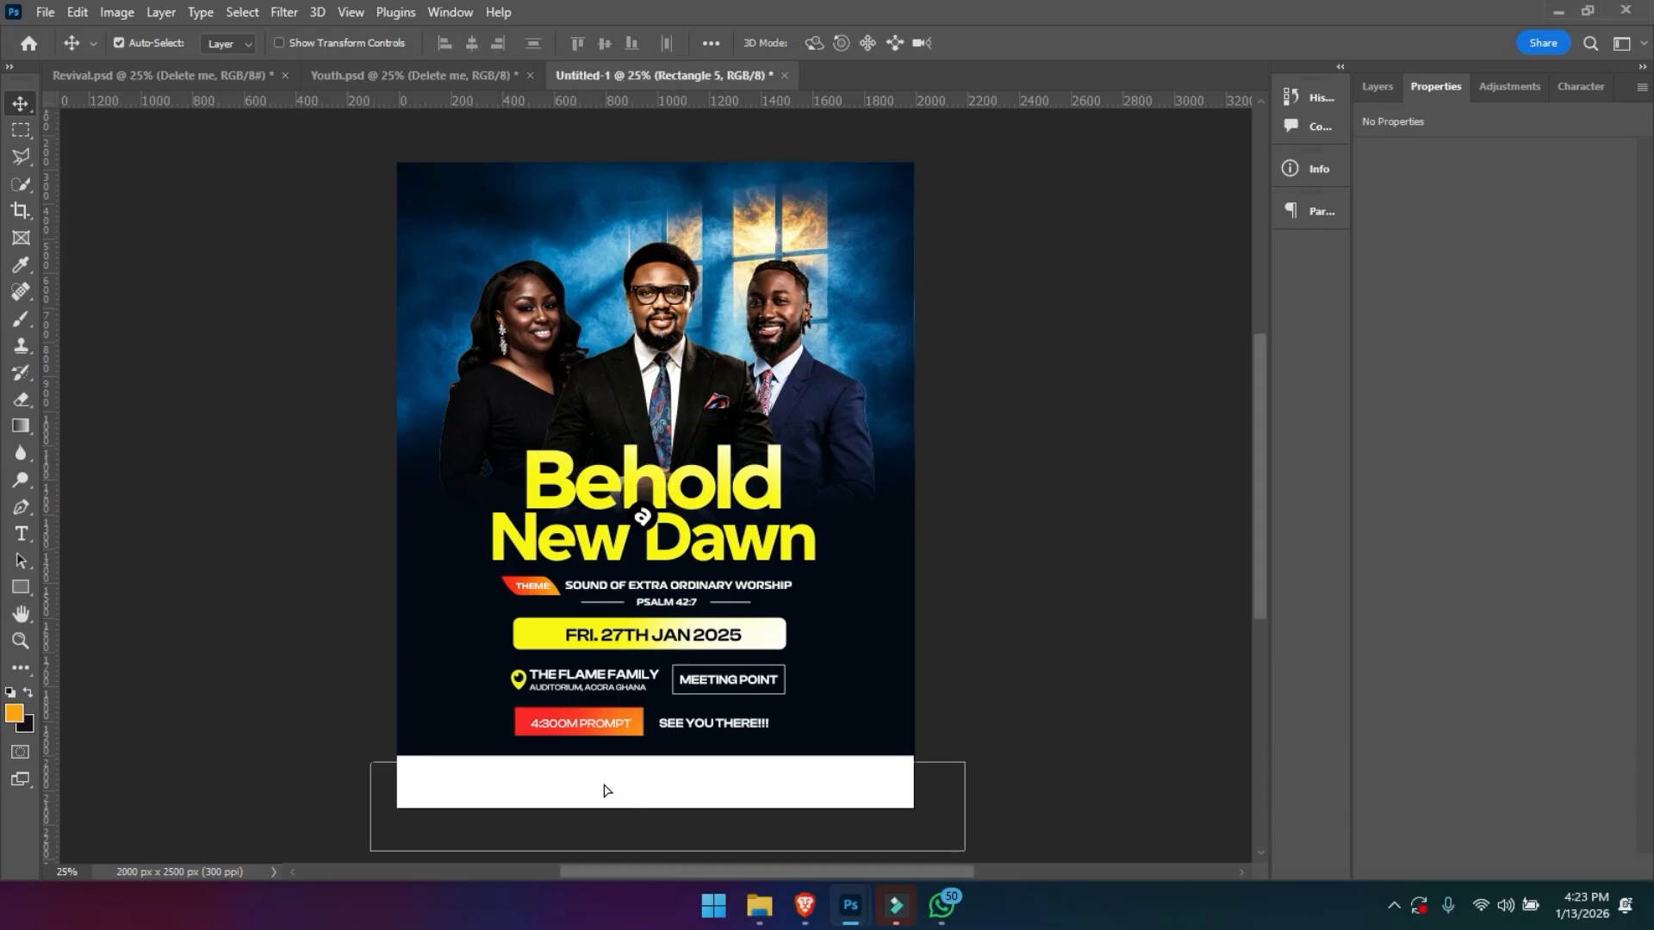
pyautogui.hotkey('ctrl', 't')
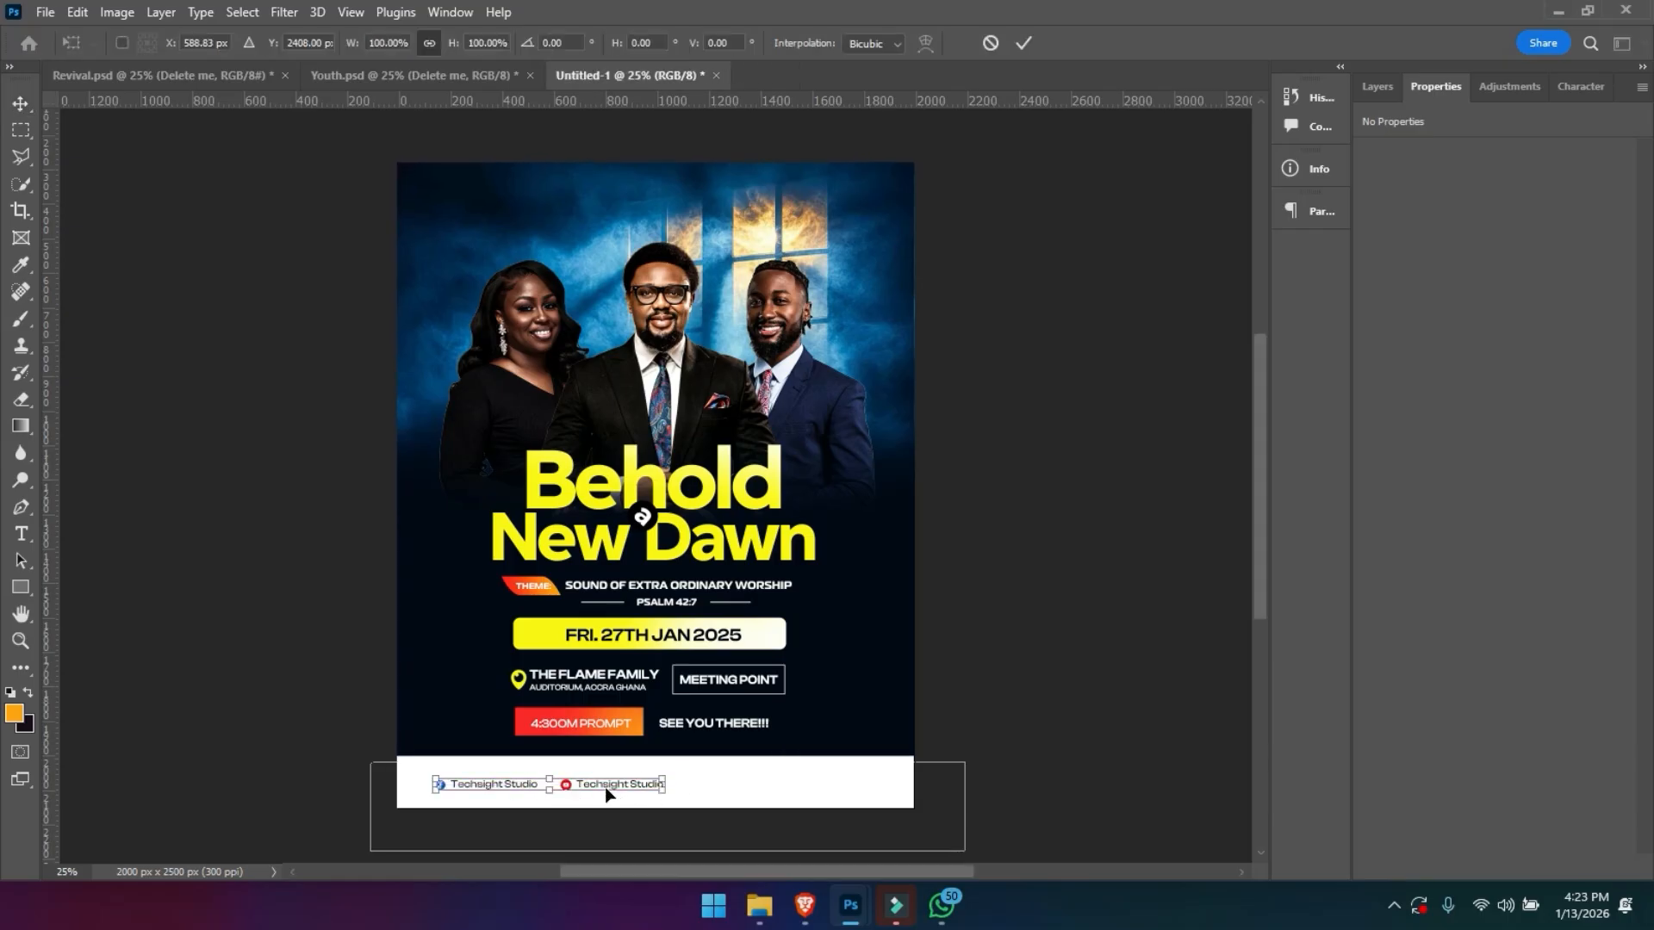
pyautogui.moveTo(605, 788); pyautogui.dragTo(700, 773)
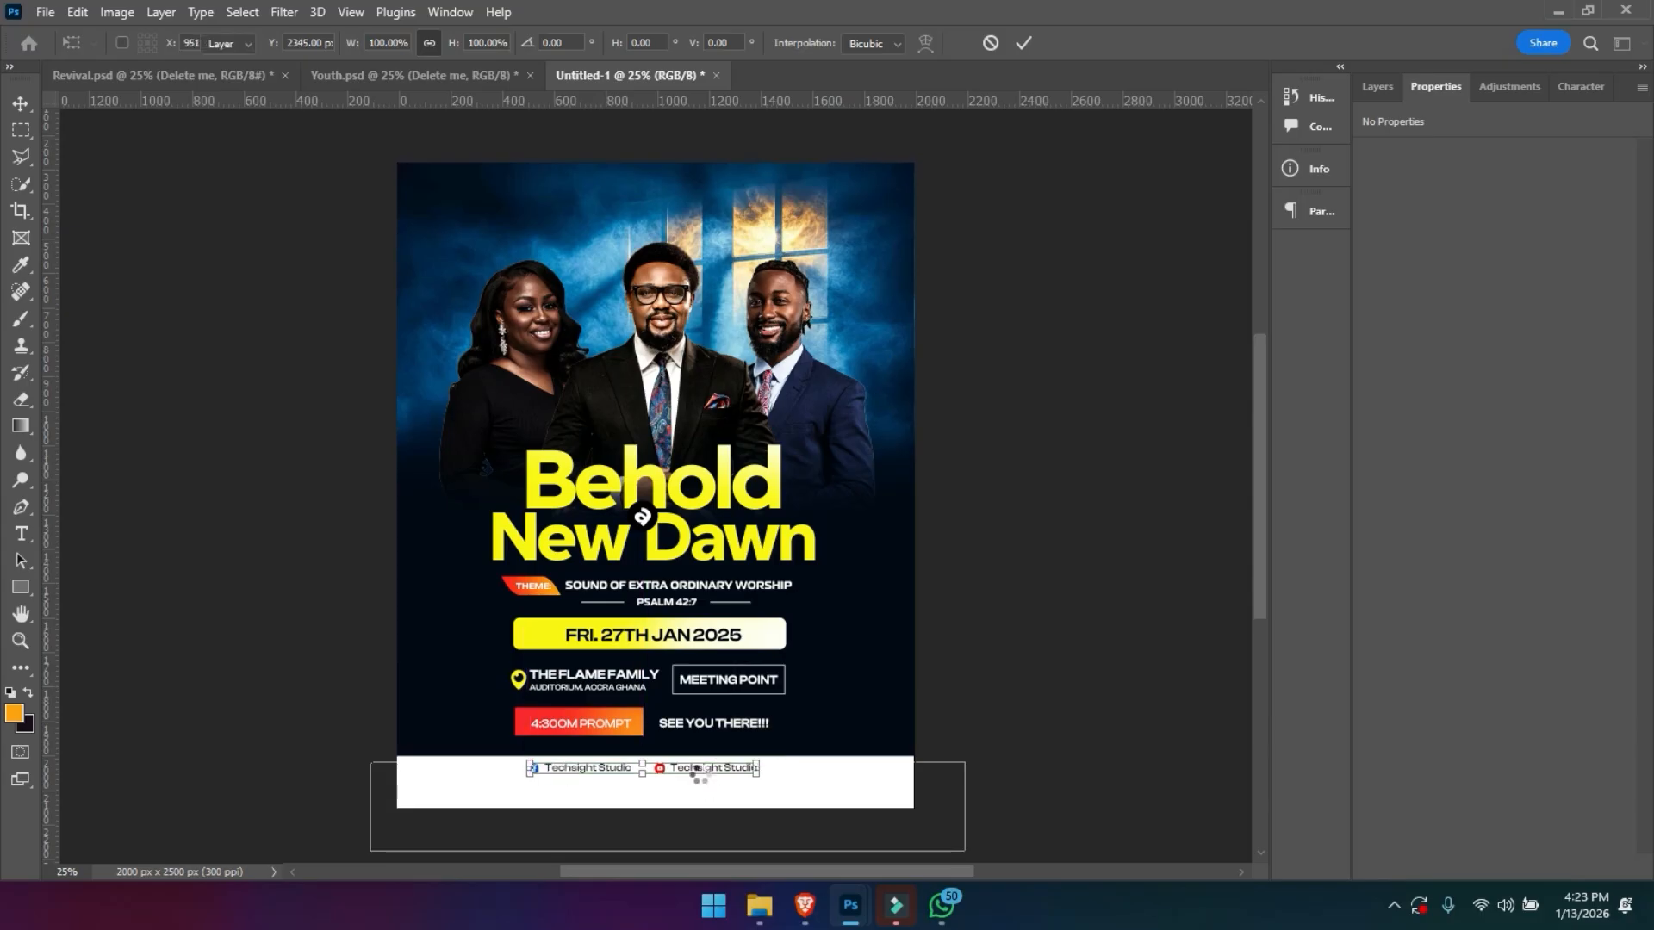
pyautogui.press('Return')
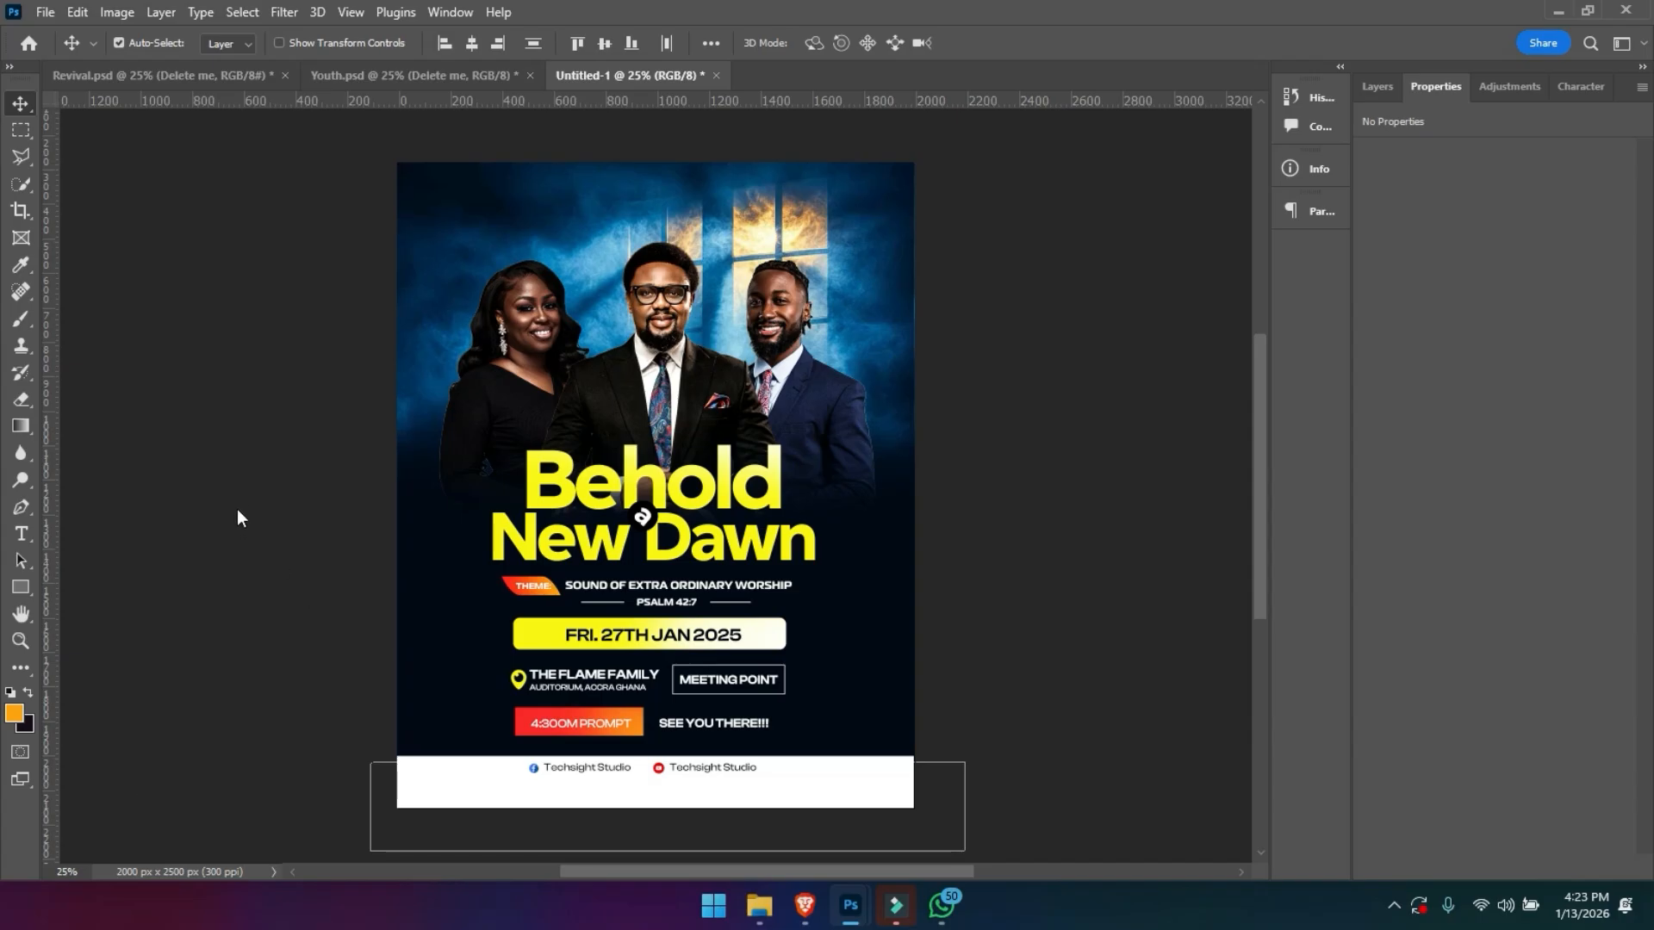
# - Bring the vertical side text lines from another open document into the flyer and place them on either side of the title and event details
pyautogui.click(609, 510)
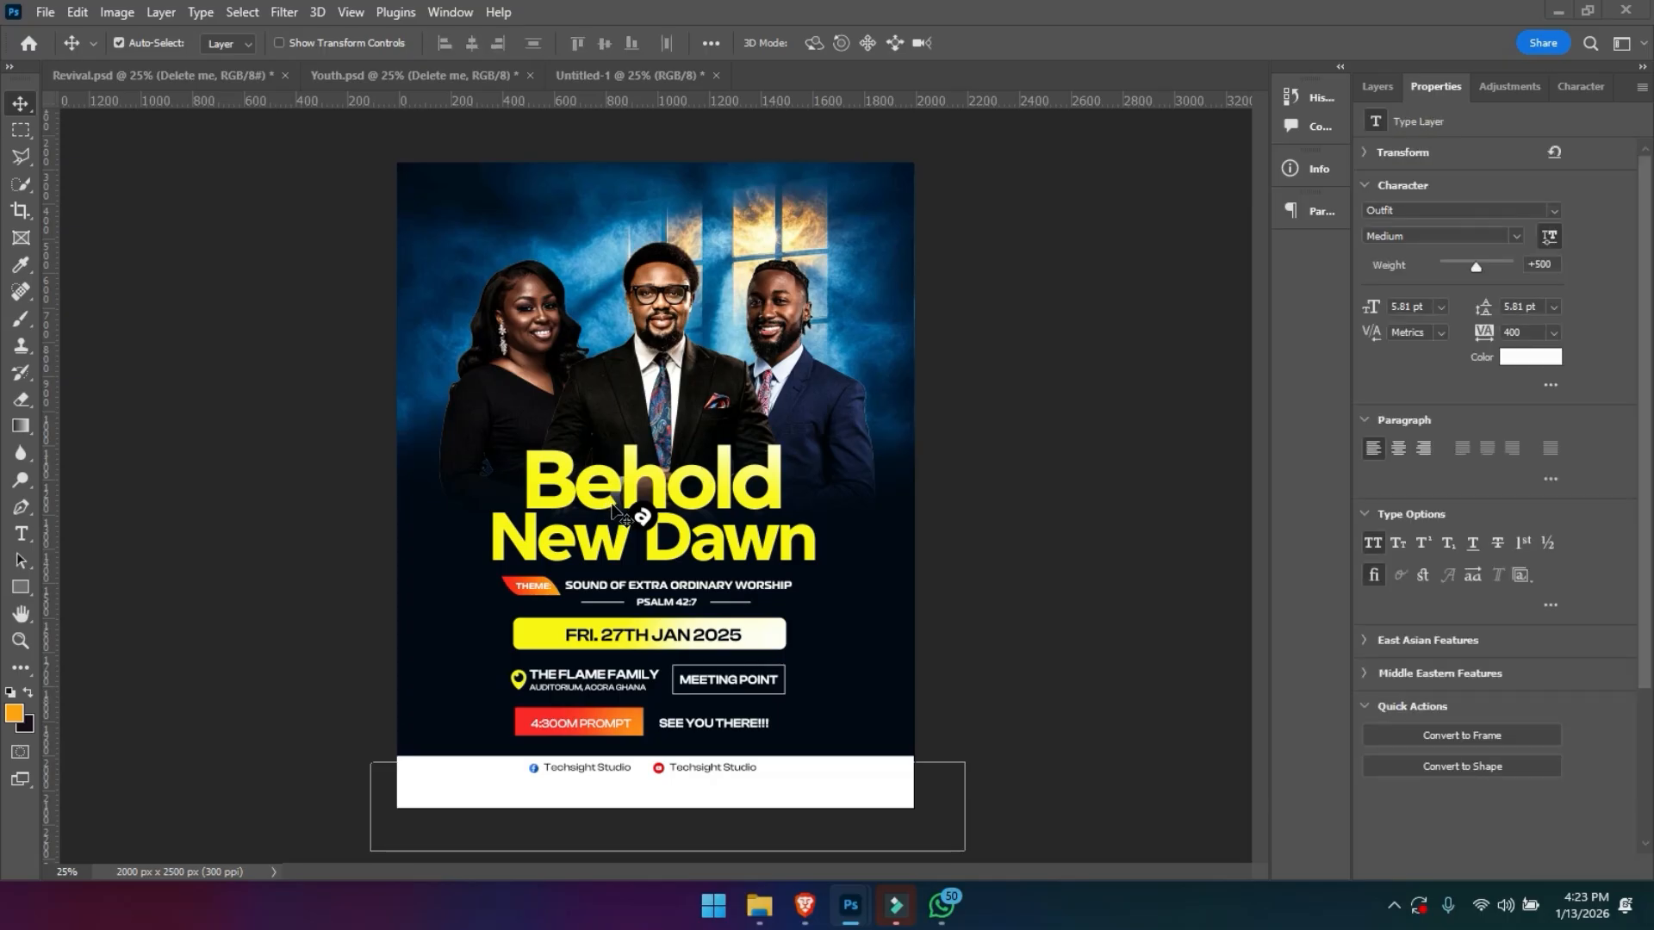
pyautogui.keyDown('shift'); pyautogui.click(612, 504); pyautogui.keyUp('shift')
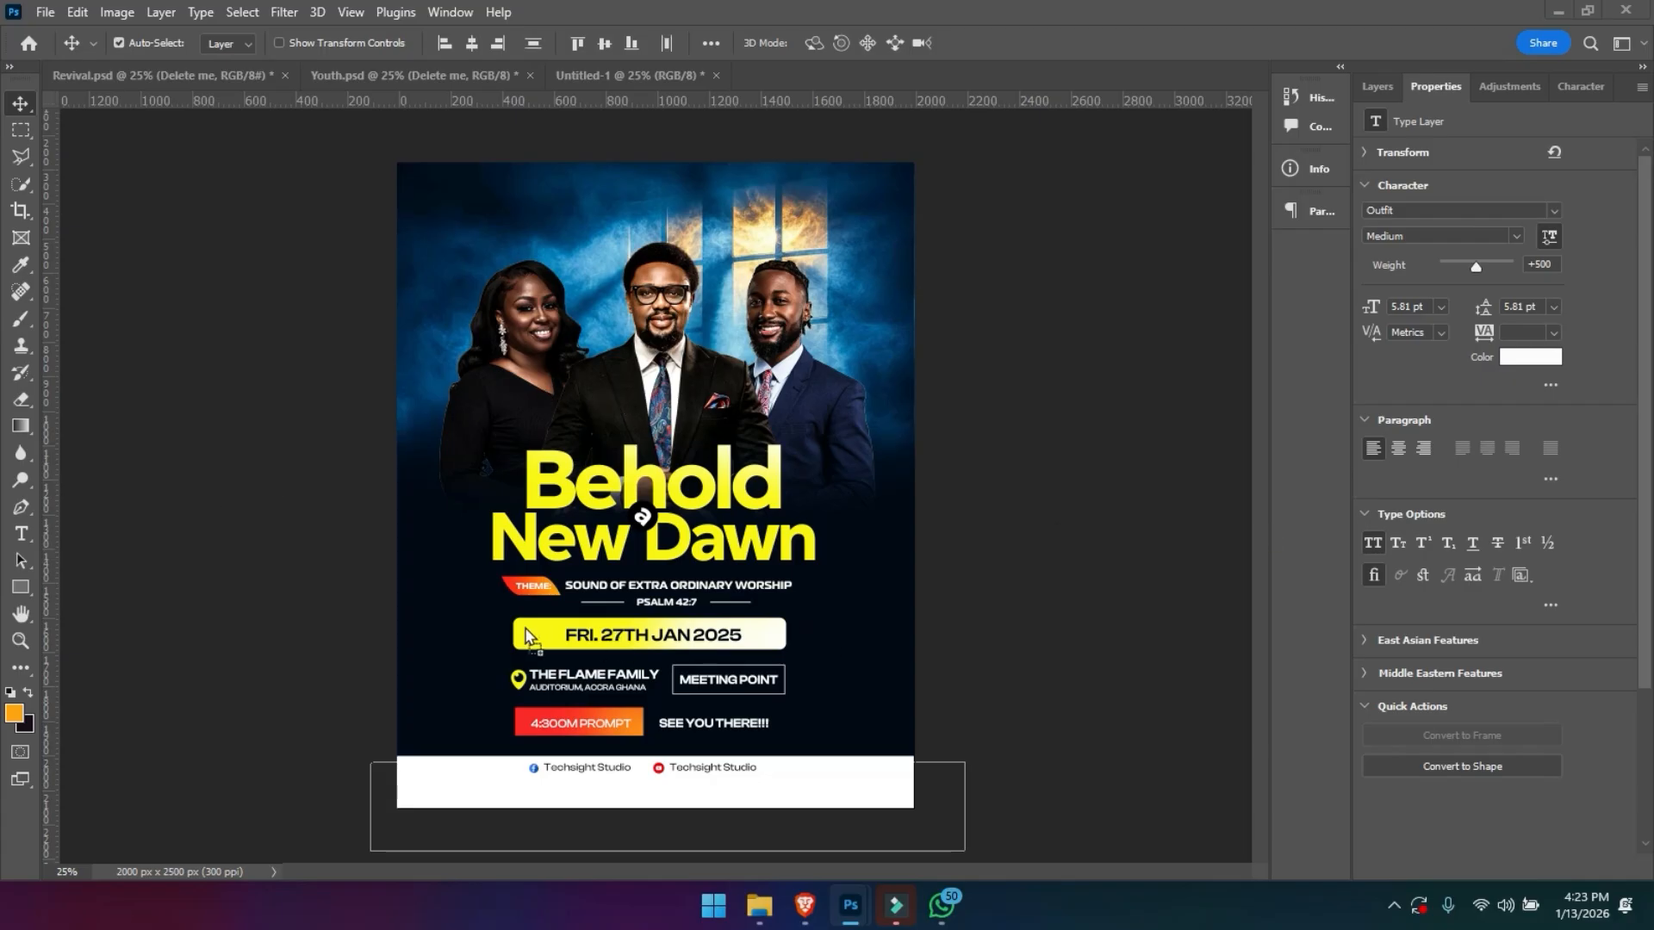
pyautogui.moveTo(432, 603); pyautogui.dragTo(433, 602)
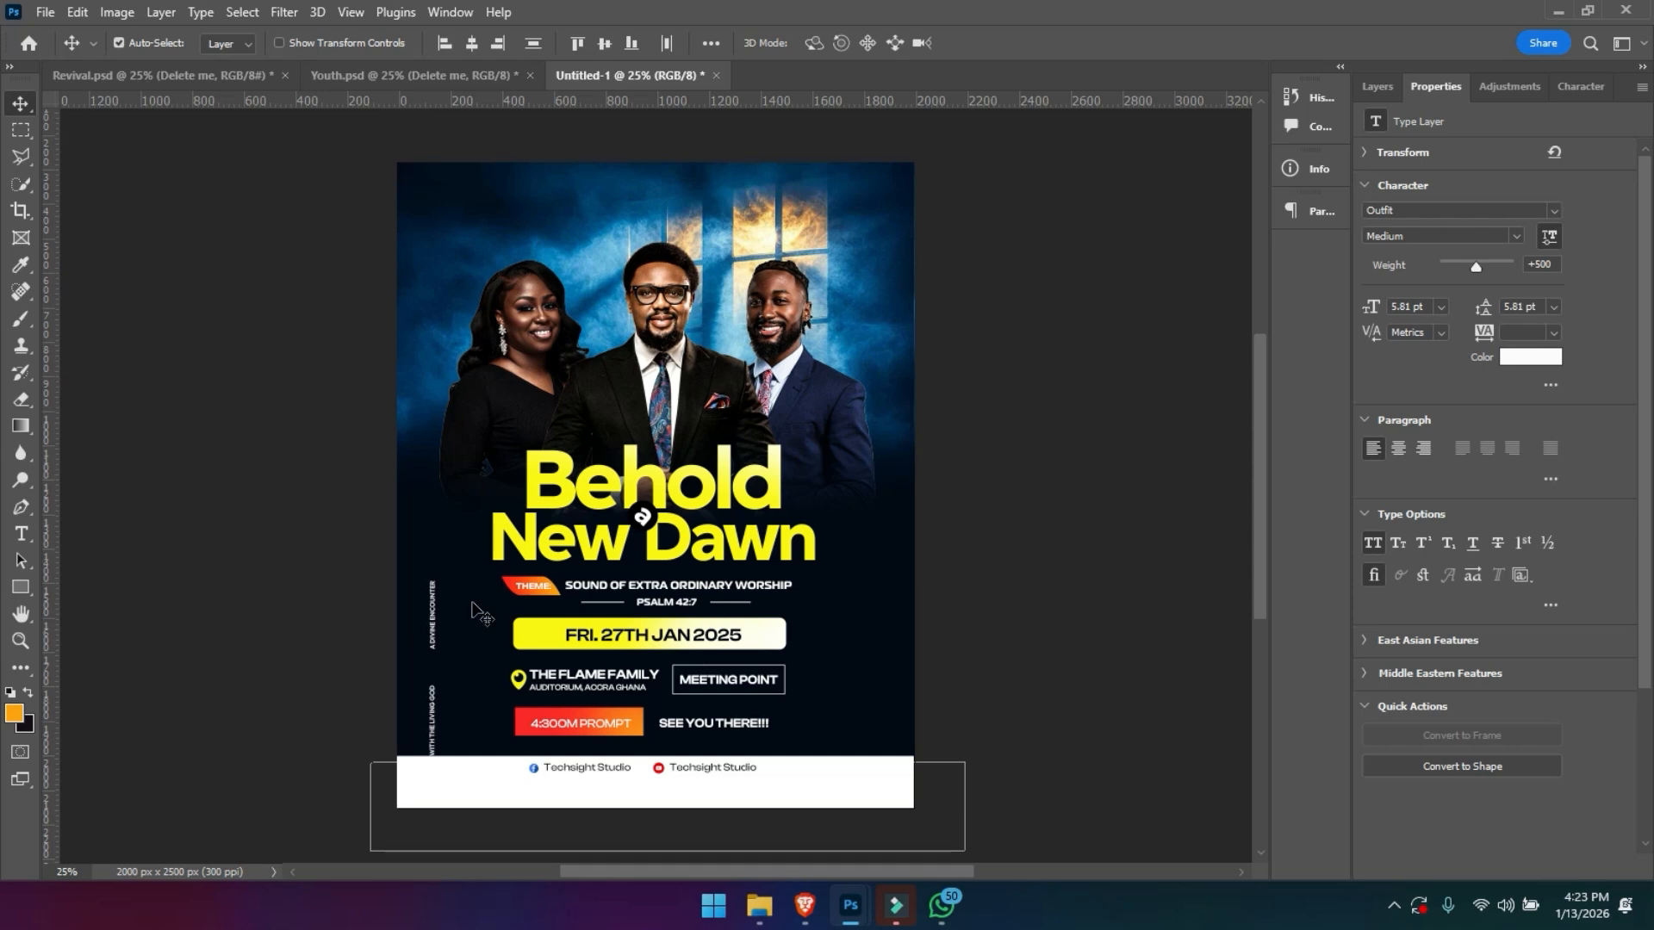
pyautogui.hotkey('ctrl', 't')
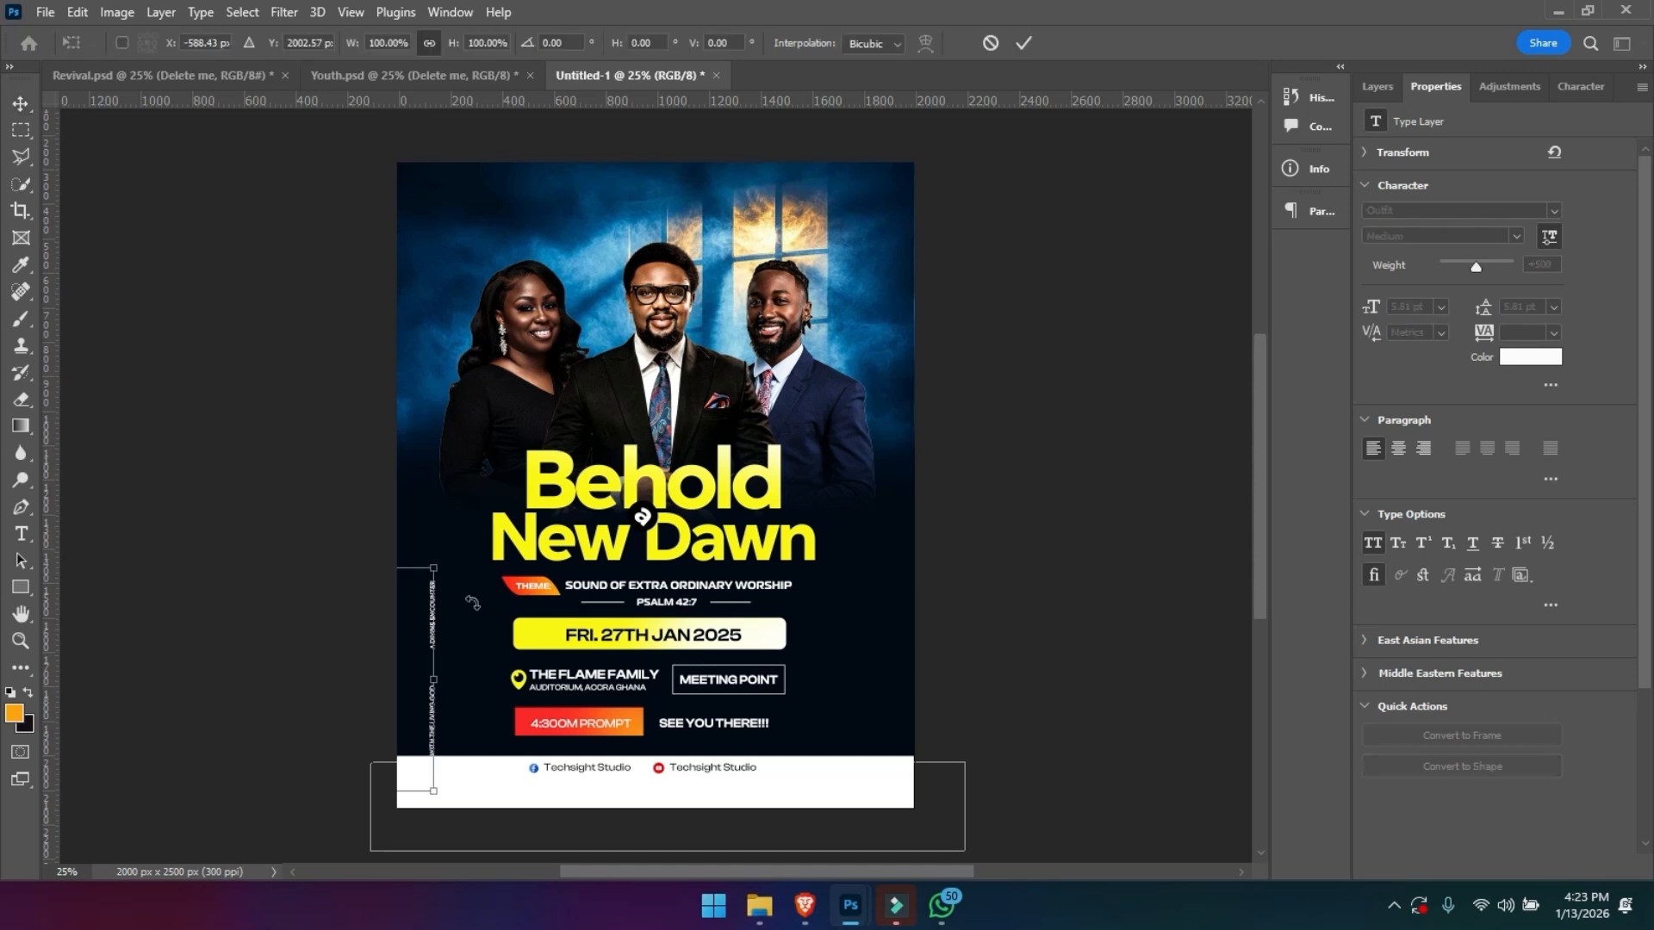
pyautogui.moveTo(404, 652); pyautogui.dragTo(814, 589)
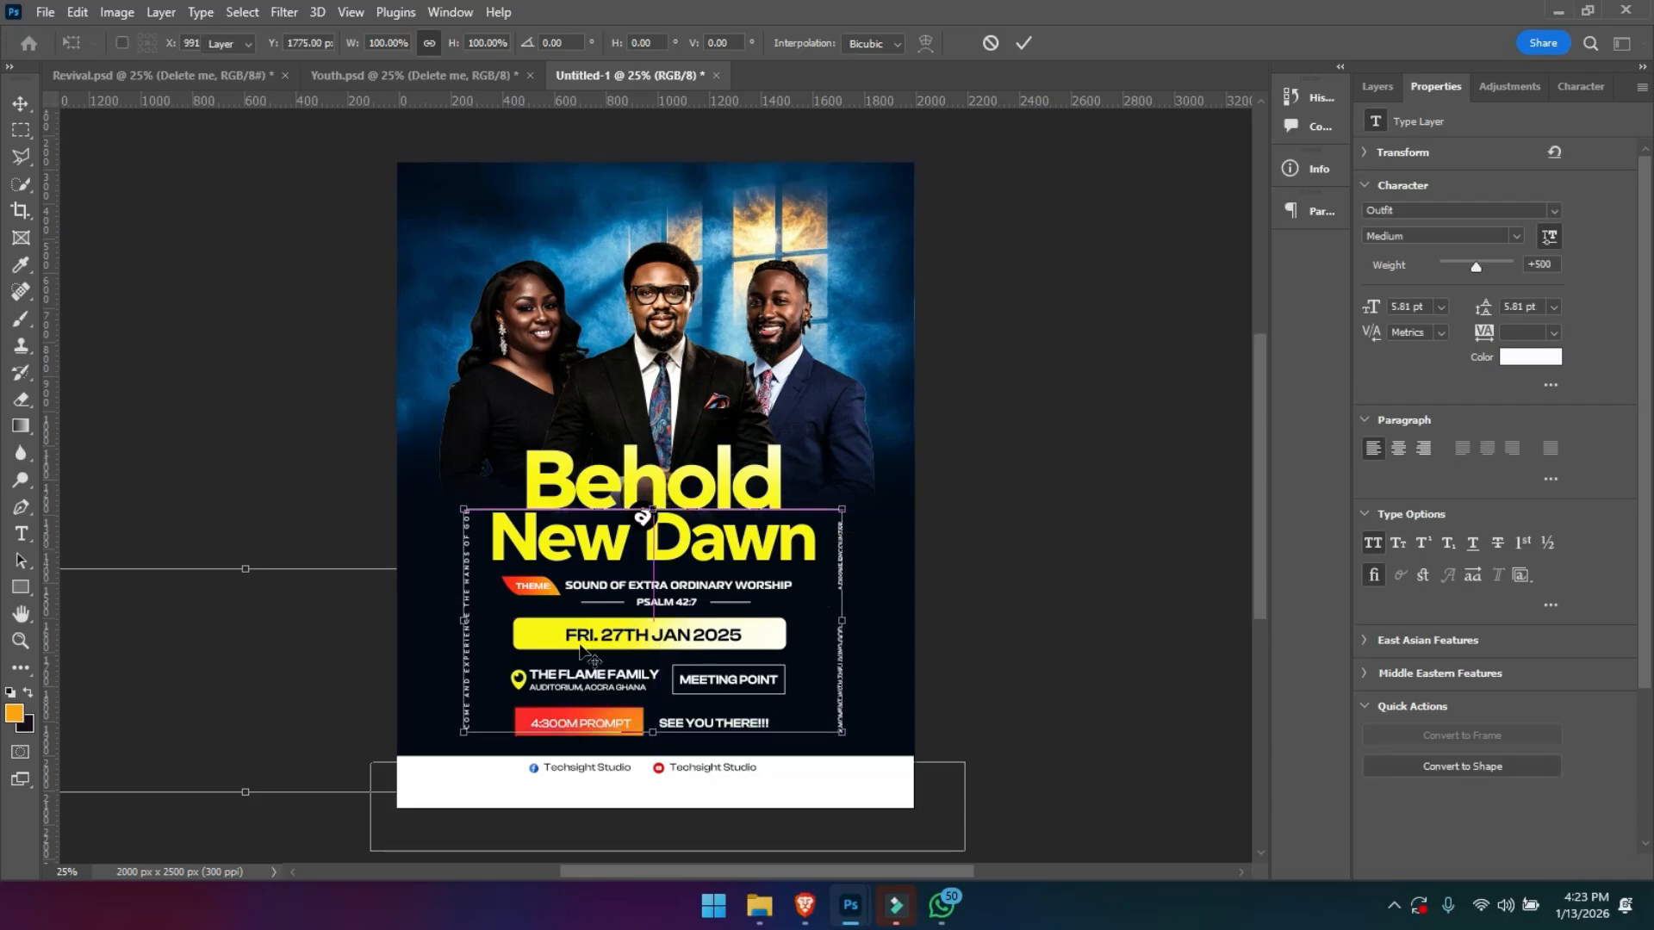
pyautogui.press('Return')
# - Examine the wording and type settings of the three vertical side text lines
pyautogui.press('z')
pyautogui.click(468, 659)
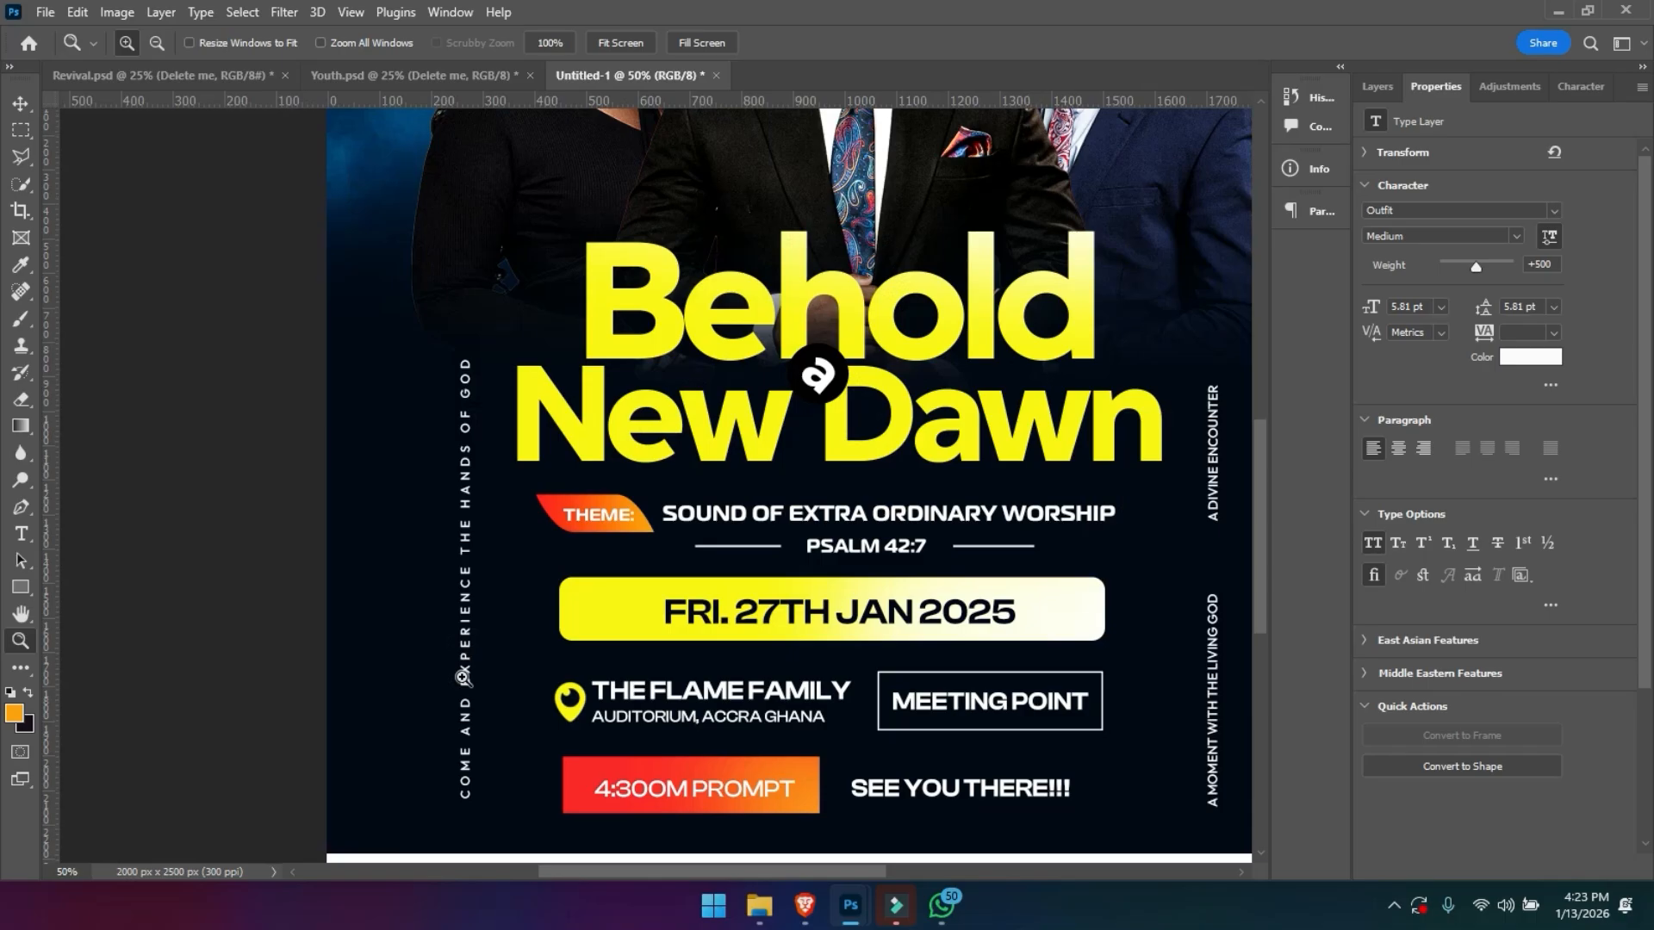
pyautogui.press('t')
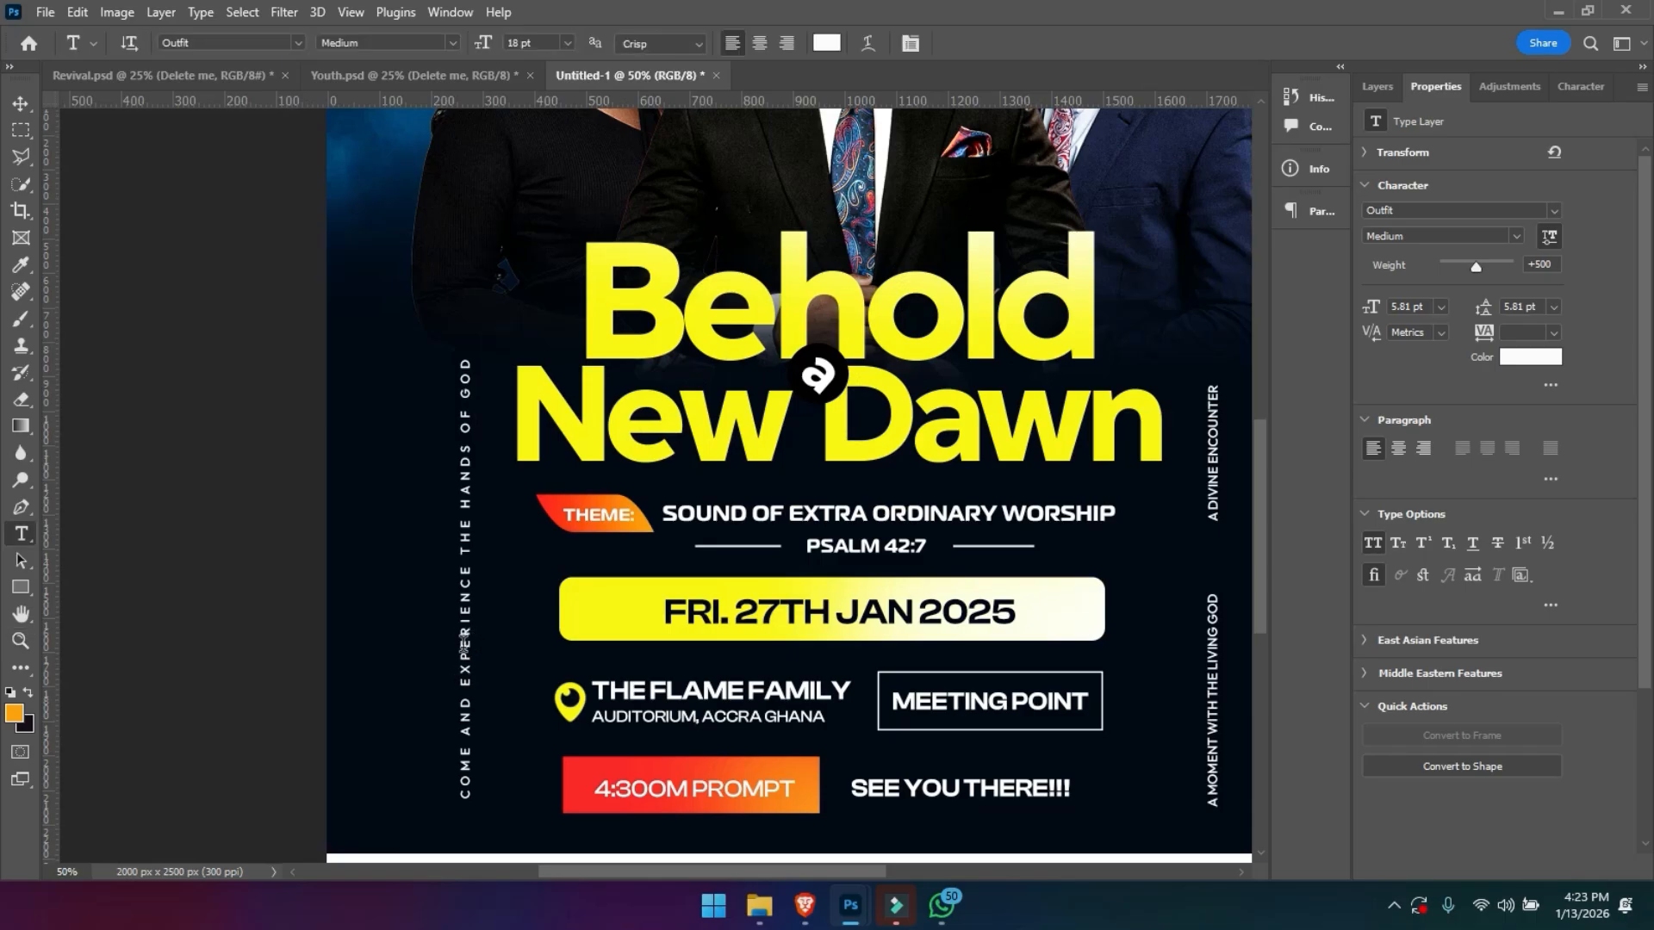
pyautogui.click(461, 638)
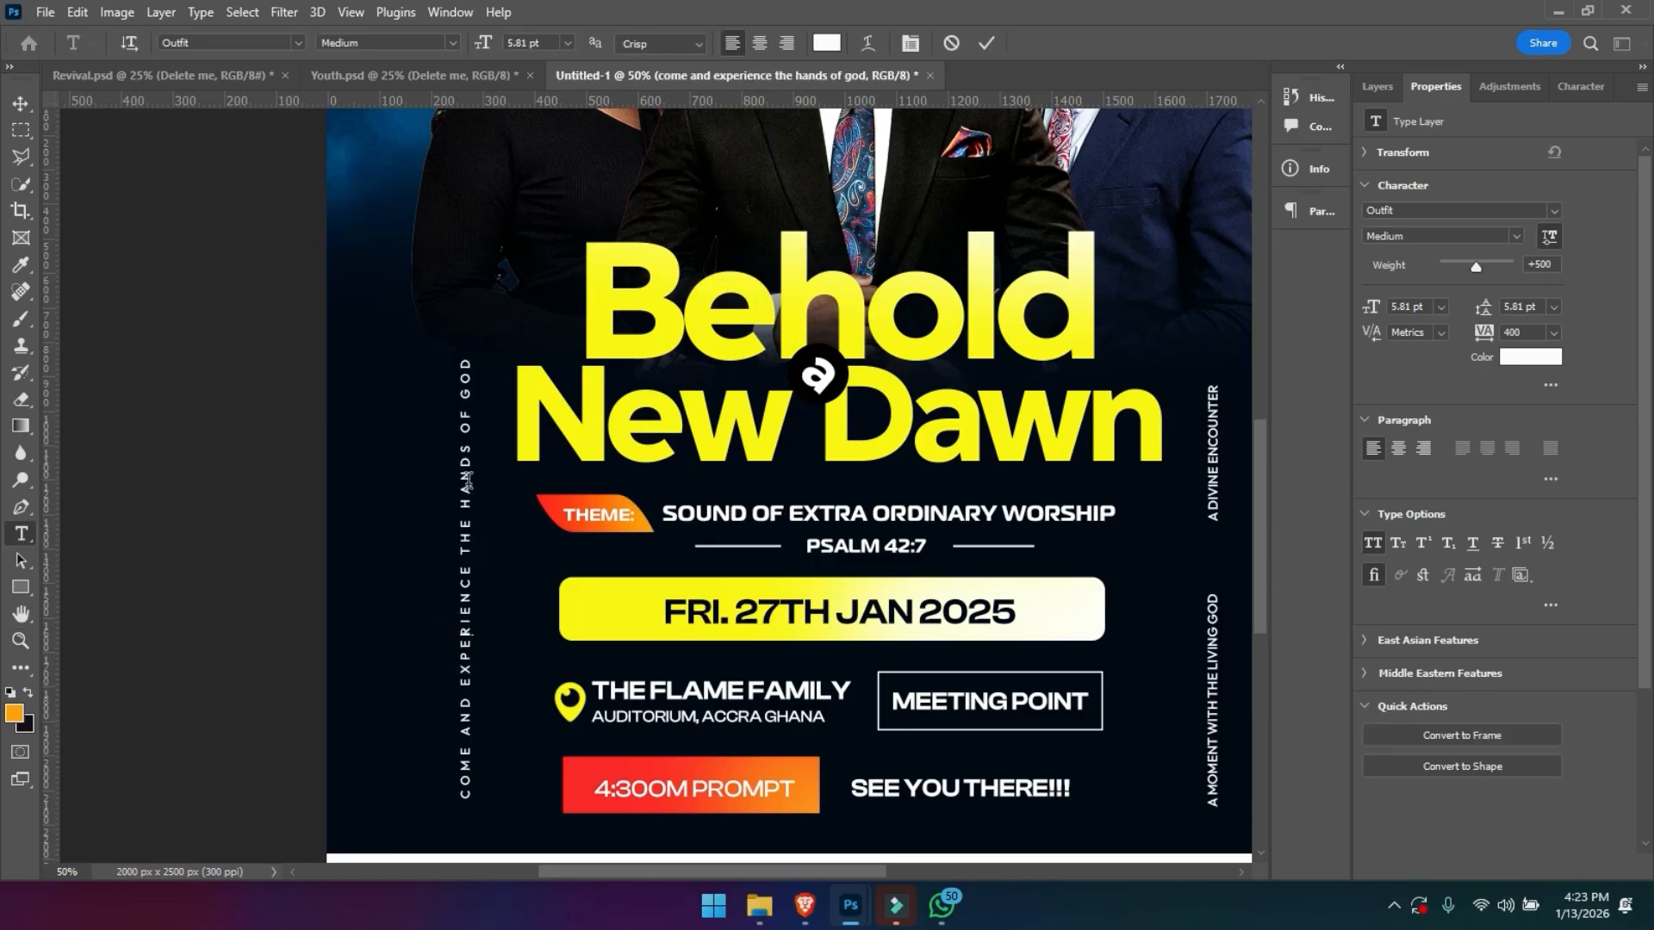
pyautogui.click(991, 42)
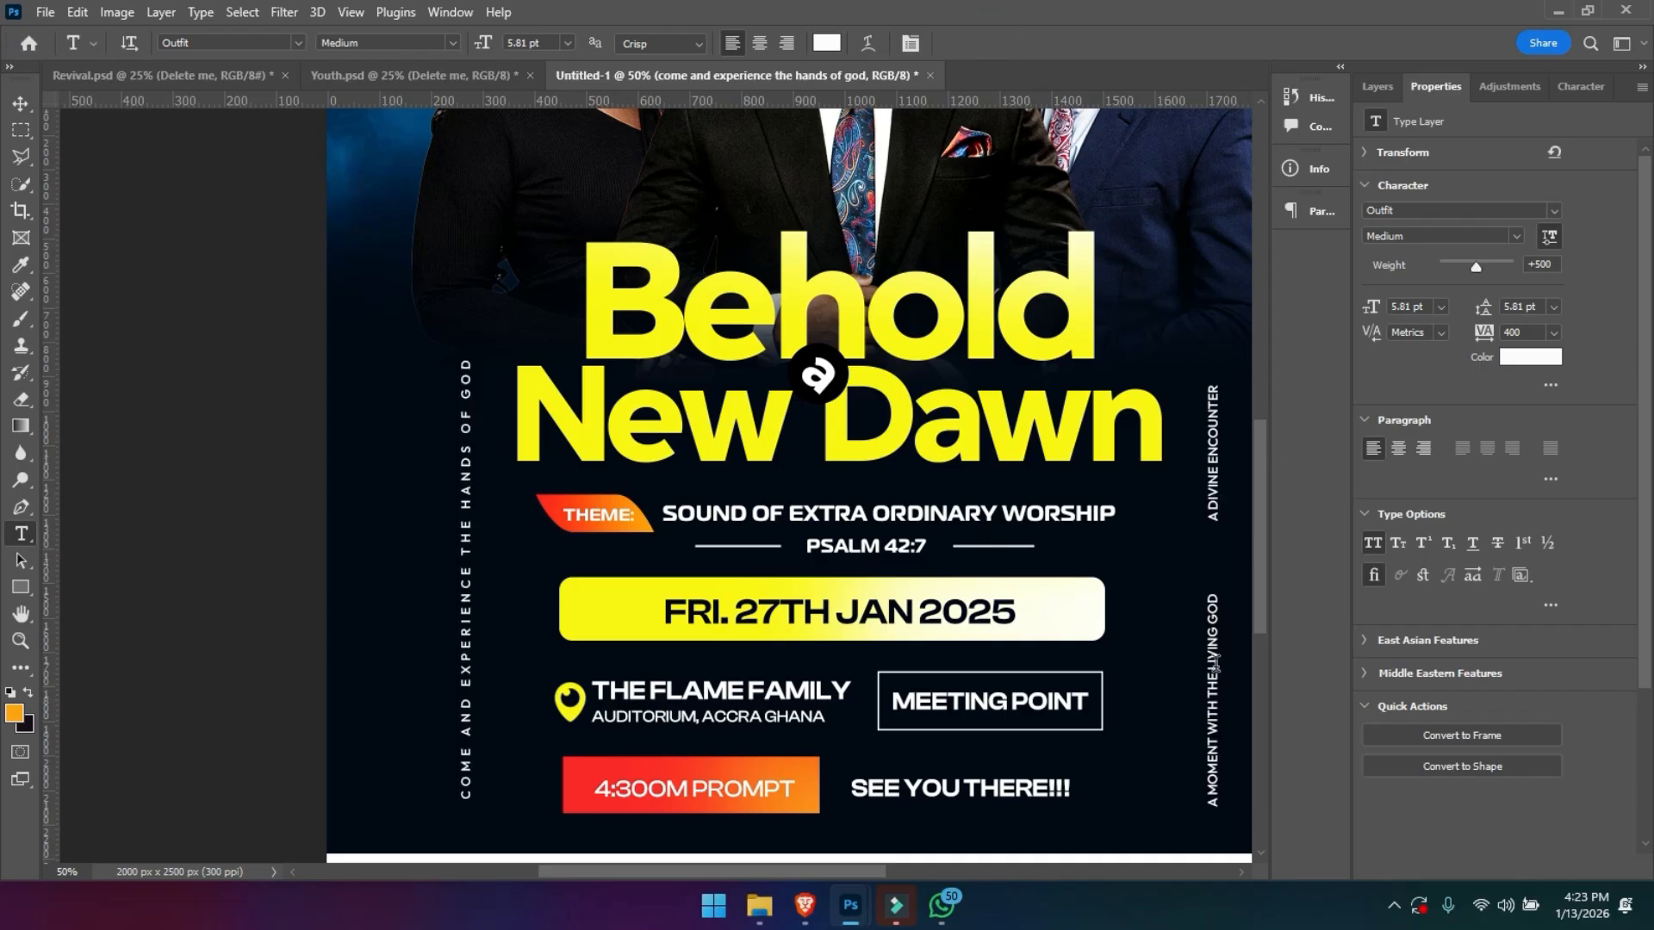
pyautogui.click(1214, 663)
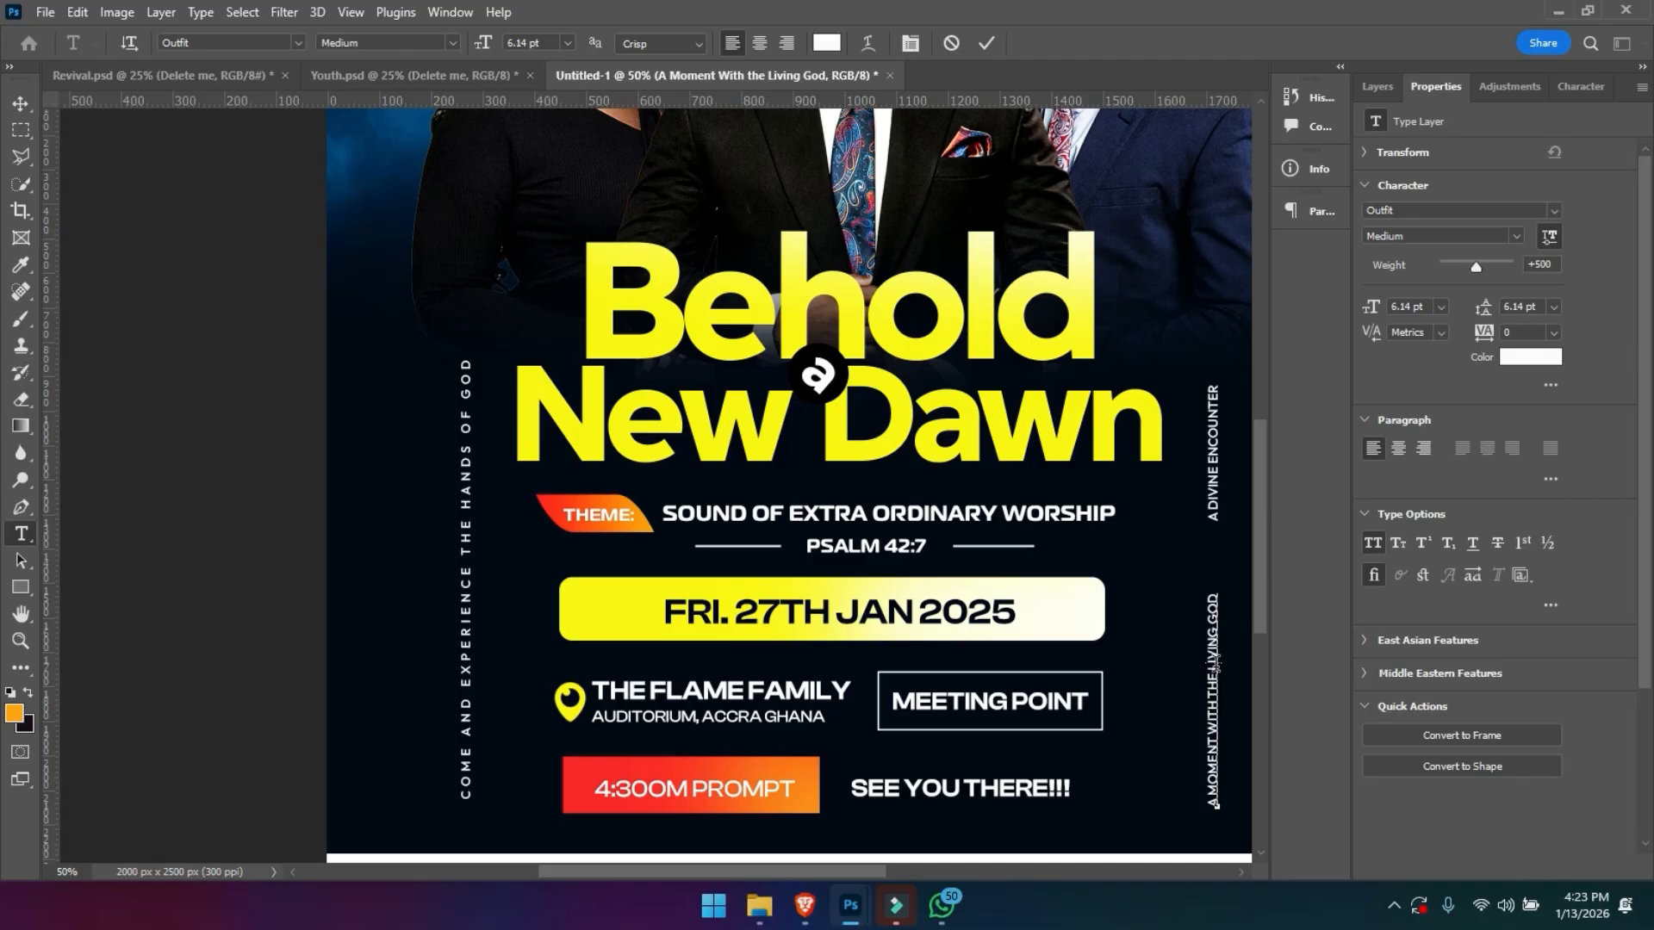
pyautogui.hotkey('ctrl', 'a')
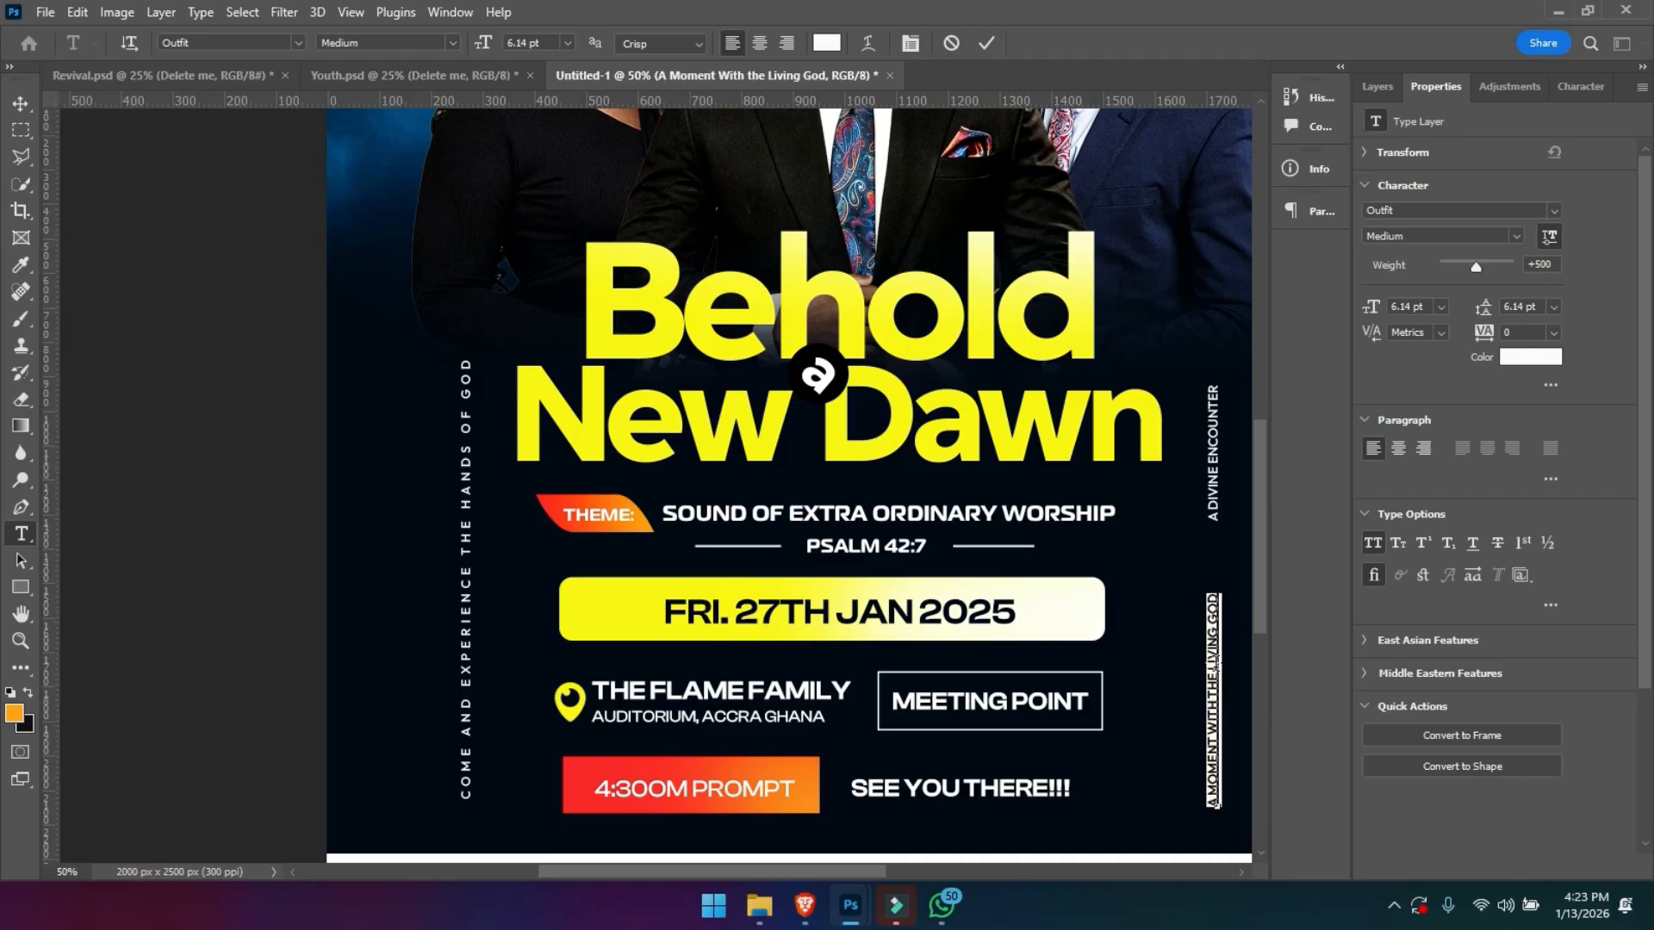
pyautogui.click(986, 43)
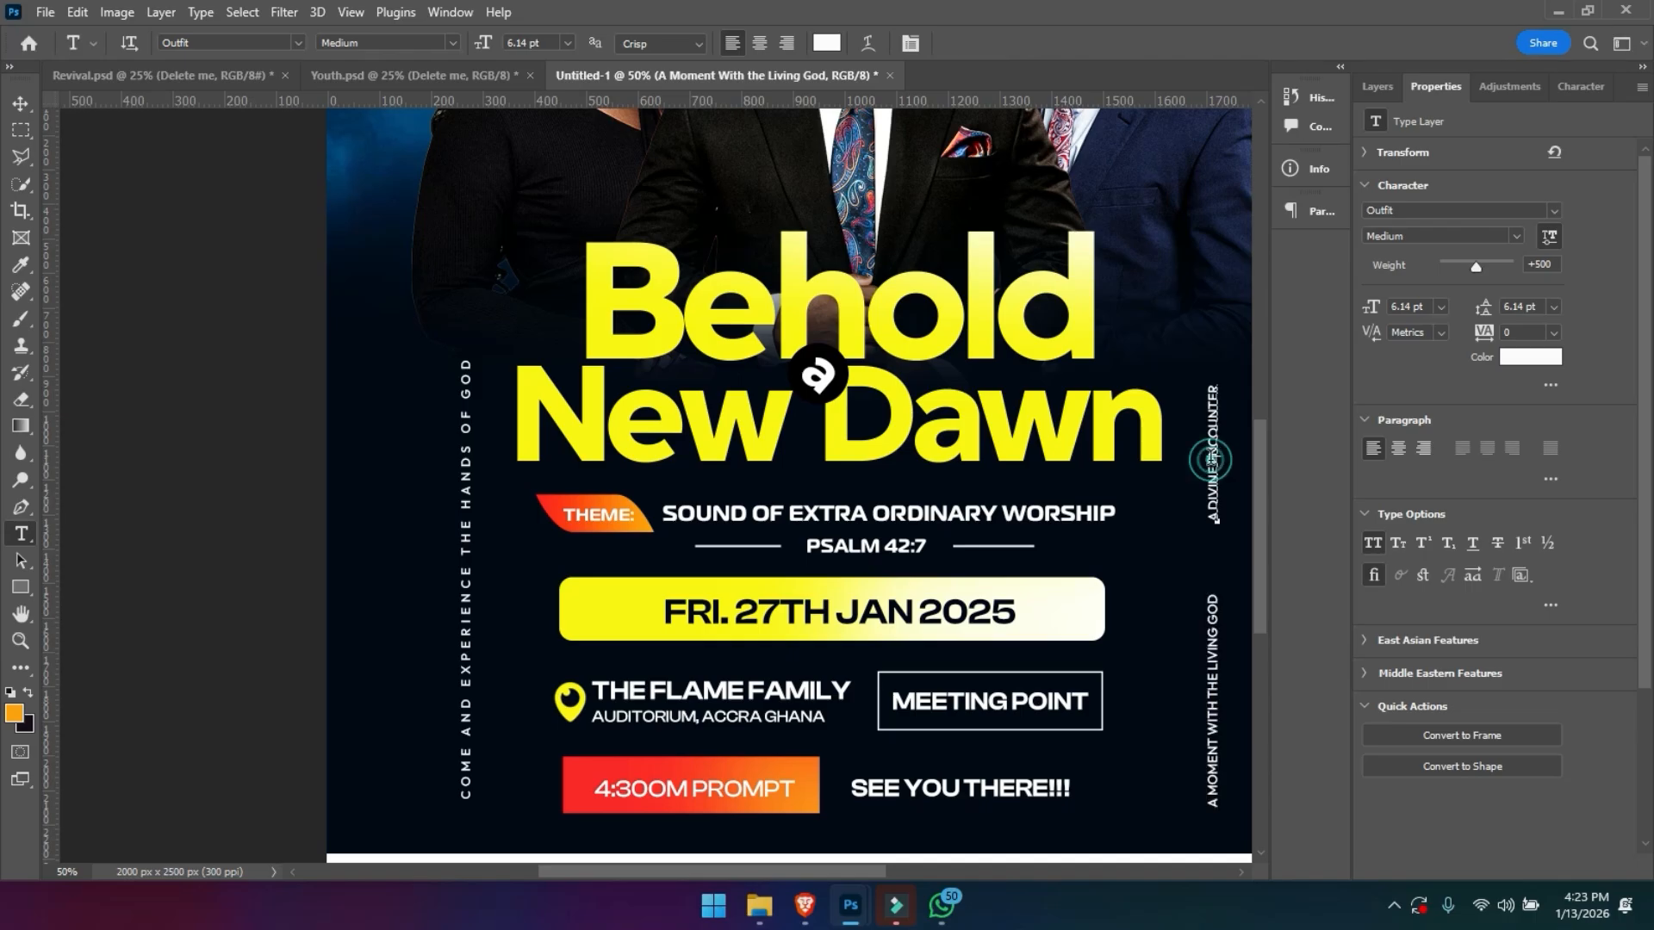
pyautogui.click(1214, 515)
pyautogui.press('ctrl')
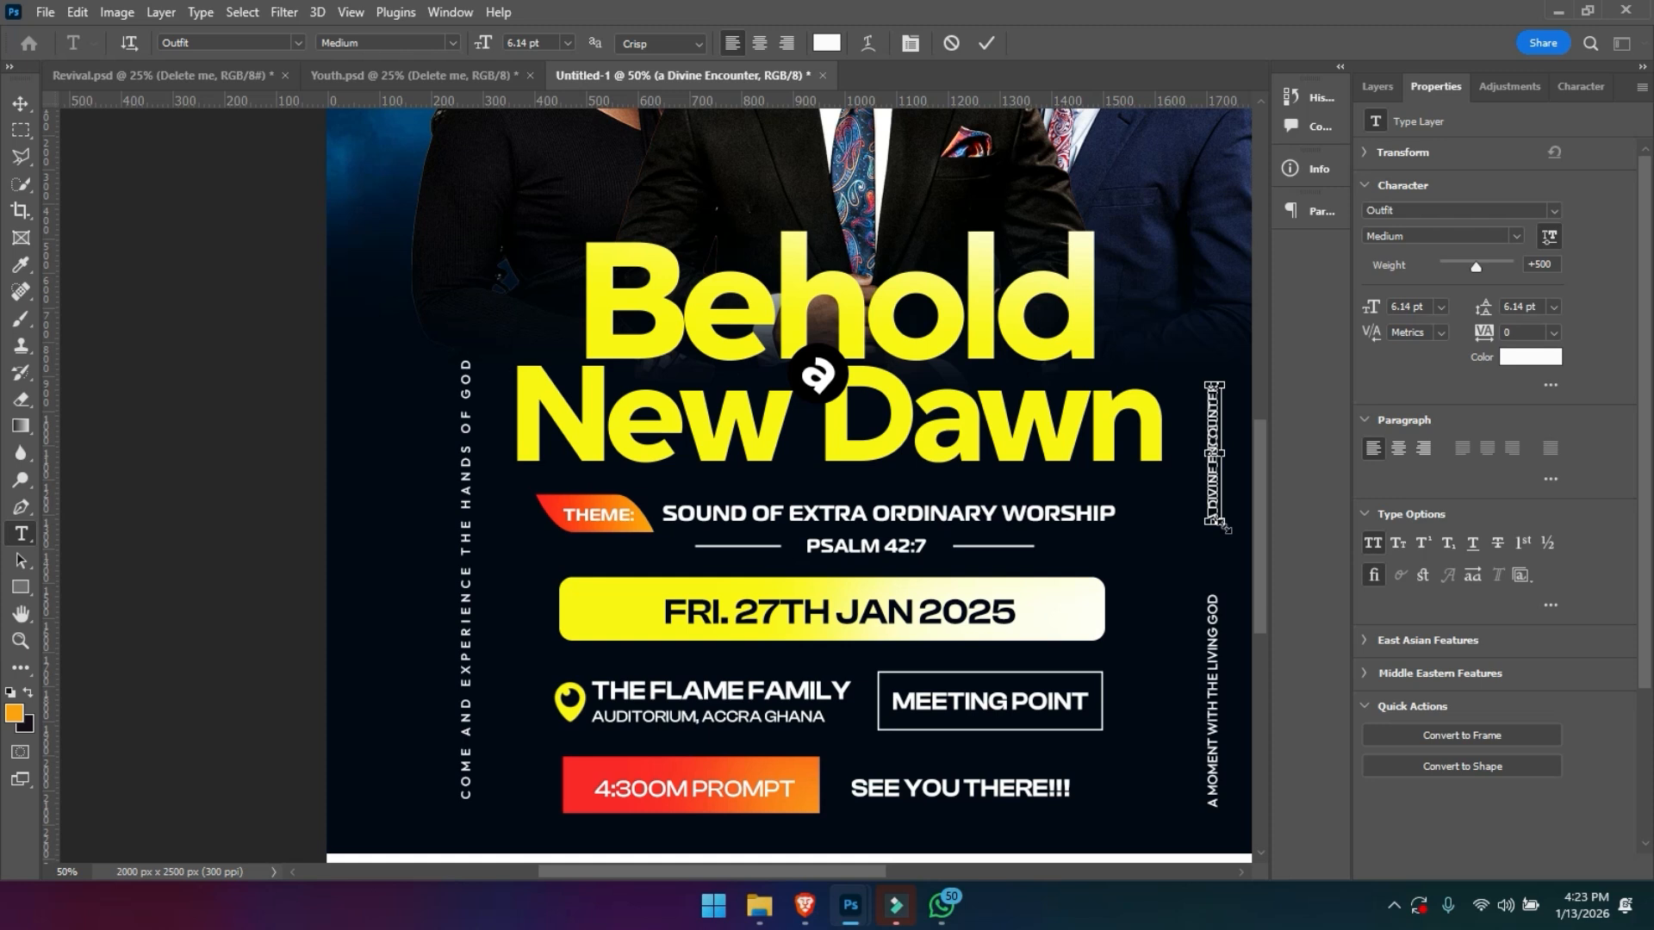
pyautogui.hotkey('ctrl', 'a')
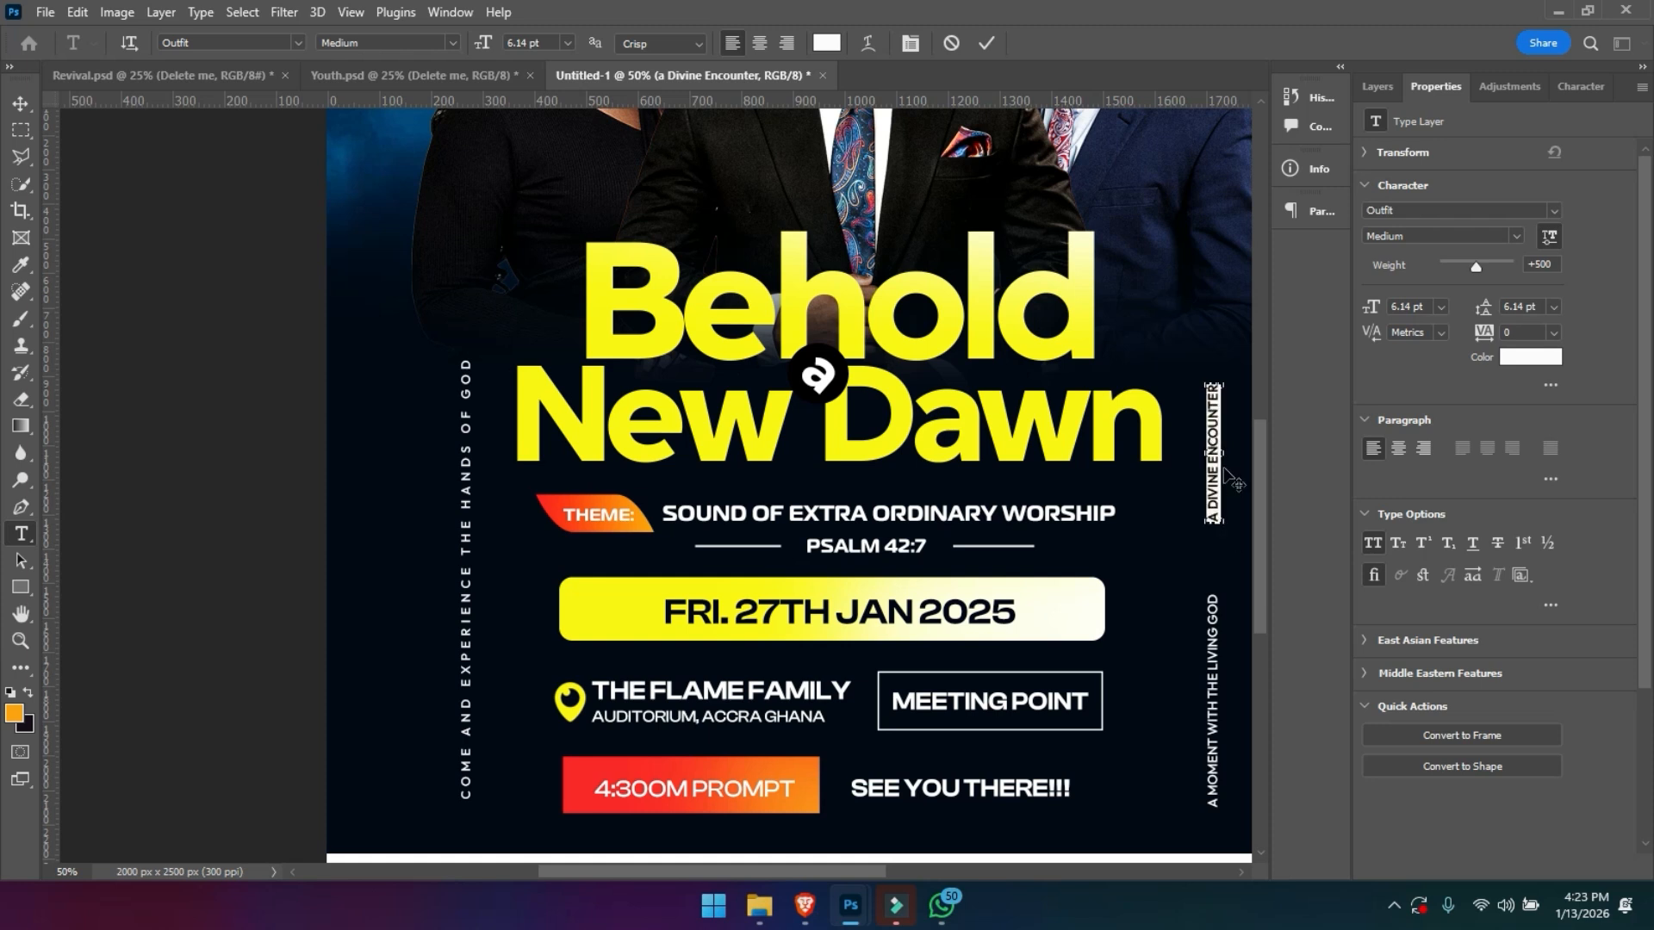
pyautogui.hotkey('ctrl', '+')
pyautogui.hotkey('ctrl', 'Return')
pyautogui.press('space')
pyautogui.moveTo(988, 483); pyautogui.dragTo(978, 11)
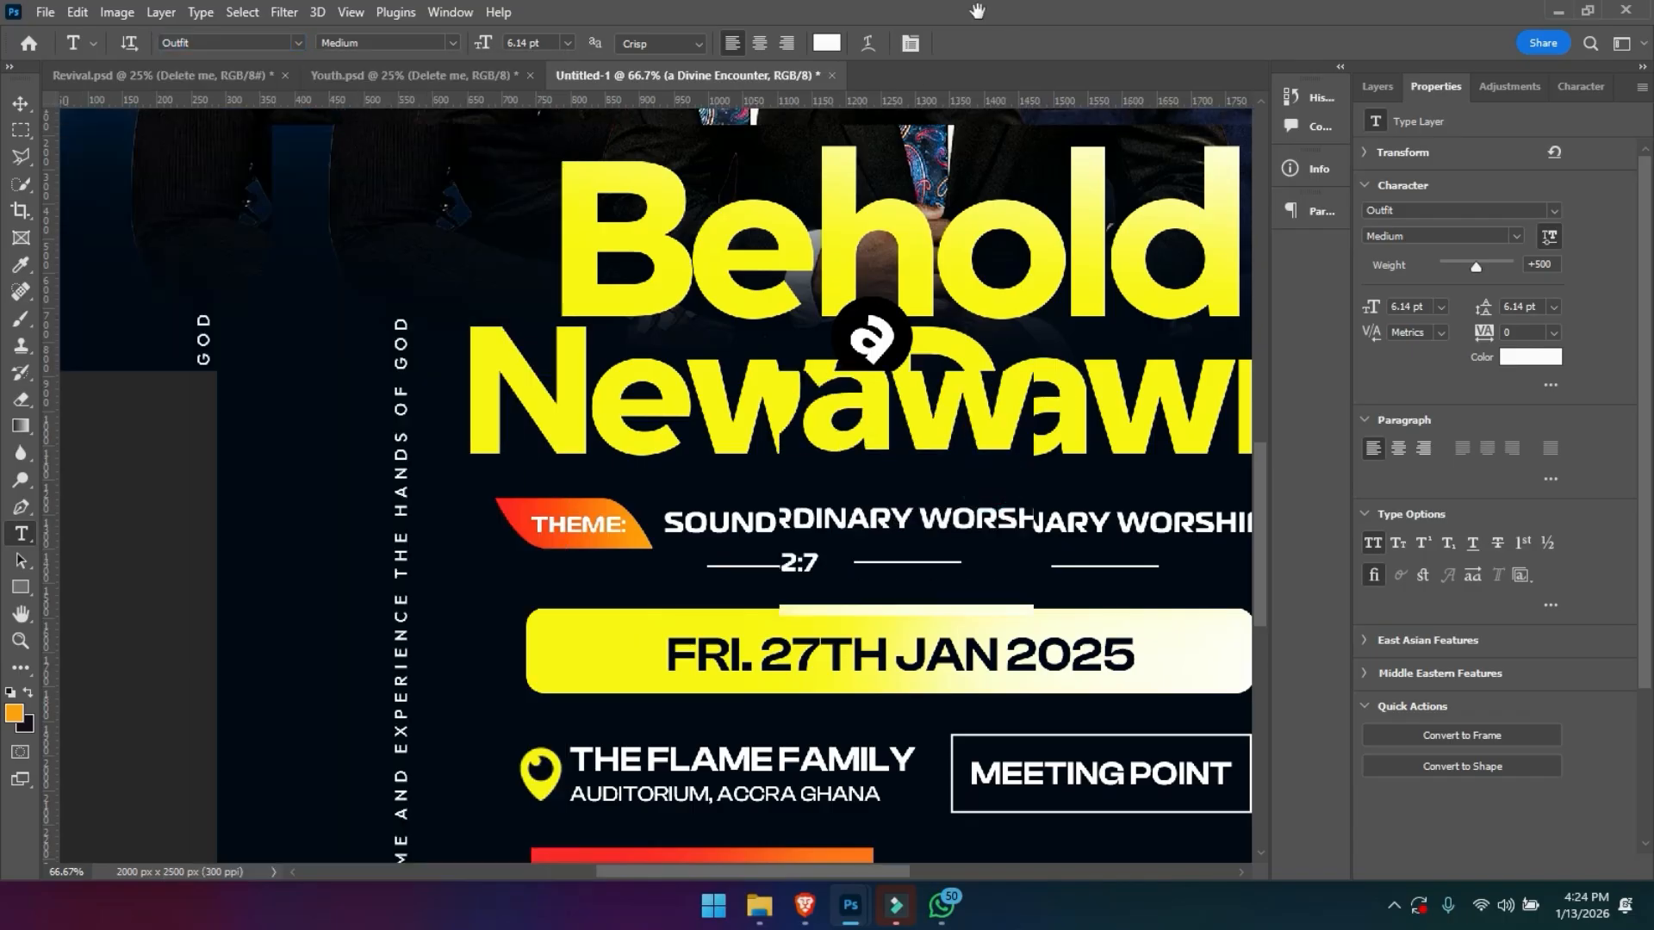
pyautogui.press('Return')
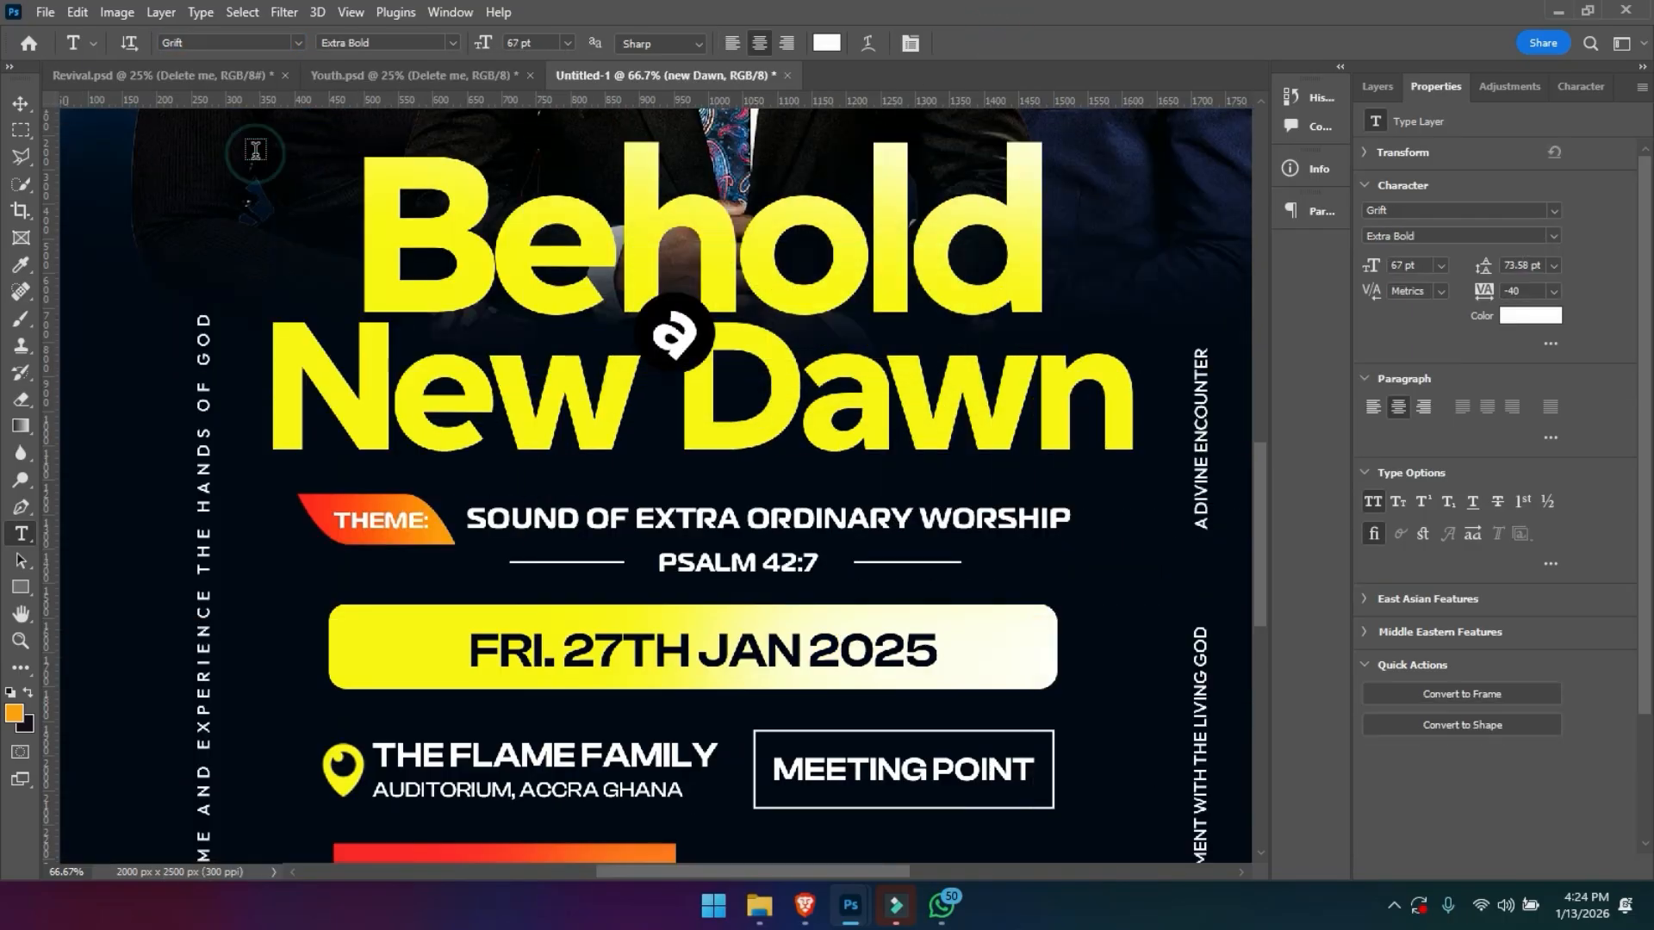
pyautogui.press('v')
pyautogui.press('space')
pyautogui.moveTo(904, 515); pyautogui.dragTo(591, 428)
pyautogui.moveTo(733, 543); pyautogui.dragTo(646, 428)
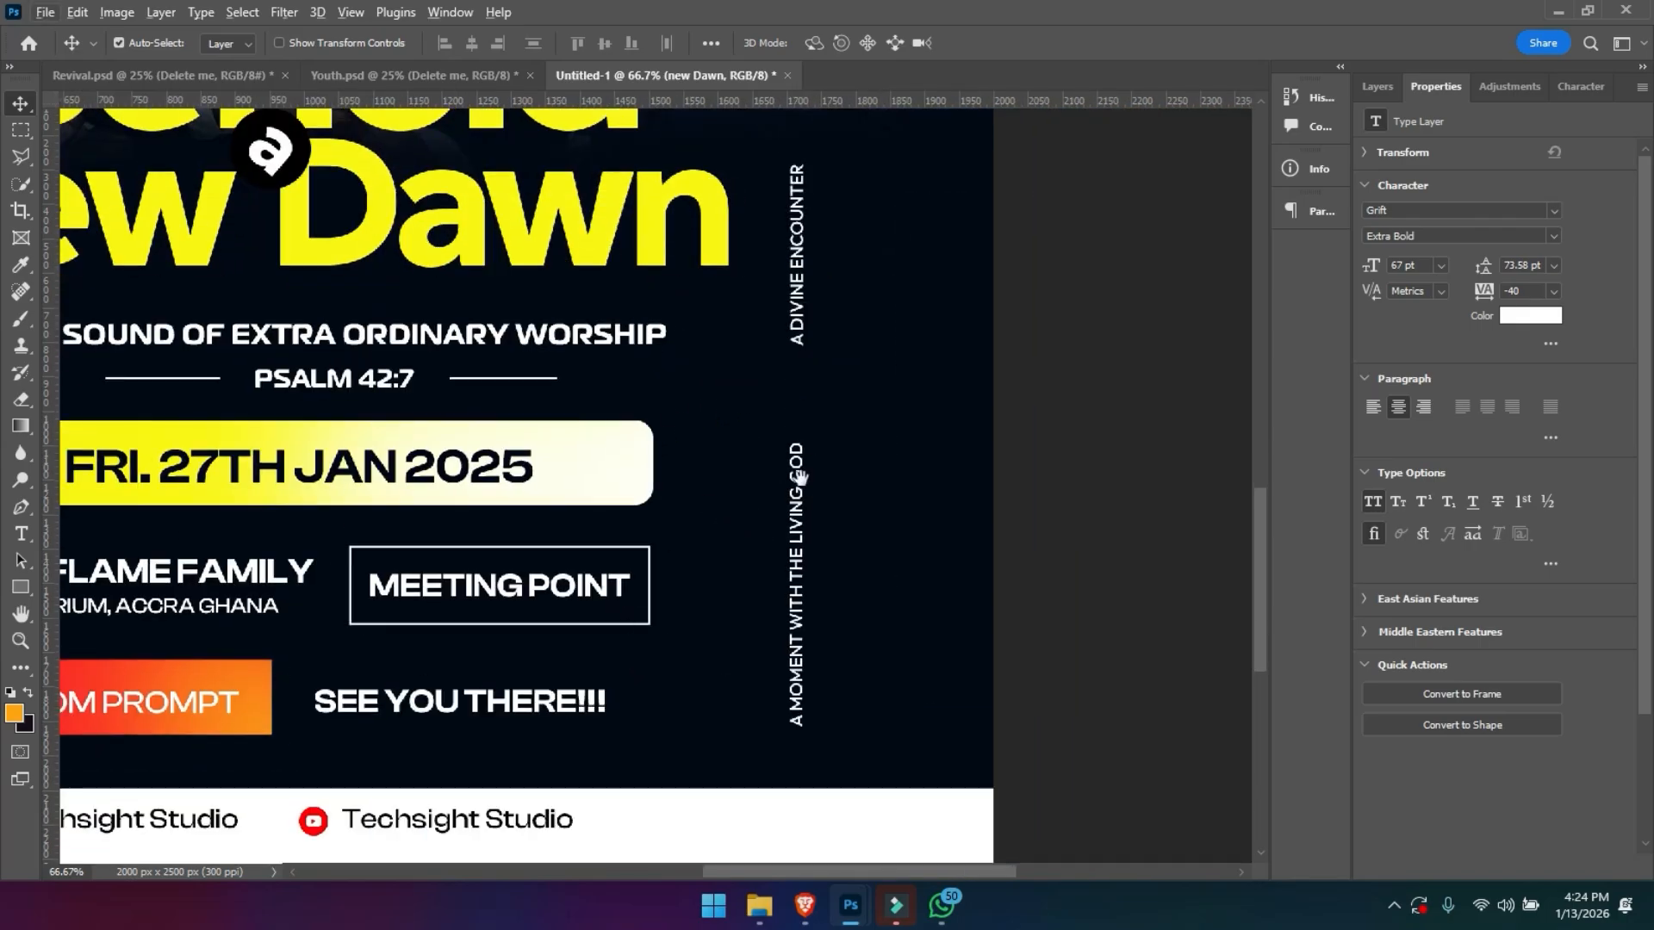
pyautogui.moveTo(801, 478); pyautogui.dragTo(1195, 463)
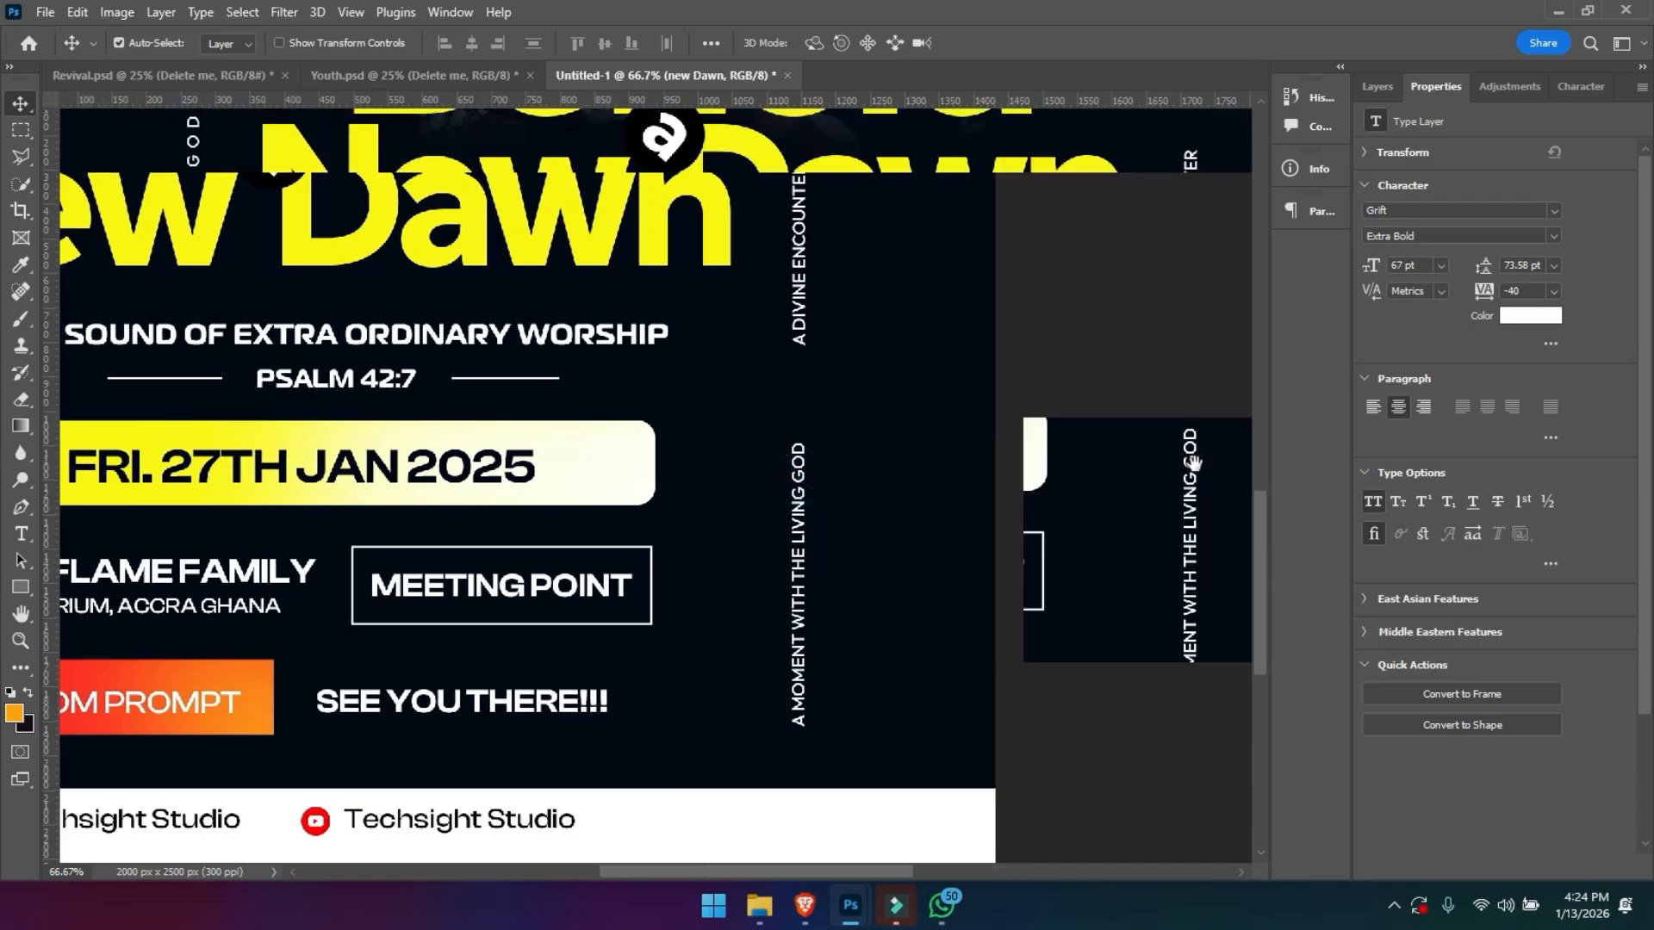
pyautogui.moveTo(692, 531); pyautogui.dragTo(727, 595)
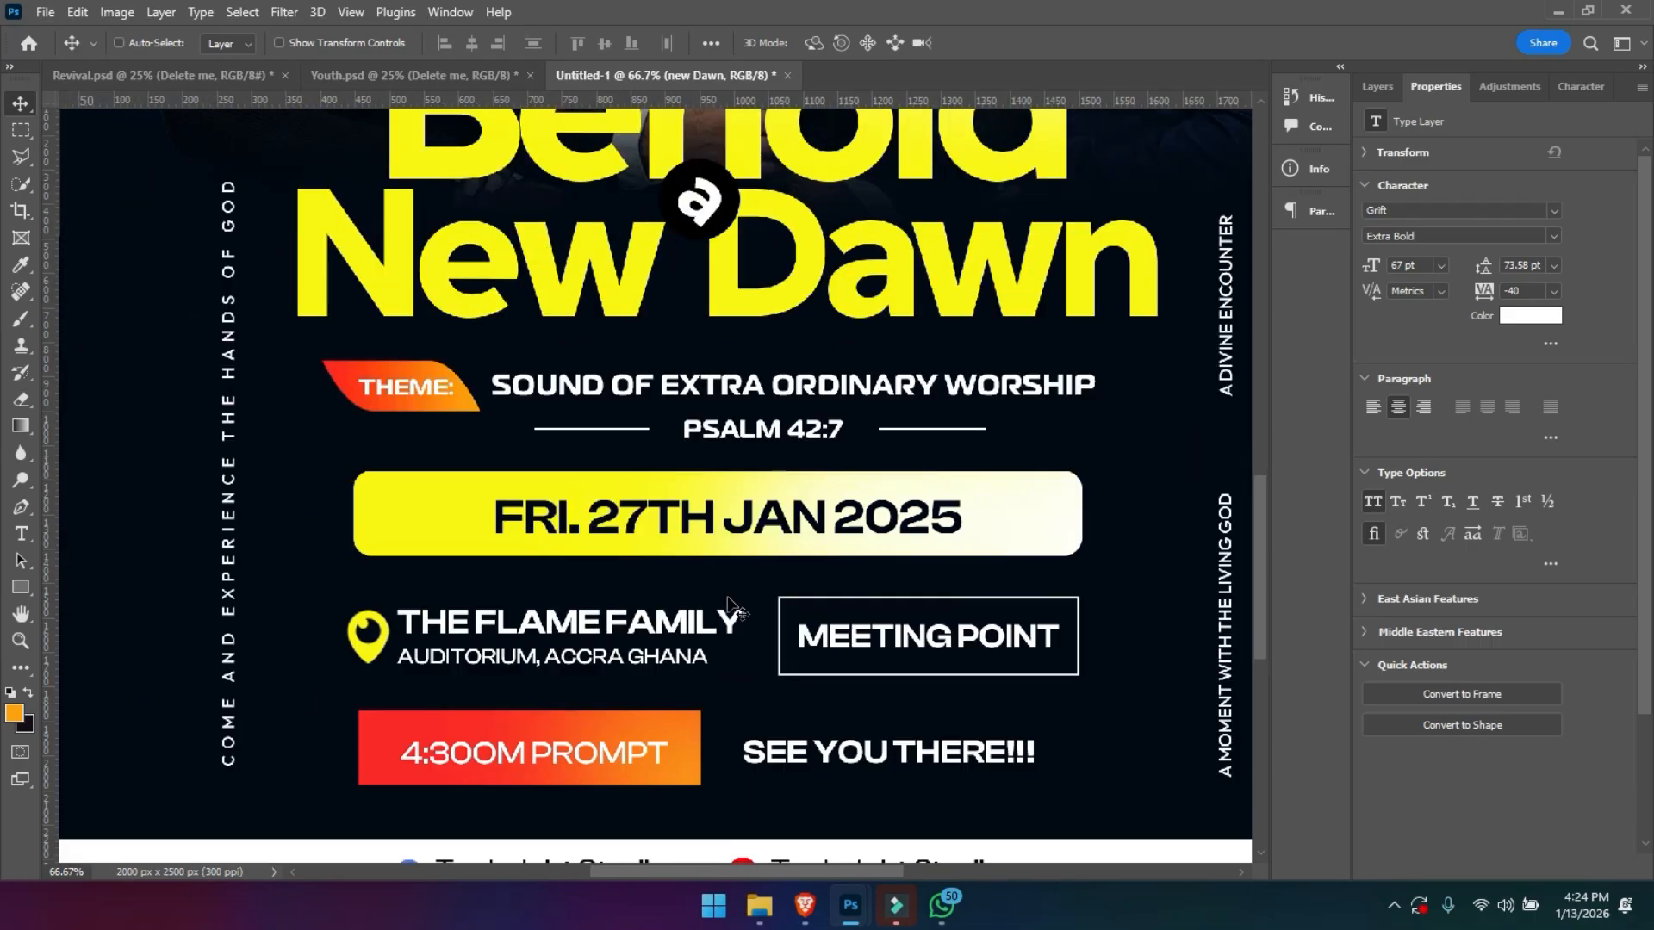
# - Move the white footer strip up slightly, to a Y position of about 2271 px
pyautogui.hotkey('ctrl', '-')
pyautogui.hotkey('ctrl', '-')
pyautogui.hotkey('ctrl', '-')
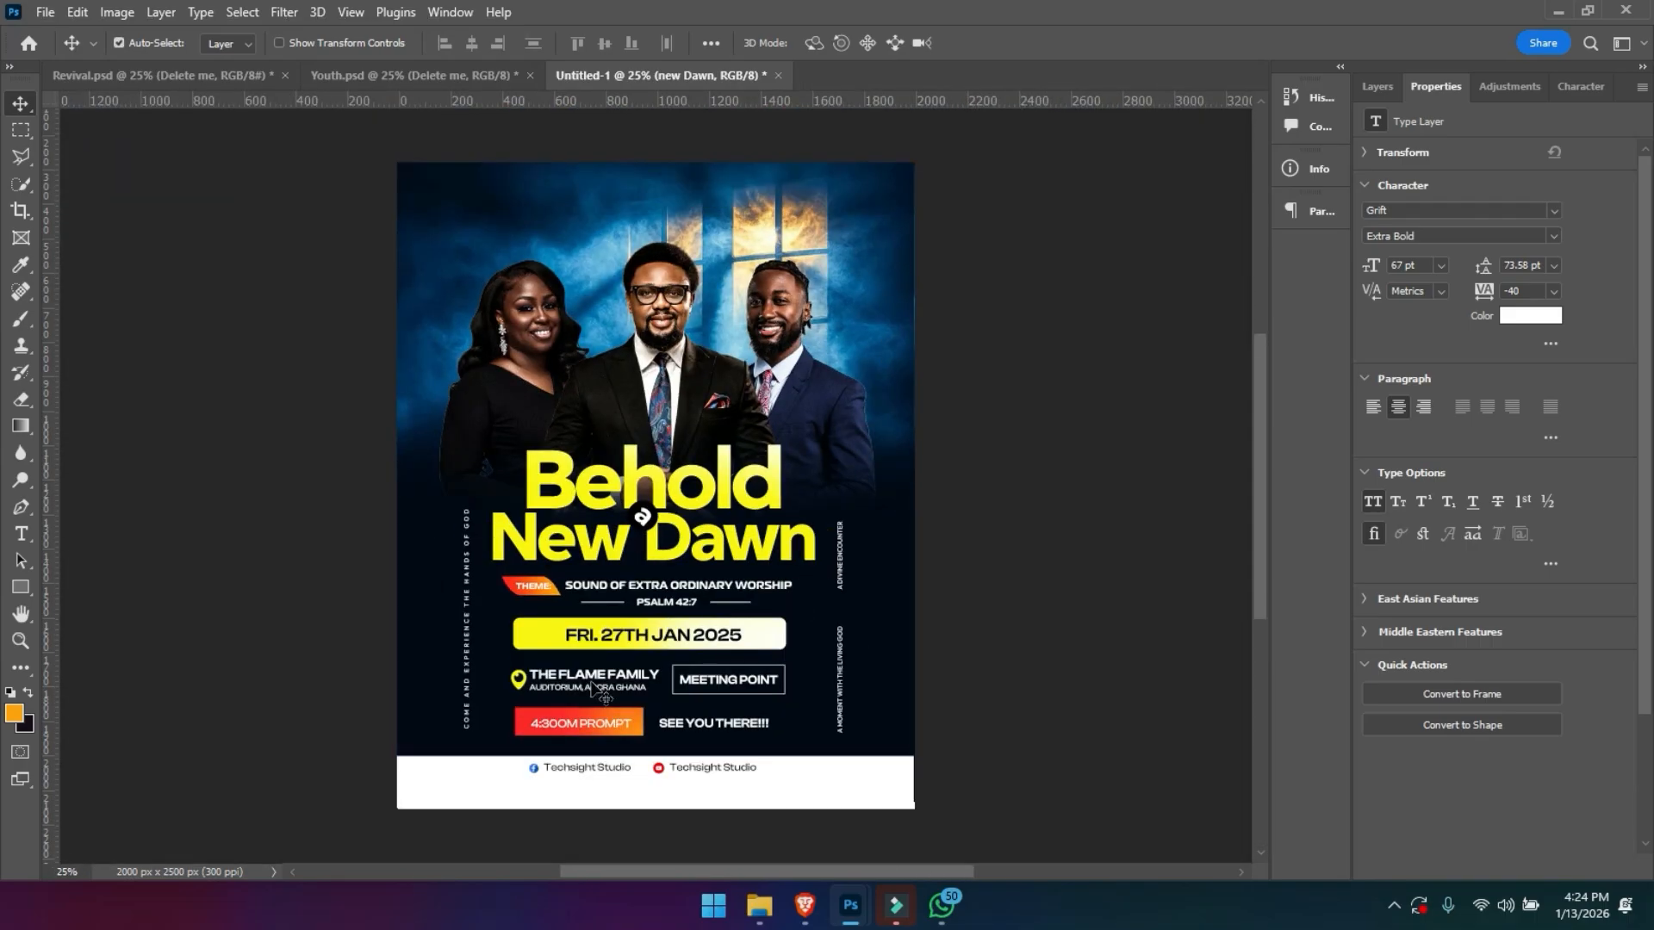
pyautogui.moveTo(641, 801); pyautogui.dragTo(640, 794)
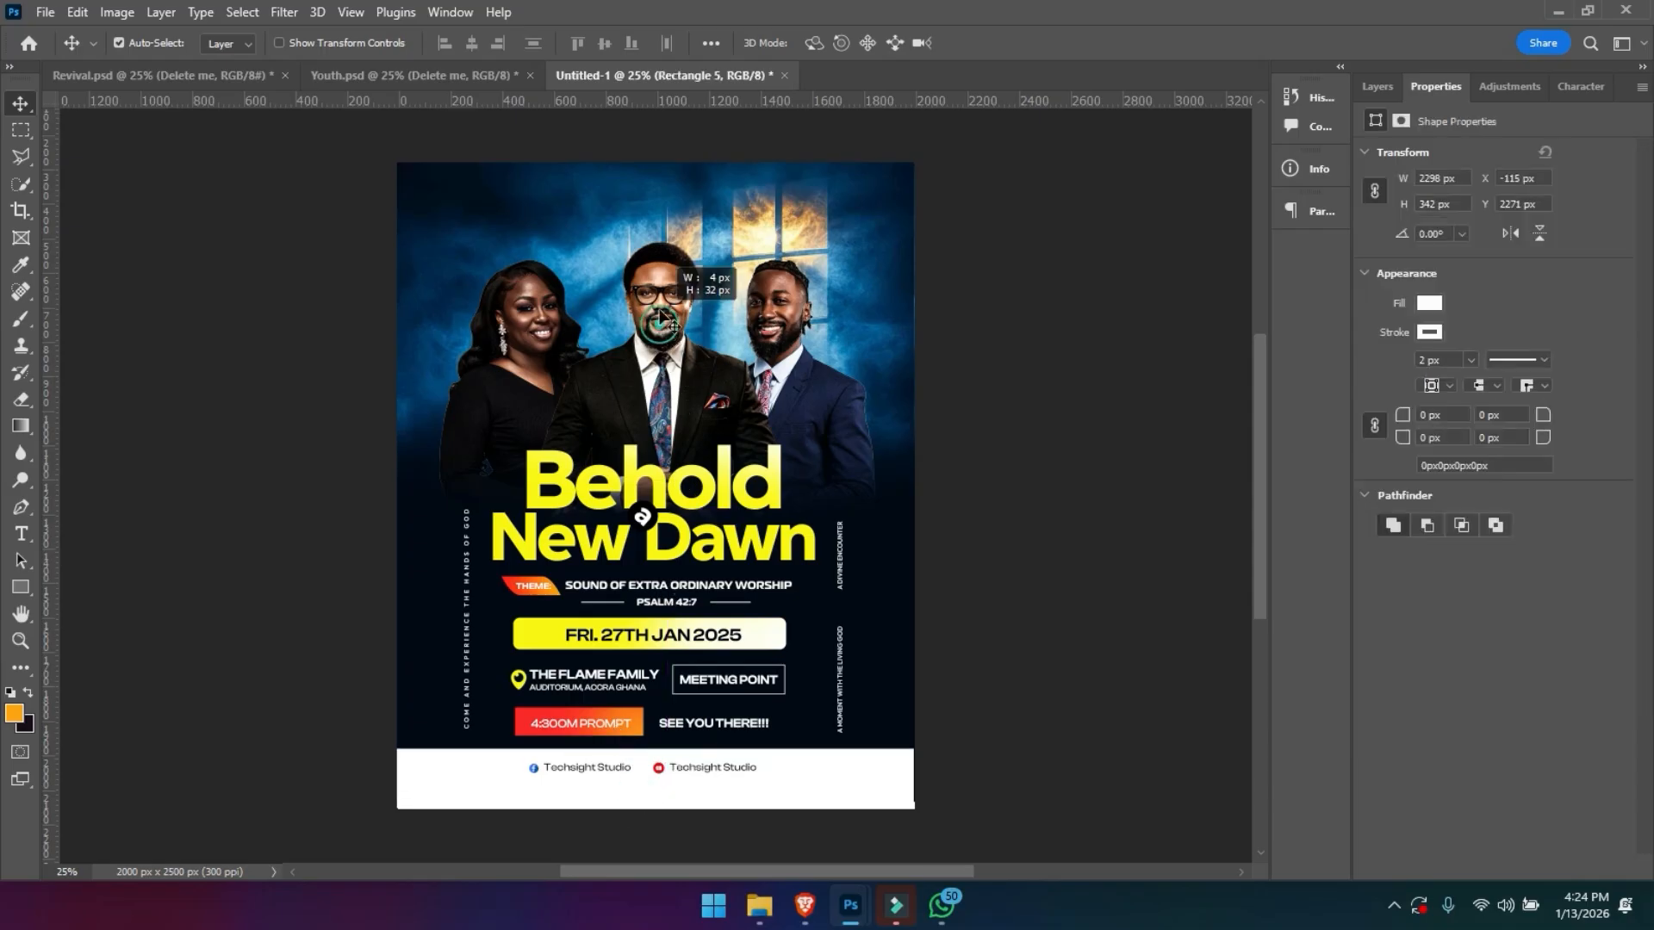
# - Collapse the Text layer group and unlock the Model group
pyautogui.moveTo(659, 291)
pyautogui.mouseDown()
pyautogui.moveTo(660, 276)
pyautogui.moveTo(678, 284)
pyautogui.mouseUp()
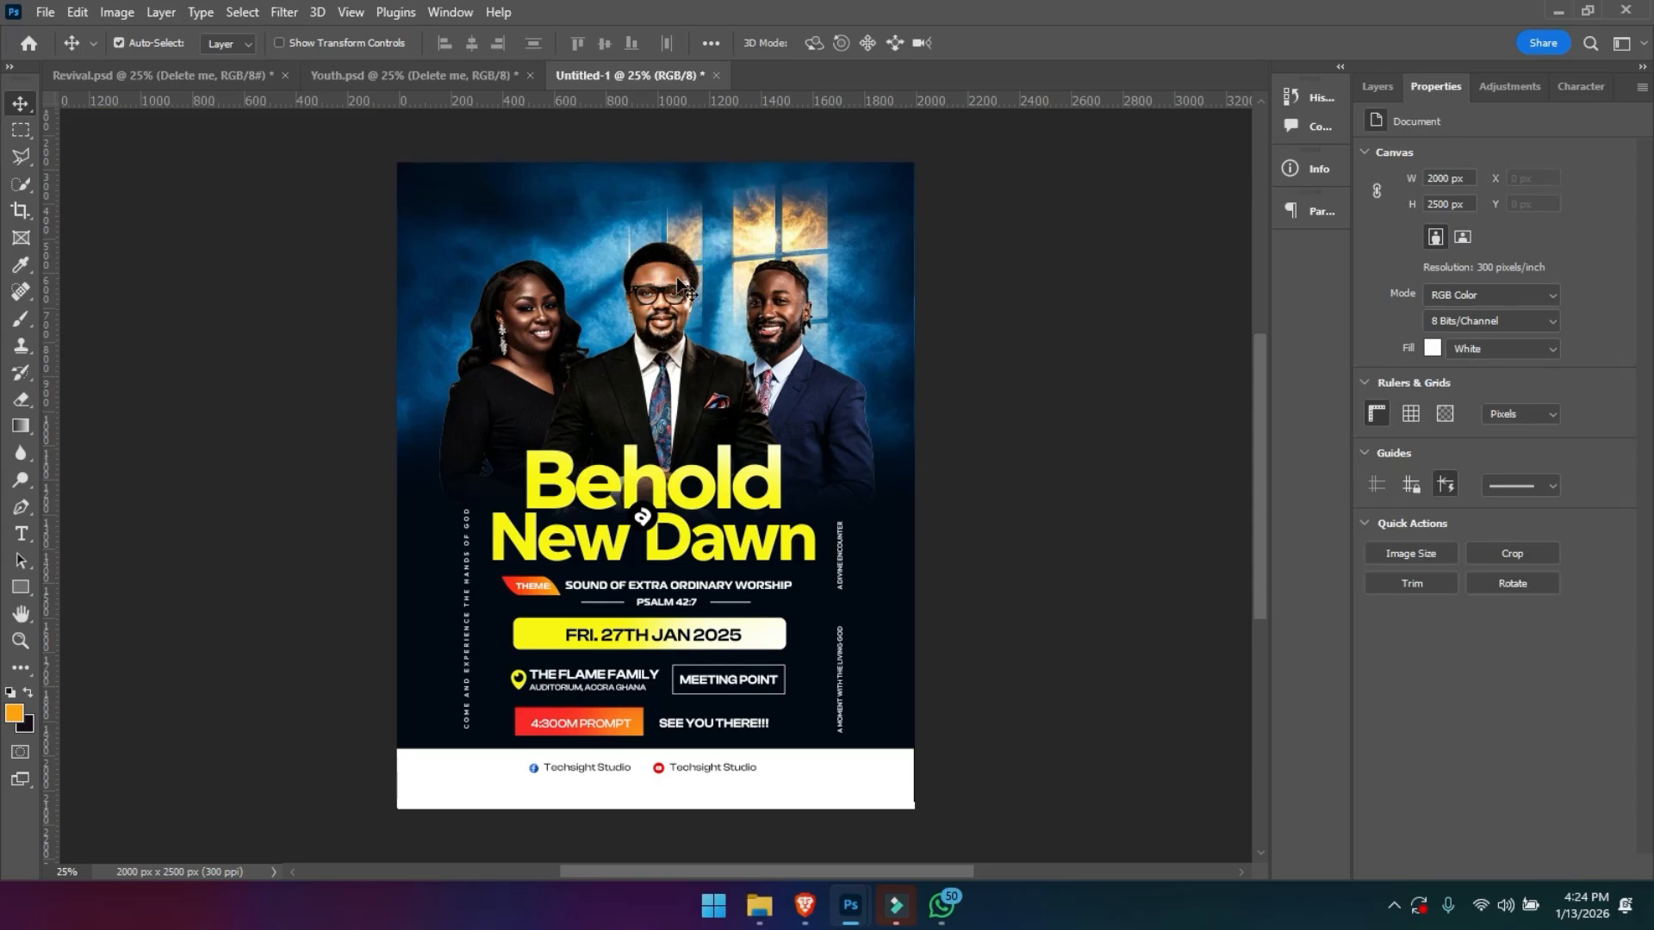
pyautogui.click(1373, 86)
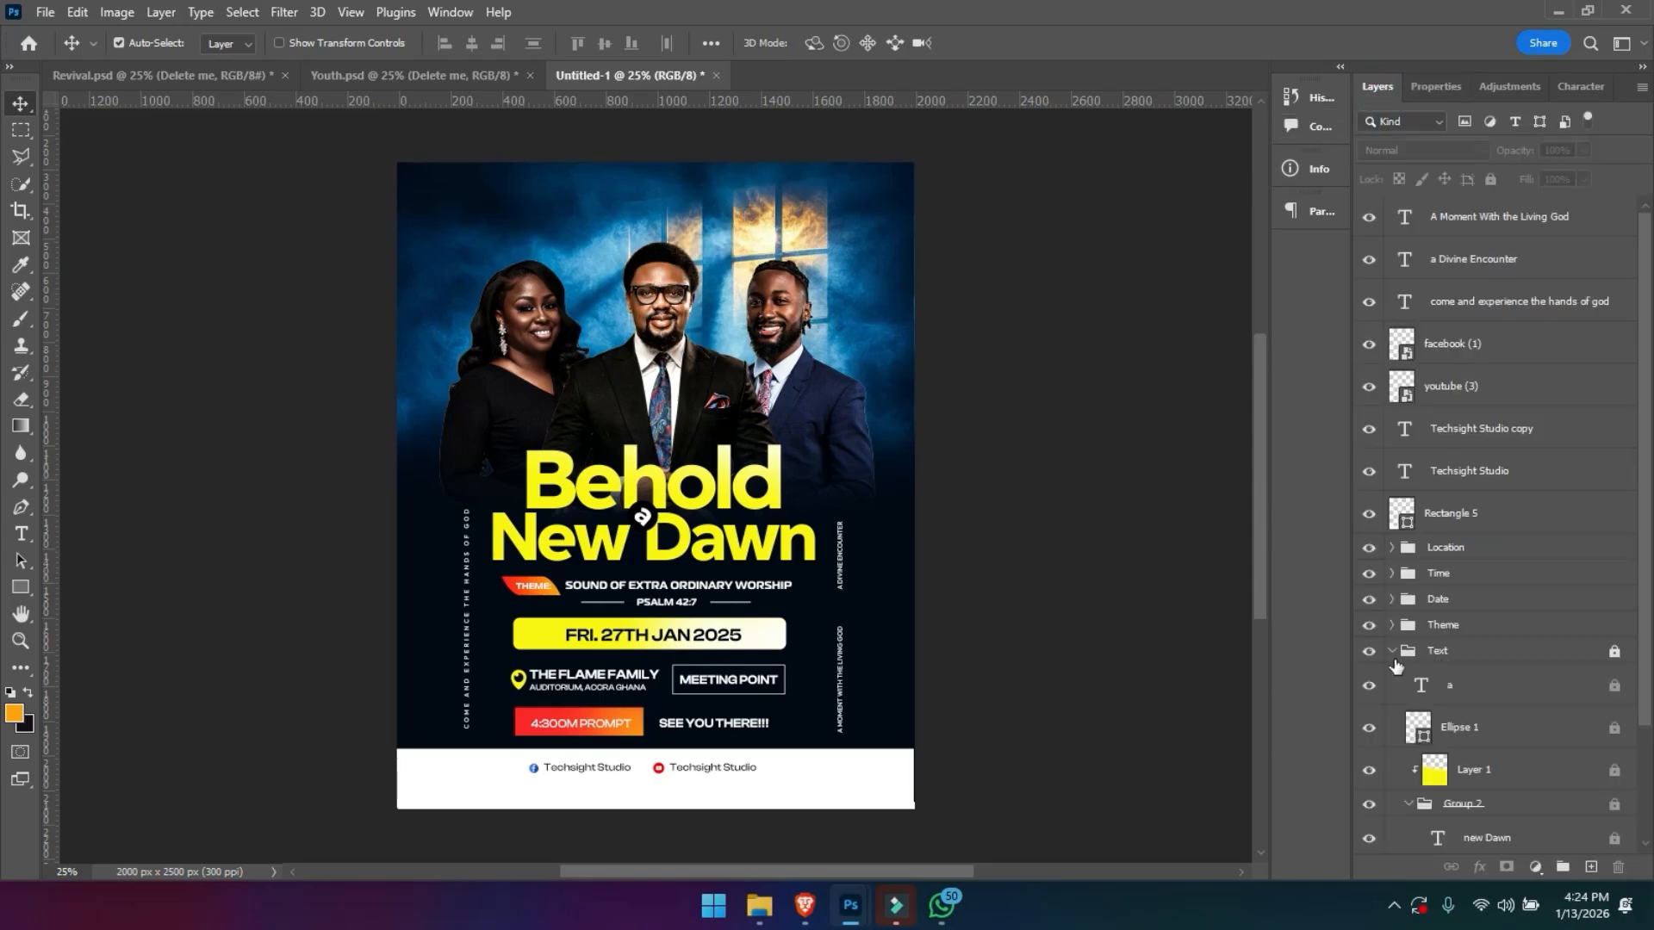
pyautogui.click(1391, 652)
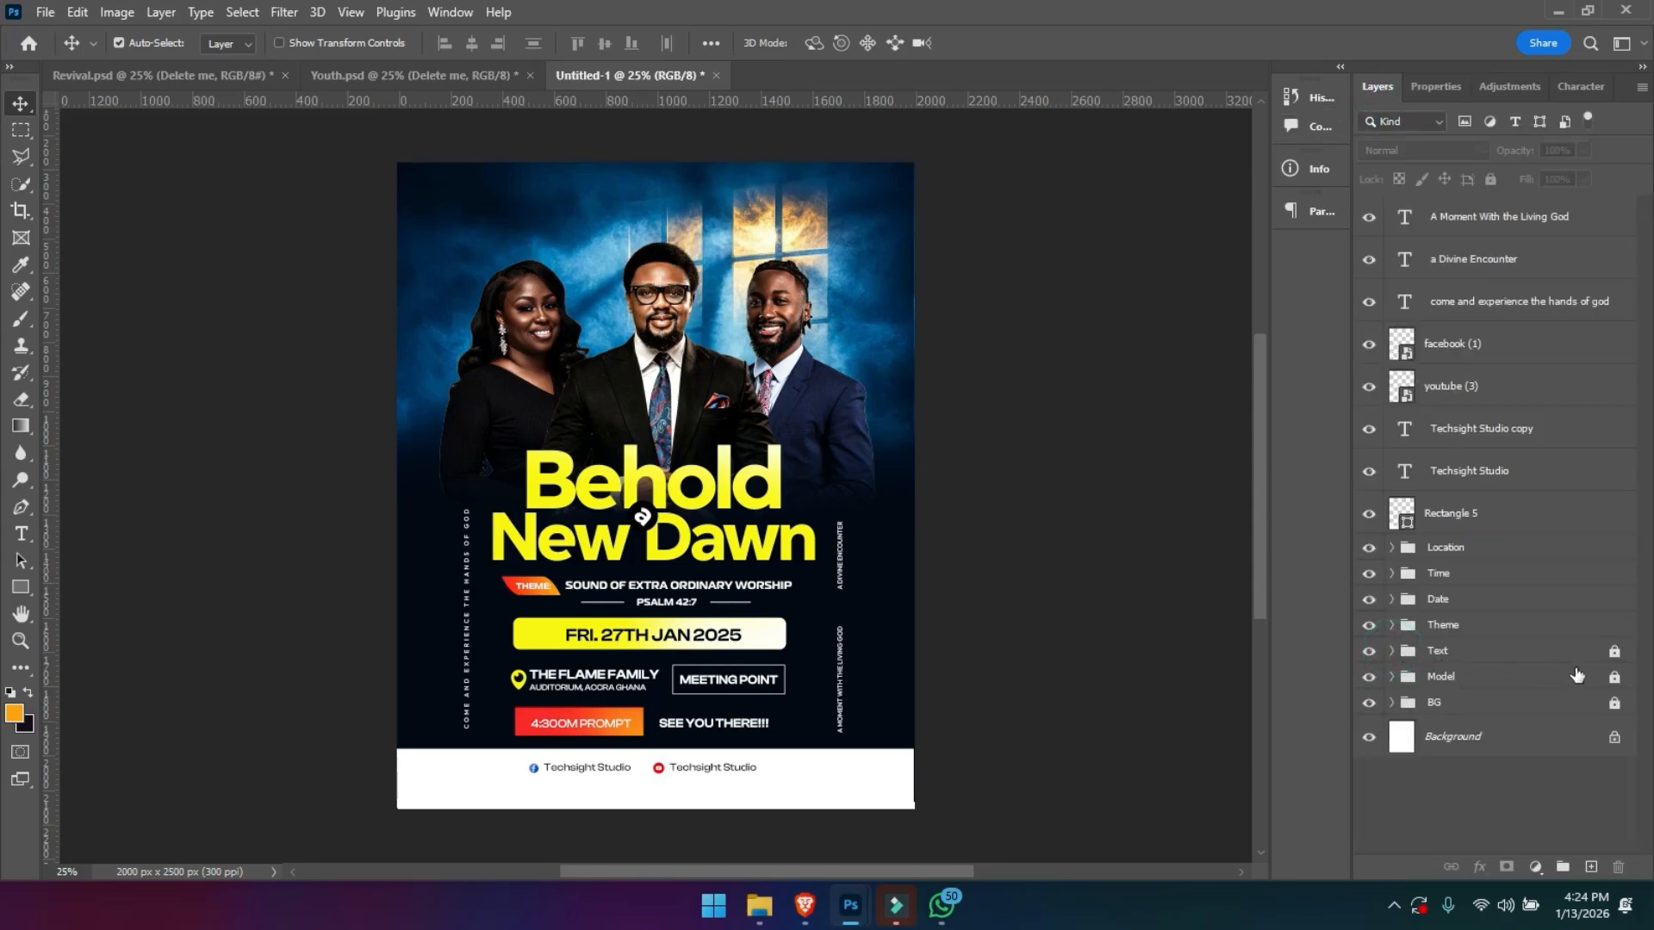
pyautogui.click(1621, 679)
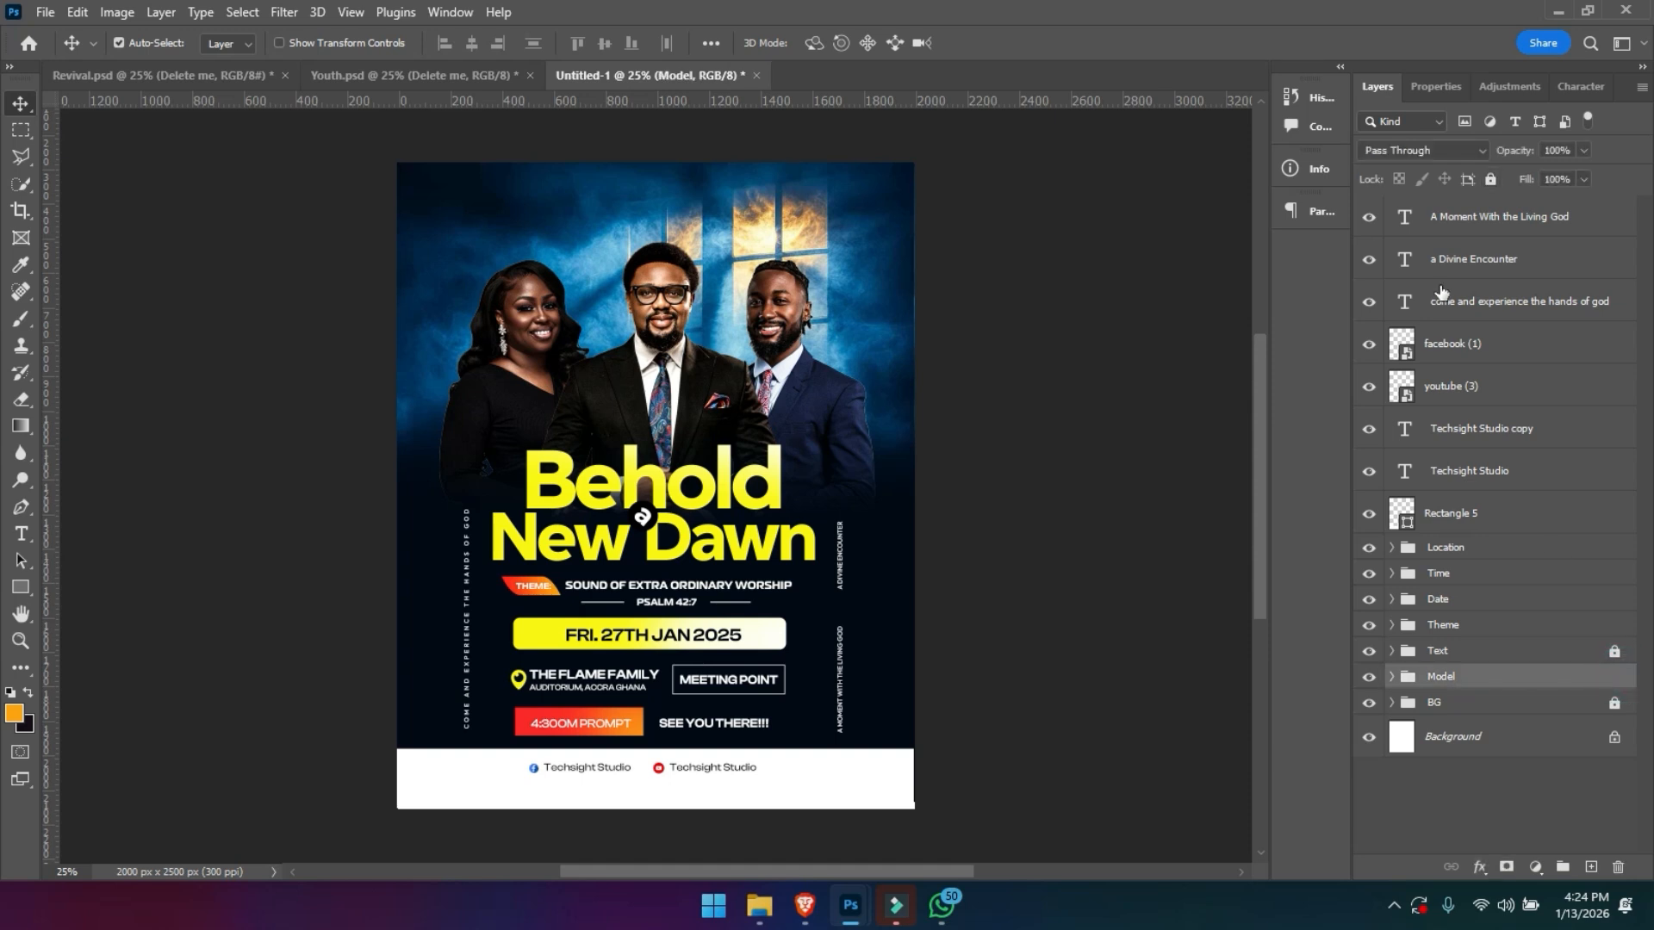
# - Group the three vertical side text layers and name the group Extra Text
pyautogui.click(1462, 216)
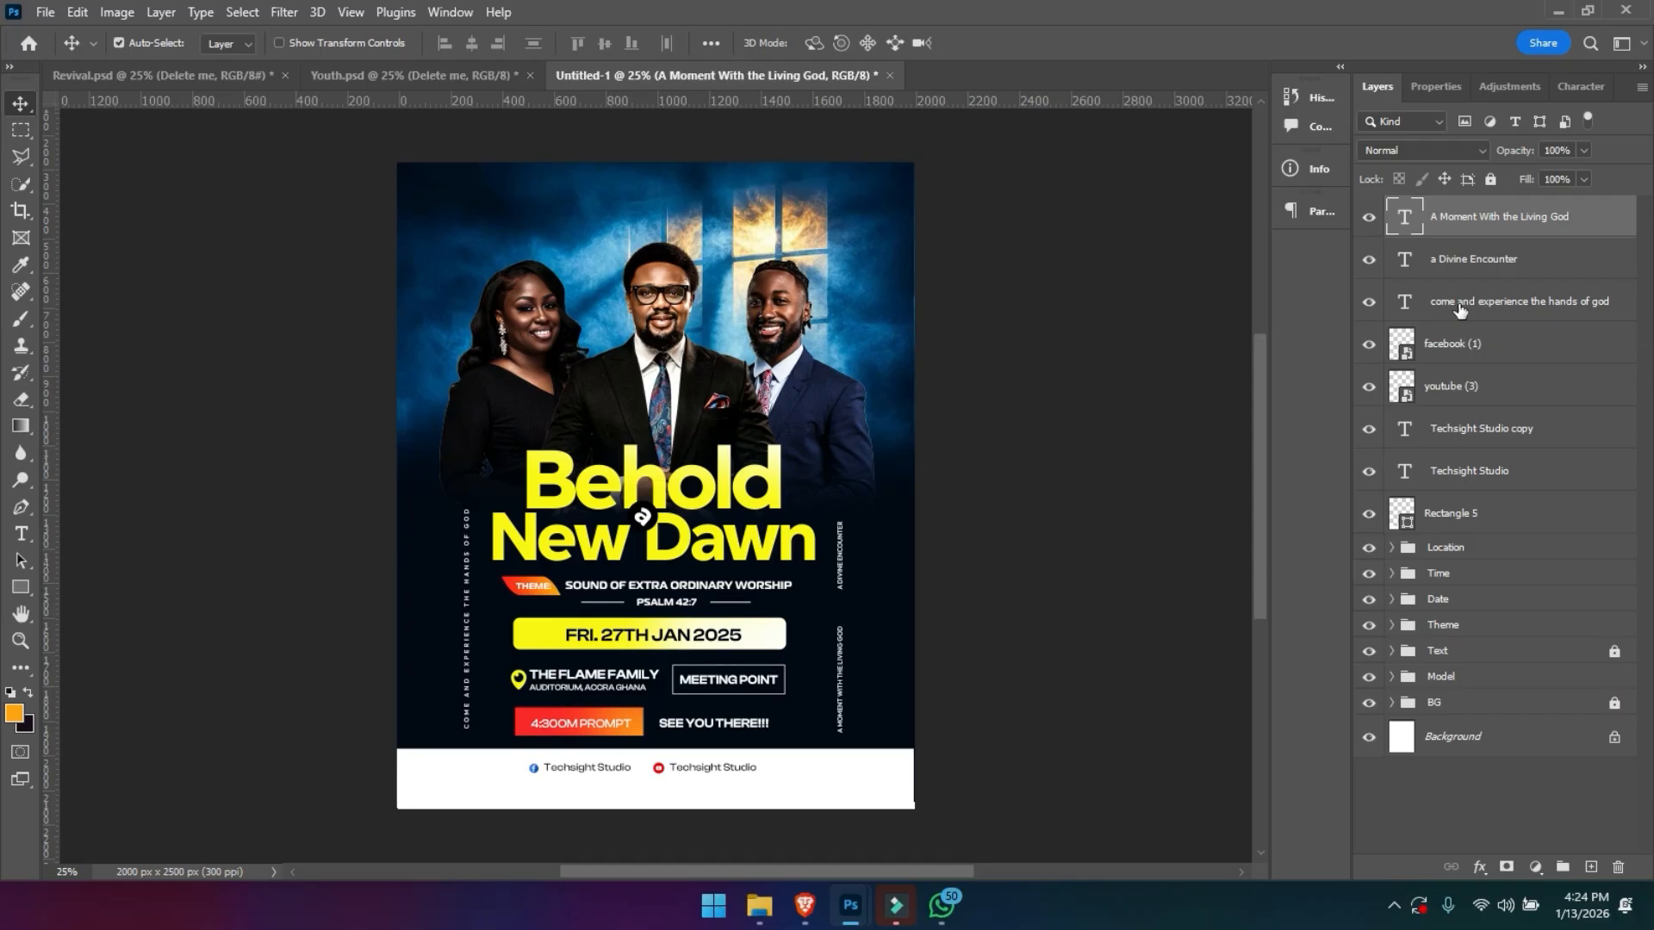
pyautogui.keyDown('shift'); pyautogui.click(1459, 308); pyautogui.keyUp('shift')
pyautogui.hotkey('ctrl', 'g')
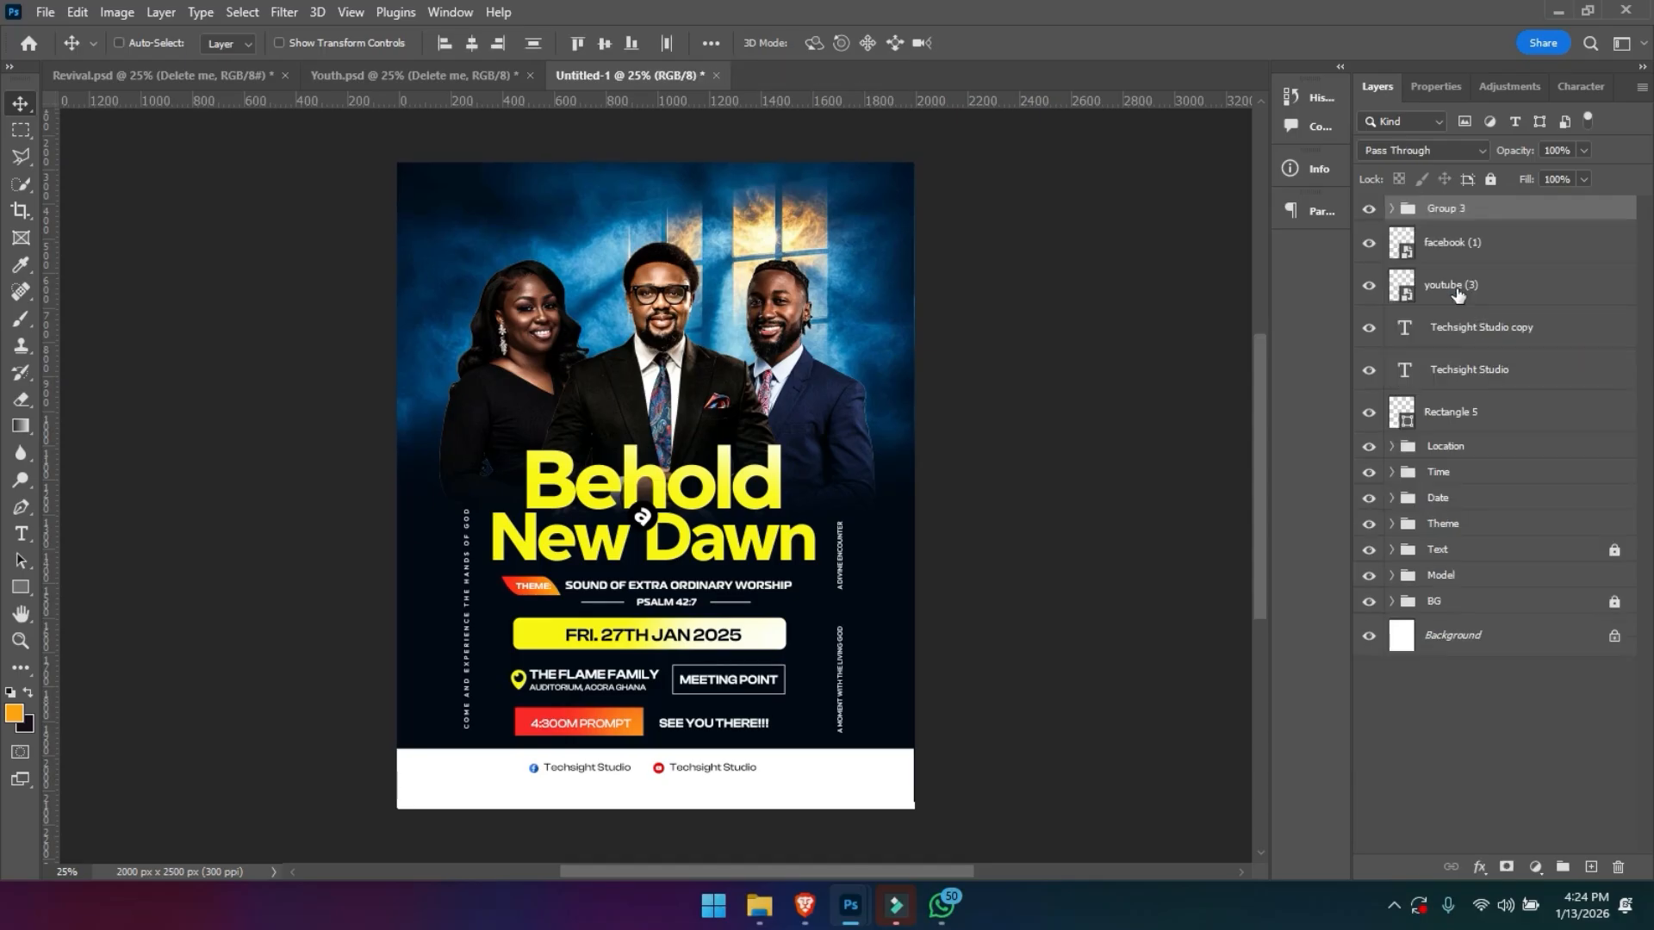
pyautogui.doubleClick(1444, 208)
pyautogui.write('Extra Tex')
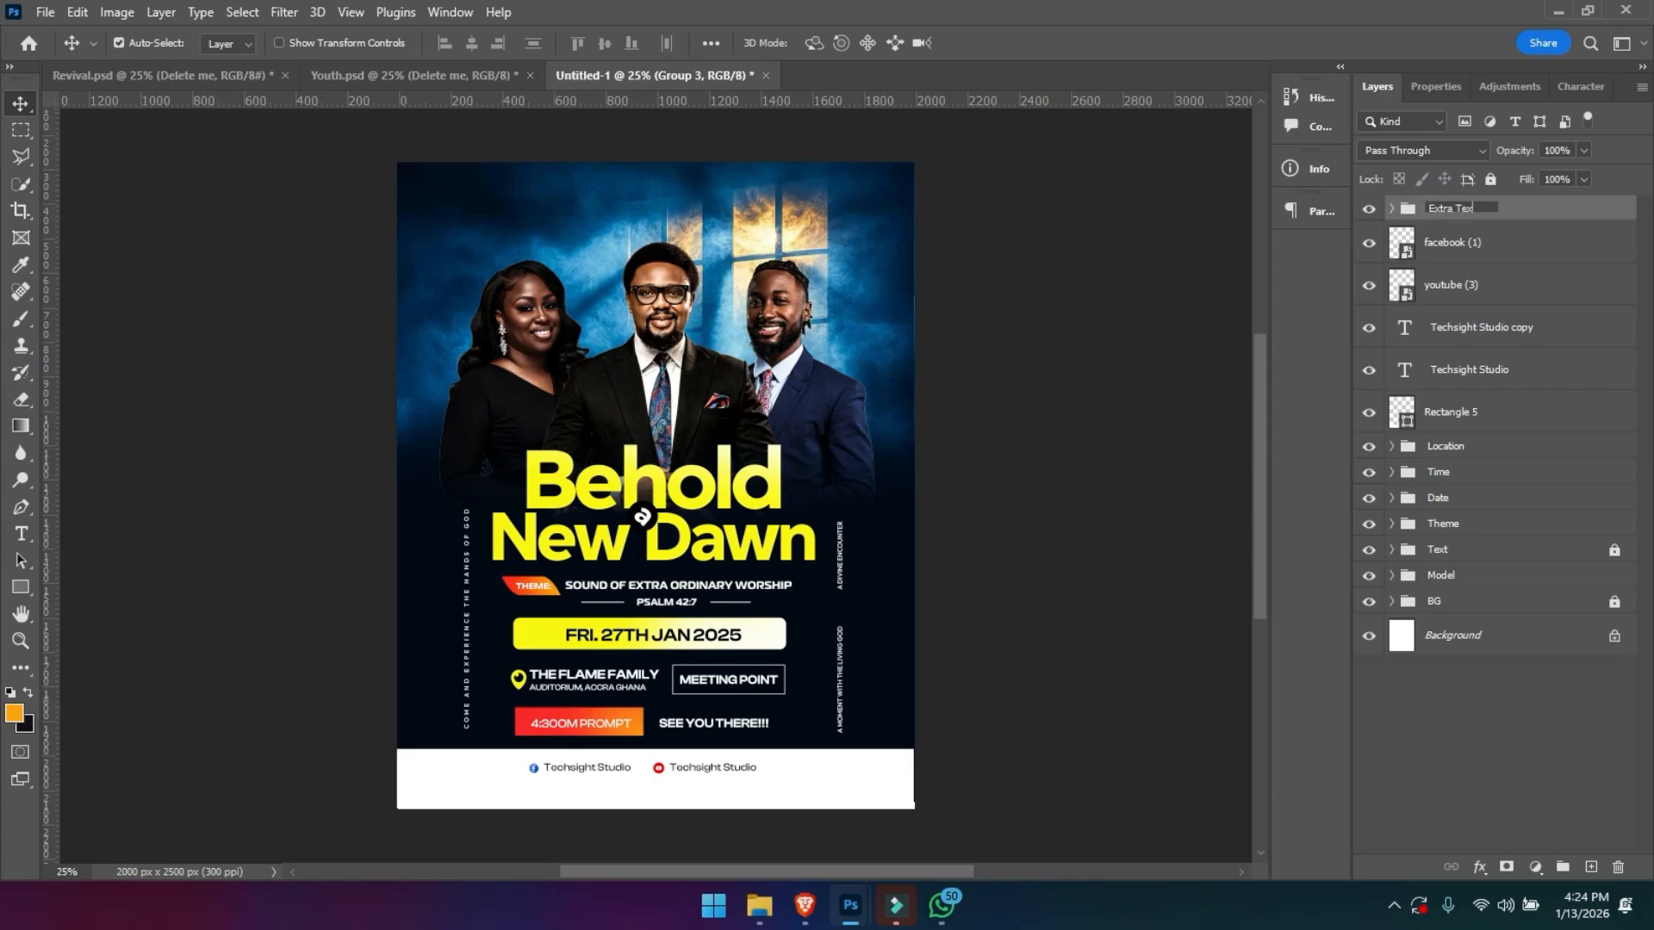
pyautogui.press('Return')
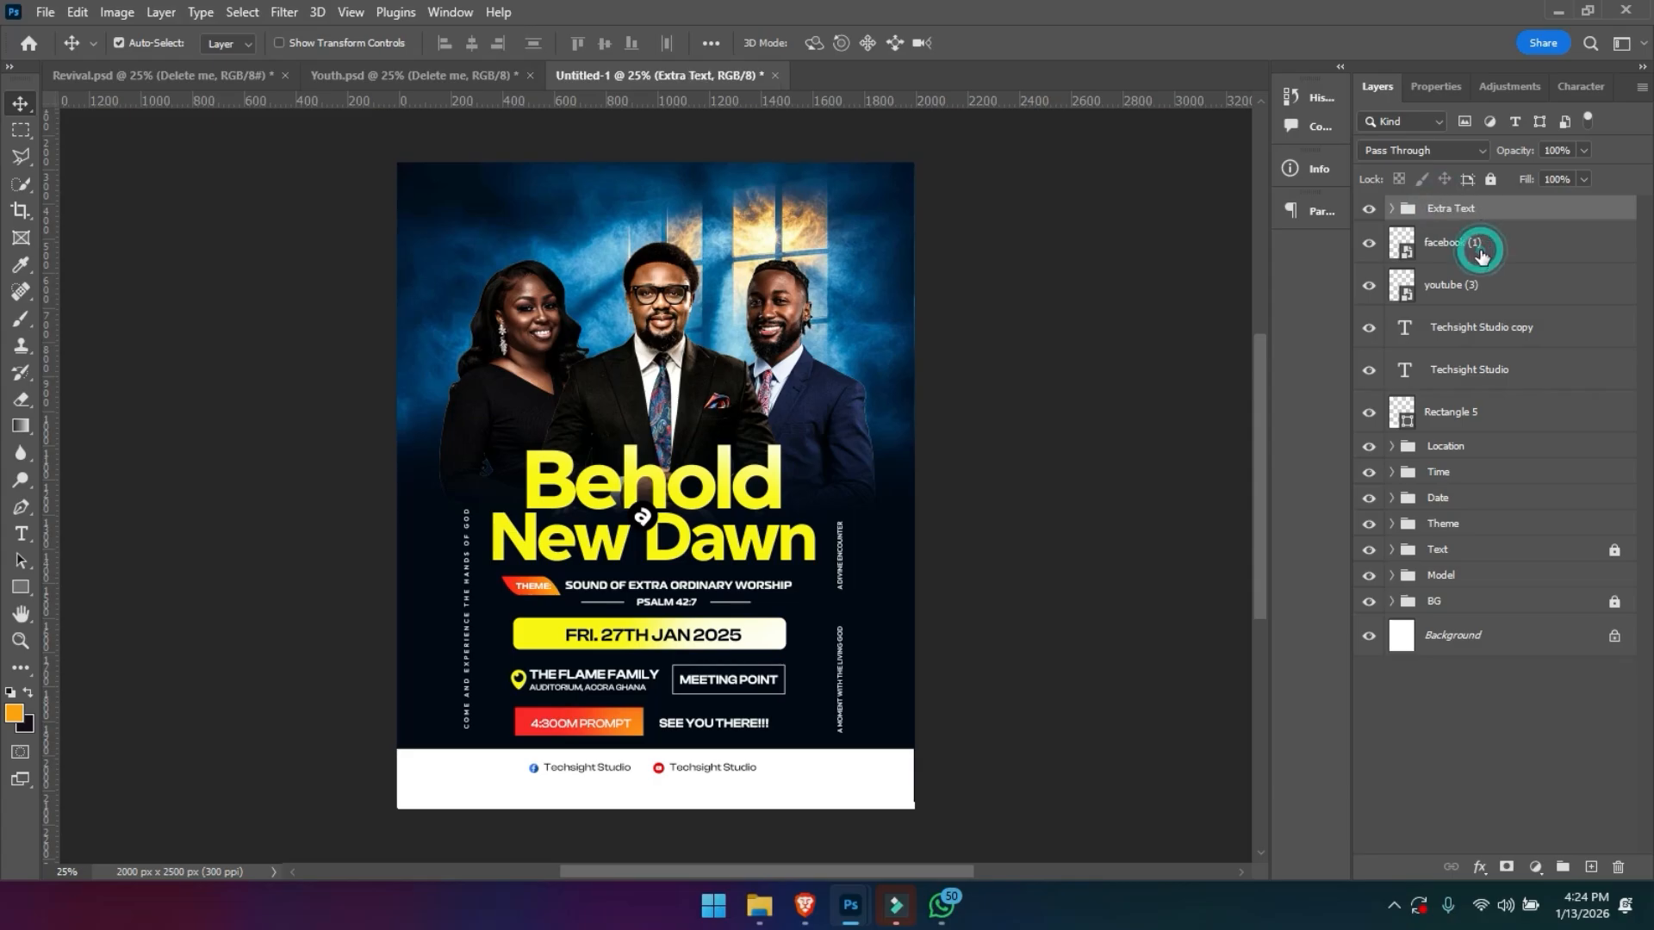
# - Group the Facebook and YouTube icons, both Techsight Studio texts and the white footer rectangle, and name the group Handles
pyautogui.click(1476, 244)
pyautogui.keyDown('shift'); pyautogui.click(1480, 289); pyautogui.keyUp('shift')
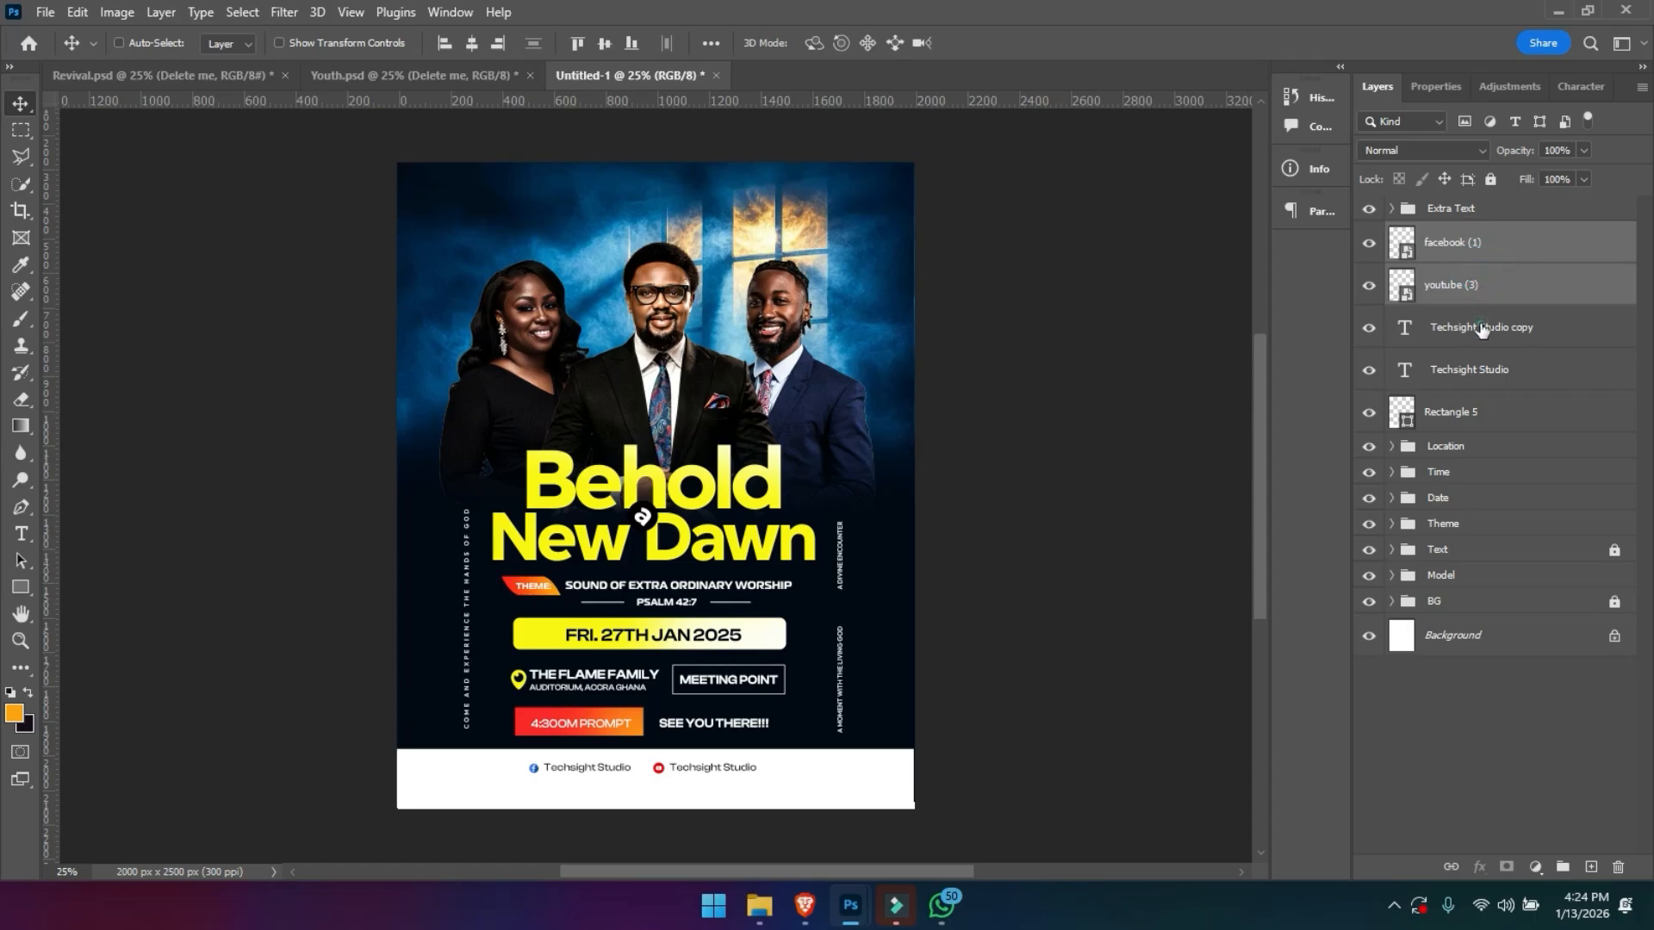
pyautogui.keyDown('shift'); pyautogui.click(1481, 329); pyautogui.keyUp('shift')
pyautogui.keyDown('shift'); pyautogui.click(1476, 372); pyautogui.keyUp('shift')
pyautogui.keyDown('shift'); pyautogui.click(1480, 415); pyautogui.keyUp('shift')
pyautogui.hotkey('ctrl', 'g')
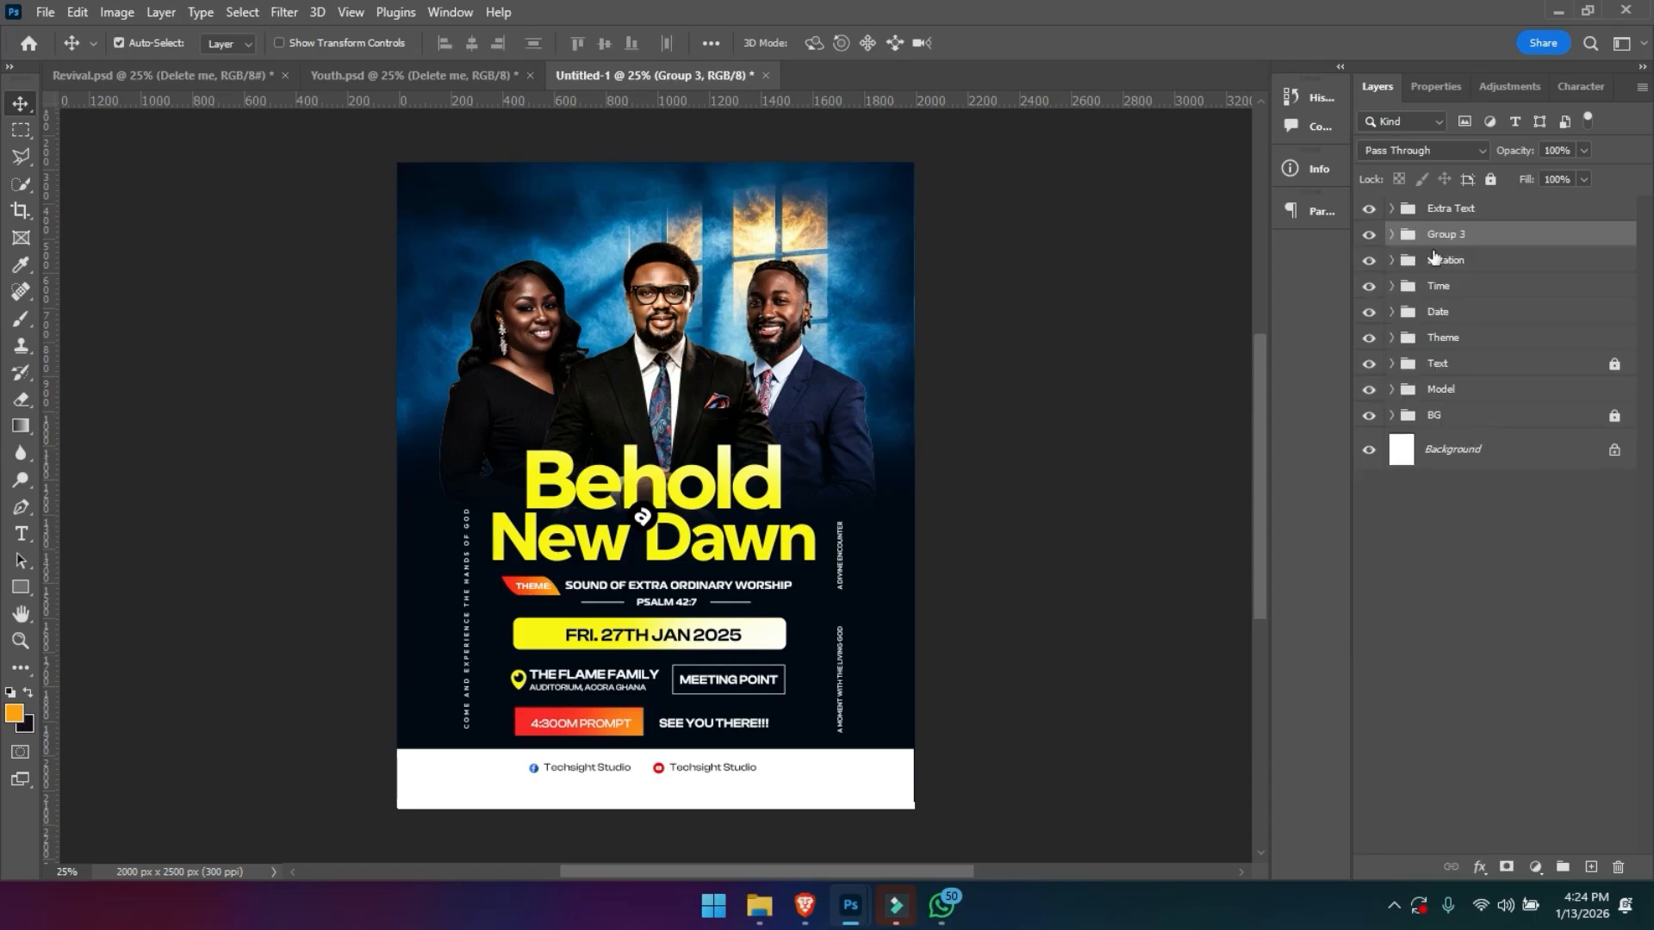
pyautogui.doubleClick(1446, 236)
pyautogui.write('Handles')
pyautogui.press('Return')
# - Draw a white-outlined rectangle about 62 by 334 px around the vertical A Divine Encounter text and round its corners to 31 px
pyautogui.click(1393, 210)
pyautogui.click(1455, 250)
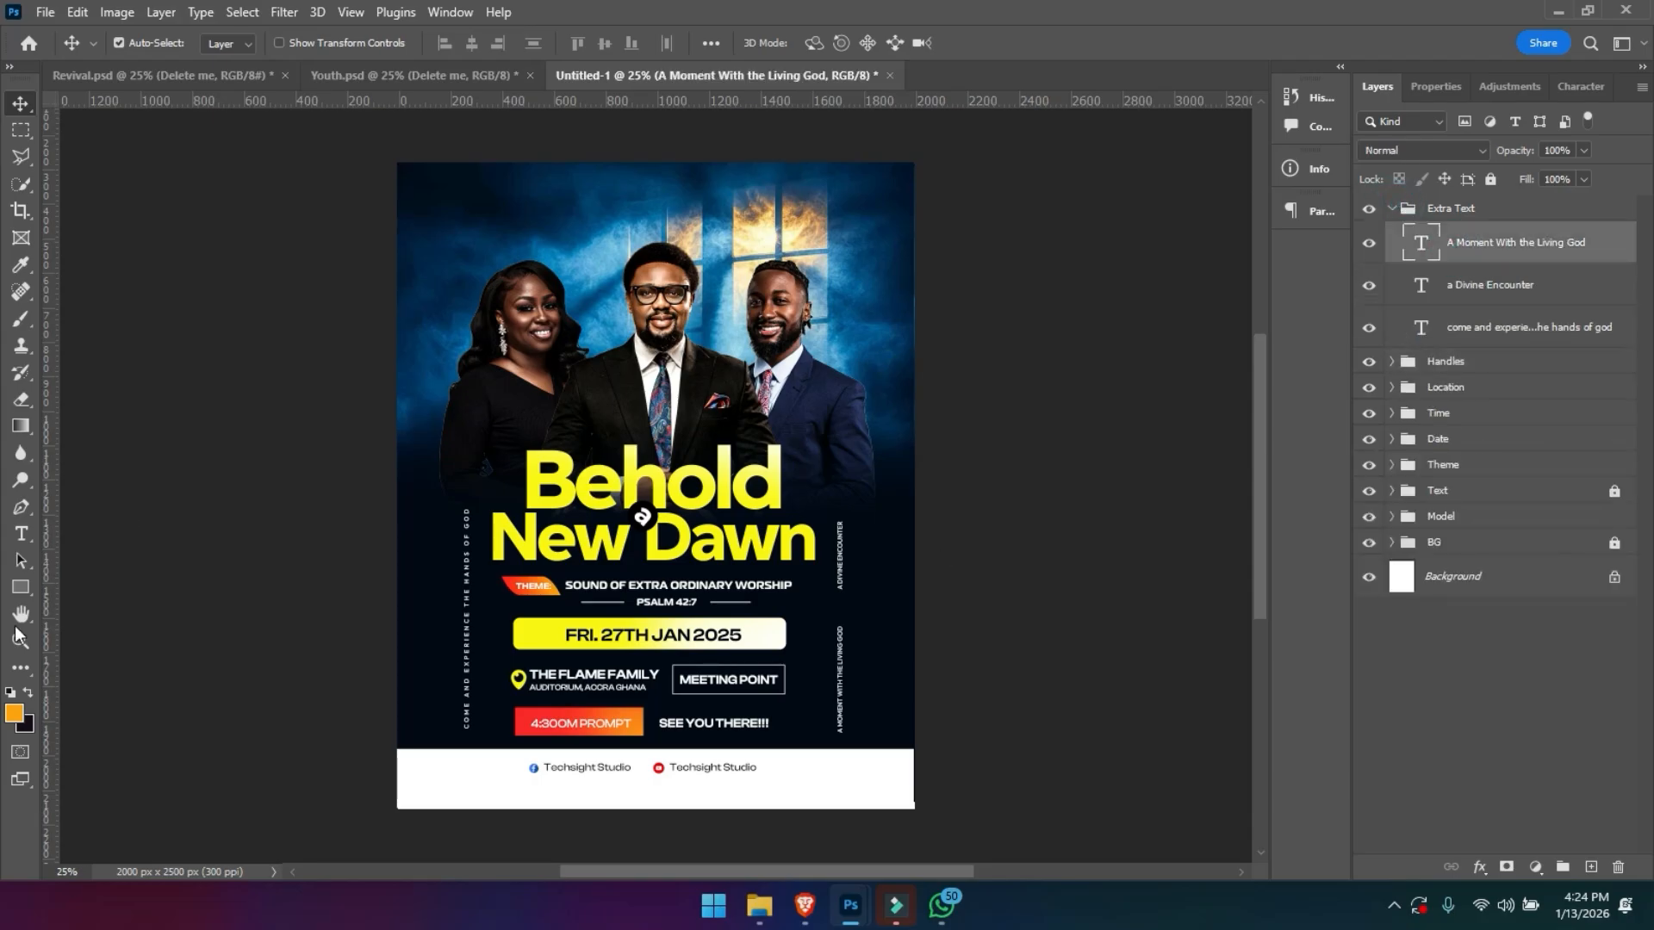
pyautogui.click(21, 587)
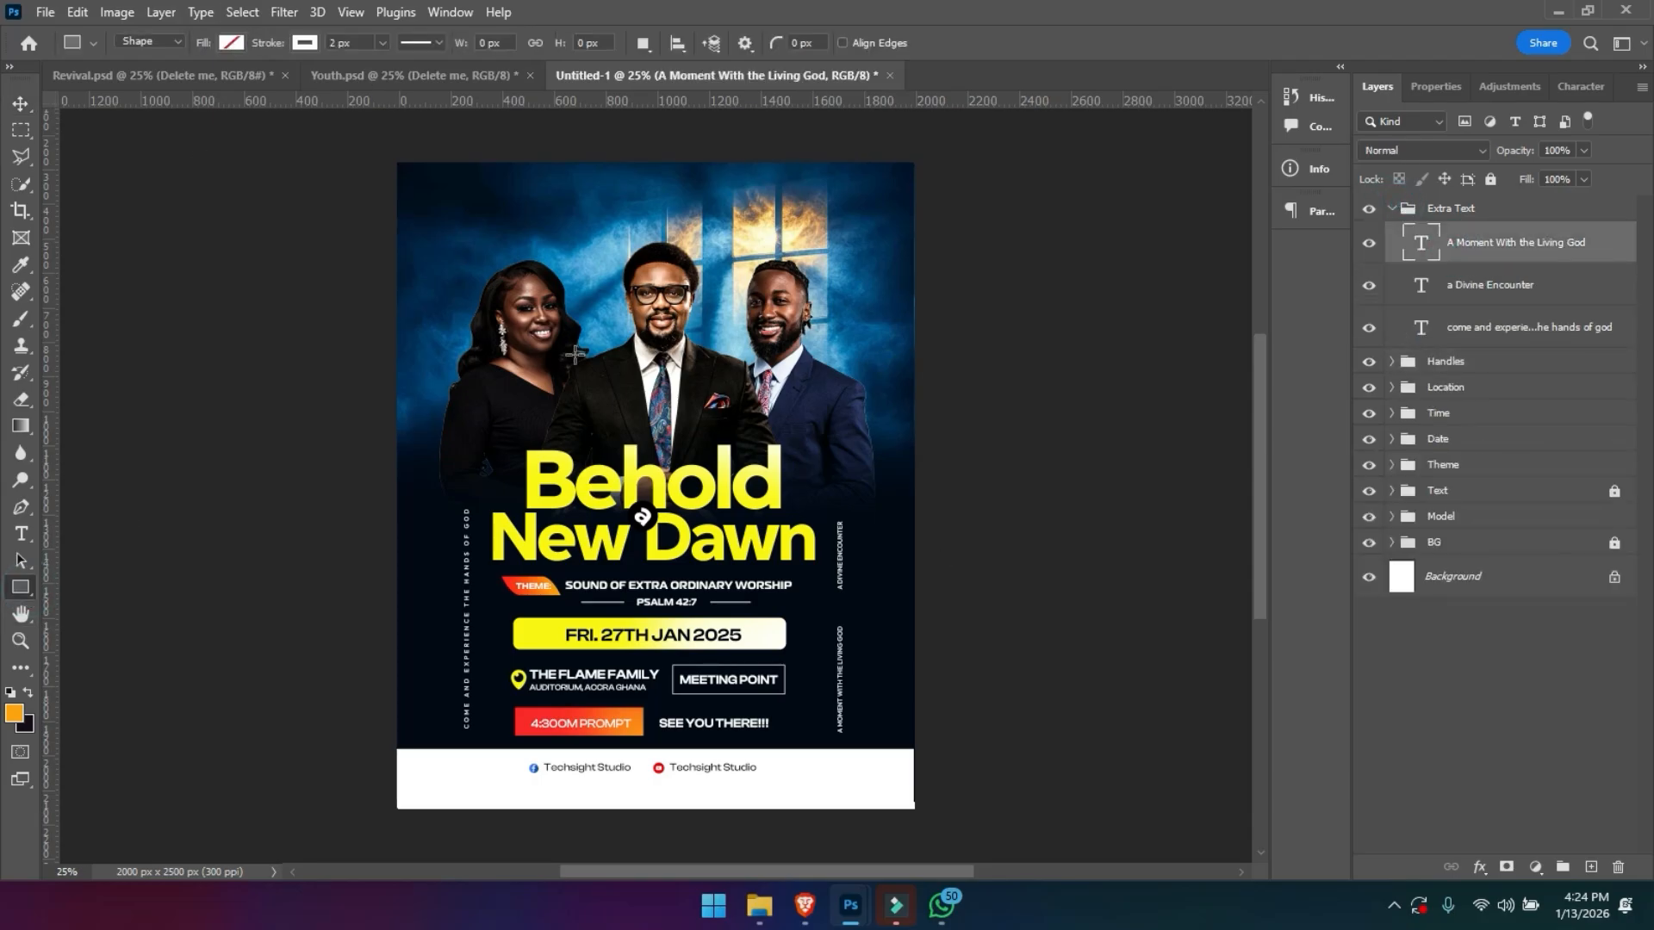
pyautogui.moveTo(833, 517); pyautogui.dragTo(847, 596)
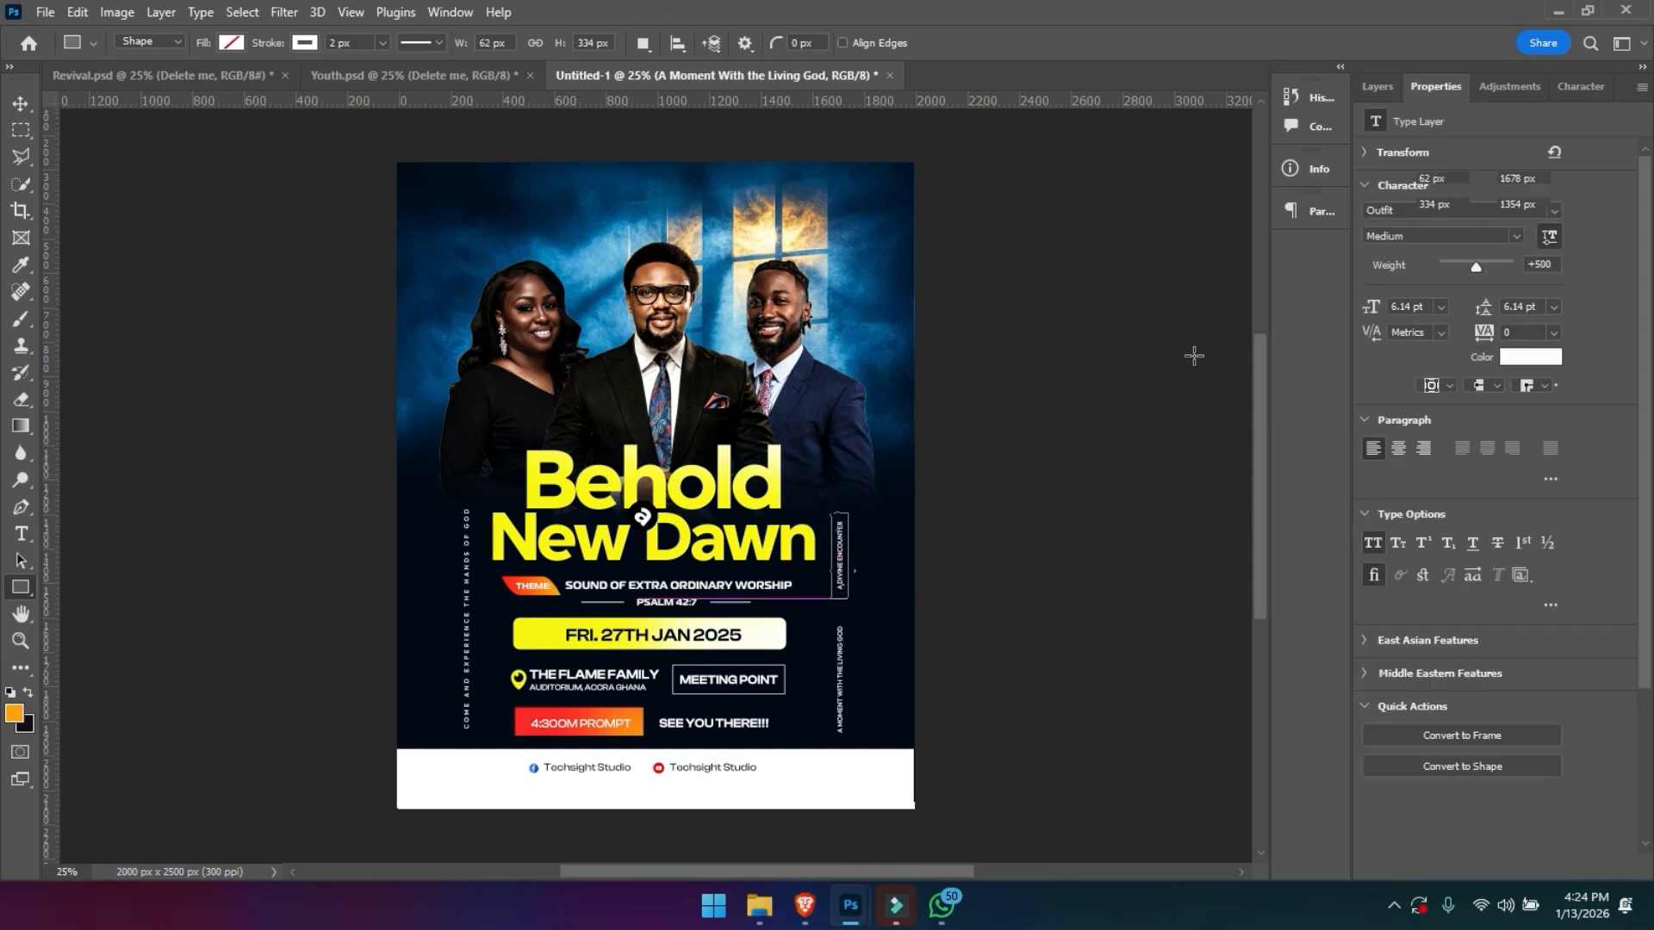
pyautogui.moveTo(1400, 416); pyautogui.dragTo(1621, 442)
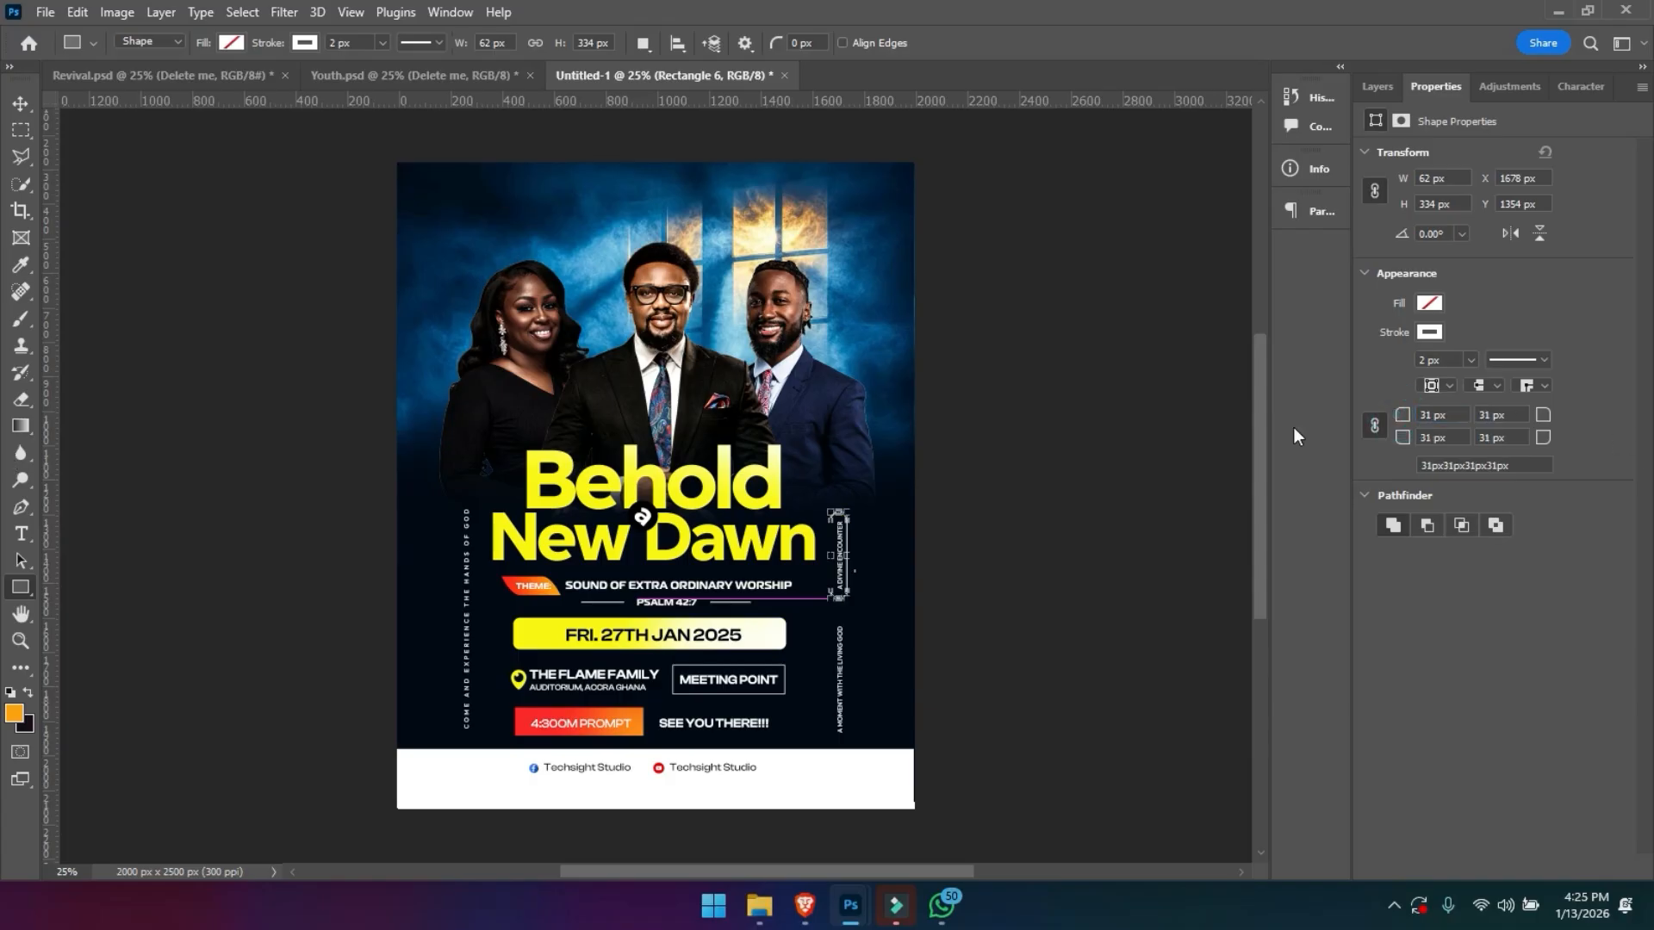
pyautogui.click(19, 101)
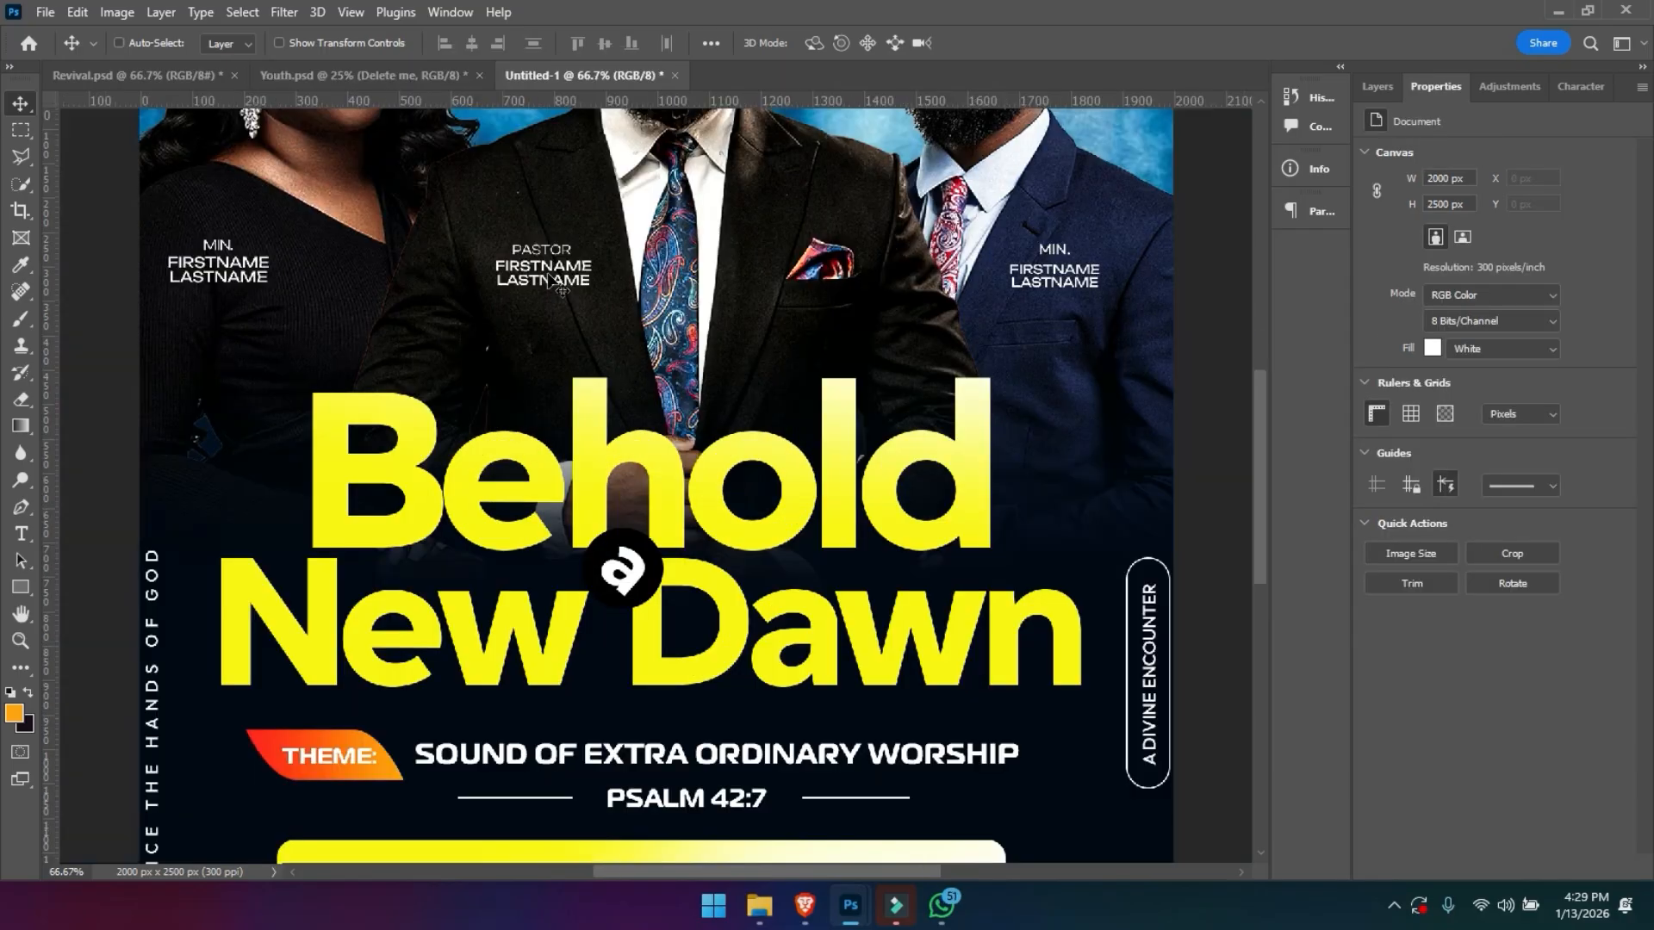
# - Examine the speaker name labels on the three models and the type settings of the Min. label
pyautogui.scroll(-2, 551, 282)
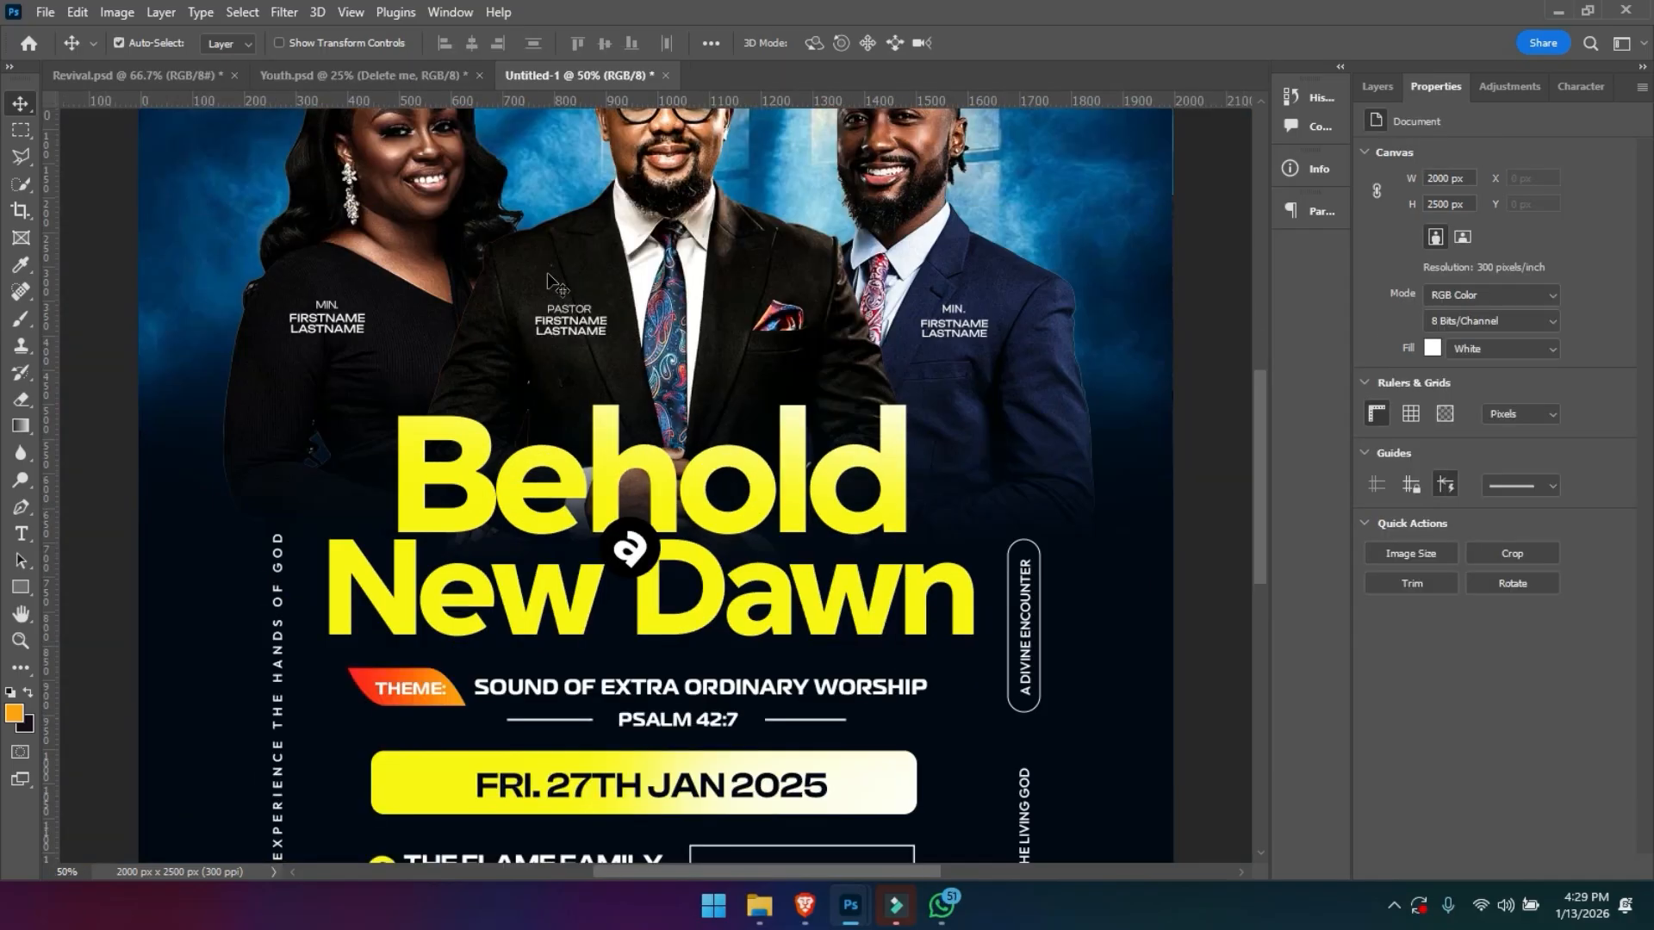
pyautogui.moveTo(547, 273); pyautogui.dragTo(699, 379)
pyautogui.hotkey('ctrl', '+')
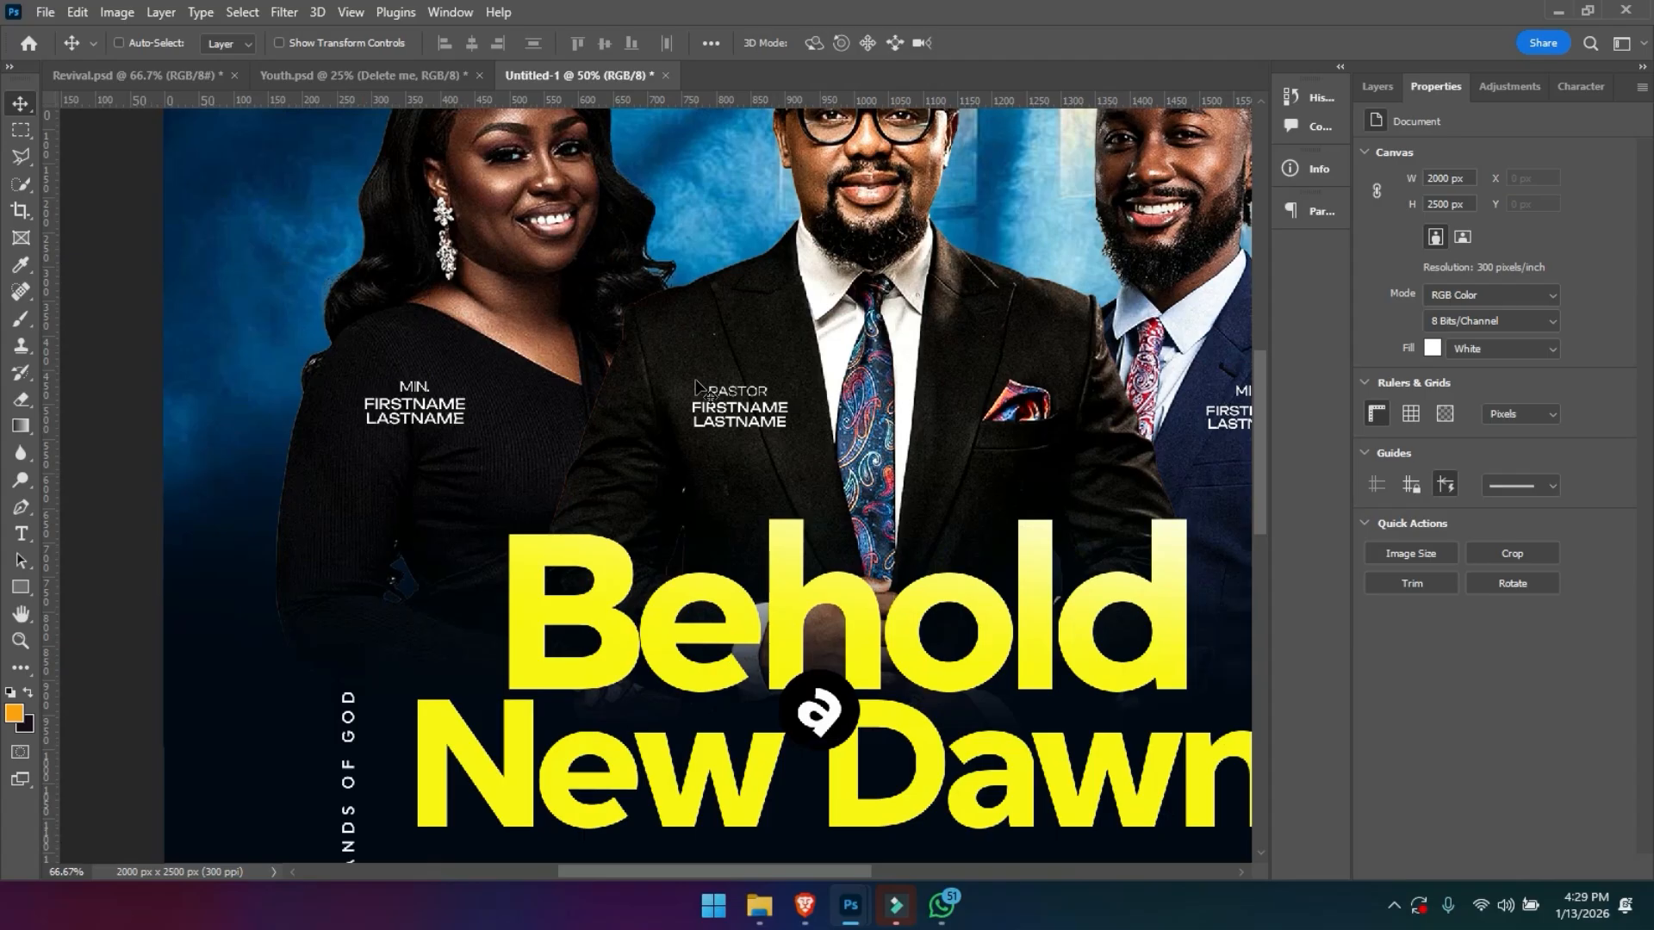
pyautogui.hotkey('ctrl', '+')
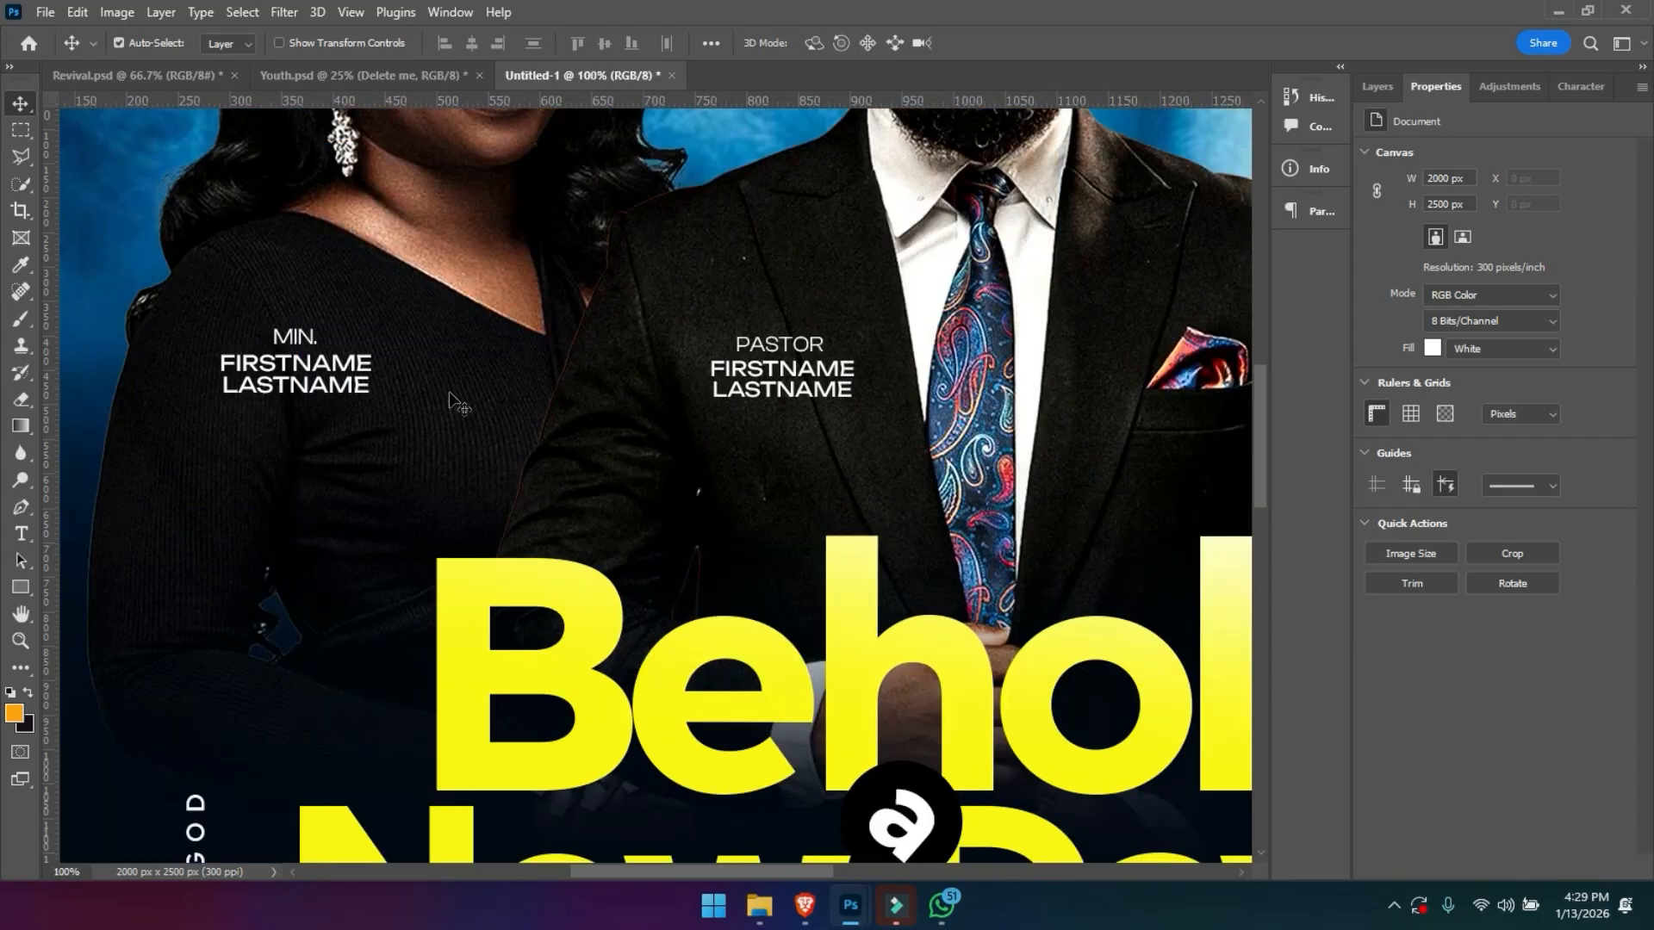
pyautogui.click(361, 392)
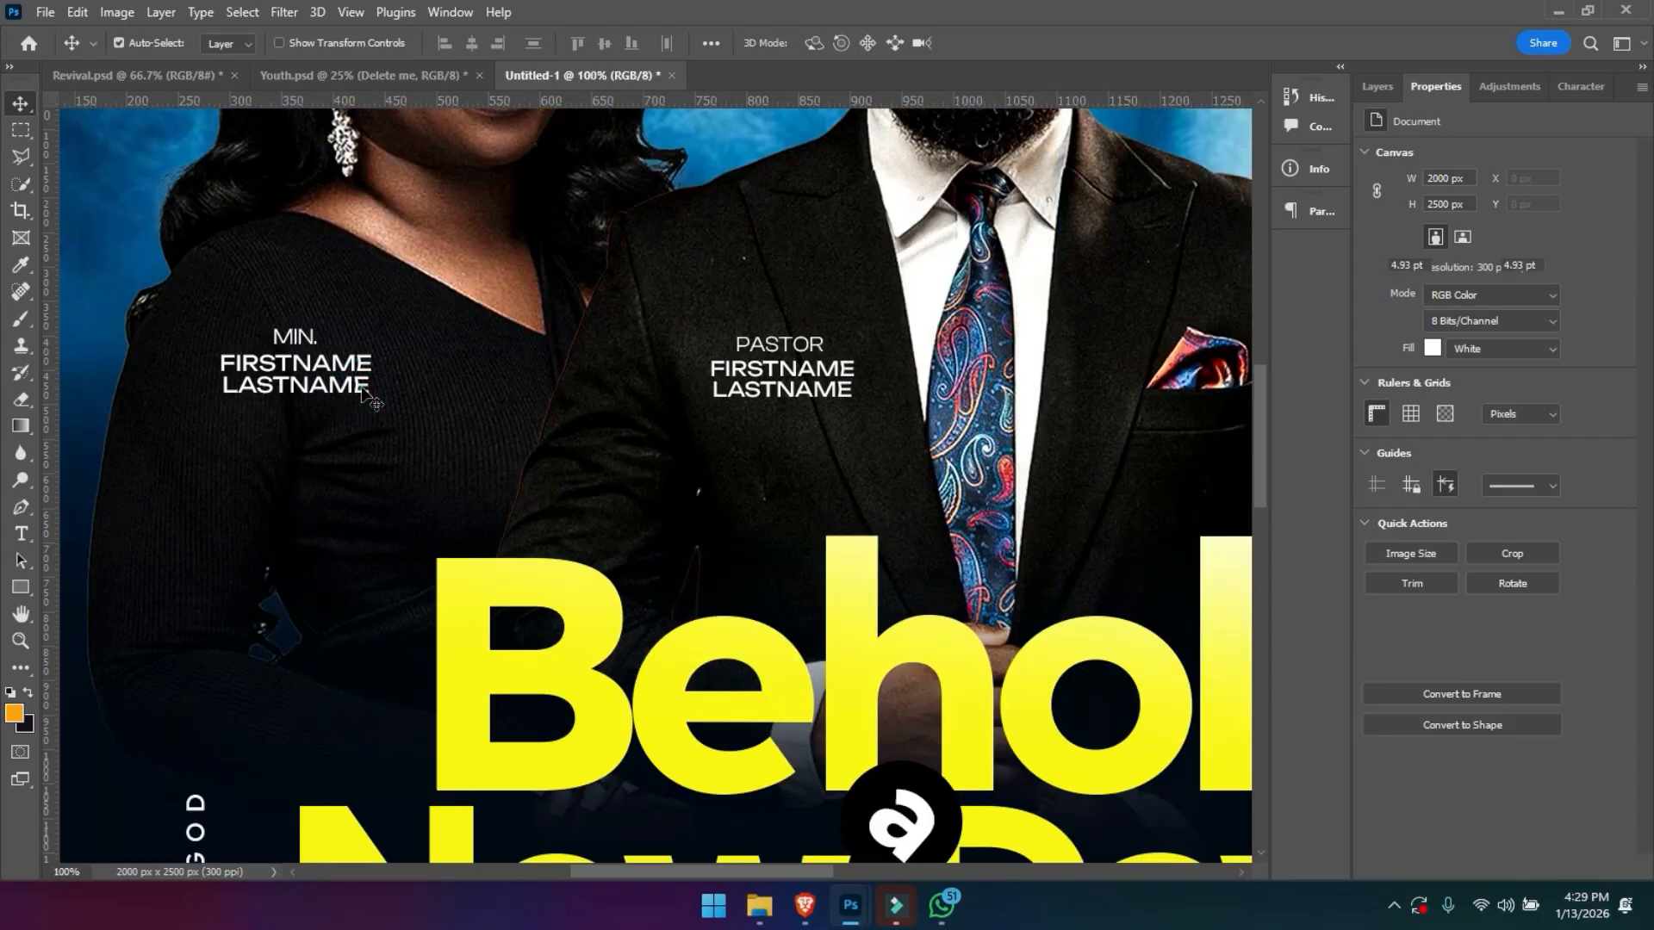
pyautogui.doubleClick(295, 340)
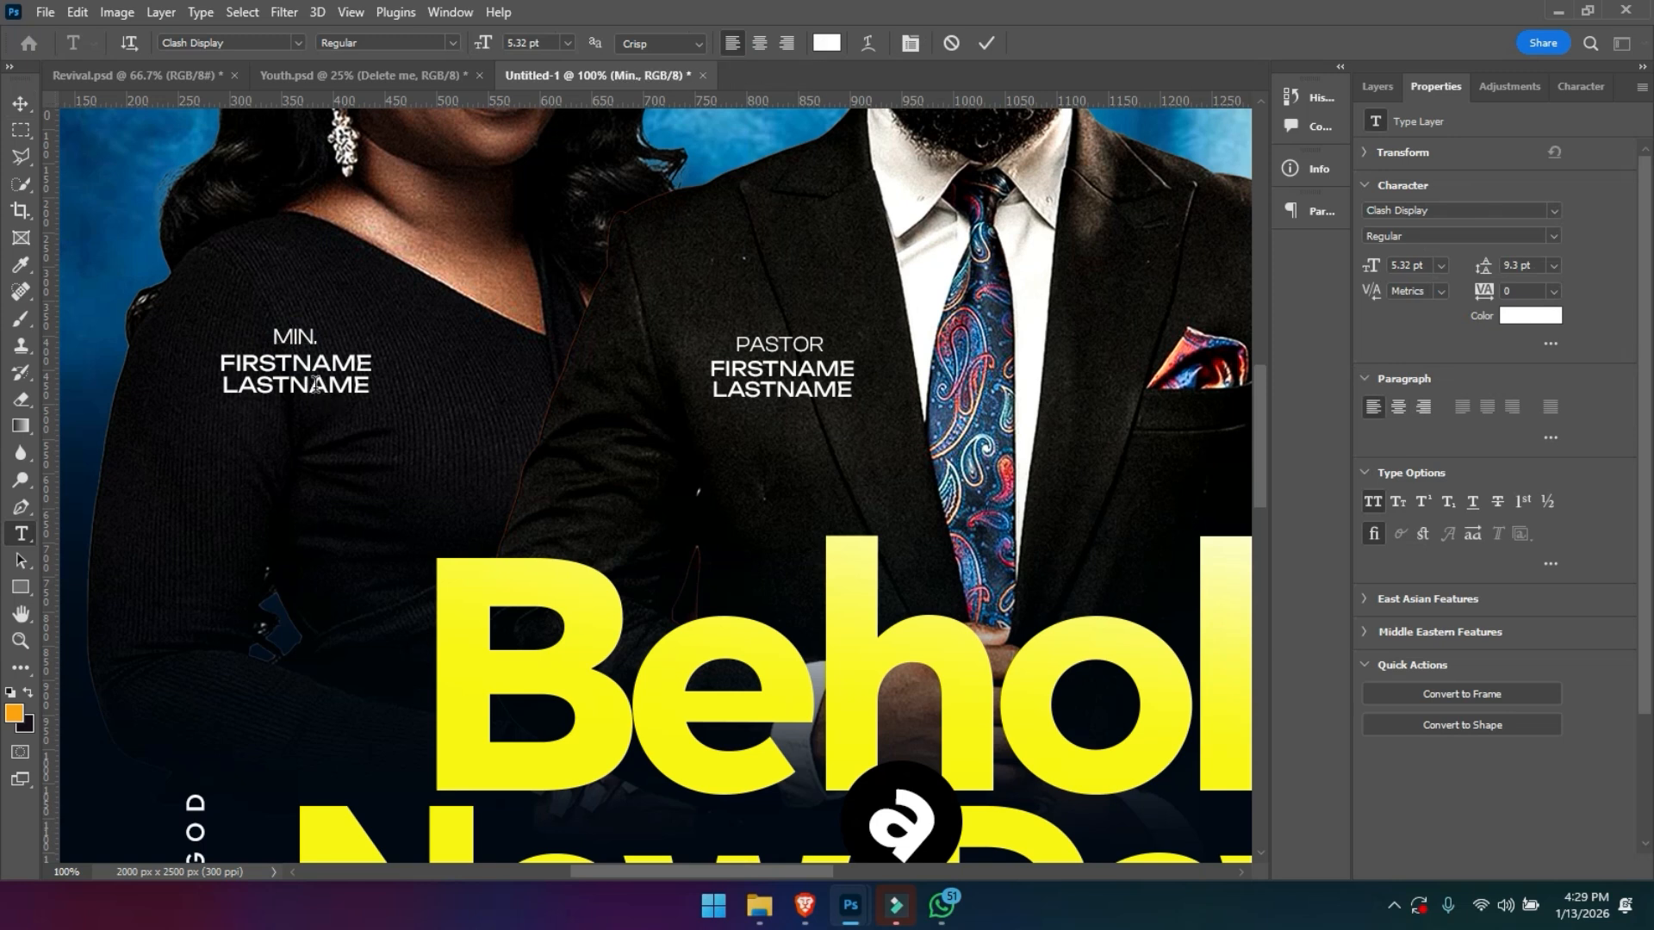
pyautogui.press('Escape')
pyautogui.click(21, 103)
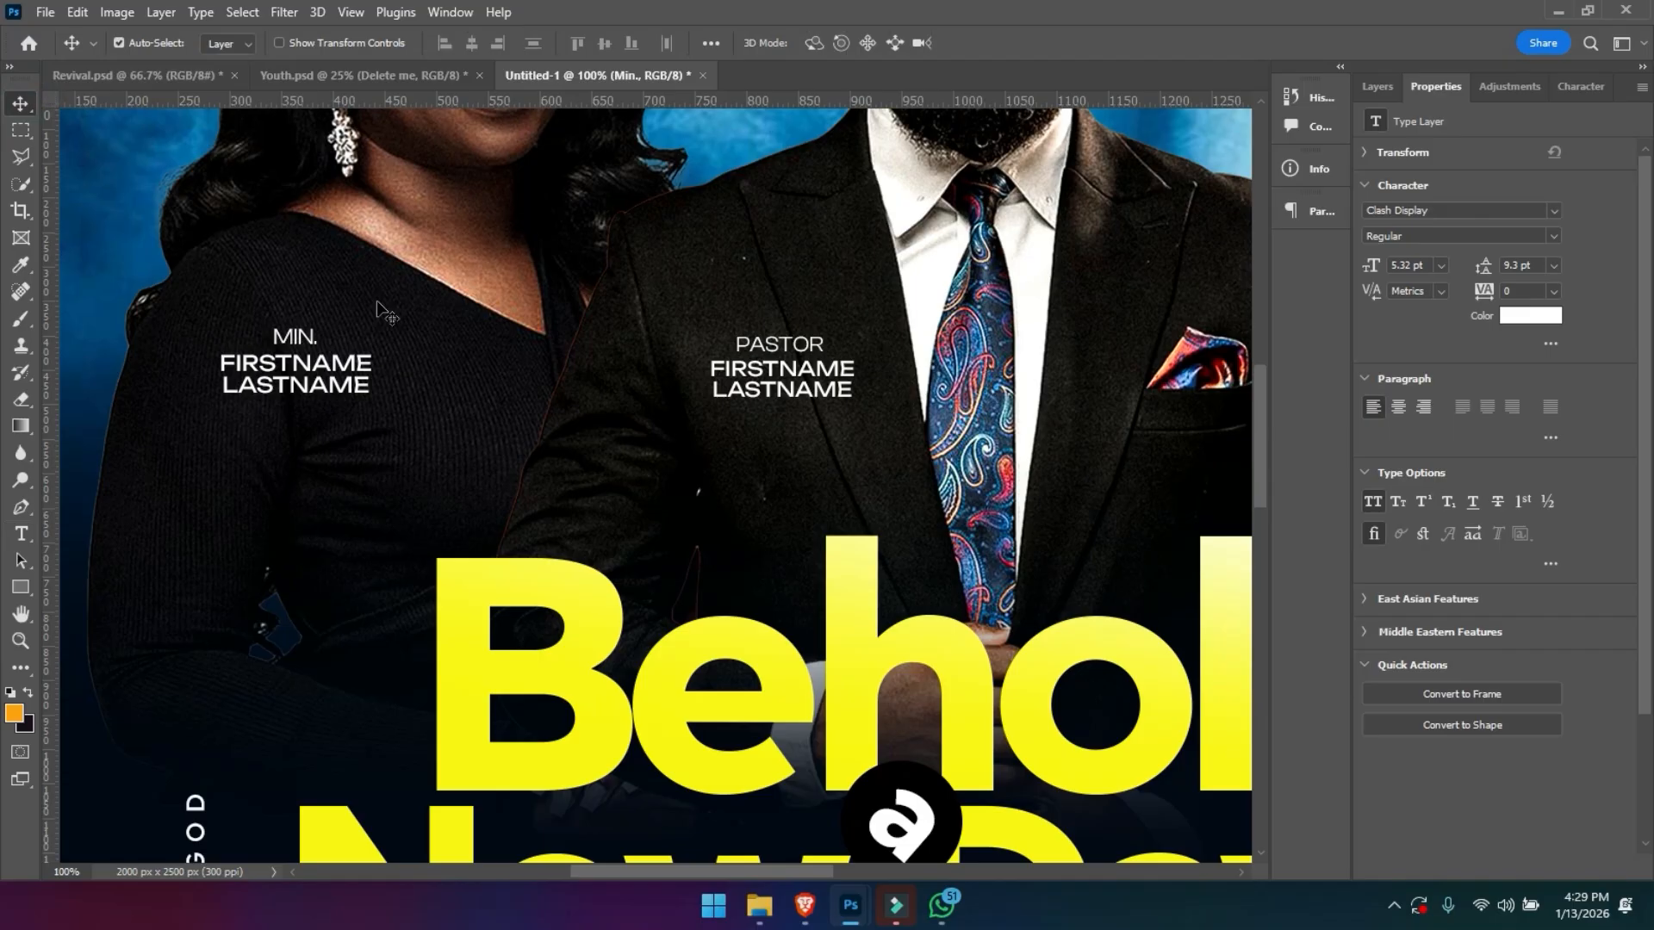
pyautogui.hotkey('ctrl', '-')
pyautogui.hotkey('ctrl', '-')
pyautogui.hotkey('ctrl', '-')
pyautogui.hotkey('ctrl', '-')
pyautogui.hotkey('ctrl', '-')
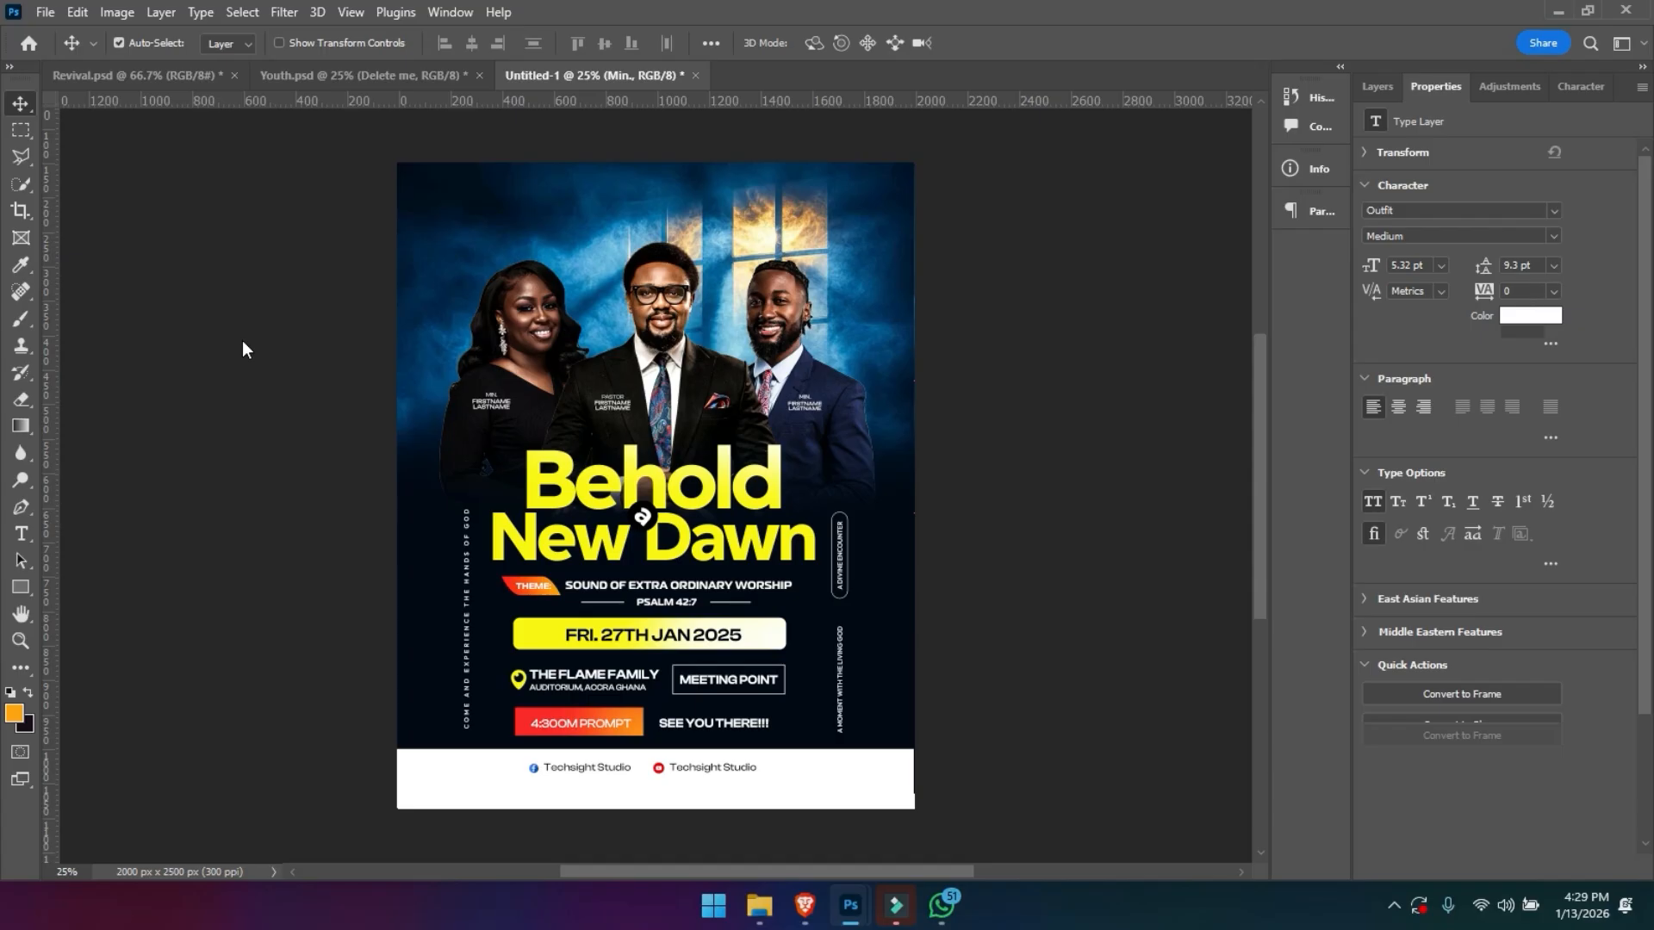
# - Group the speaker name label layers and name the group Names
pyautogui.click(1383, 87)
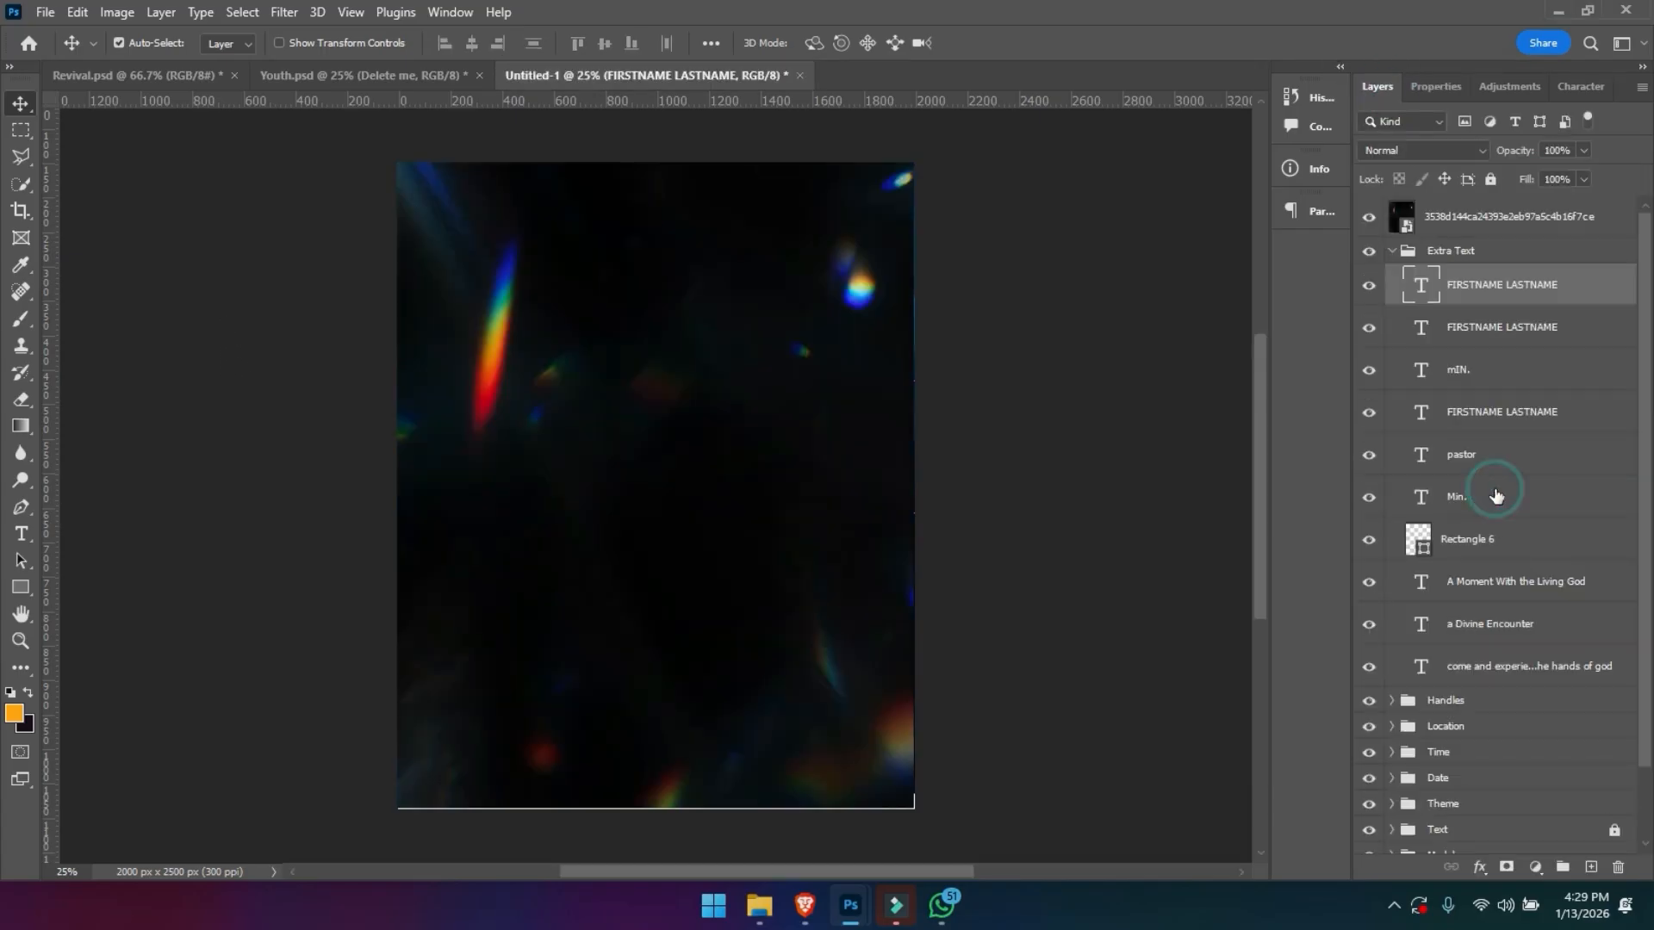
pyautogui.keyDown('shift'); pyautogui.click(1495, 495); pyautogui.keyUp('shift')
pyautogui.hotkey('ctrl', 'g')
pyautogui.moveTo(1460, 274); pyautogui.dragTo(1452, 250)
pyautogui.doubleClick(1451, 255)
pyautogui.write('Names')
pyautogui.press('Return')
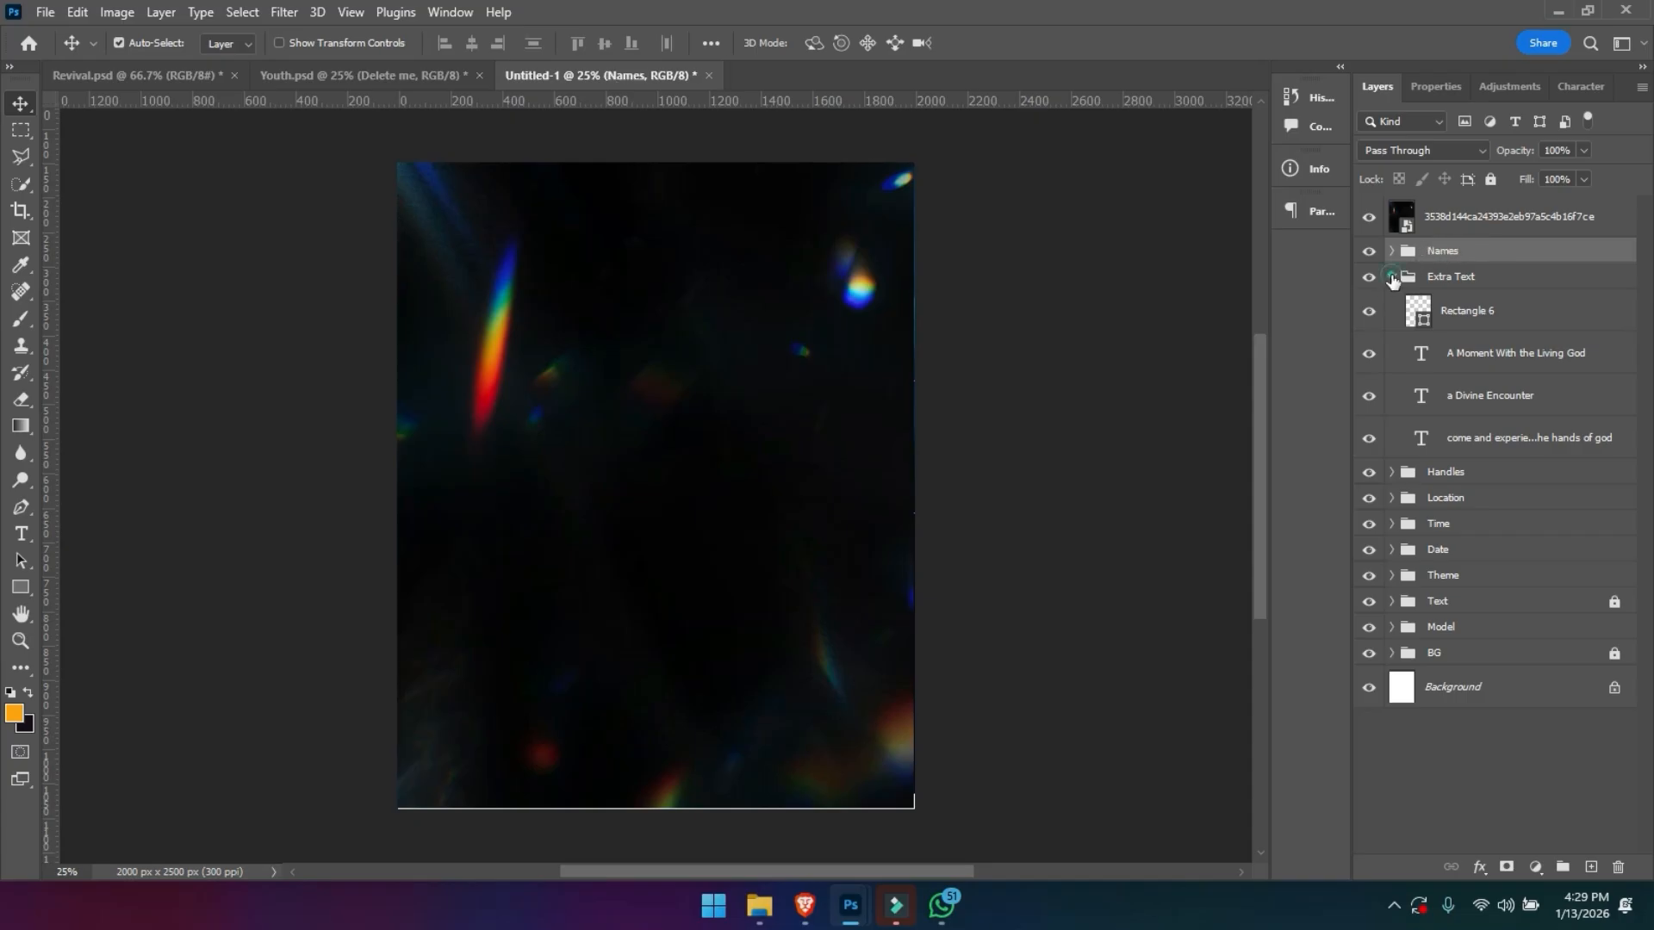
# - Shift the light-flare overlay image slightly to the left and set its blend mode to Screen
pyautogui.click(1391, 277)
pyautogui.click(1437, 210)
pyautogui.moveTo(806, 439)
pyautogui.mouseDown()
pyautogui.moveTo(805, 502)
pyautogui.moveTo(803, 439)
pyautogui.mouseUp()
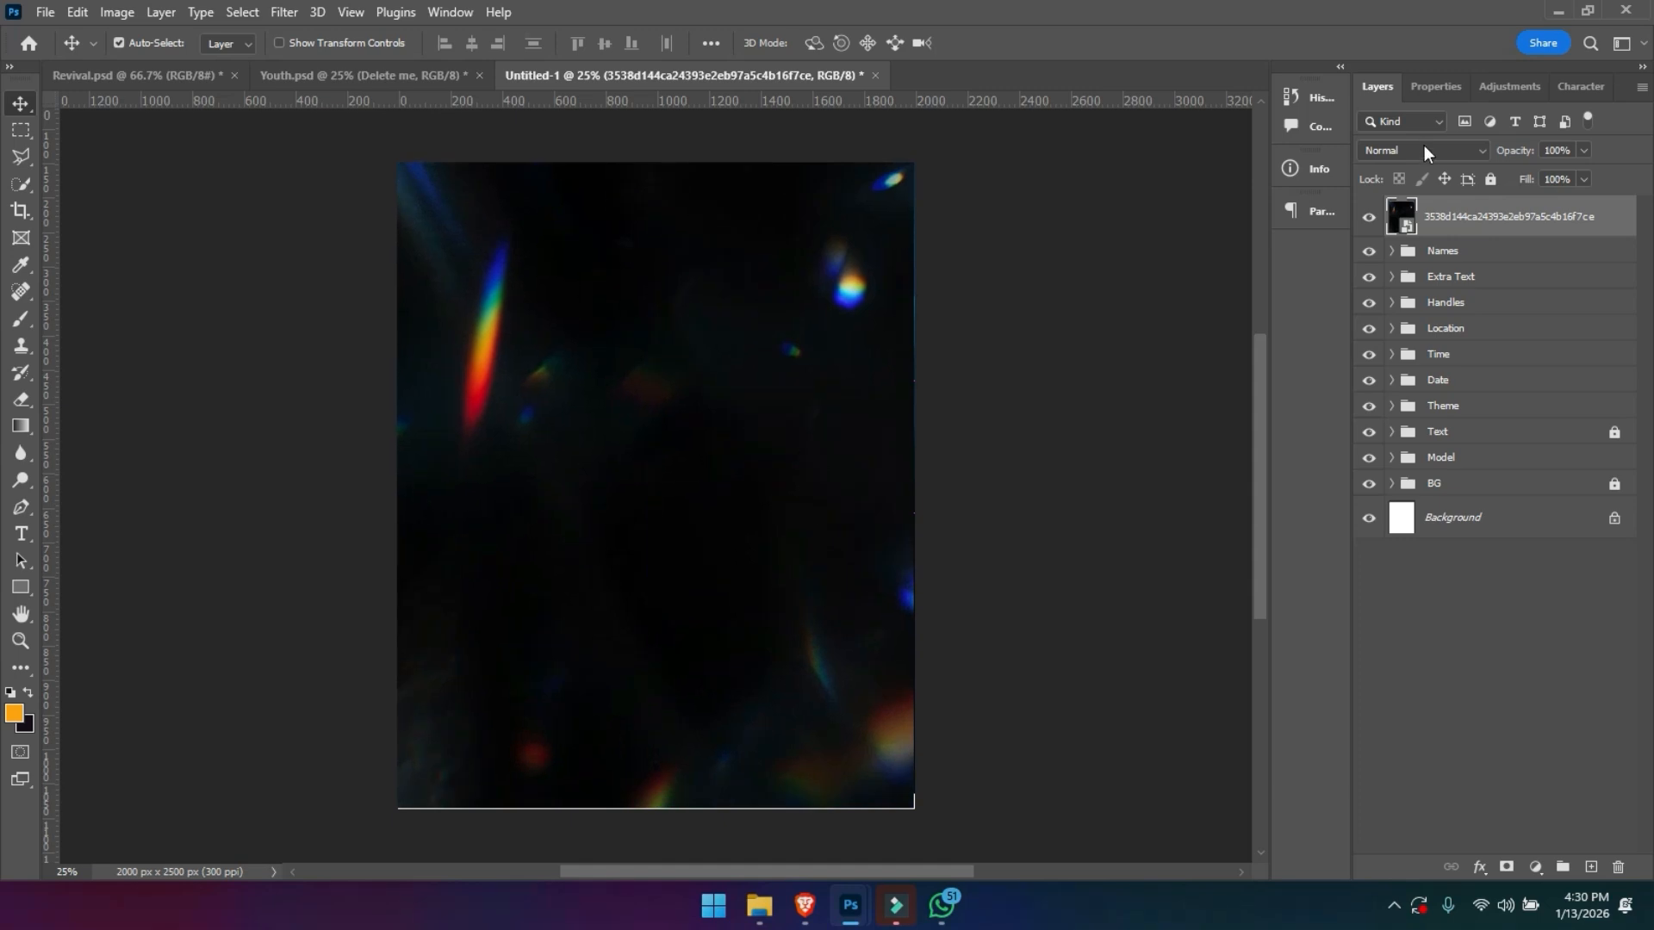
pyautogui.click(1425, 153)
pyautogui.click(1386, 315)
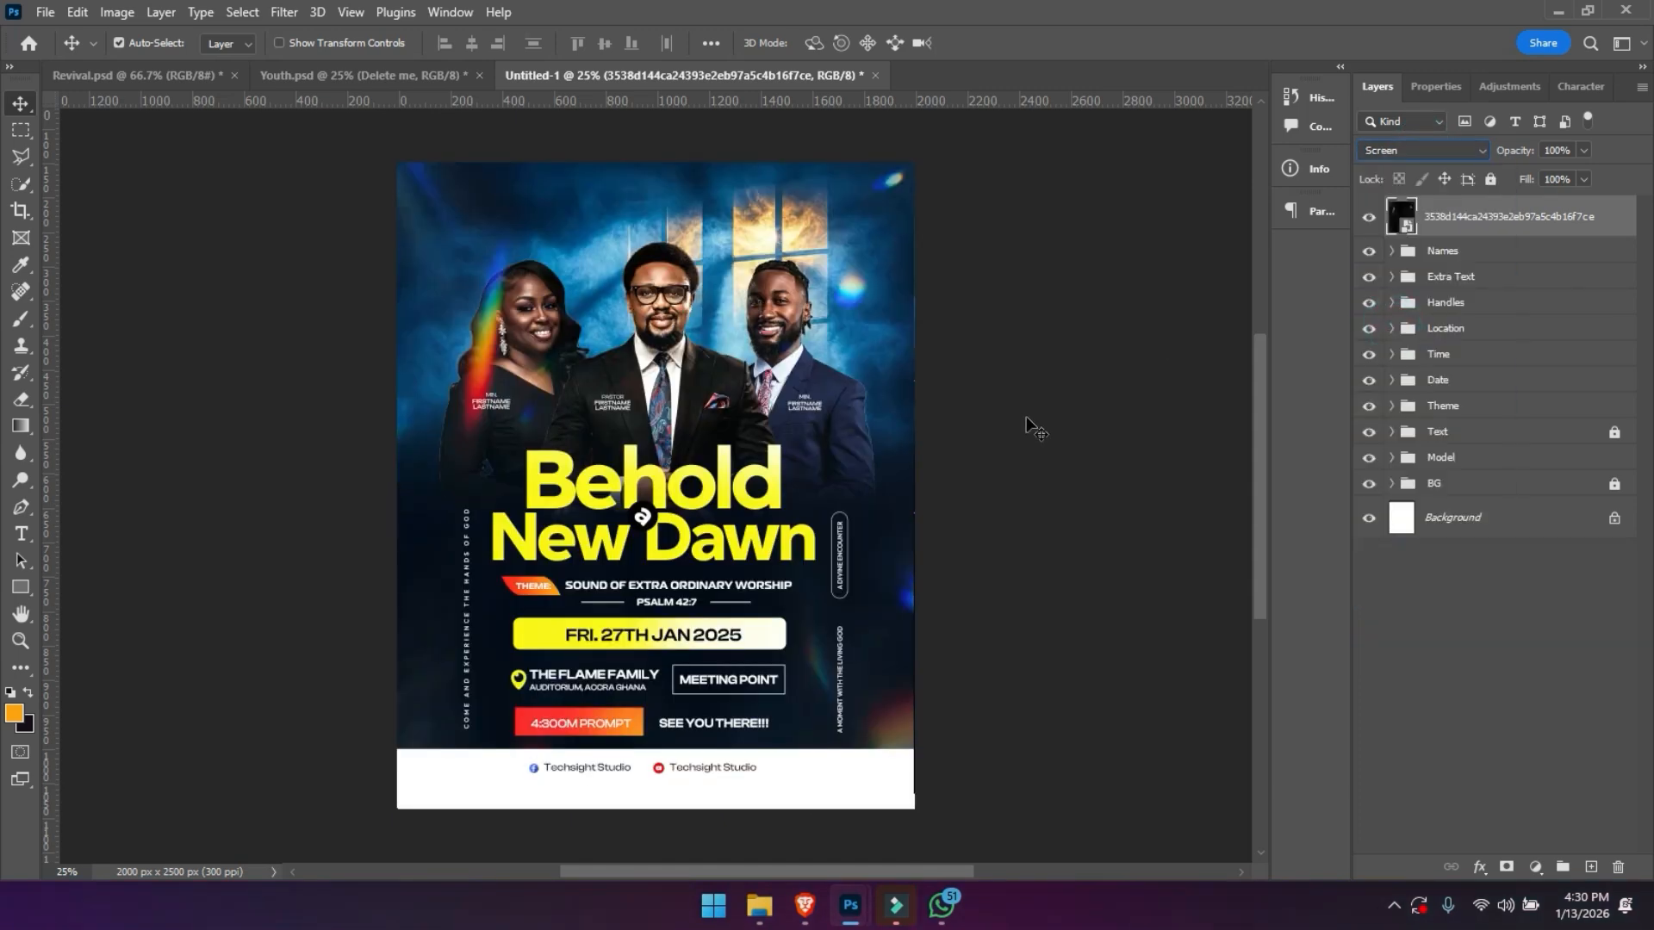
pyautogui.moveTo(510, 361); pyautogui.dragTo(710, 356)
pyautogui.hotkey('ctrl', 'z')
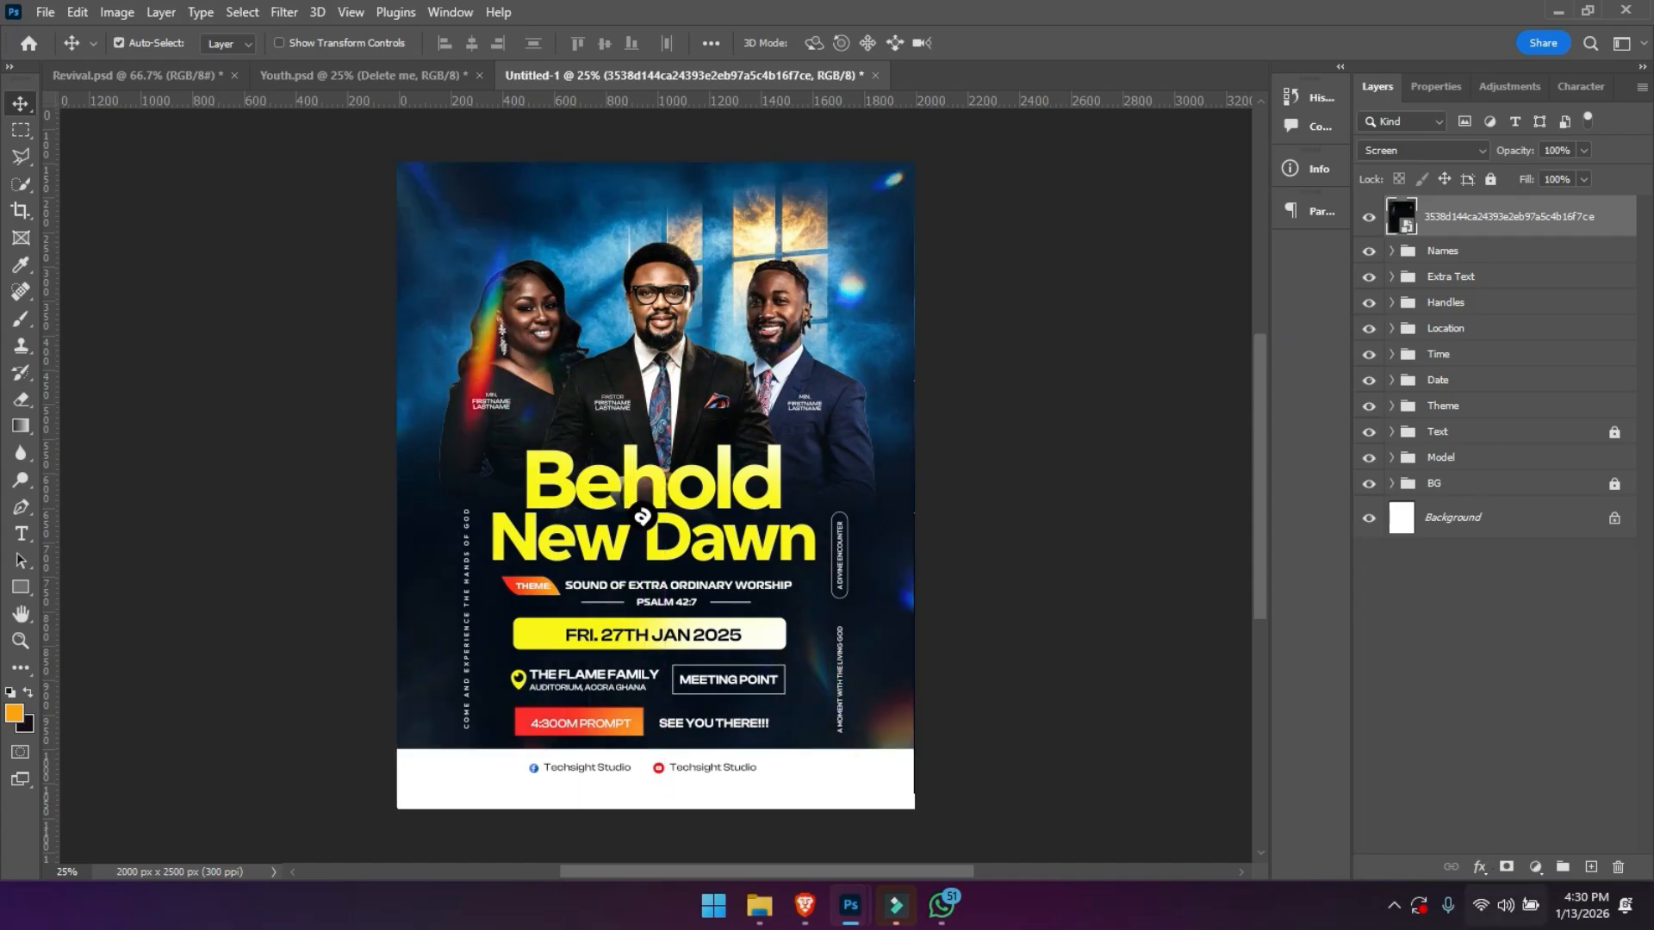
# - Add a layer mask to the flare overlay and brush black over the flares on the woman, beside the right-hand man and in the upper-right corner
pyautogui.click(1505, 863)
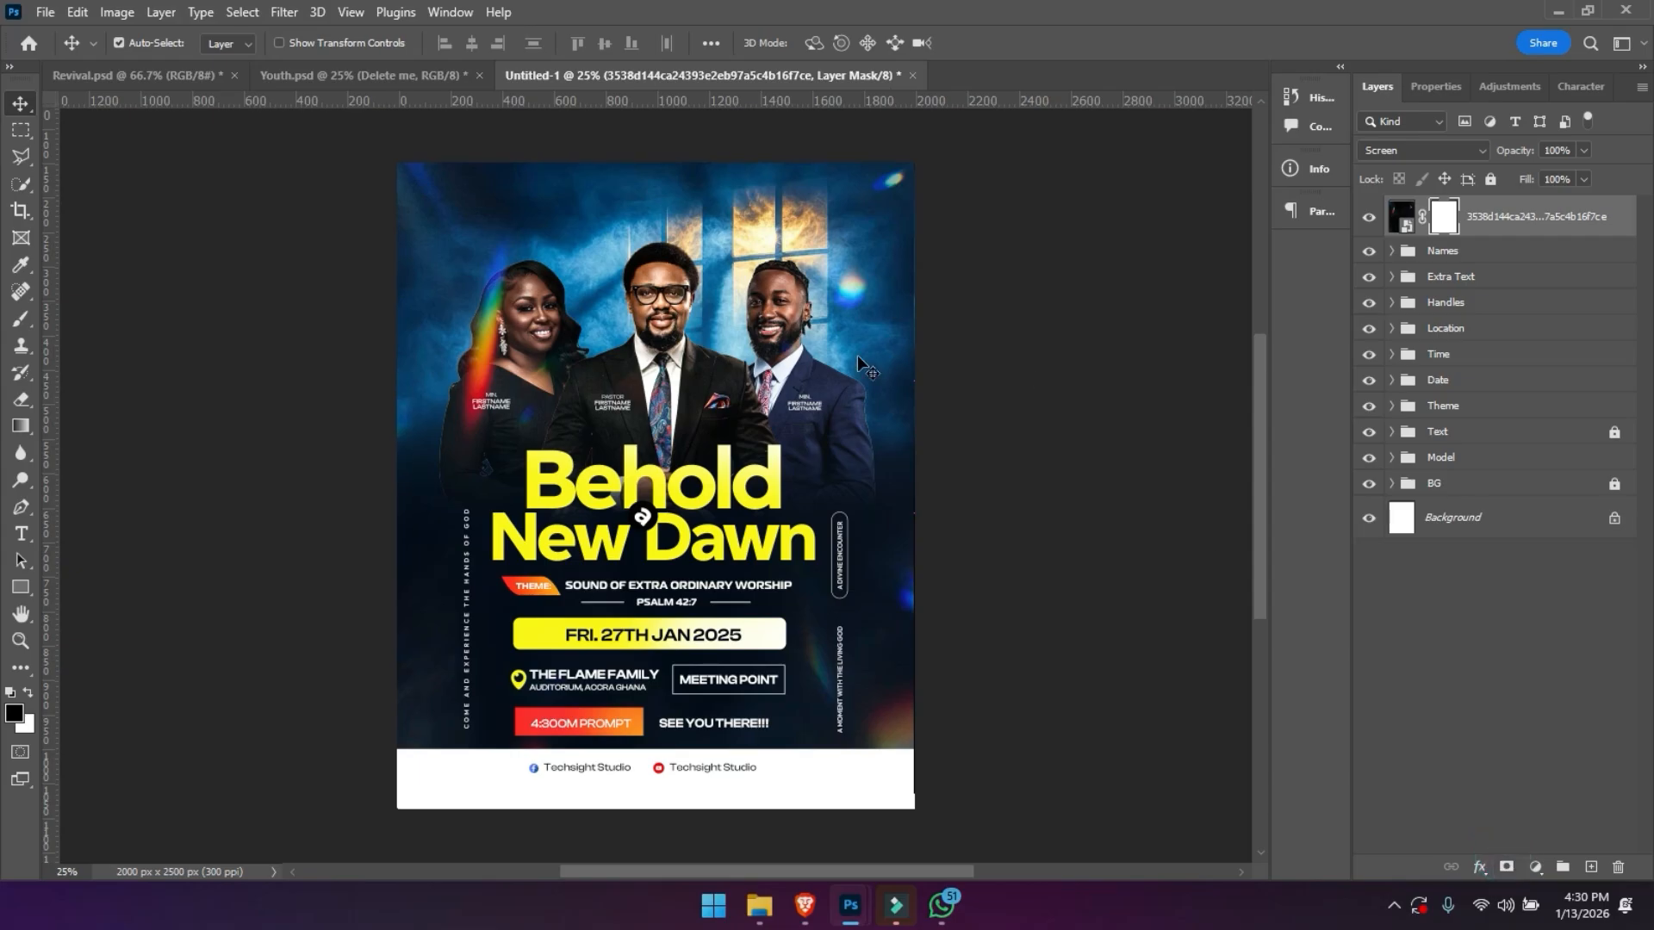
pyautogui.press('b')
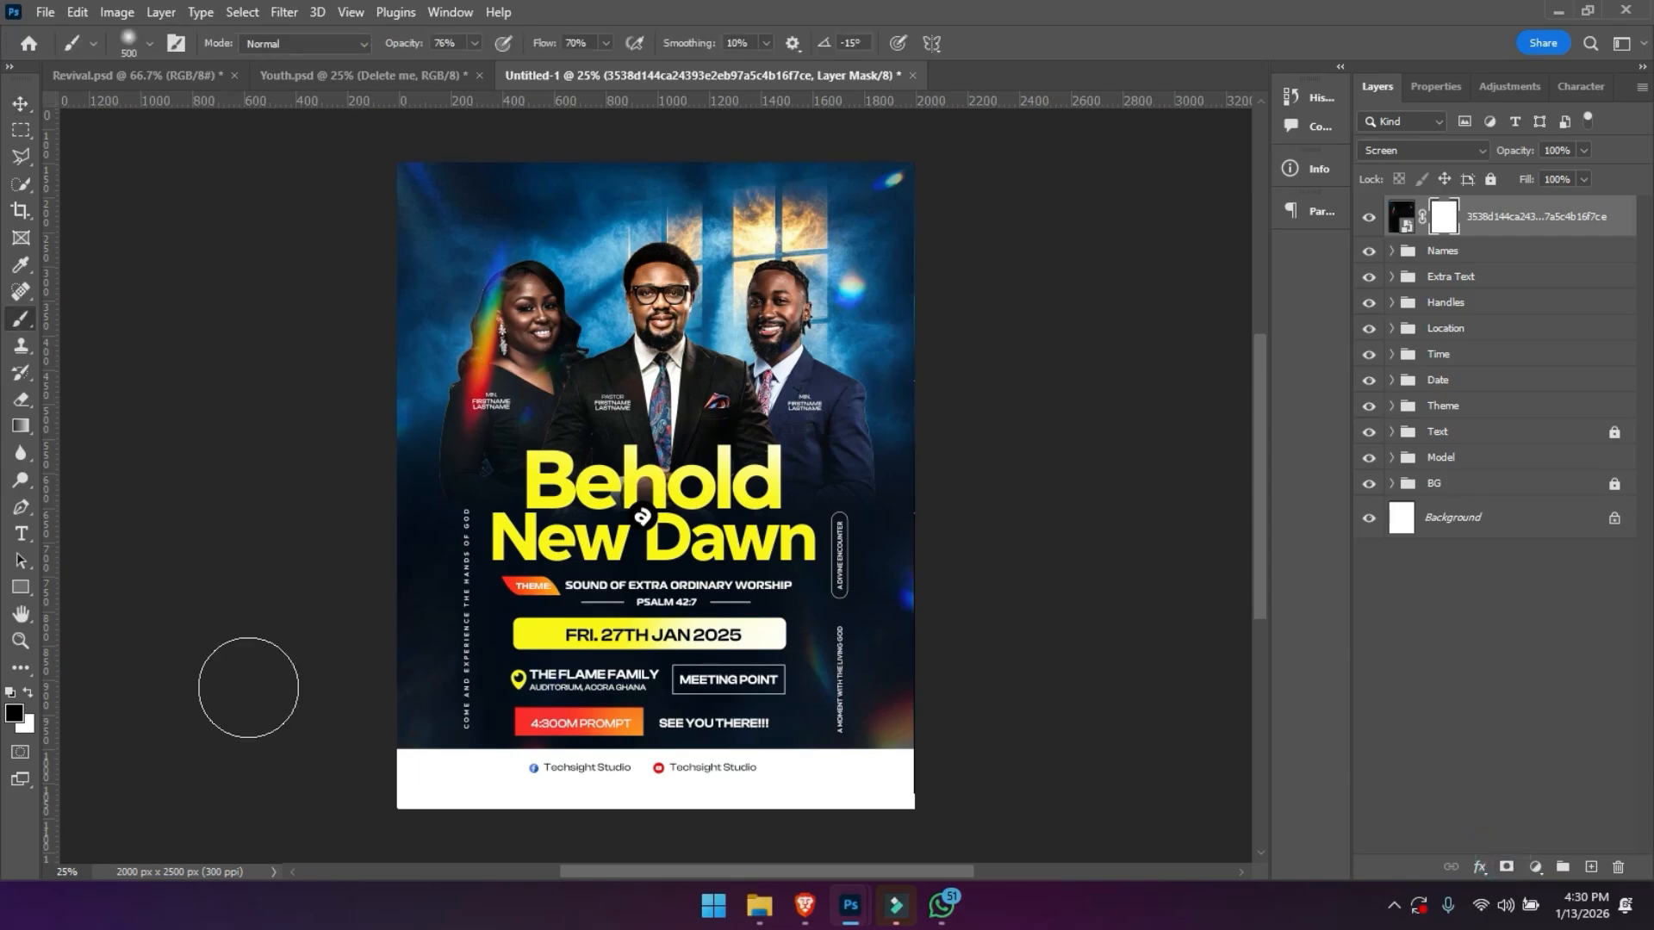
pyautogui.moveTo(496, 331)
pyautogui.mouseDown()
pyautogui.moveTo(491, 370)
pyautogui.moveTo(496, 297)
pyautogui.moveTo(483, 341)
pyautogui.mouseUp()
pyautogui.click(526, 230)
pyautogui.moveTo(827, 324); pyautogui.dragTo(844, 321)
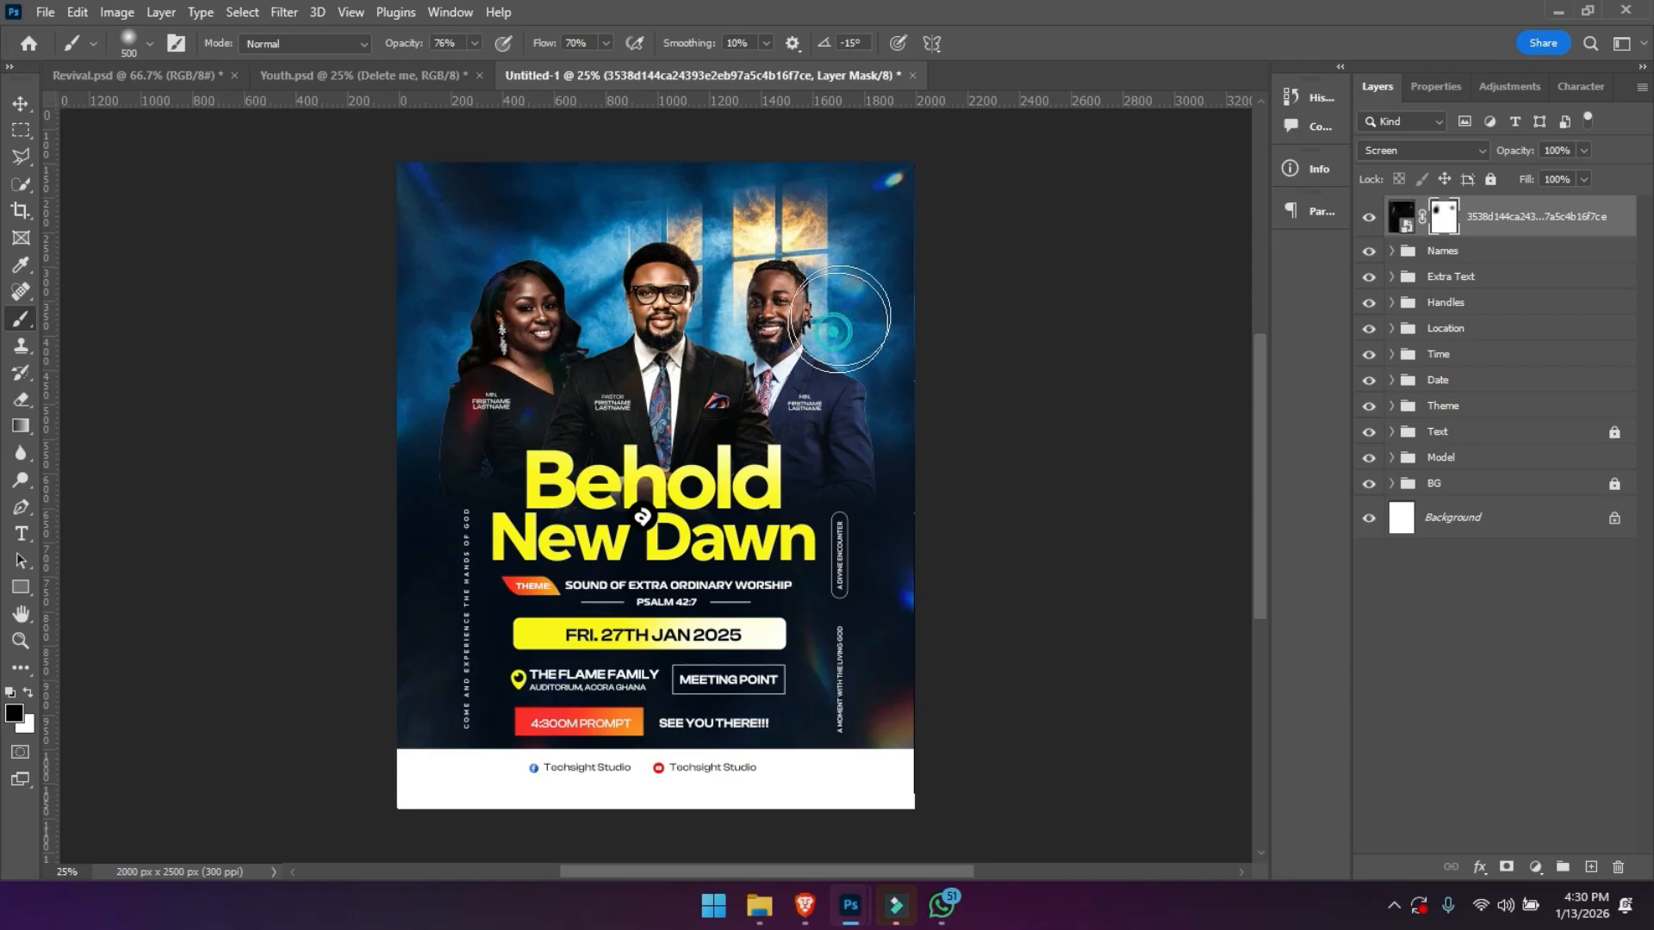
pyautogui.click(875, 177)
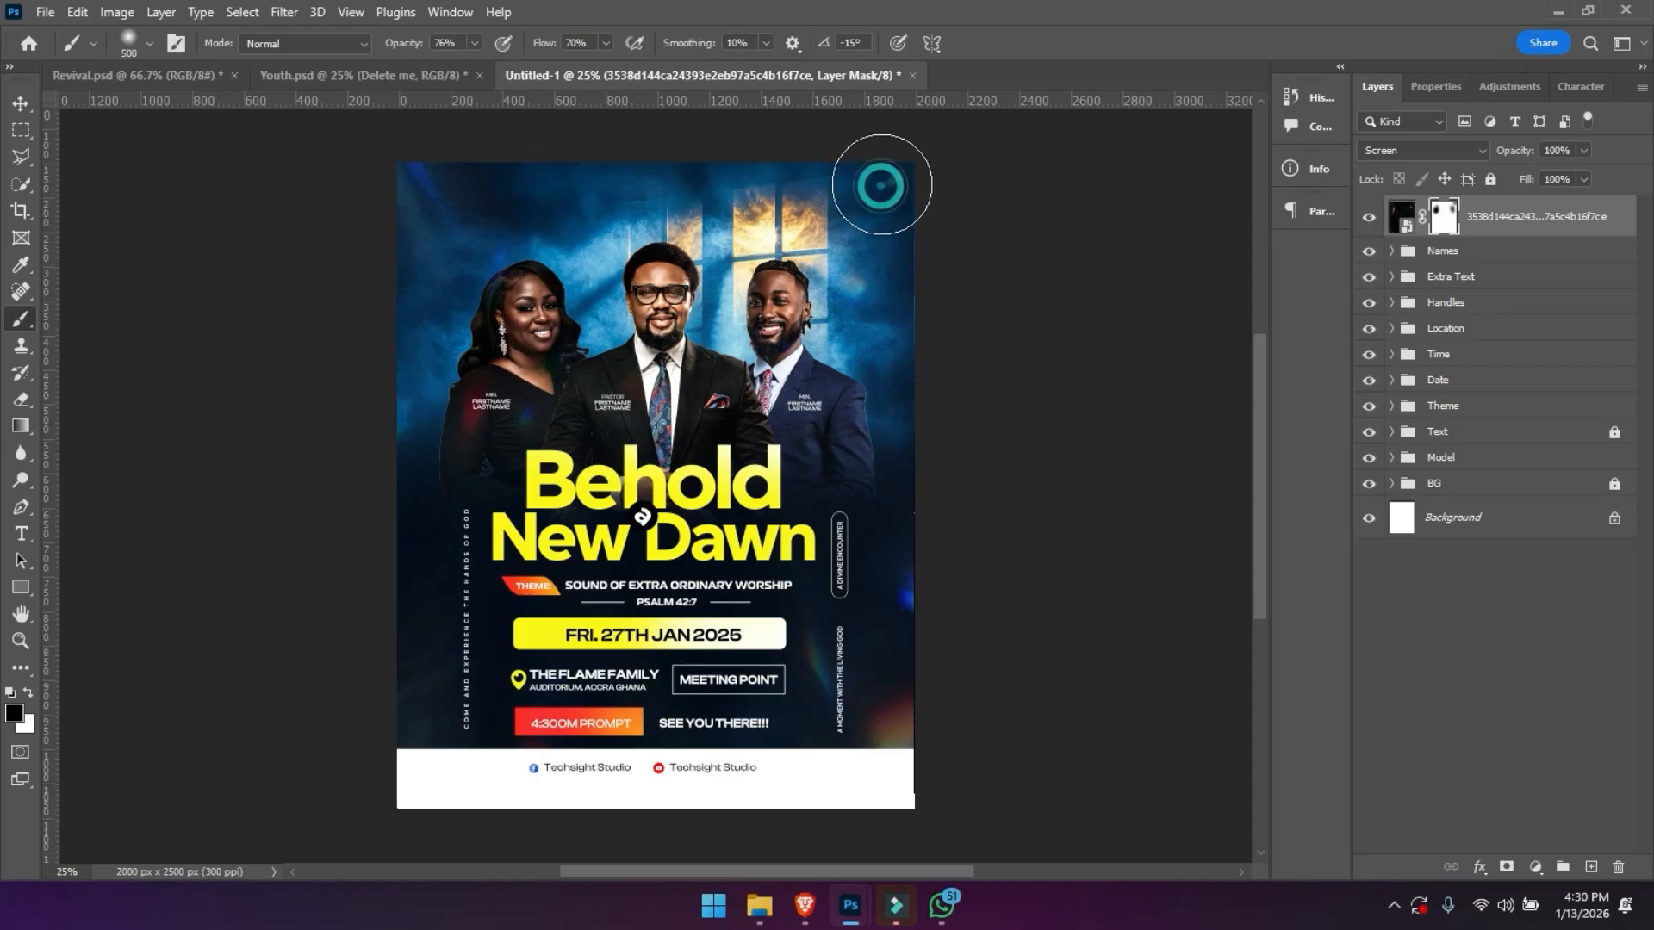
pyautogui.click(415, 617)
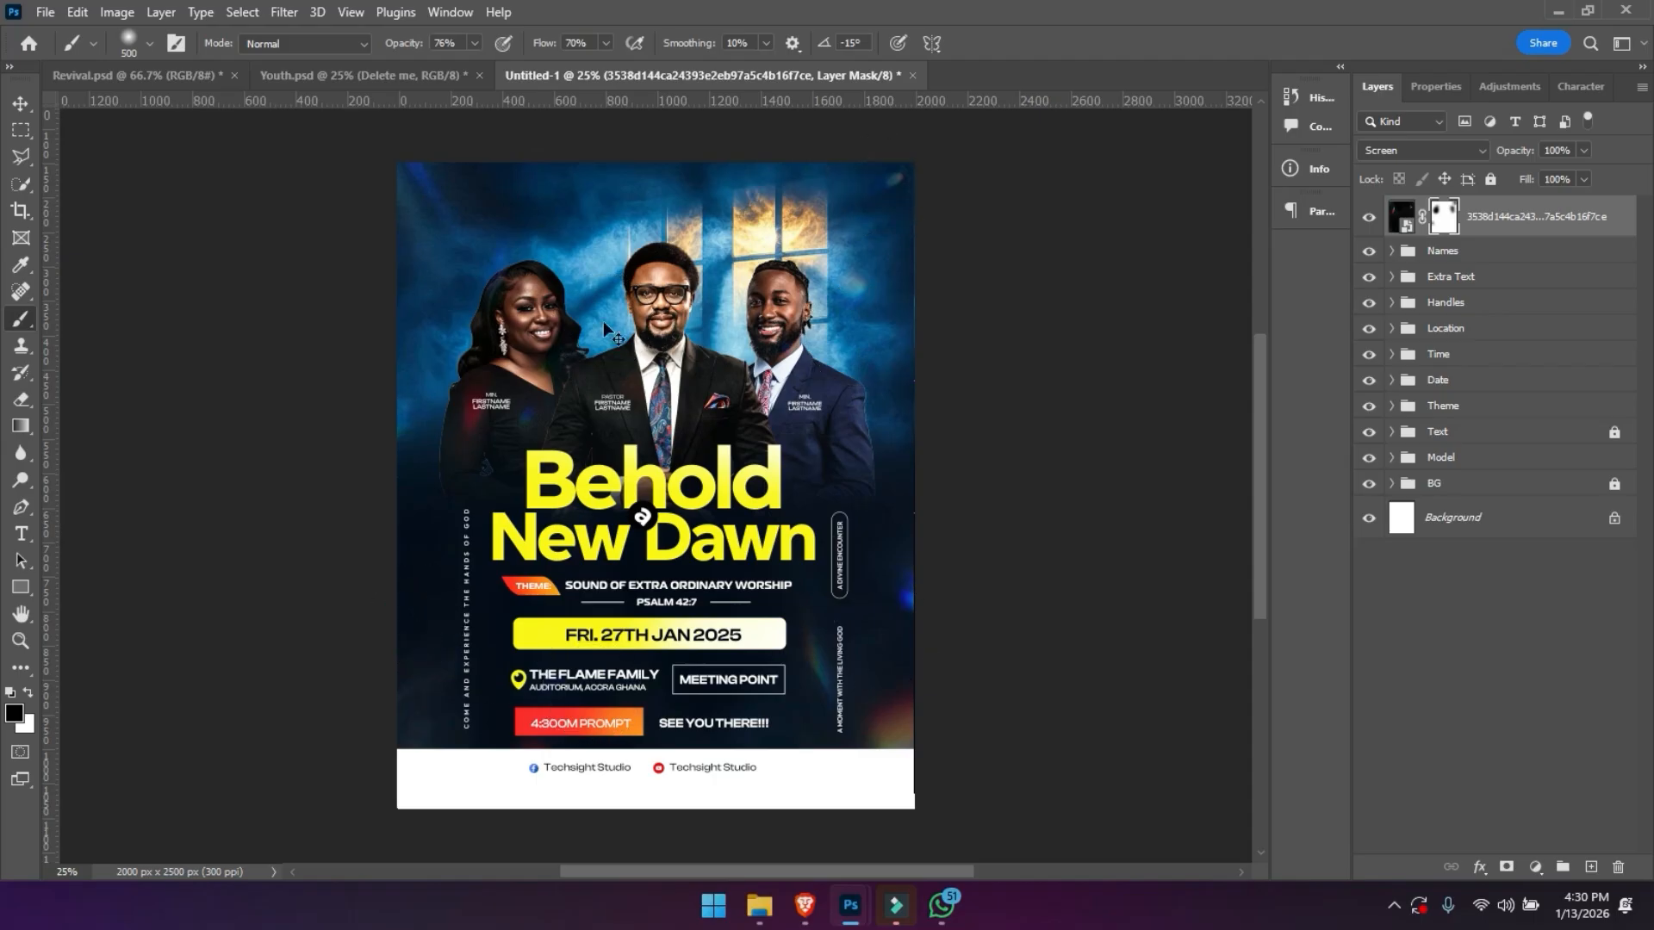
pyautogui.hotkey('ctrl', '+')
pyautogui.hotkey('ctrl', '-')
pyautogui.hotkey('ctrl', '+')
pyautogui.hotkey('ctrl', '+')
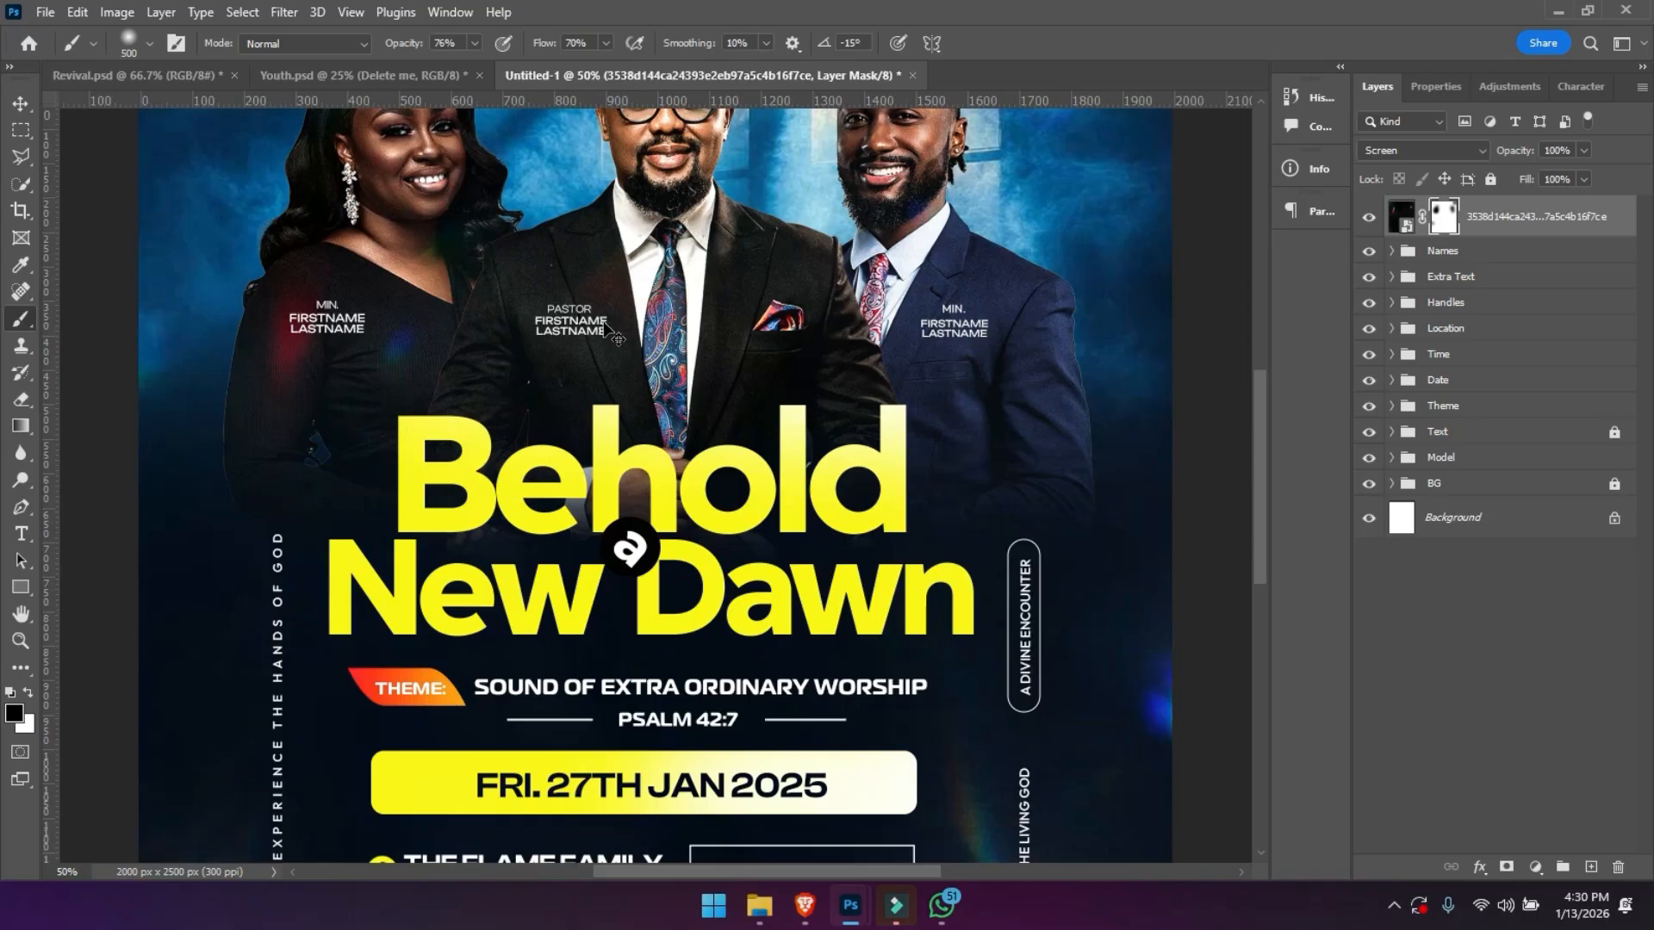
pyautogui.hotkey('ctrl', '-')
pyautogui.hotkey('ctrl', '-')
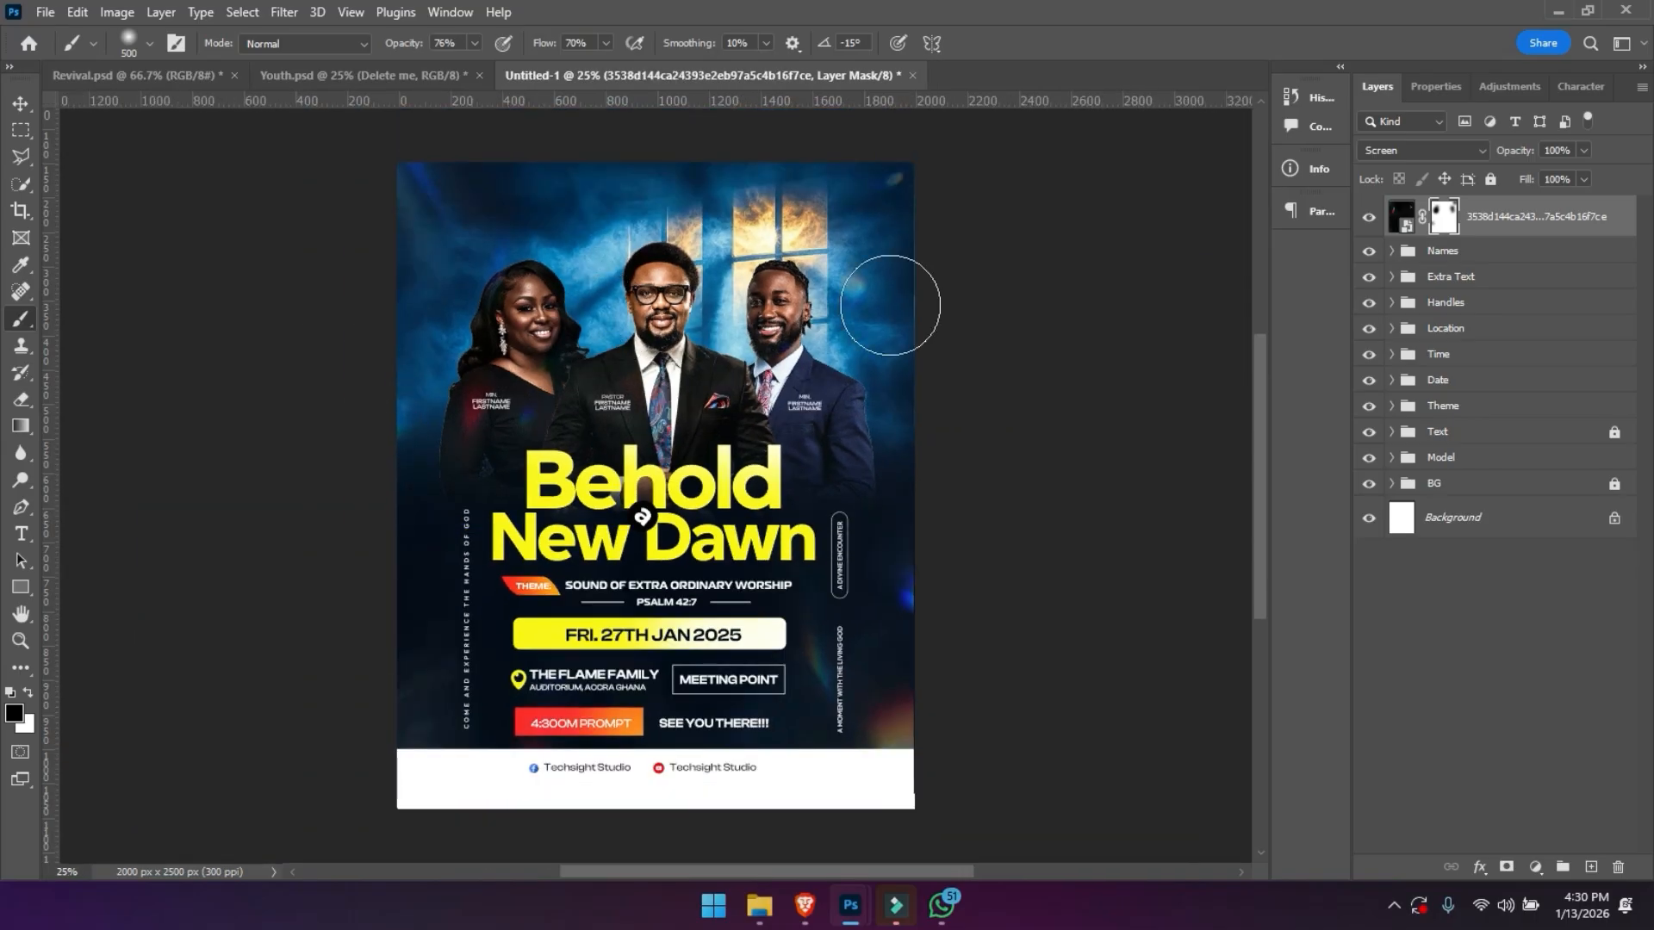
# - Brush black on the flare overlay's mask along the flyer's lower-left side and over the area around the meeting point text
pyautogui.moveTo(507, 521); pyautogui.dragTo(321, 822)
pyautogui.moveTo(506, 712); pyautogui.dragTo(373, 747)
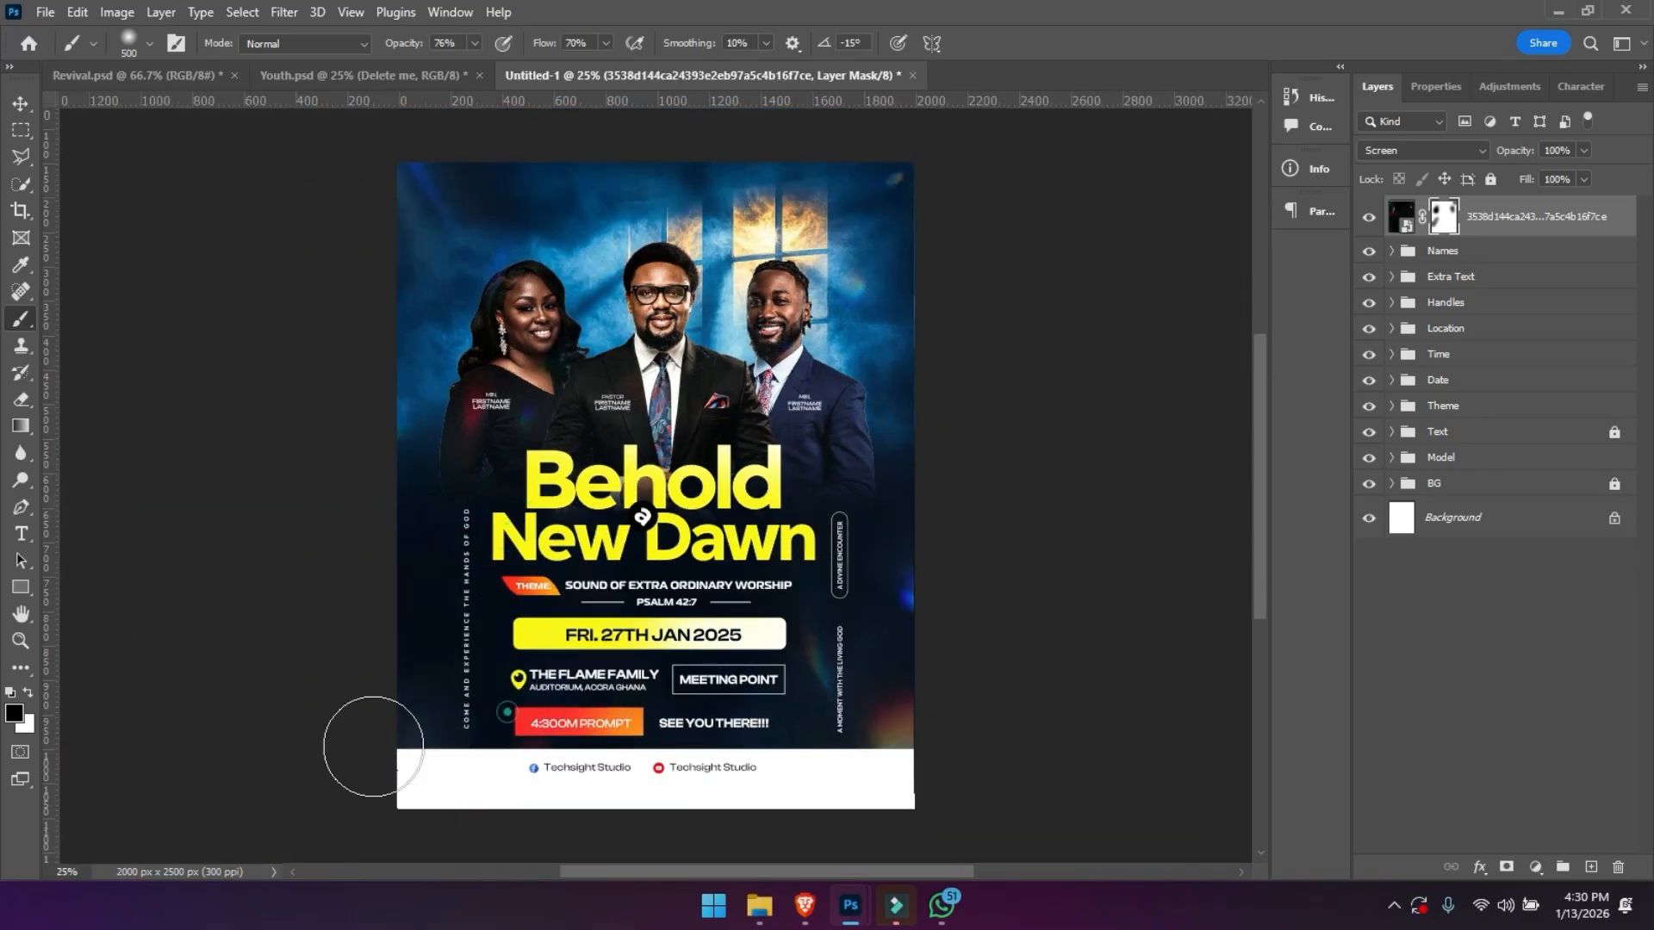
pyautogui.moveTo(814, 668); pyautogui.dragTo(827, 776)
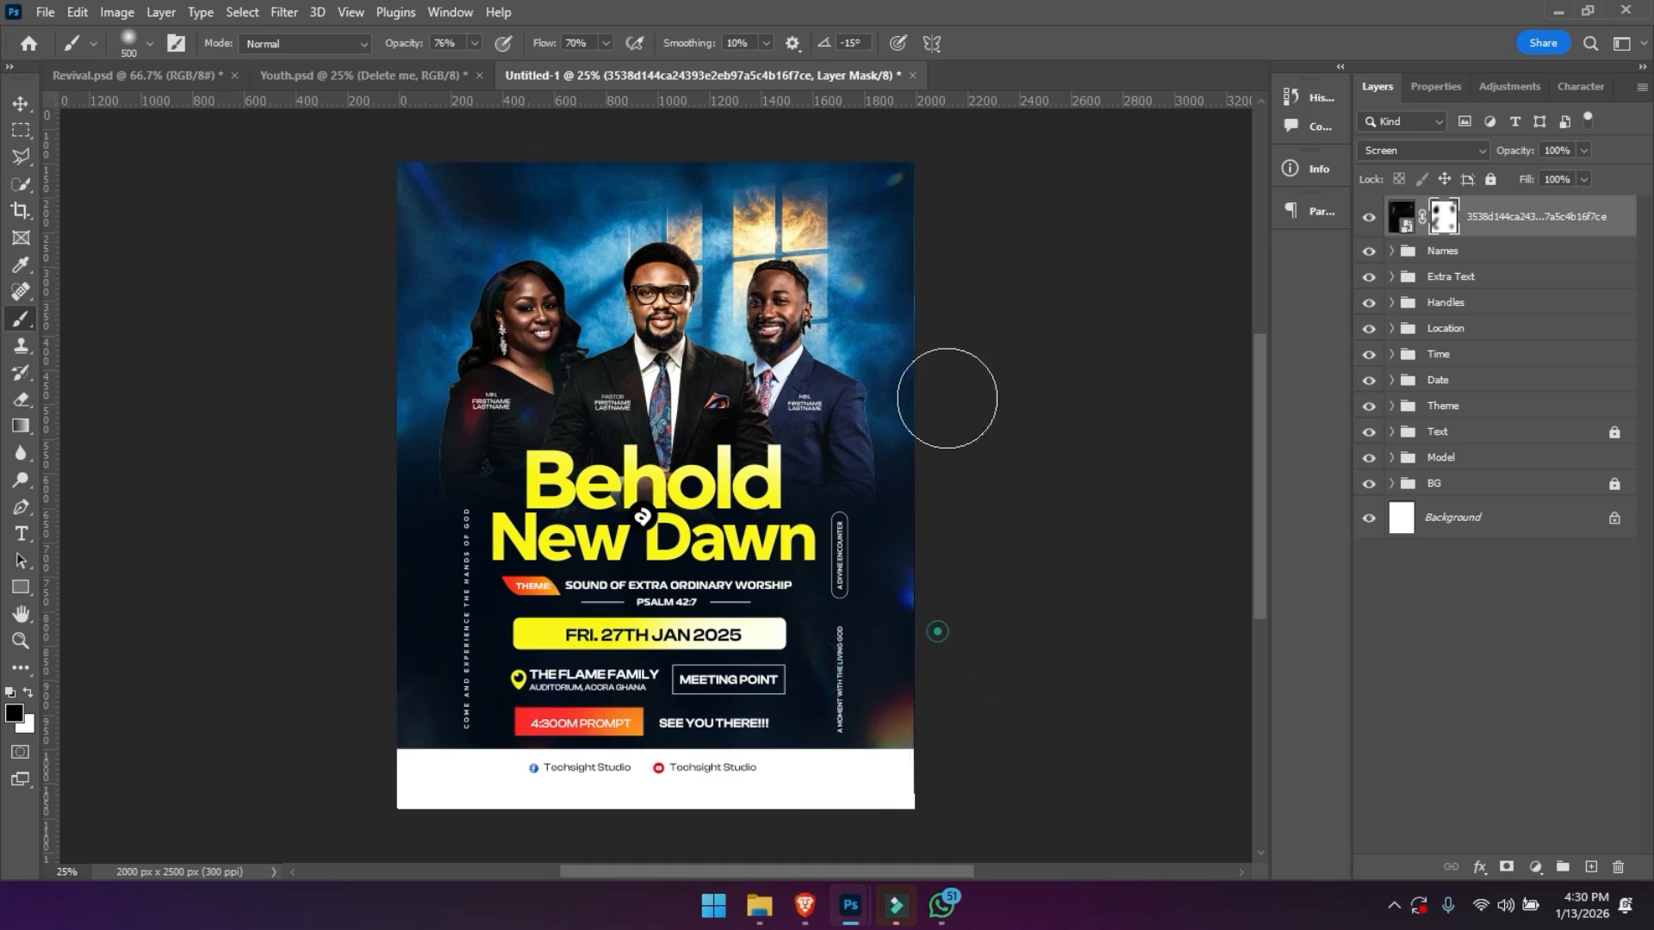
# - Add a Color Lookup adjustment above the flare overlay and try successive 3D LUTs, settling on Kodak 5205 Fuji 3510
pyautogui.click(1511, 87)
pyautogui.click(1523, 159)
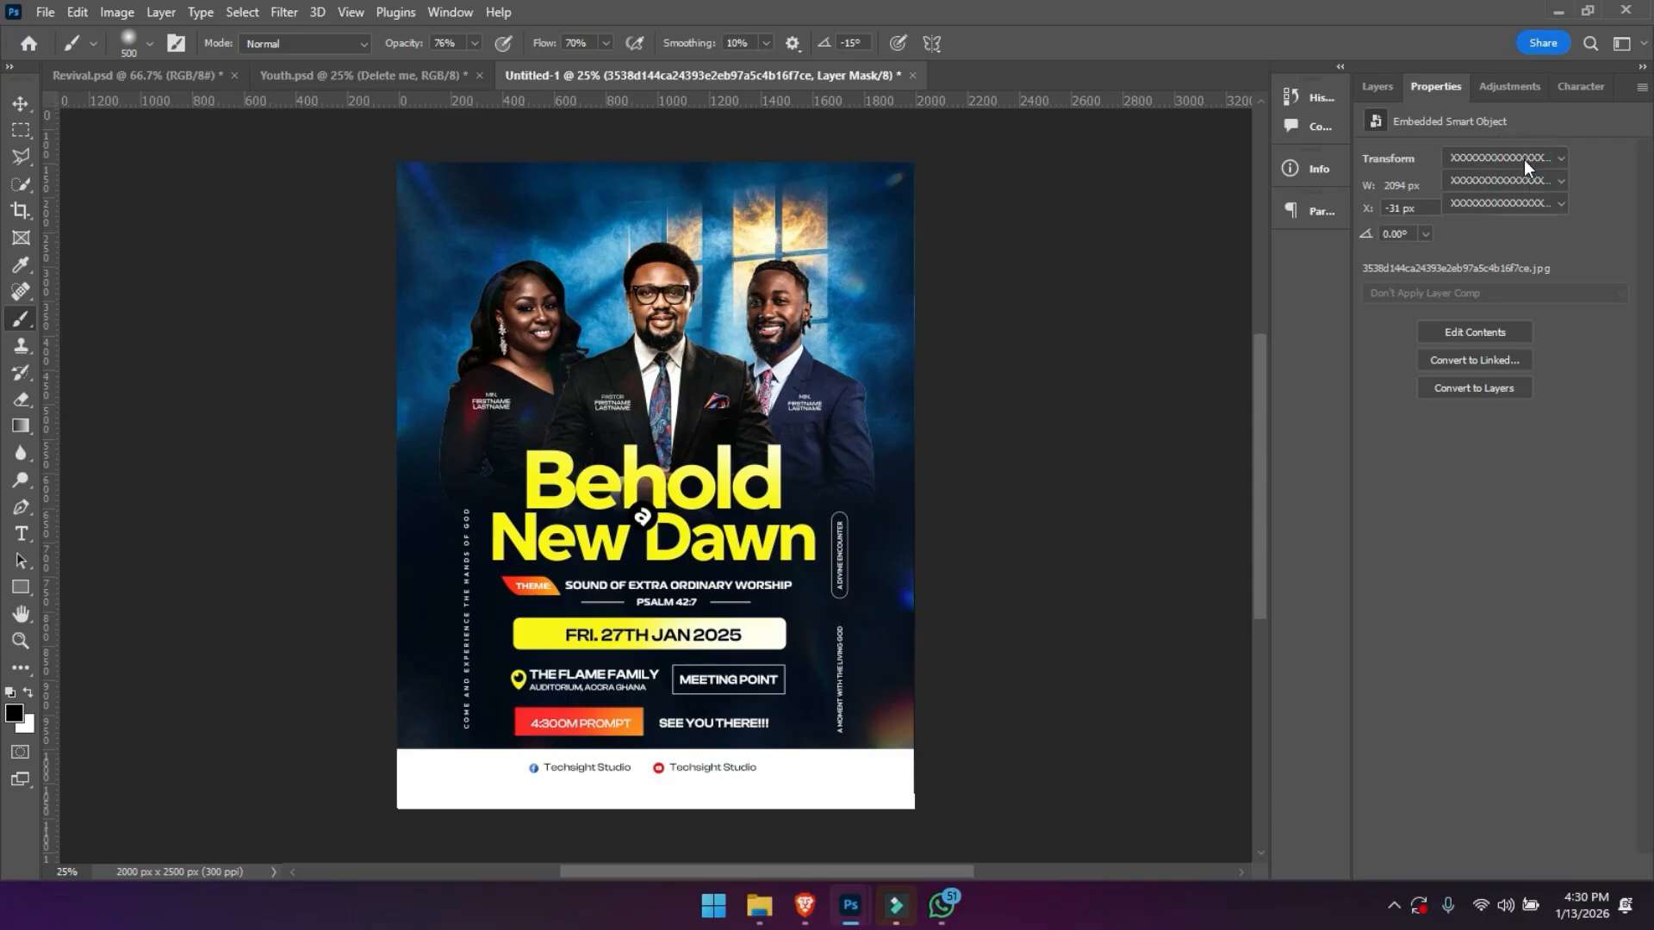
pyautogui.click(1513, 158)
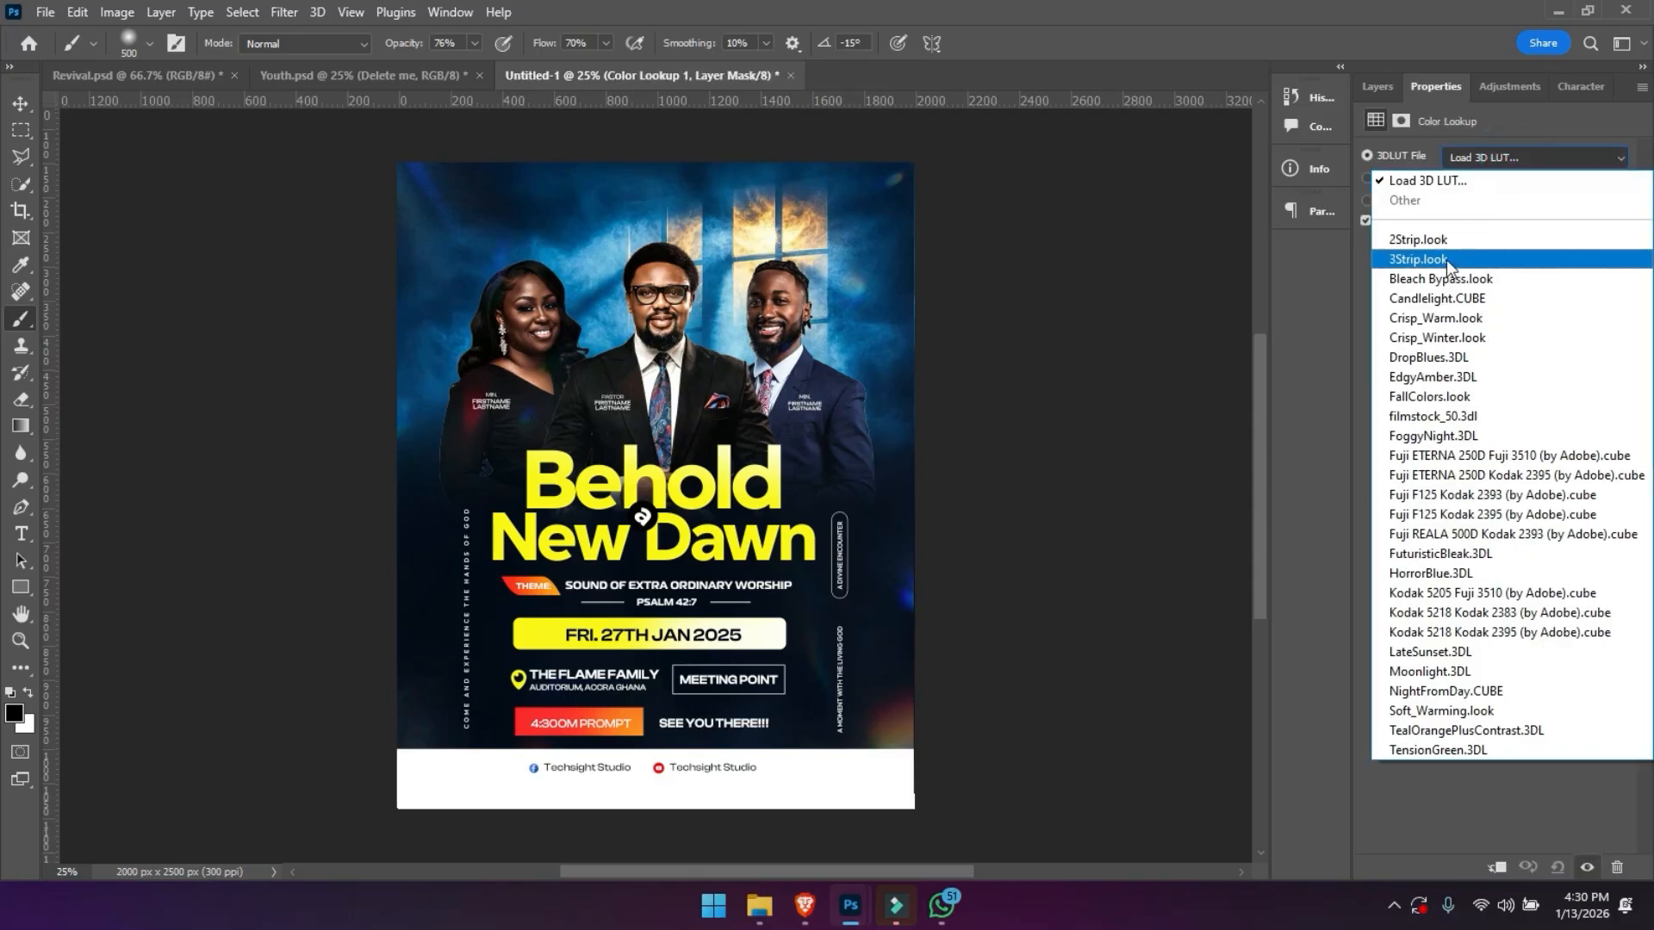
pyautogui.click(1445, 259)
pyautogui.press('Down')
pyautogui.press('Down')
pyautogui.press('Down')
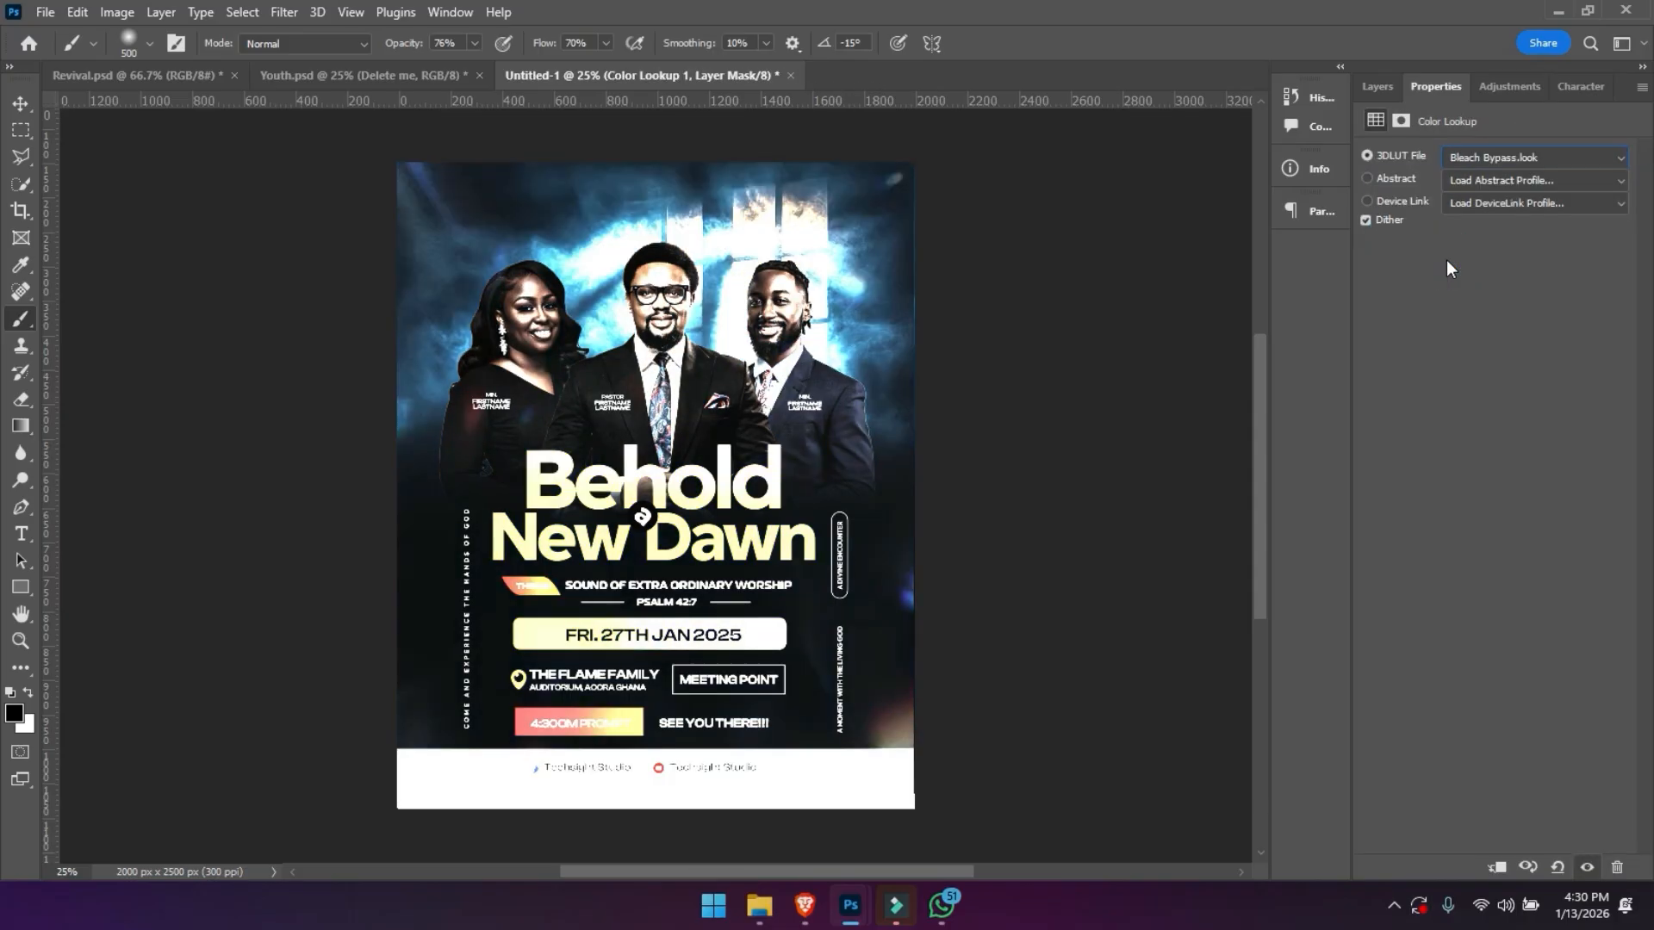
pyautogui.press('Down')
pyautogui.press('Down')
pyautogui.press('Down')
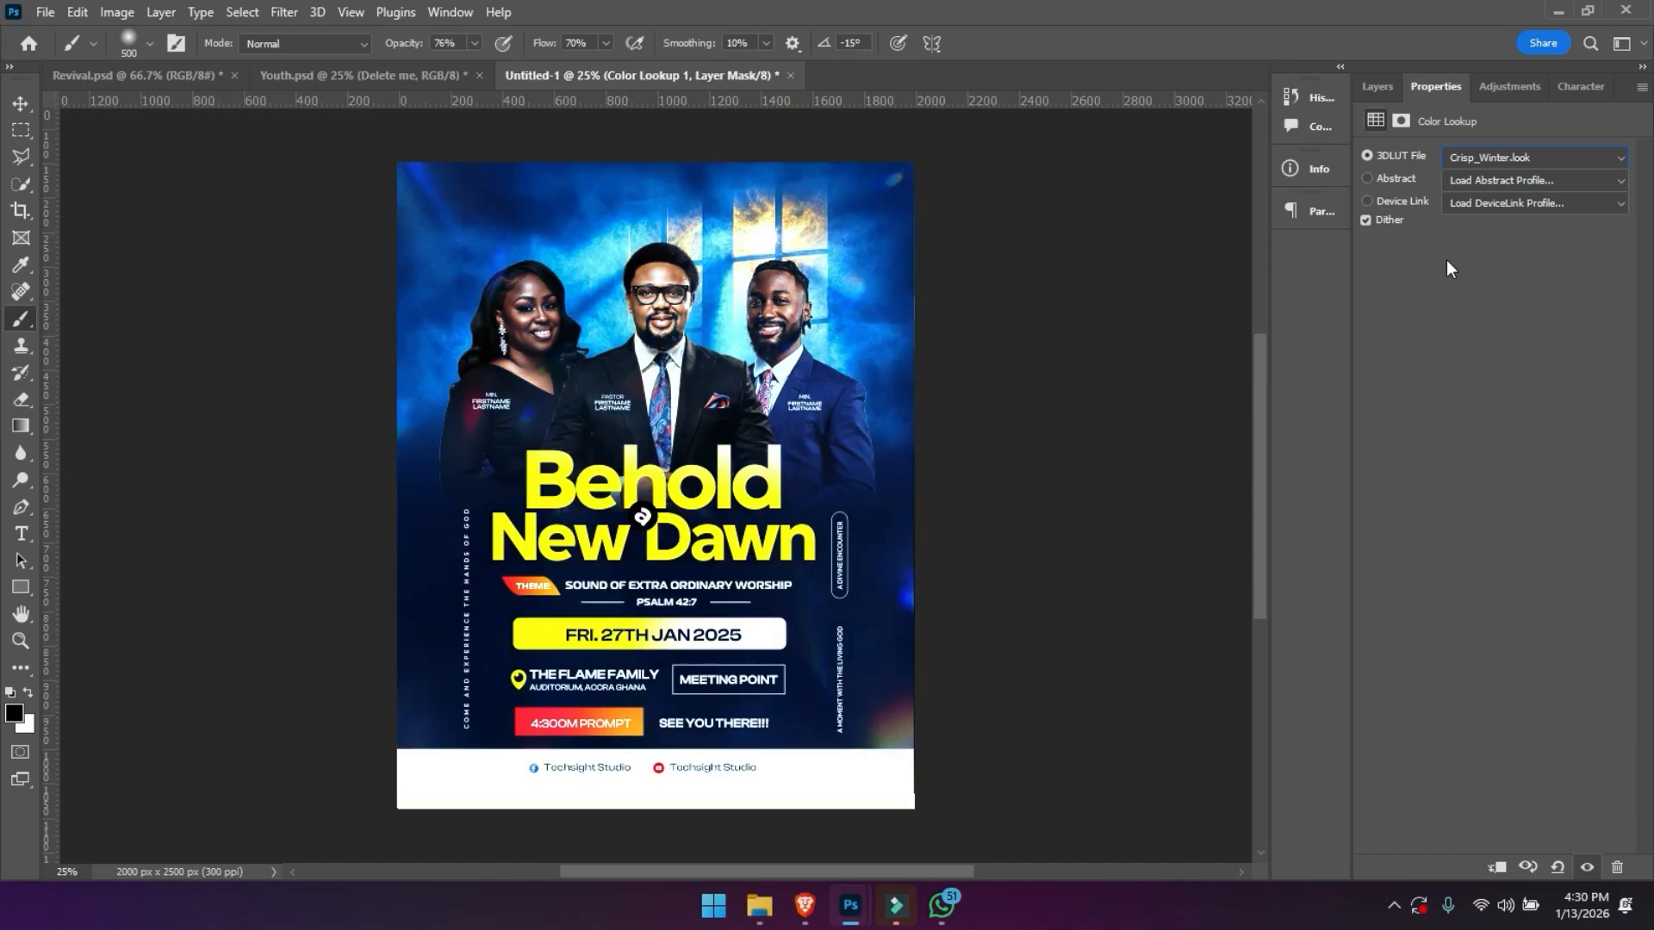
pyautogui.press('Down')
pyautogui.press('Down')
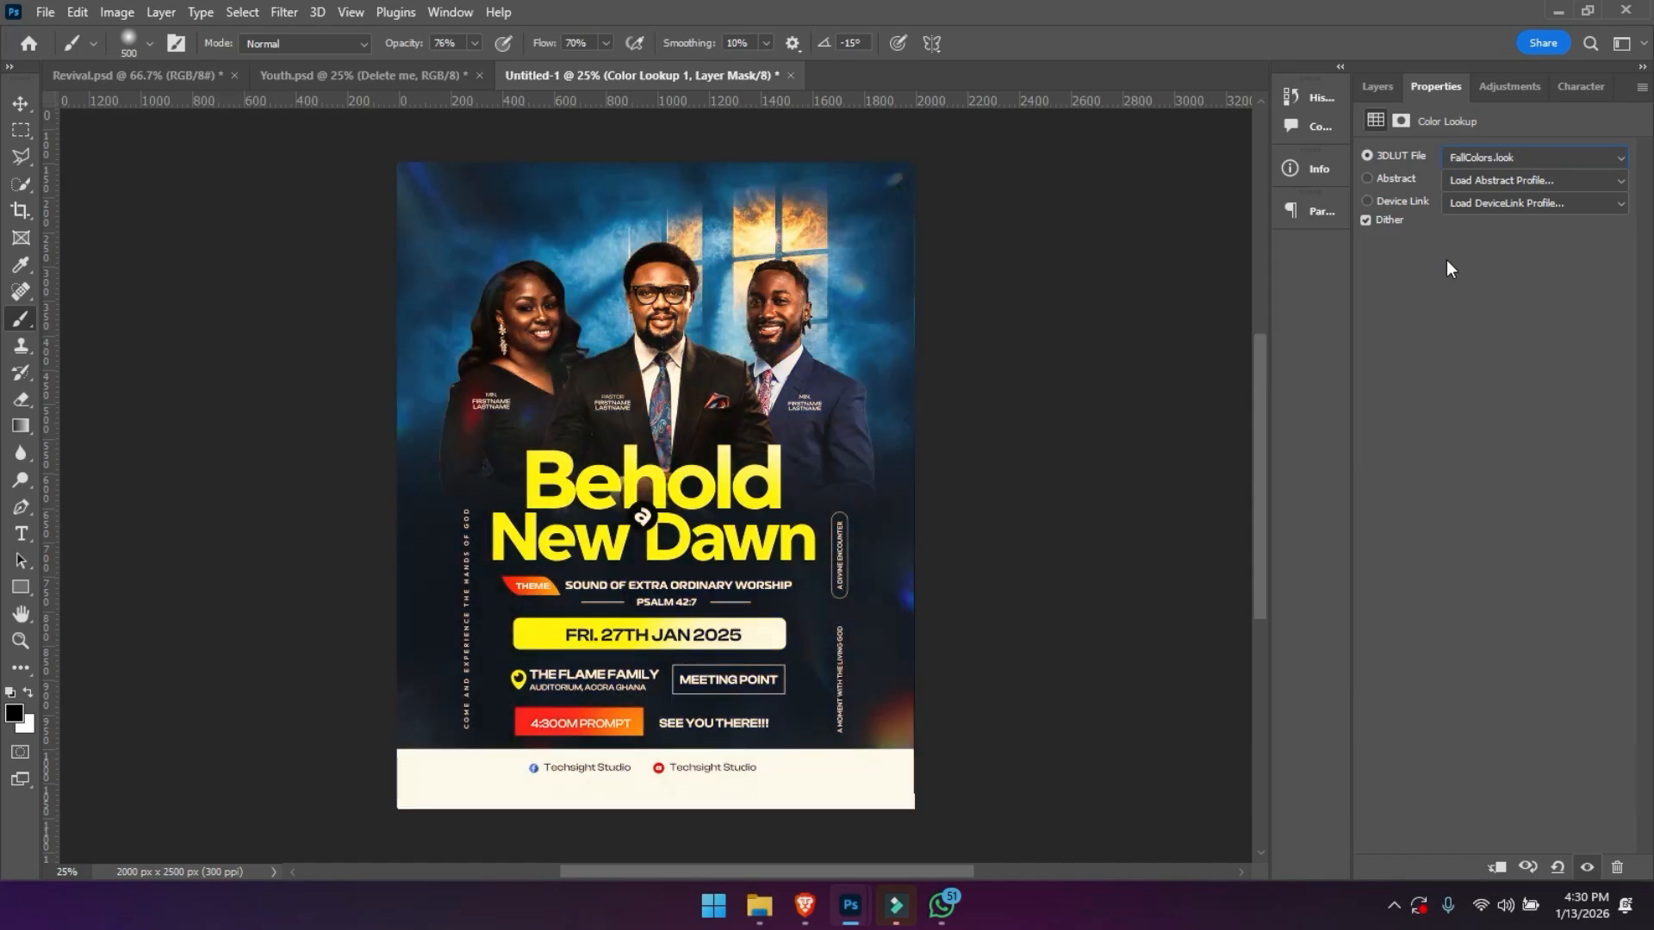
pyautogui.press('Down')
pyautogui.press('Down')
pyautogui.press('Down')
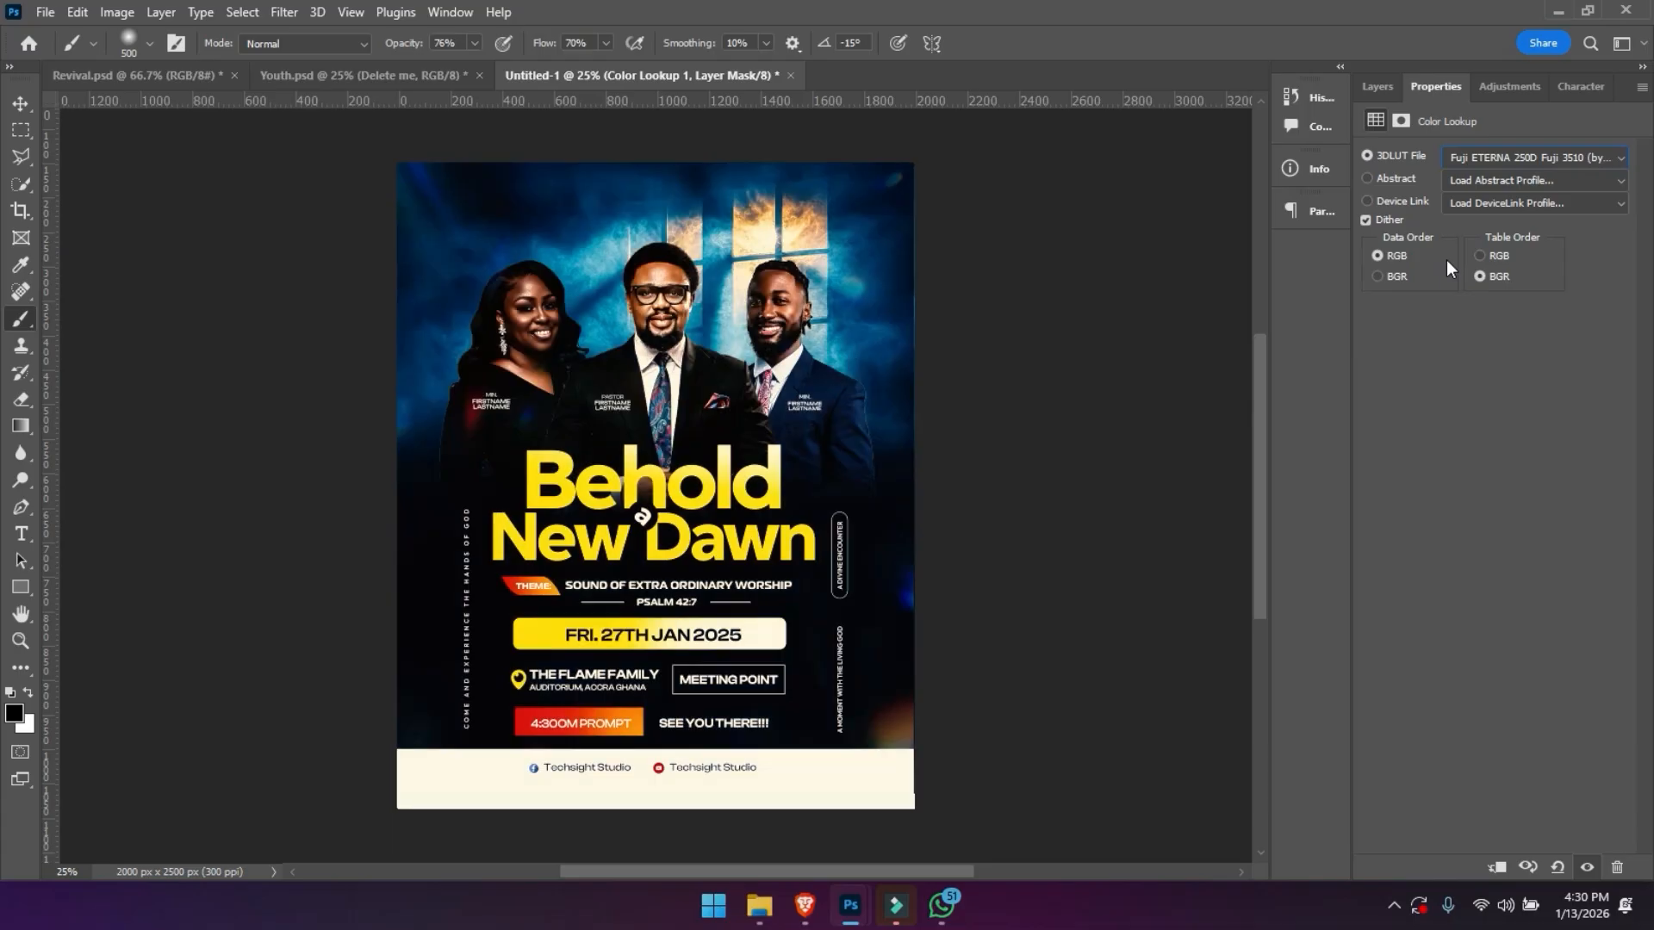
pyautogui.press('Down')
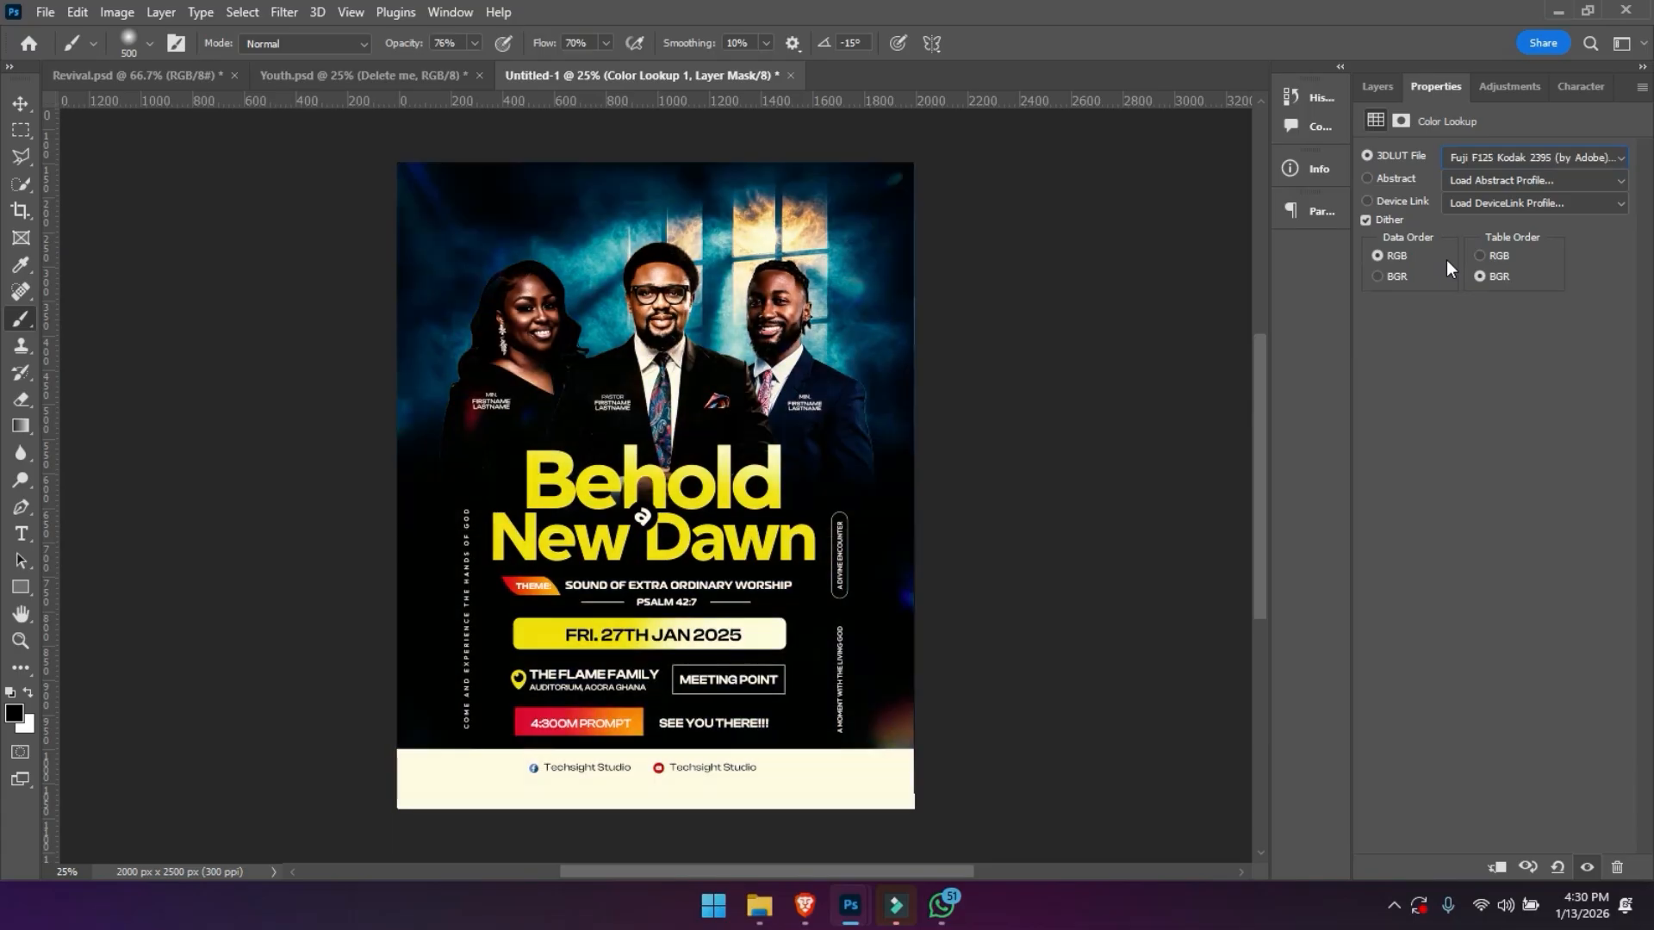
pyautogui.press('Down')
pyautogui.press('Down')
pyautogui.press('Down')
pyautogui.press('Down')
pyautogui.press('Down')
pyautogui.press('Up')
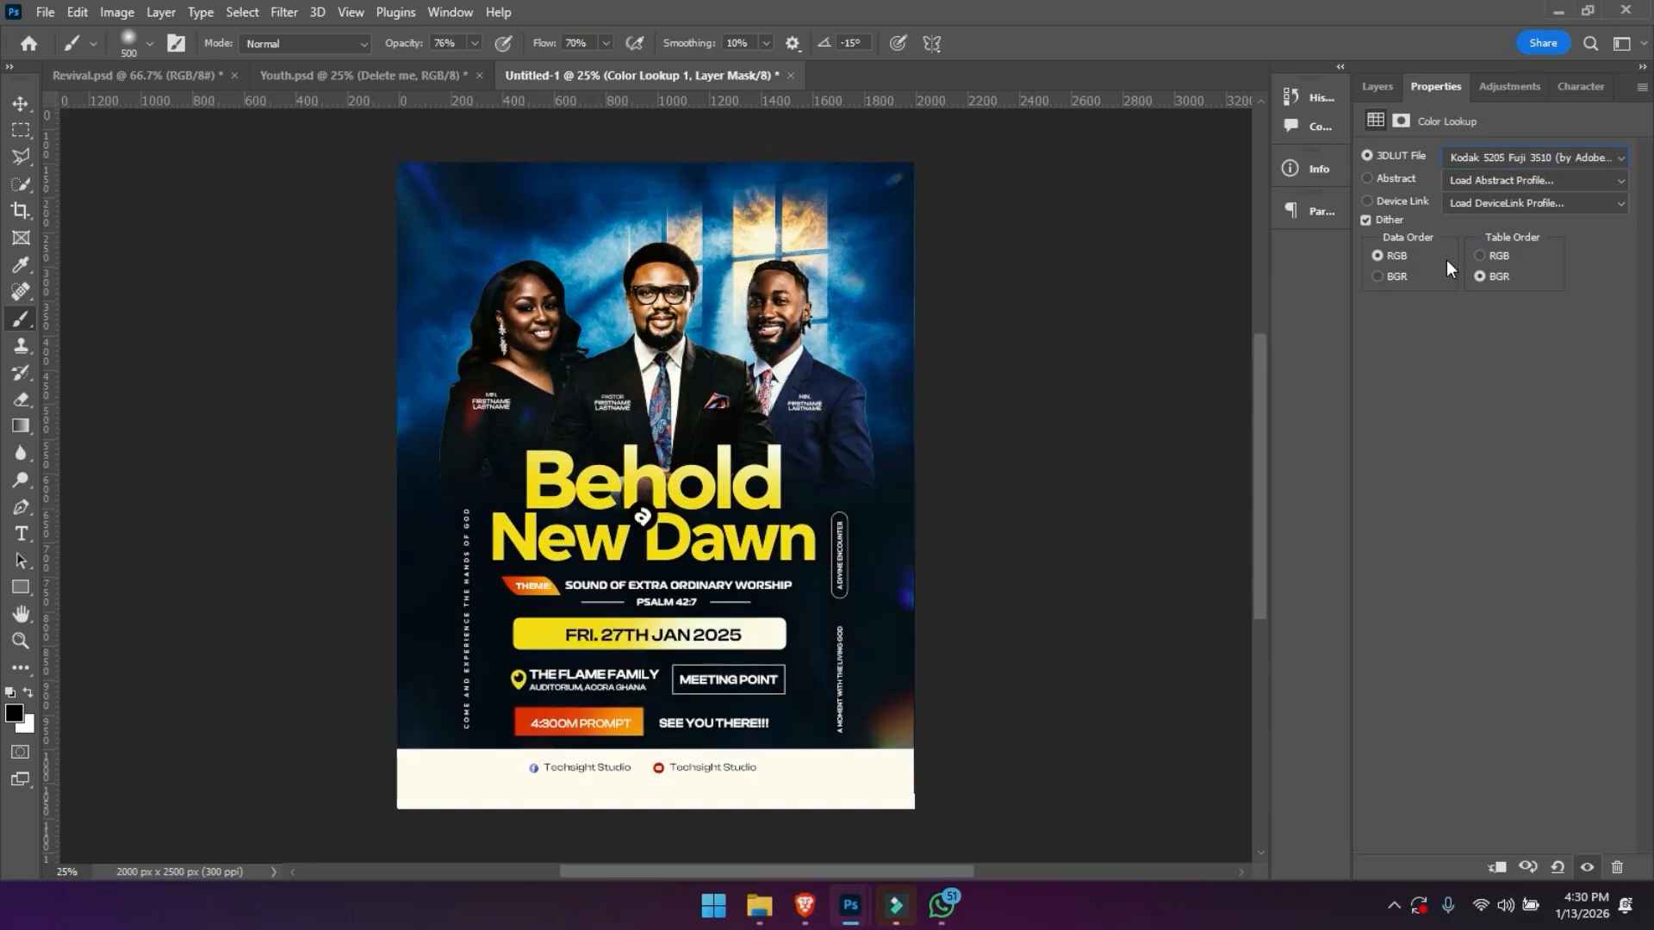
# - Set the Color Lookup layer's opacity to 36% and fill to 43%, comparing the flyer with the adjustment hidden and shown
pyautogui.click(1388, 86)
pyautogui.click(1369, 218)
pyautogui.click(1368, 218)
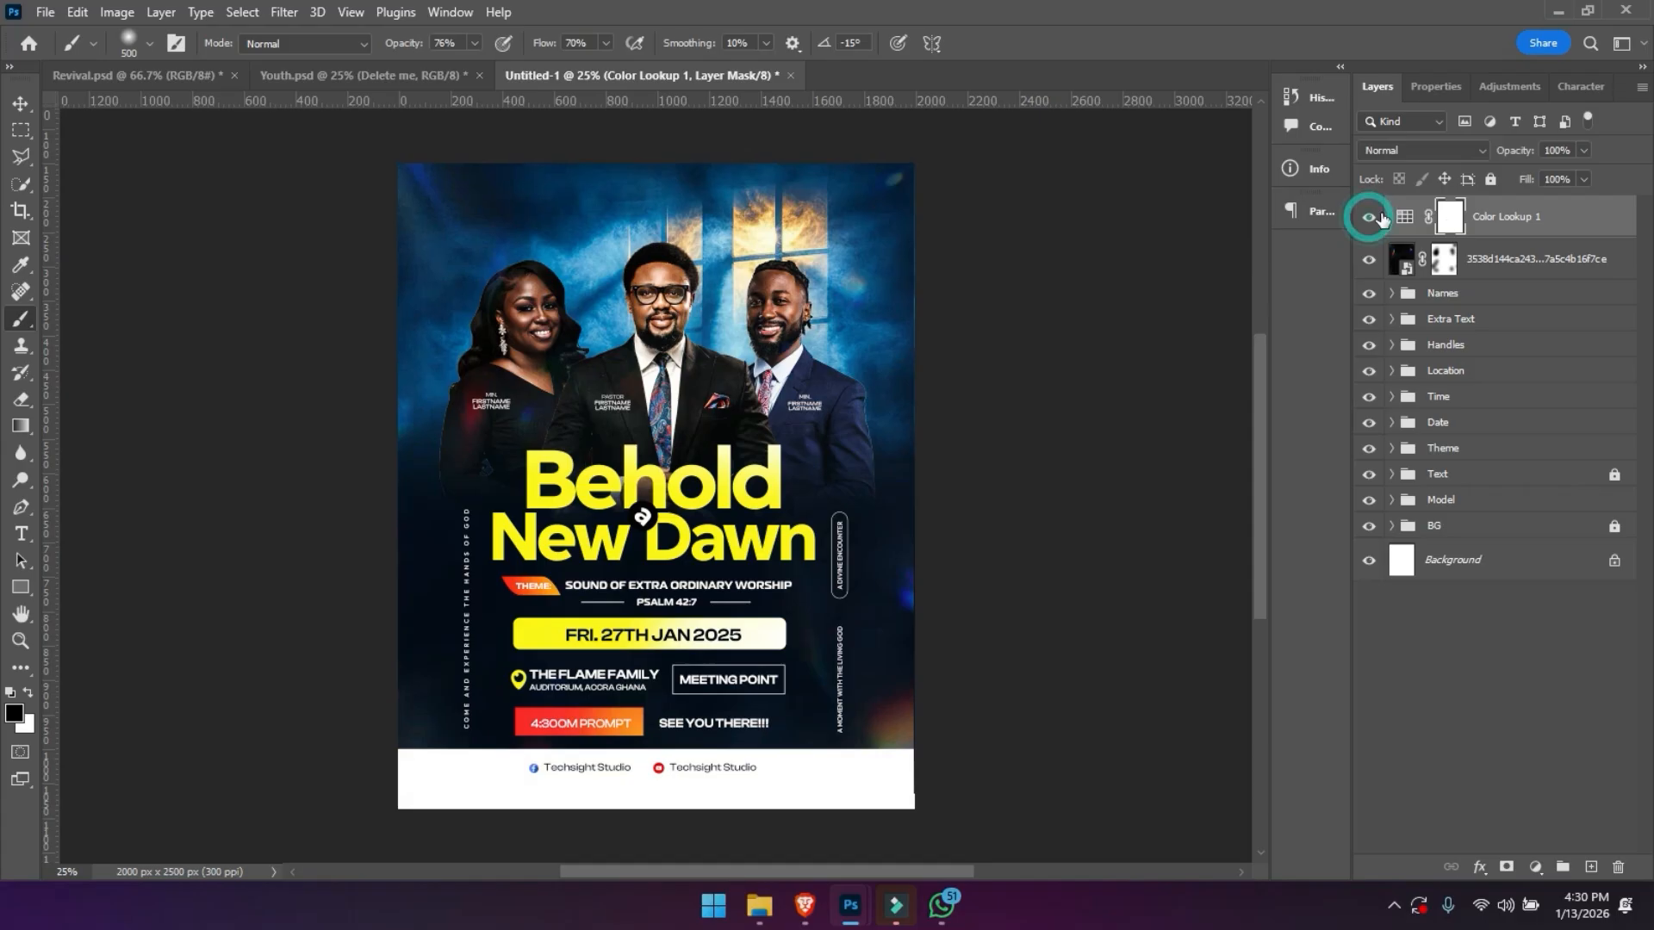
pyautogui.moveTo(1522, 158); pyautogui.dragTo(1482, 170)
pyautogui.click(1370, 218)
pyautogui.click(1370, 217)
pyautogui.moveTo(1522, 155); pyautogui.dragTo(1543, 156)
pyautogui.click(1370, 217)
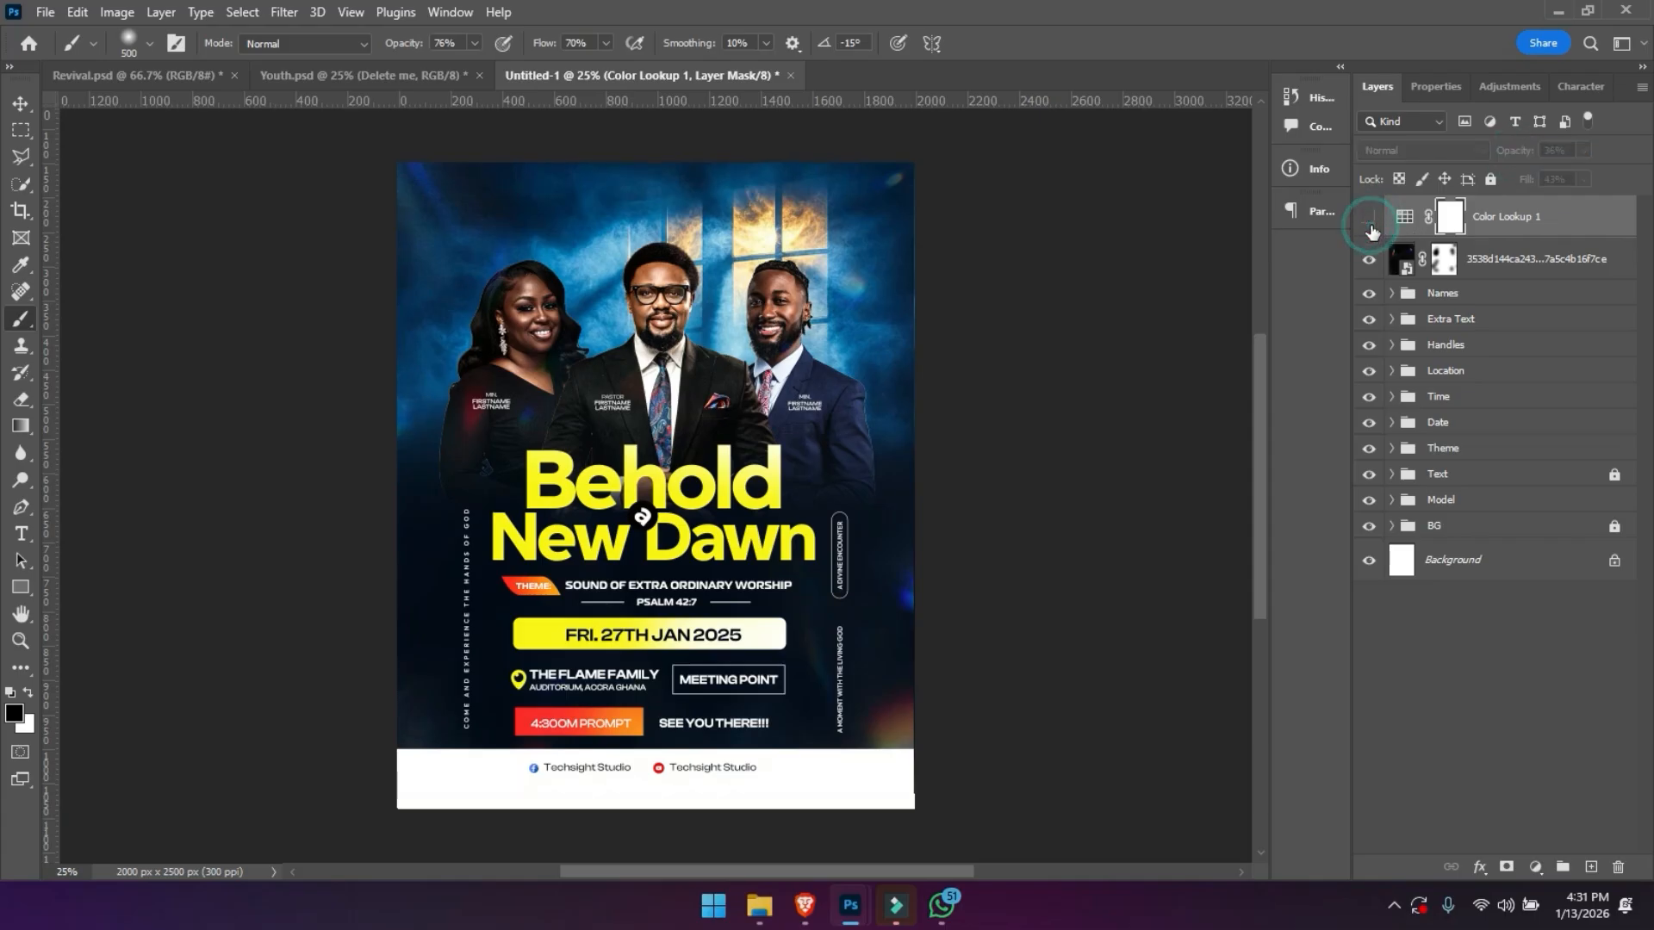
pyautogui.click(1370, 218)
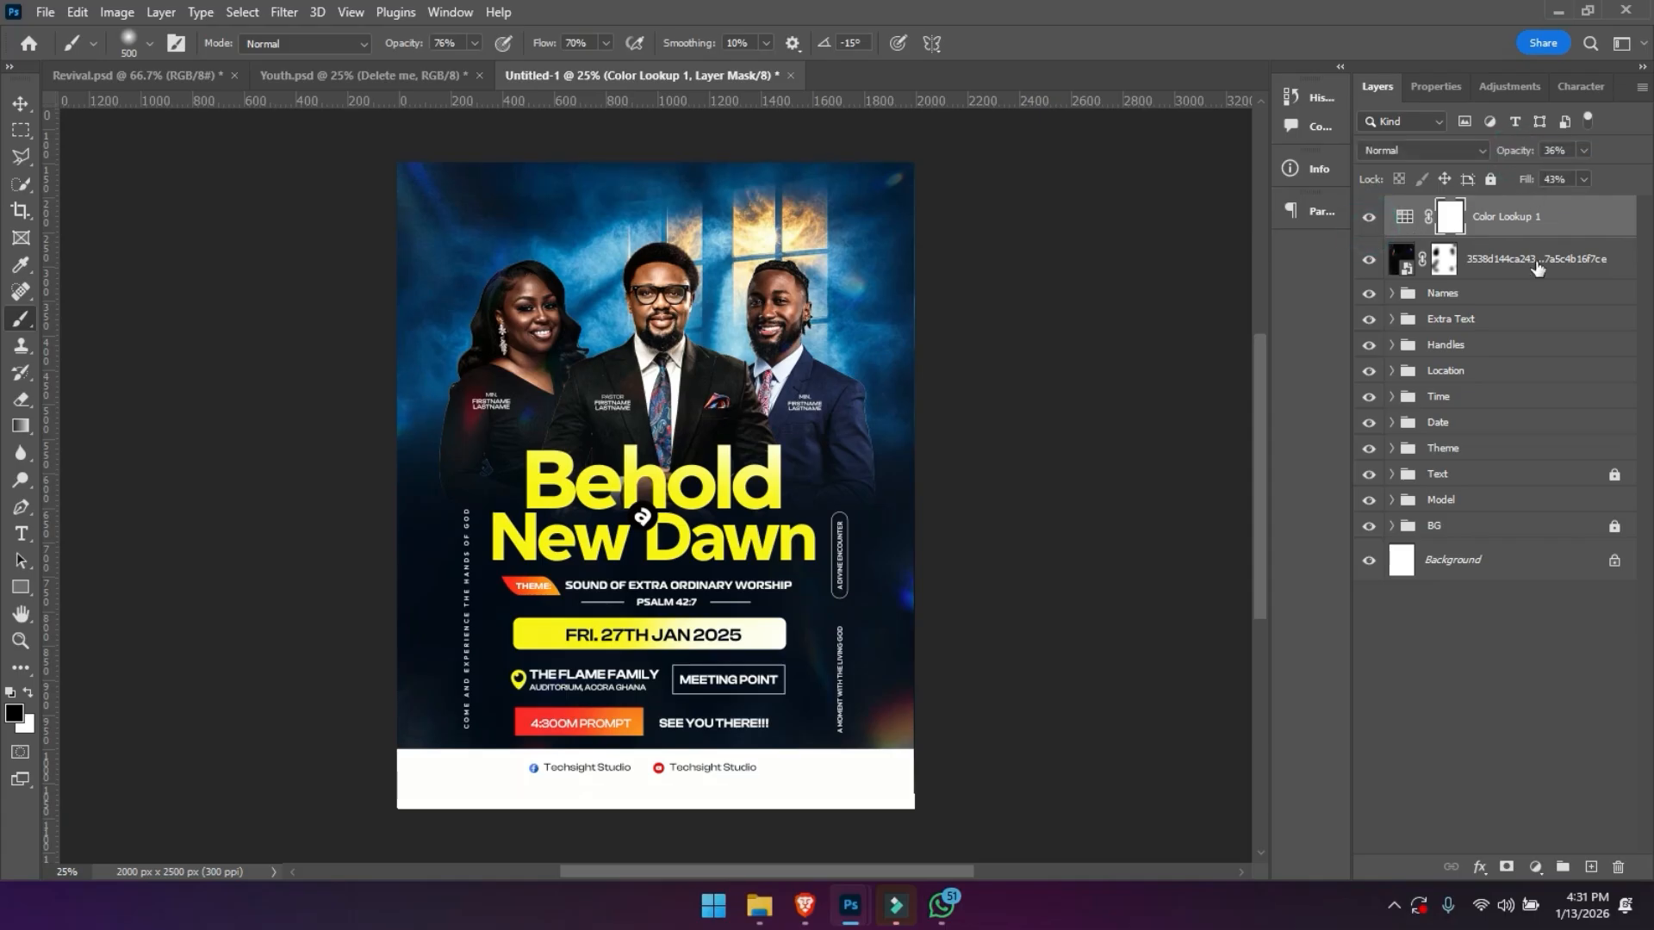
pyautogui.hotkey('ctrl', '+')
pyautogui.hotkey('ctrl', '+')
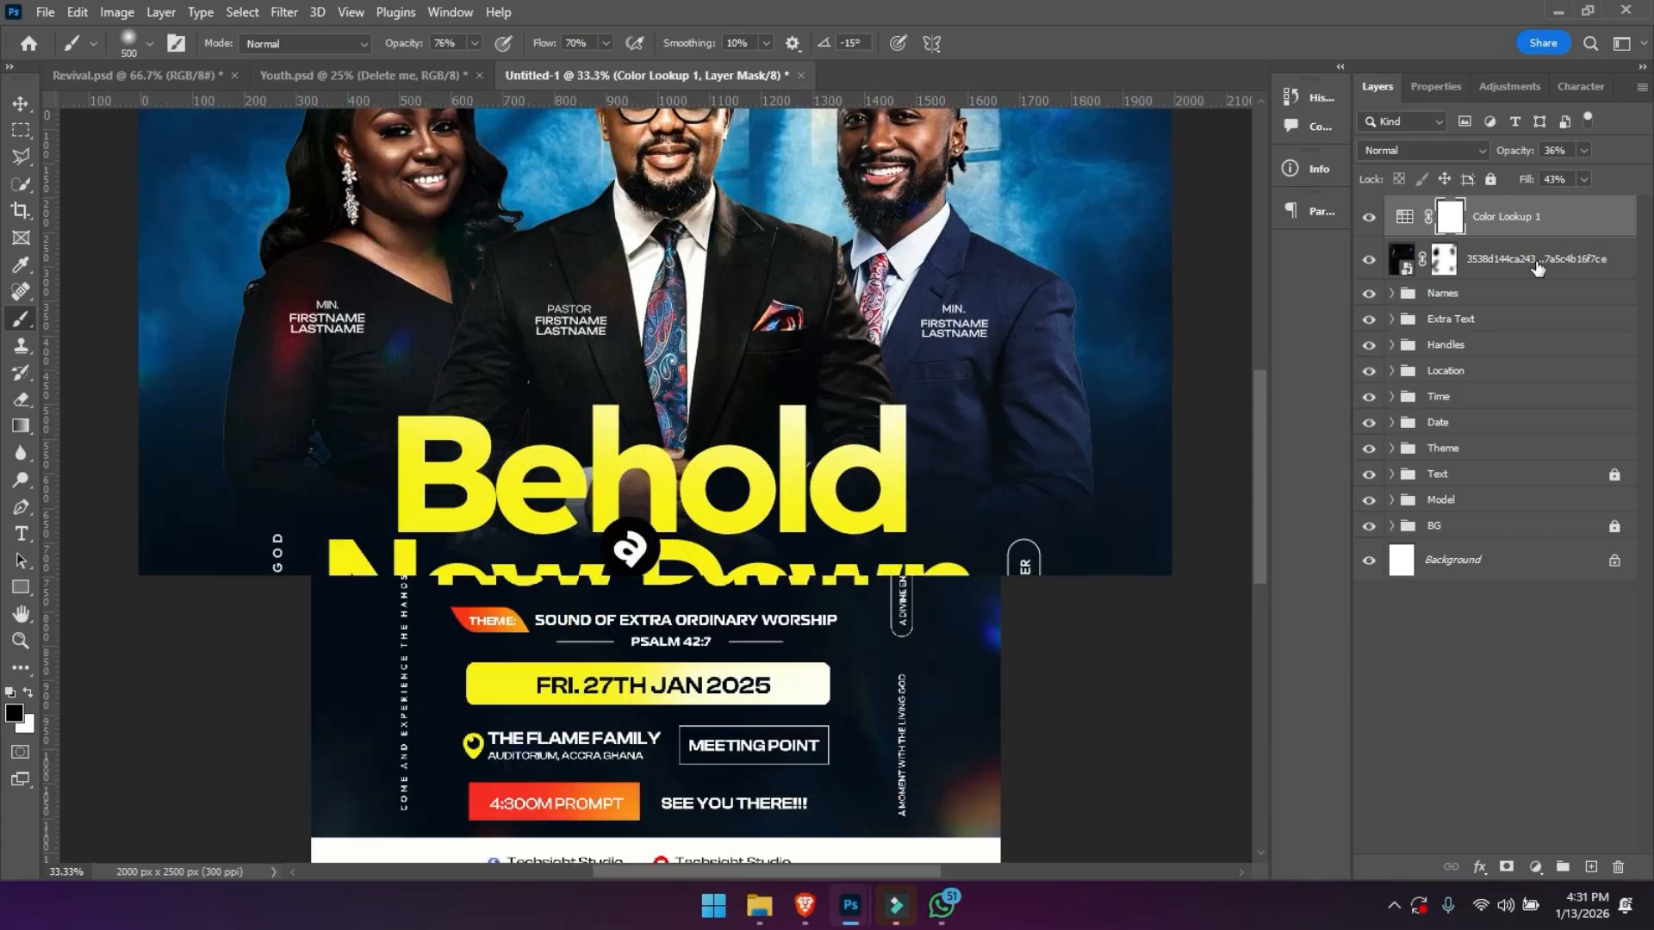
pyautogui.hotkey('ctrl', '-')
pyautogui.hotkey('ctrl', '-')
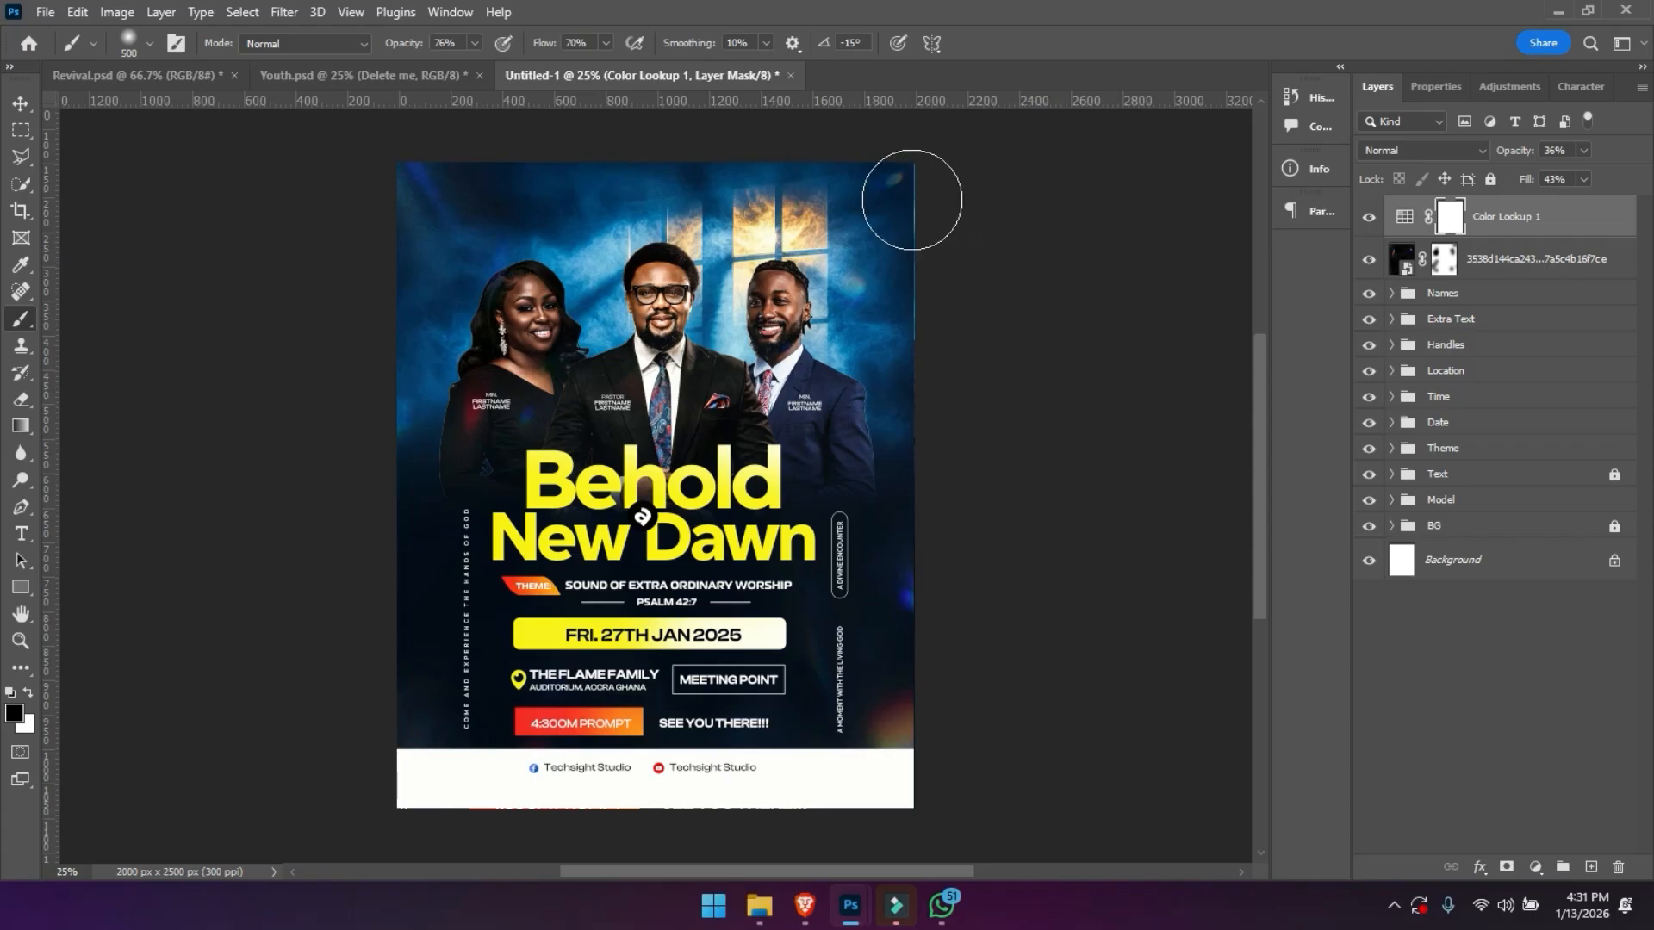
# - Stamp all visible layers into a new merged layer above the Color Lookup adjustment
pyautogui.press('v')
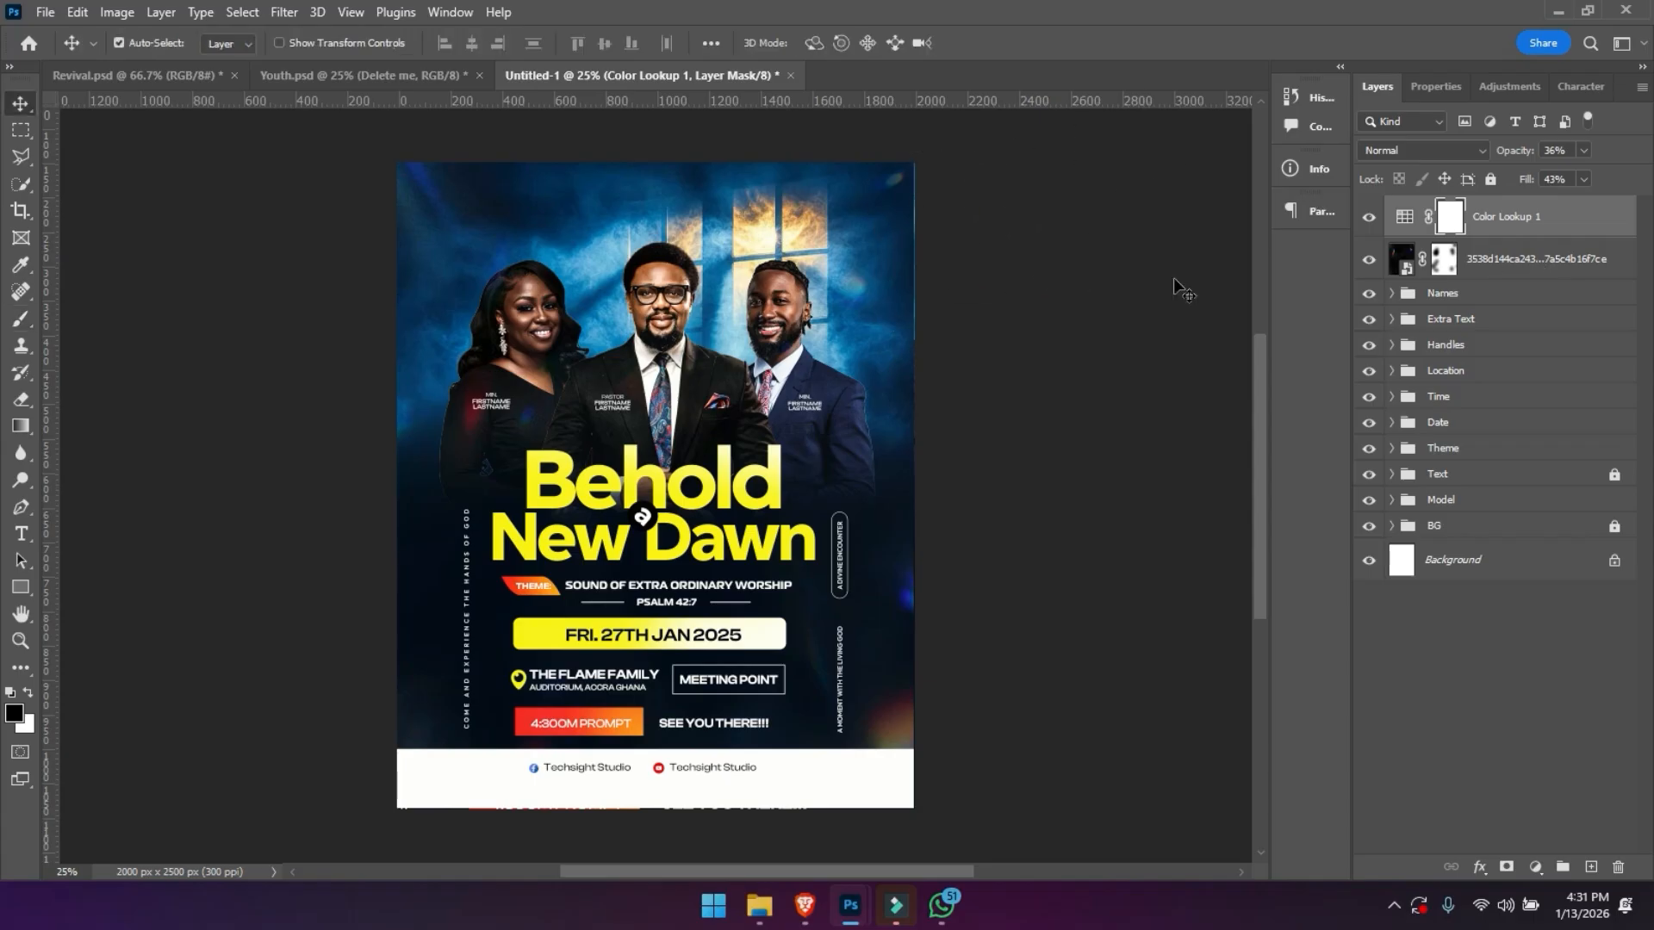
pyautogui.click(1499, 269)
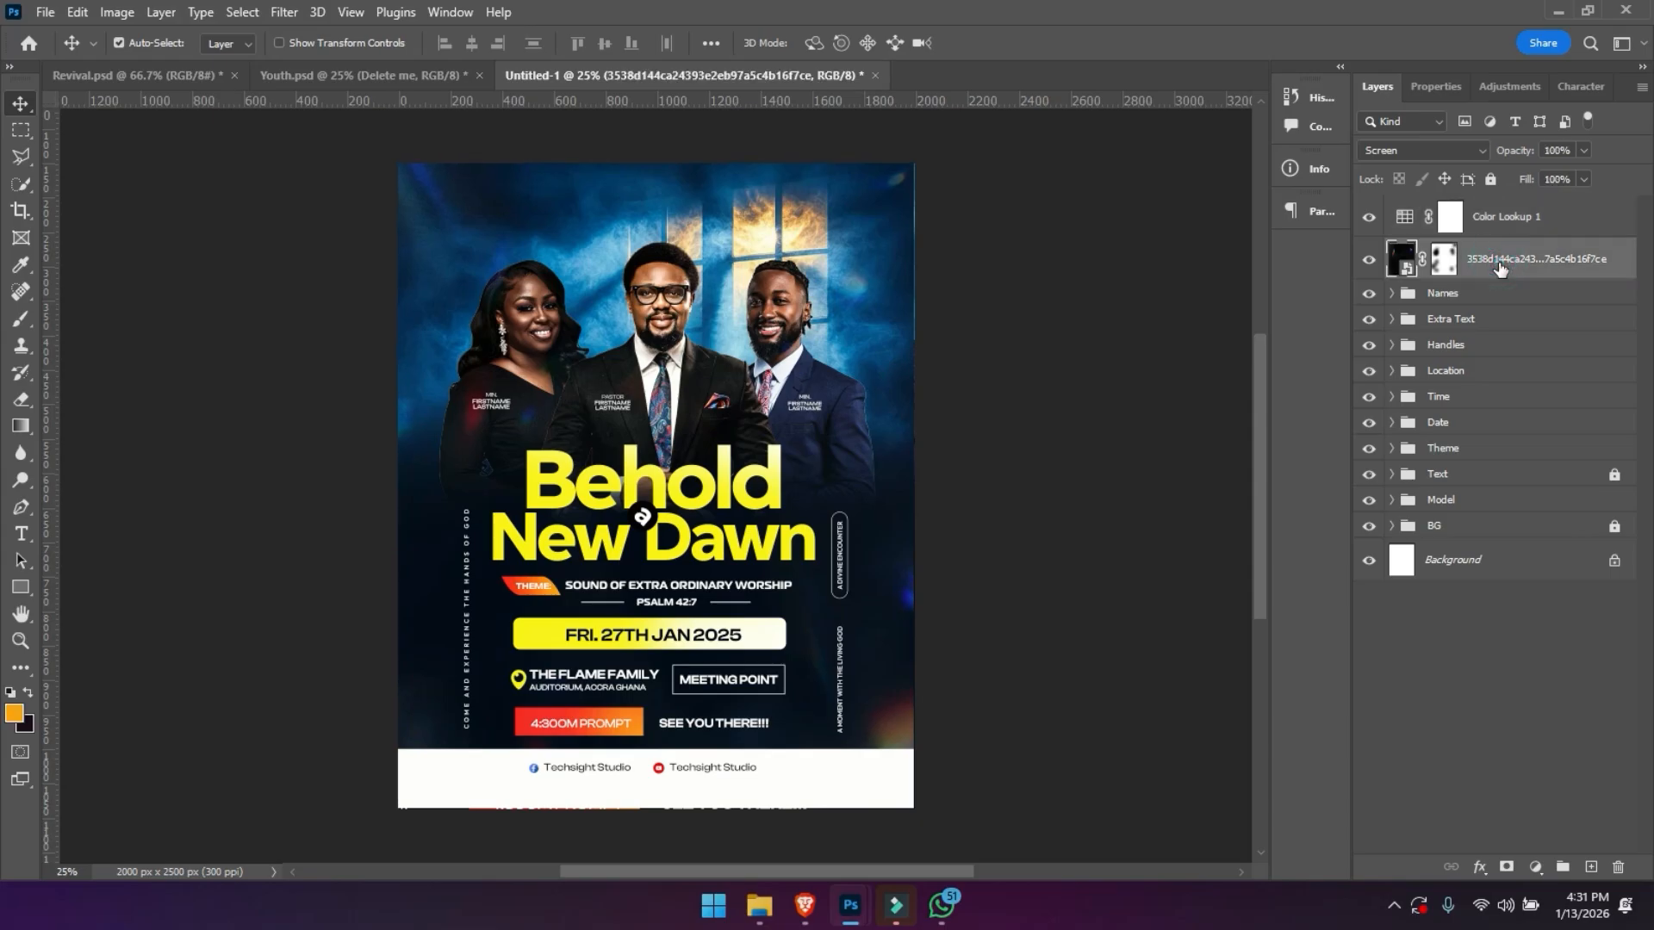
pyautogui.click(1513, 220)
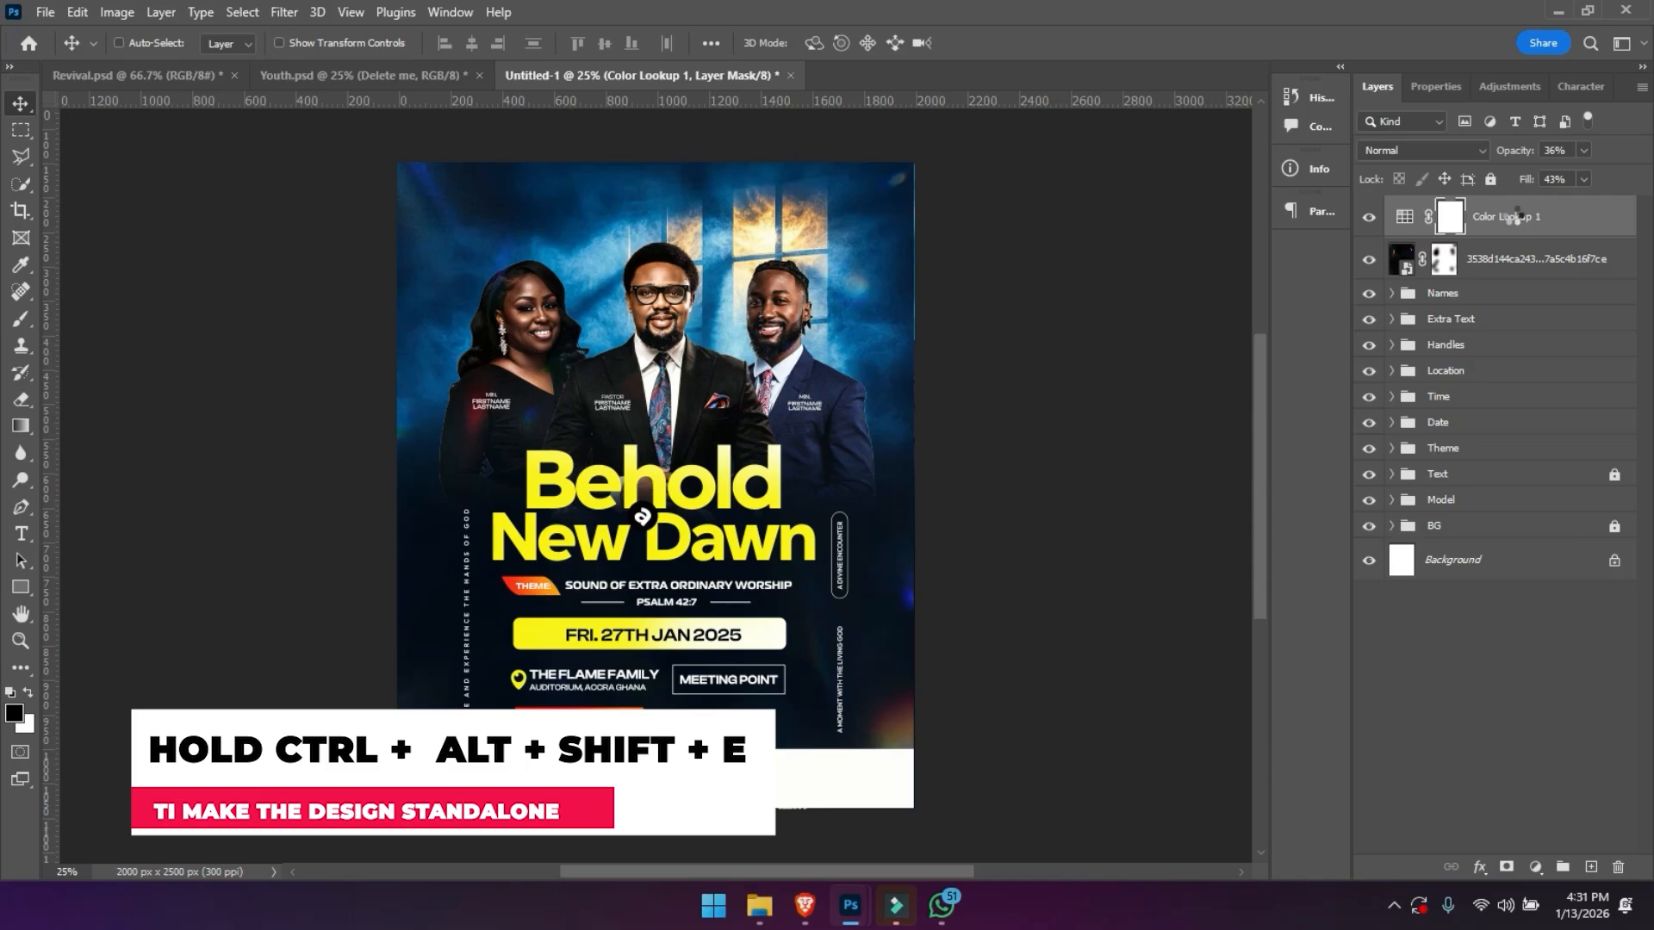
pyautogui.hotkey('ctrl', 'alt', 'shift', 'e')
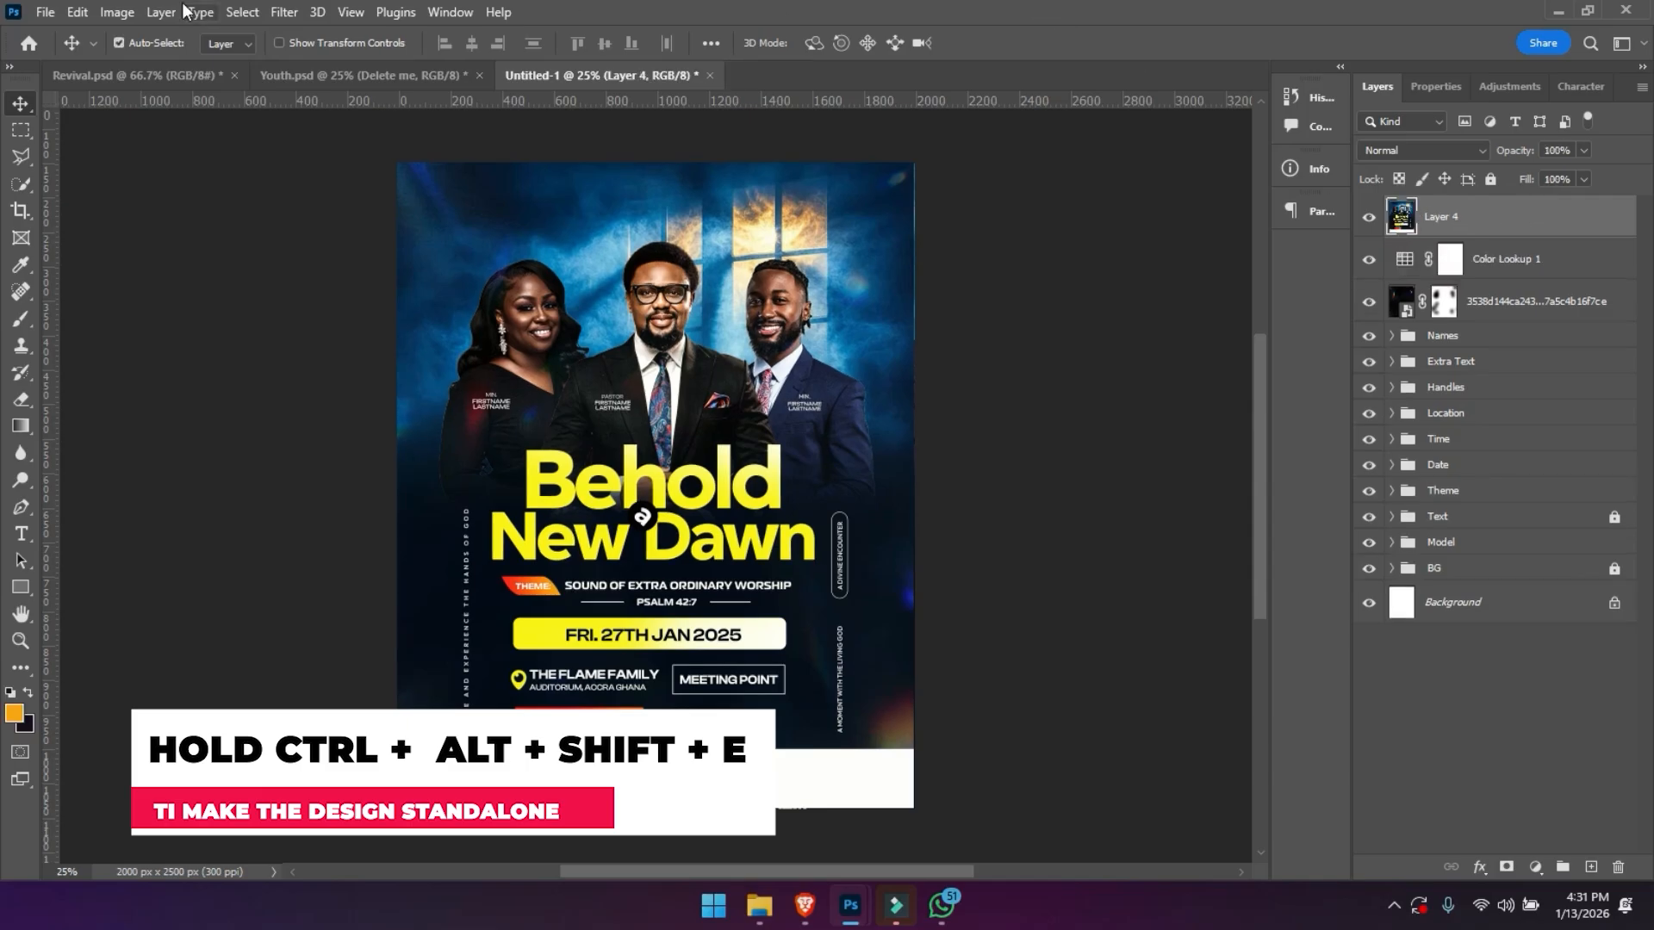
# - Start the Camera Raw Filter on the merged layer with Contrast +12, Temperature -4, Shadows -7, Whites +9 and Blacks -7
pyautogui.click(285, 12)
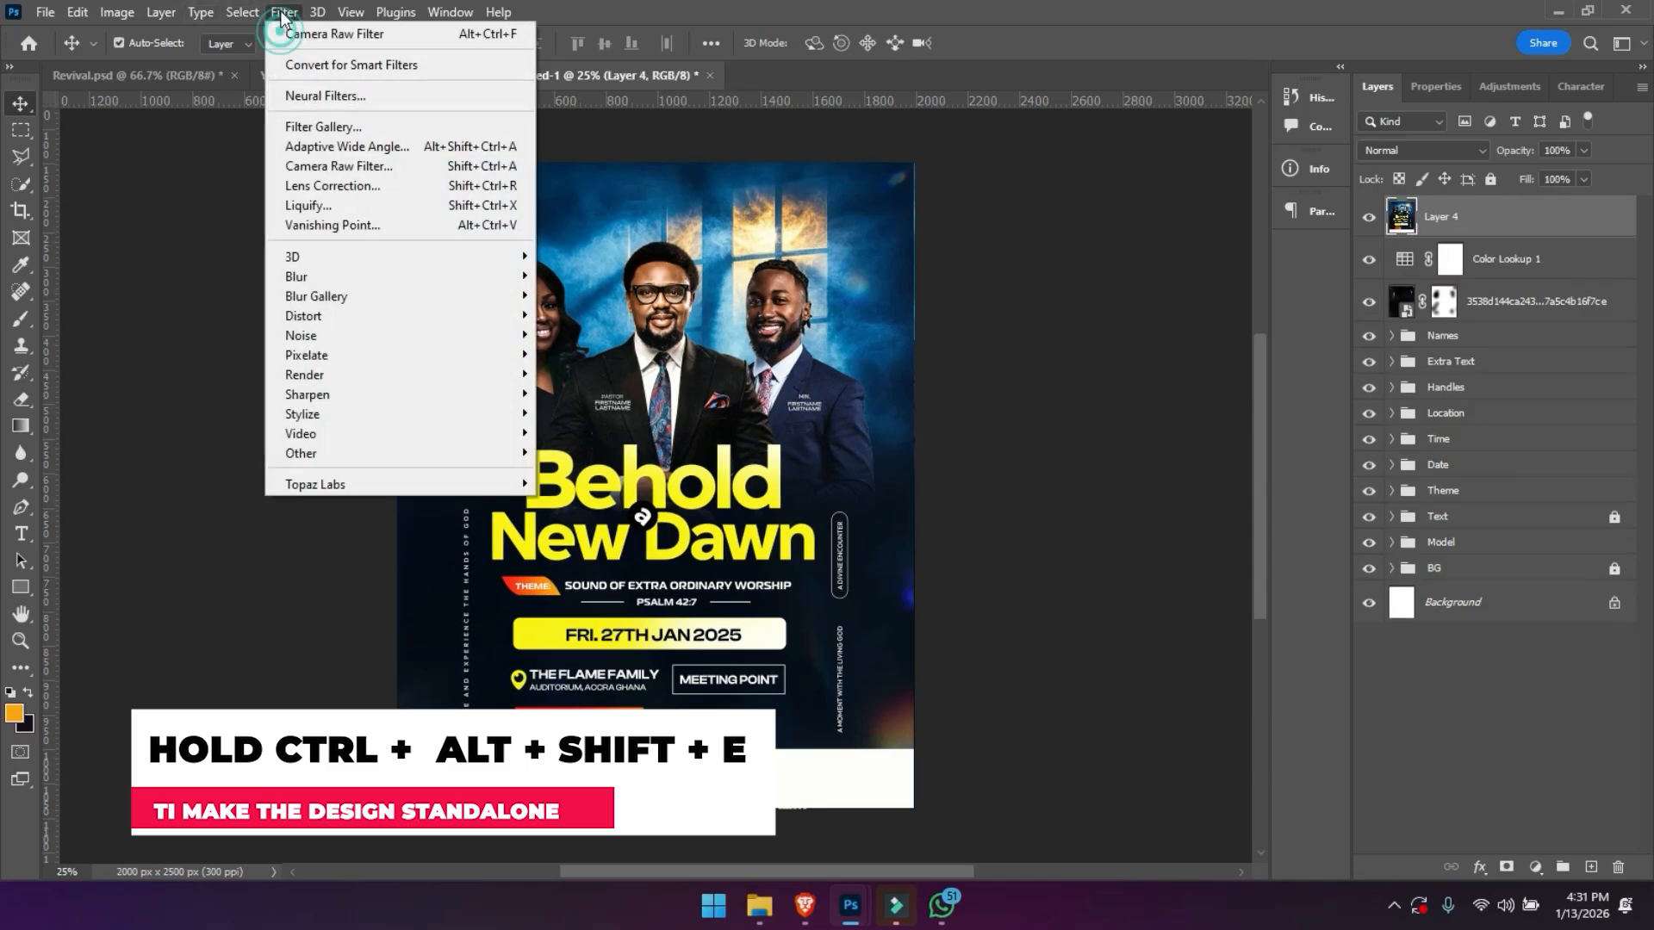
pyautogui.click(336, 166)
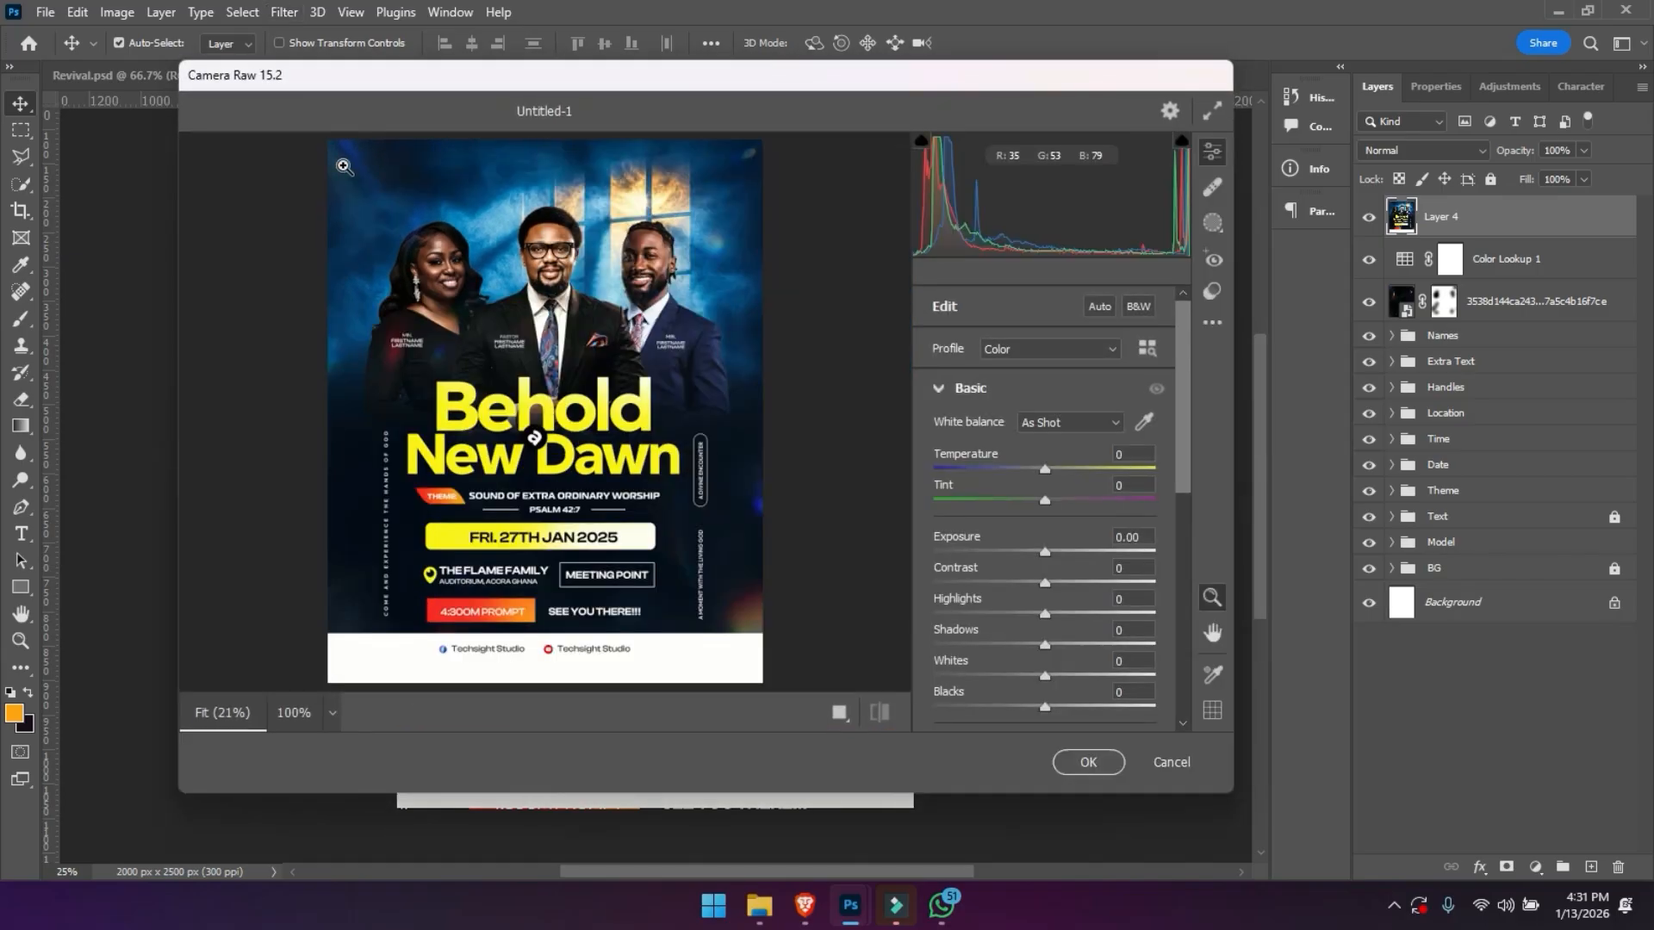
pyautogui.moveTo(1046, 583); pyautogui.dragTo(1059, 584)
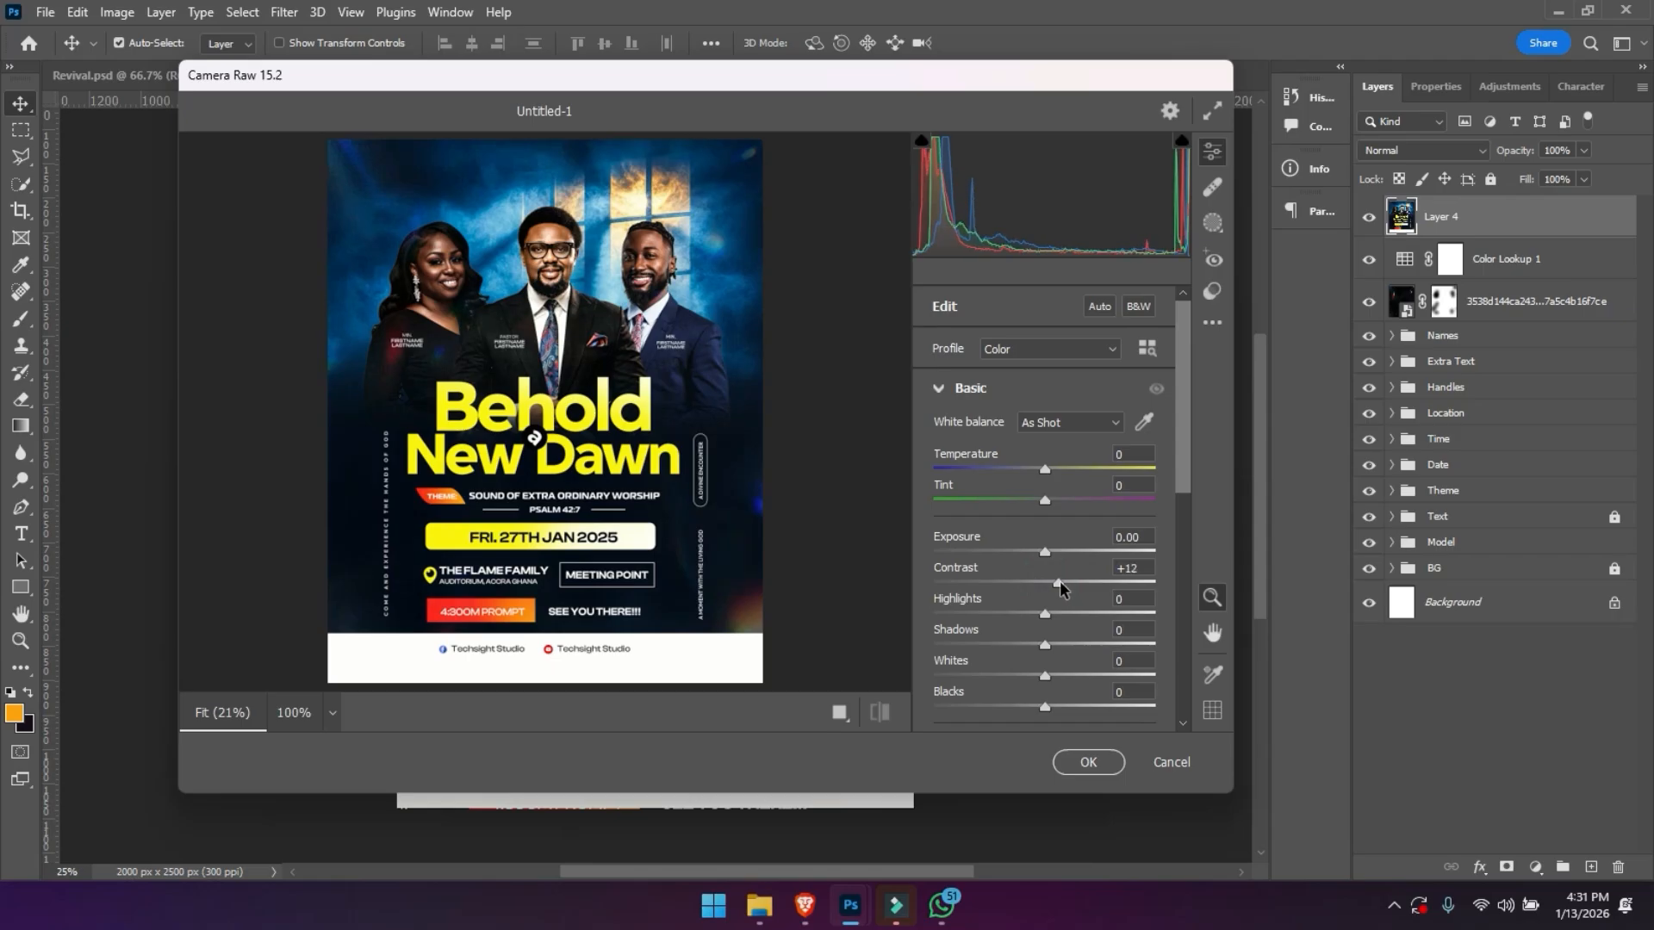
pyautogui.moveTo(1042, 479); pyautogui.dragTo(1039, 479)
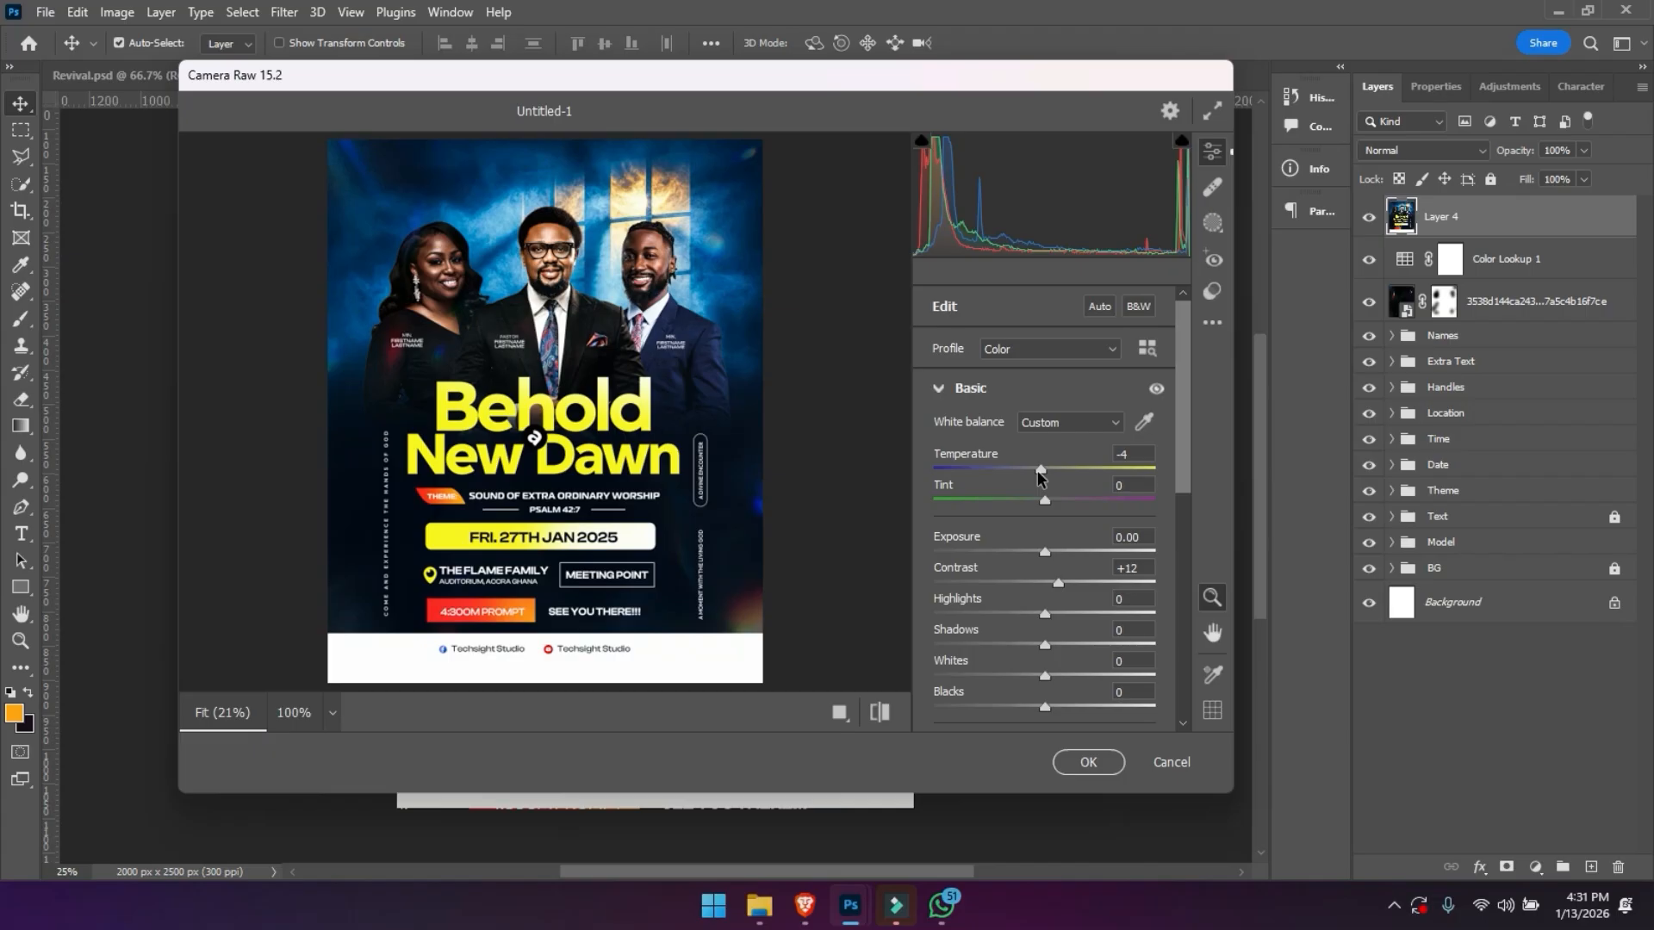
pyautogui.moveTo(1045, 645); pyautogui.dragTo(1039, 707)
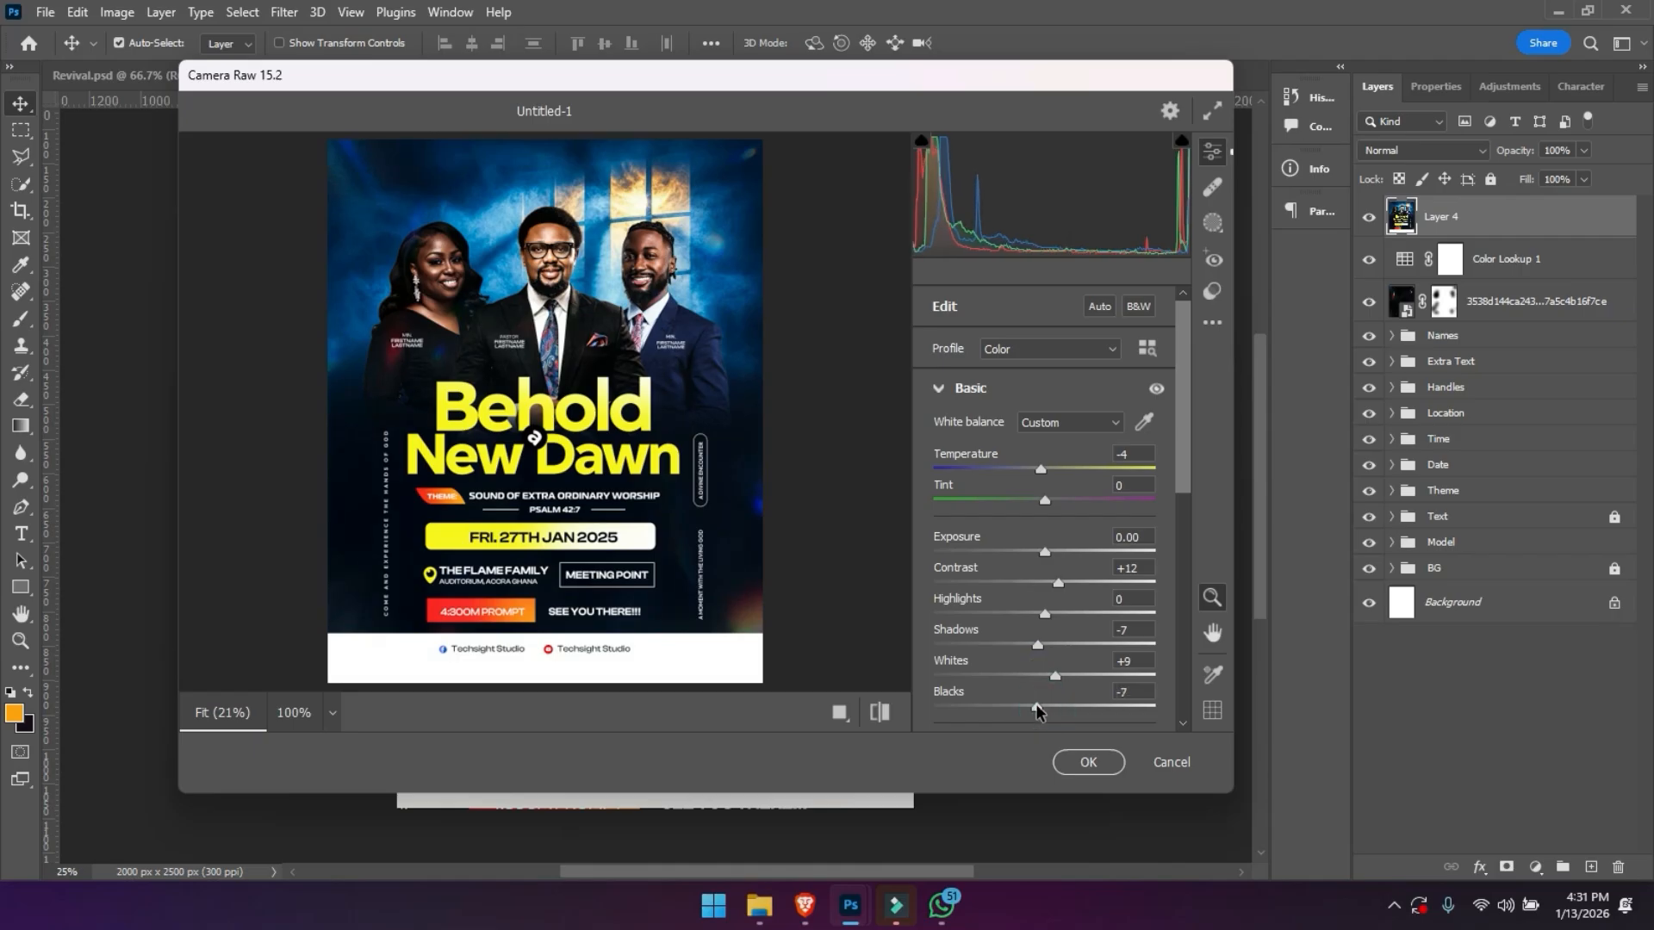
# - Set Texture to +17 and Clarity to +15 in Camera Raw and apply the filter
pyautogui.moveTo(1180, 472); pyautogui.dragTo(1179, 568)
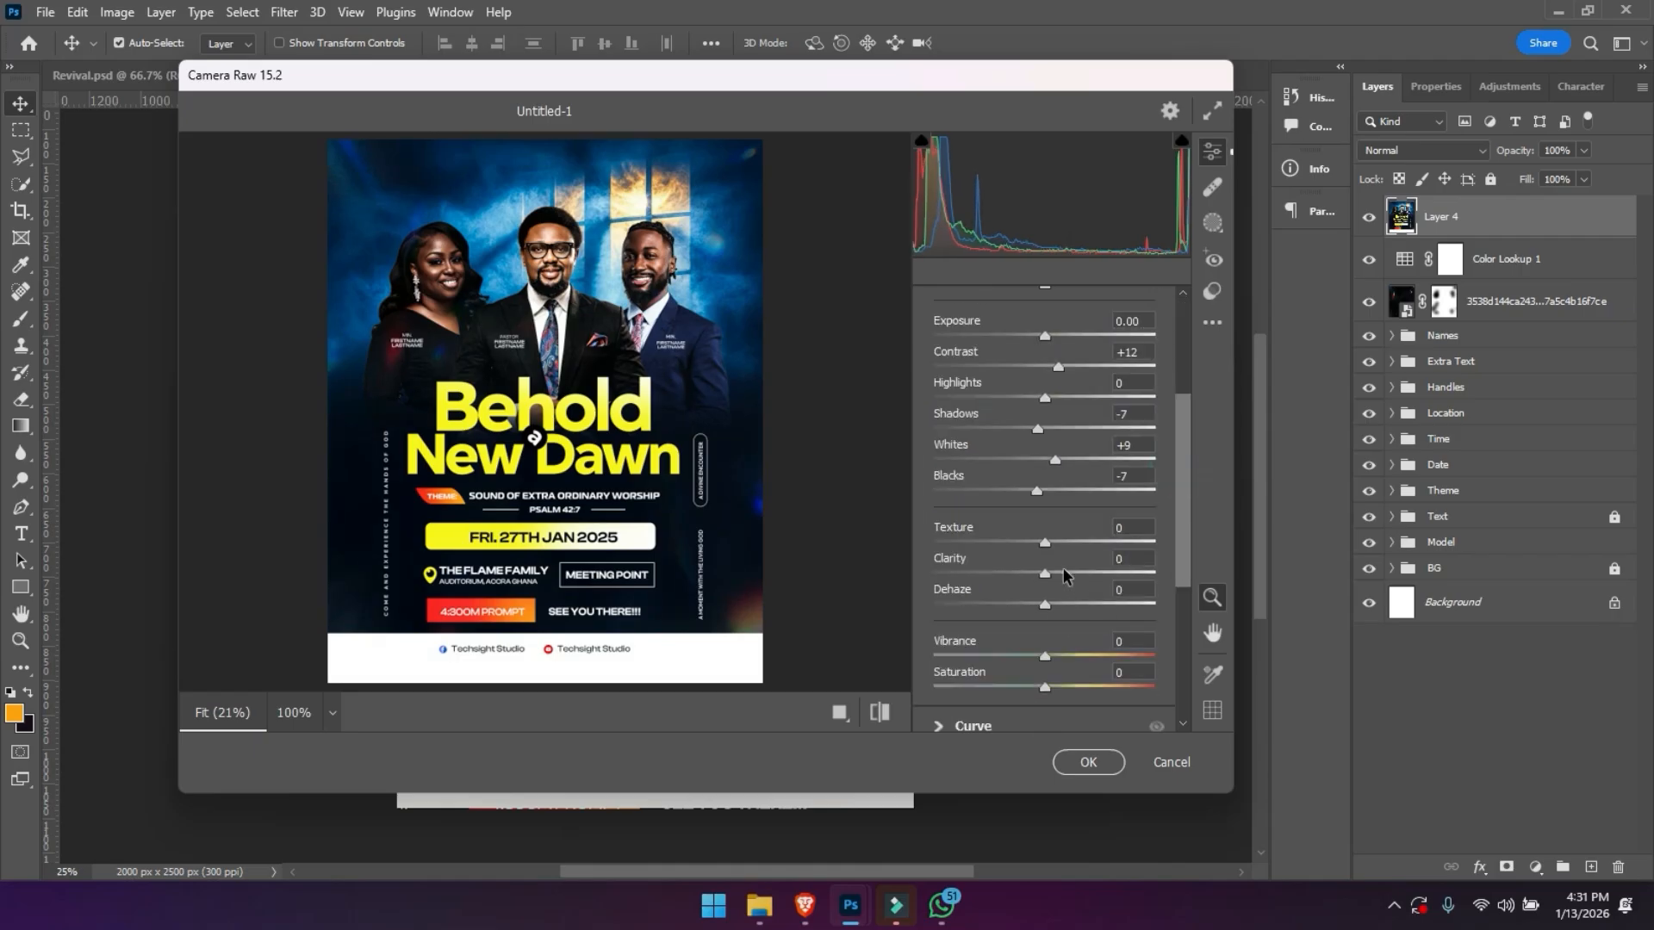
pyautogui.moveTo(1043, 542); pyautogui.dragTo(1065, 576)
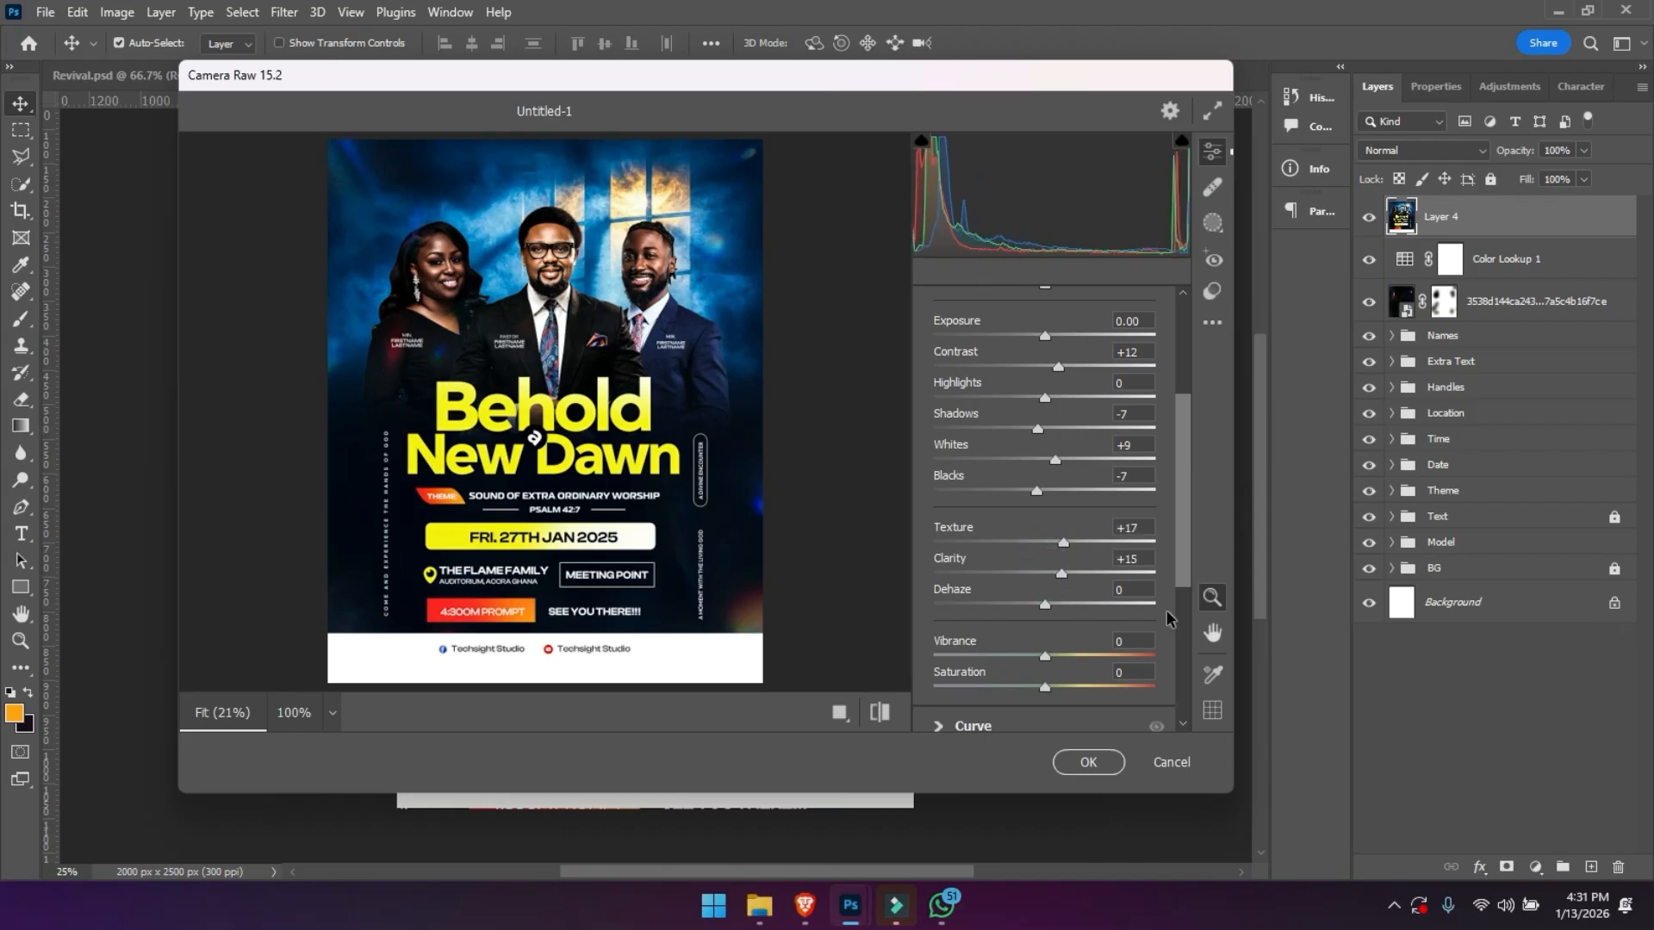
pyautogui.press('Return')
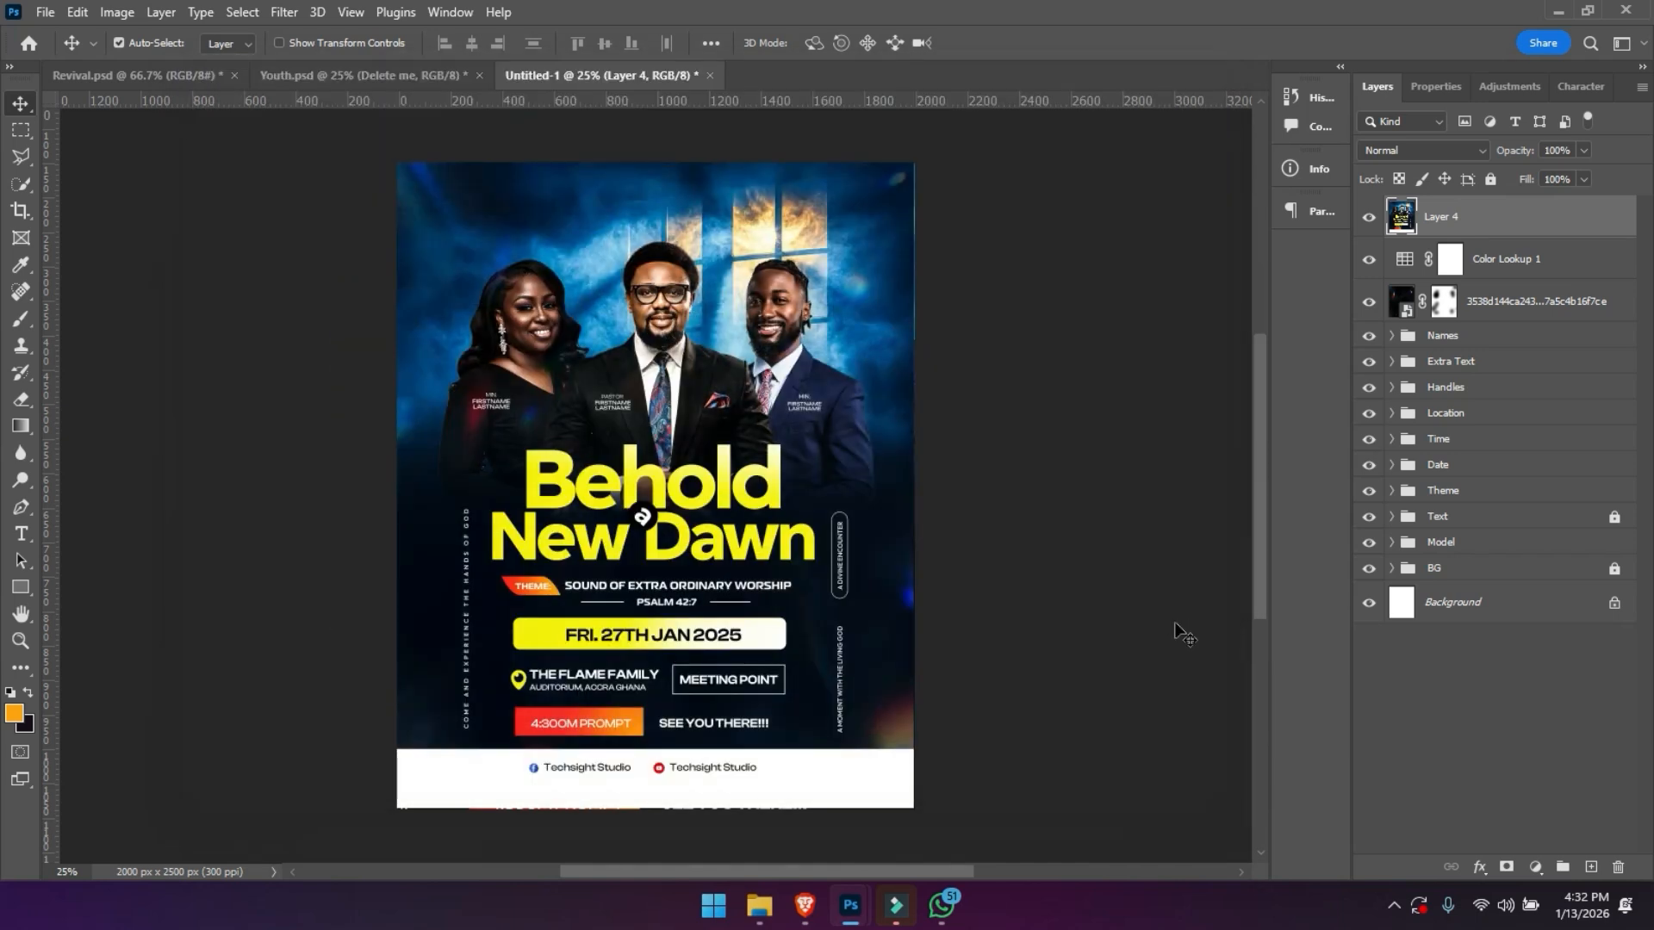
# - Examine the graded flyer up close from the models down to the social handles, and finally as a whole
pyautogui.scroll(1, 1182, 633)
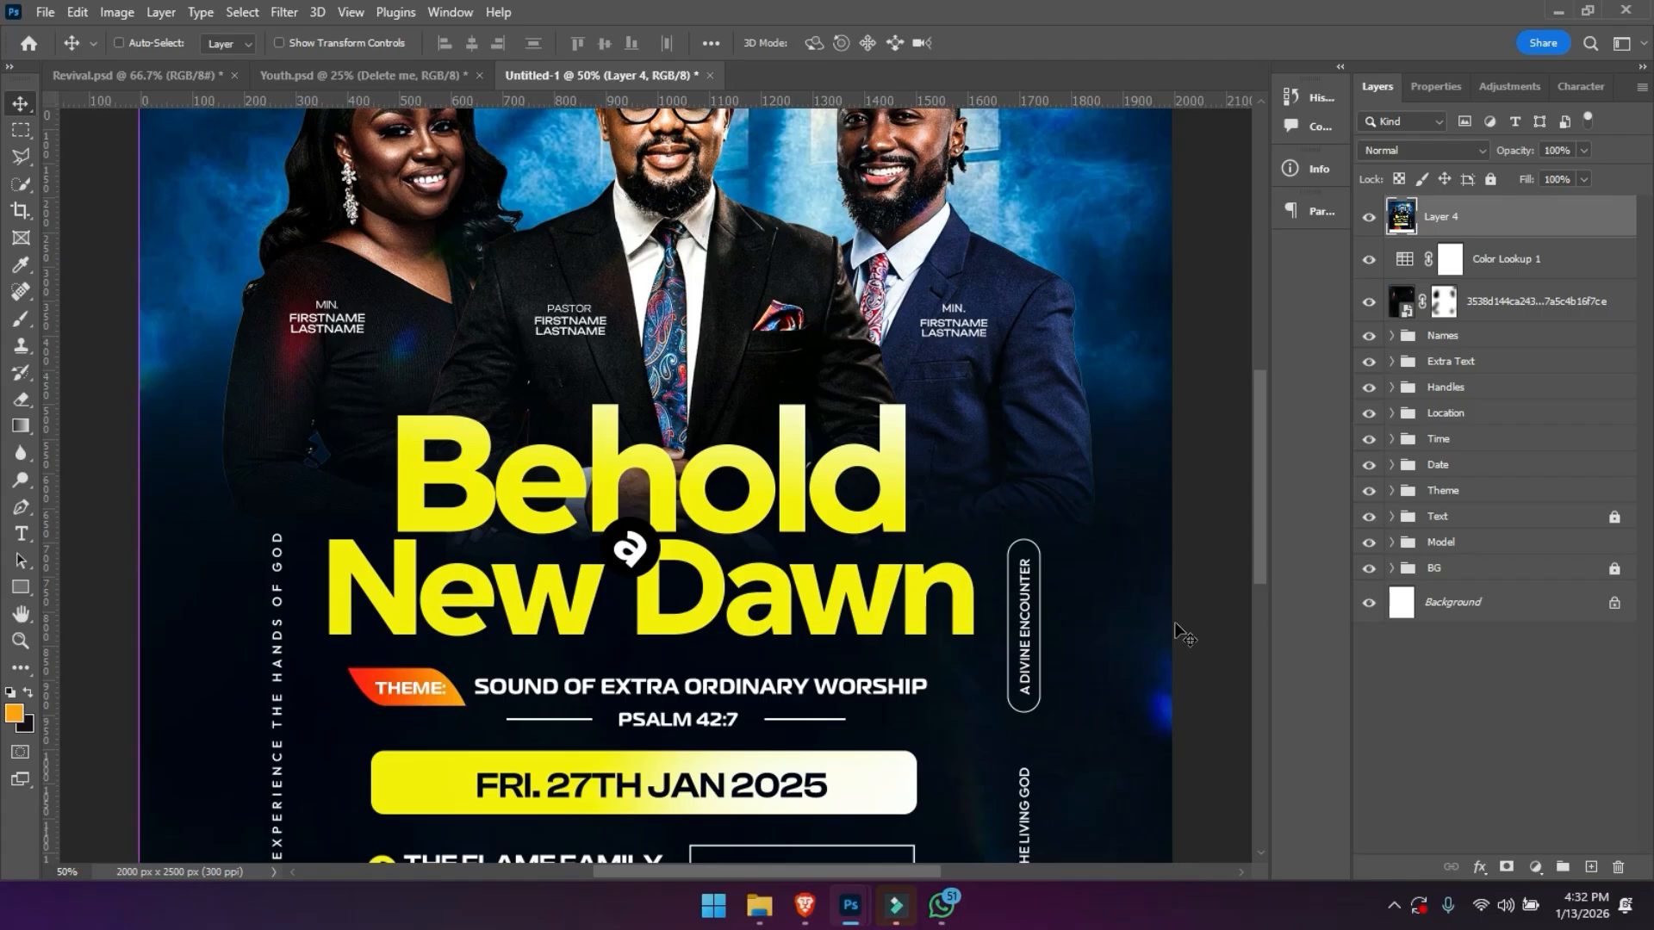
pyautogui.scroll(1, 924, 475)
pyautogui.moveTo(924, 475); pyautogui.dragTo(918, 444)
pyautogui.moveTo(940, 362); pyautogui.dragTo(936, 509)
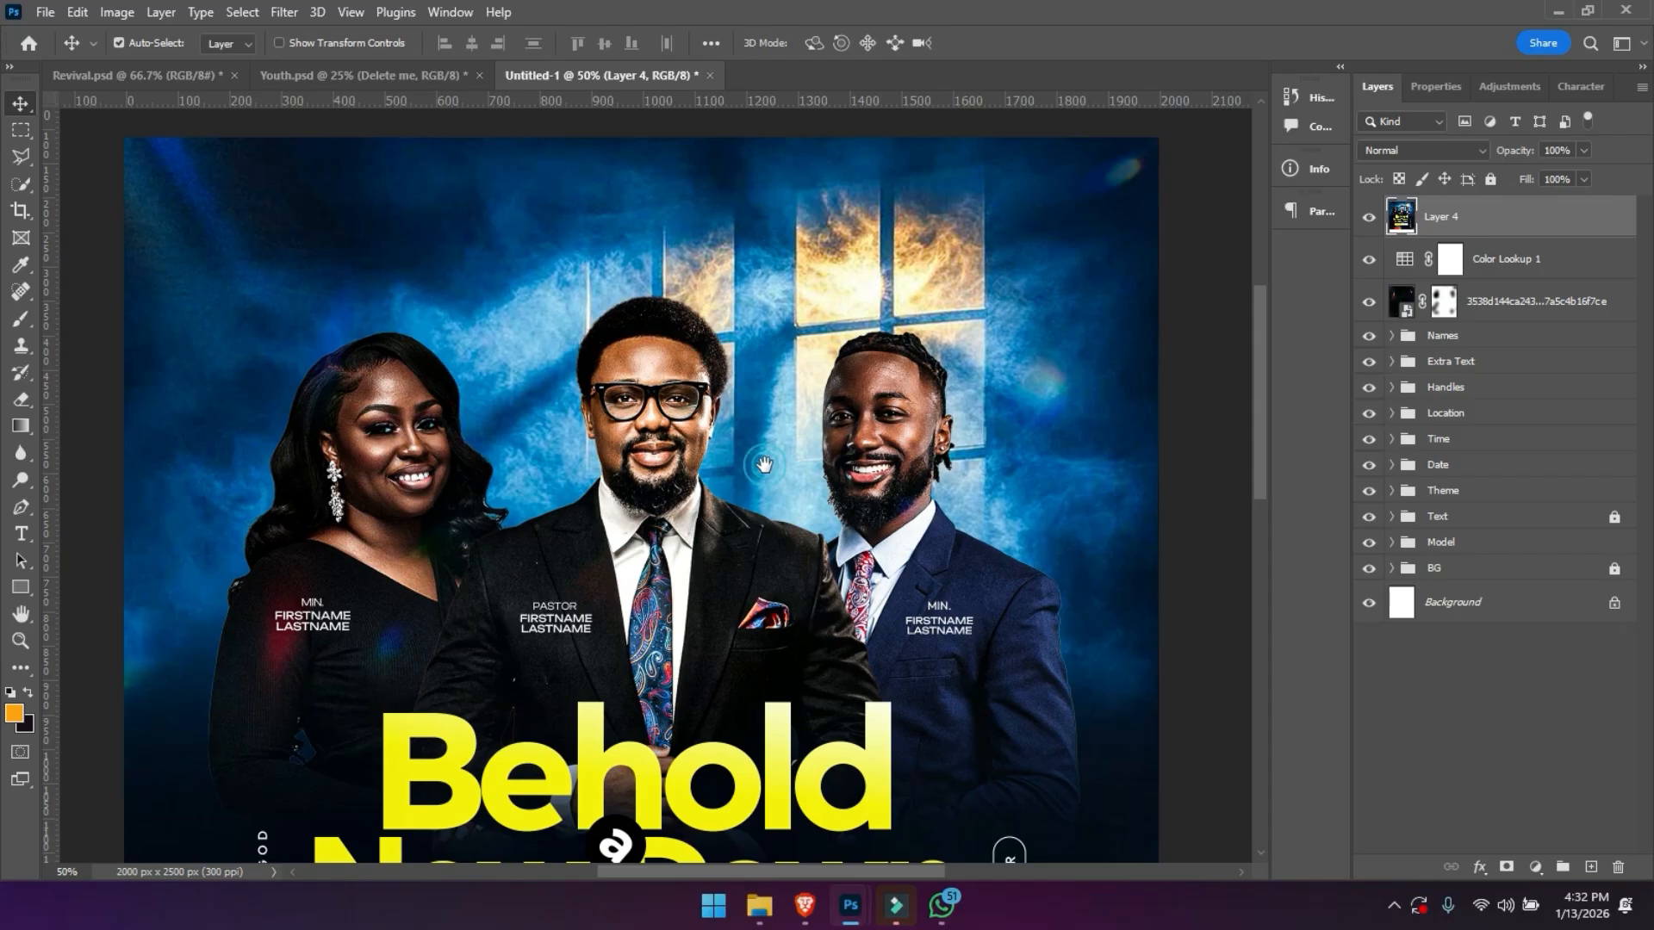
pyautogui.moveTo(764, 465); pyautogui.dragTo(759, 418)
pyautogui.scroll(-3, 762, 457)
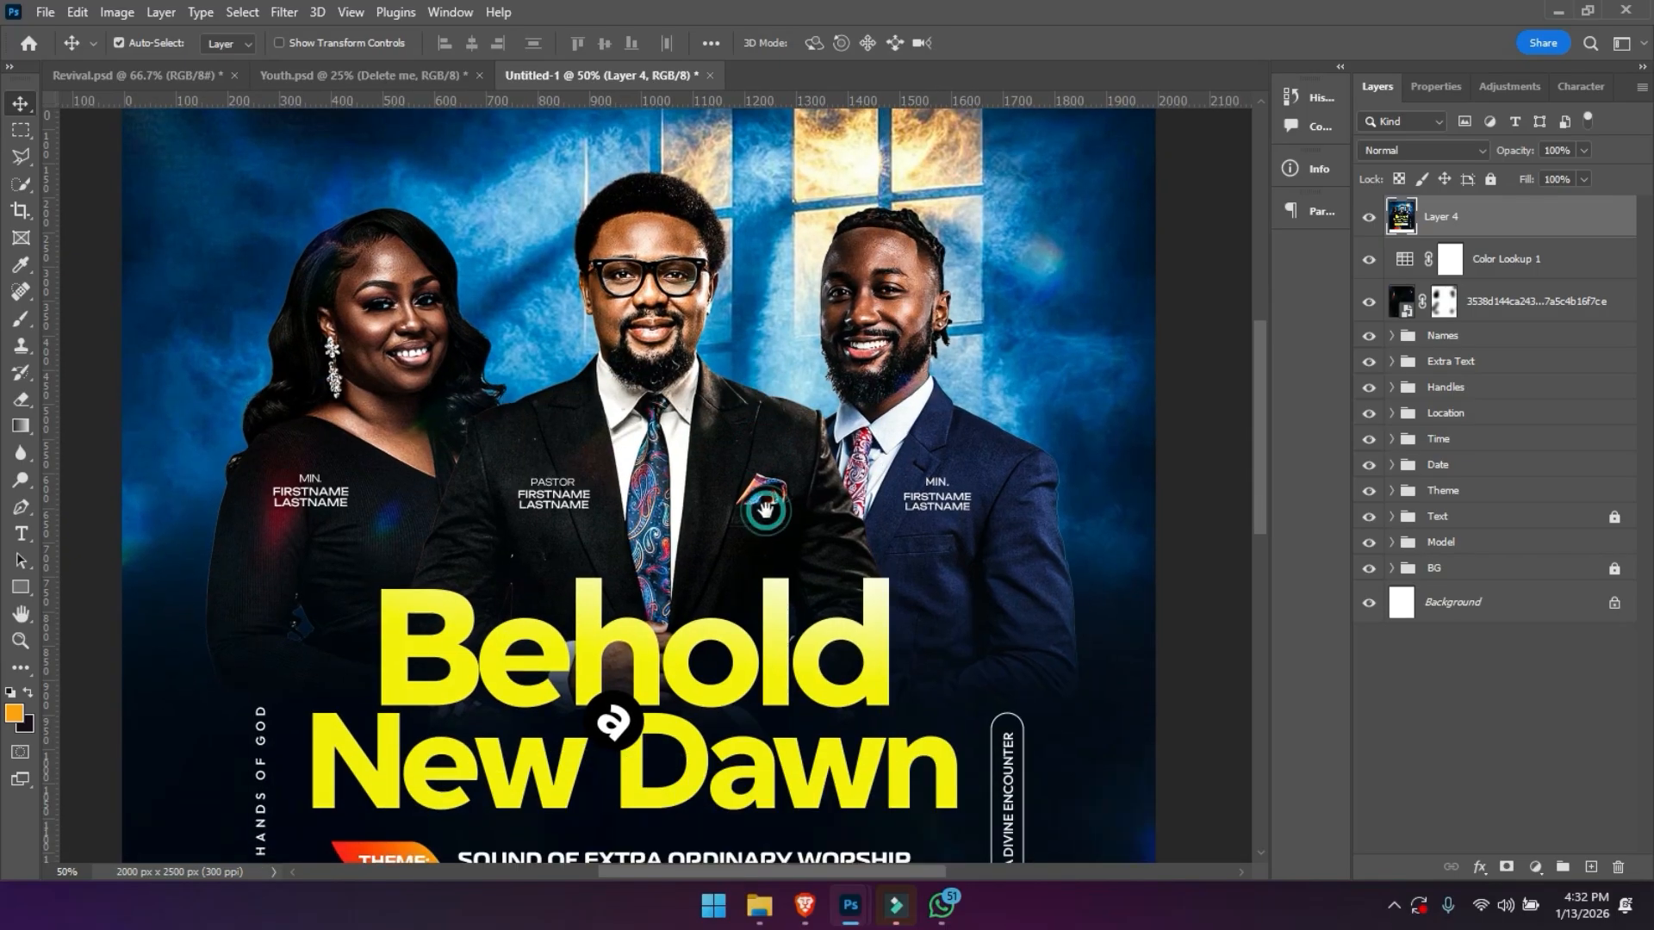
pyautogui.scroll(-2, 767, 465)
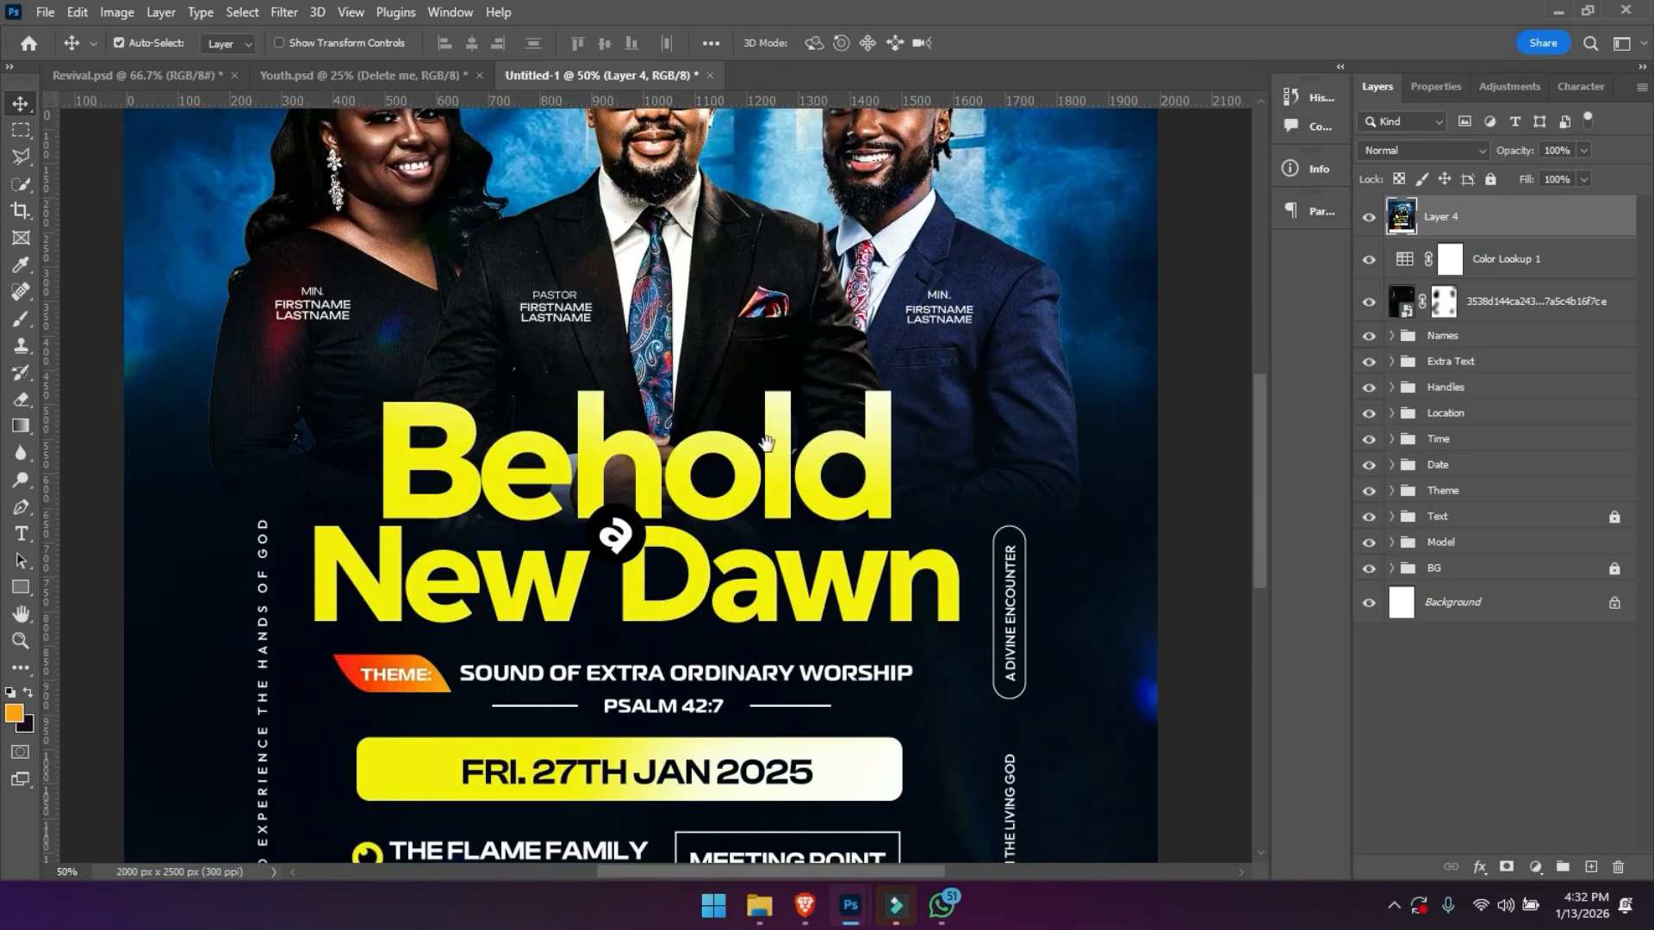
pyautogui.scroll(-2, 758, 512)
pyautogui.scroll(-2, 754, 474)
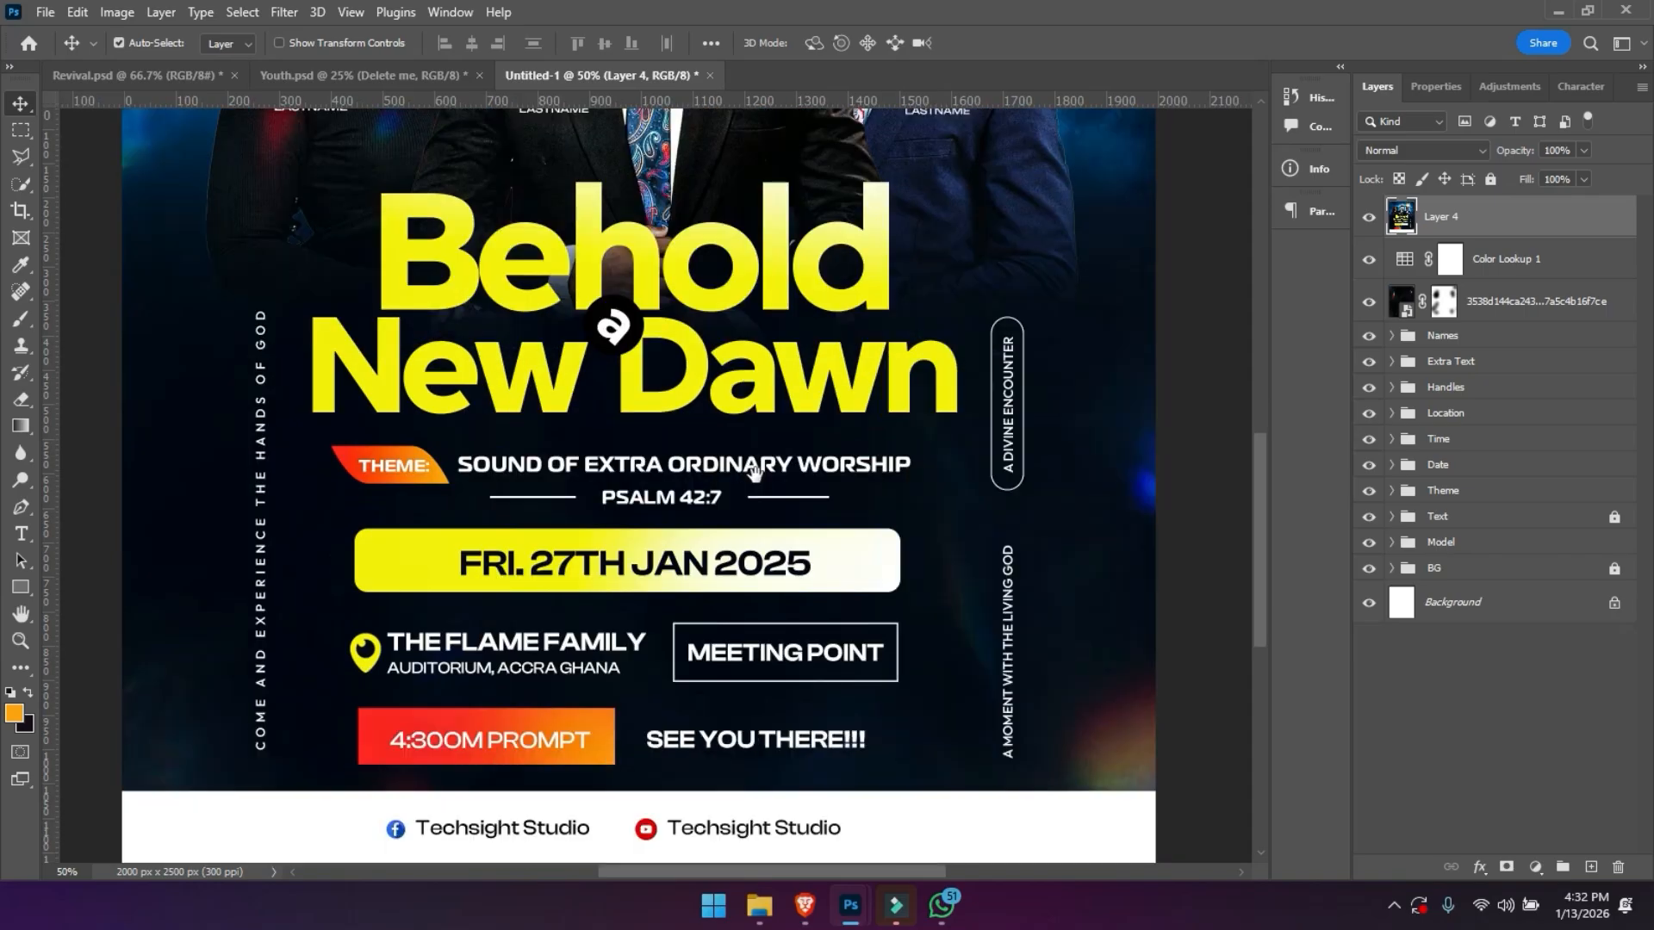
pyautogui.moveTo(751, 601); pyautogui.dragTo(751, 497)
pyautogui.moveTo(748, 601); pyautogui.dragTo(746, 544)
pyautogui.moveTo(747, 620); pyautogui.dragTo(755, 478)
pyautogui.scroll(5, 754, 539)
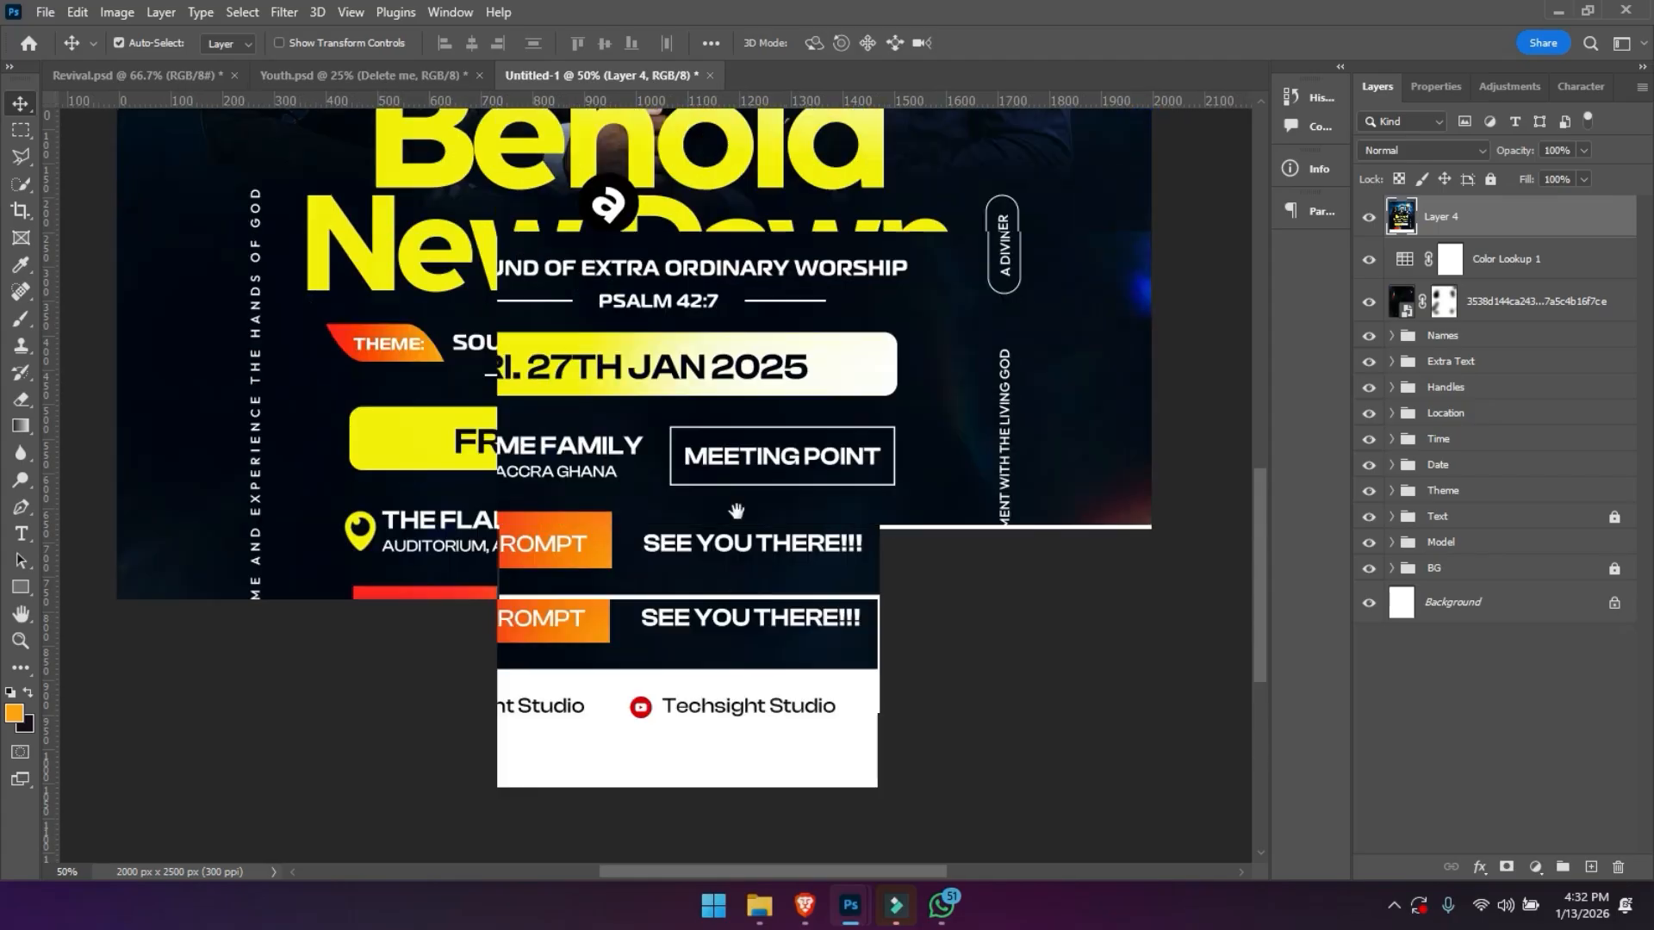
pyautogui.moveTo(726, 403); pyautogui.dragTo(721, 504)
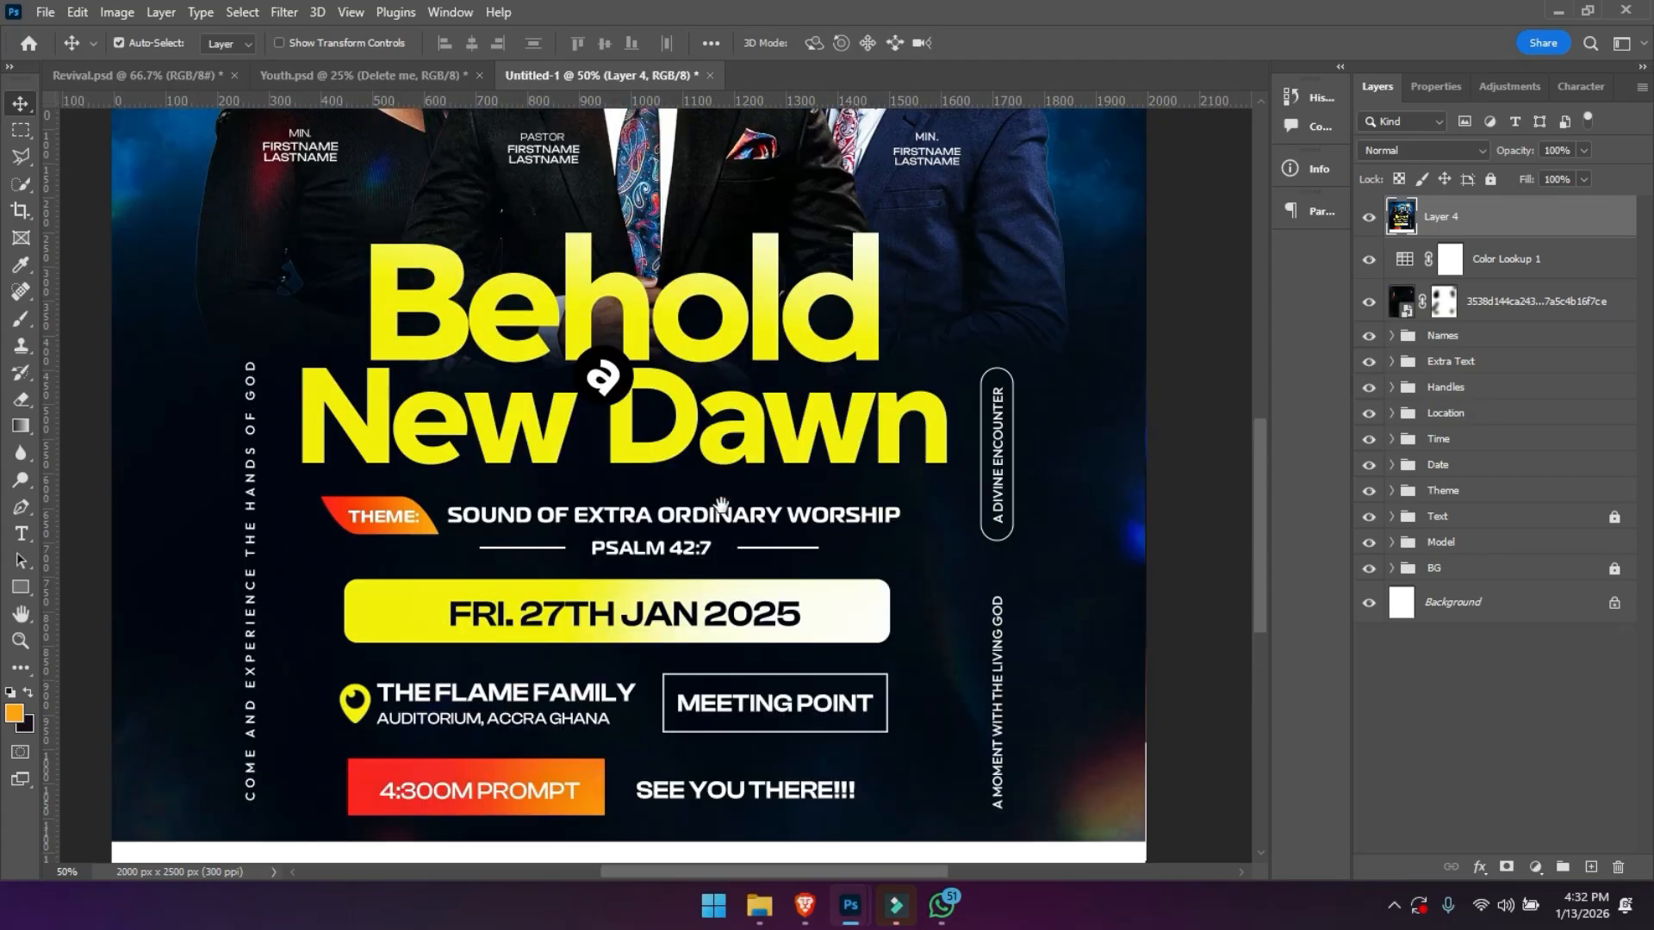
pyautogui.scroll(4, 725, 460)
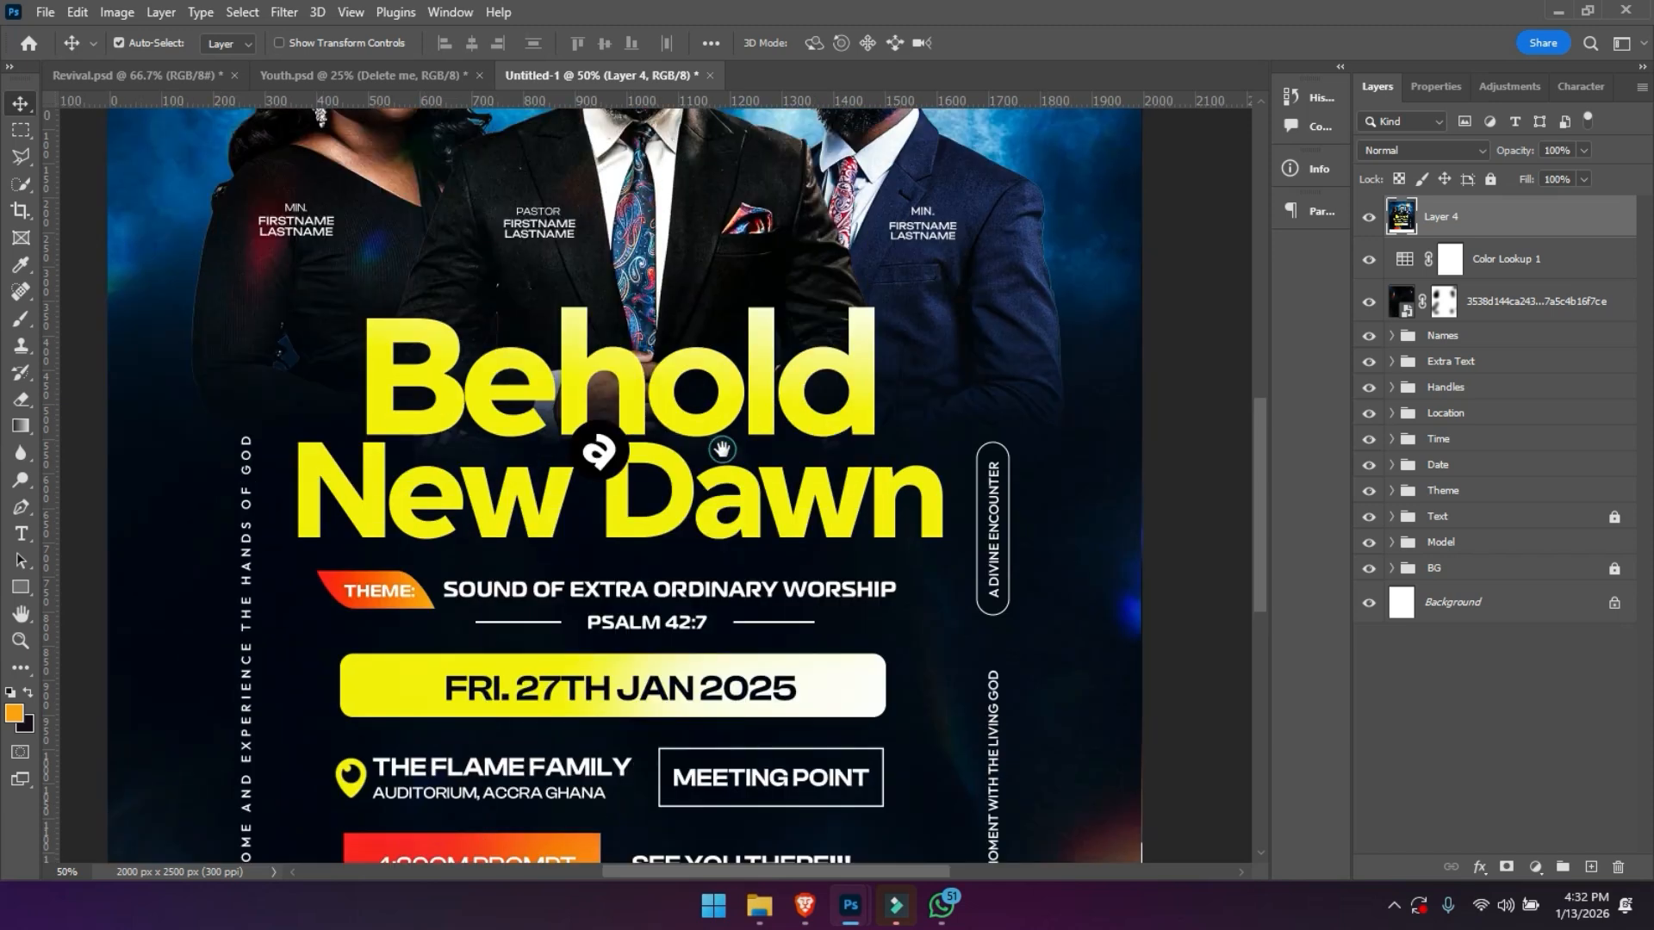
pyautogui.scroll(5, 716, 437)
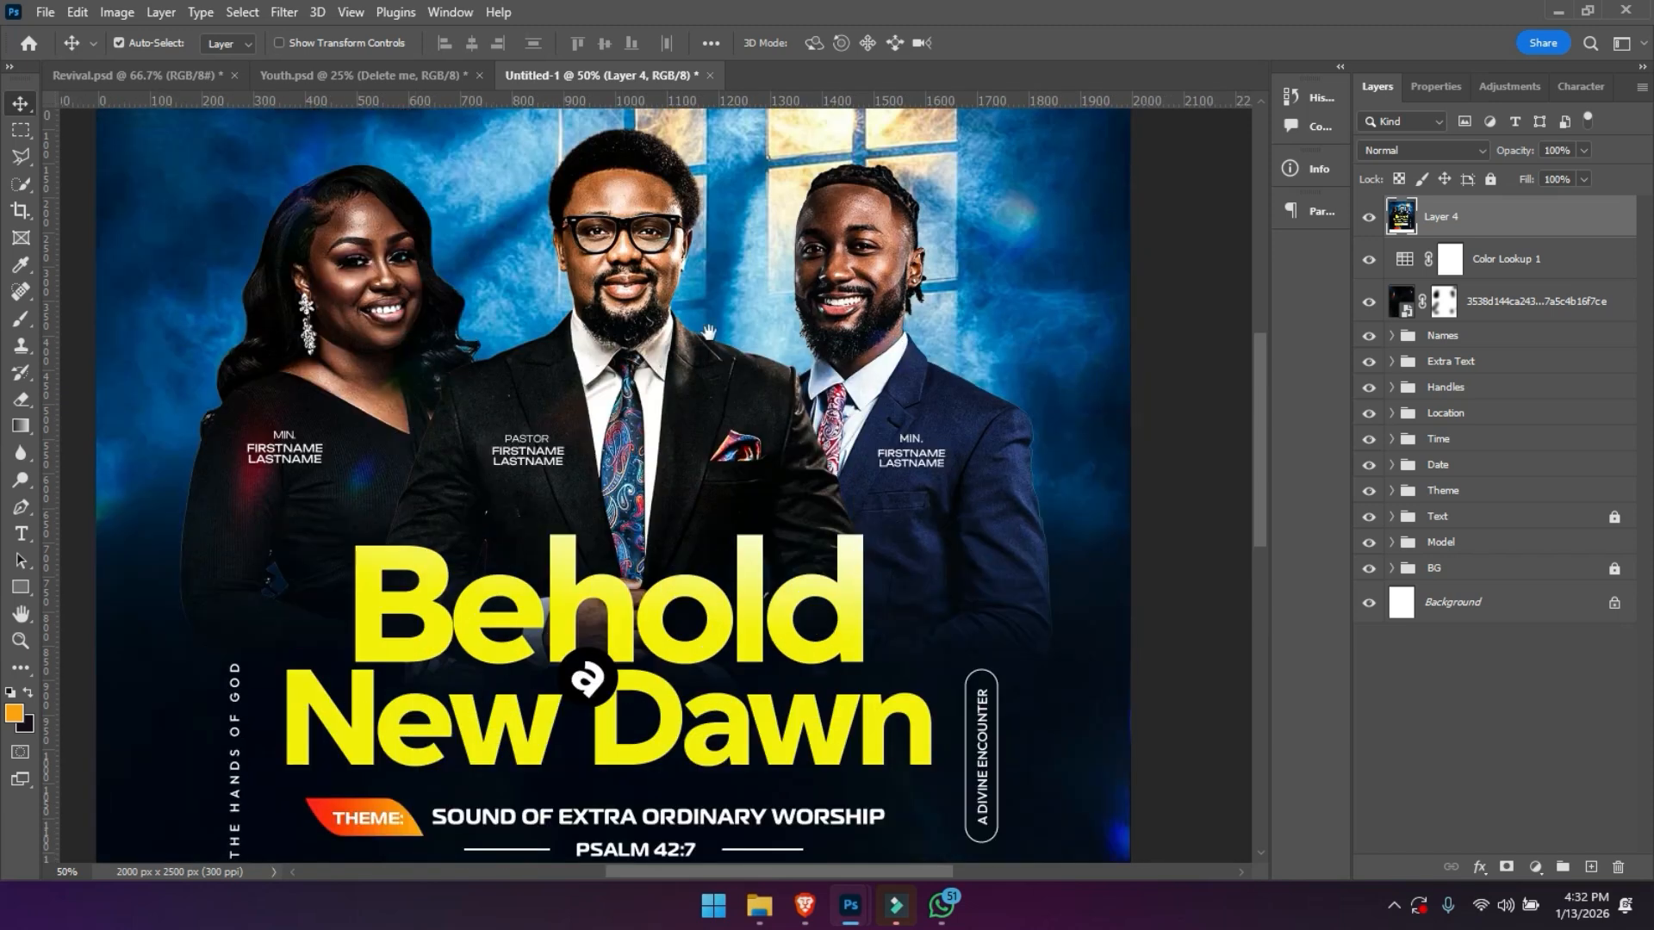
pyautogui.moveTo(708, 362); pyautogui.dragTo(704, 396)
pyautogui.moveTo(706, 320); pyautogui.dragTo(707, 381)
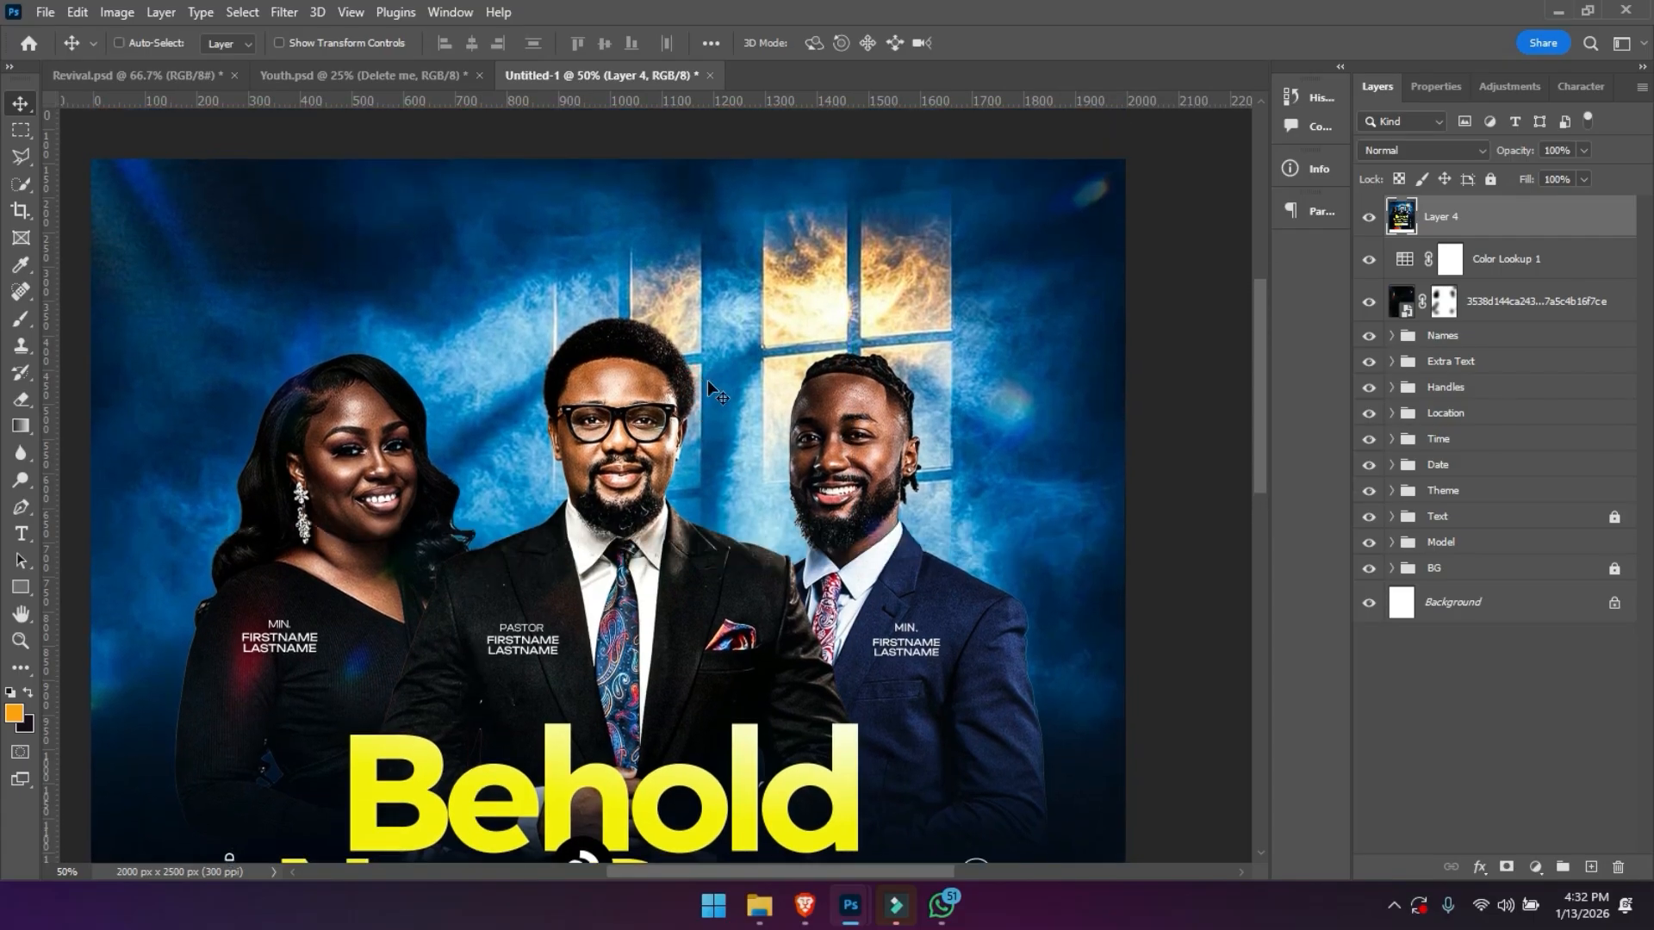
pyautogui.hotkey('ctrl', '-')
pyautogui.hotkey('ctrl', '-')
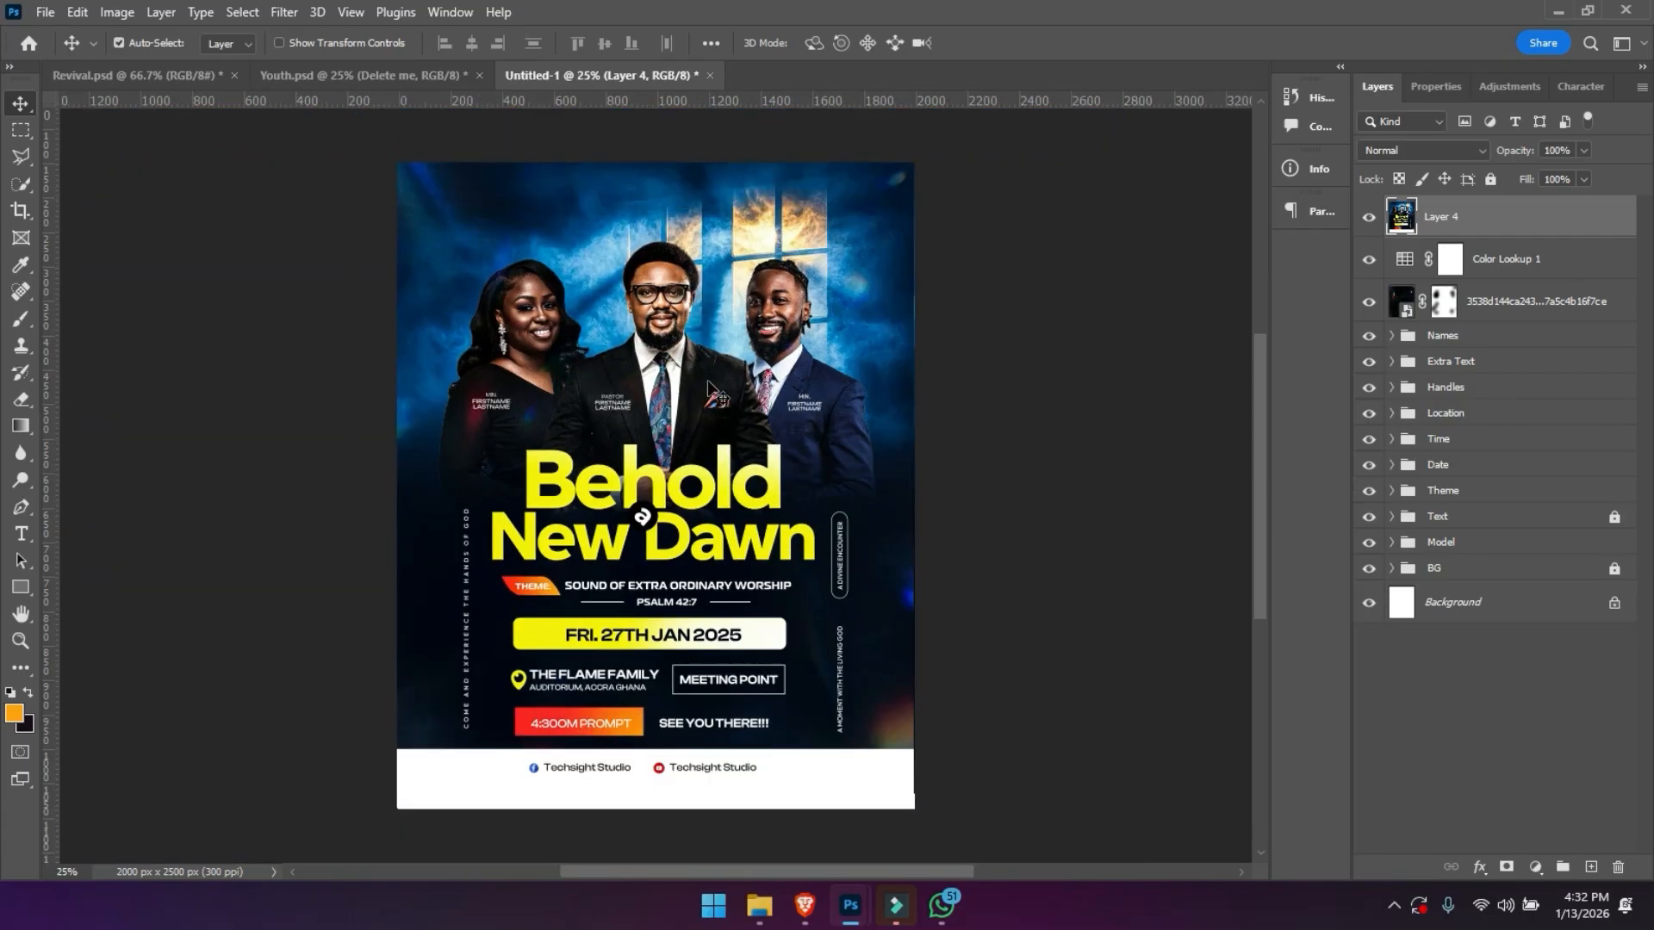